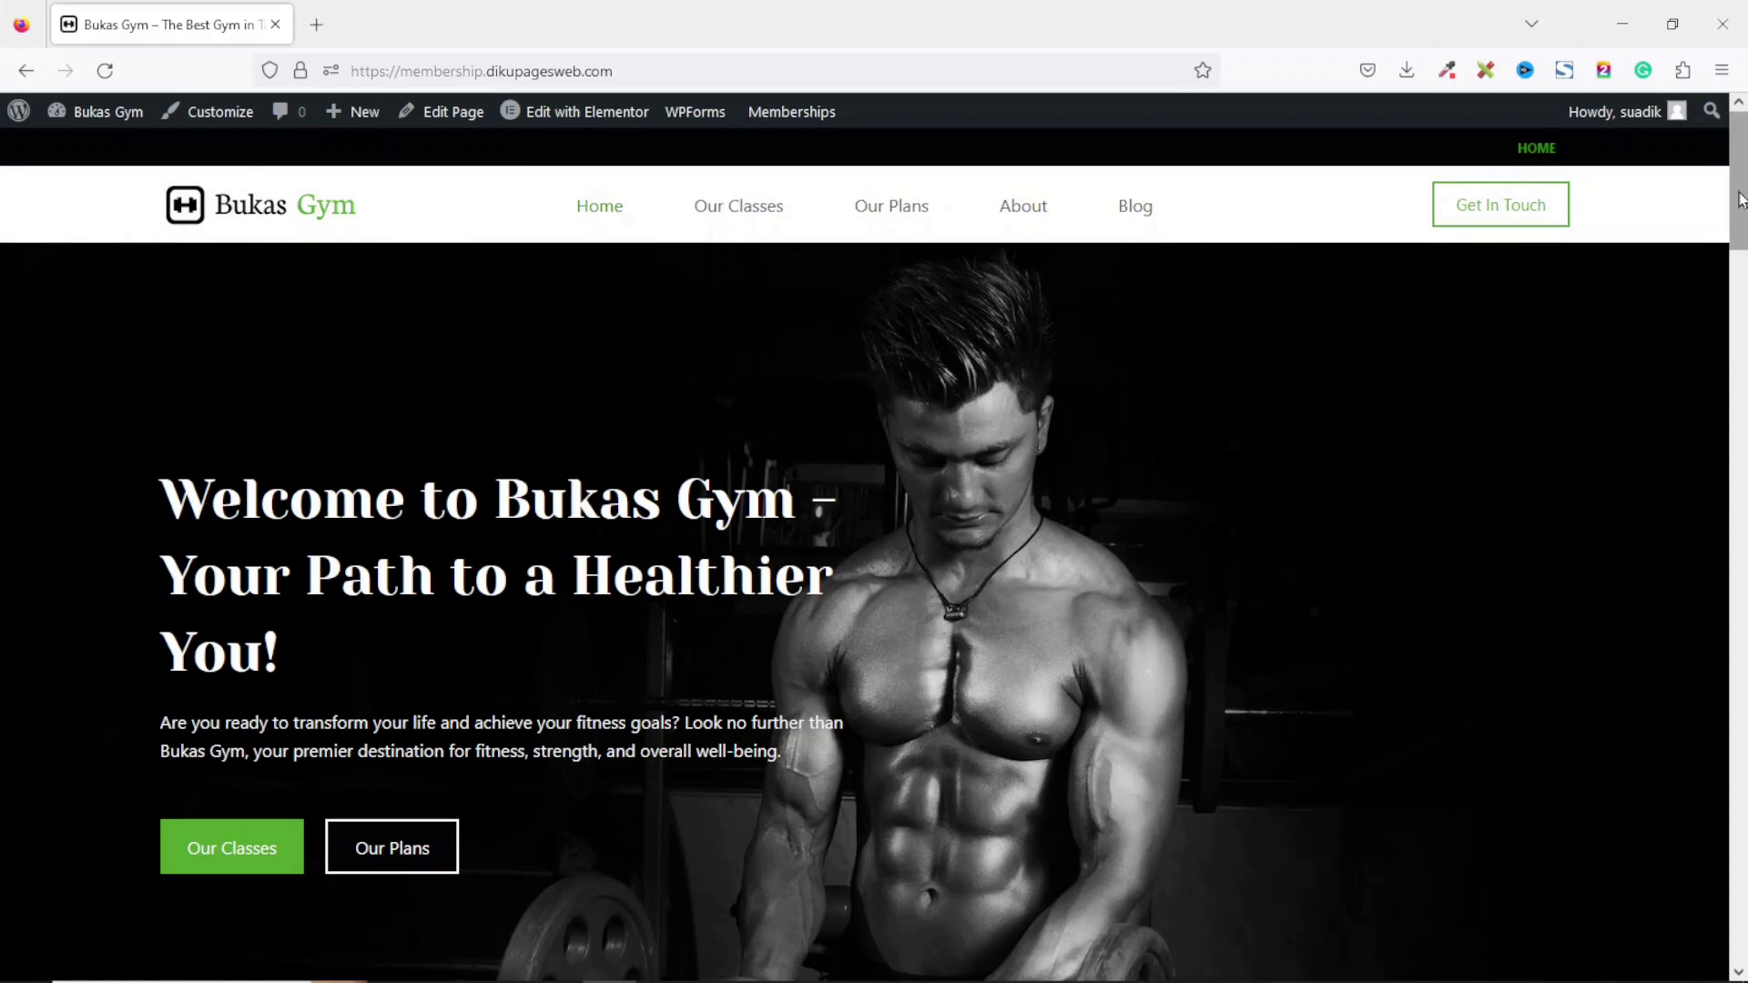
Step: Look over the gym site's home page, view the membership plans and open the checkout for the Gold Plan
scroll(1709, 190, "down", 1)
left_click_drag(1733, 182, 1725, 781)
left_click(1683, 934)
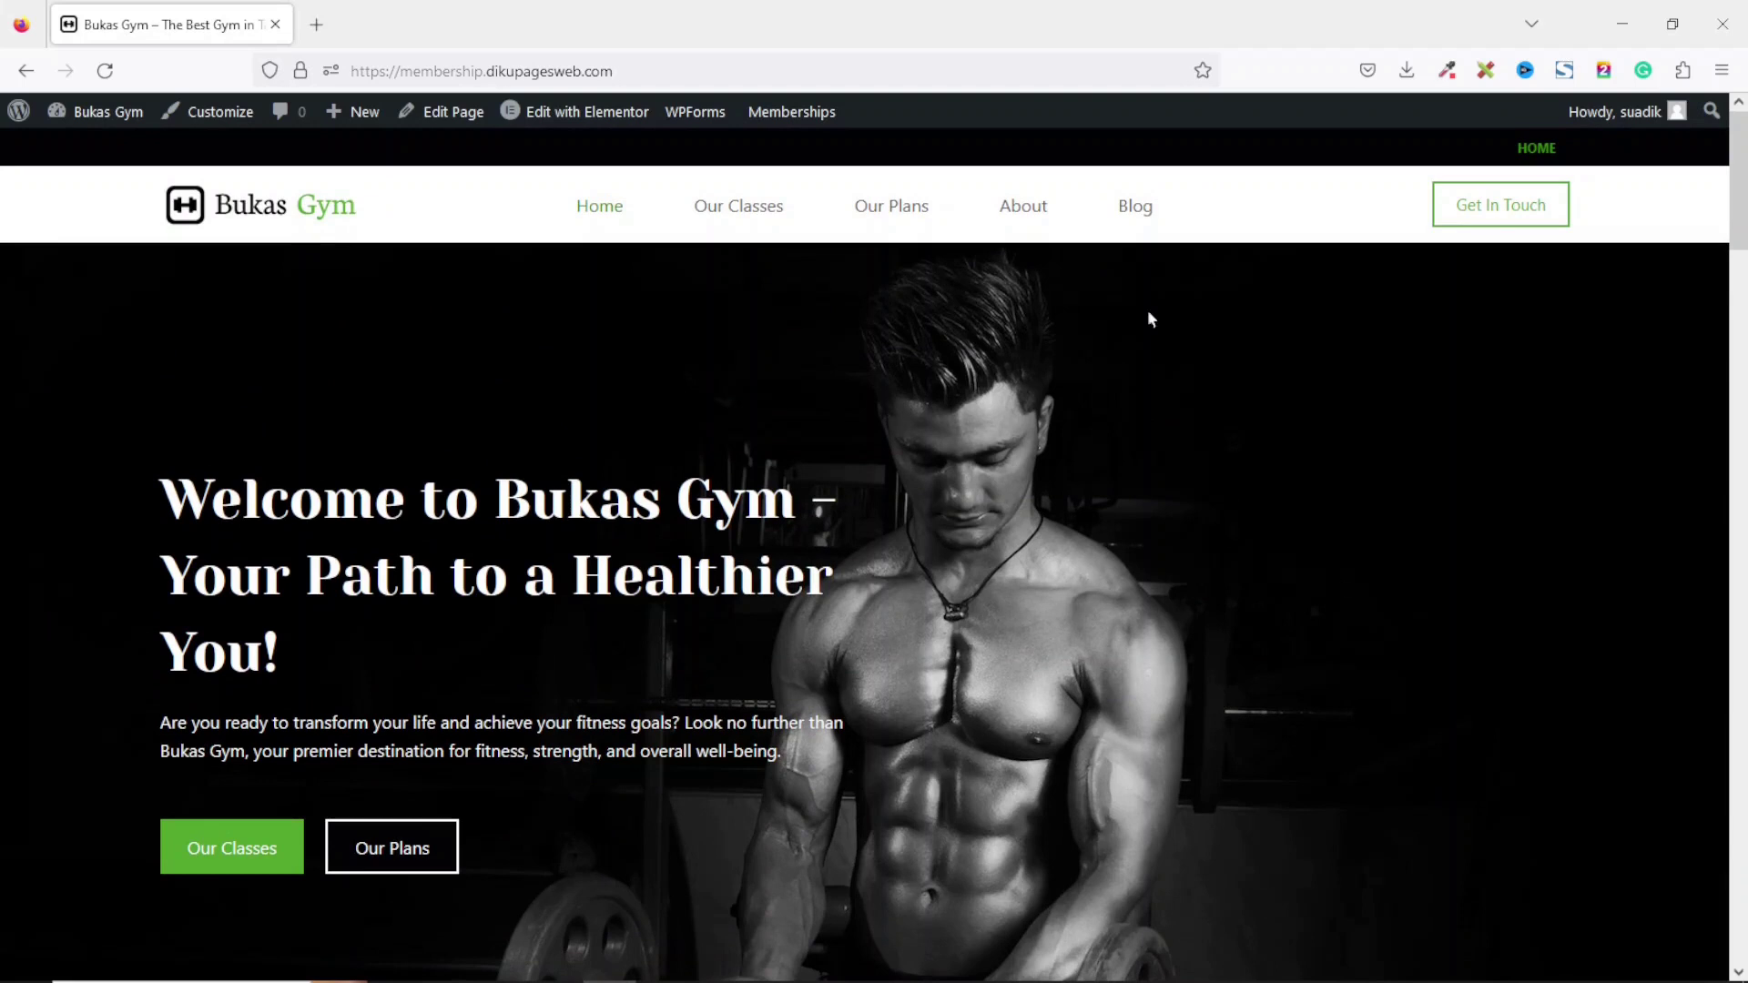
left_click(897, 210)
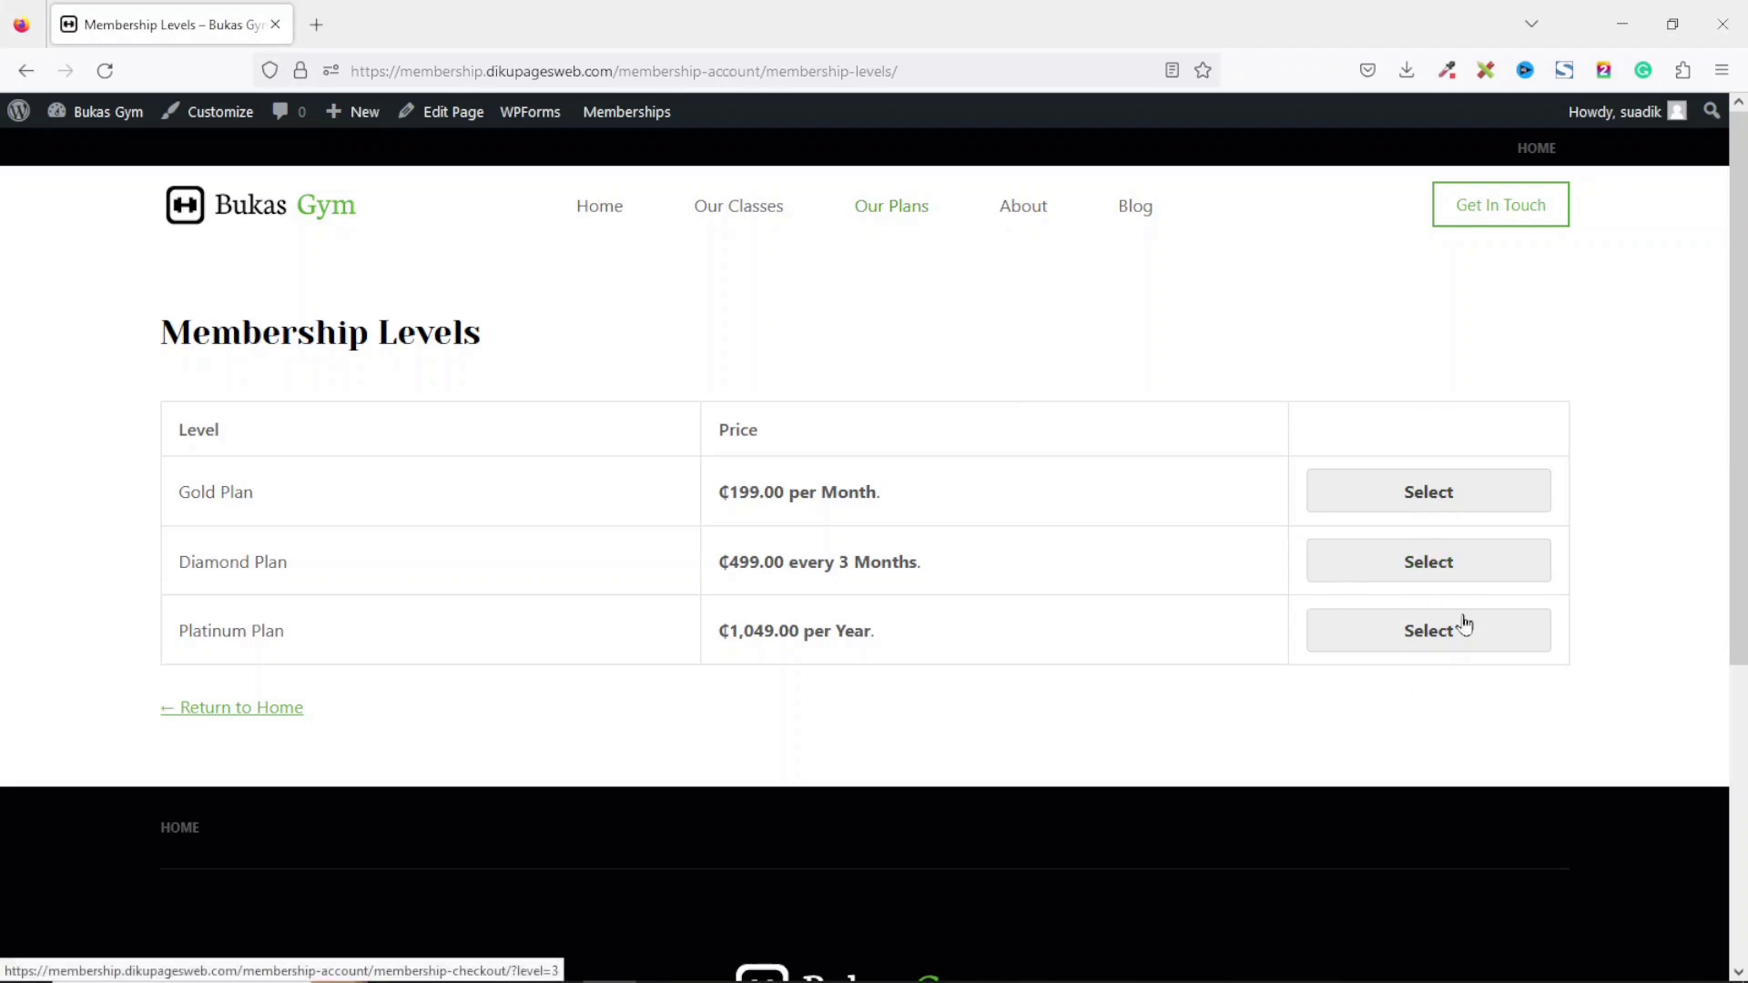
left_click(1437, 501)
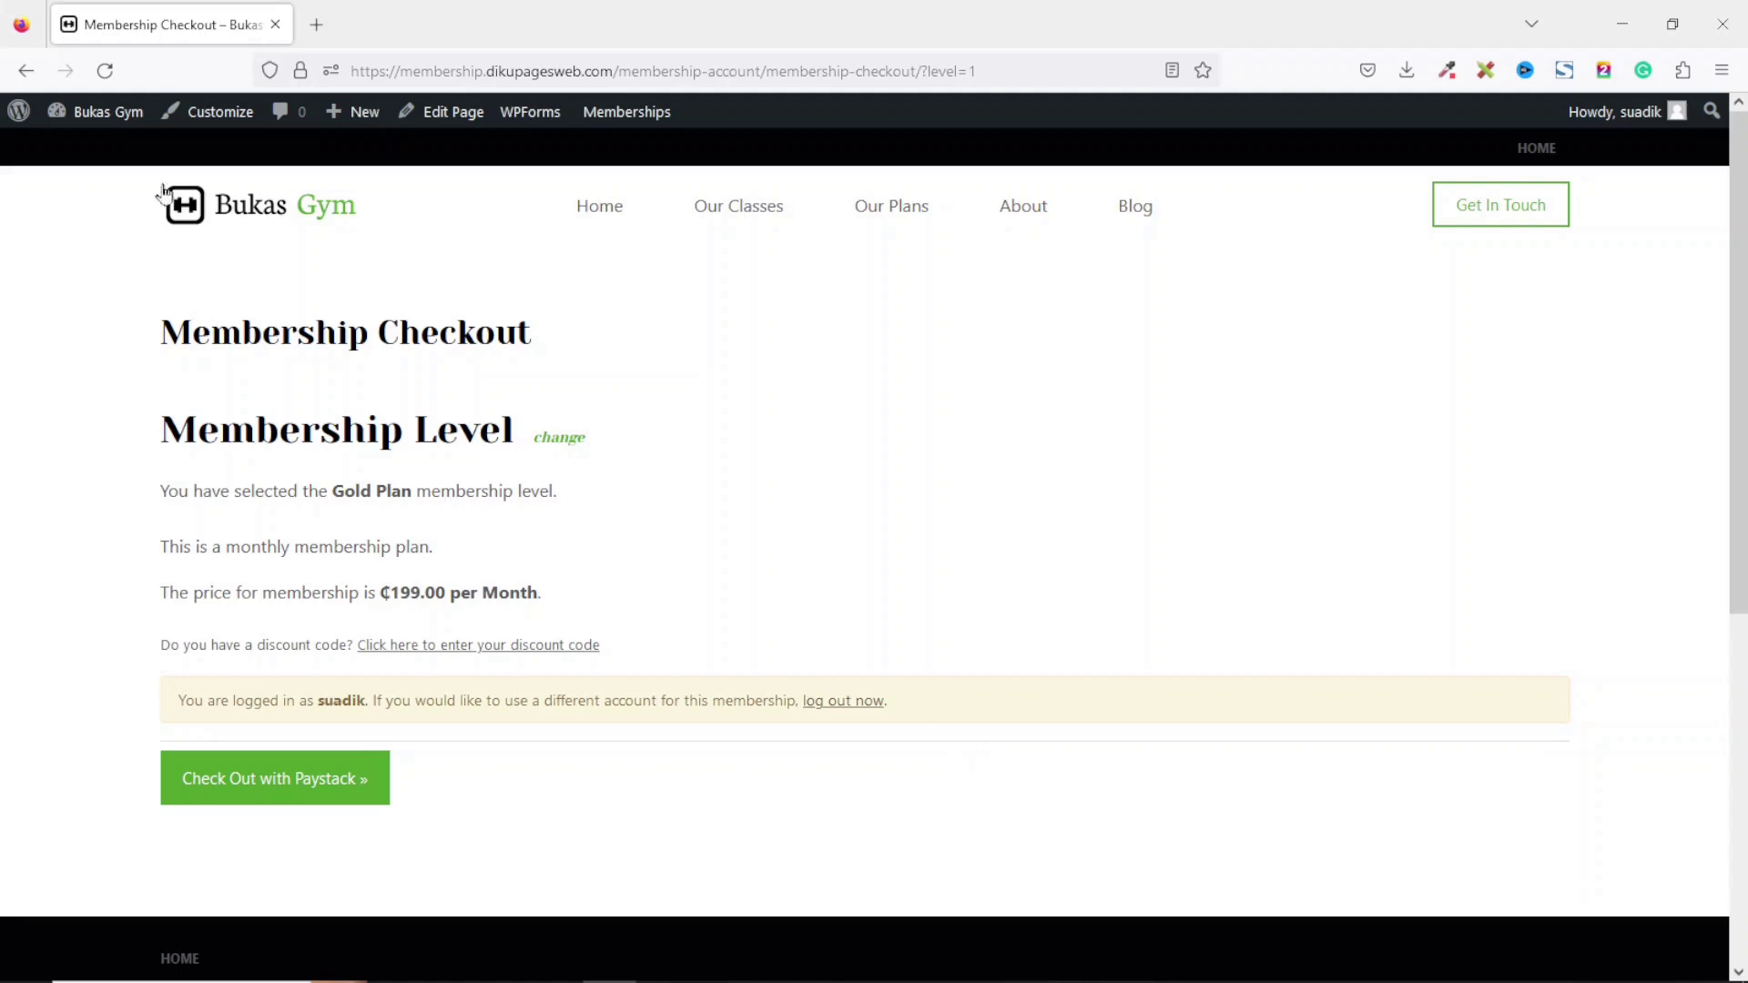
Step: Go to the site's admin dashboard and search for new plugins matching "paid membership pro"
mouse_move(91, 113)
left_click(84, 153)
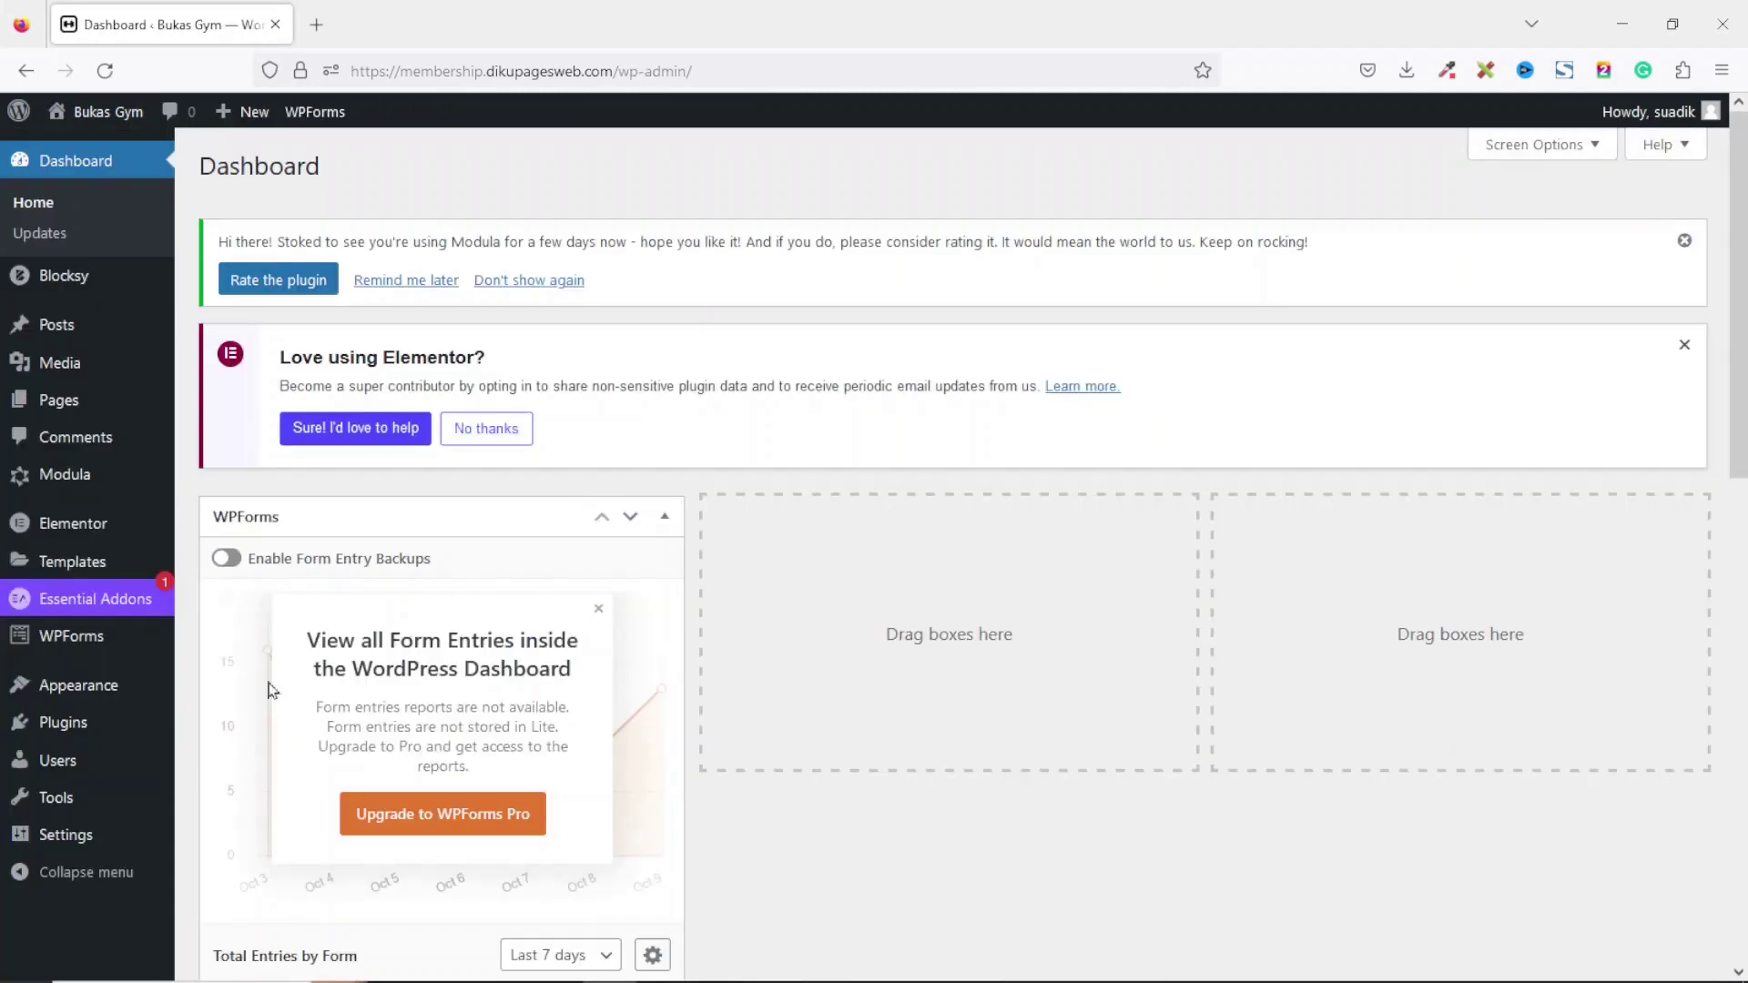
mouse_move(102, 728)
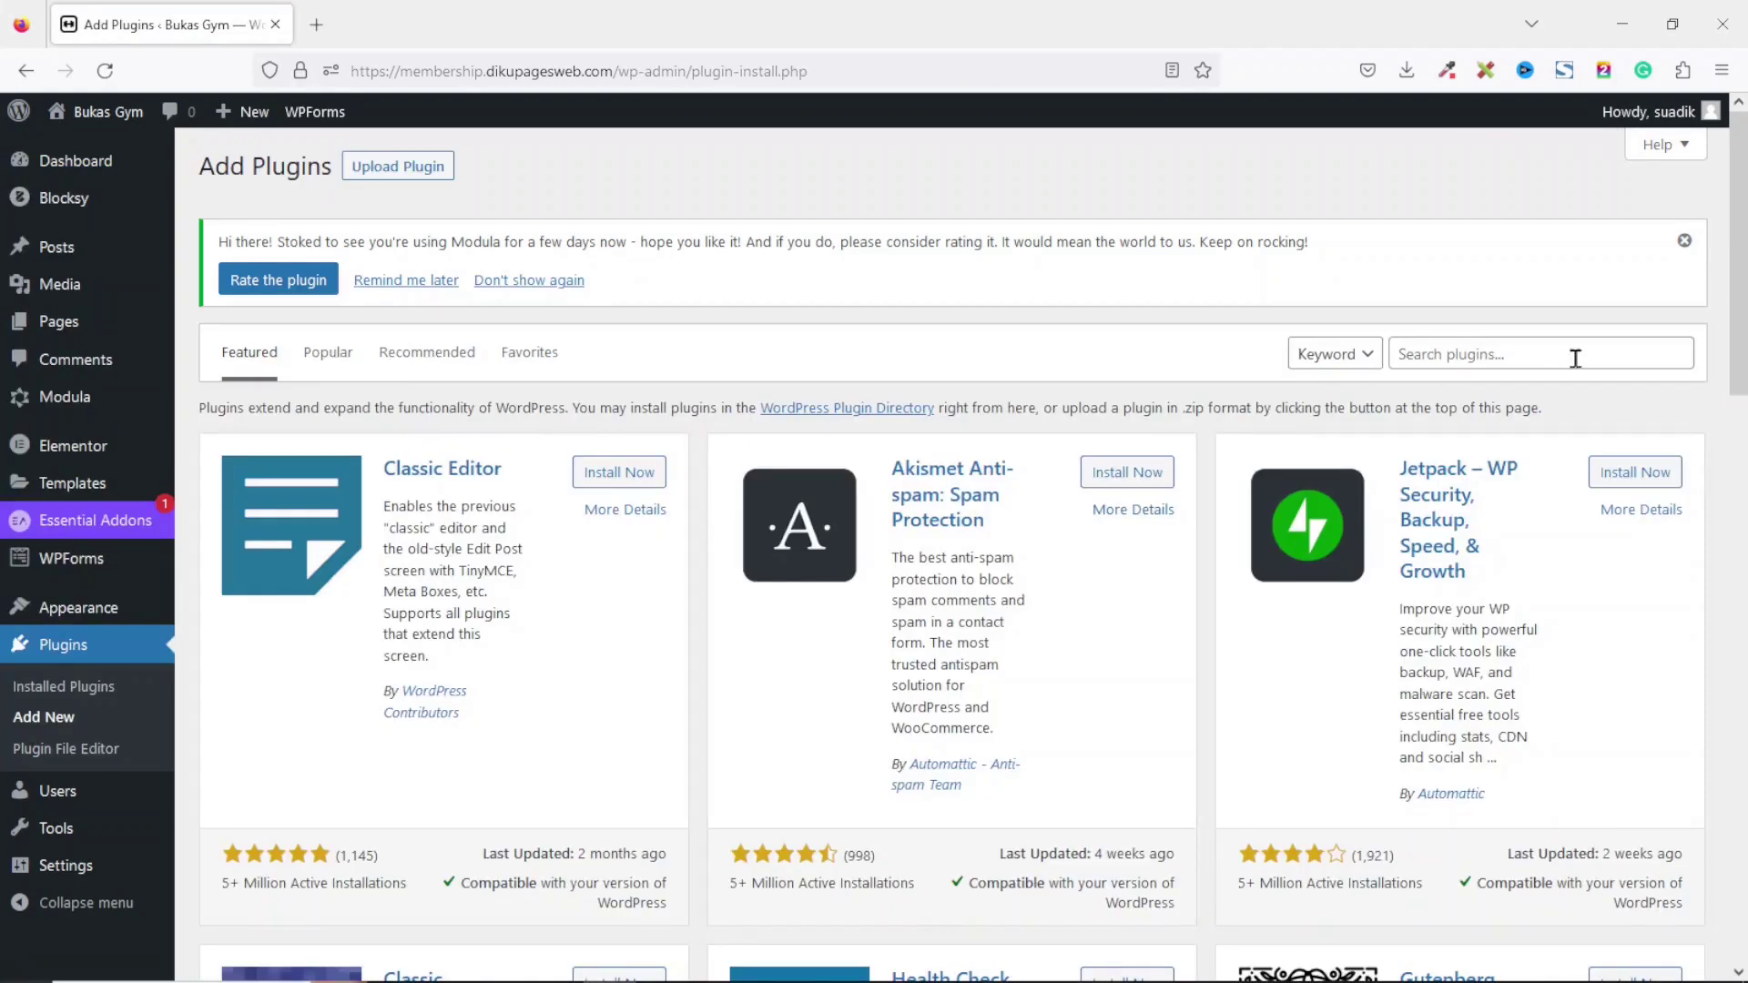
left_click(1575, 358)
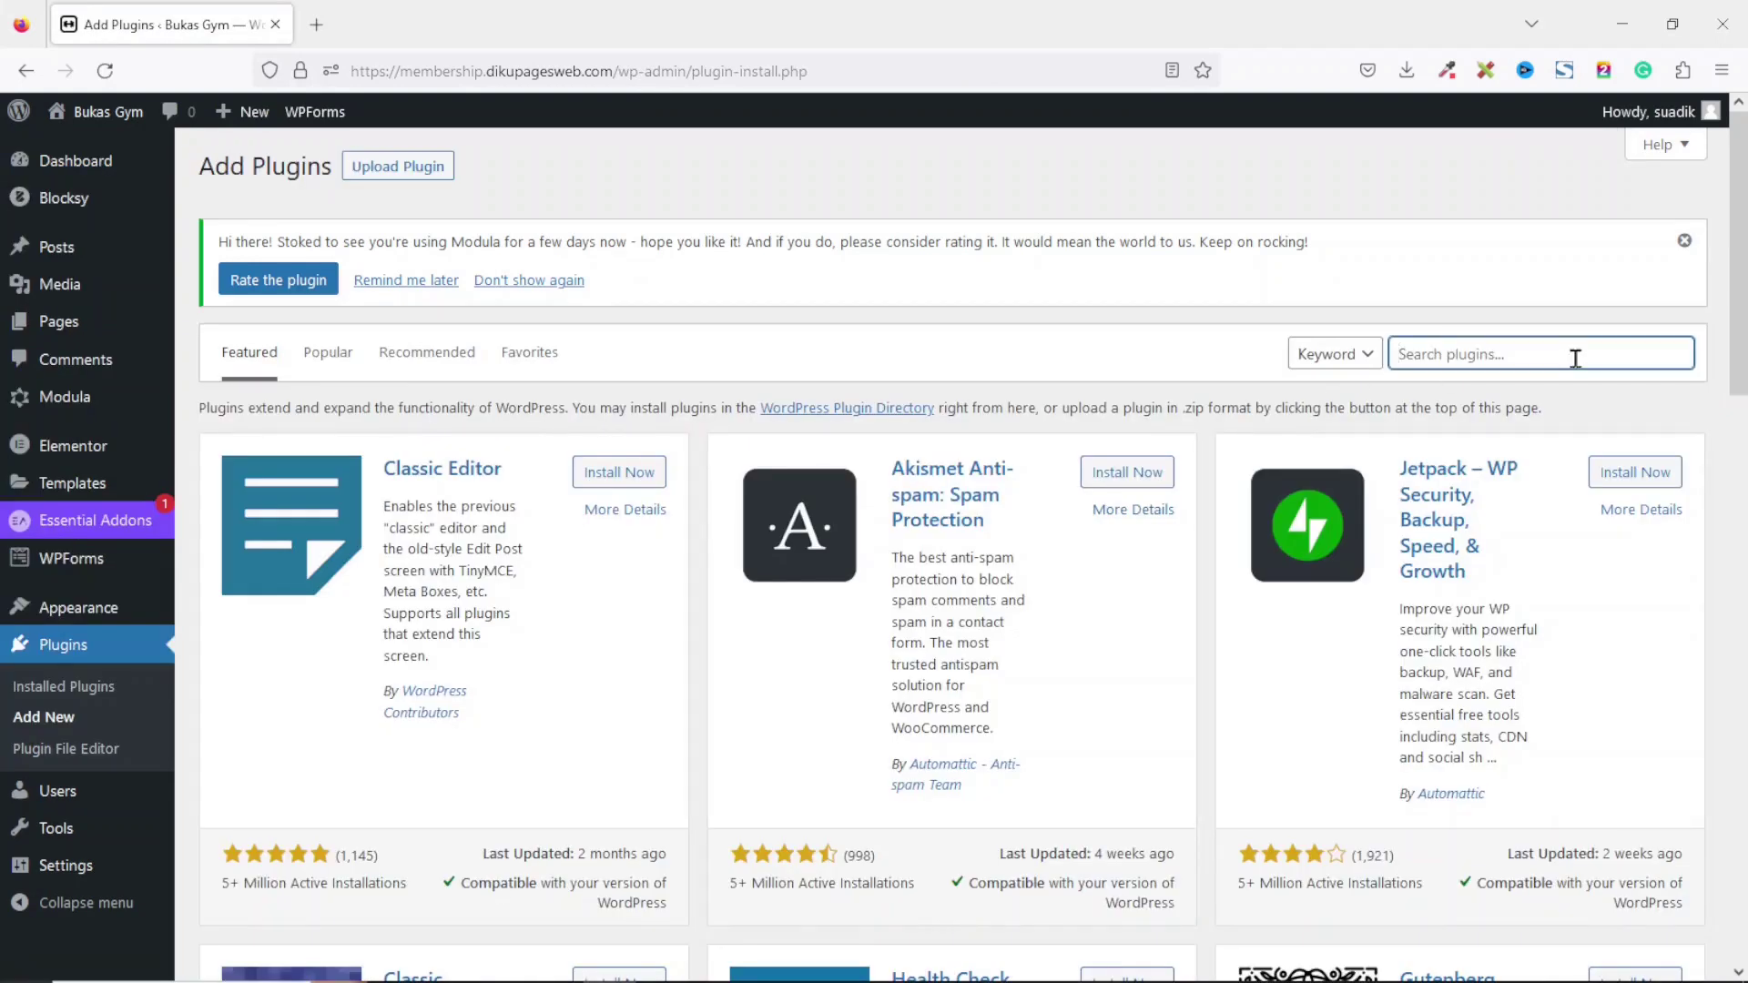
type("paid membership pro")
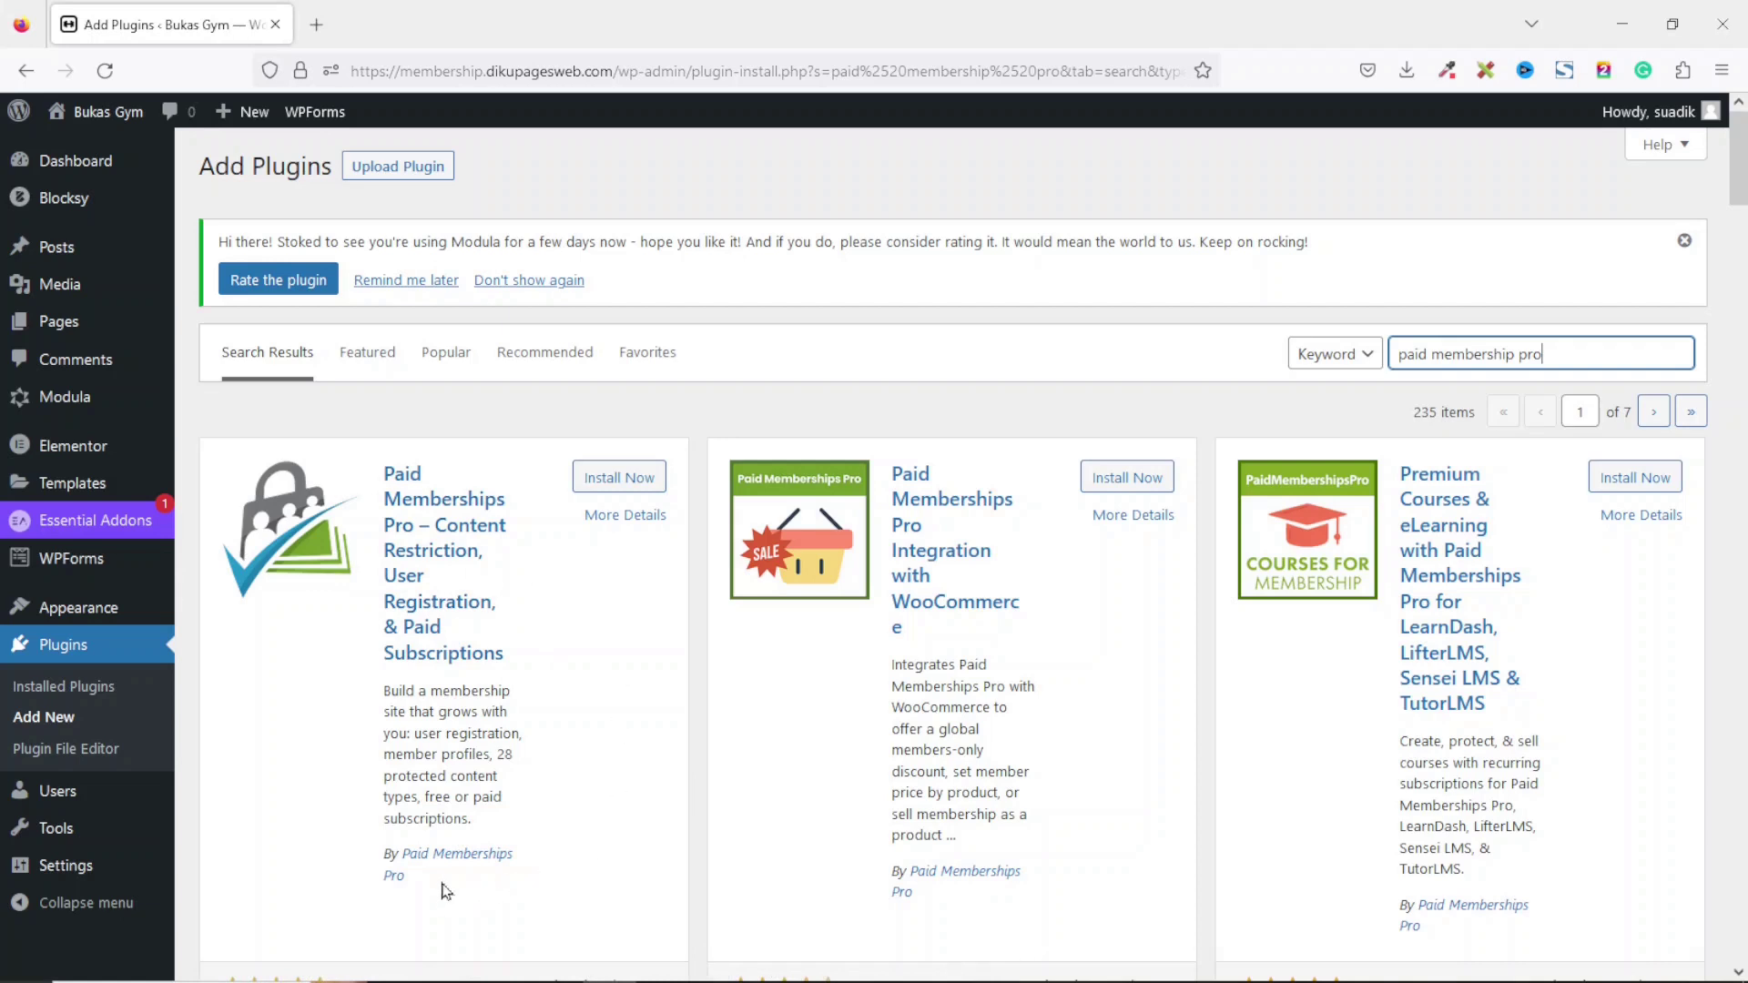
Step: Install and activate the Paid Memberships Pro – Content Restriction, User Registration, & Paid Subscriptions plugin, and exit its setup wizard
triple_click(390, 873)
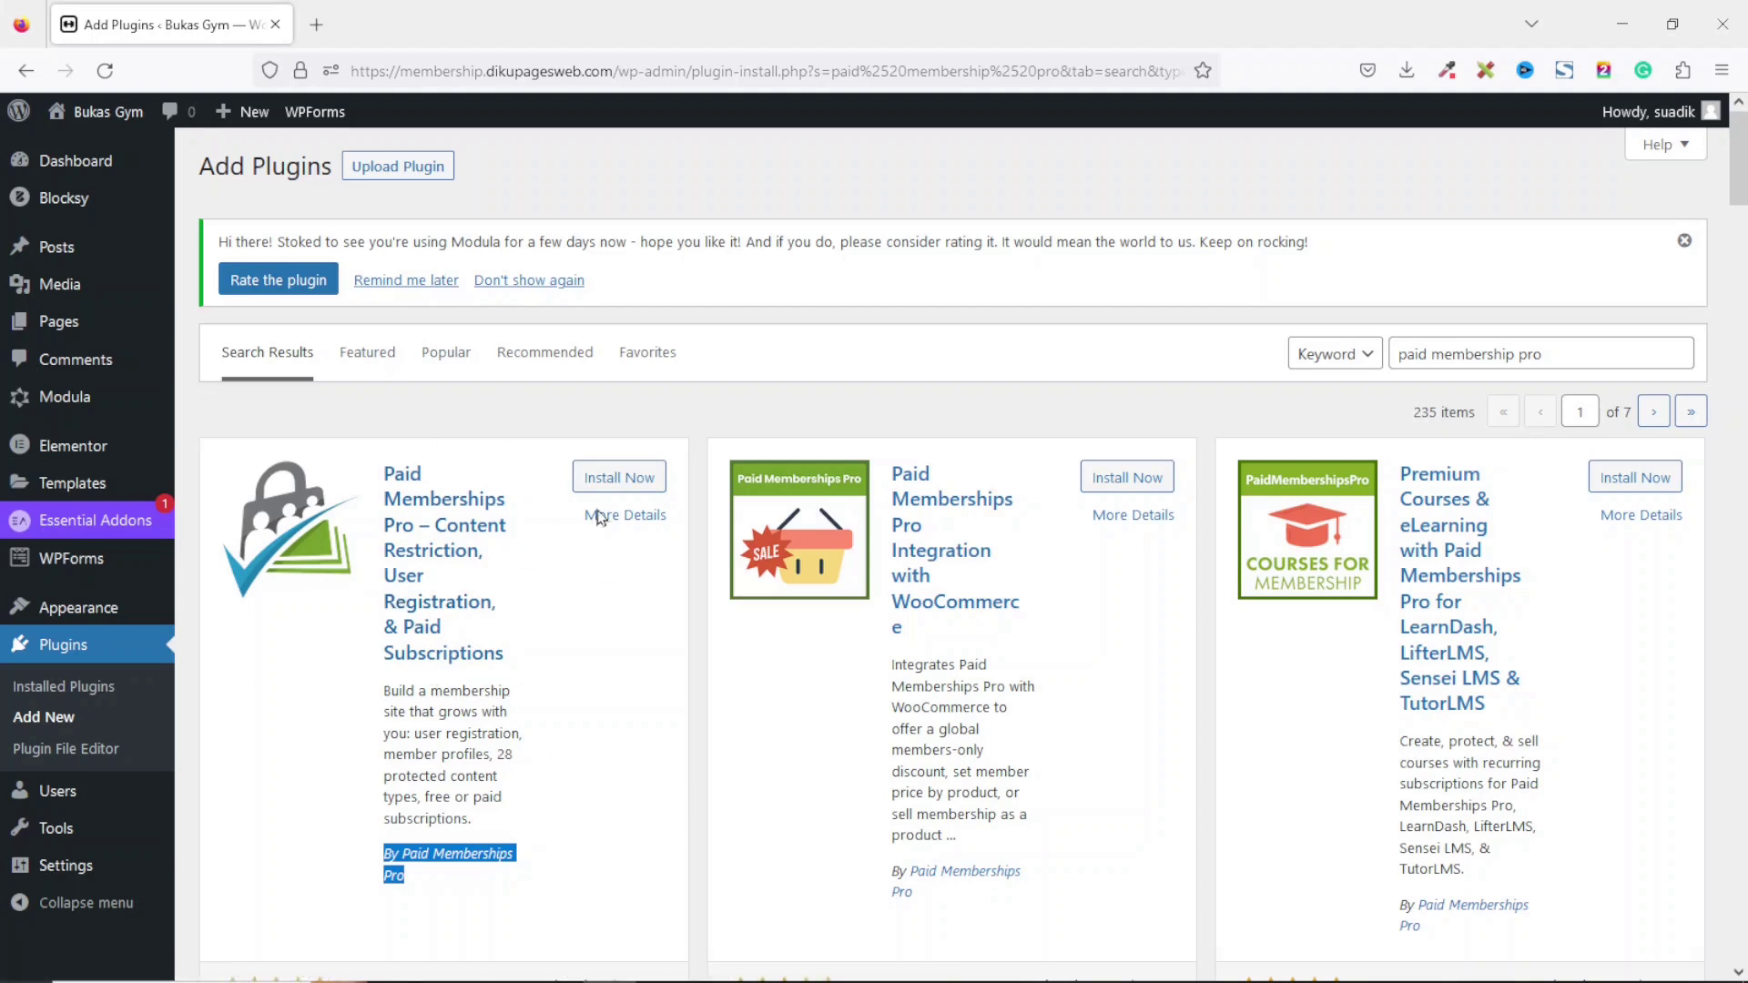
left_click(587, 478)
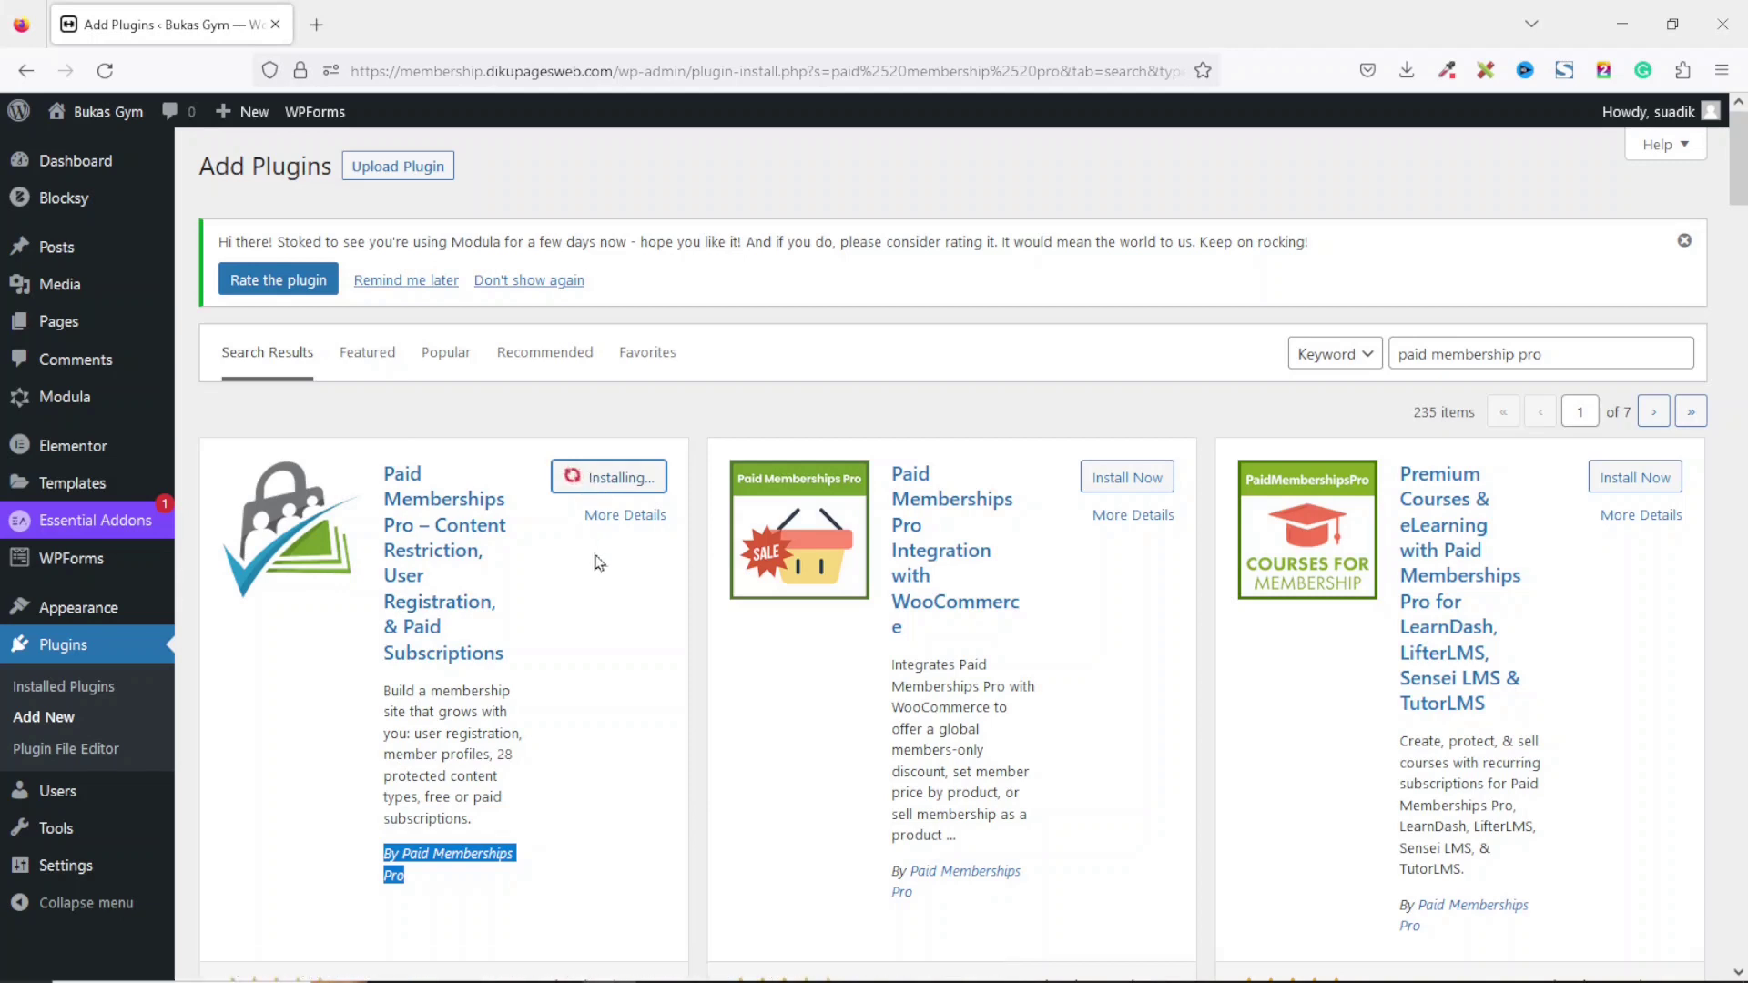
left_click(629, 480)
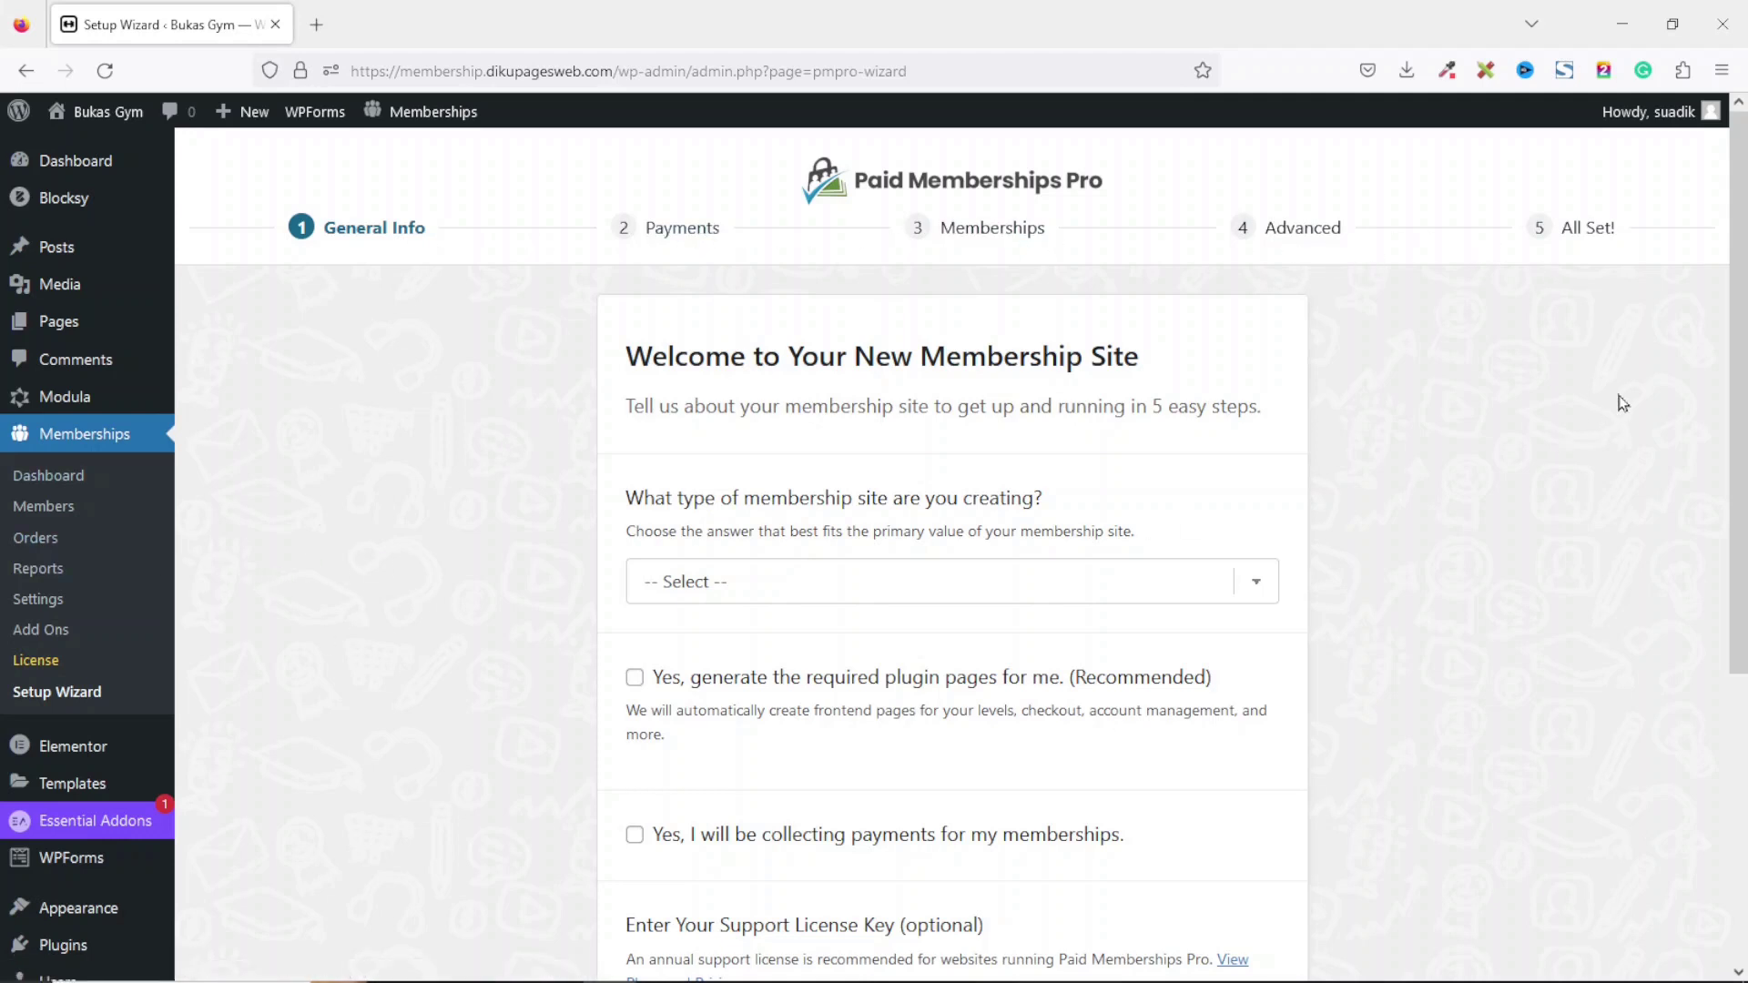
scroll(1743, 205, "down", 4)
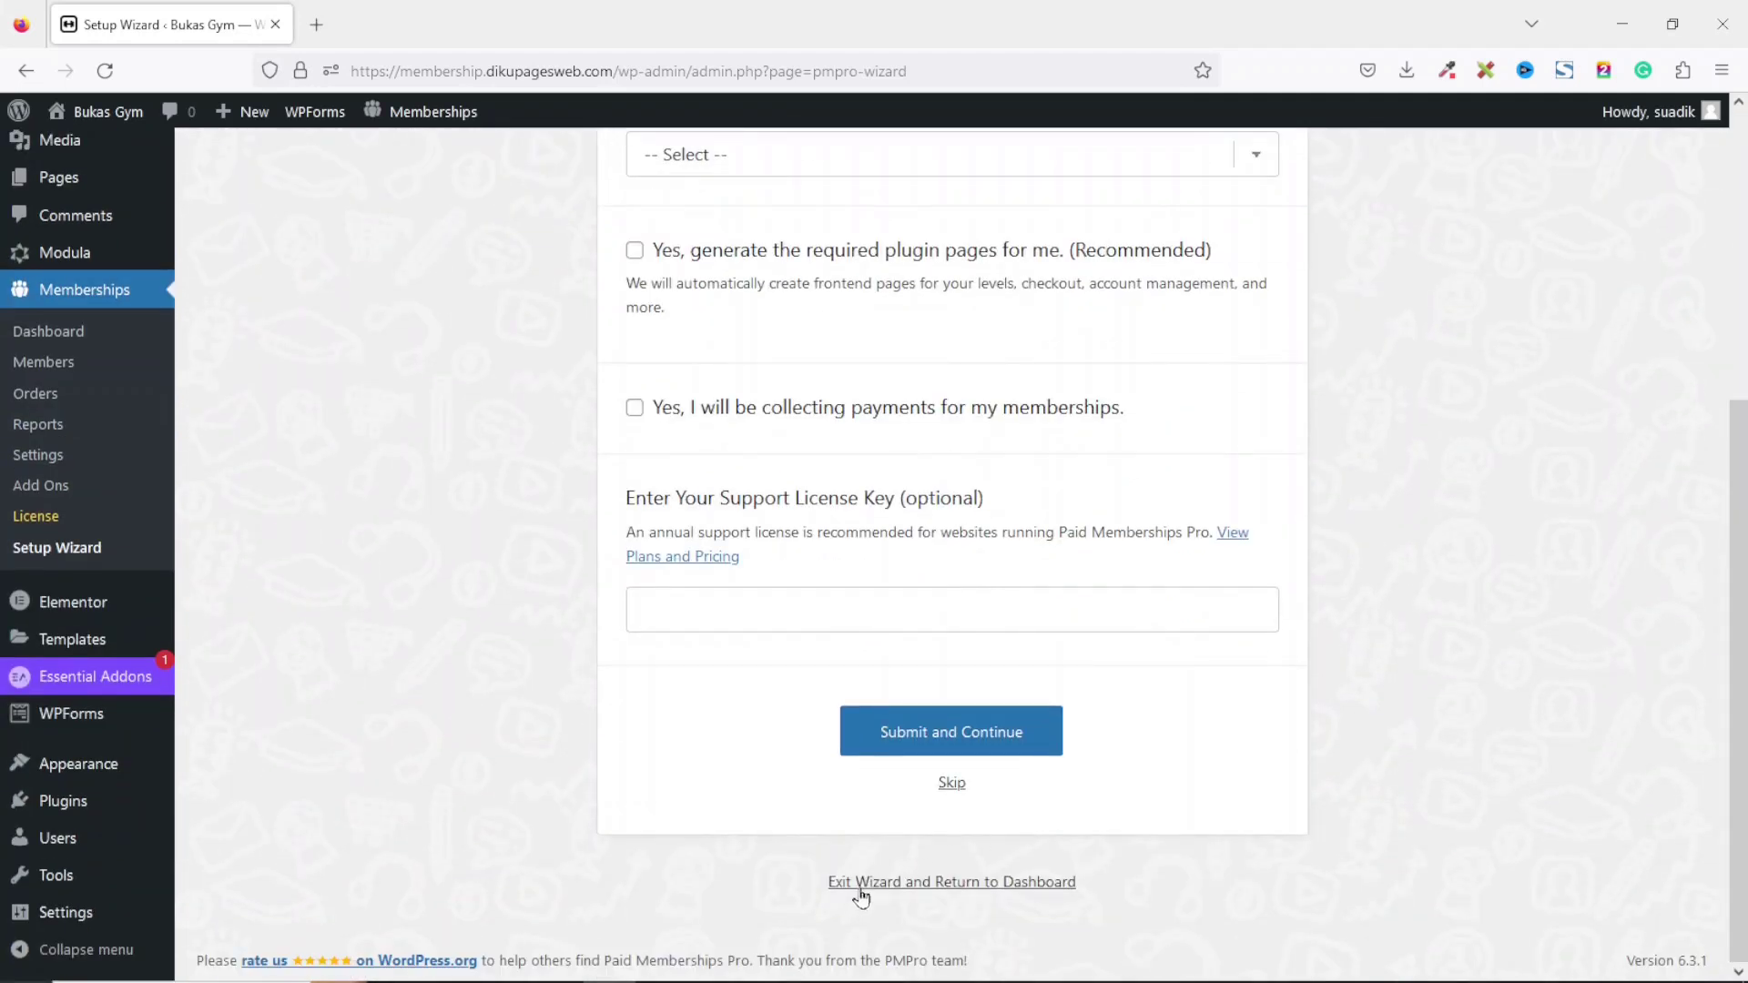
left_click(896, 883)
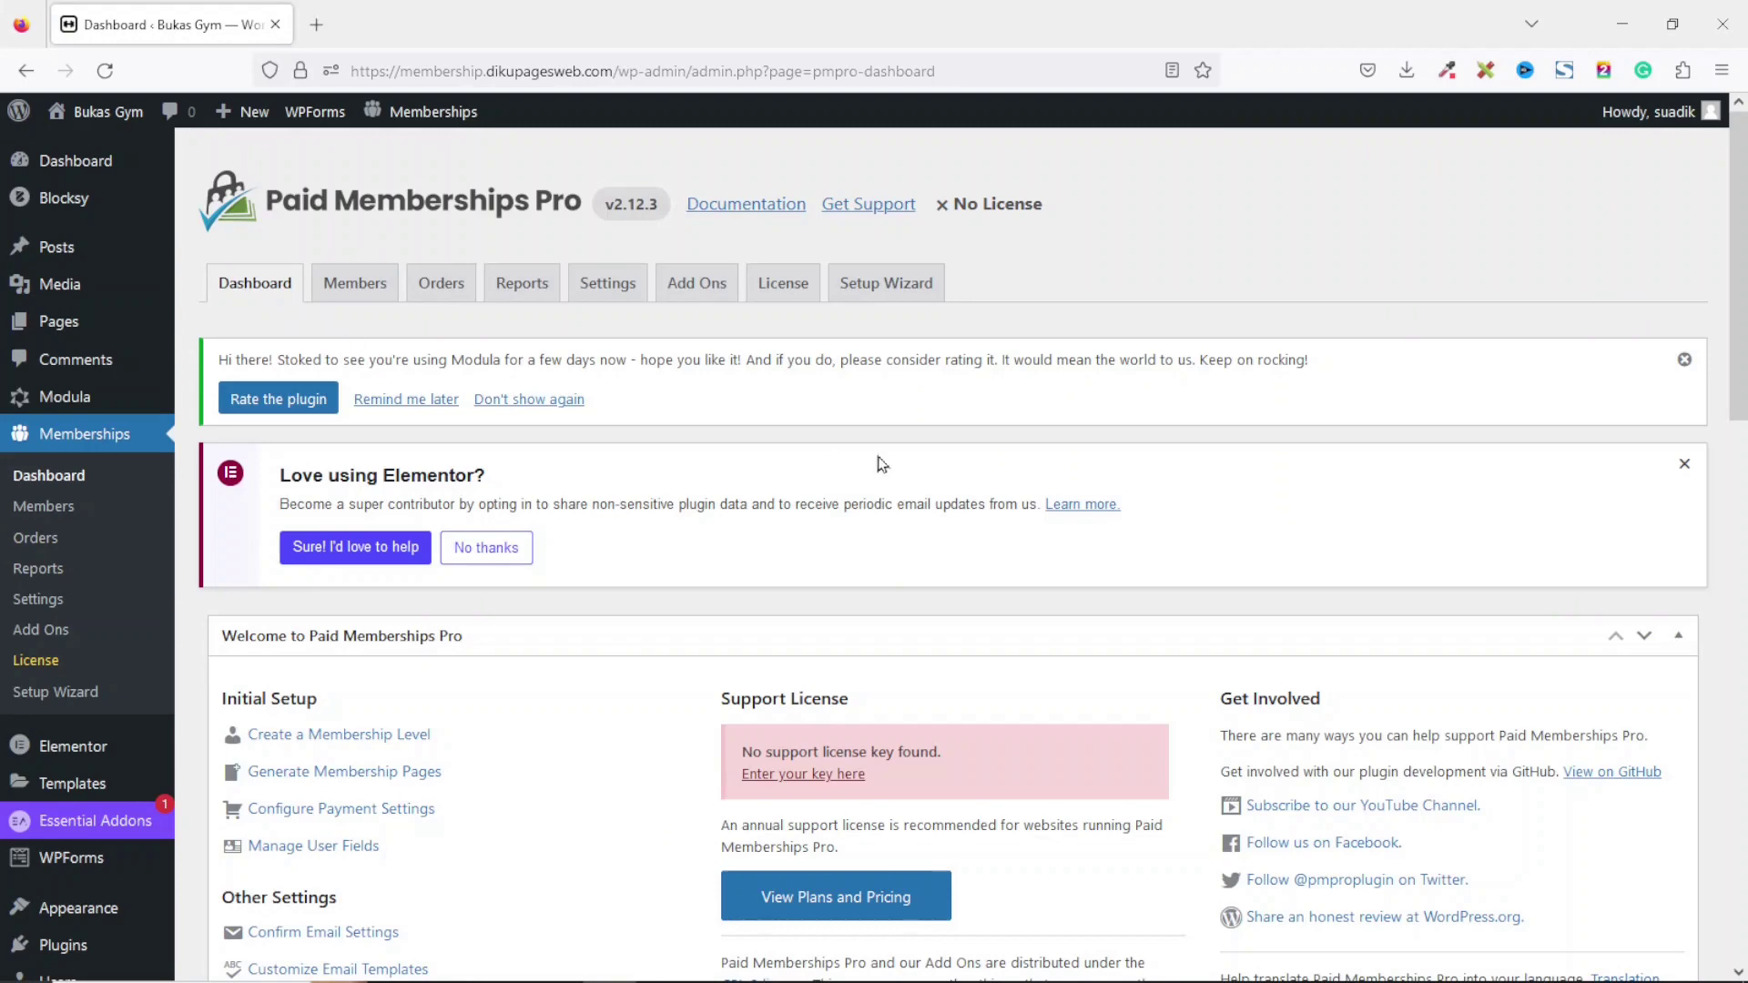
Step: Review the Paid Memberships Pro dashboard and start a new membership level of the Monthly type from its settings
left_click_drag(1739, 170, 1739, 524)
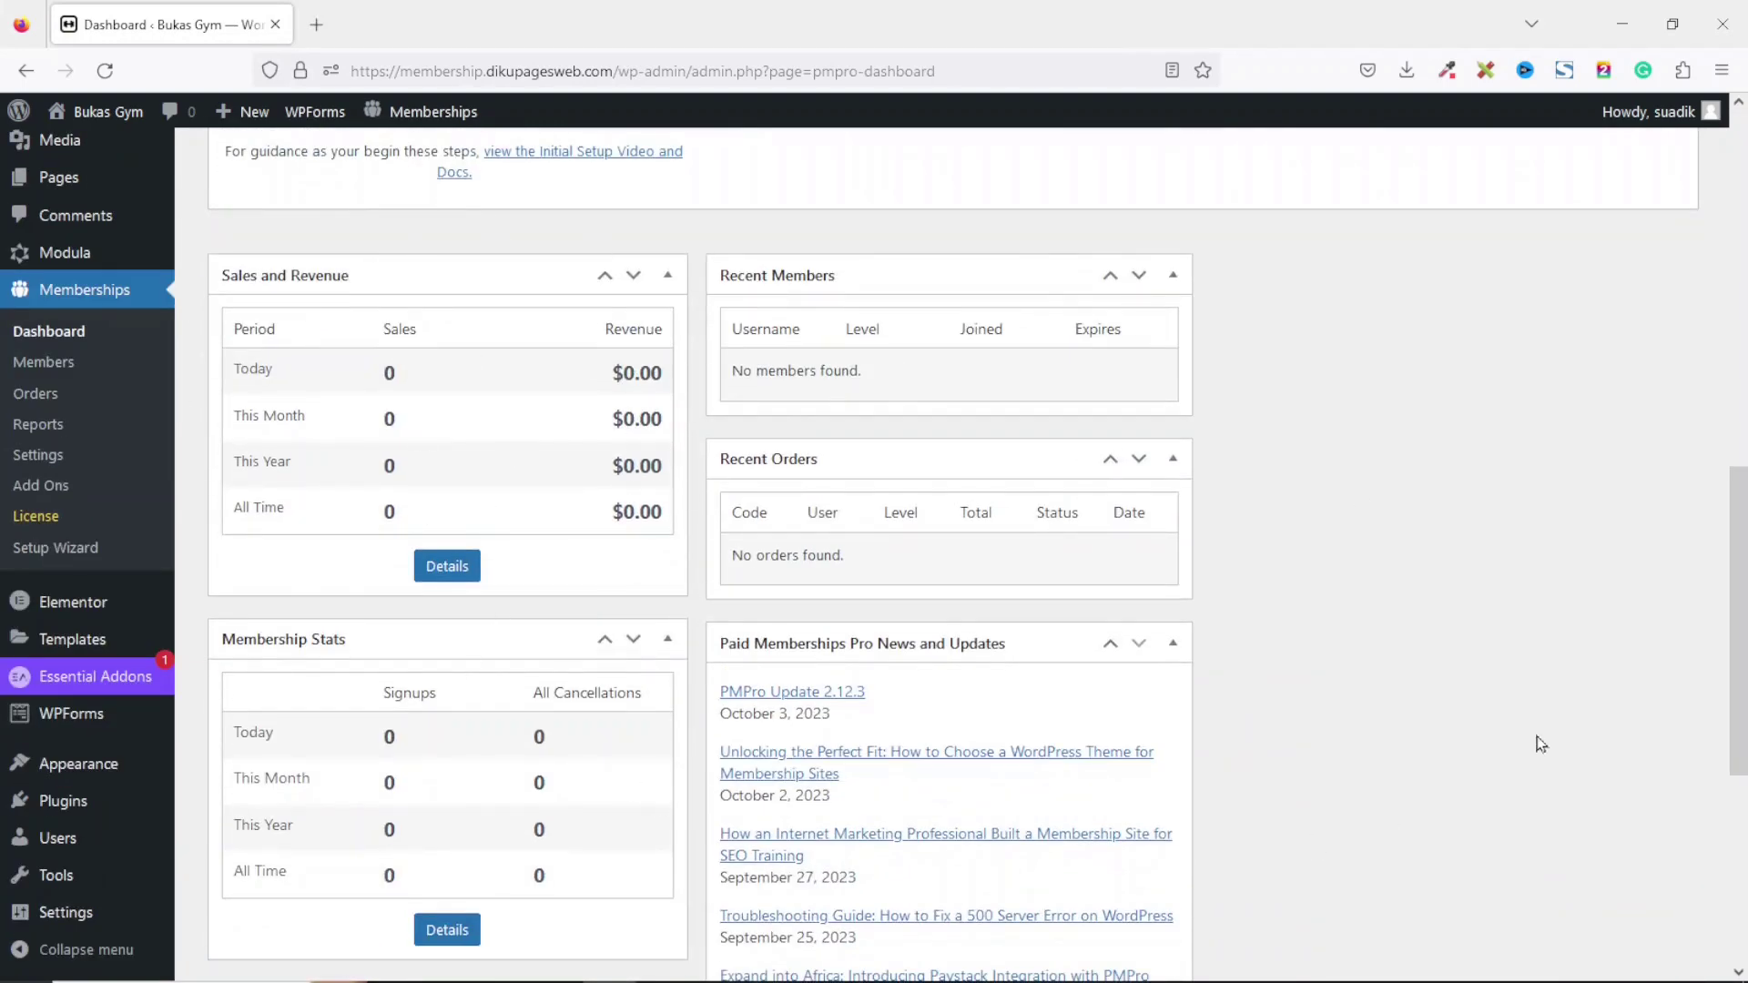
mouse_move(1739, 575)
left_mouse_down()
mouse_move(1739, 762)
mouse_move(1741, 542)
left_mouse_up()
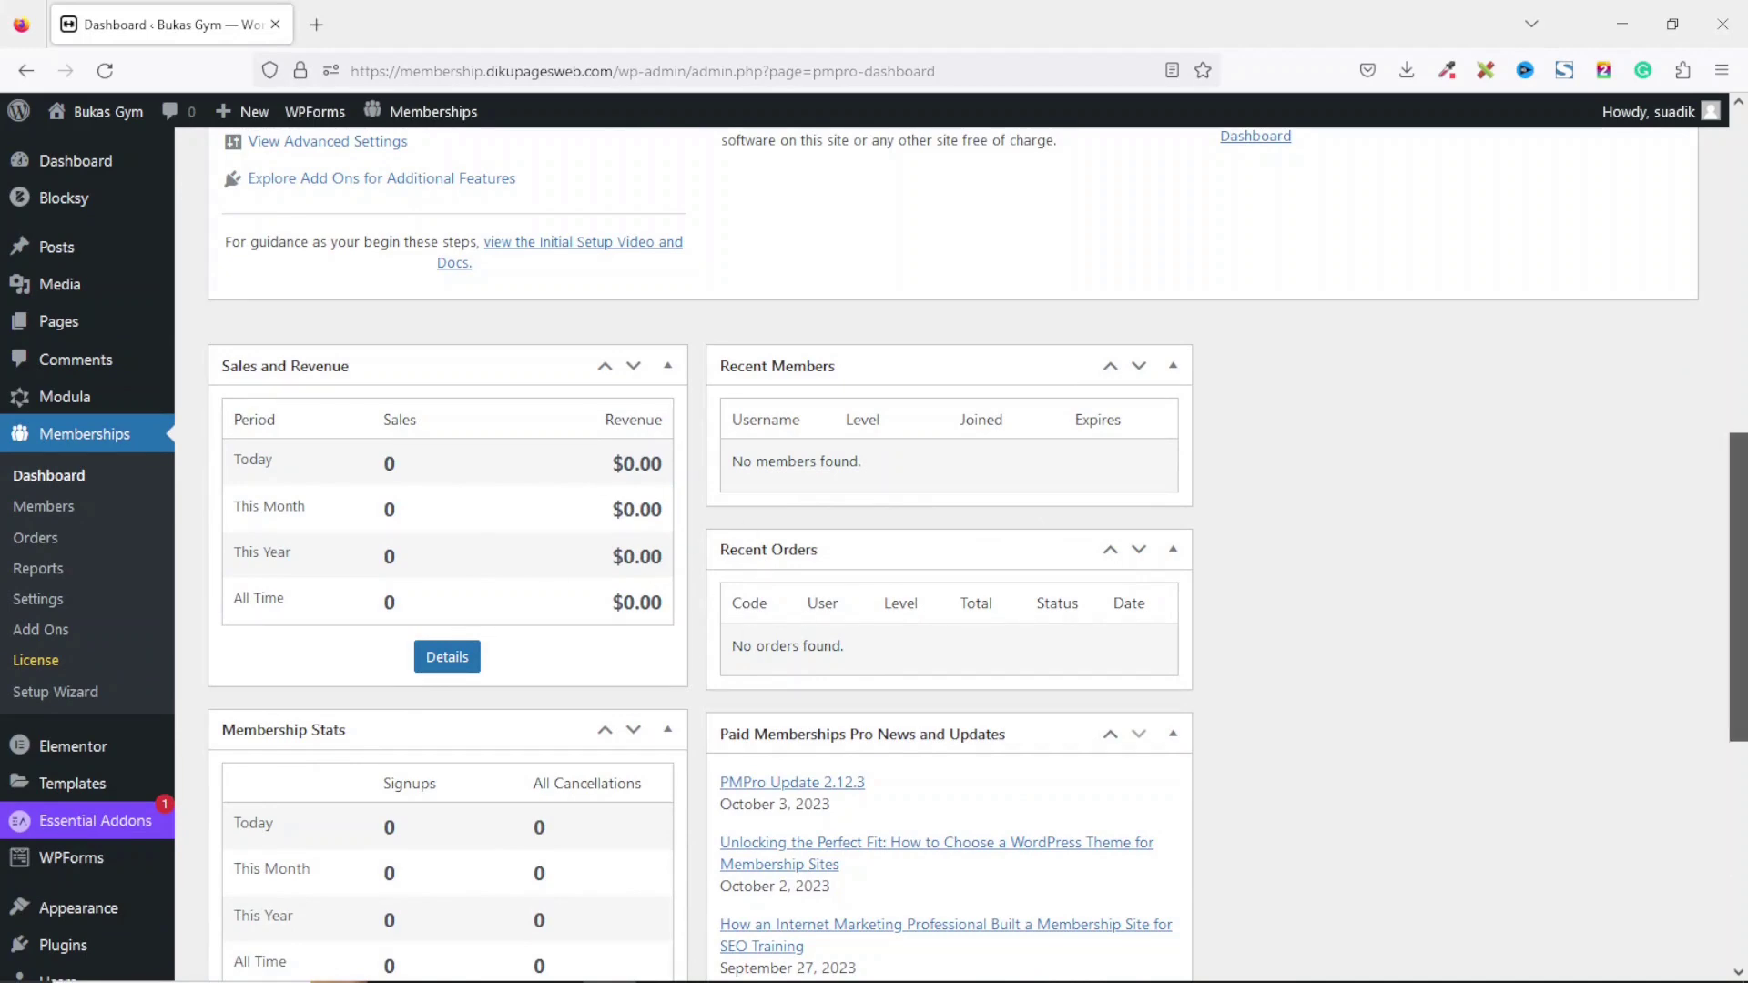
scroll(1695, 738, "down", 6)
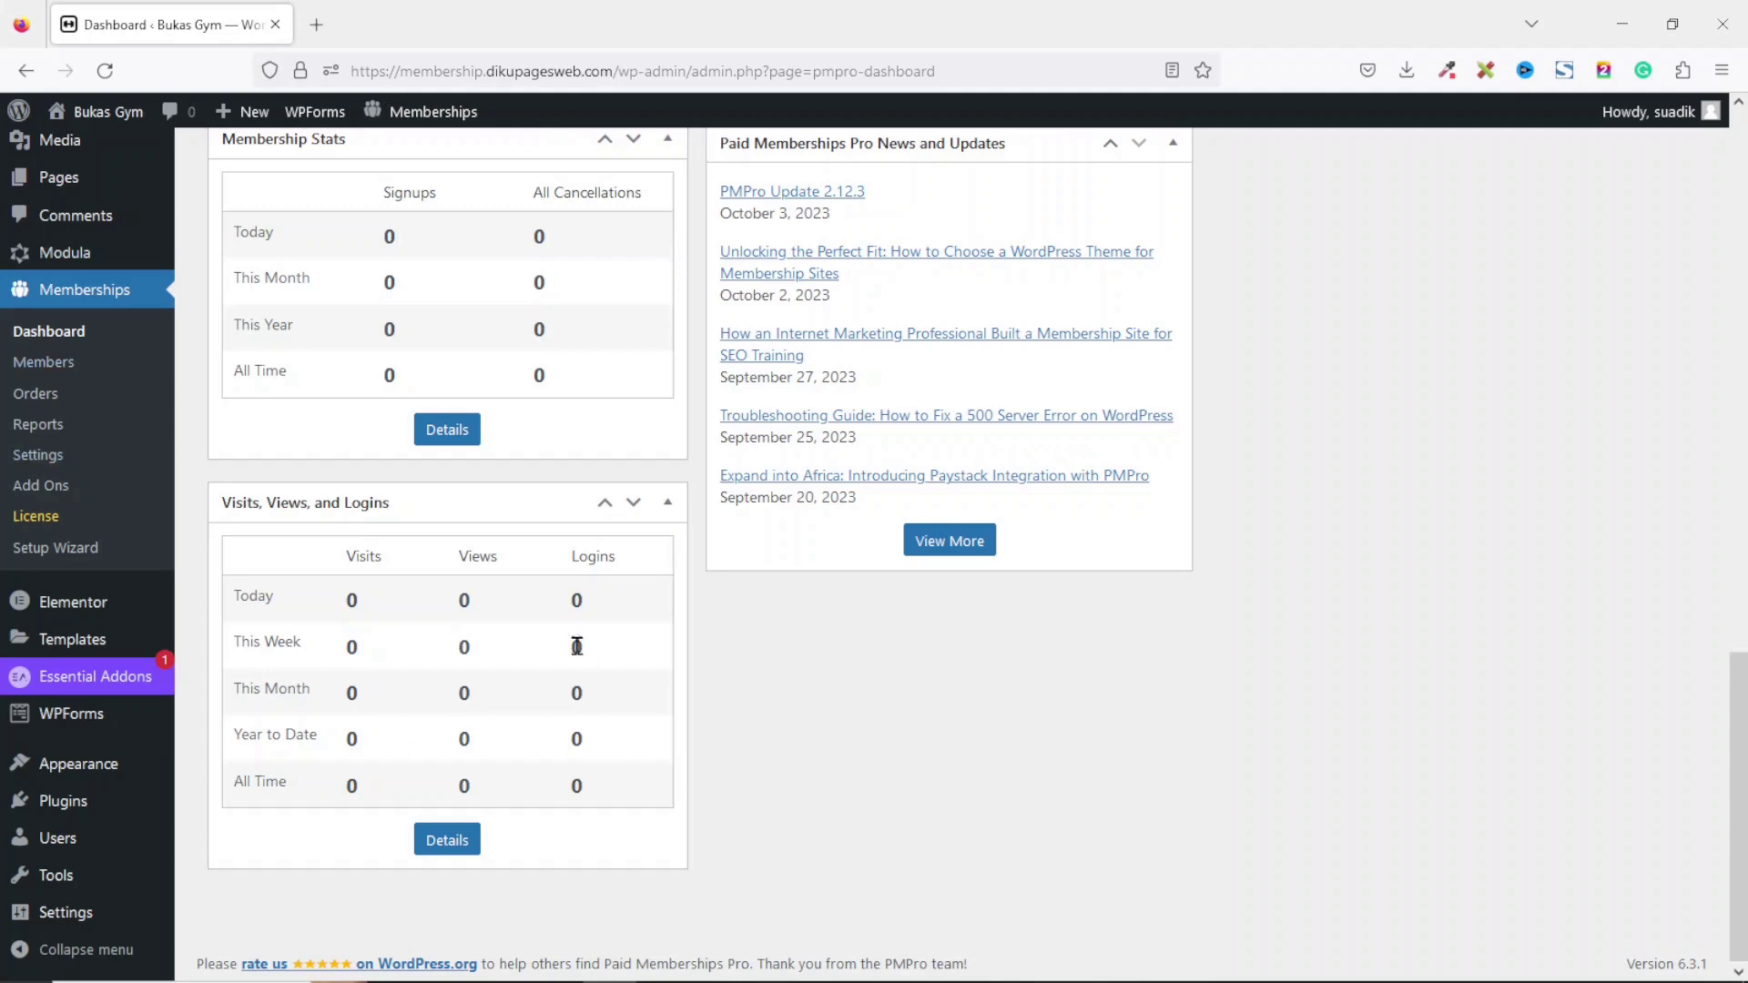
left_click_drag(1741, 756, 1739, 235)
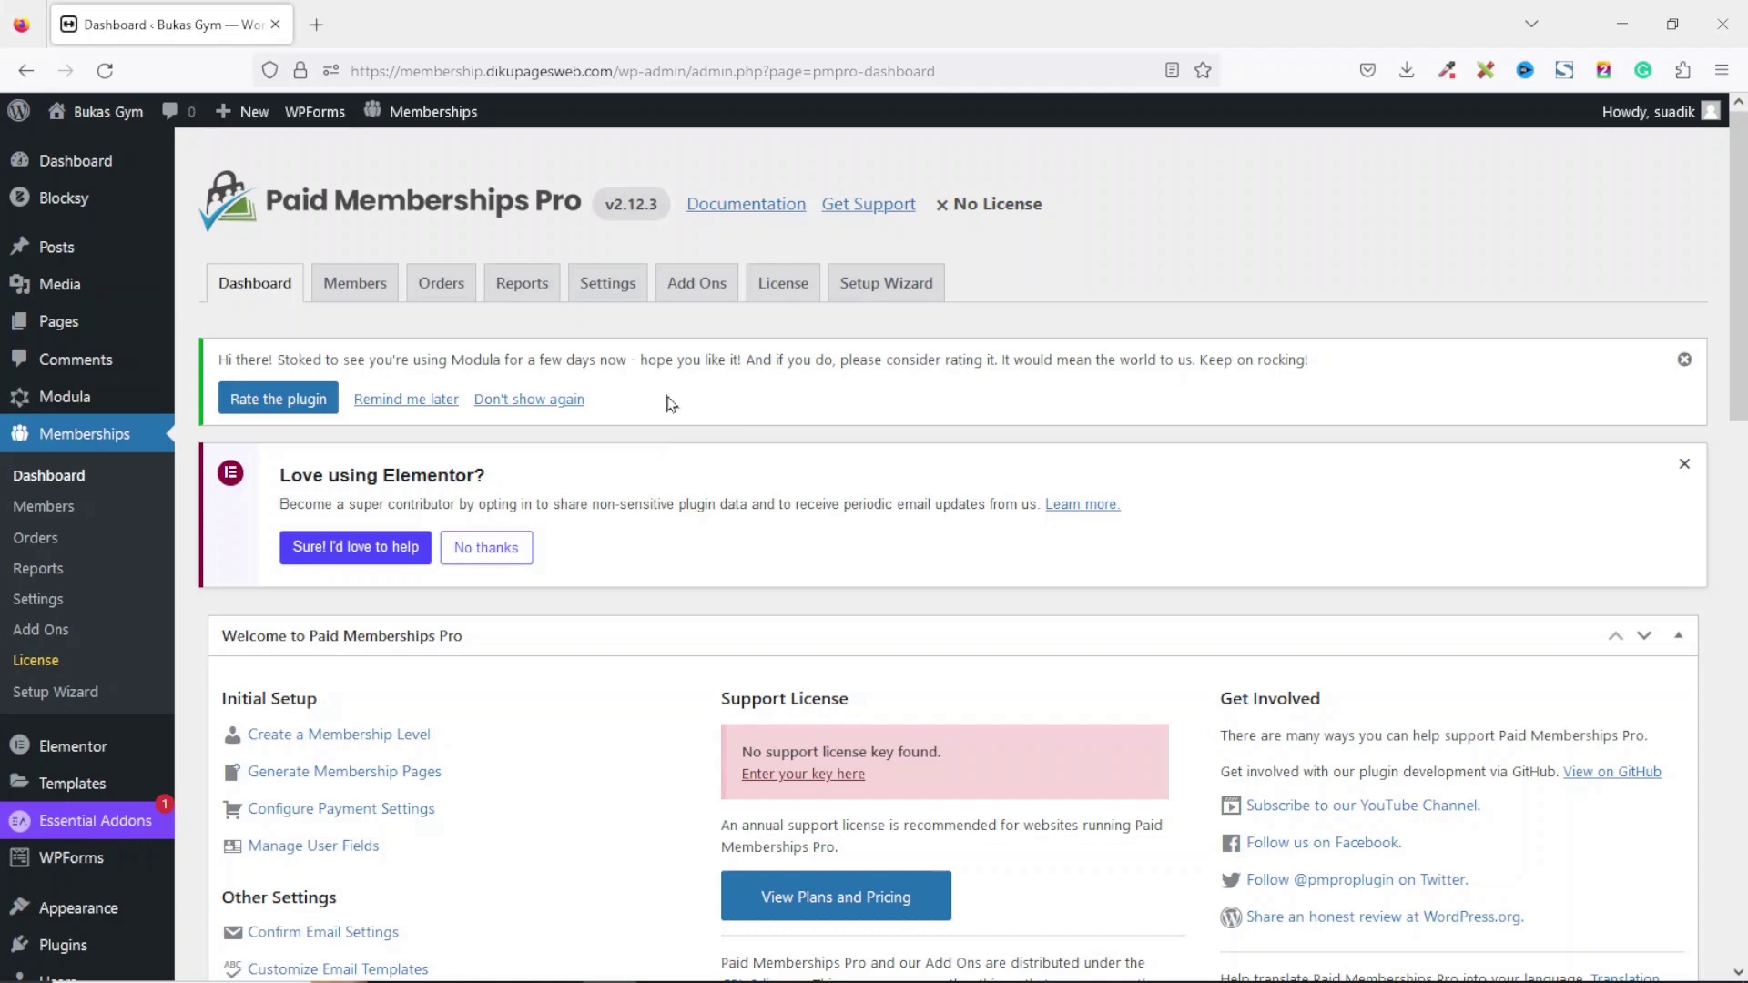
left_click(610, 285)
scroll(677, 785, "down", 3)
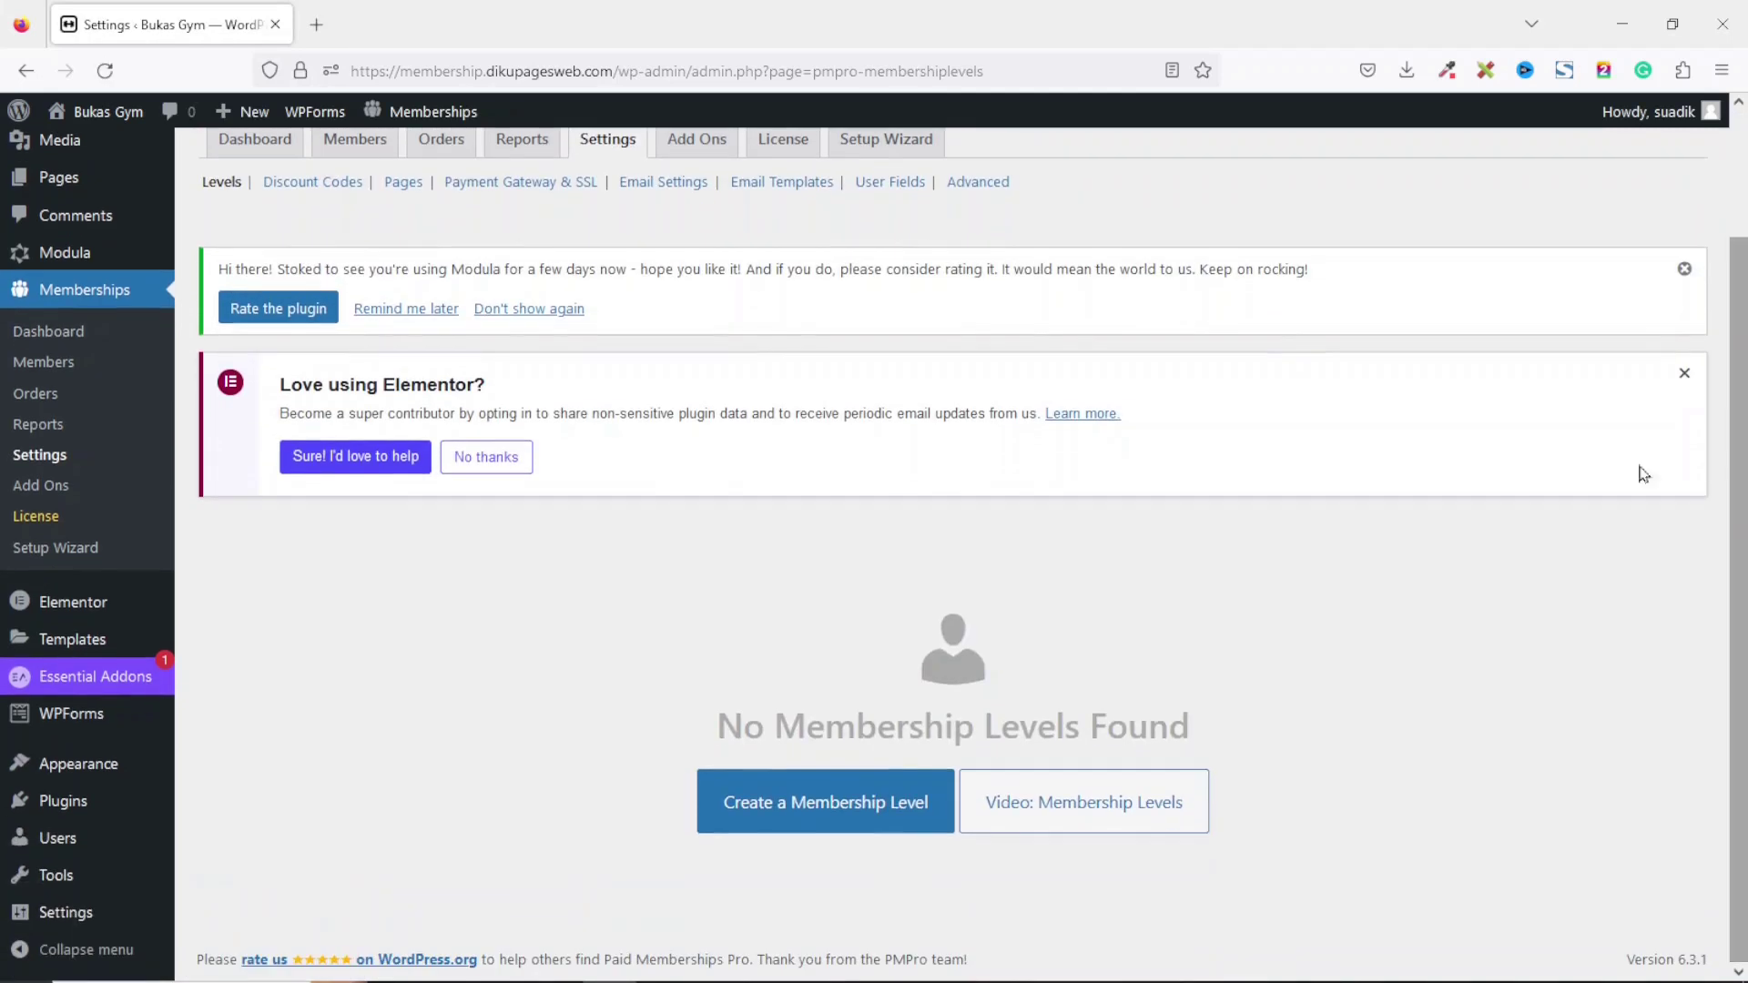
left_click_drag(703, 727, 1232, 744)
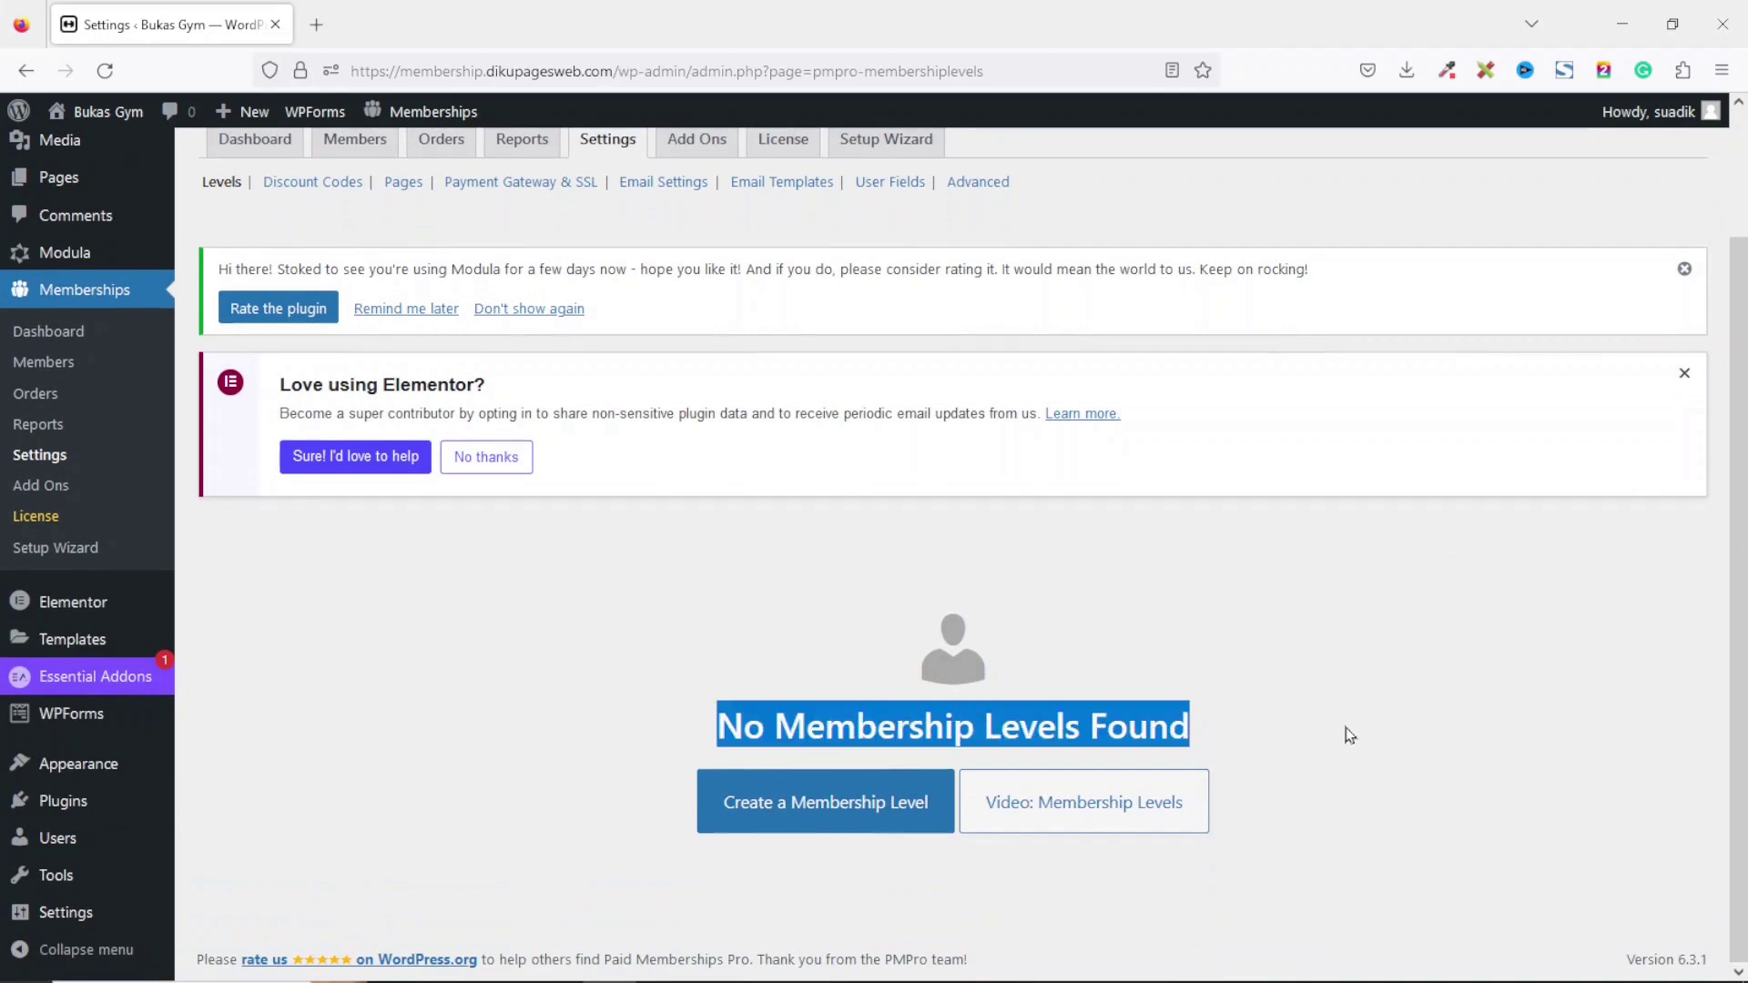
left_click(876, 807)
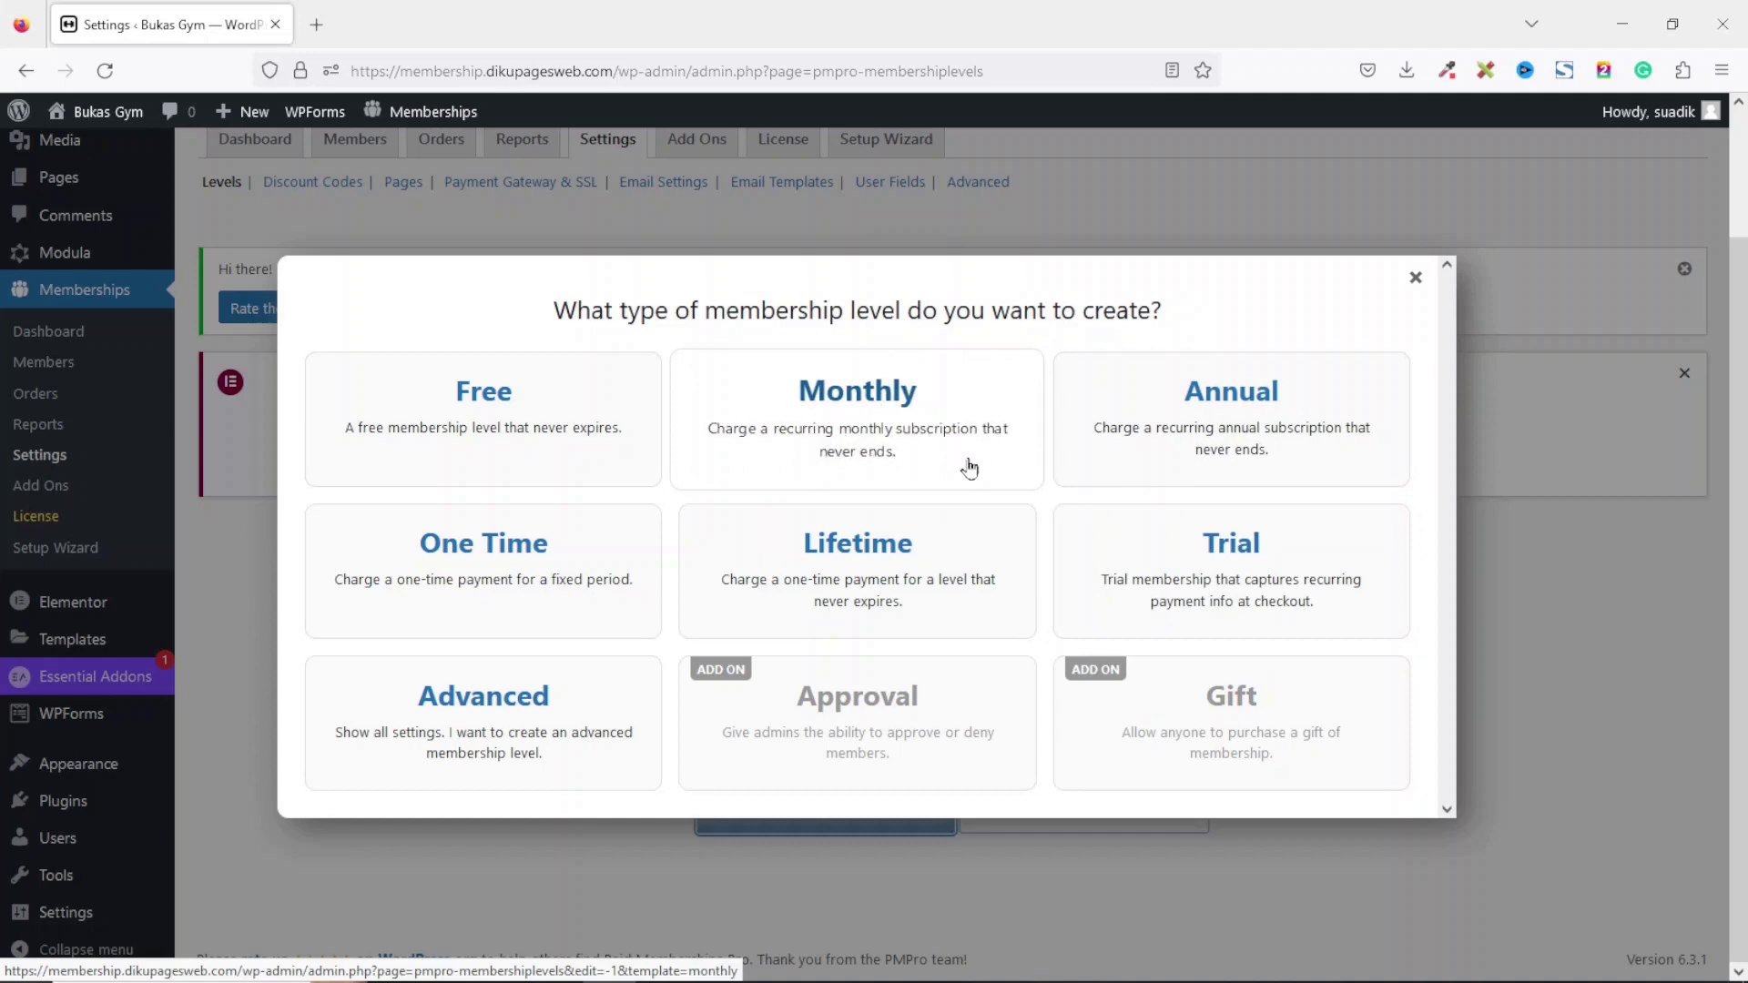
left_click(847, 401)
Step: Name the membership level "Gold Plan" and enter the description "This is a monthly membership plan."
left_click(573, 401)
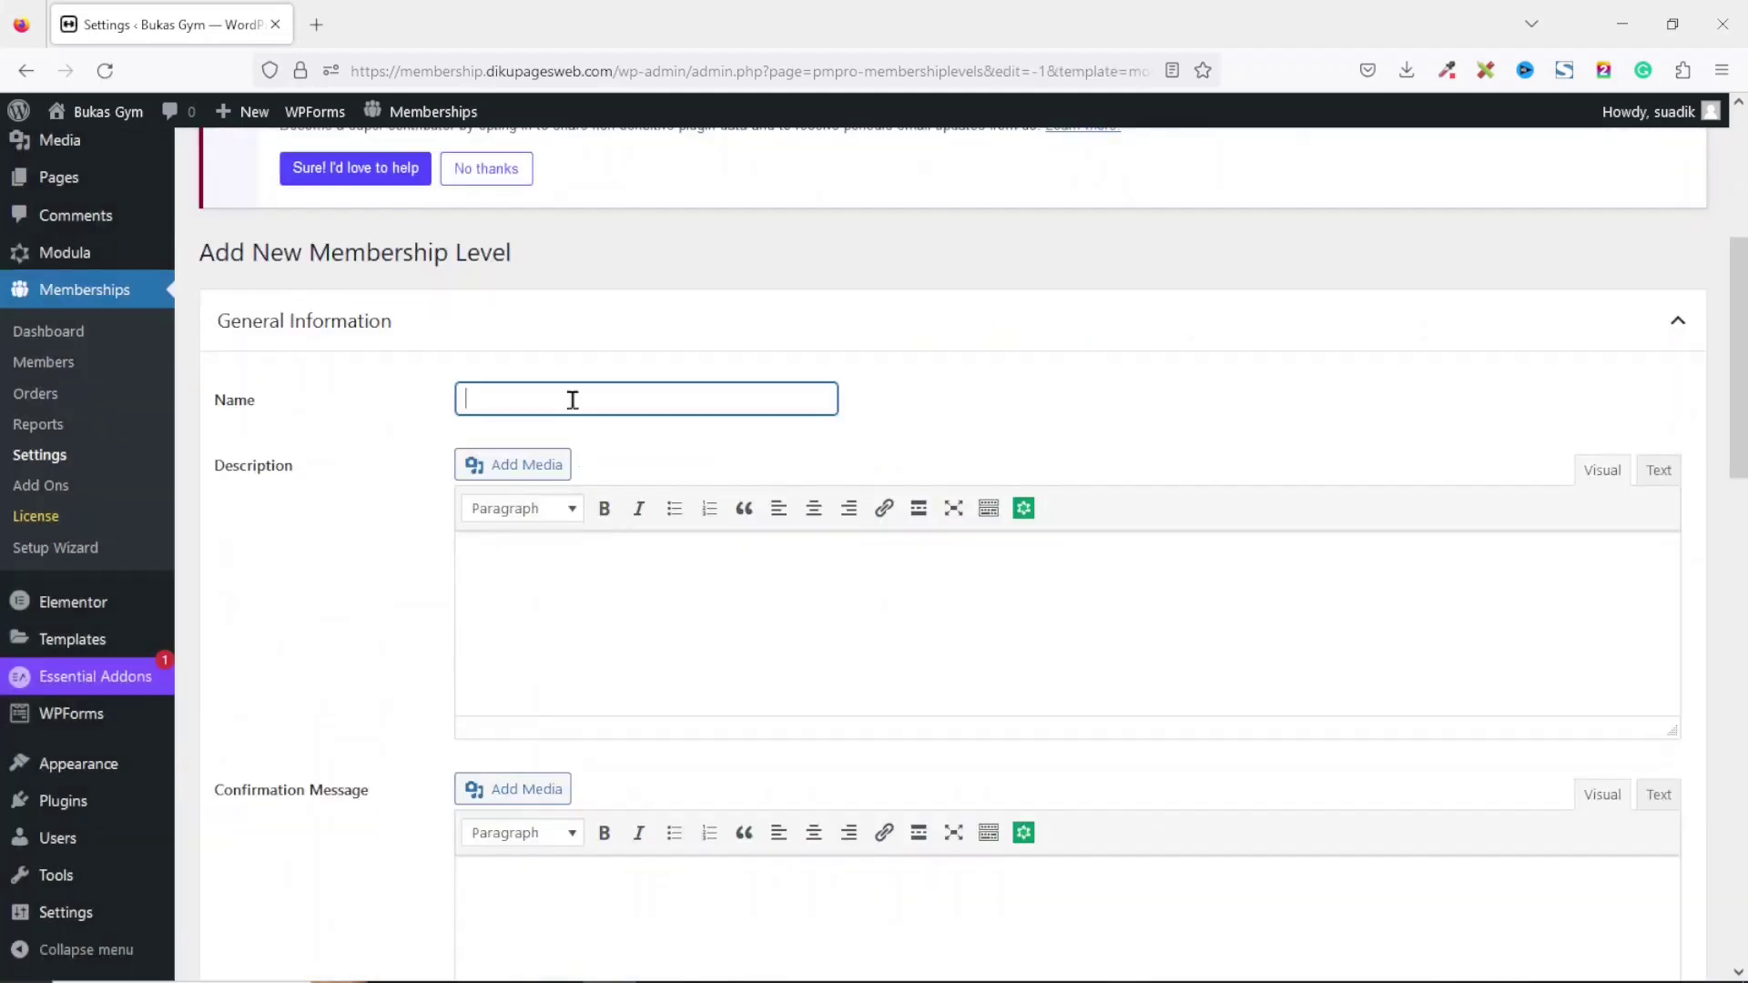
type("Go")
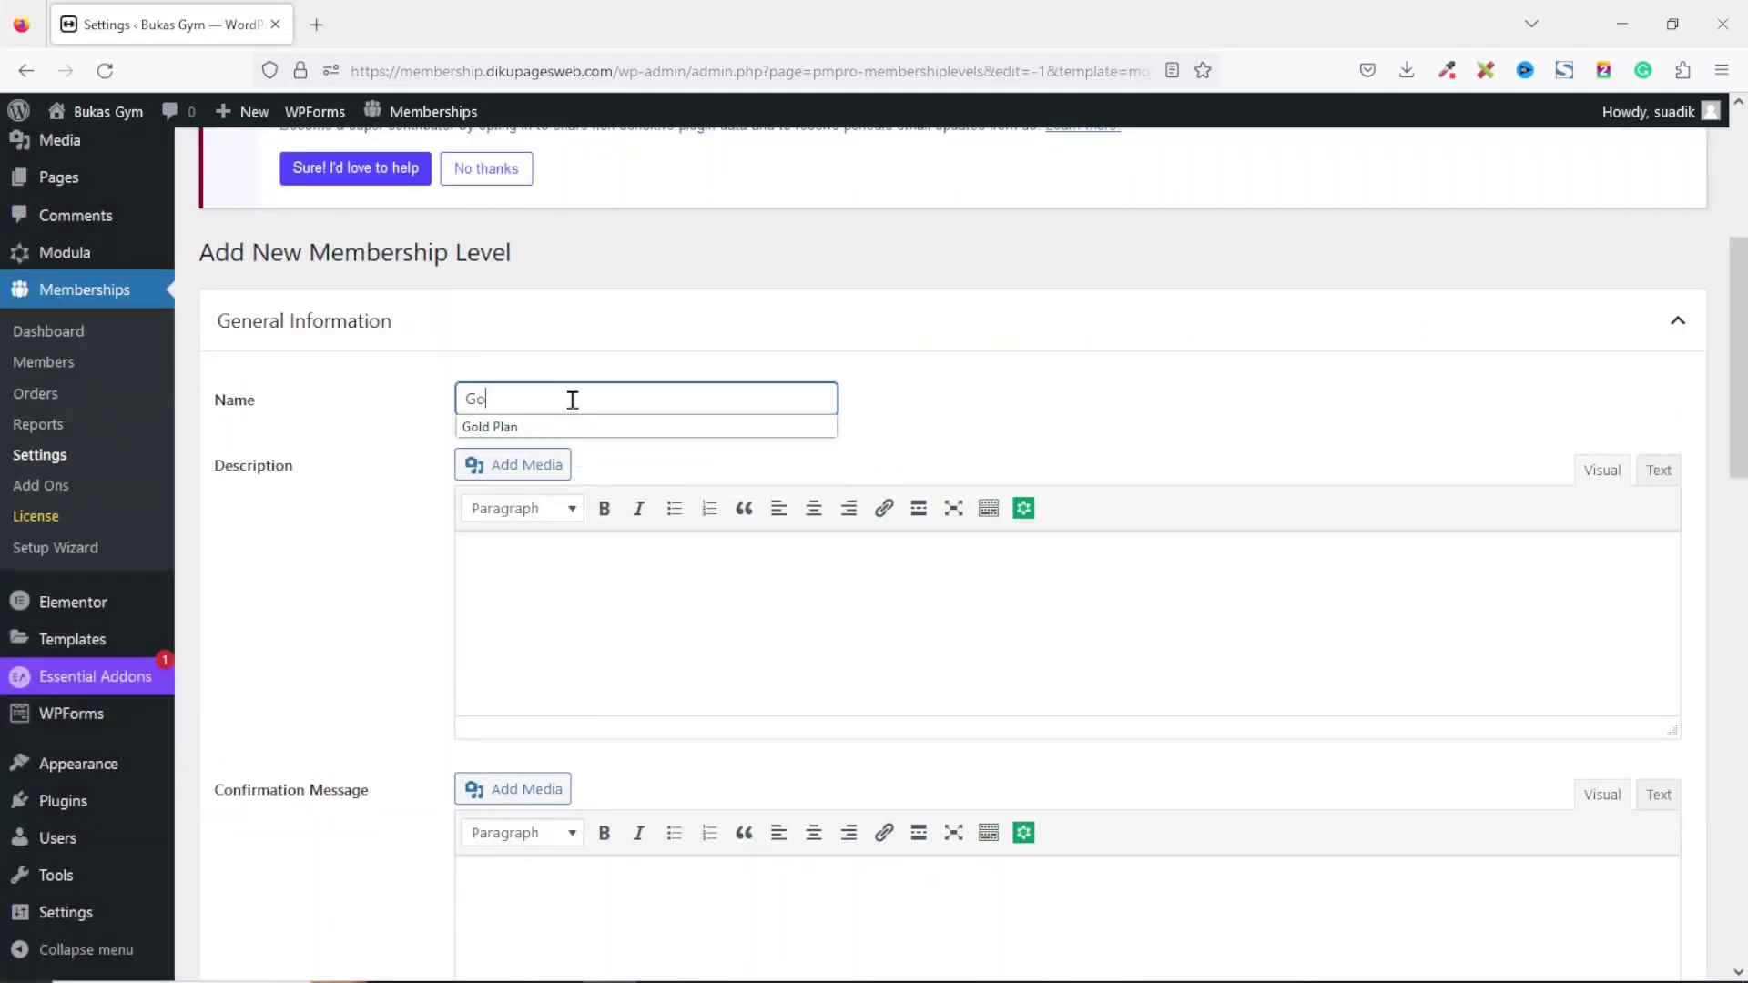
type("ld")
left_click(520, 428)
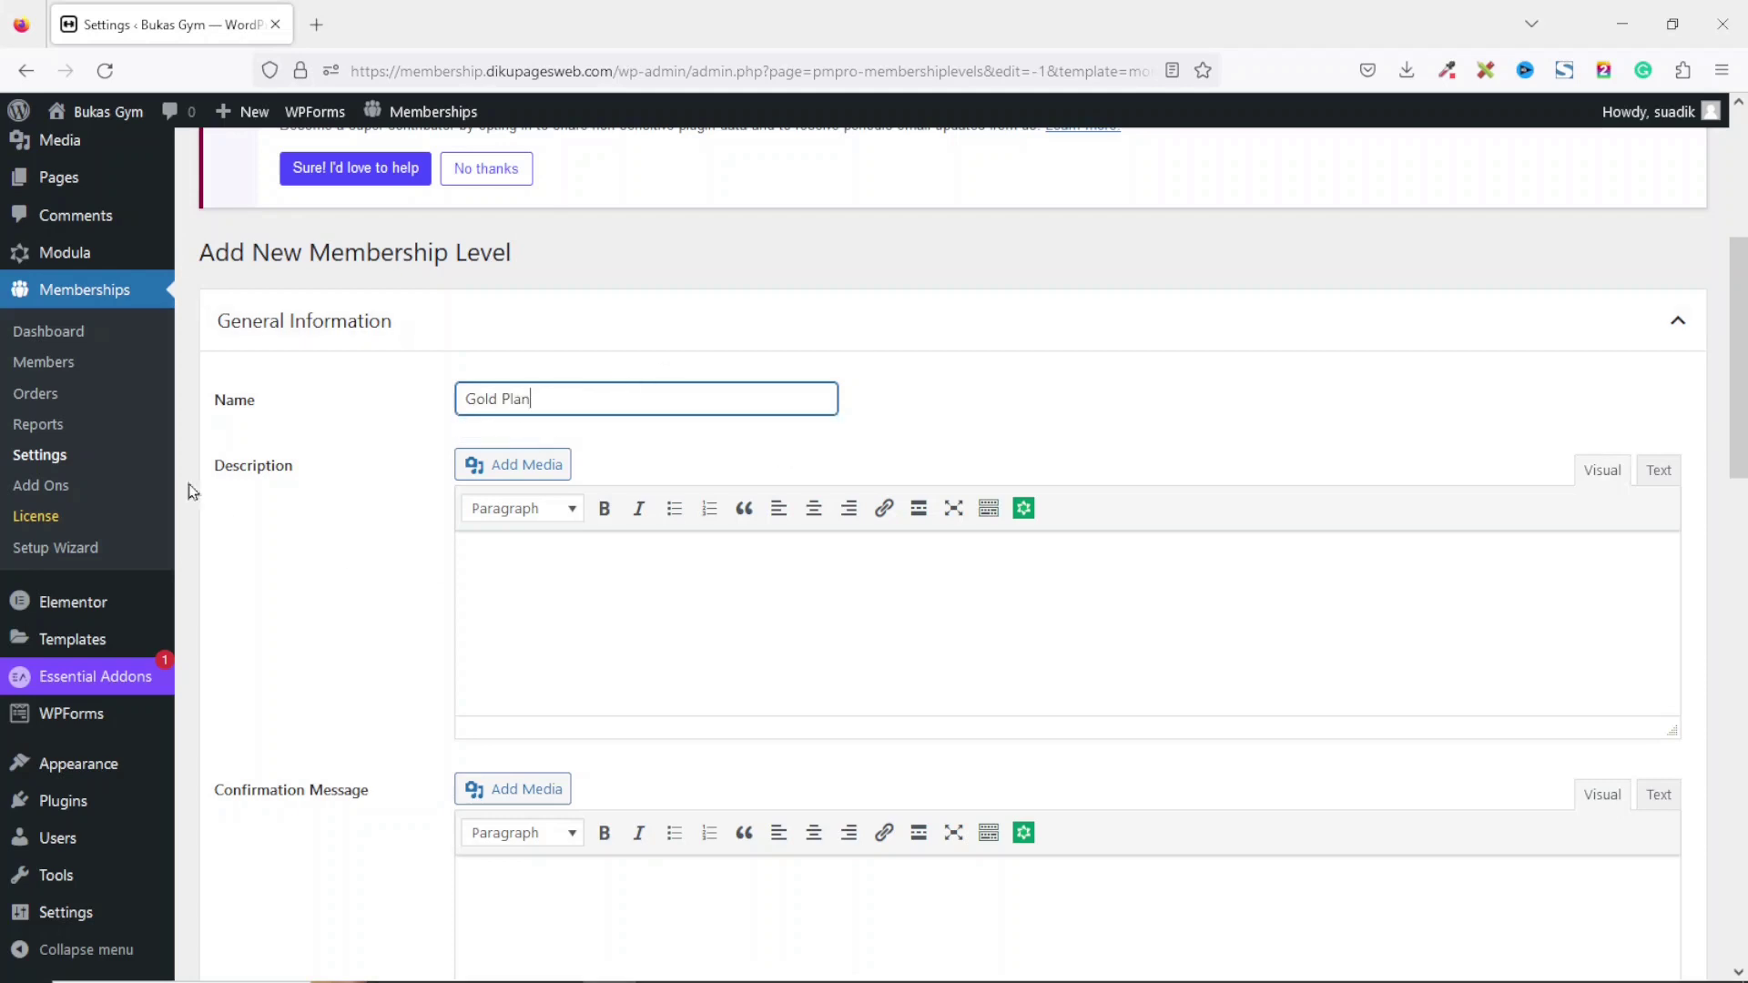
left_click(604, 573)
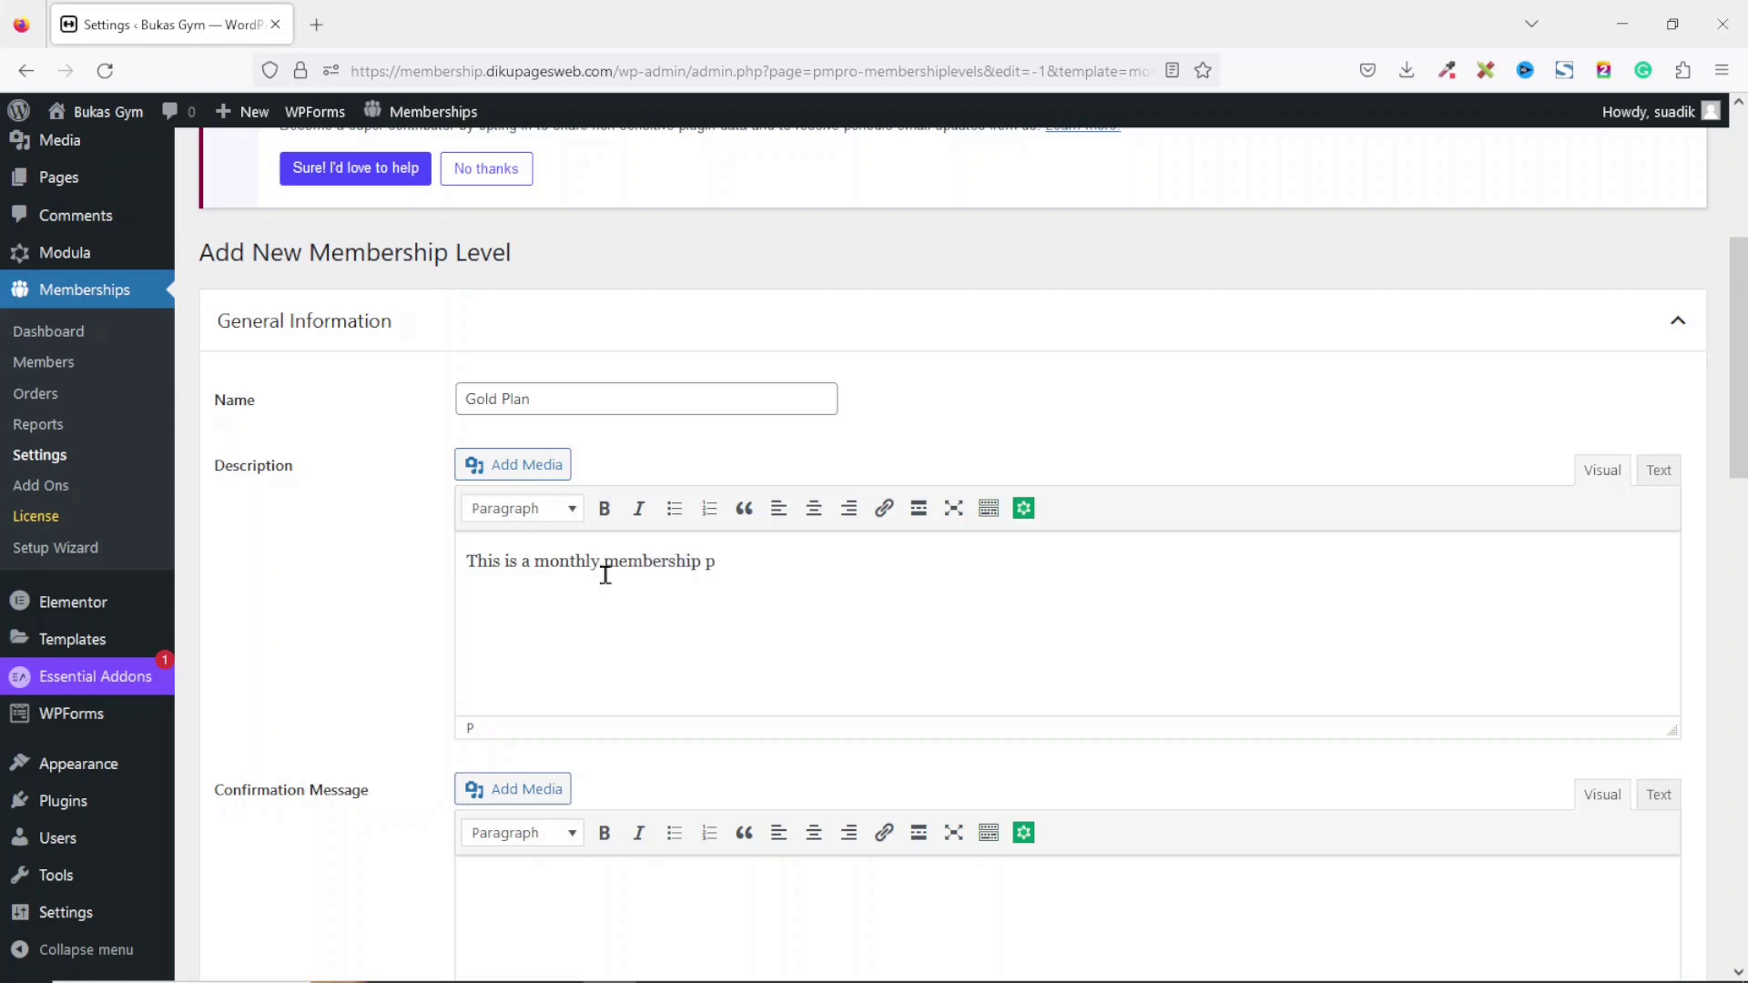
type("lan.")
Step: Enter the confirmation message "You've bought the Gold Plan membership package." and include it in the membership confirmation email
scroll(606, 574, "down", 5)
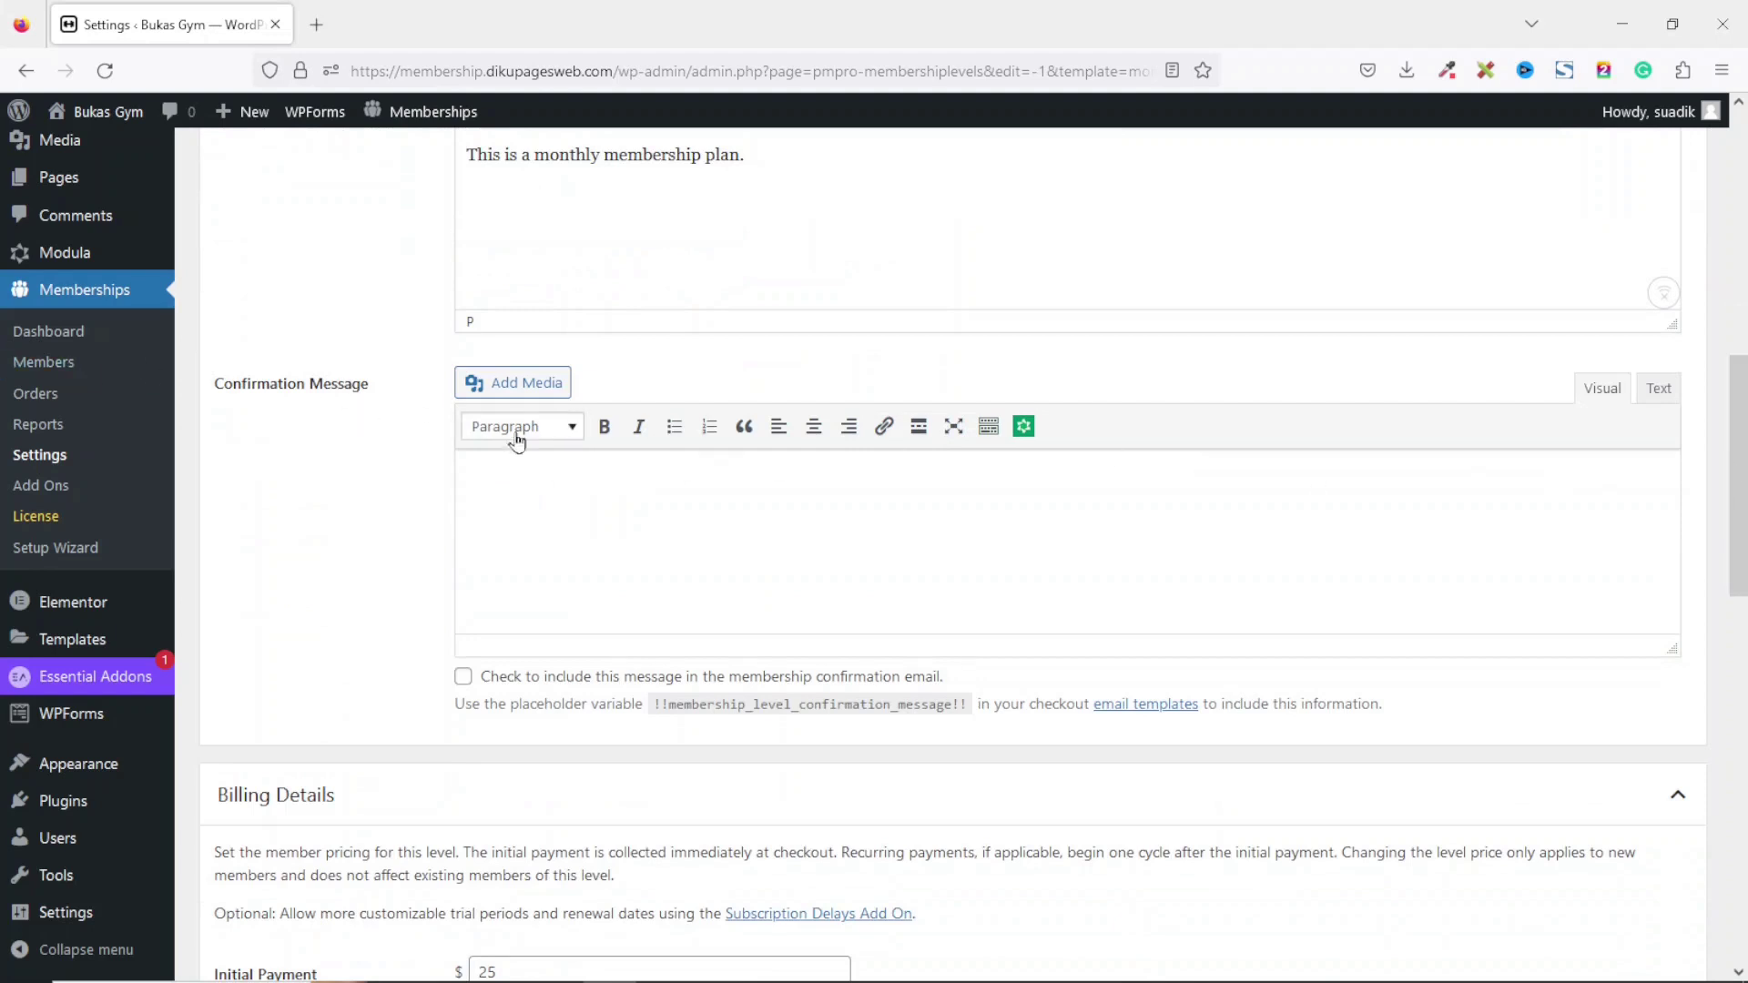
left_click(628, 530)
type("ght the Gold Plan membership package.")
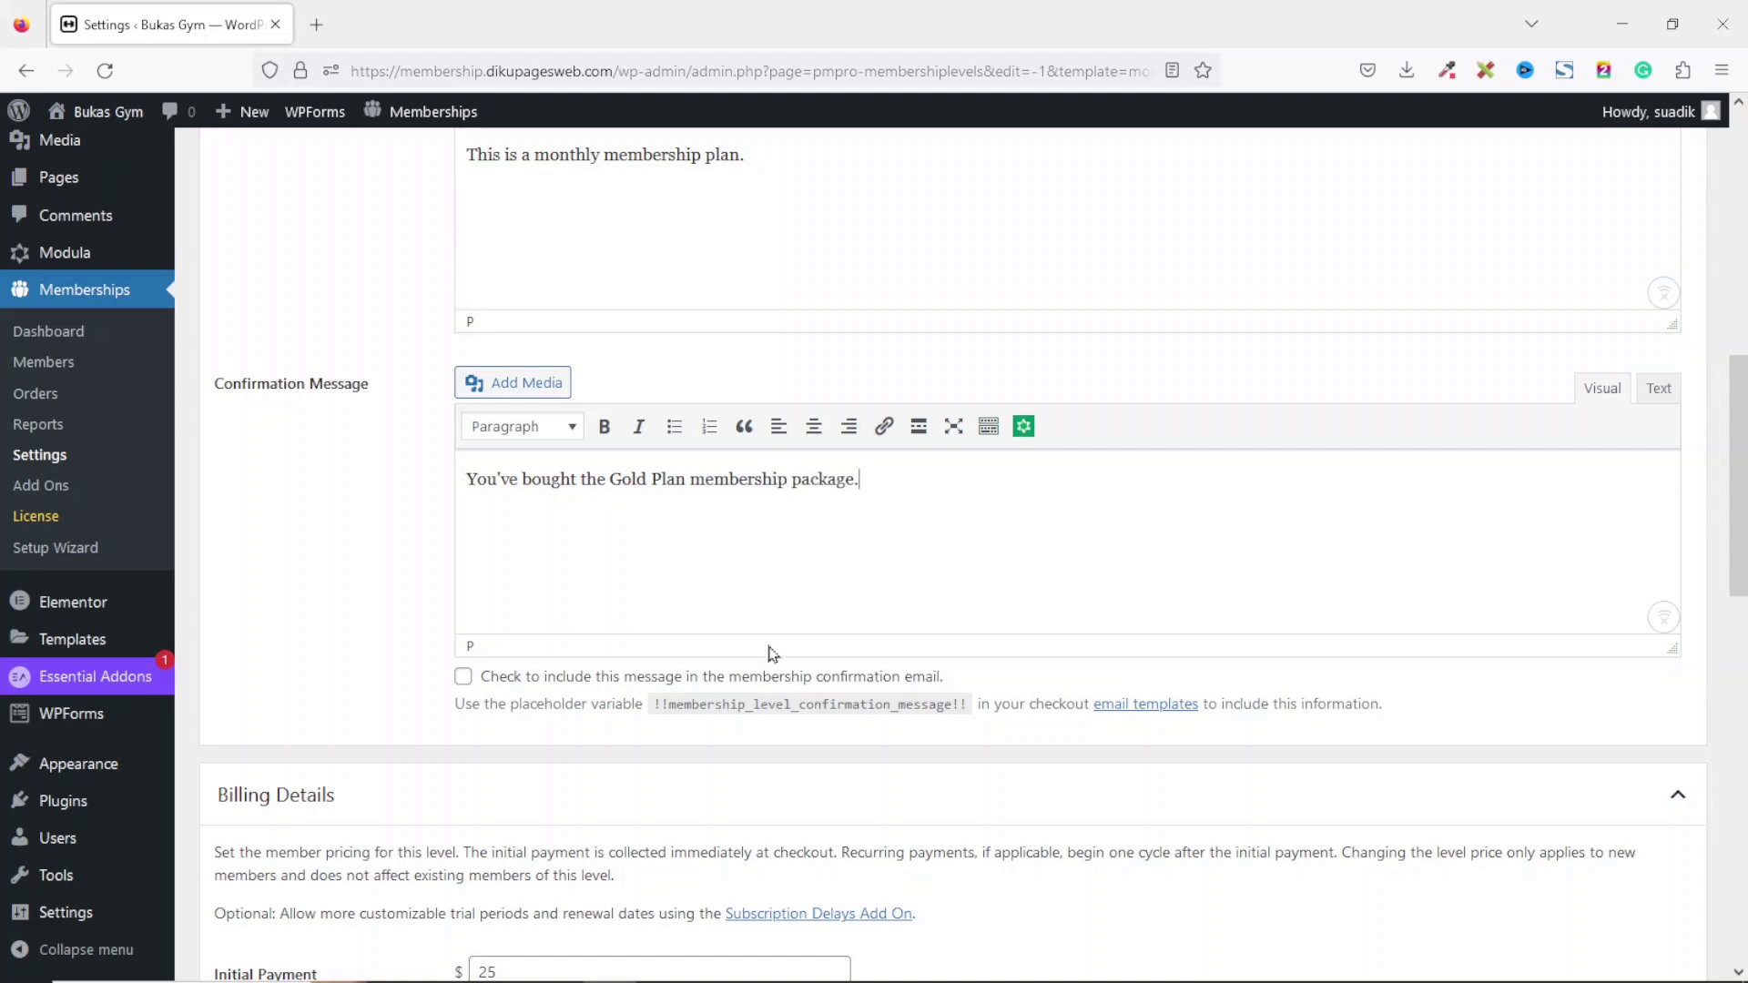
left_click_drag(925, 464, 374, 465)
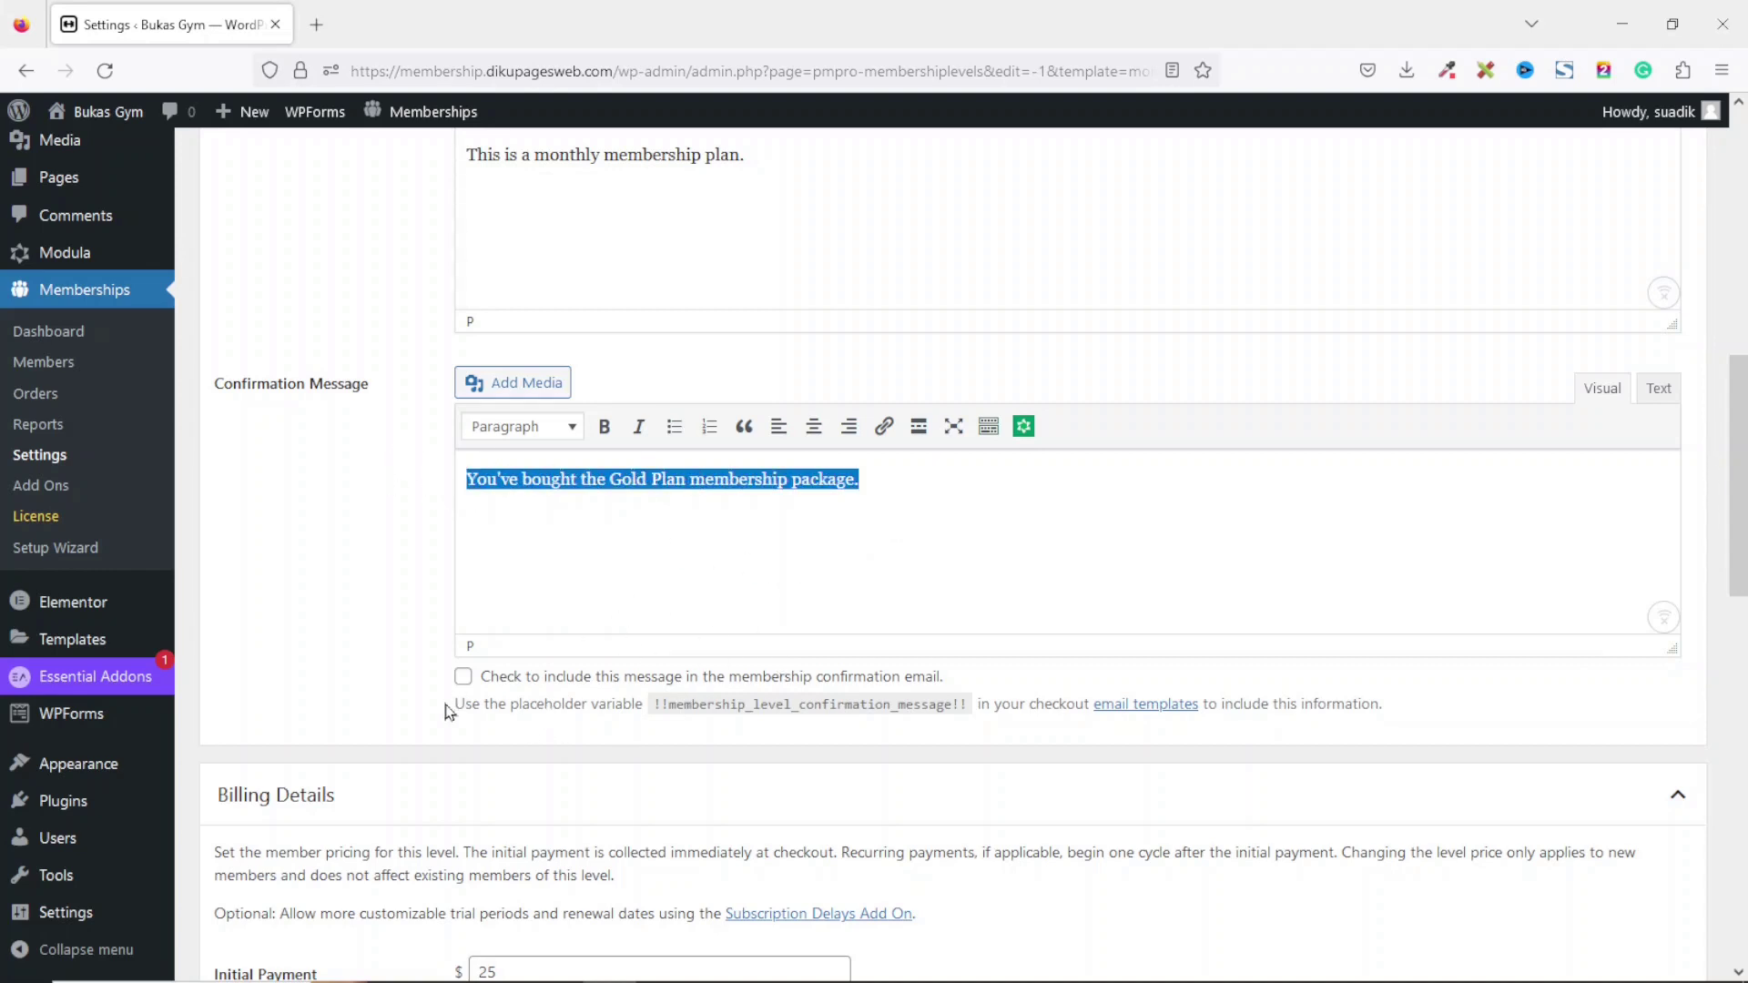
scroll(622, 697, "down", 6)
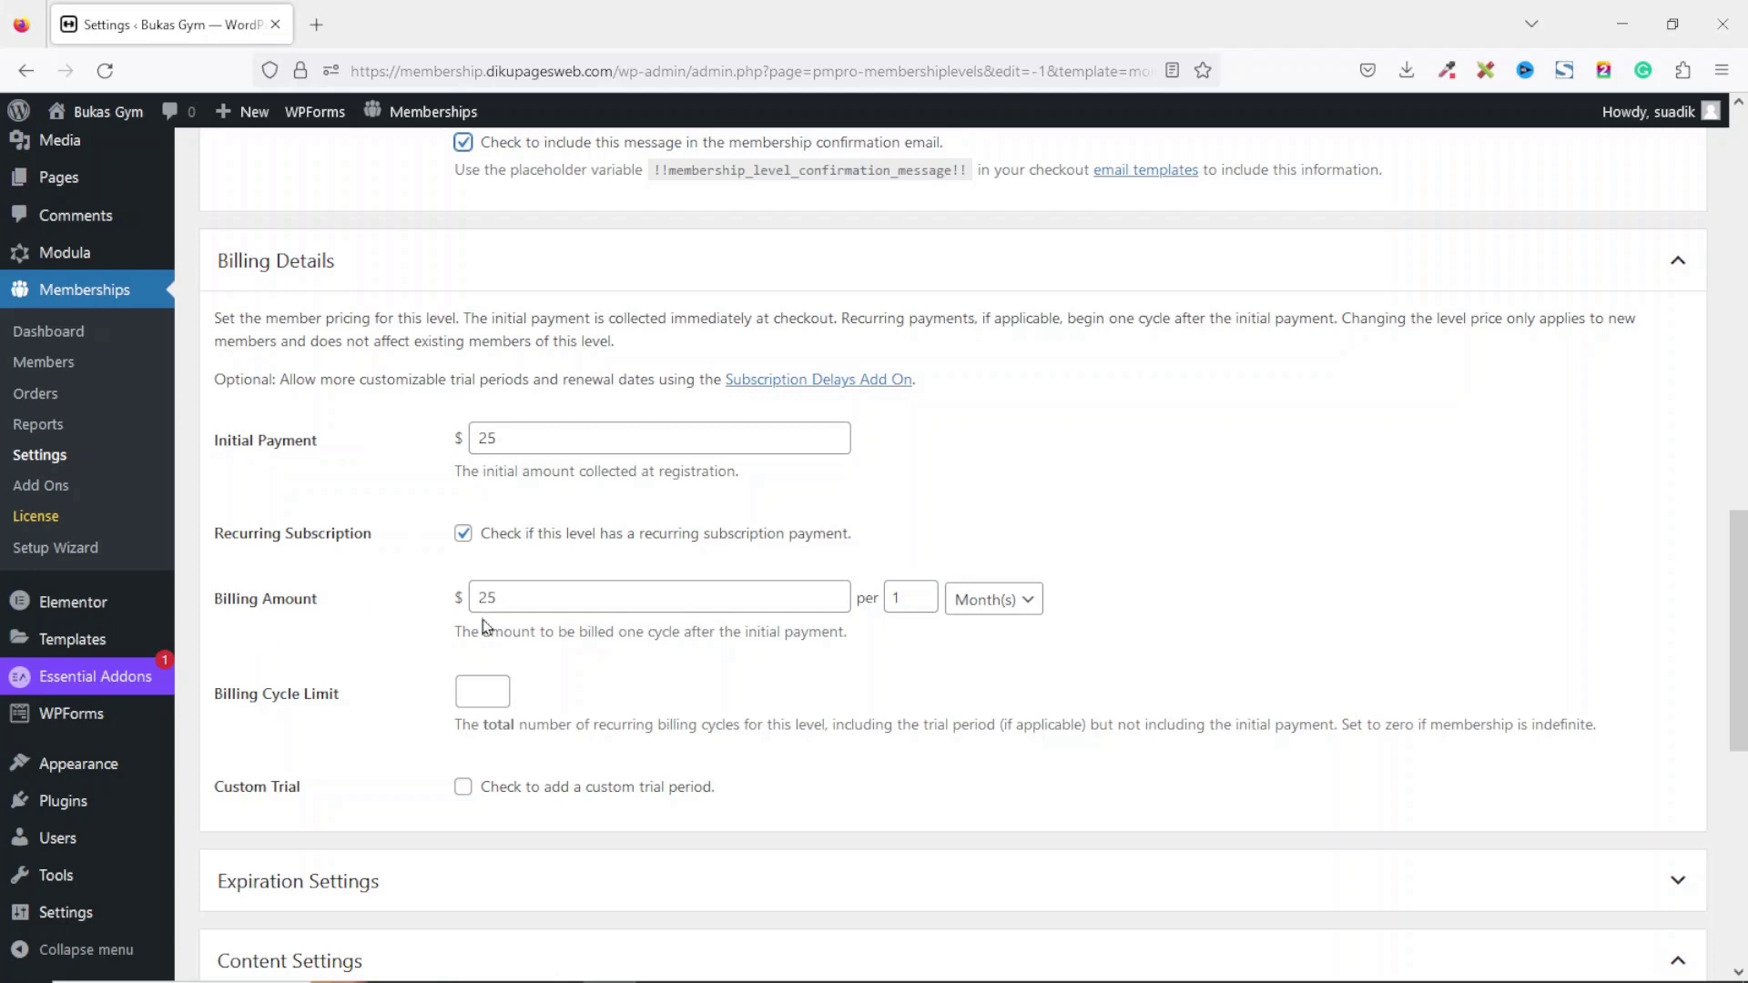
Step: Set both the initial payment and the recurring billing amount of the Gold Plan to 199
left_click_drag(540, 437, 457, 437)
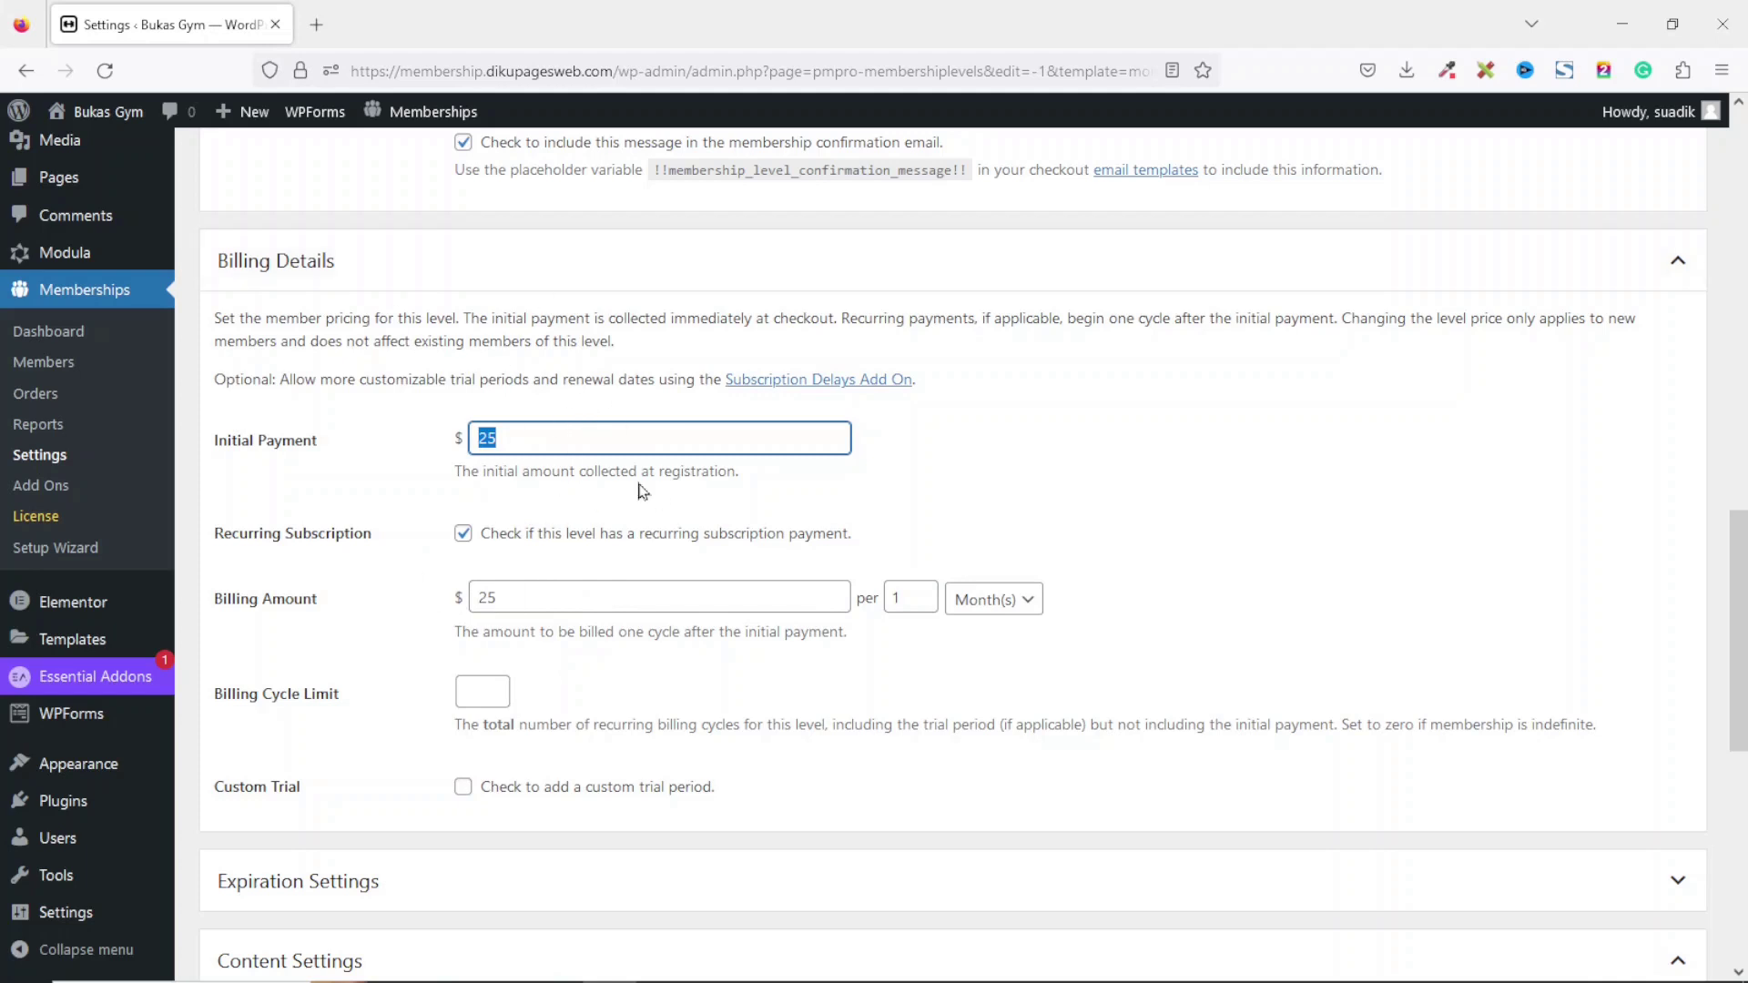
type("199")
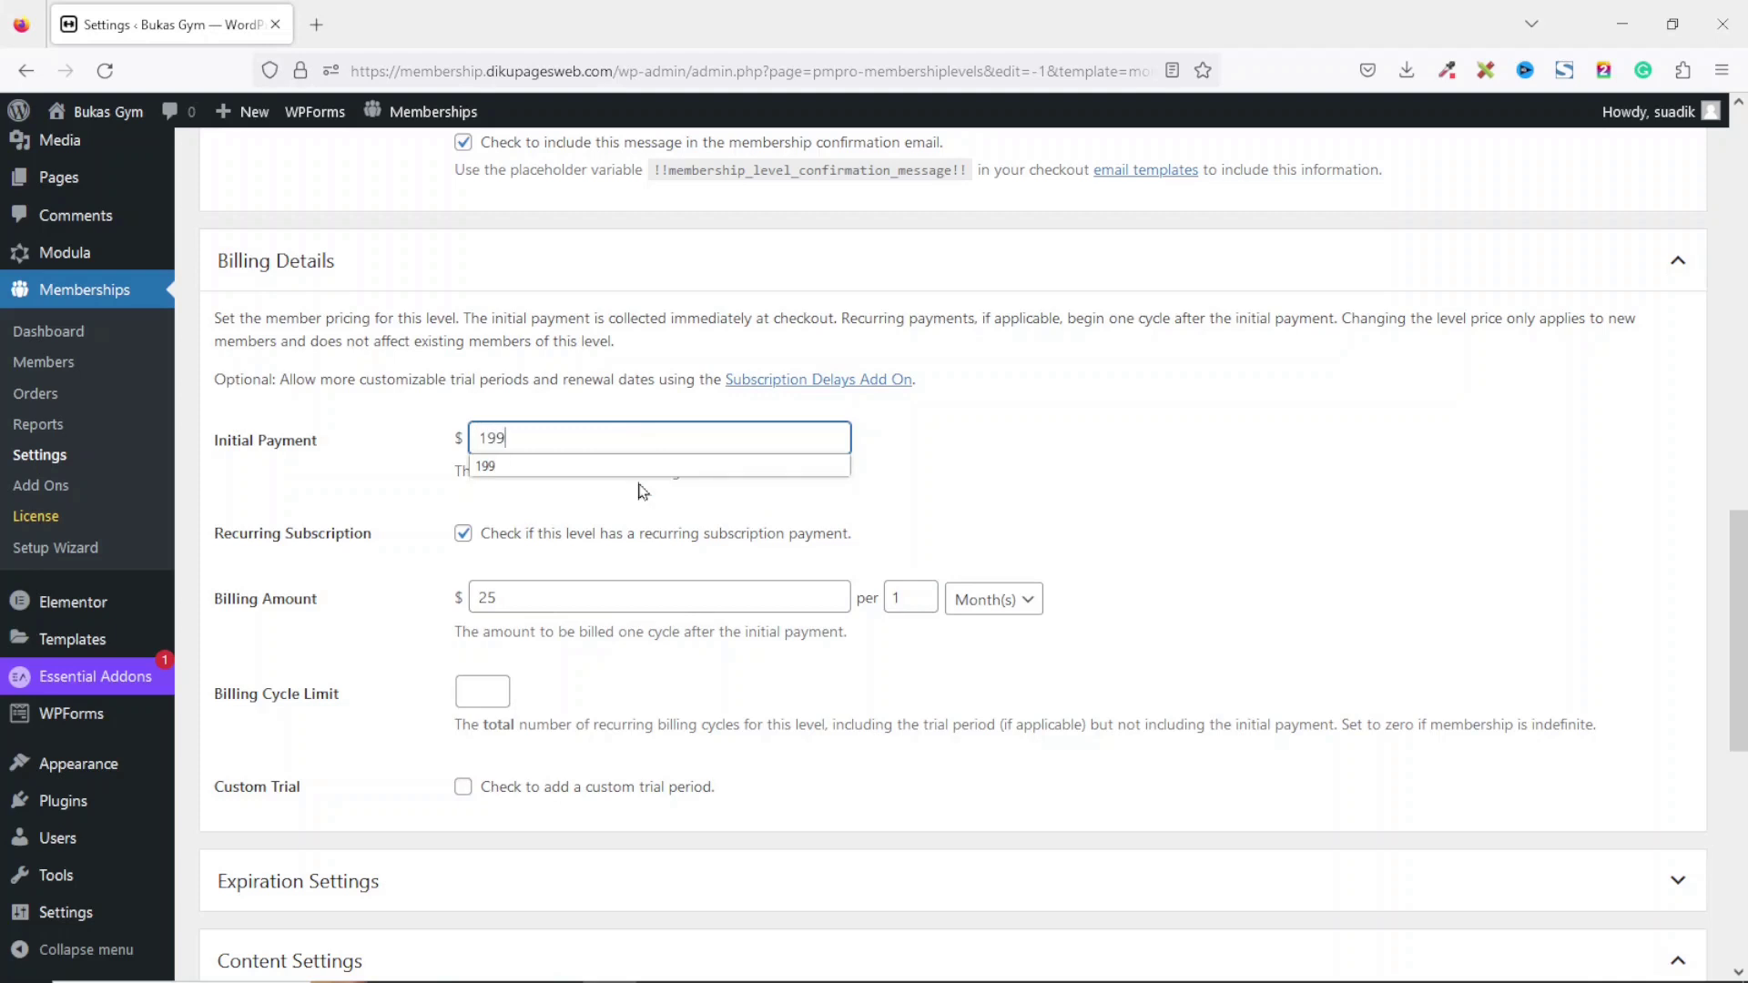
left_click_drag(557, 598, 416, 596)
type("199")
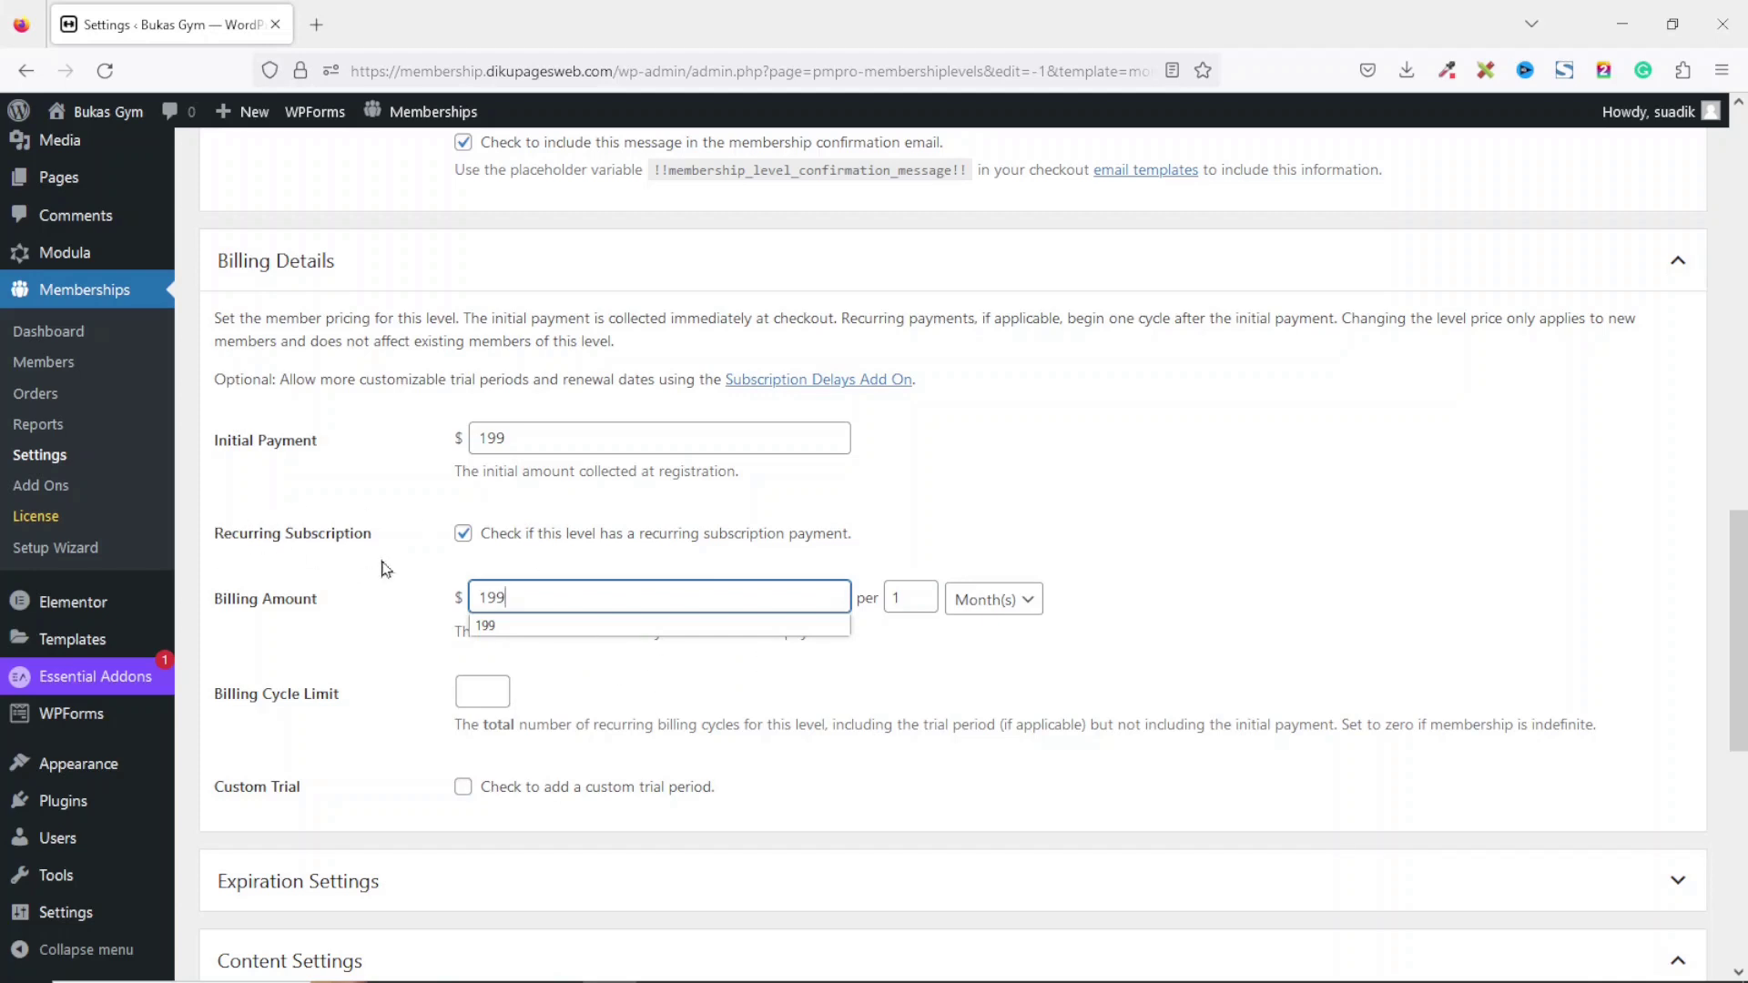
left_click(964, 622)
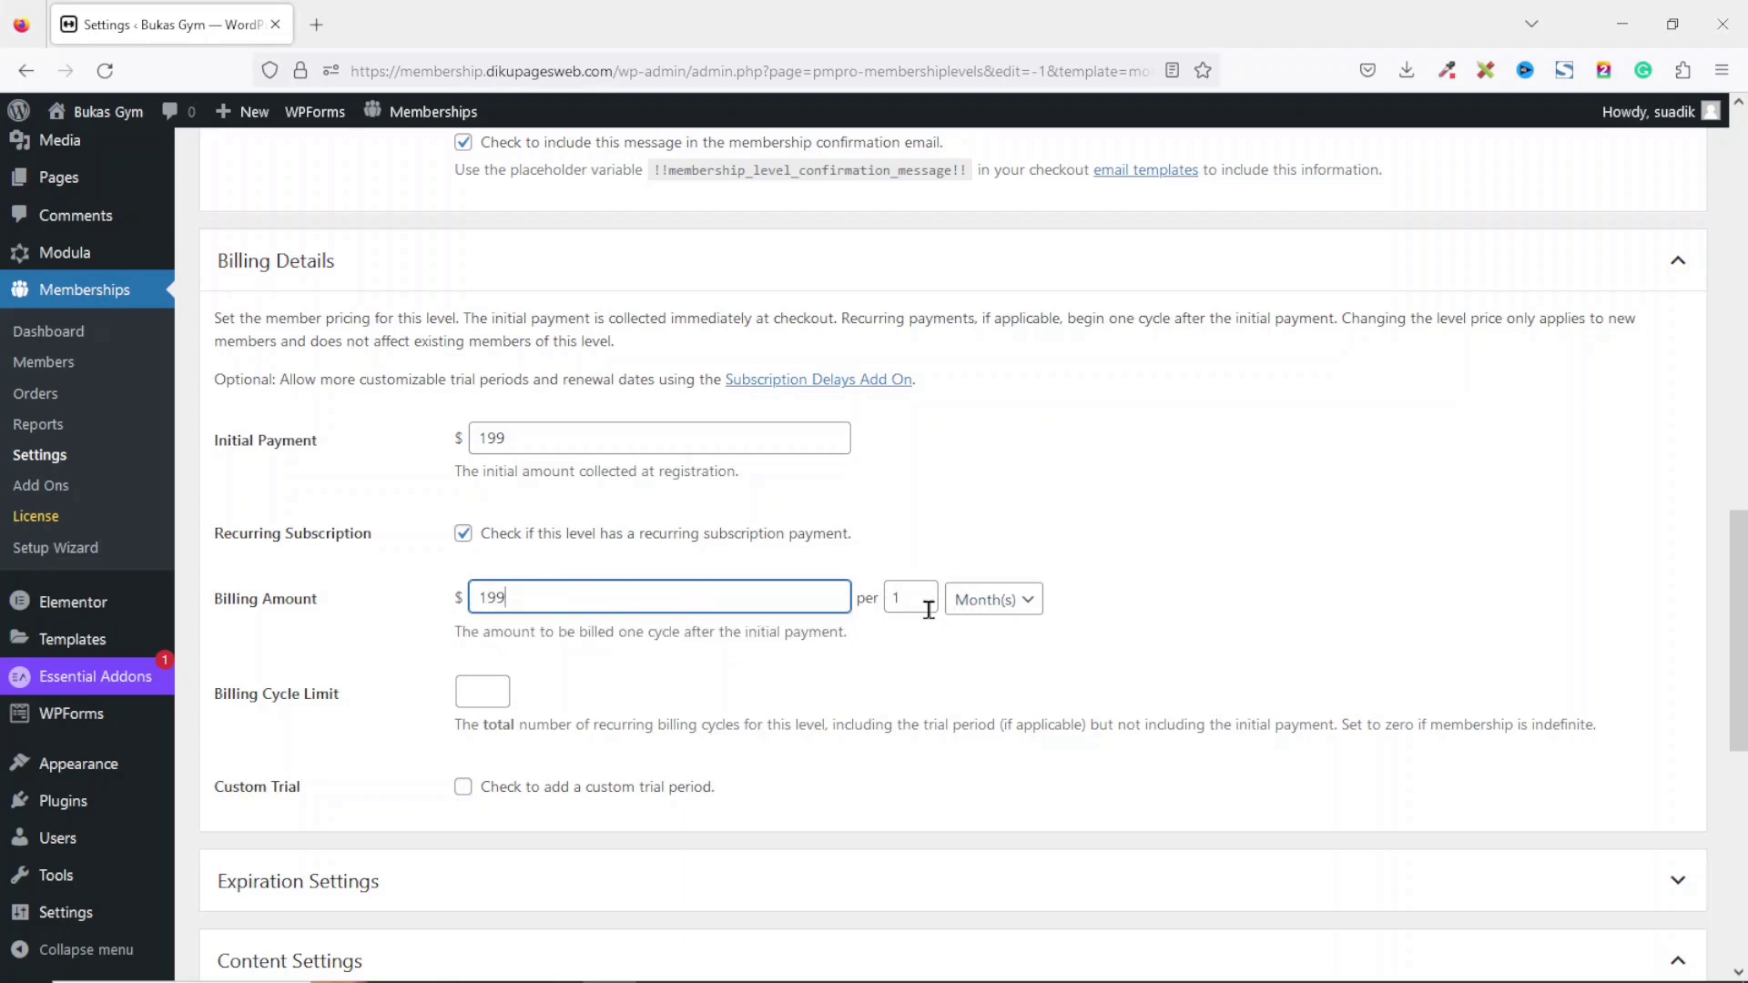
Step: Set the Gold Plan's recurring billing period to 1 Month(s) after checking the available period units
left_click(894, 600)
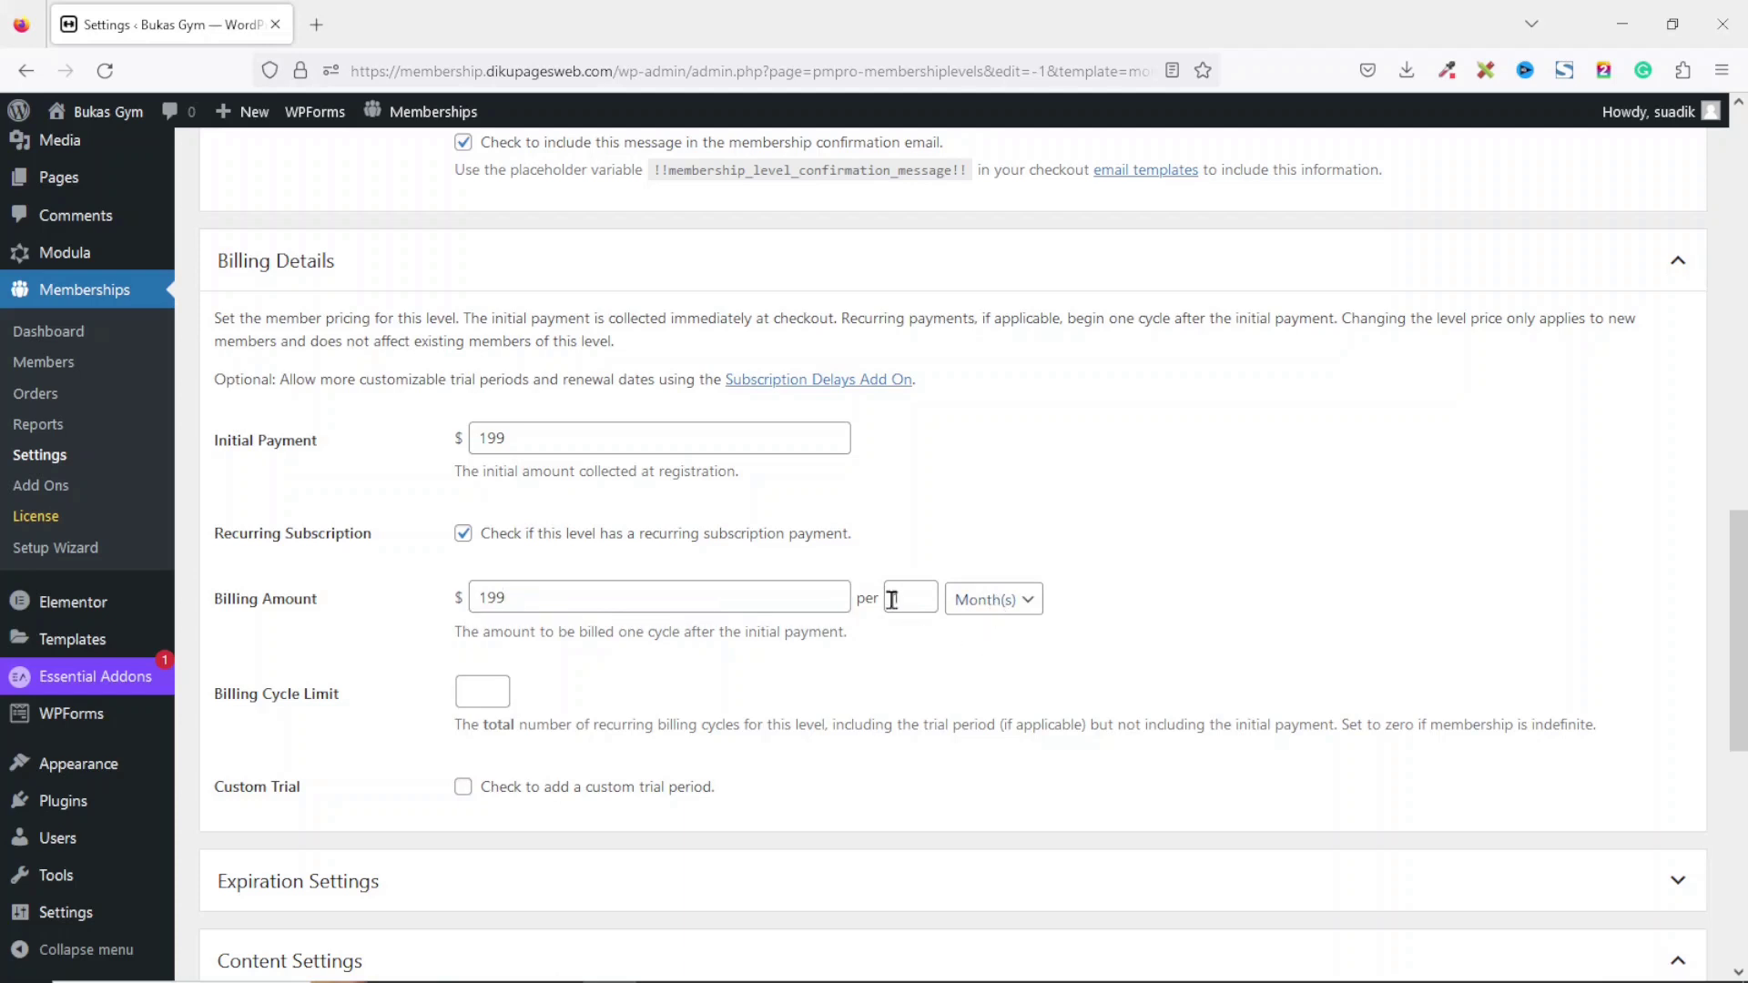
left_click_drag(903, 596, 885, 596)
left_click(1023, 600)
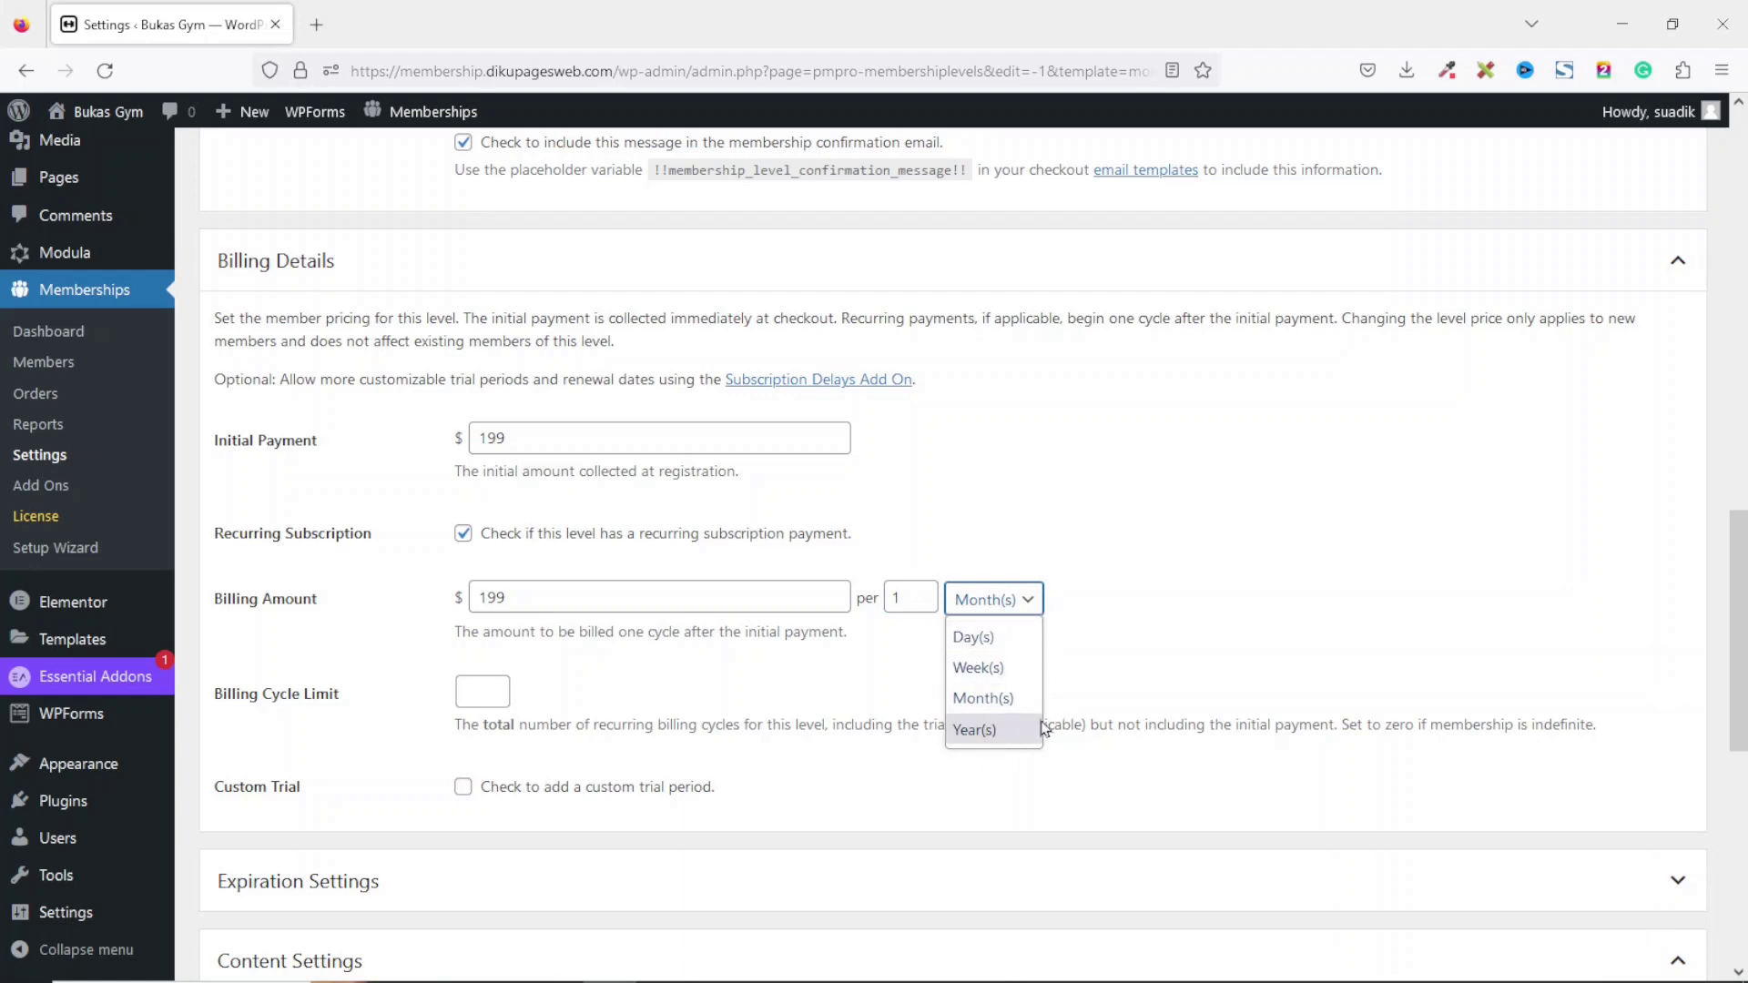
left_click(922, 595)
left_click_drag(921, 597, 890, 601)
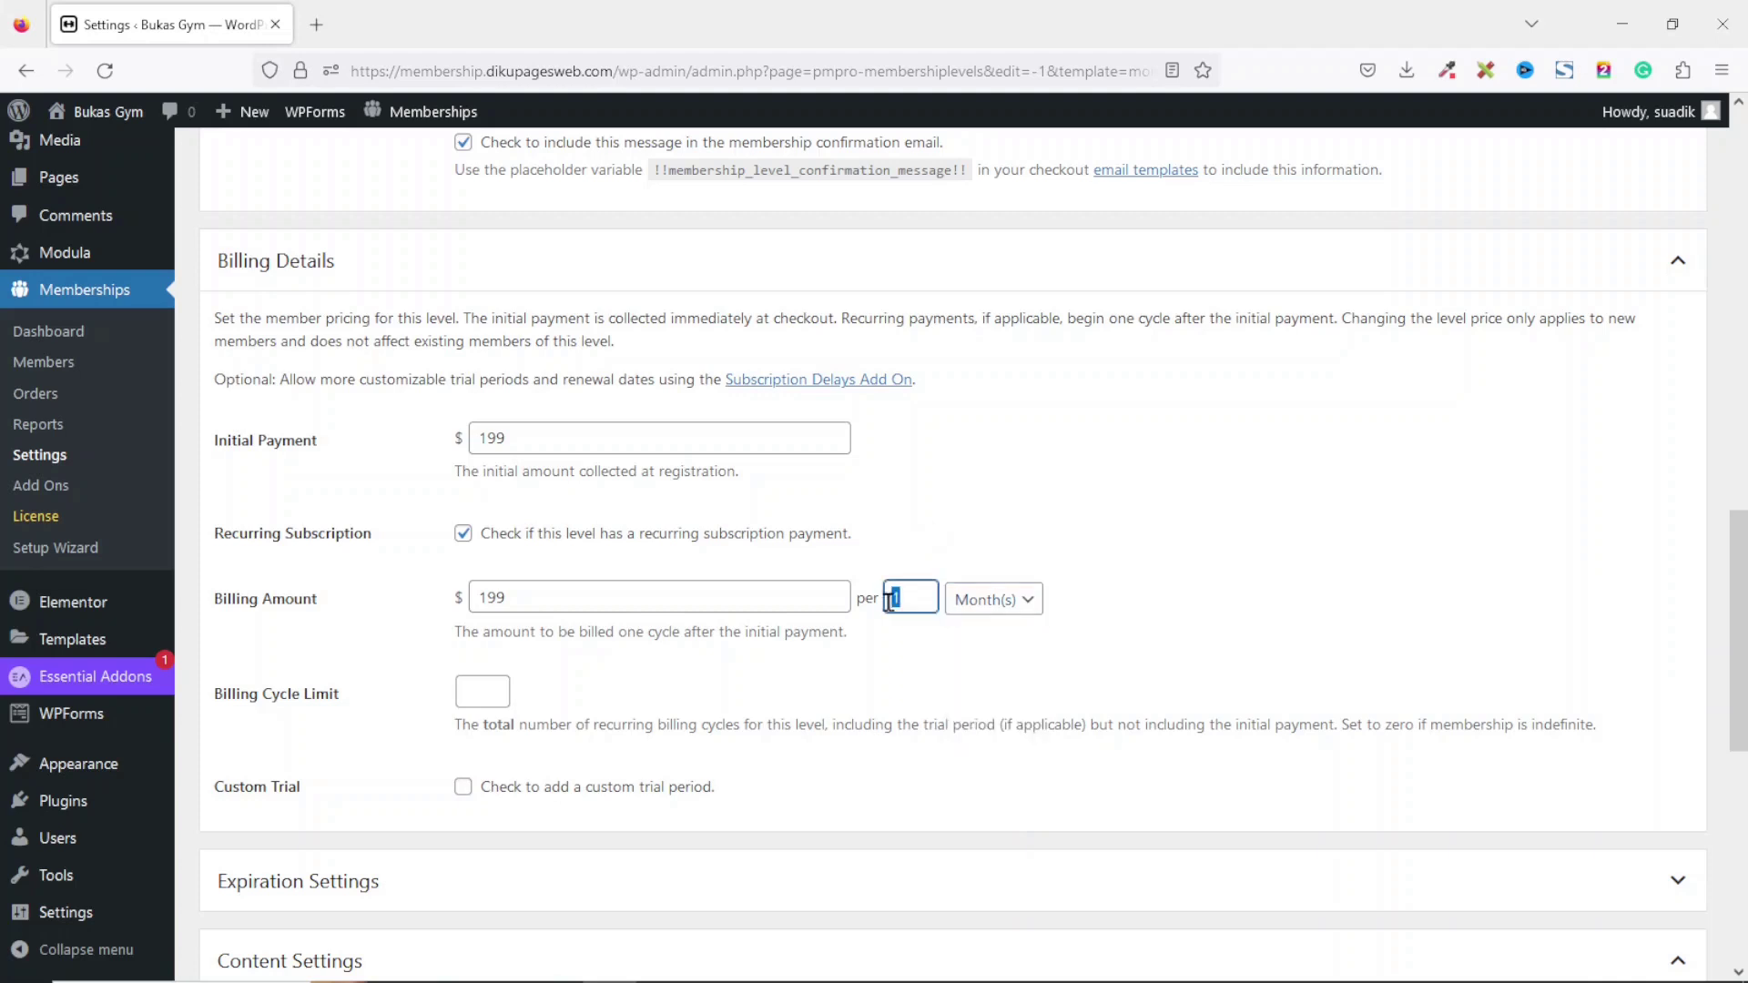
left_click(1006, 601)
left_click(985, 700)
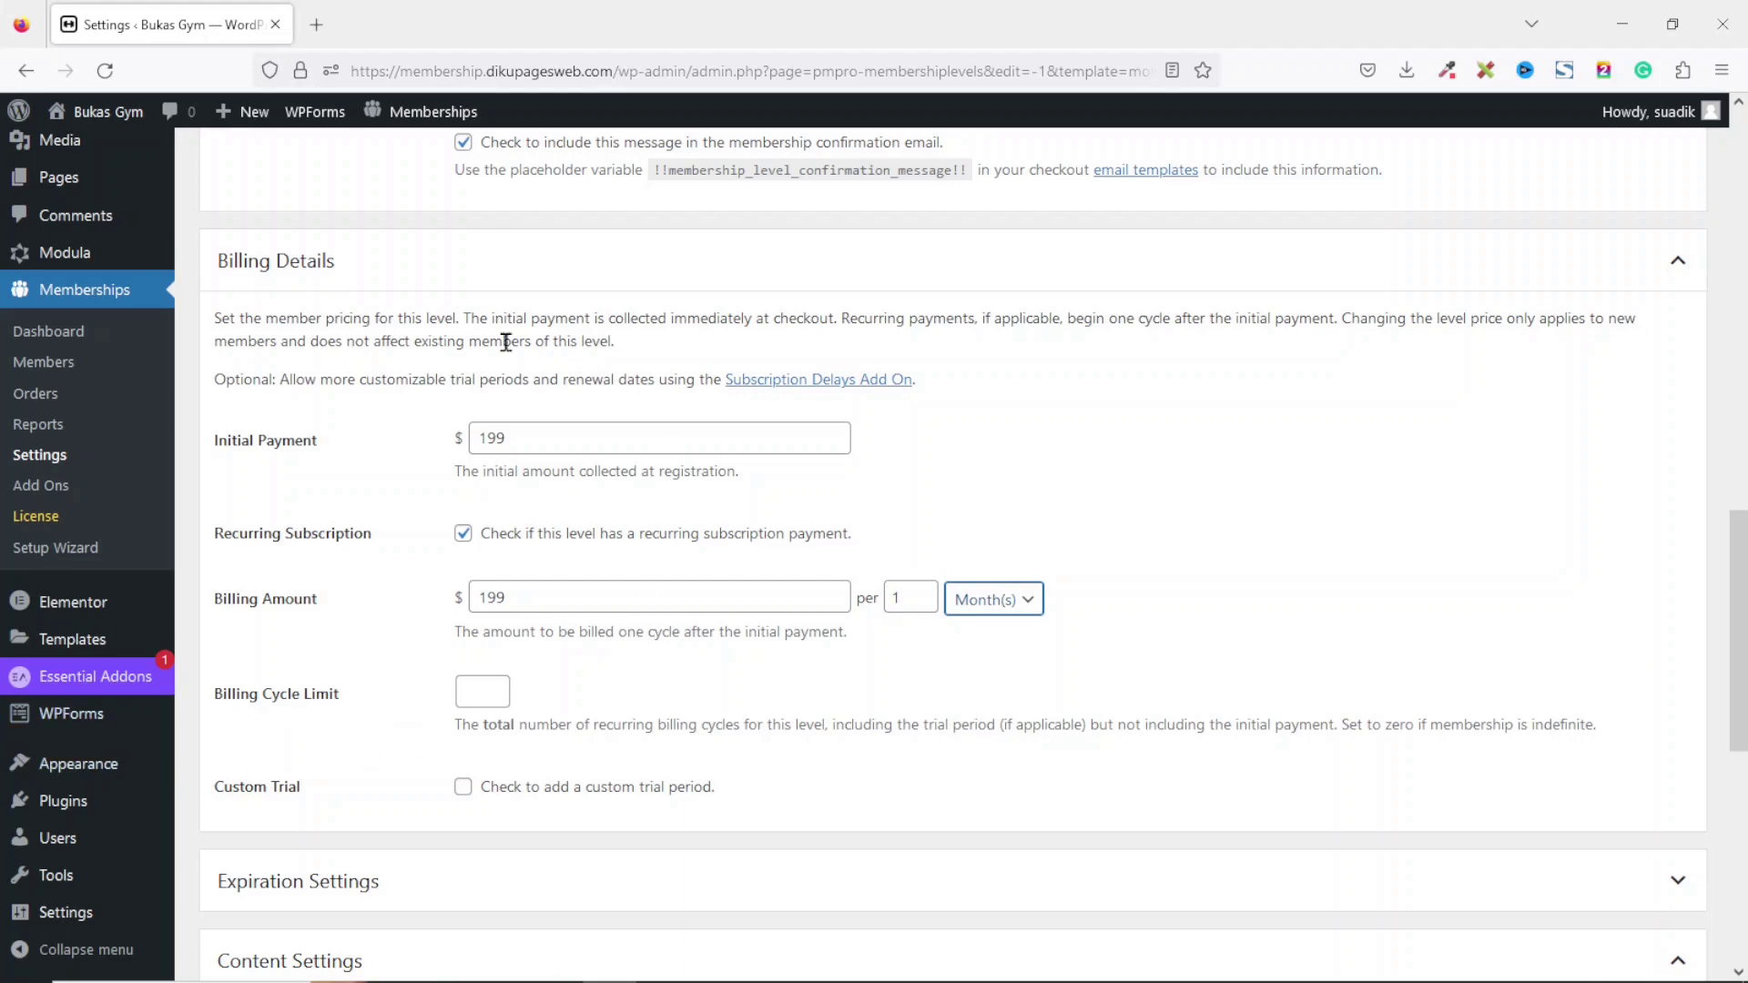
Step: Try a custom trial with a billing amount of 15 for the first 3 subscription payments, and disable the custom trial again
left_click(484, 698)
left_click(461, 789)
double_click(535, 852)
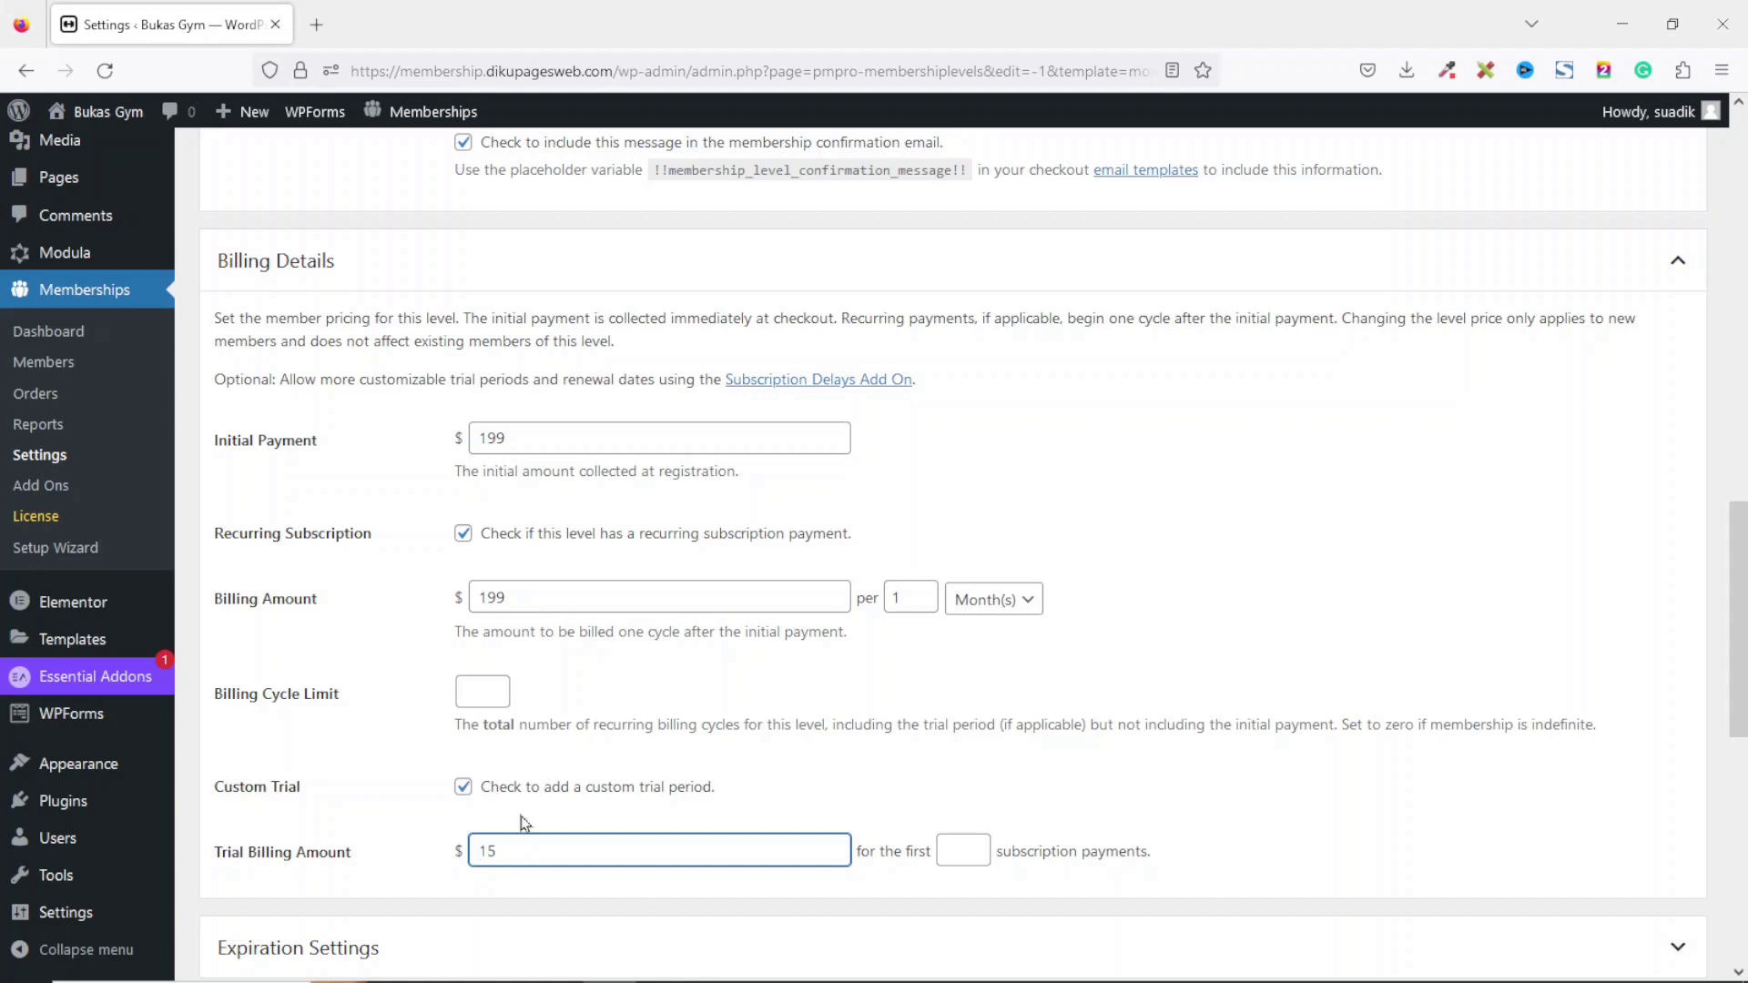
left_click_drag(532, 851, 473, 860)
left_click_drag(546, 431, 465, 465)
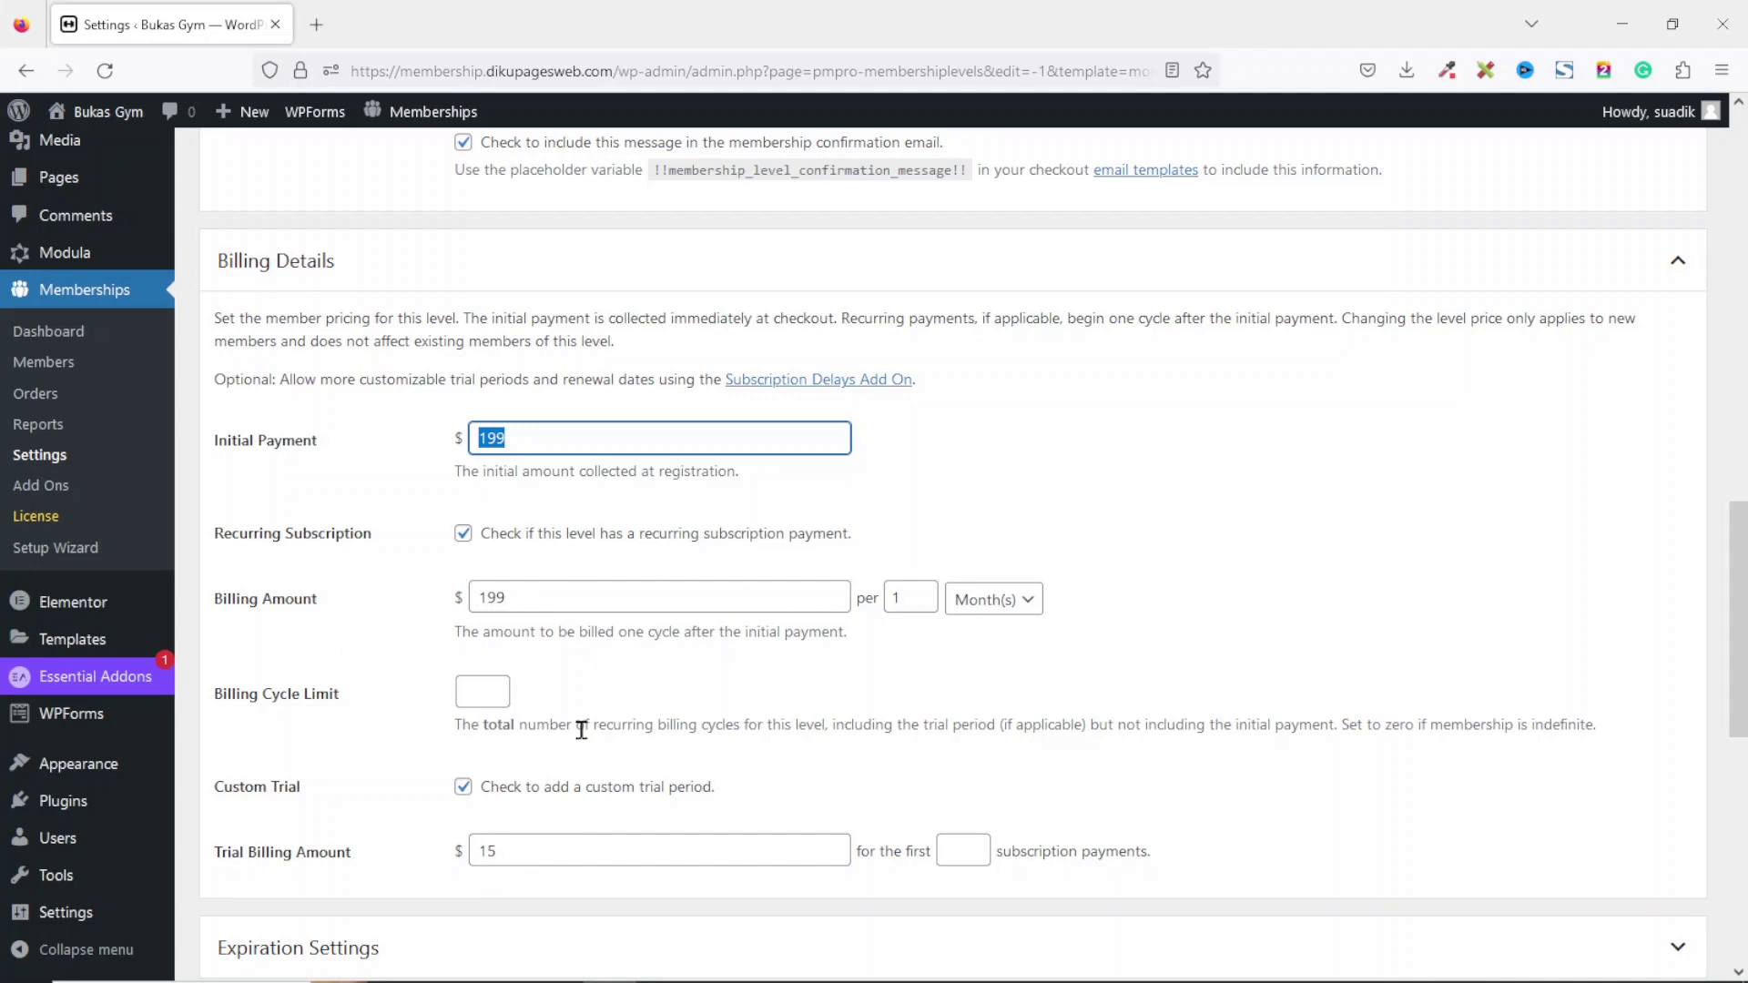
left_click_drag(534, 845, 469, 862)
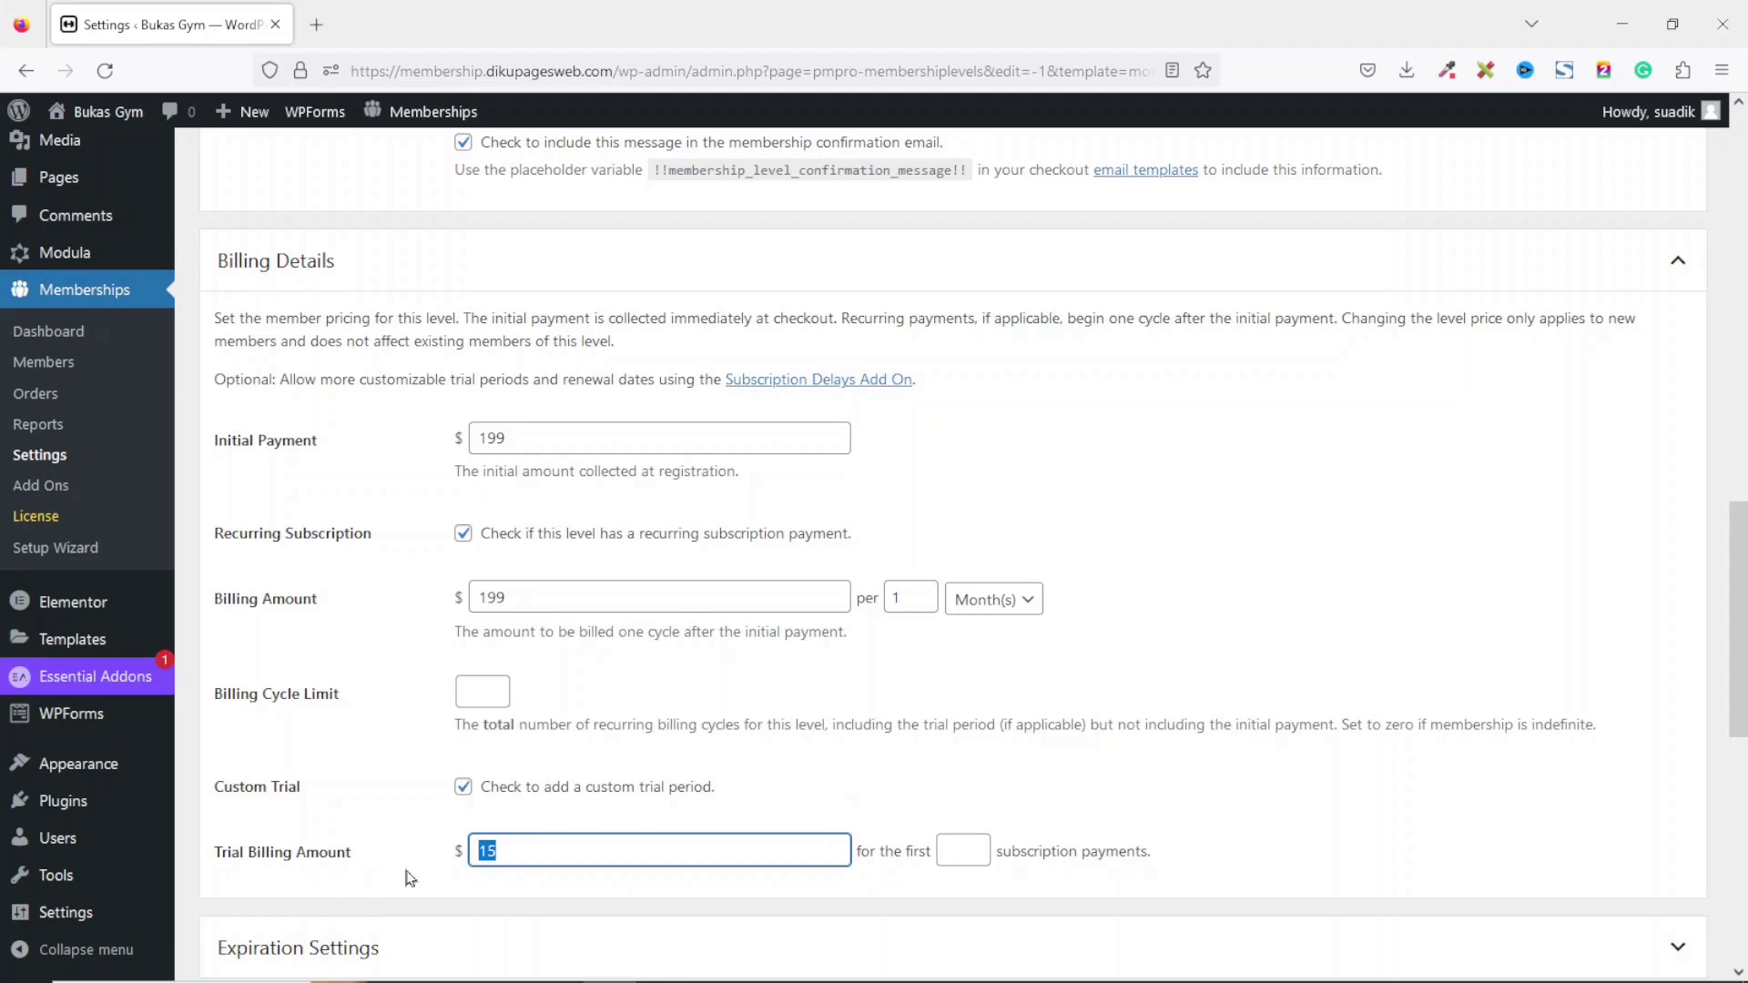
left_click(973, 845)
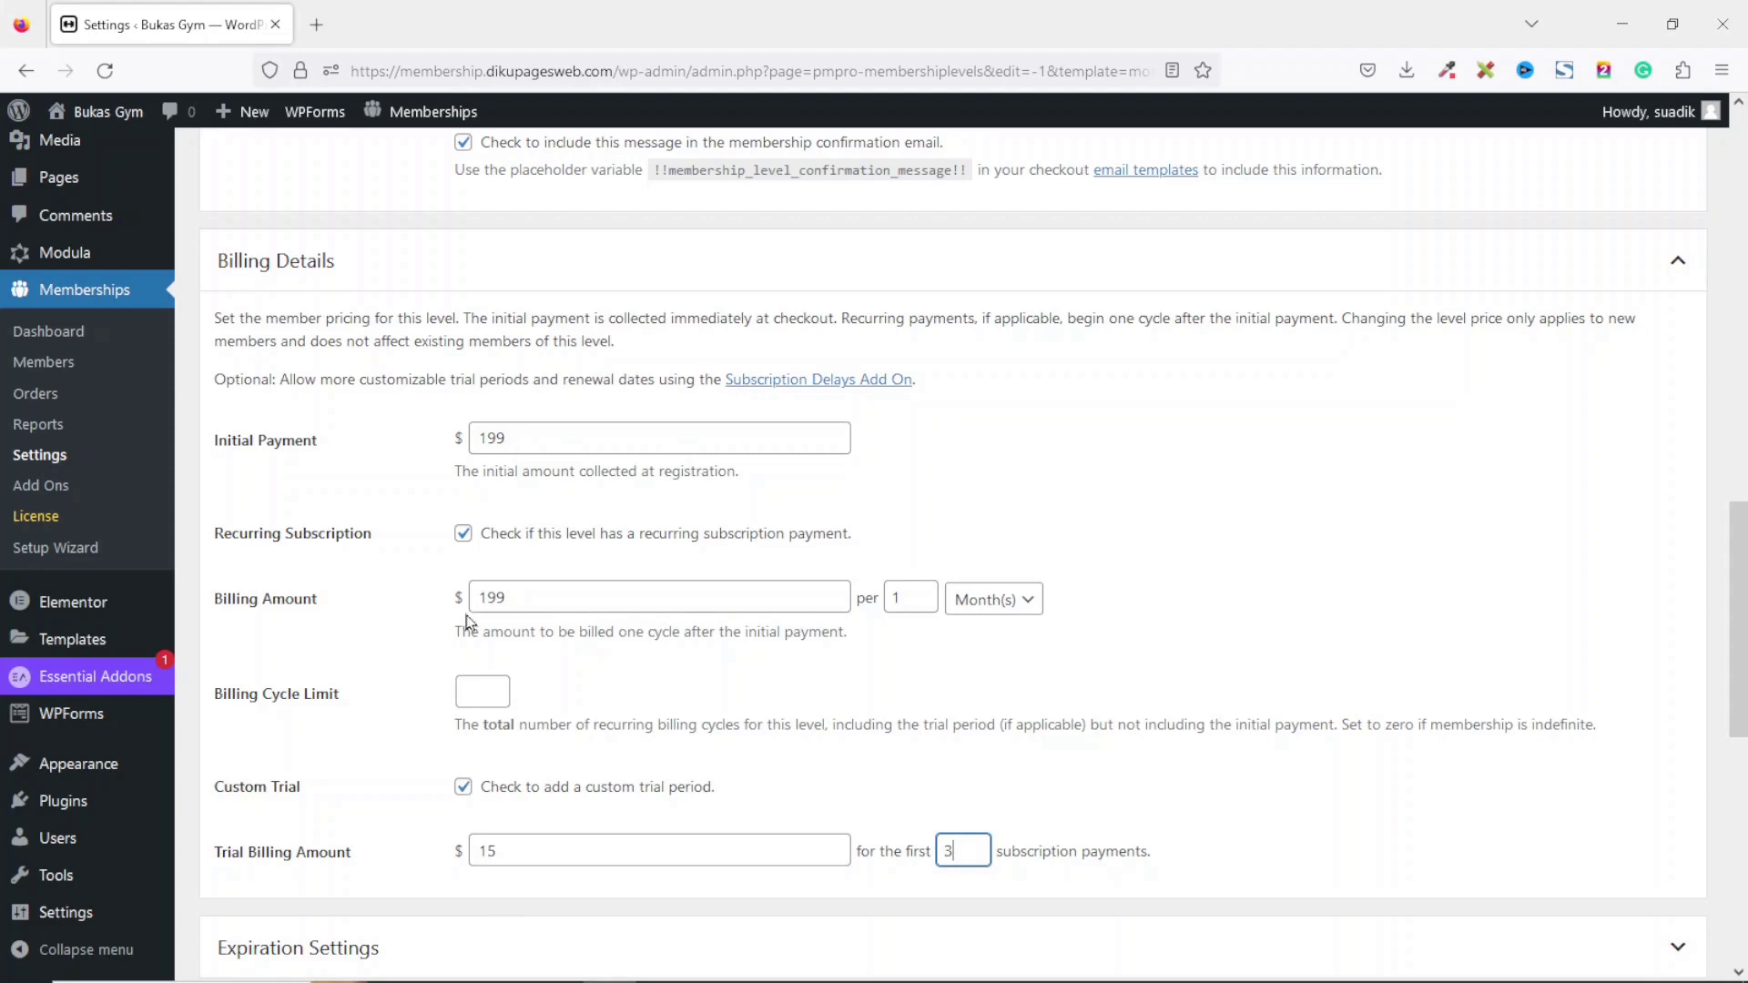
left_click_drag(583, 601, 407, 611)
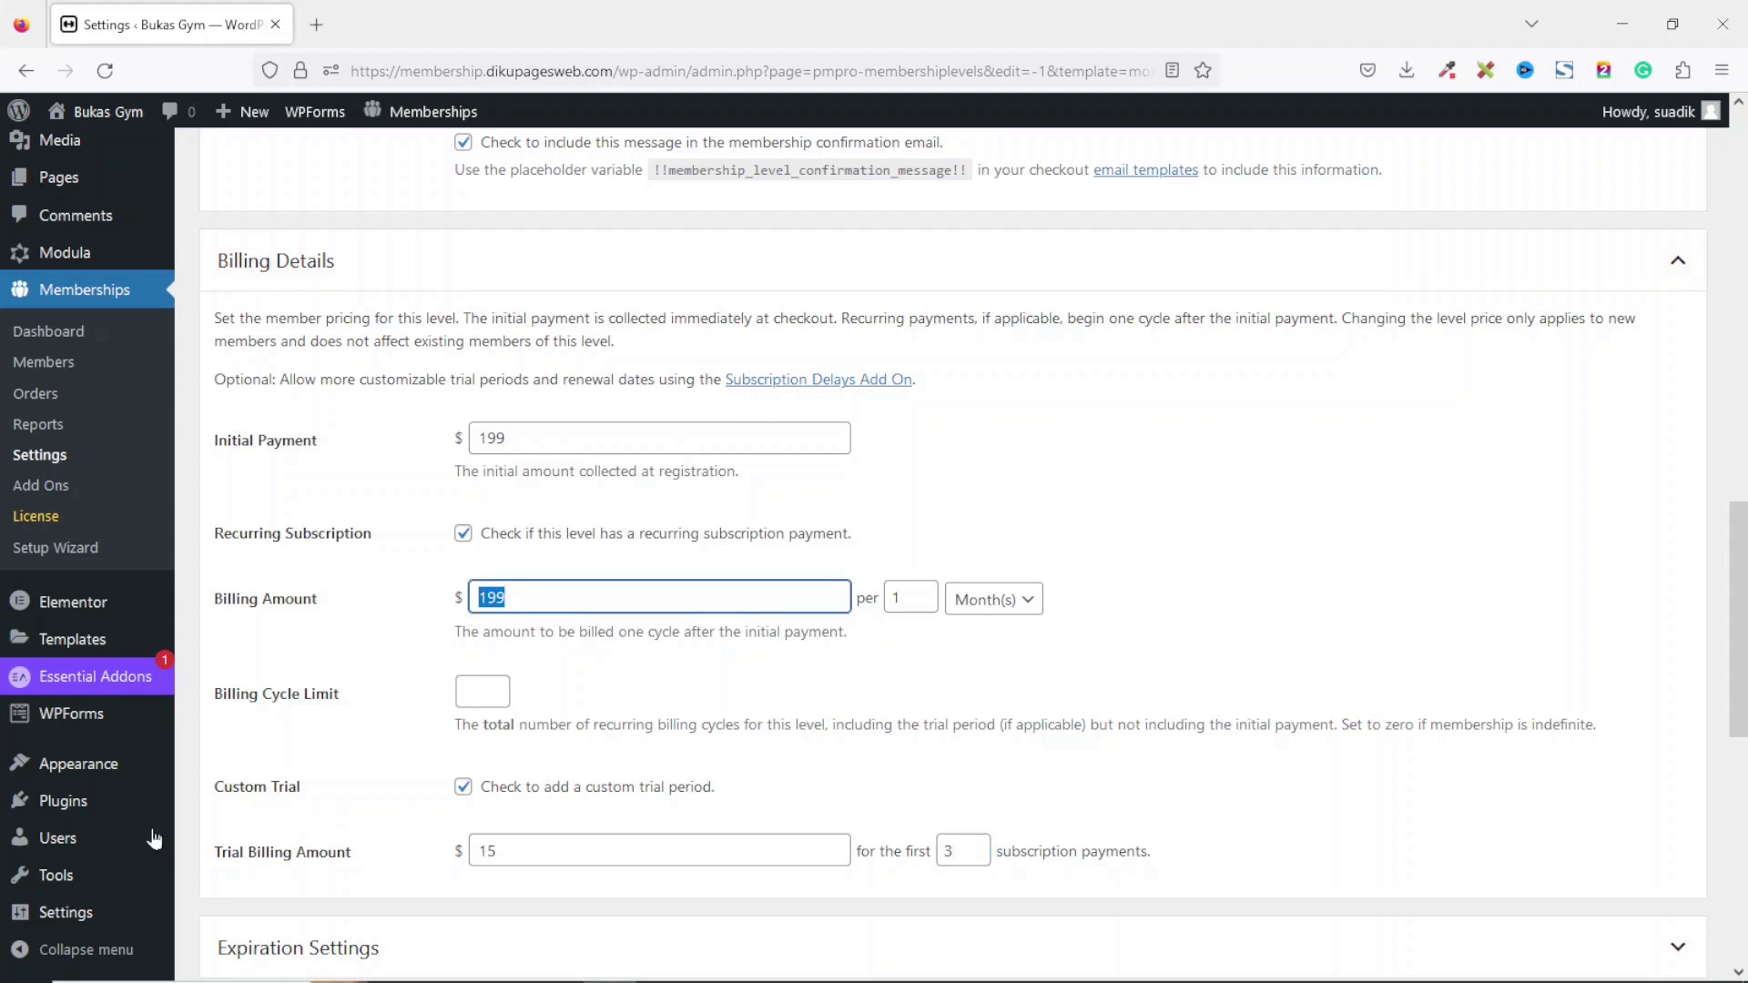
left_click(489, 799)
Step: Restrict all post categories to Gold Plan members and save the membership level
scroll(489, 799, "down", 3)
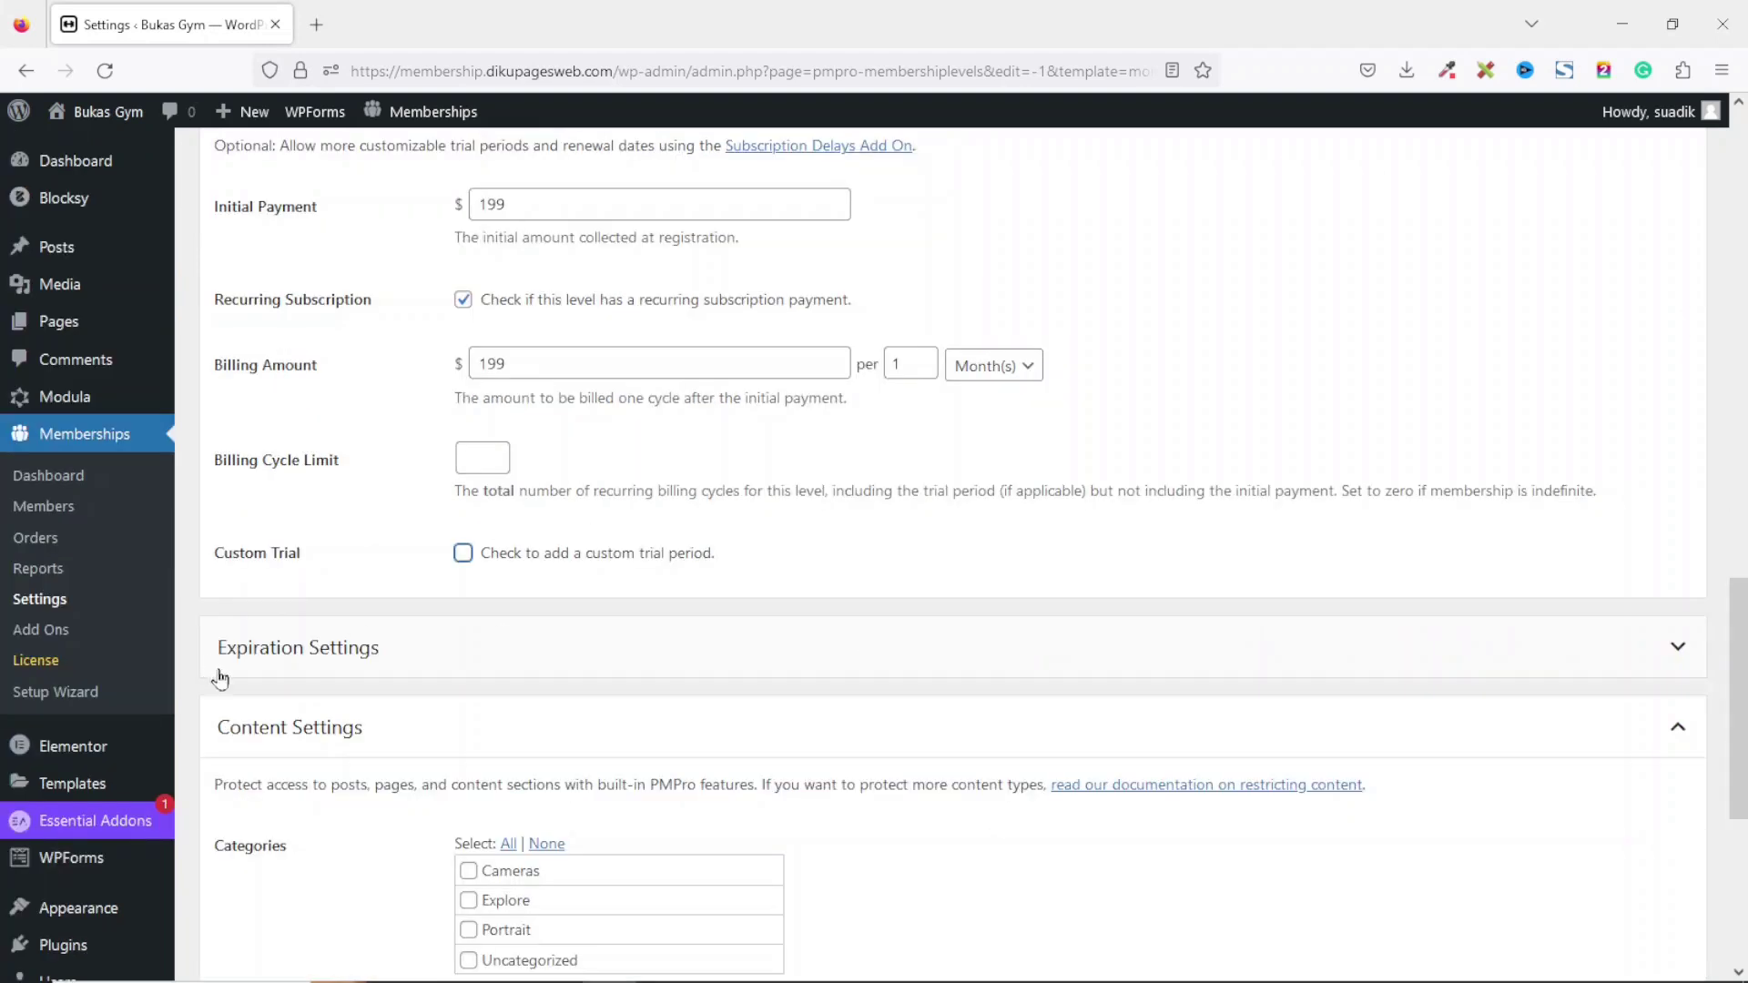
left_click(501, 652)
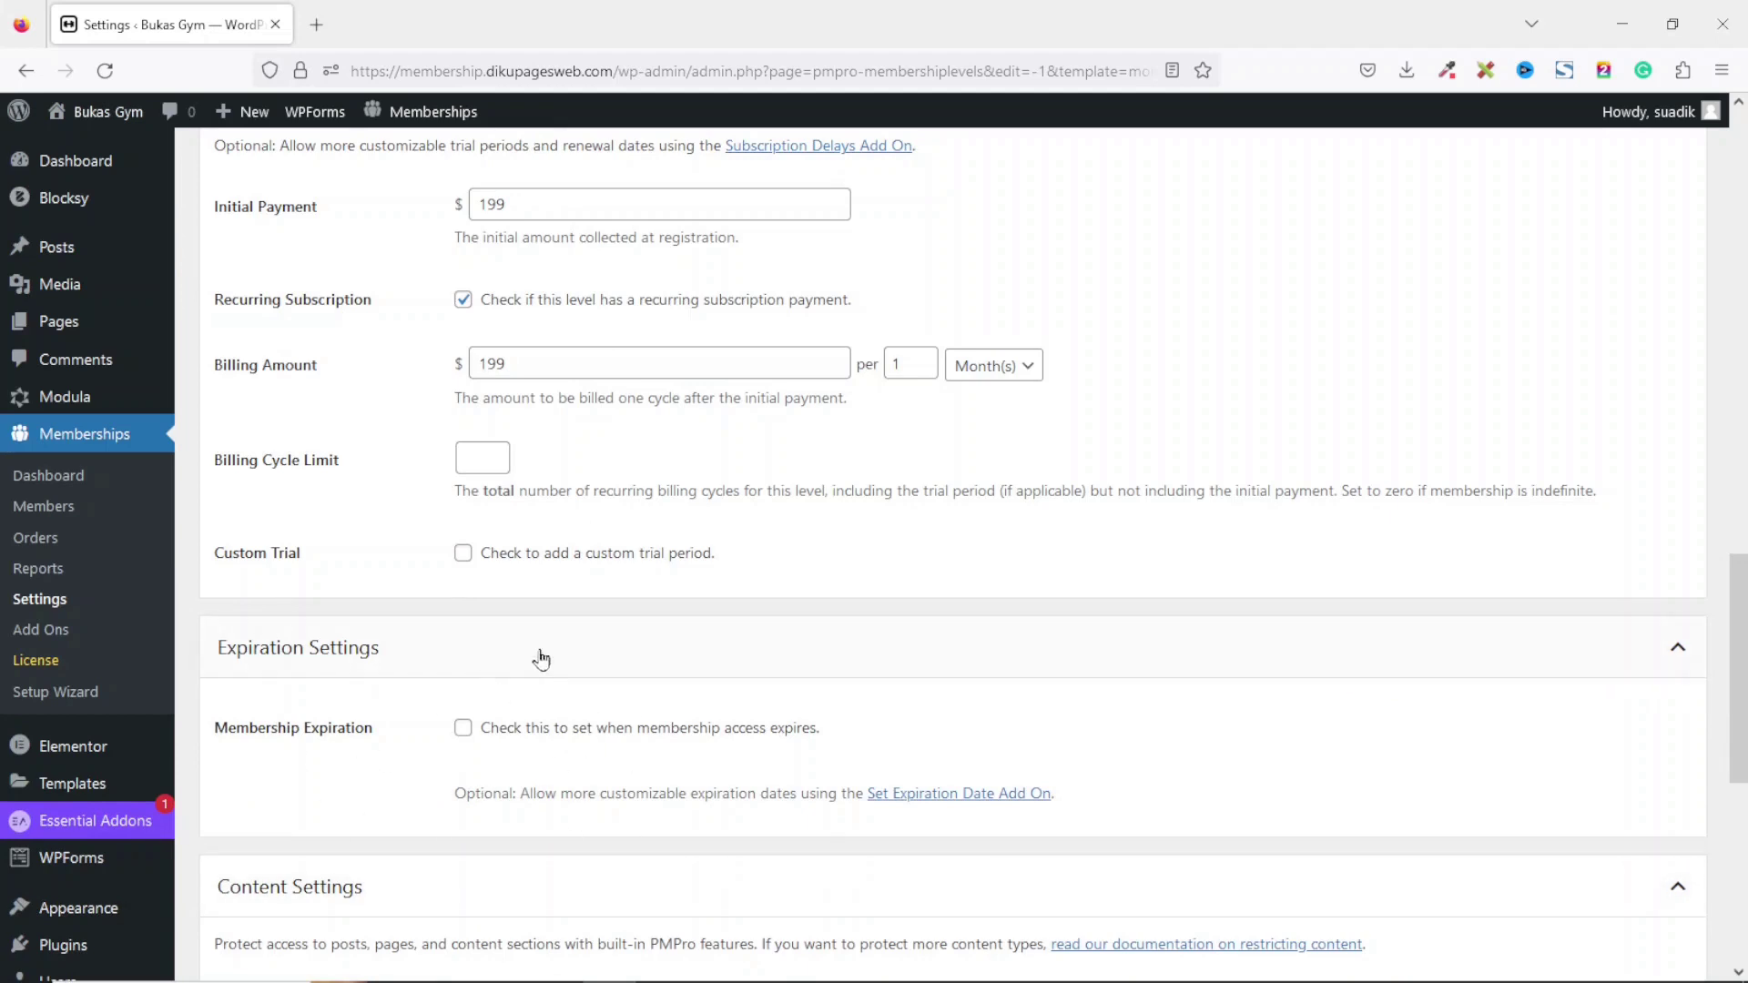
scroll(541, 657, "down", 7)
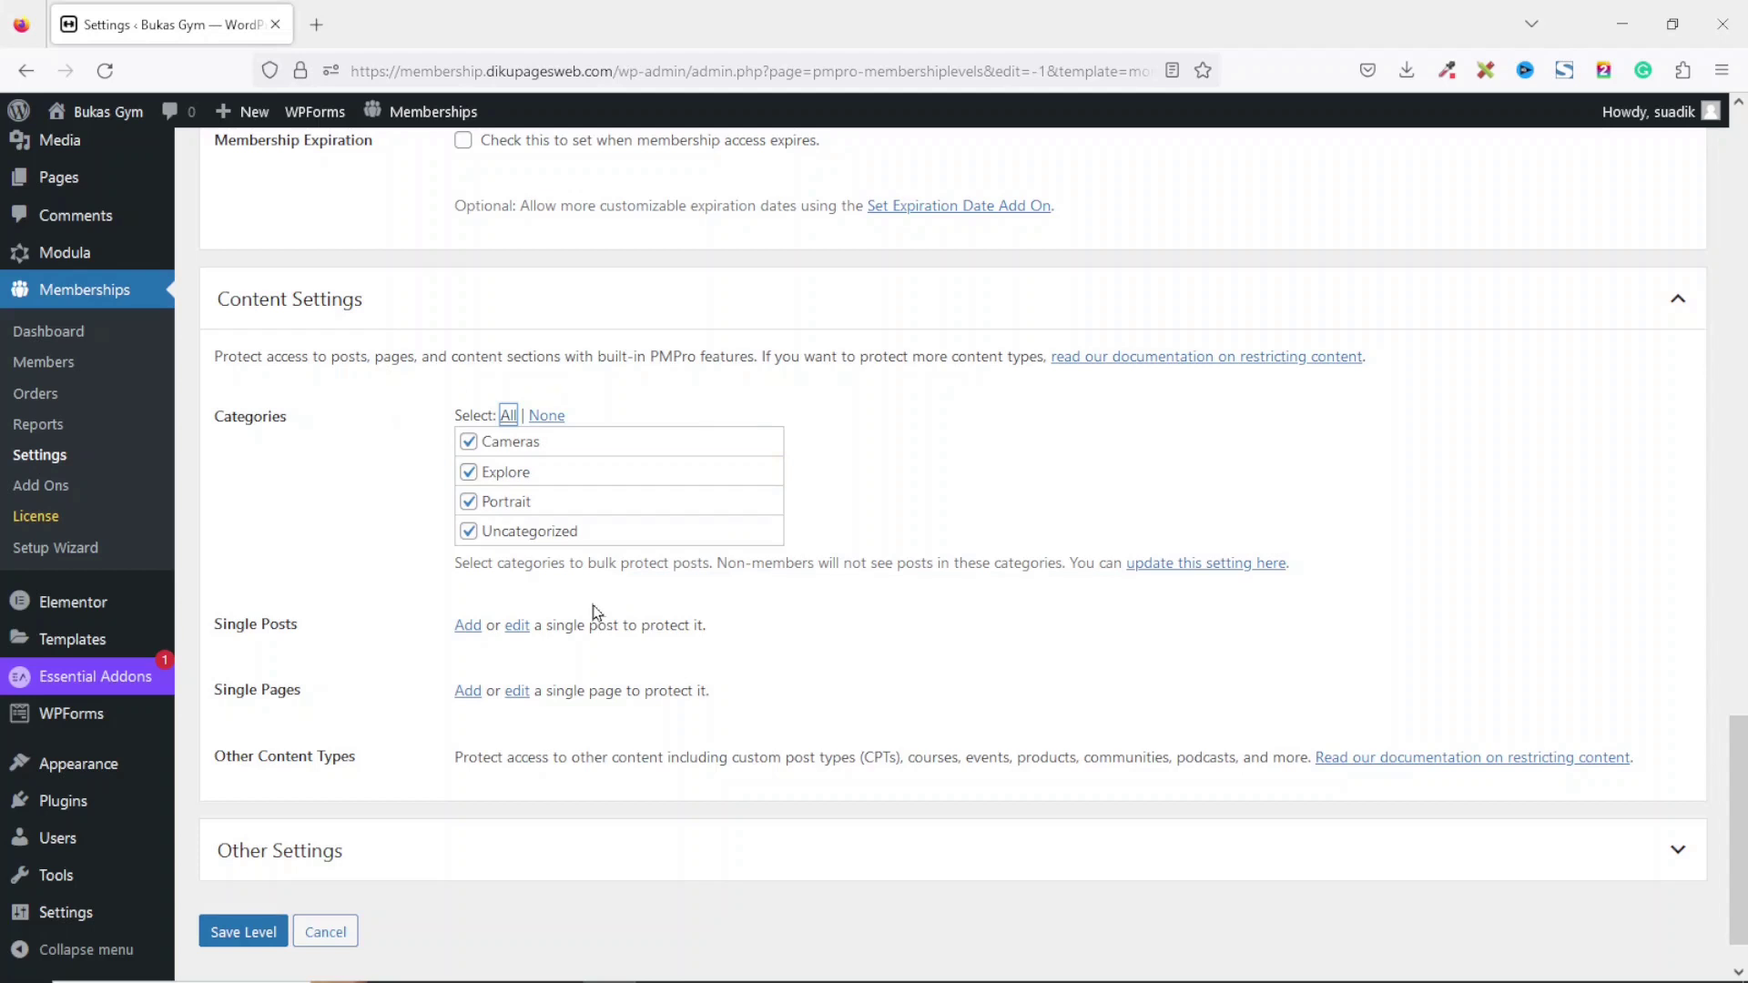
left_click(1663, 850)
scroll(1730, 695, "down", 2)
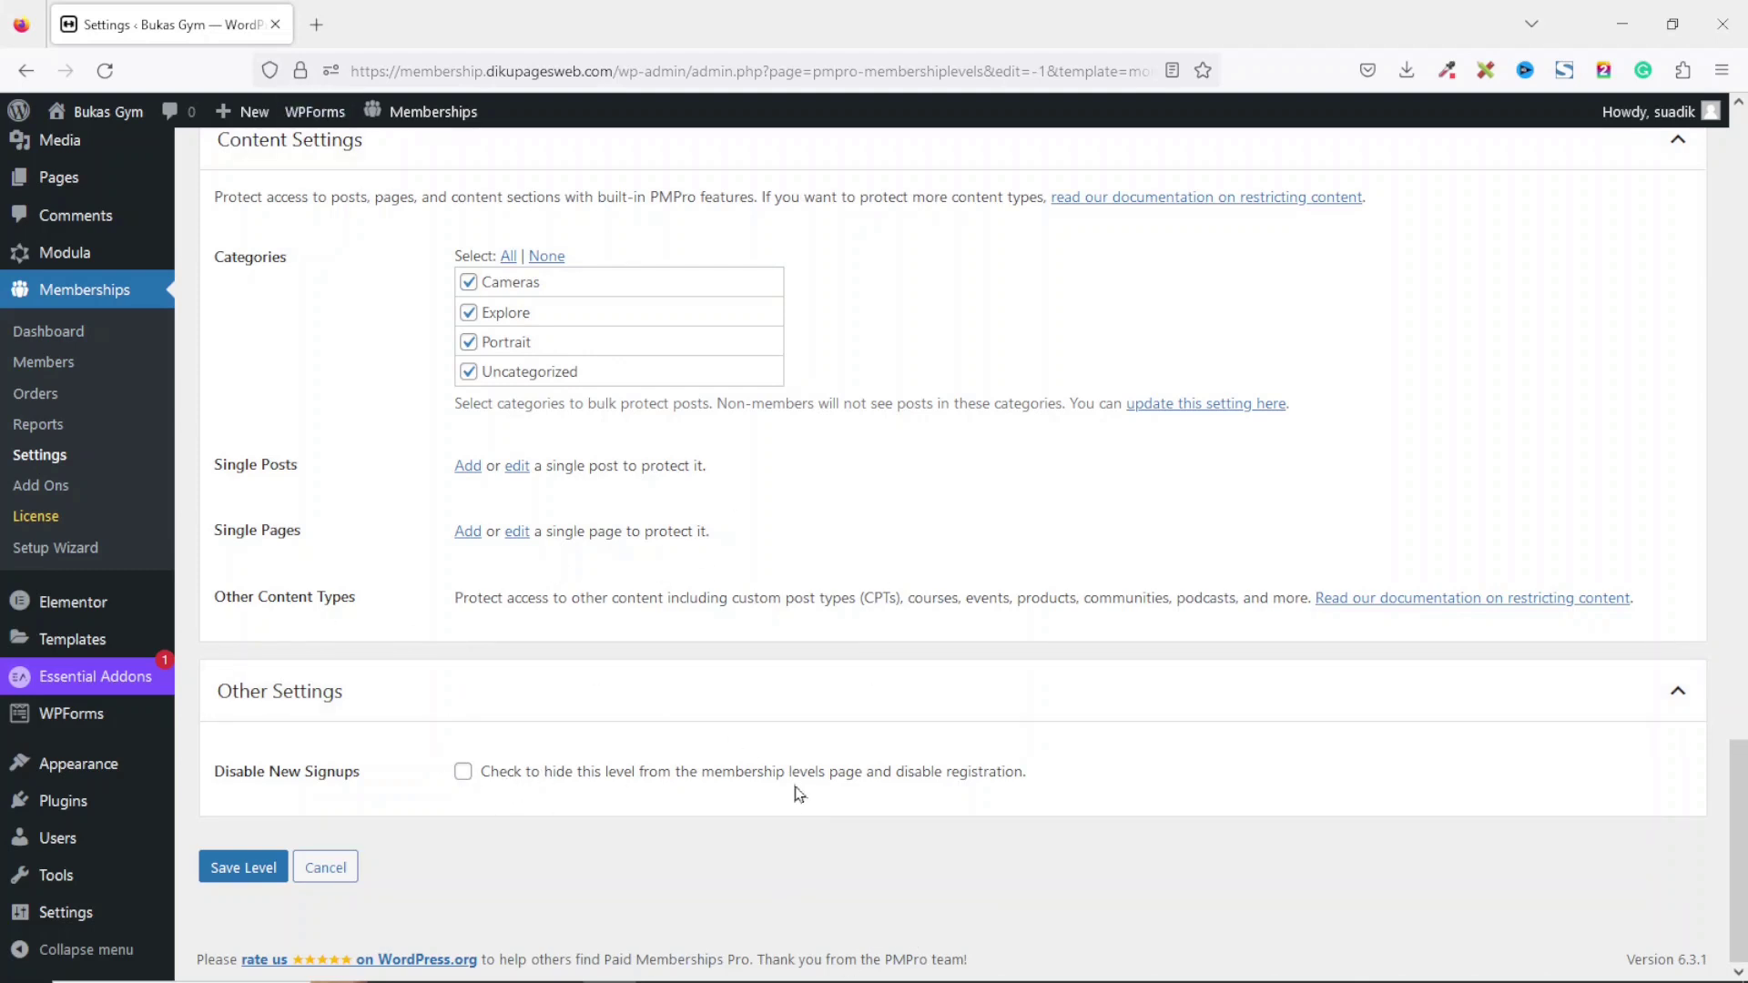
left_click(234, 870)
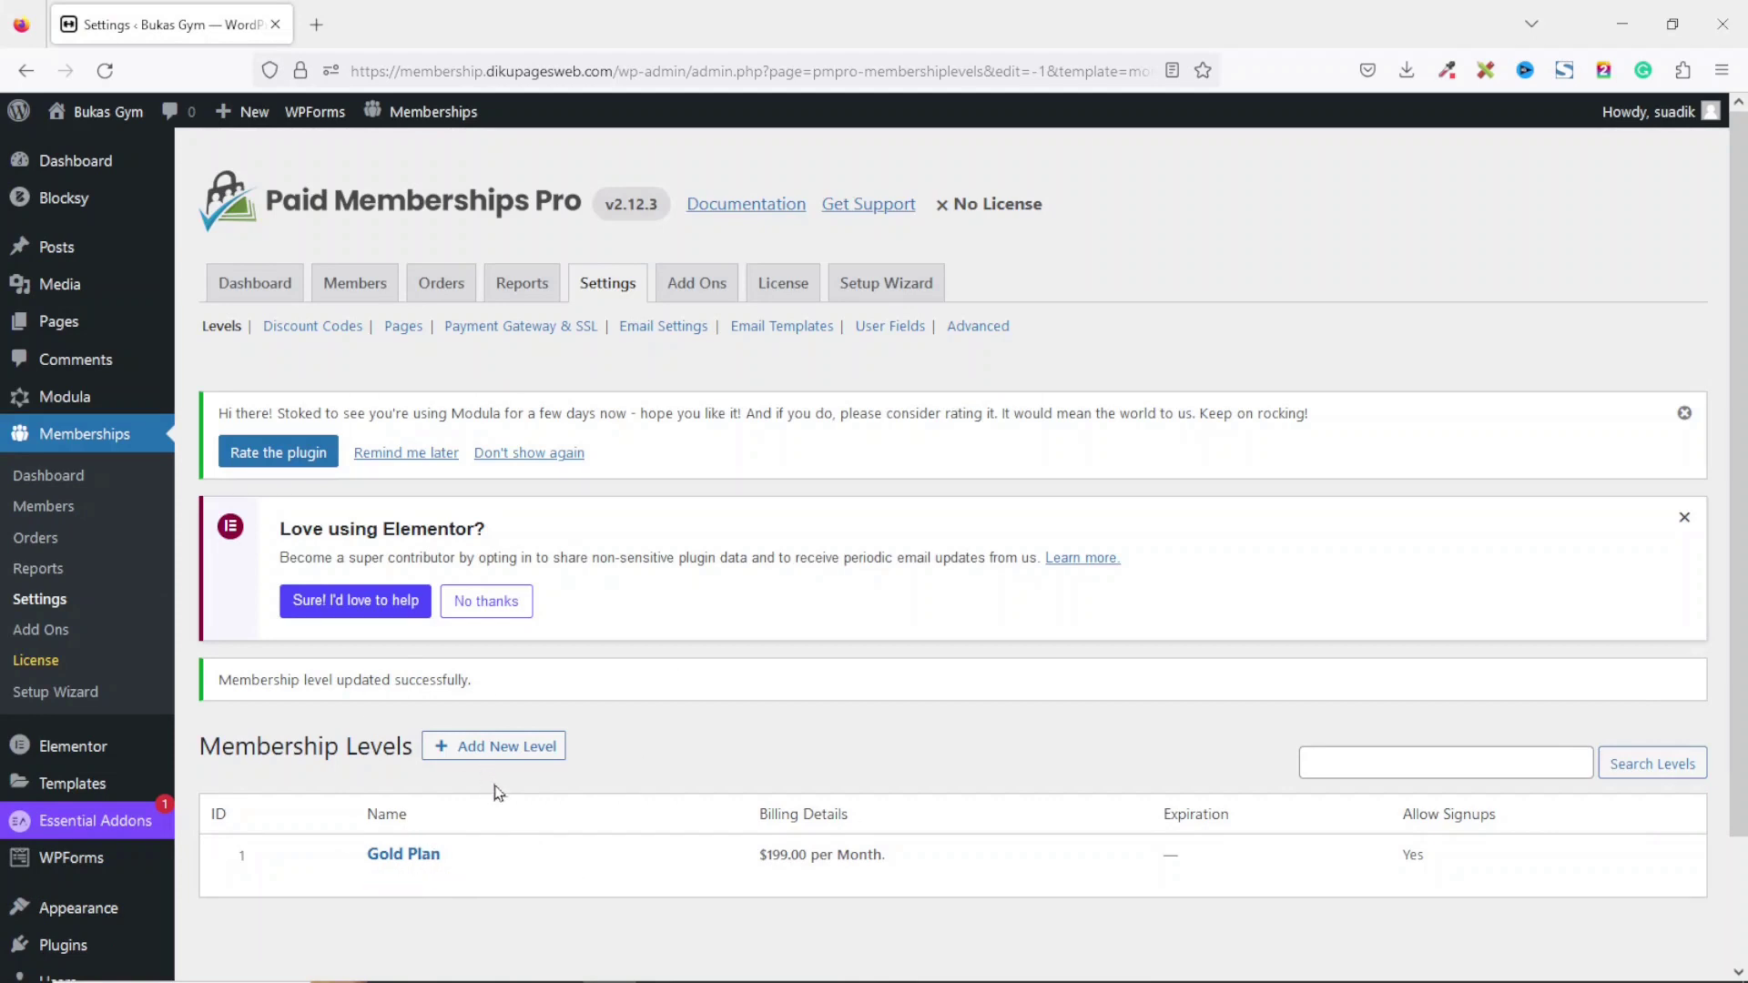
Step: Open the Bukas Gym site in a new tab and check the Blog page for the members-only notice
mouse_move(241, 111)
mouse_move(110, 125)
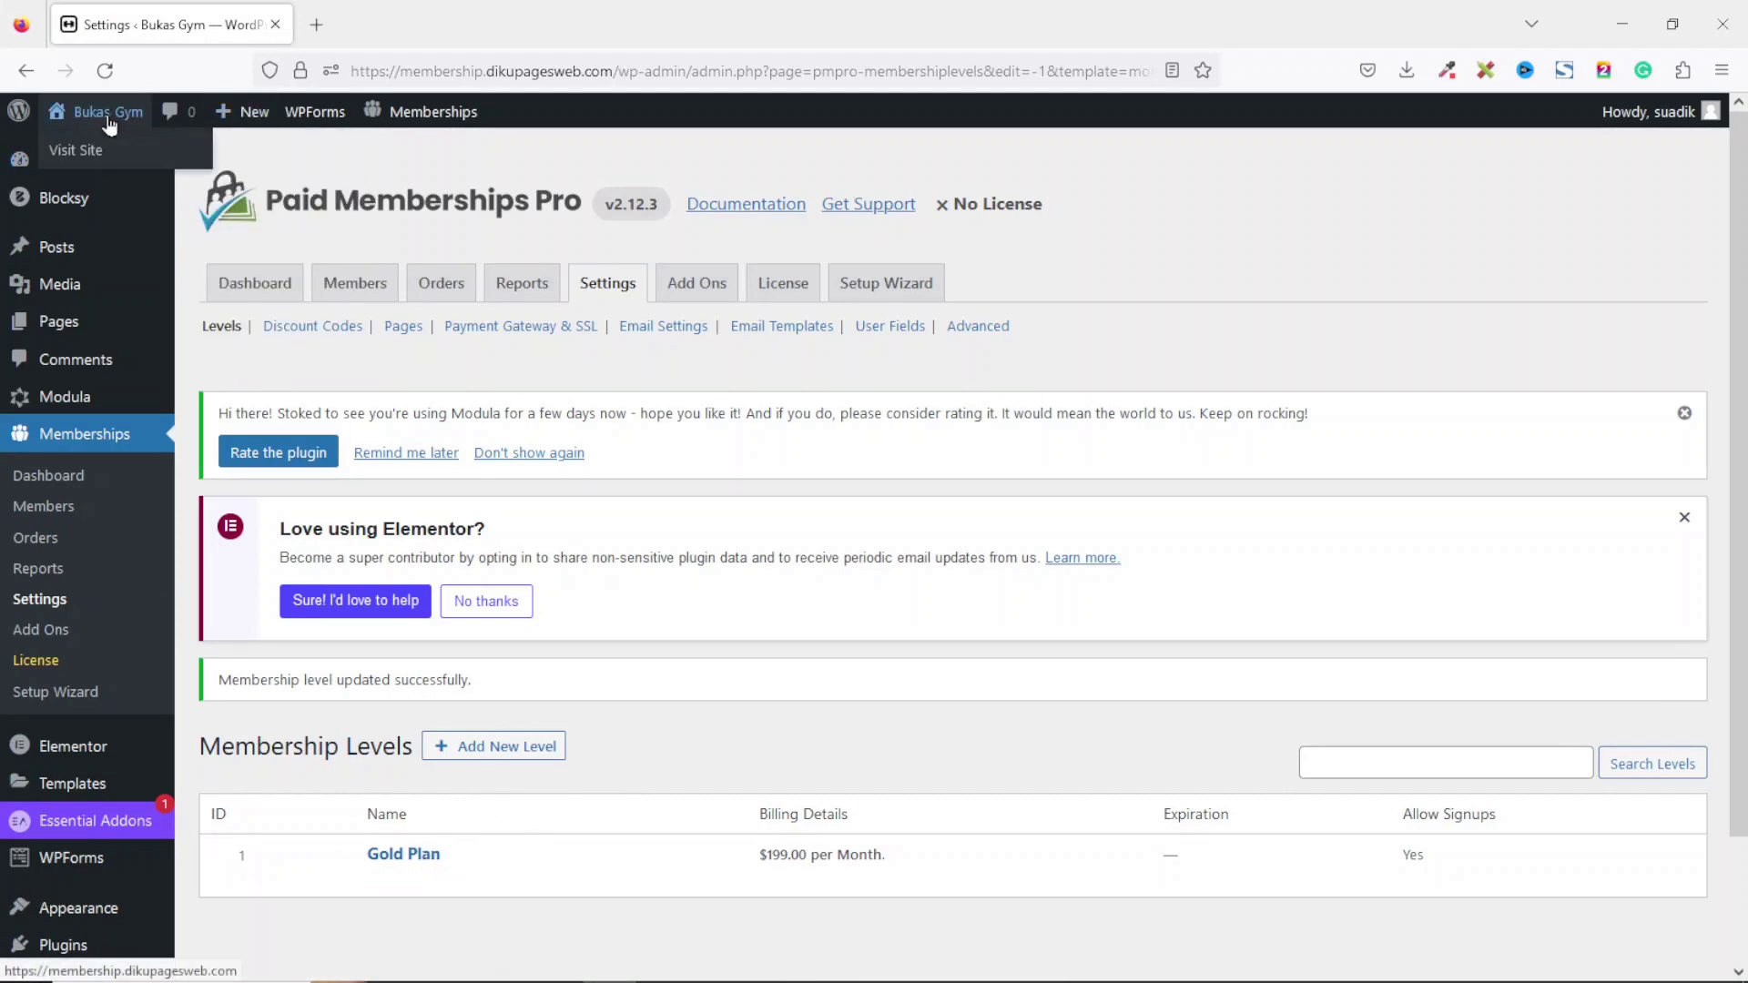
right_click(109, 125)
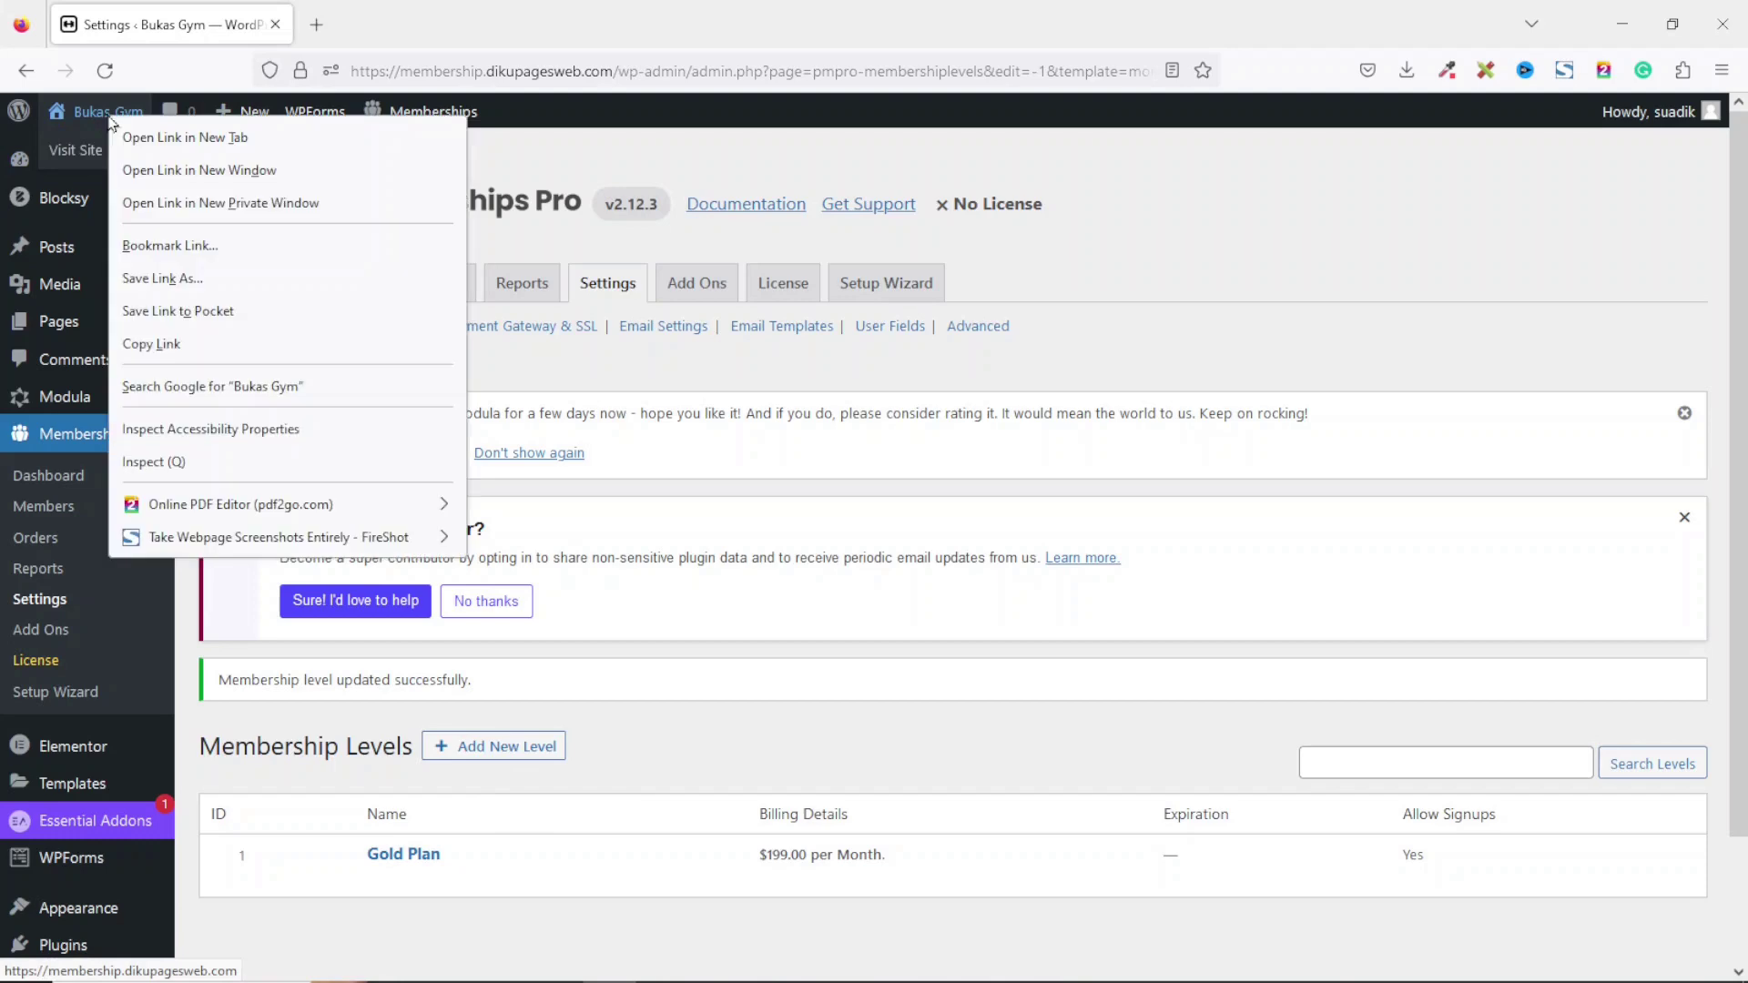
left_click(228, 138)
left_click(397, 30)
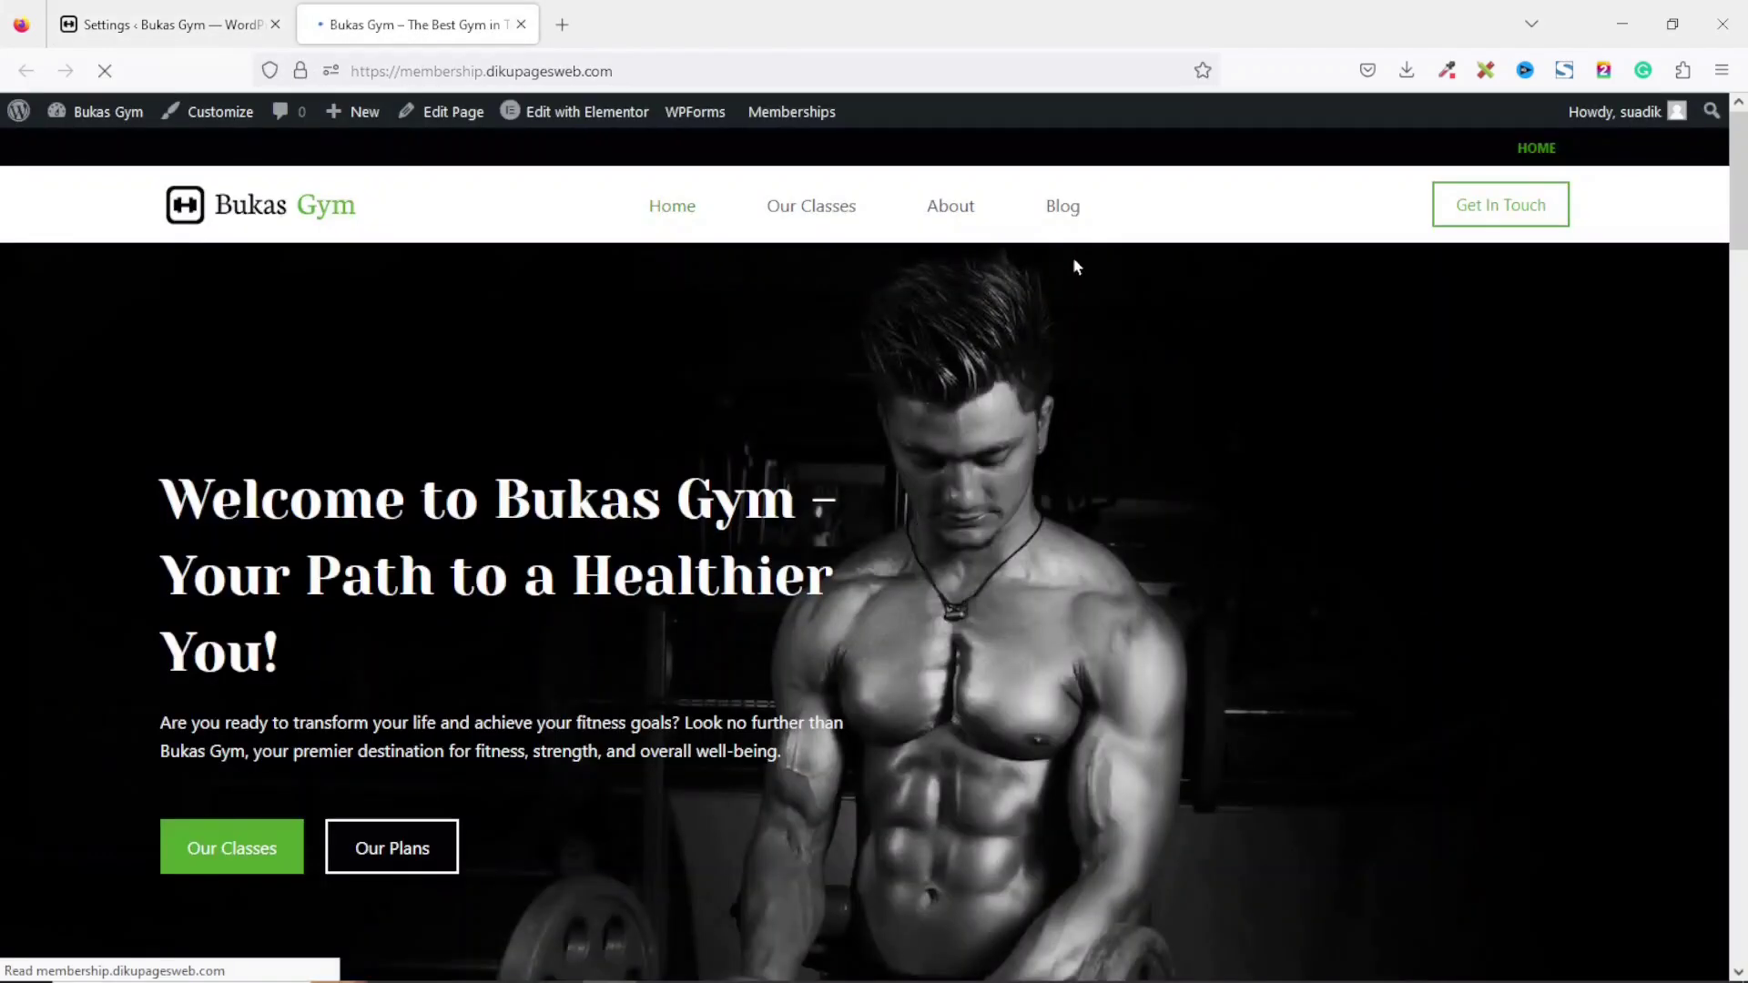
scroll(1298, 368, "down", 6)
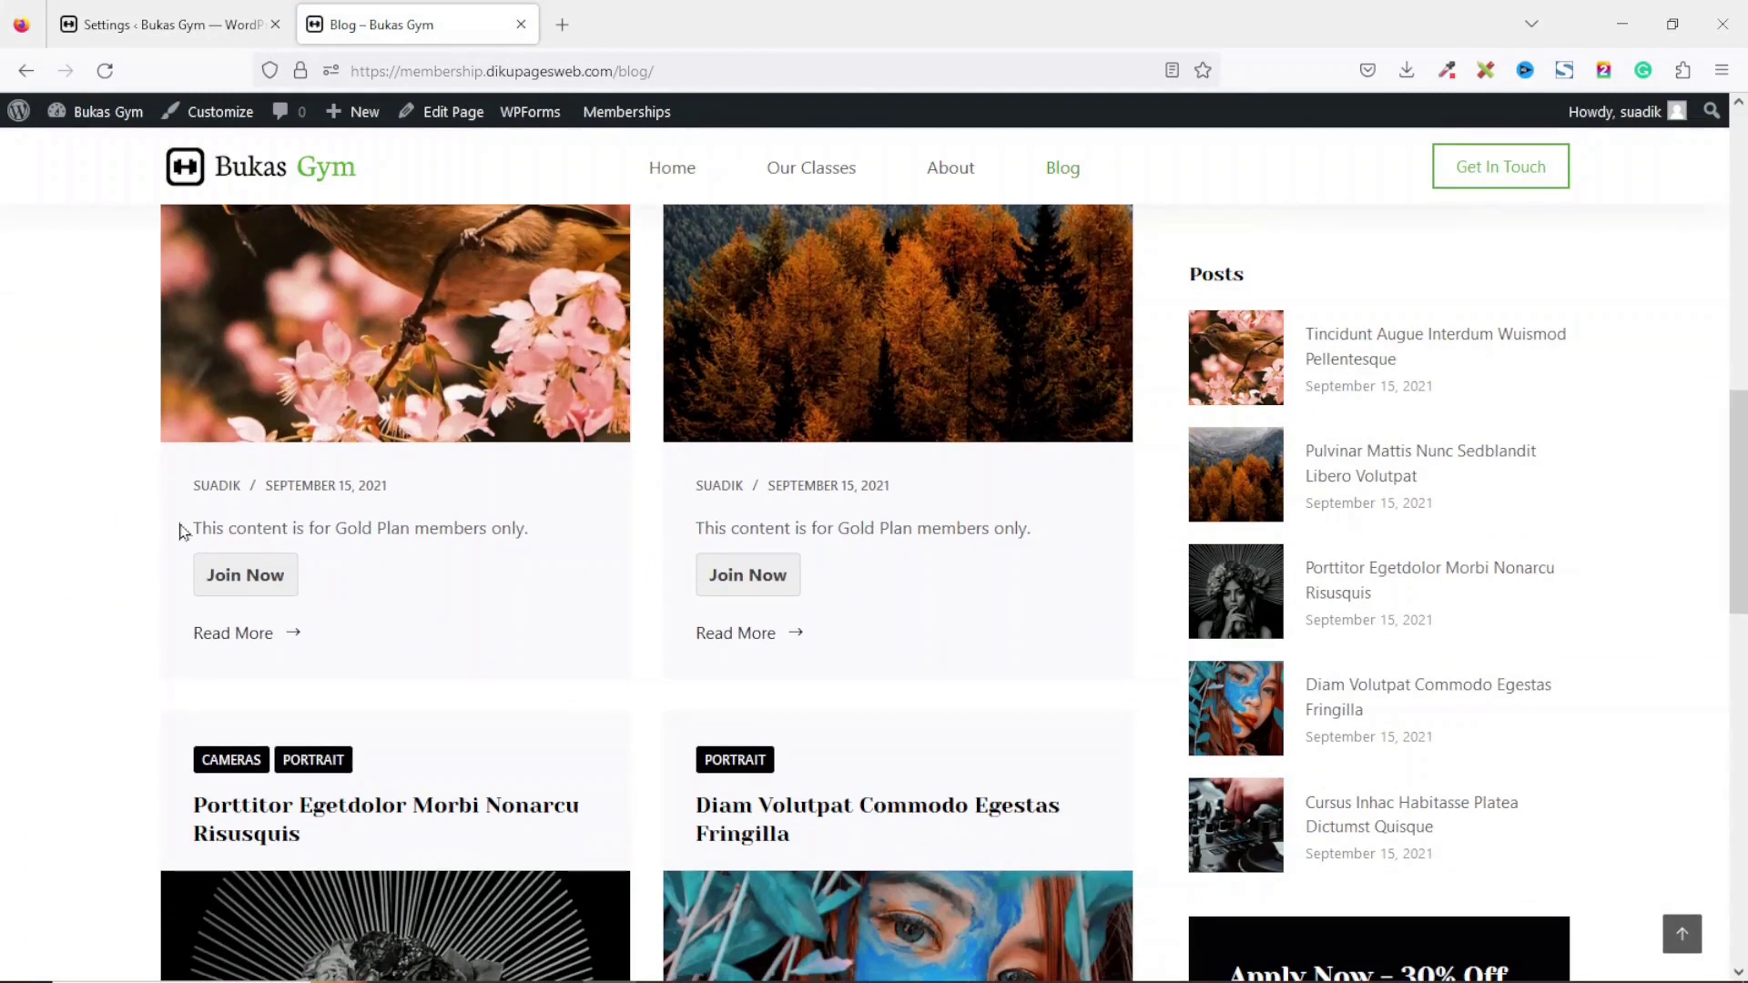
left_click_drag(202, 530, 471, 559)
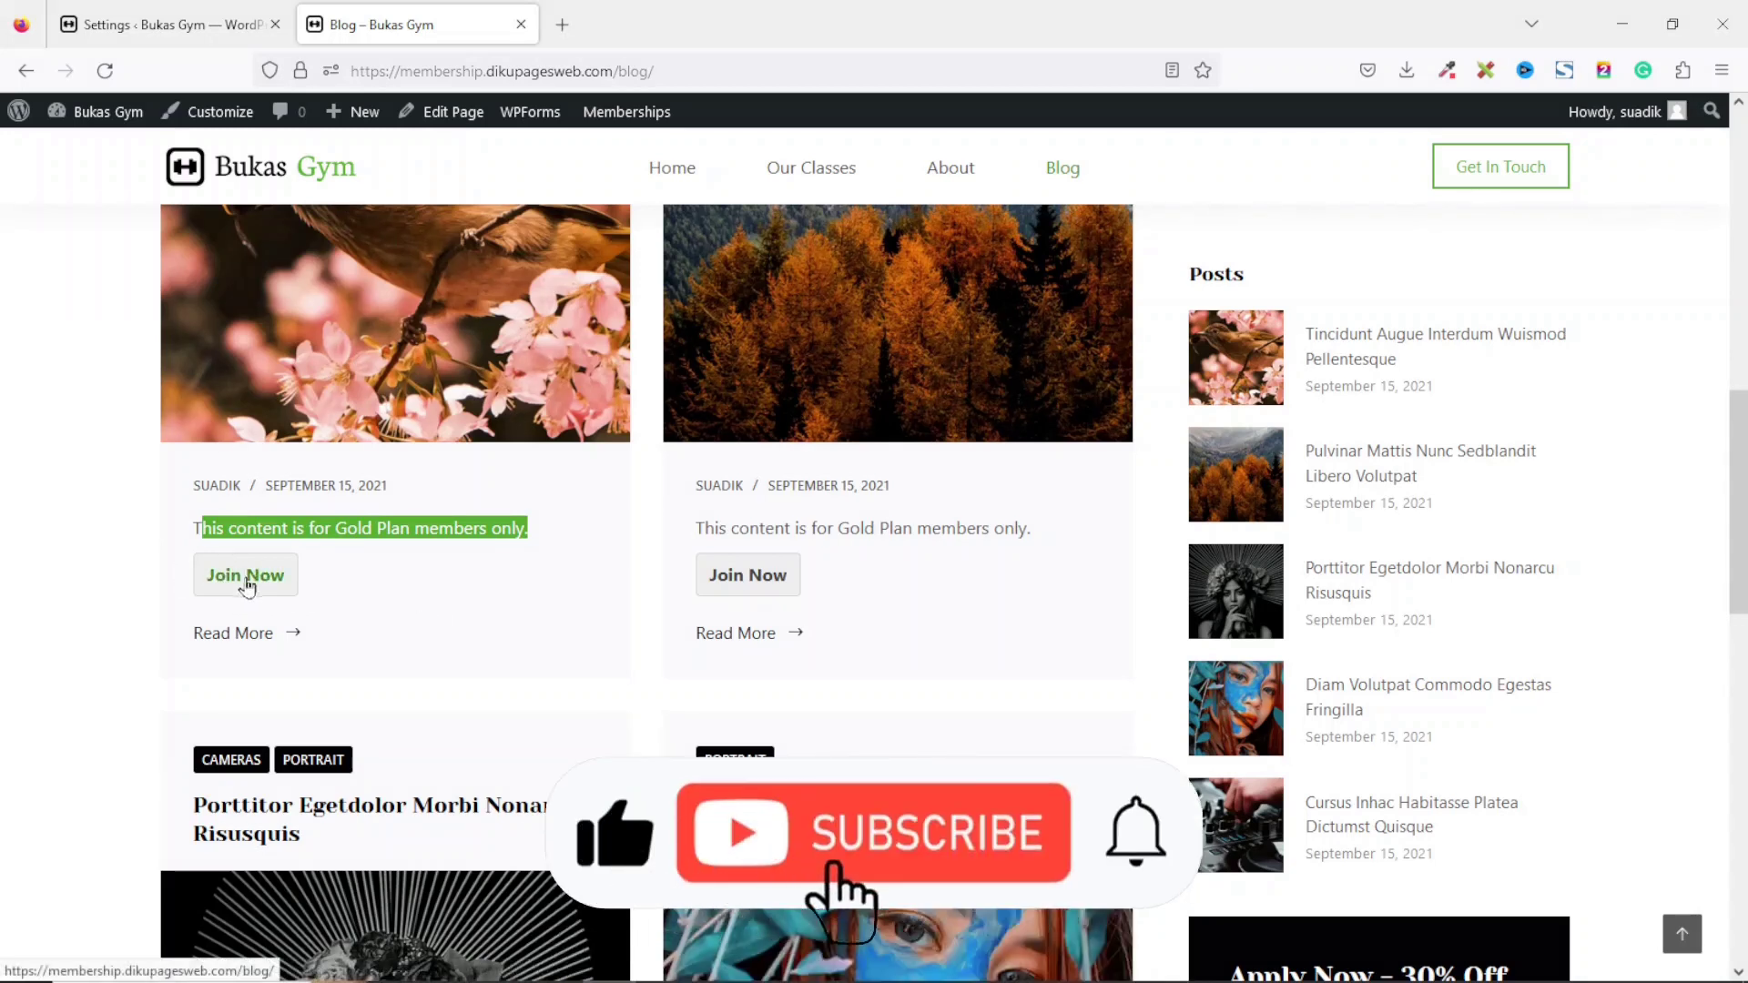
Step: View the first blog post's restricted content, and return to the membership levels, closing the site's tab
left_click(407, 284)
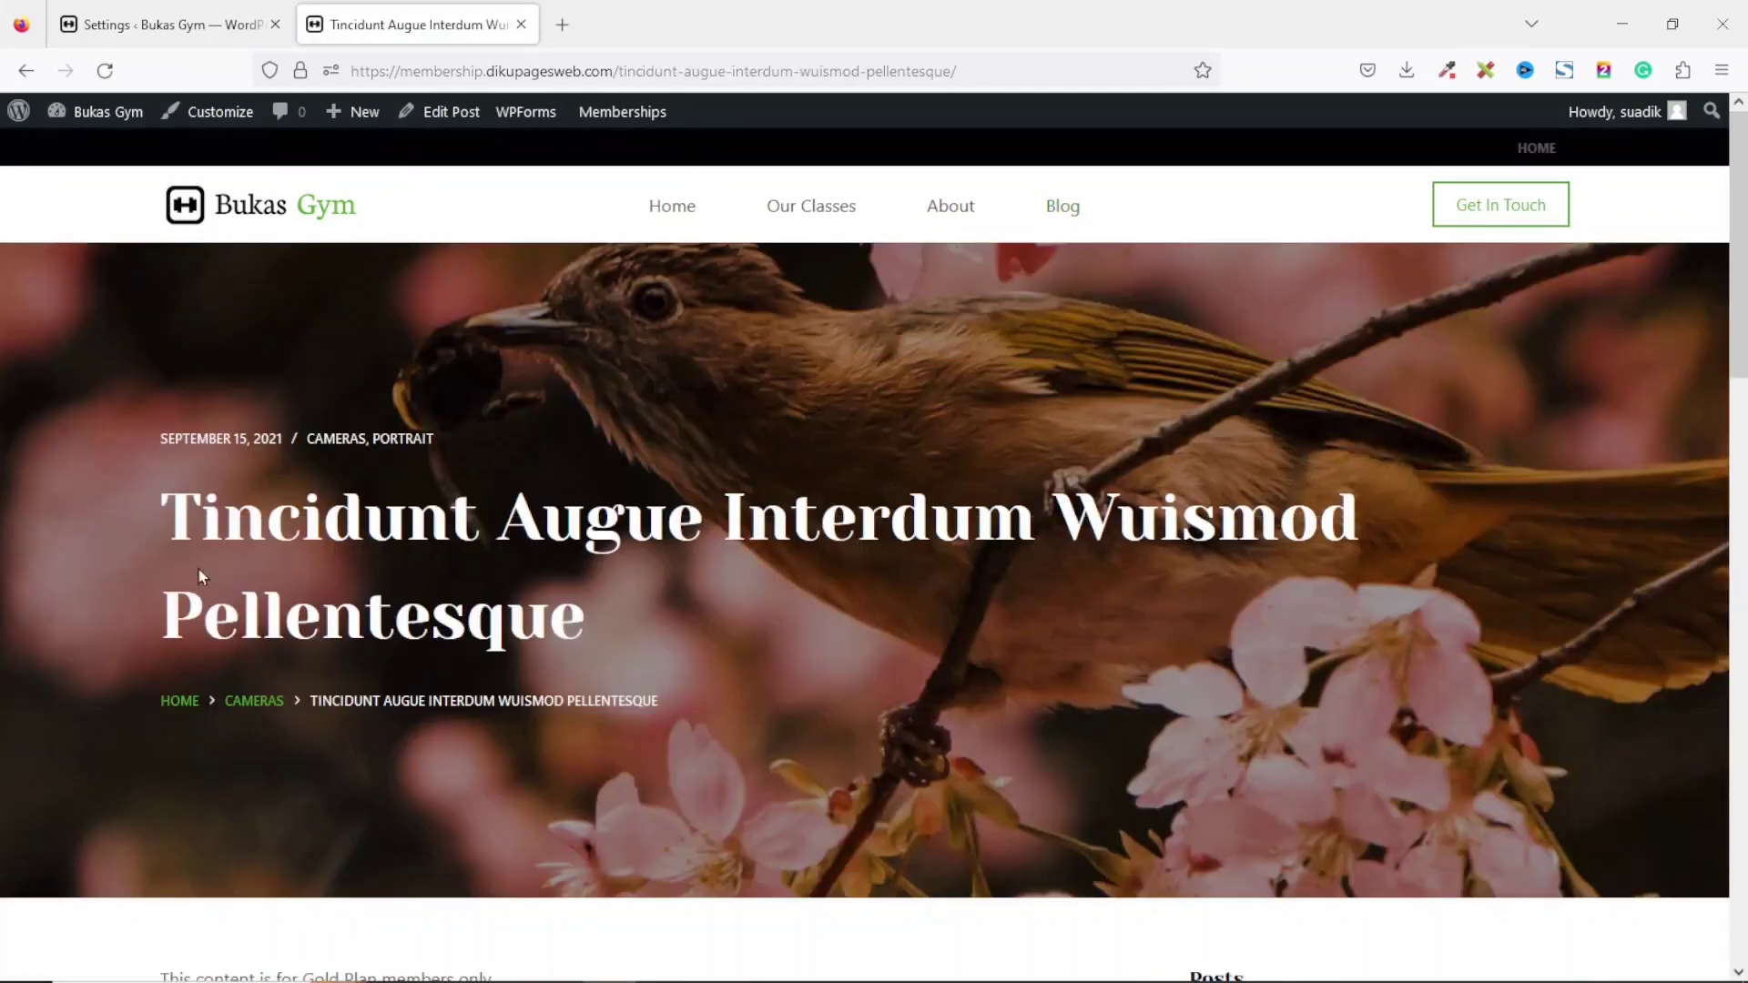
left_click_drag(200, 514, 915, 659)
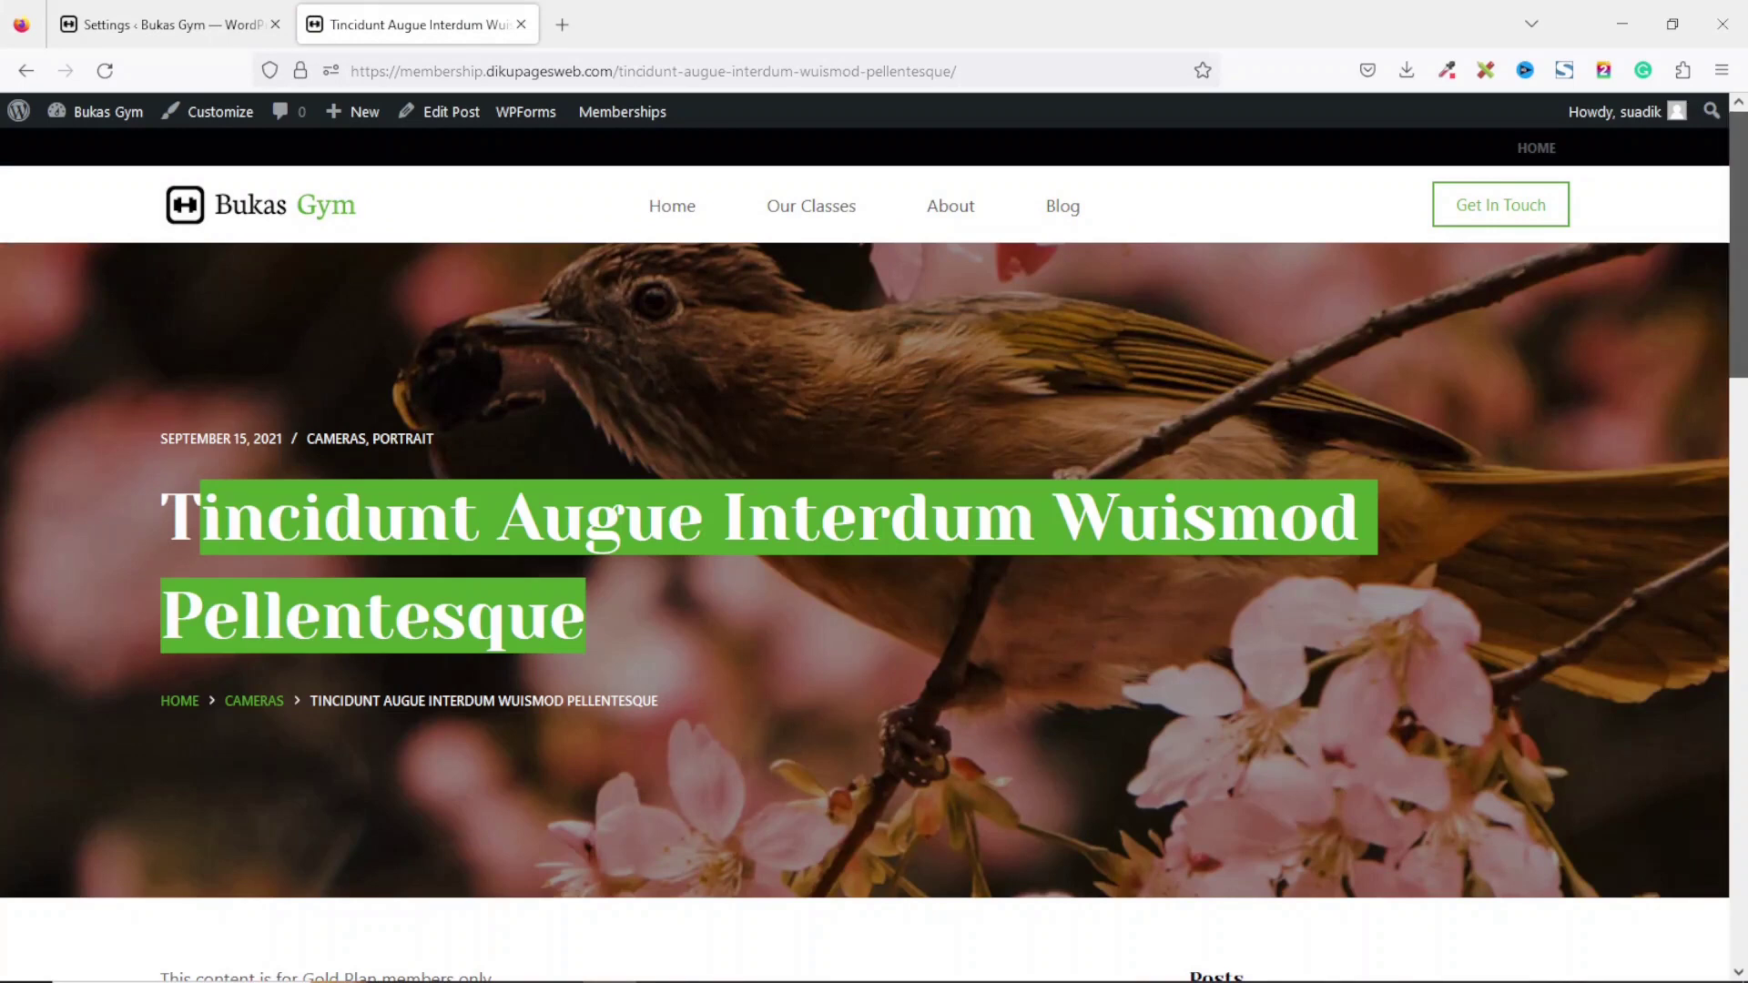
scroll(435, 564, "down", 5)
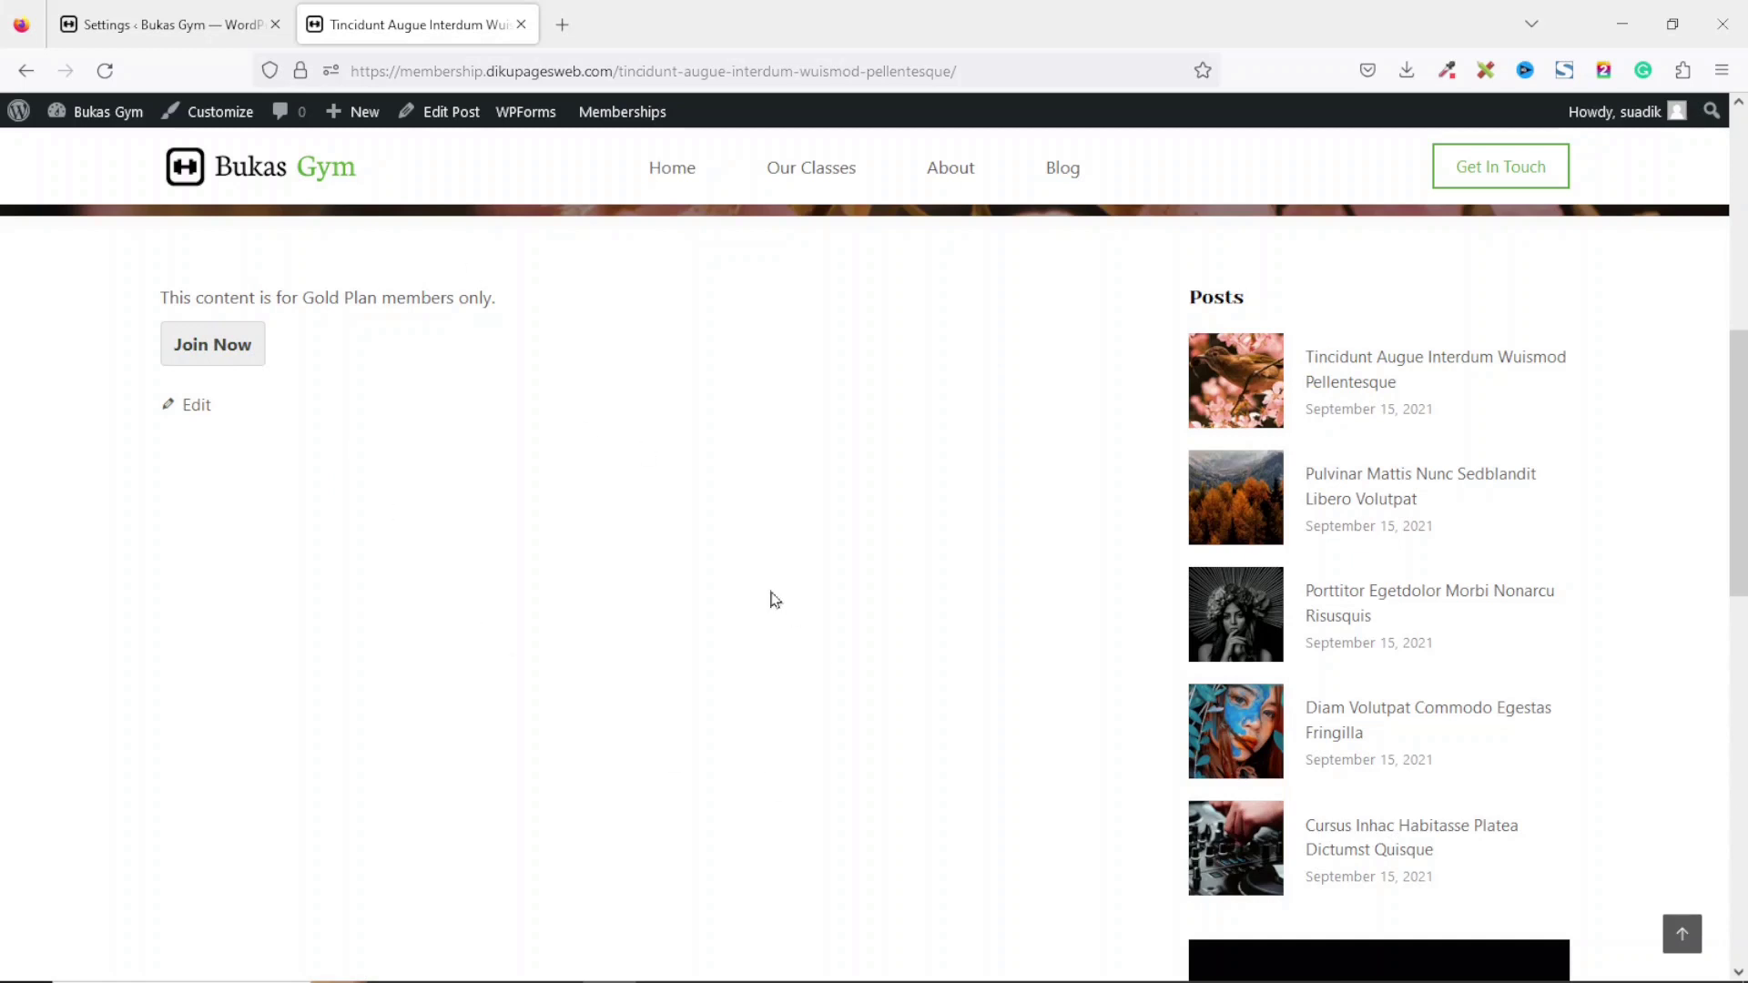
left_click_drag(1739, 415, 1740, 242)
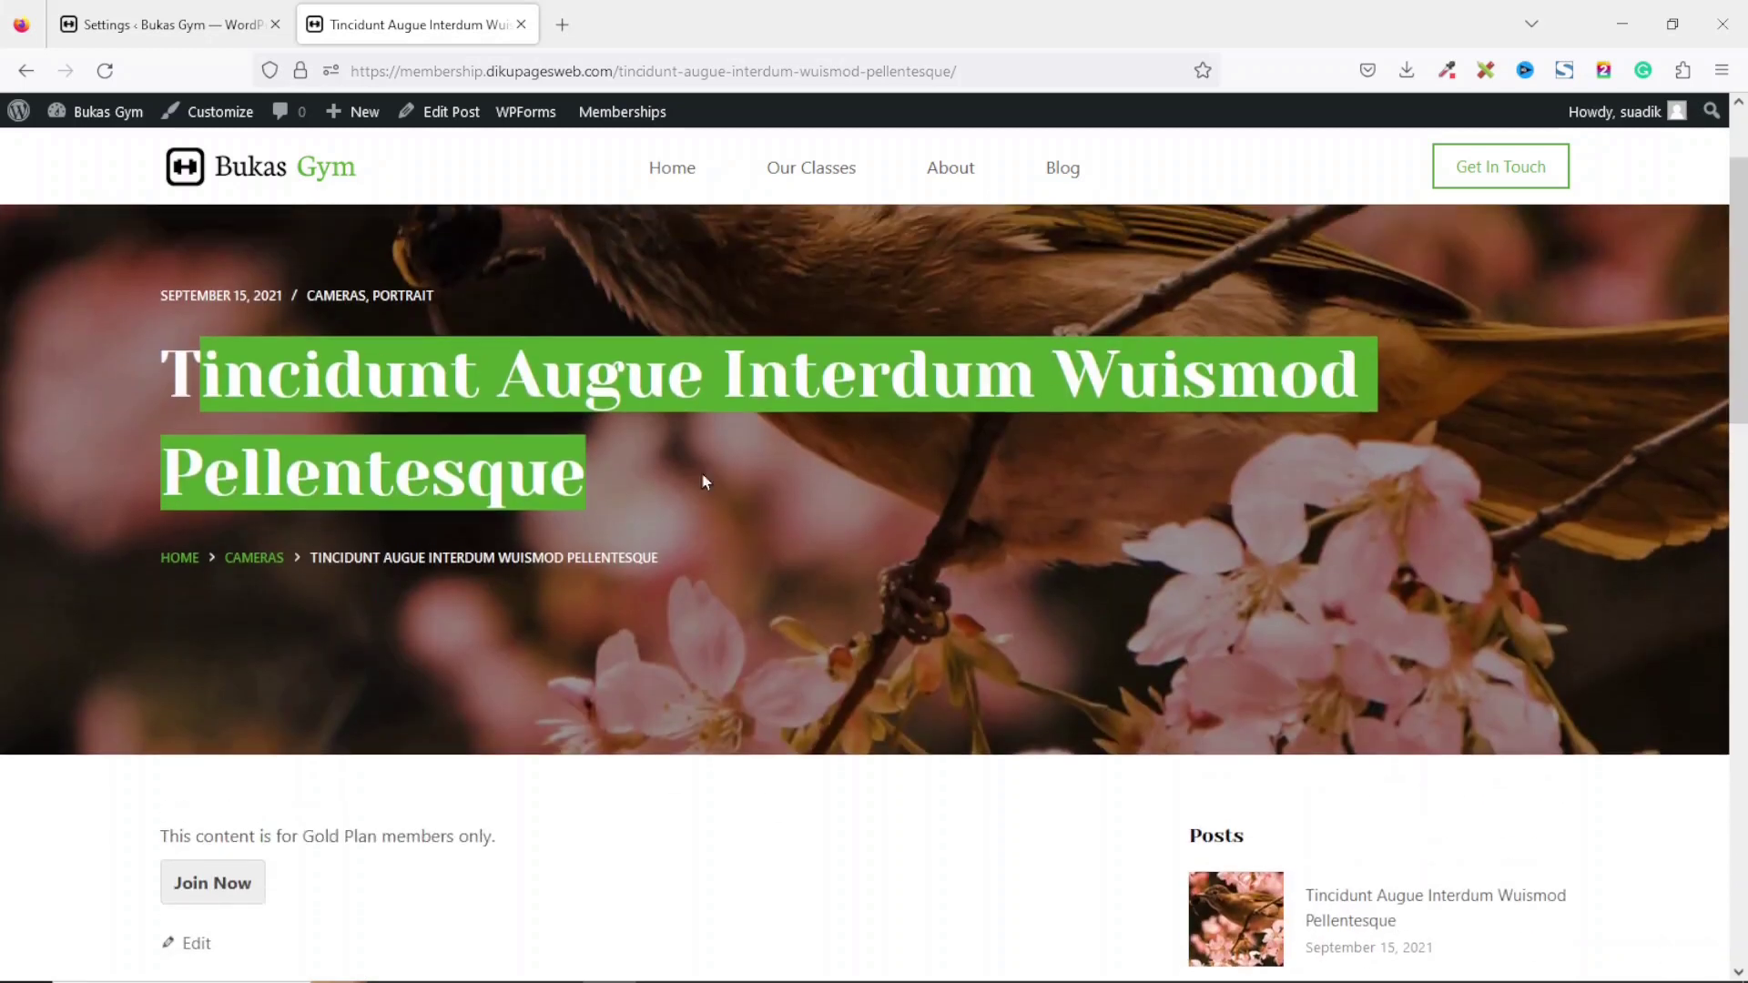
left_click(164, 25)
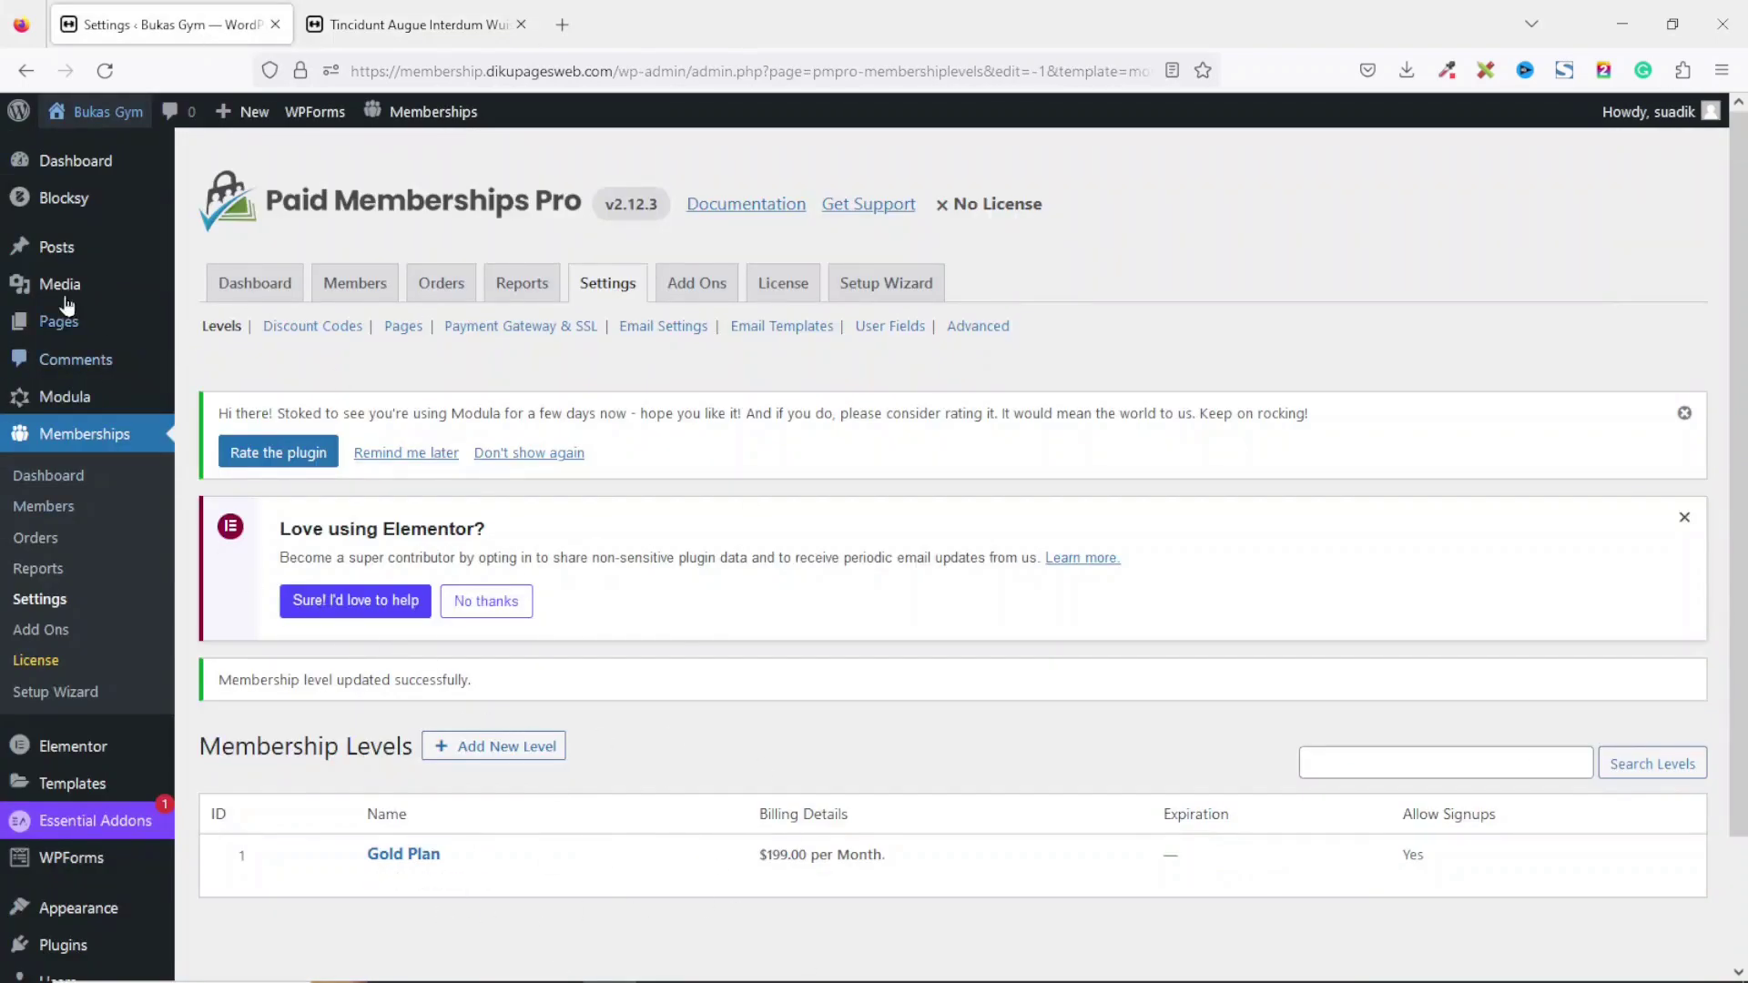
mouse_move(384, 875)
left_click(528, 25)
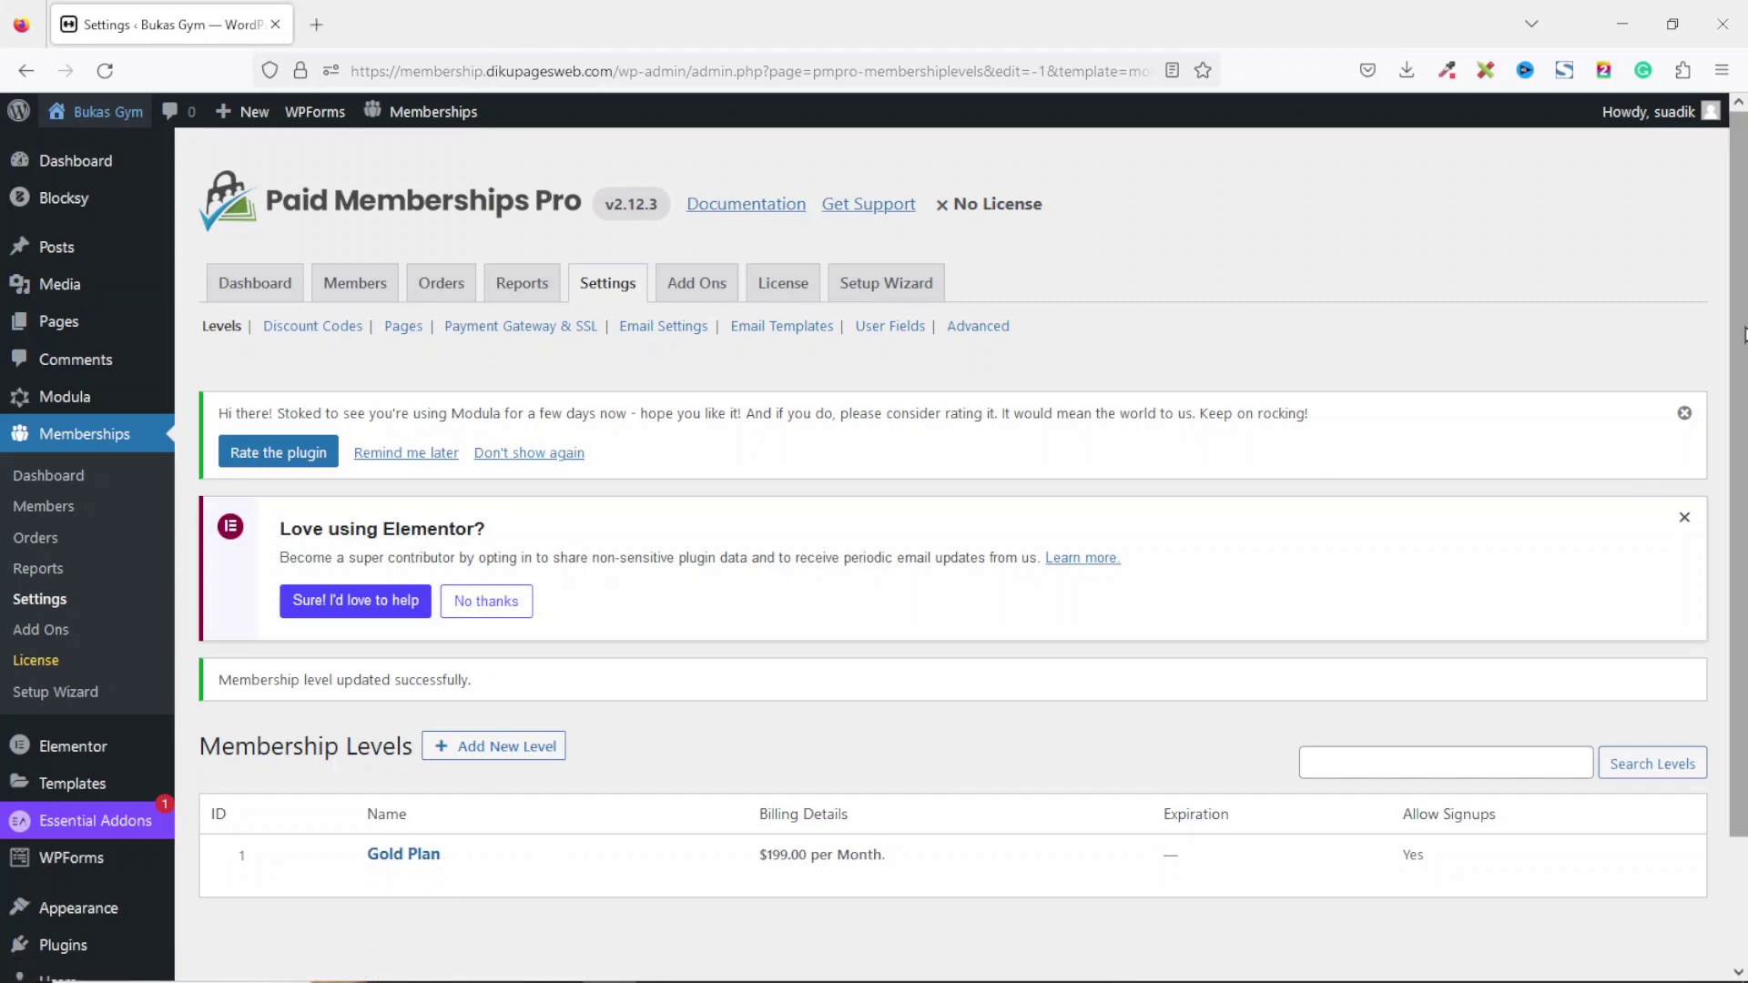
Step: Add a new monthly membership level named "Diamond Plan"
scroll(1721, 373, "down", 2)
left_click(505, 631)
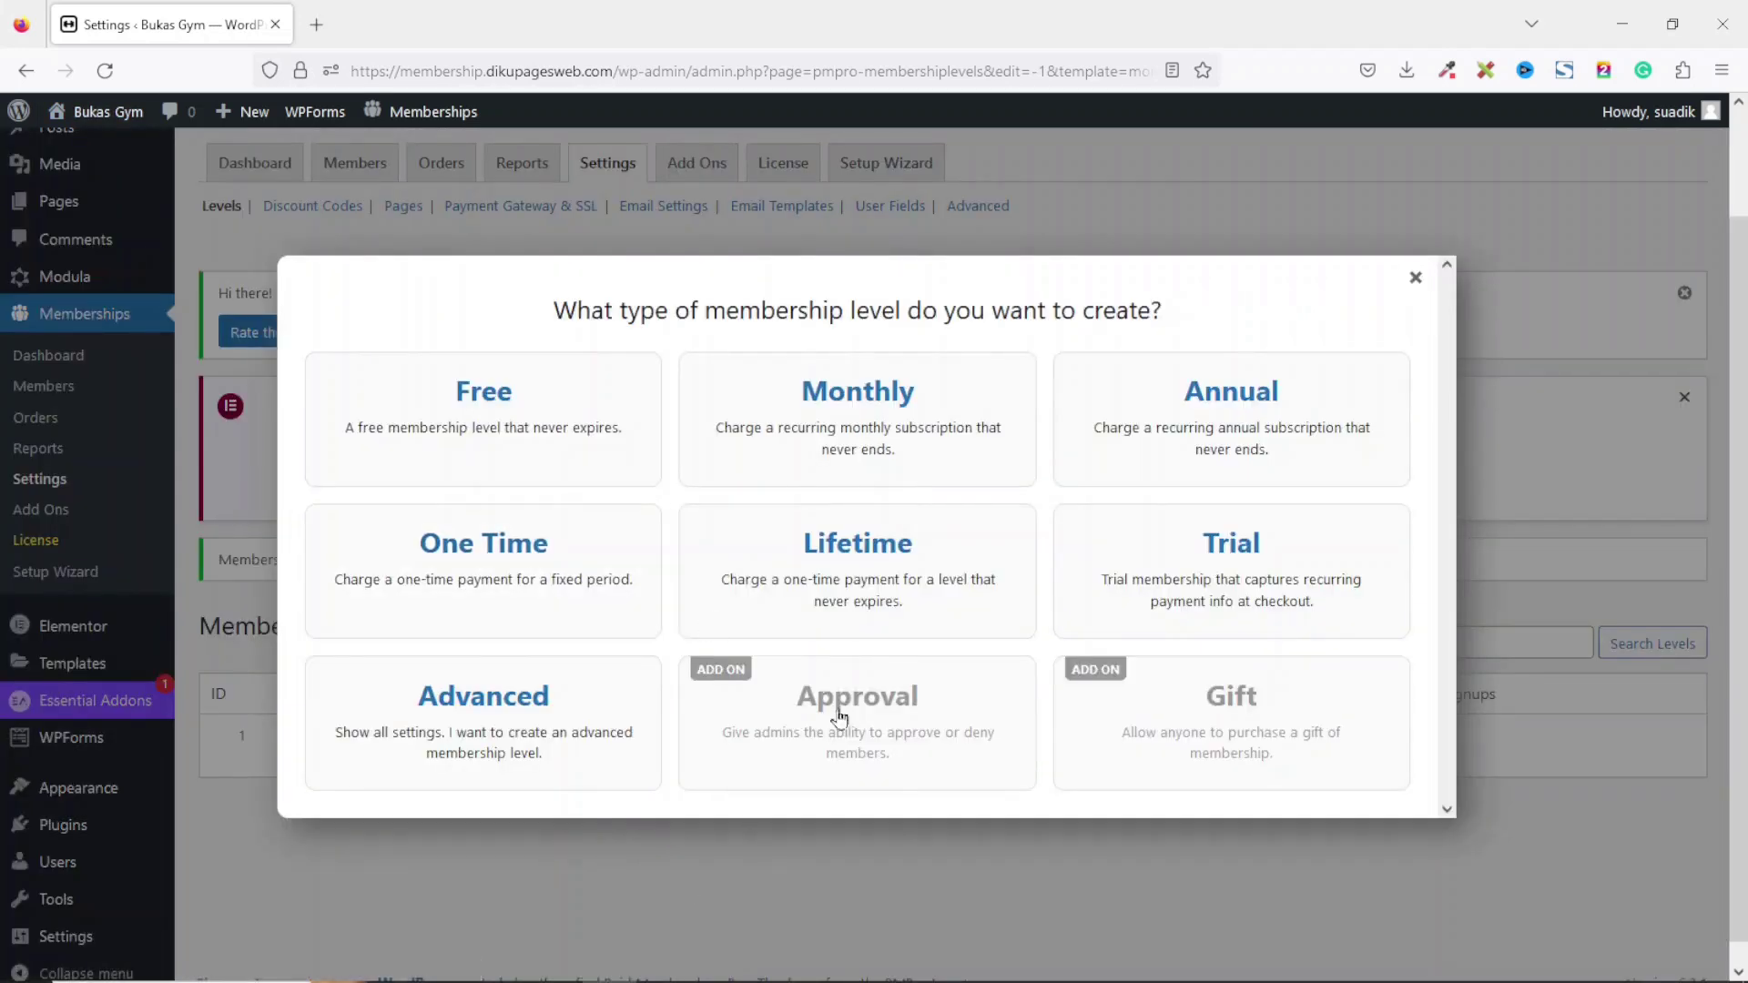
left_click(867, 428)
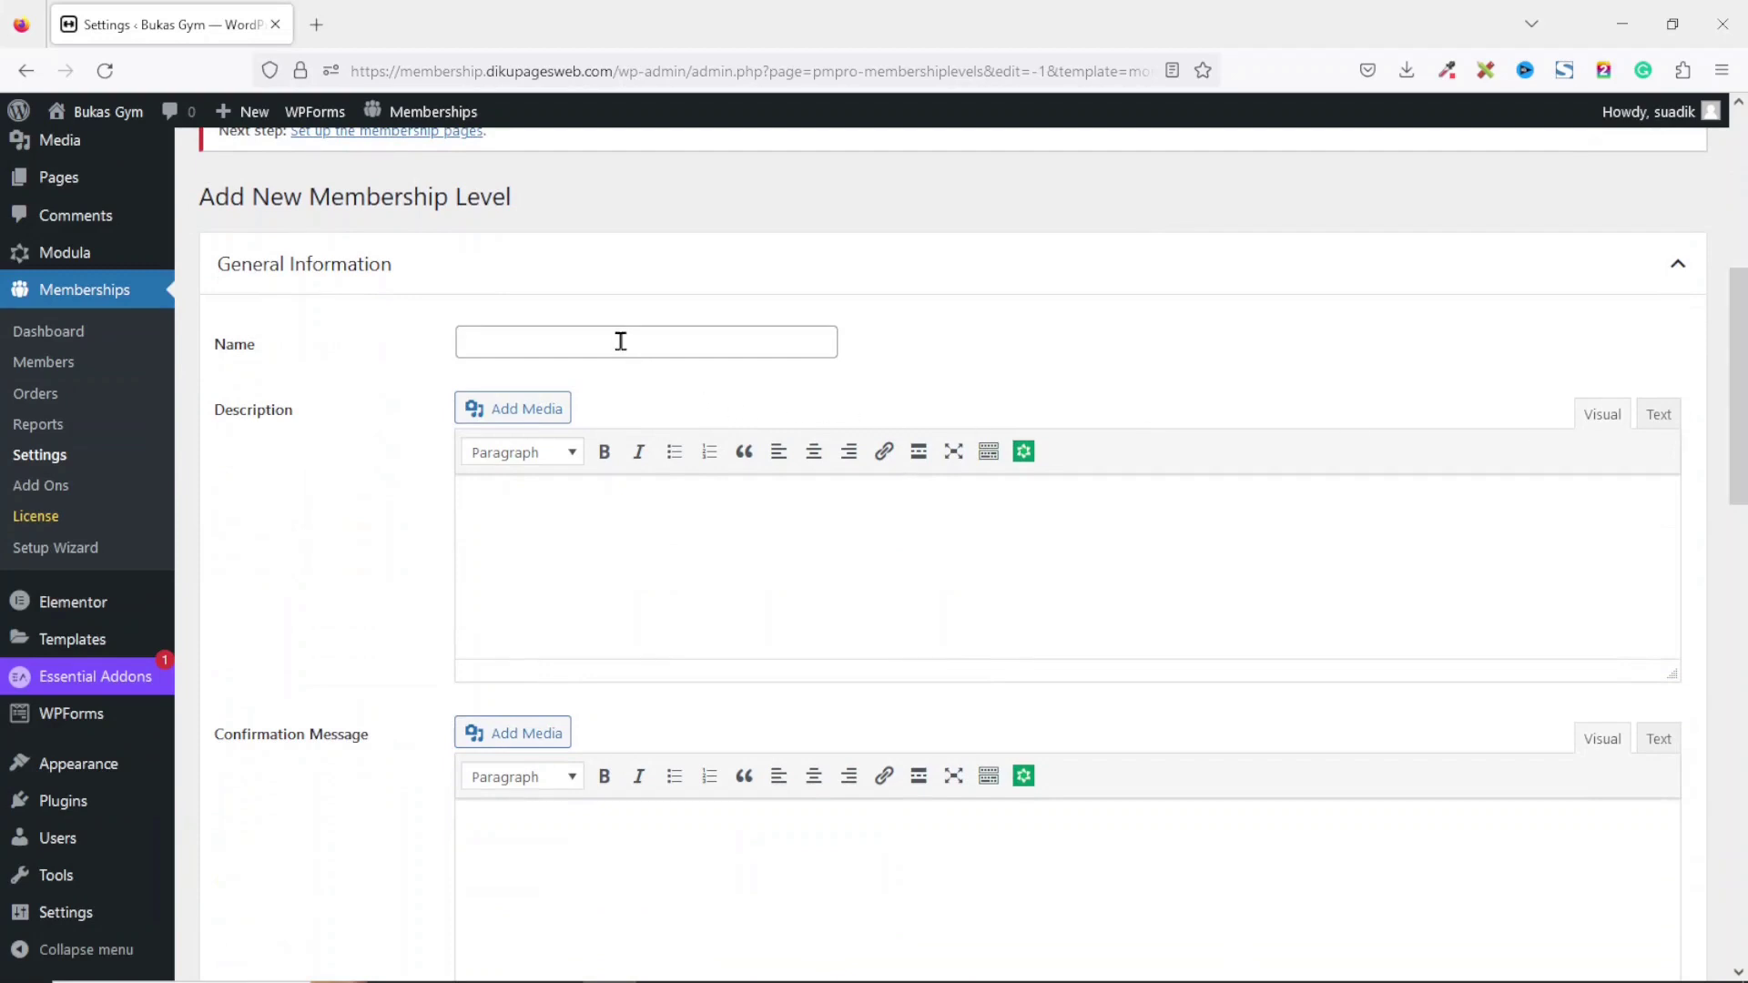
left_click(621, 341)
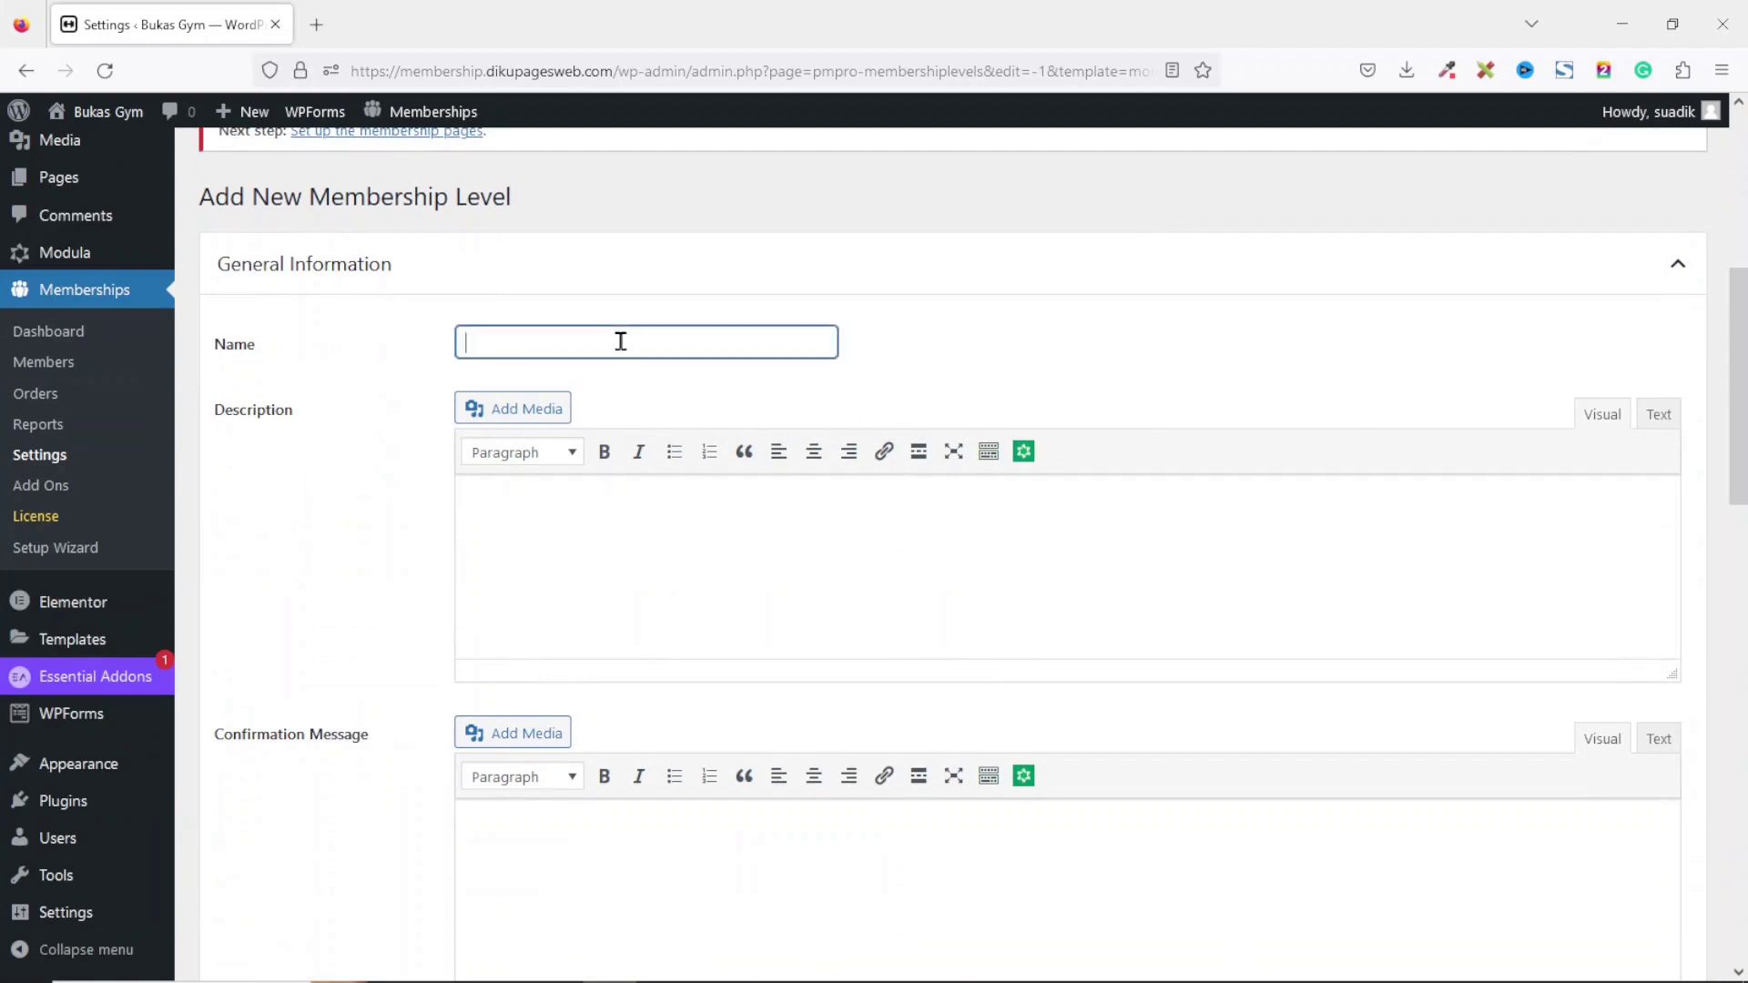
type("Di")
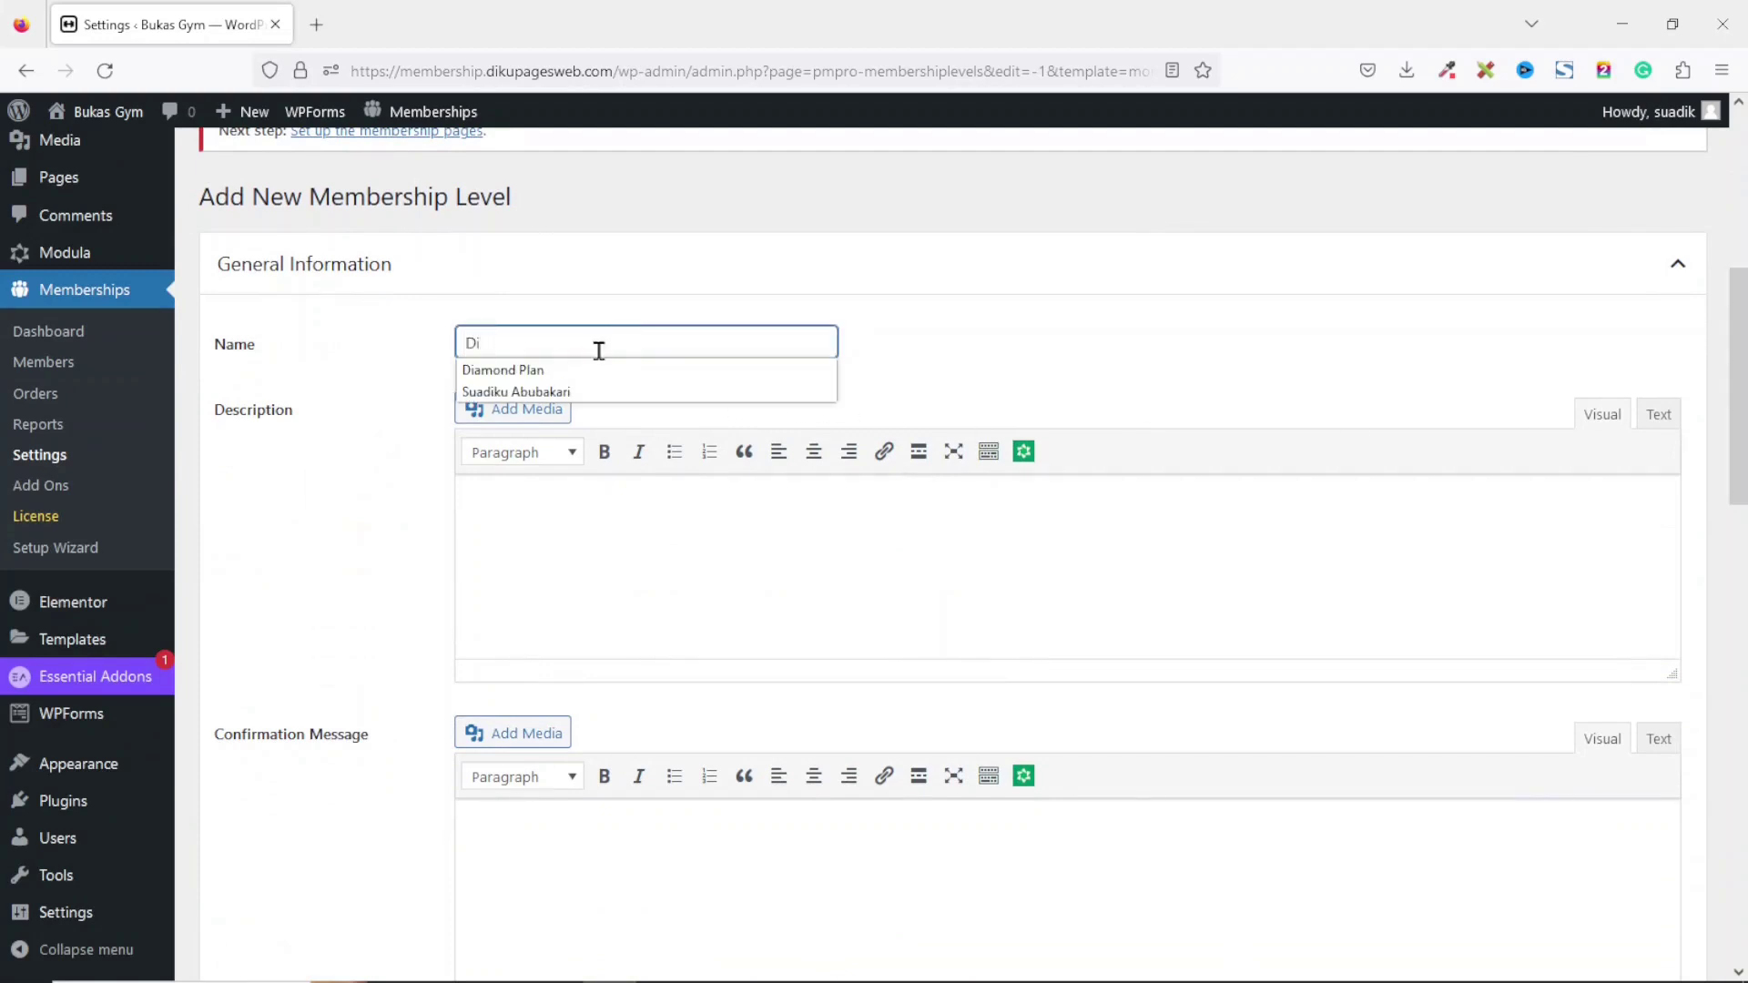
left_click(592, 374)
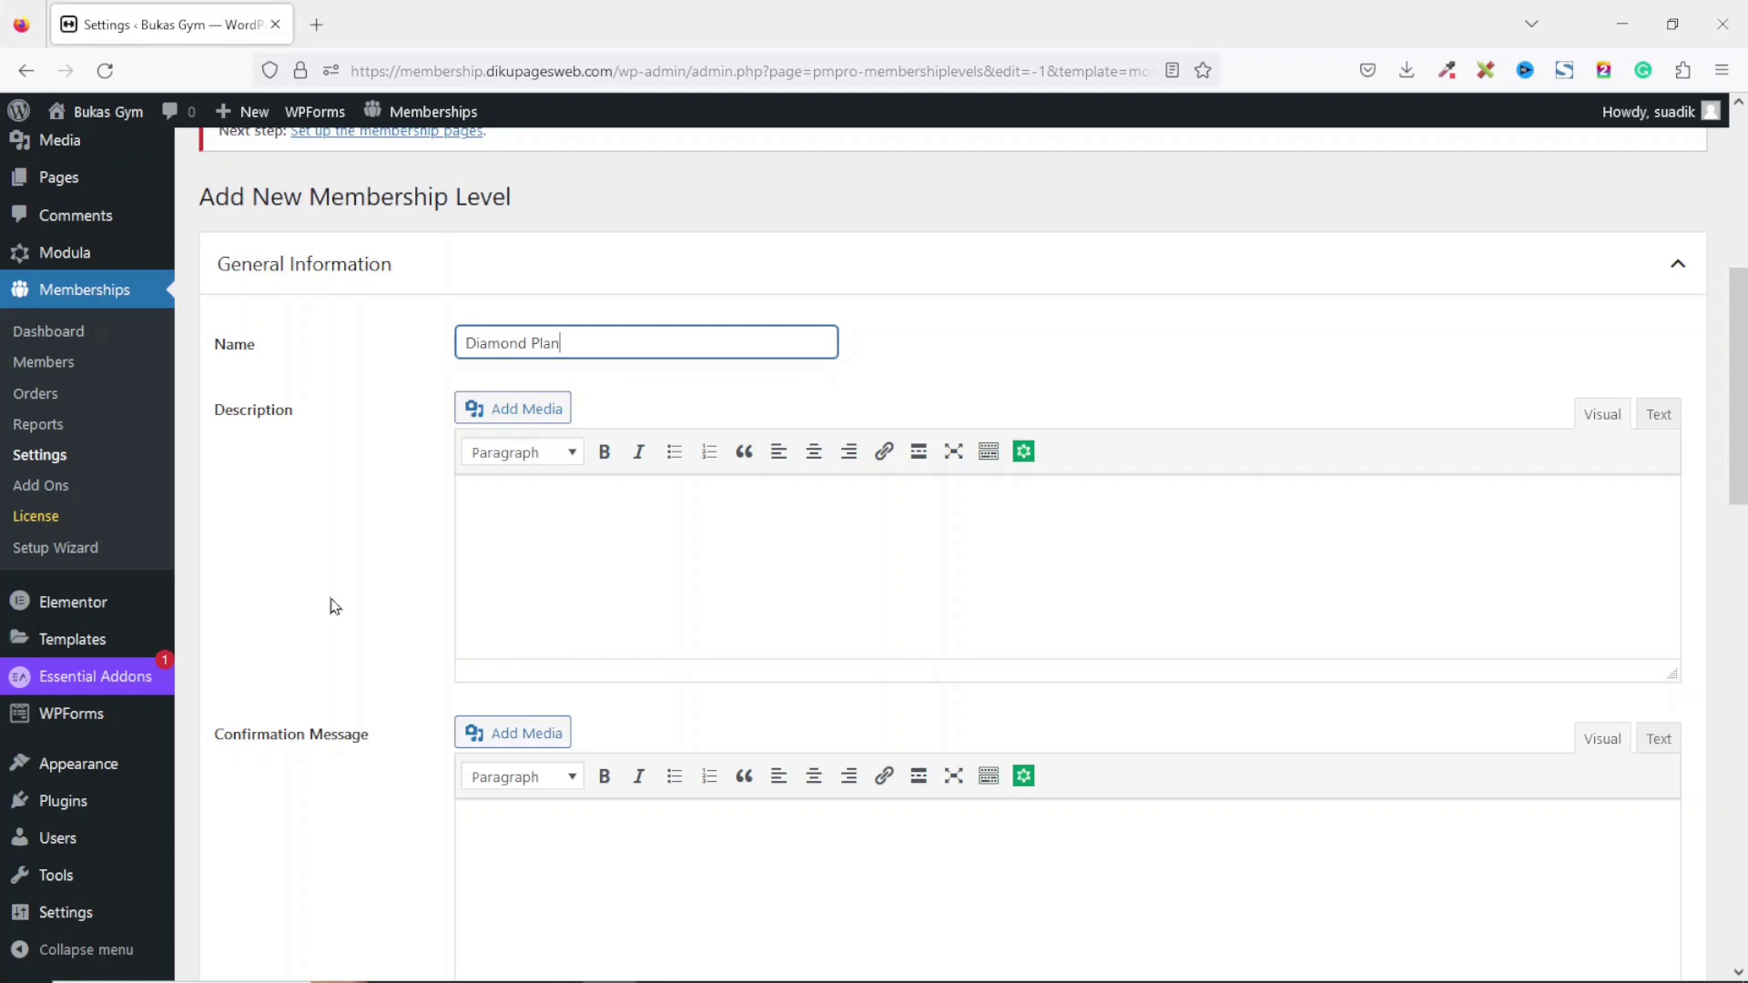
left_click(819, 557)
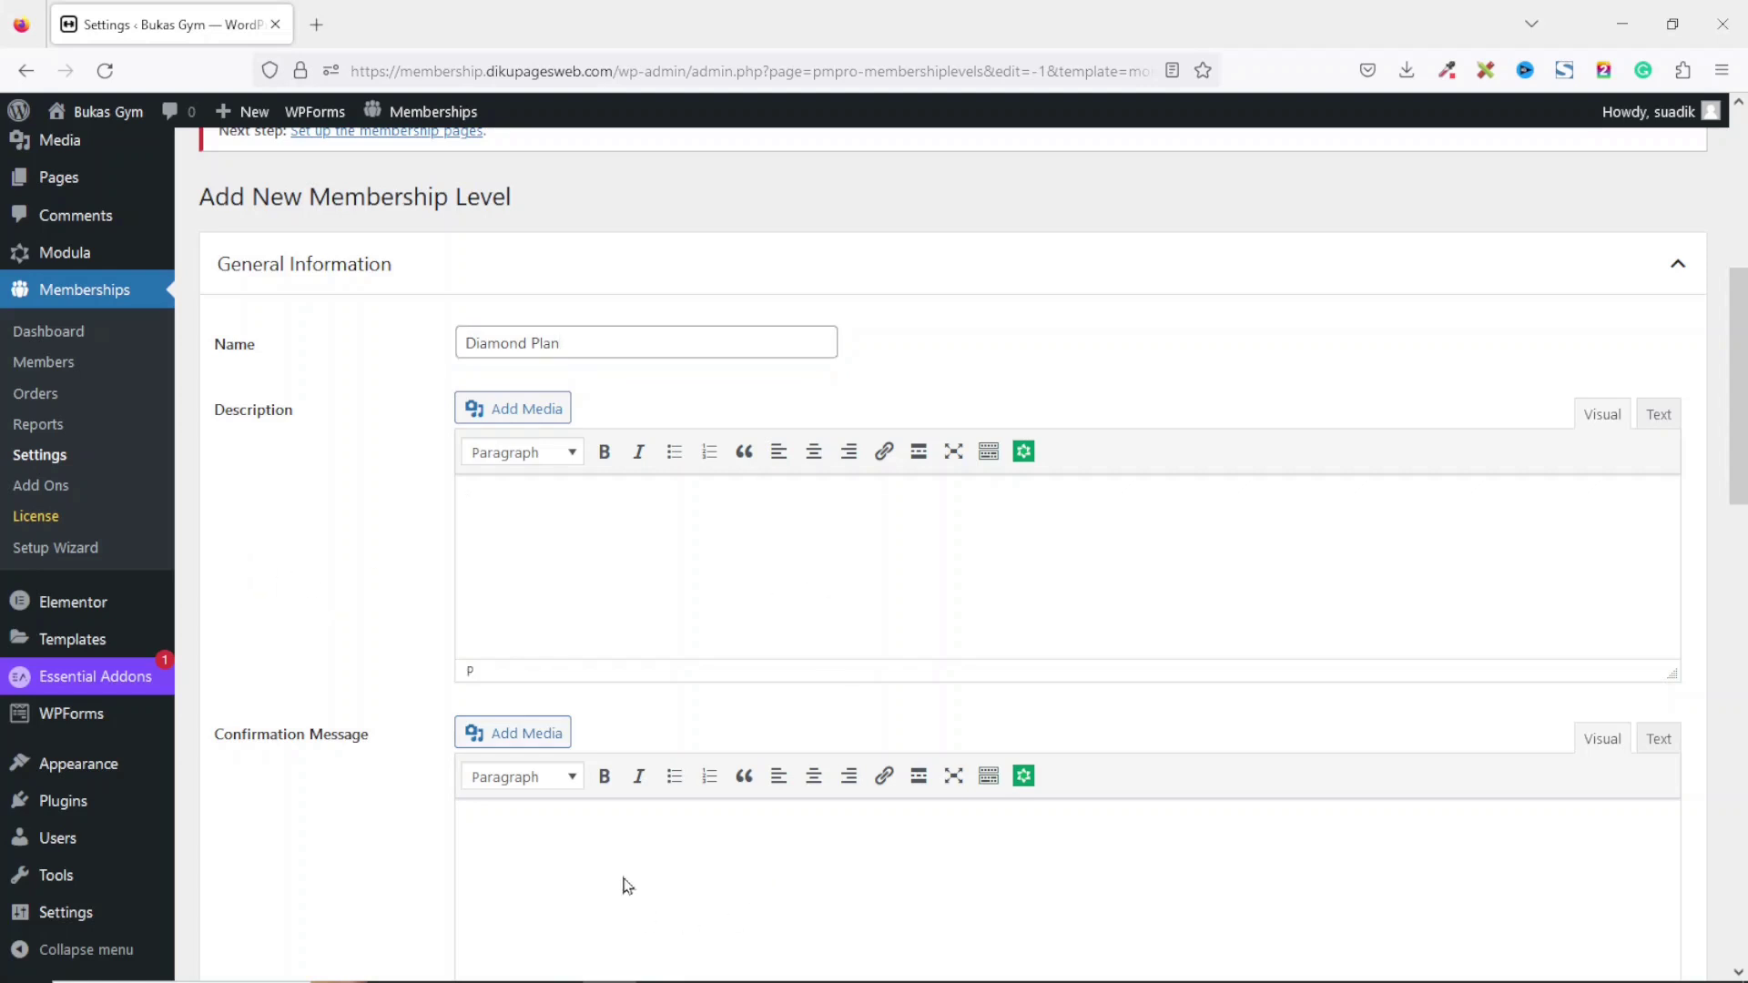
Step: Set both the initial payment and the recurring billing amount of the Diamond Plan to 499
scroll(893, 853, "down", 10)
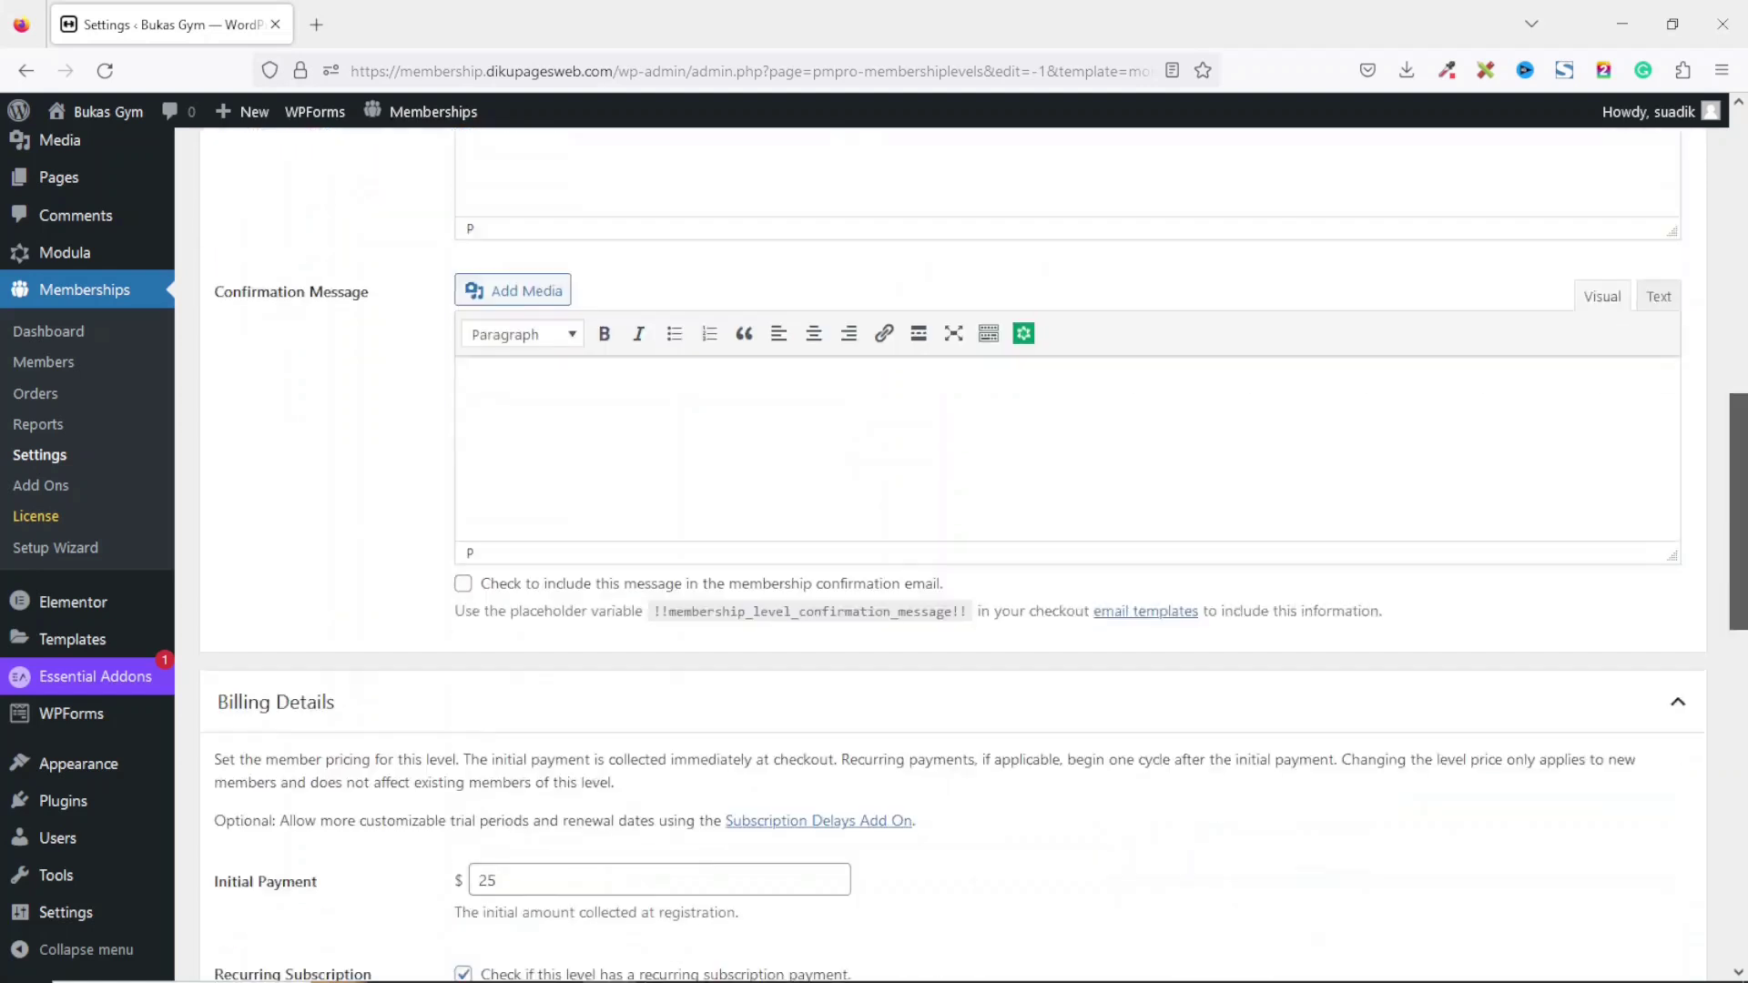
scroll(602, 367, "up", 3)
double_click(602, 367)
type("499")
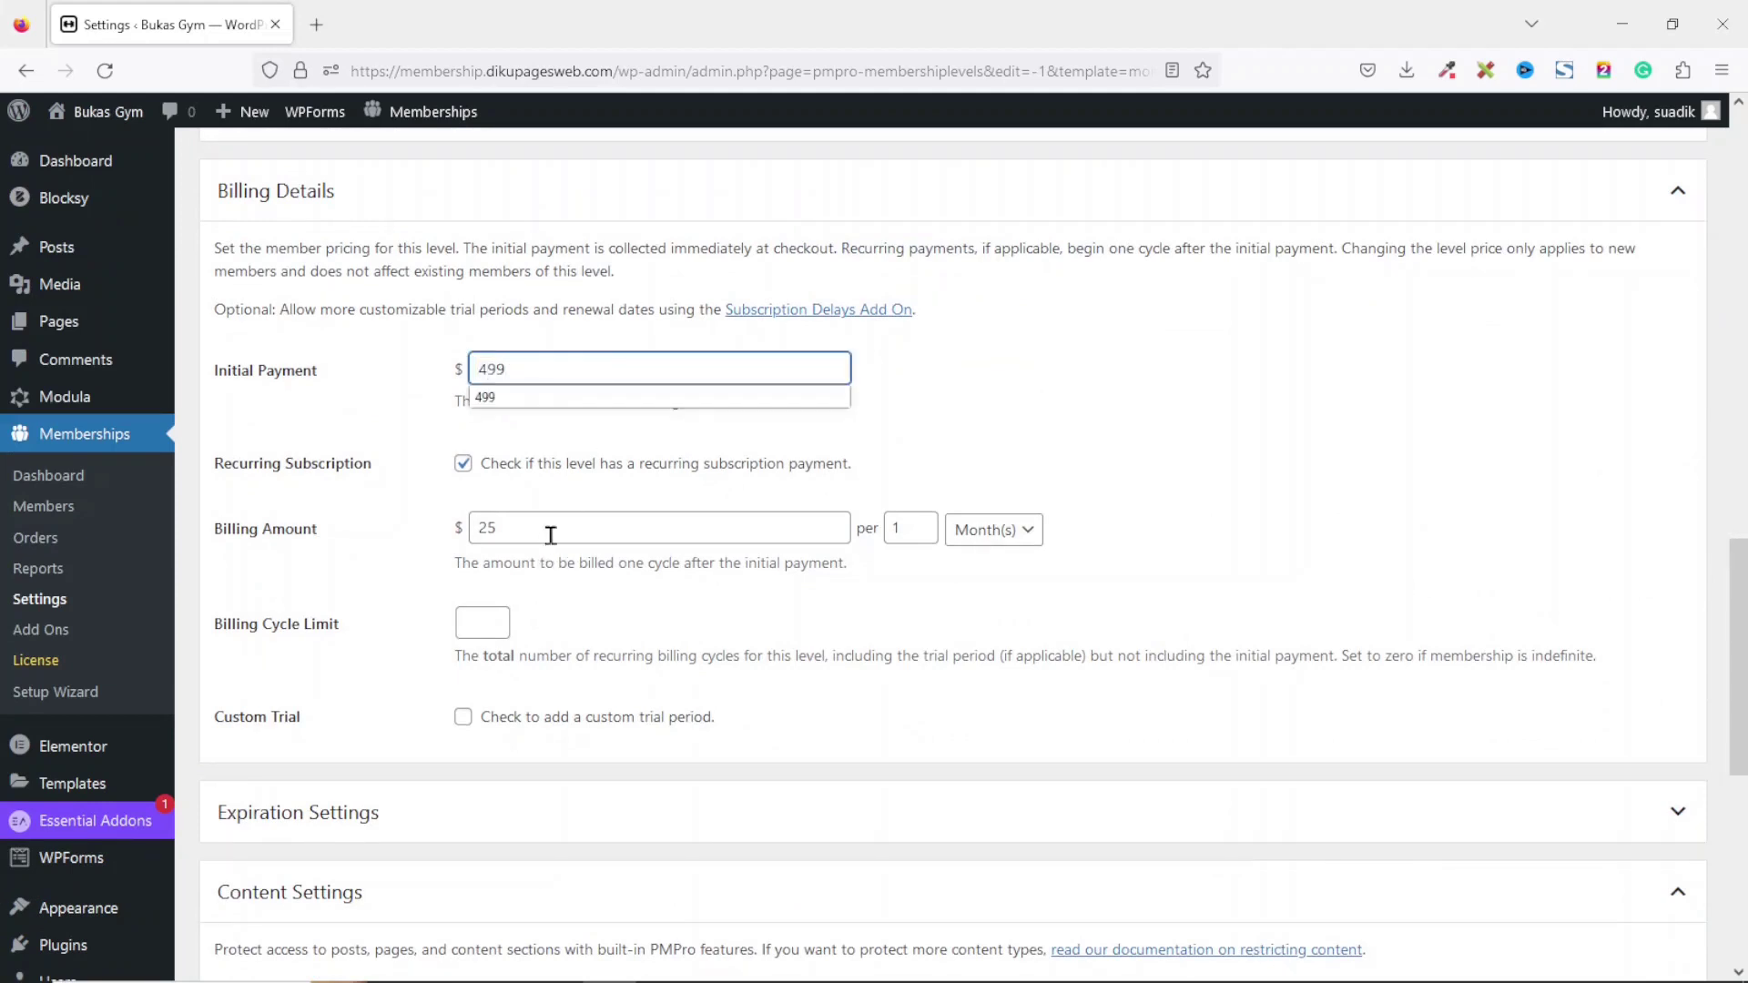
double_click(550, 531)
type("499")
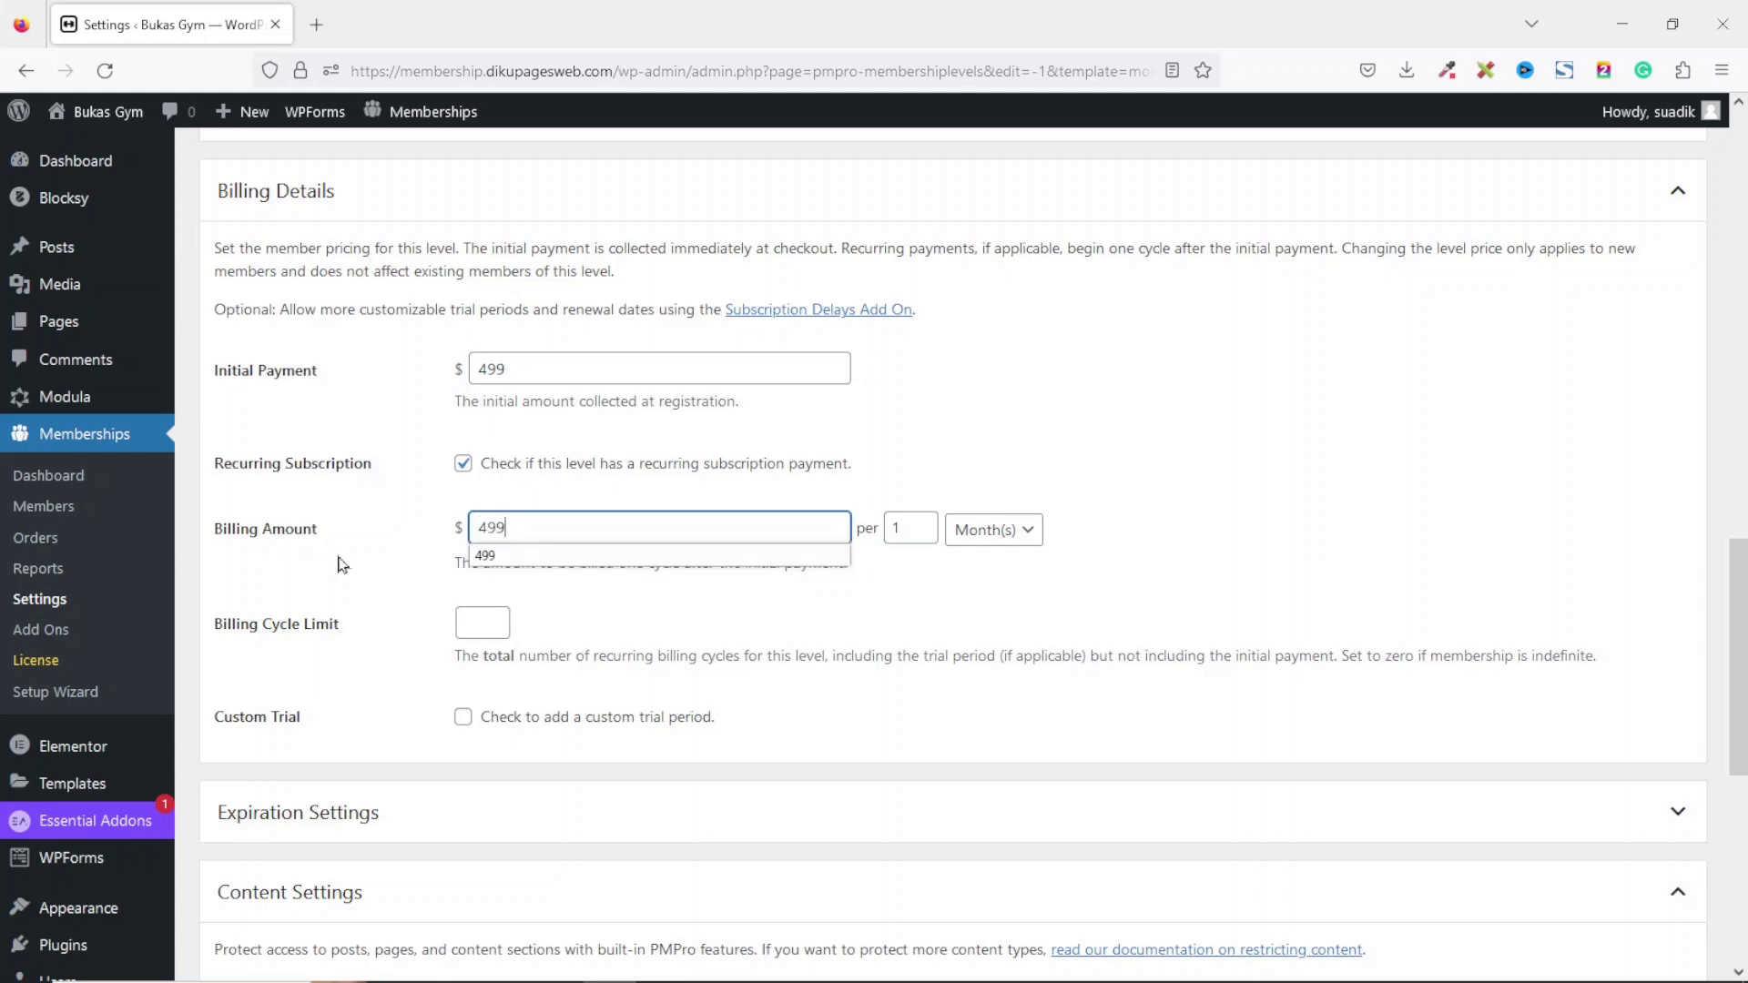
Step: Set the Diamond Plan's billing period to 3 Month(s) and save the level without protecting any categories
double_click(921, 530)
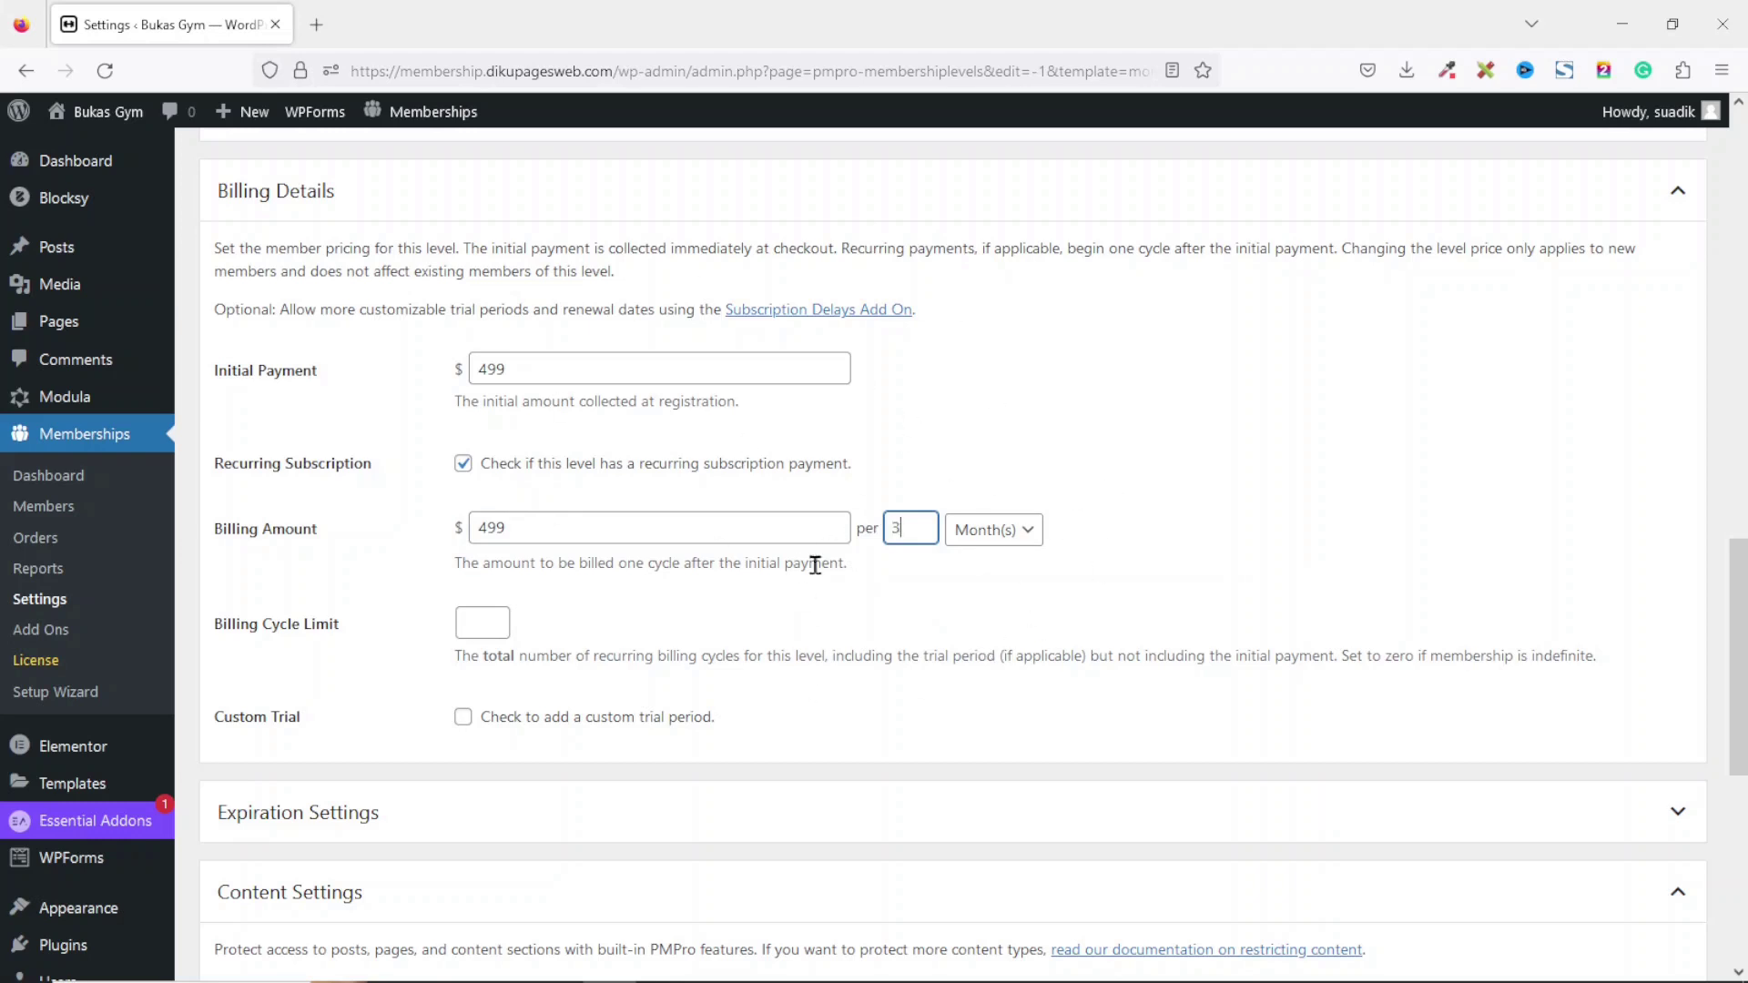
scroll(1202, 492, "down", 7)
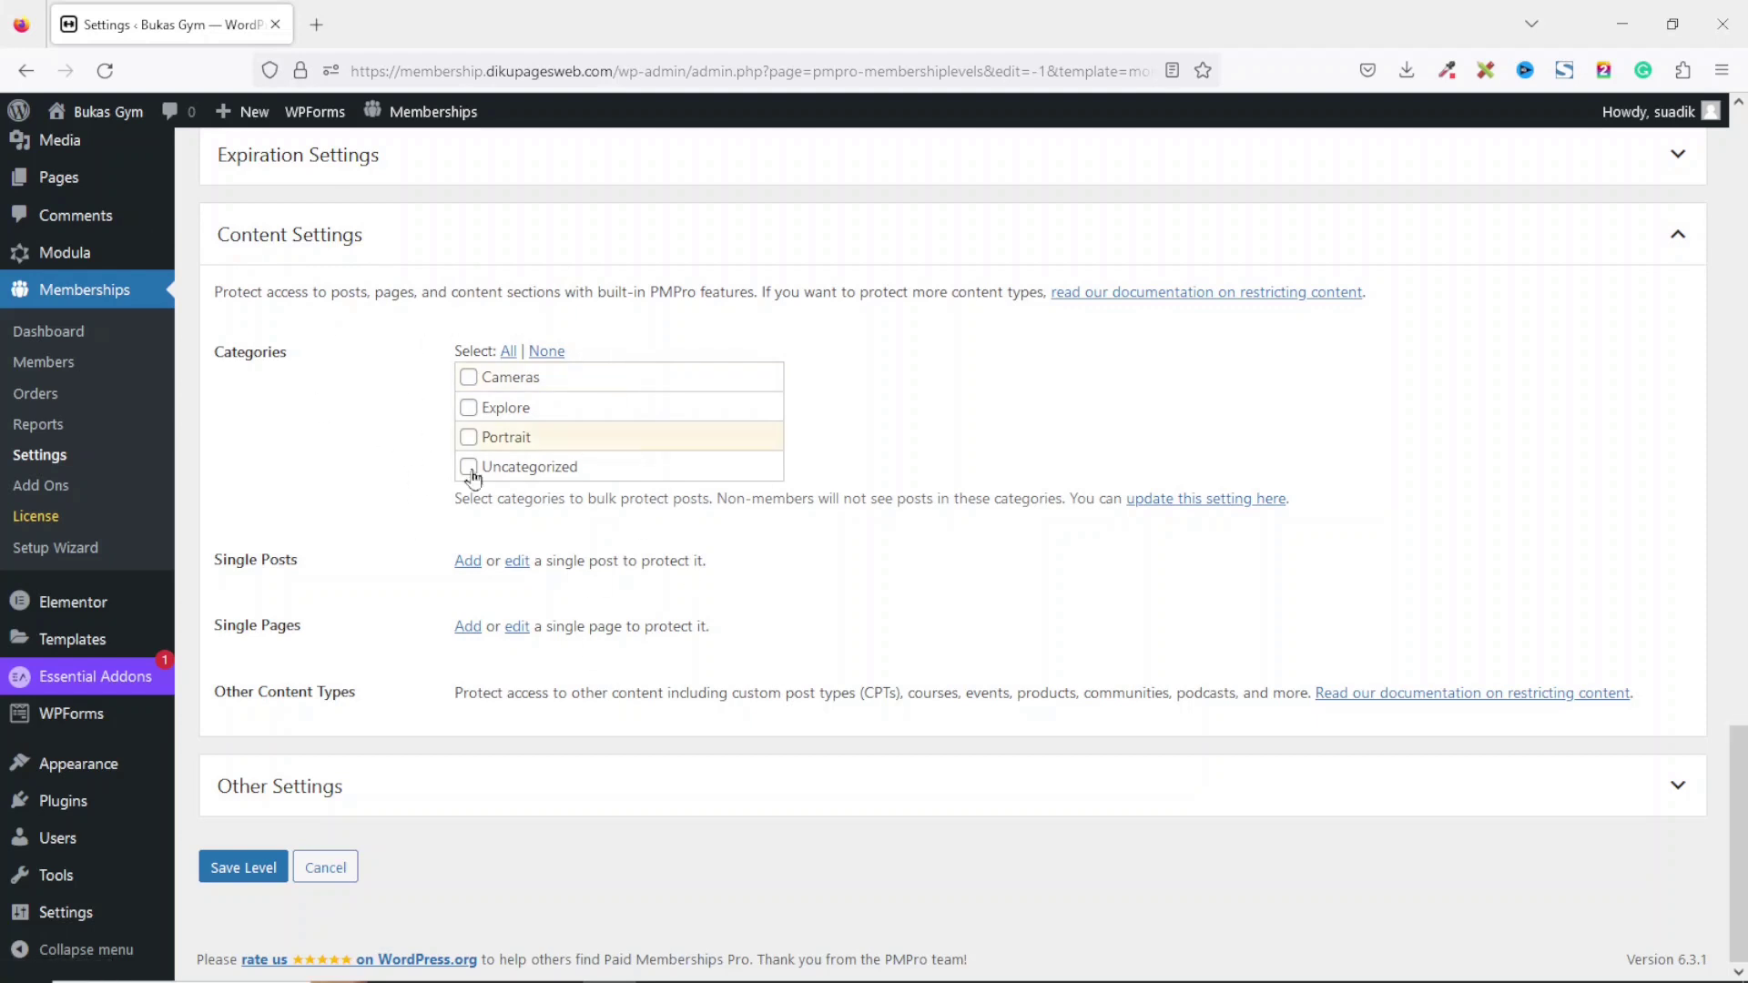
left_click(244, 867)
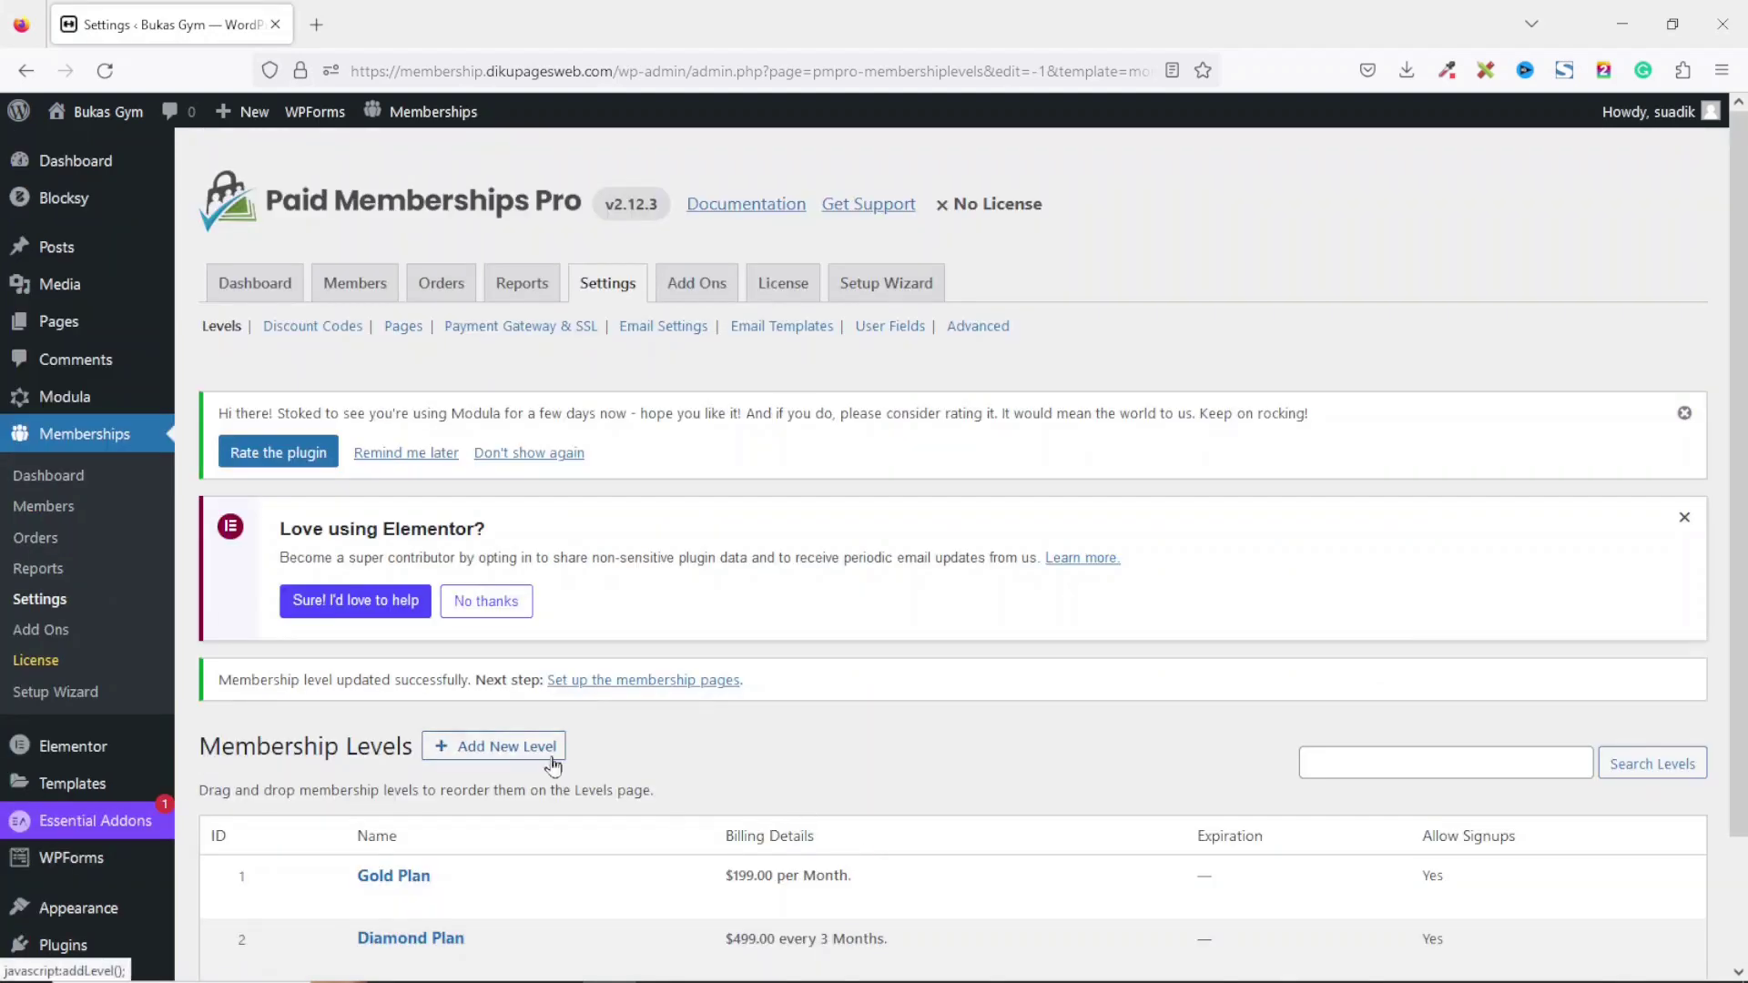
Step: Add a new annual membership level named "Platinum Plan"
left_click(553, 763)
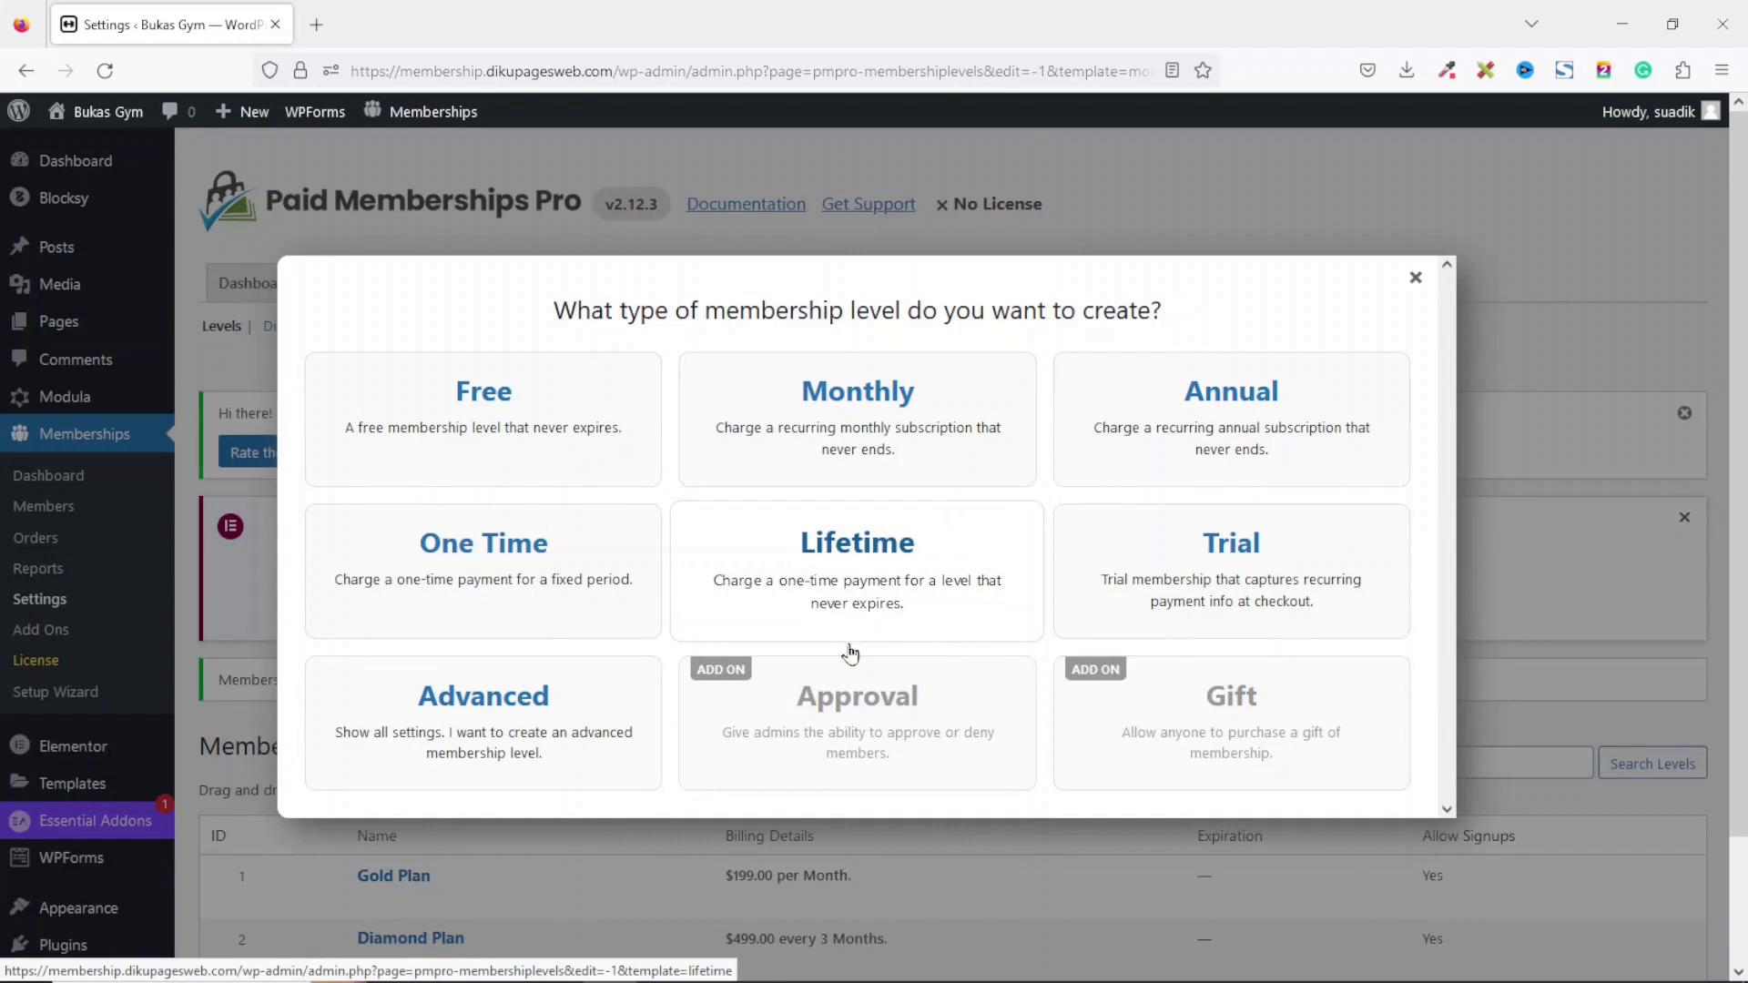
left_click(1232, 428)
left_click_drag(1737, 267, 1737, 388)
left_click(567, 453)
type("Pla")
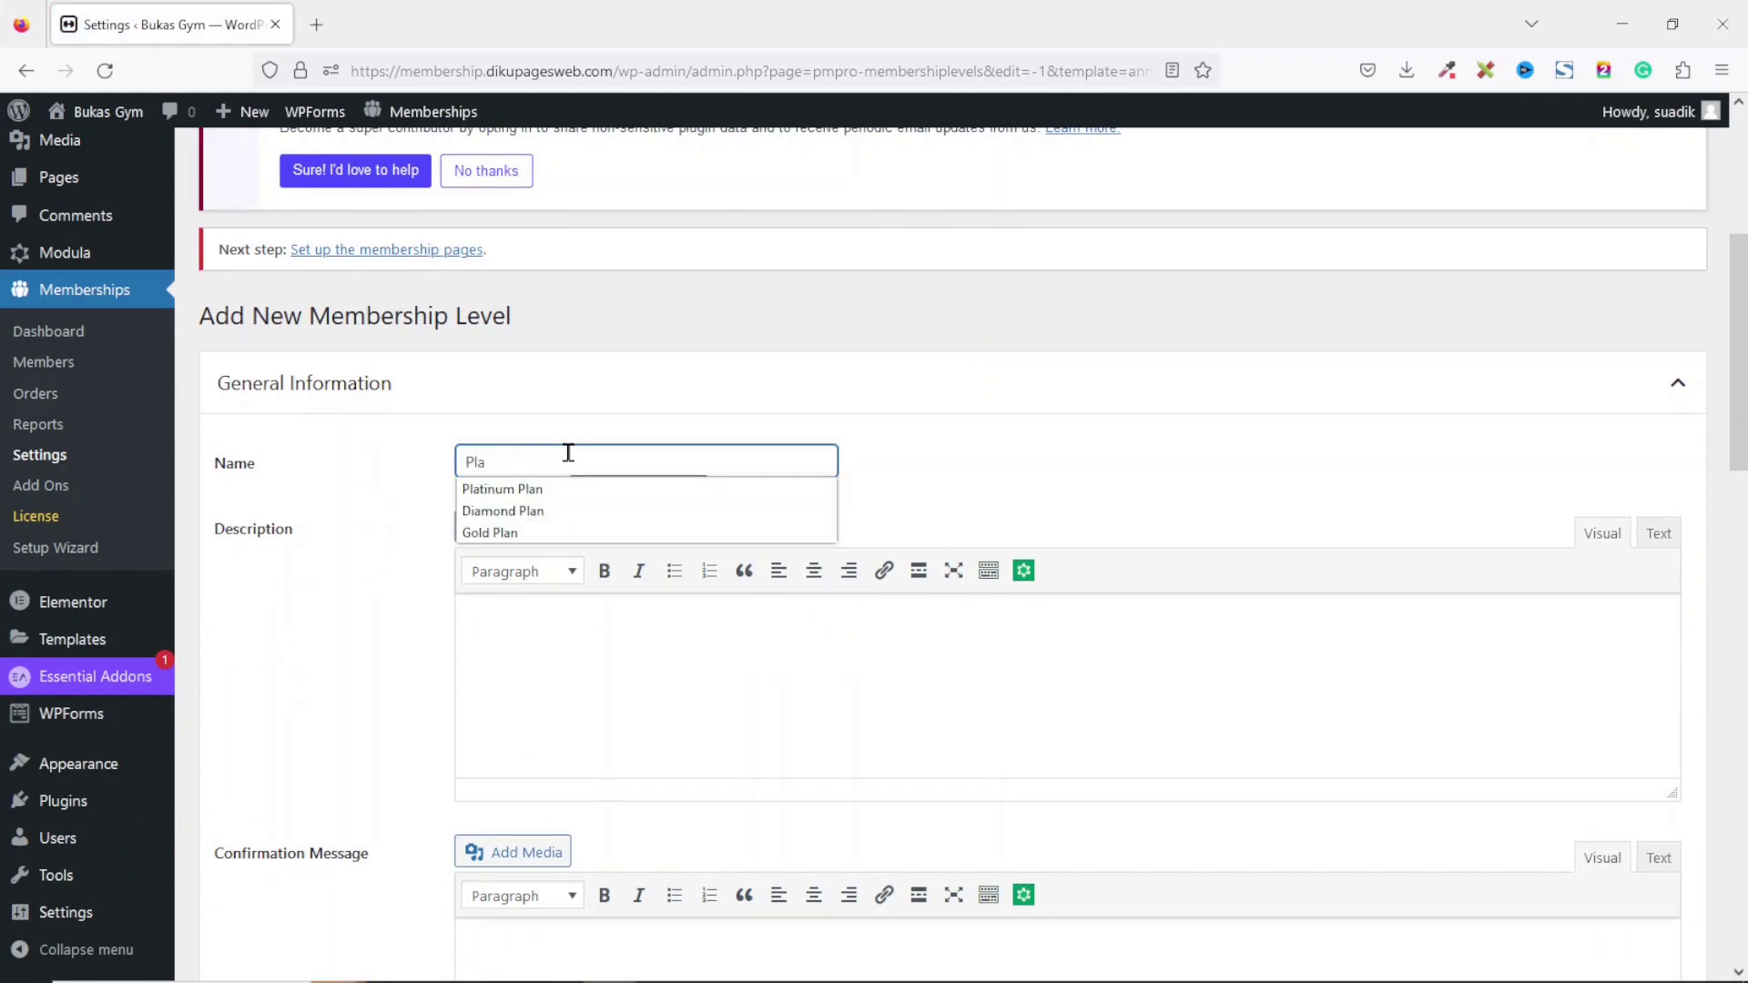
left_click(507, 489)
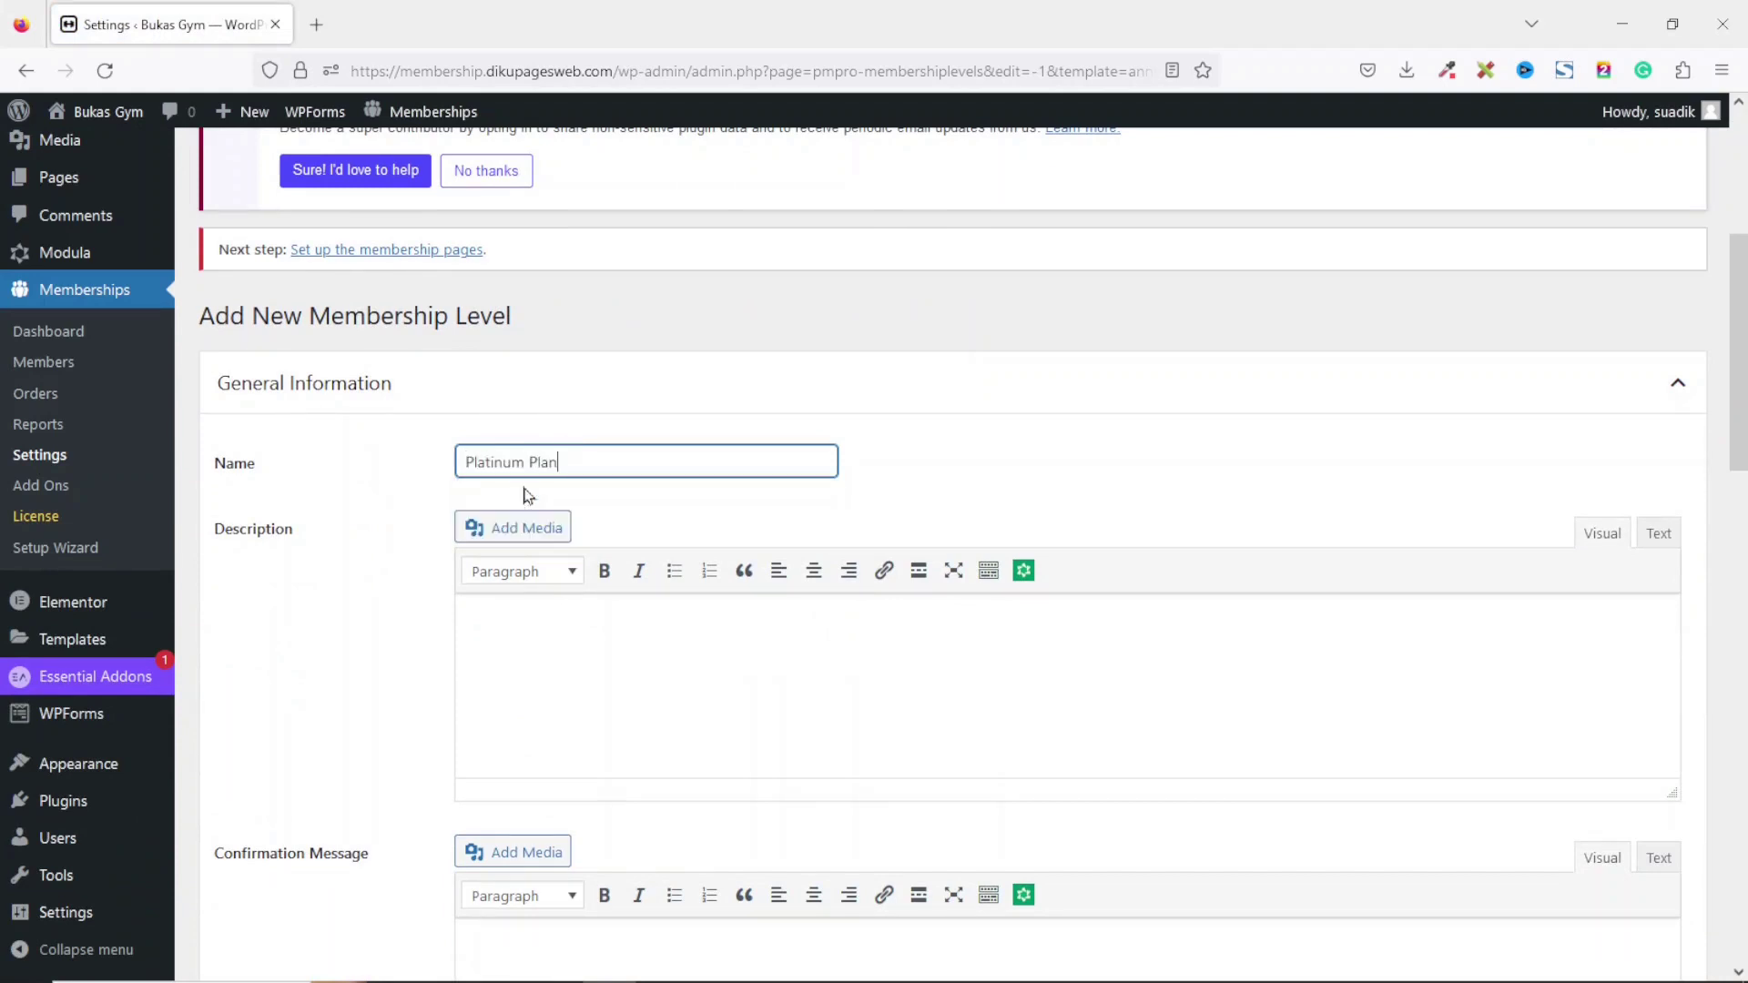
Step: Set both the initial payment and the yearly billing amount of the Platinum Plan to 1049
scroll(1744, 461, "down", 5)
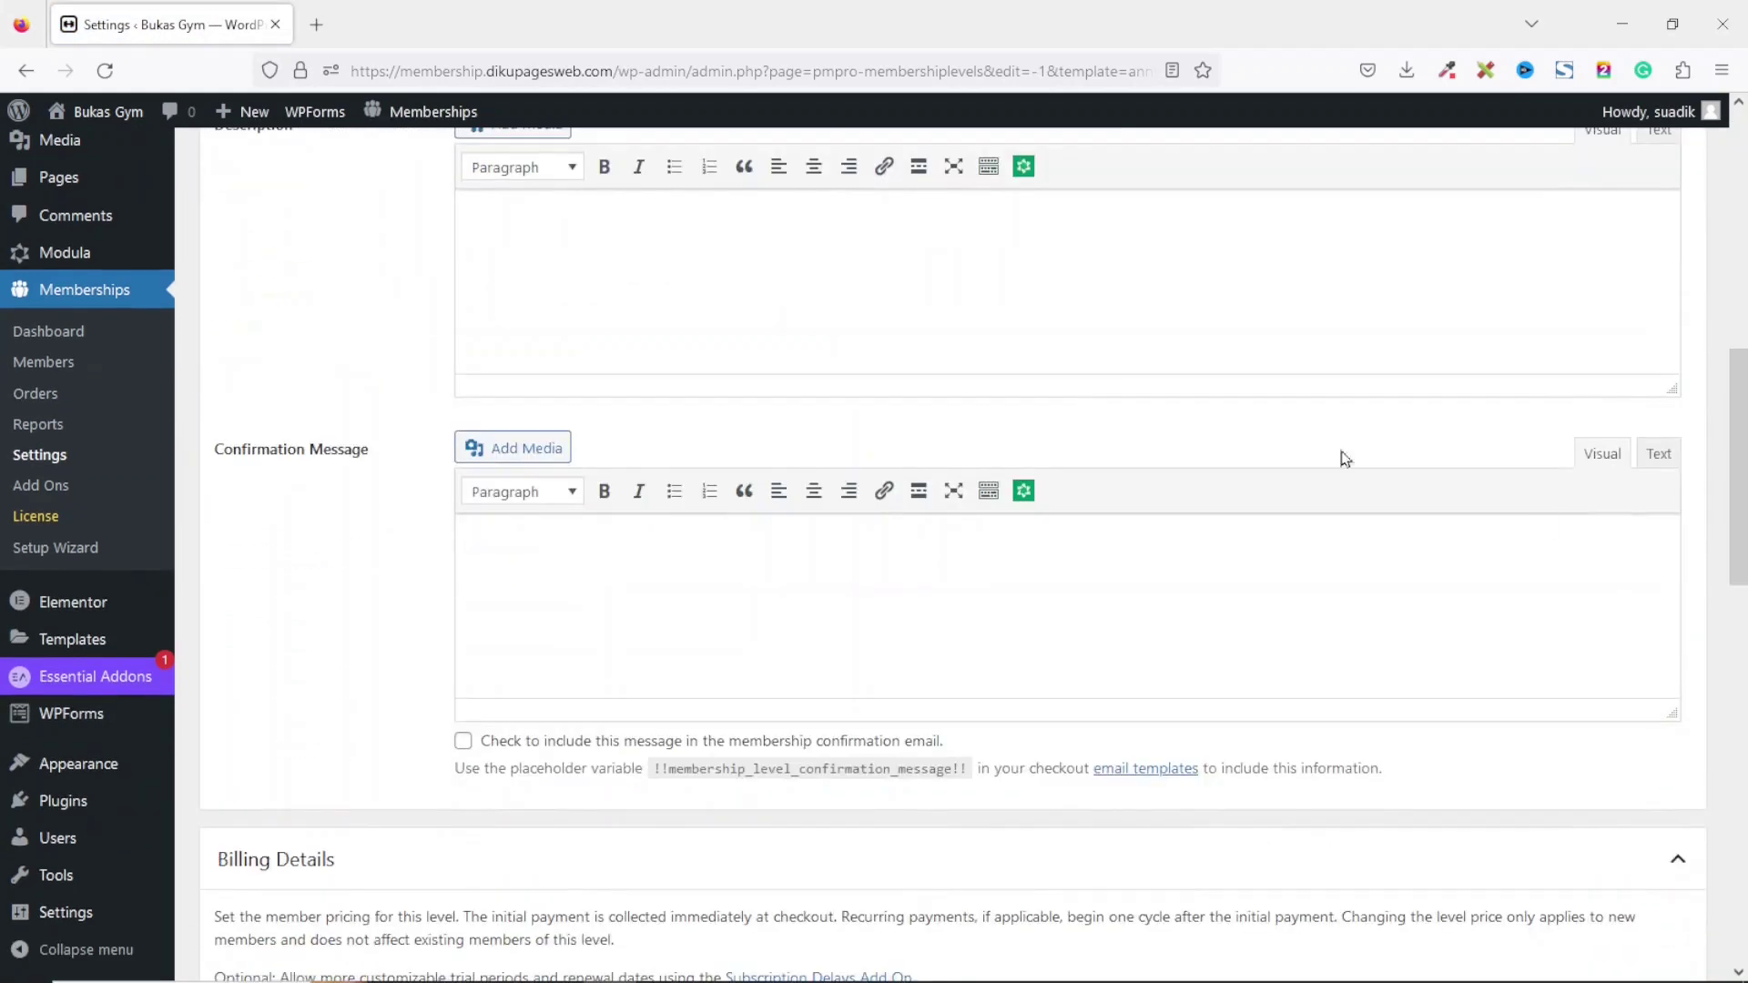
left_click(691, 604)
left_click_drag(1741, 442, 1744, 607)
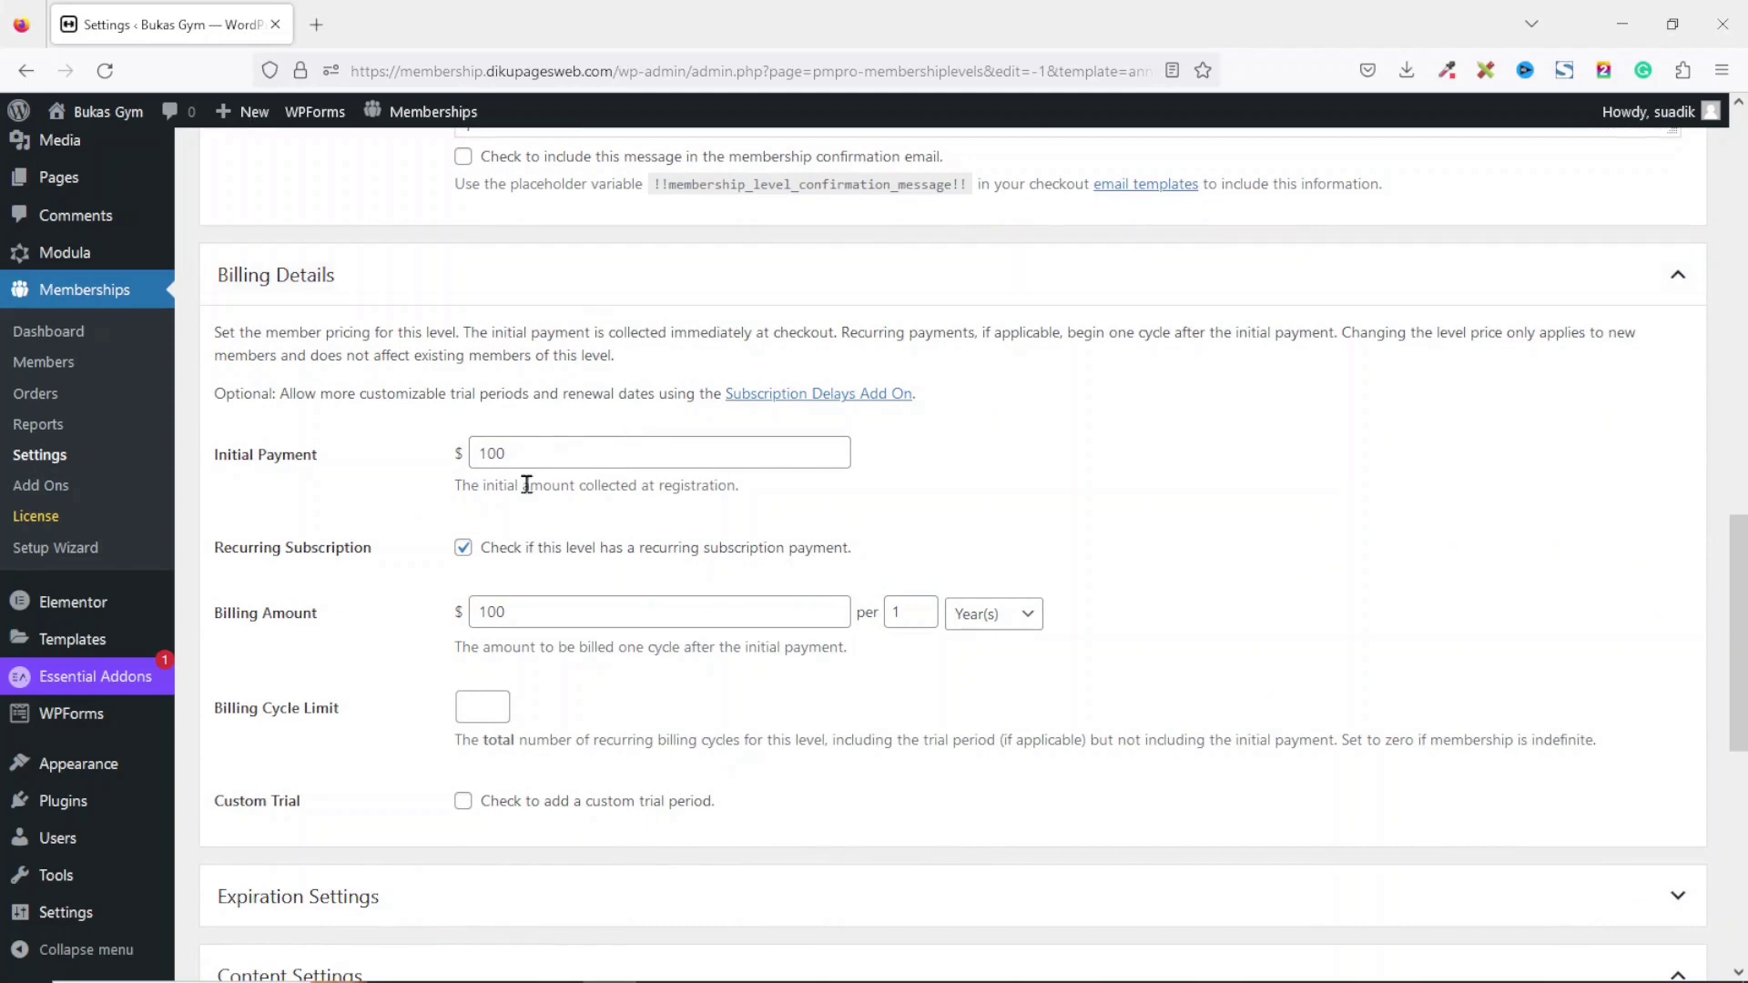
left_click_drag(565, 453, 438, 437)
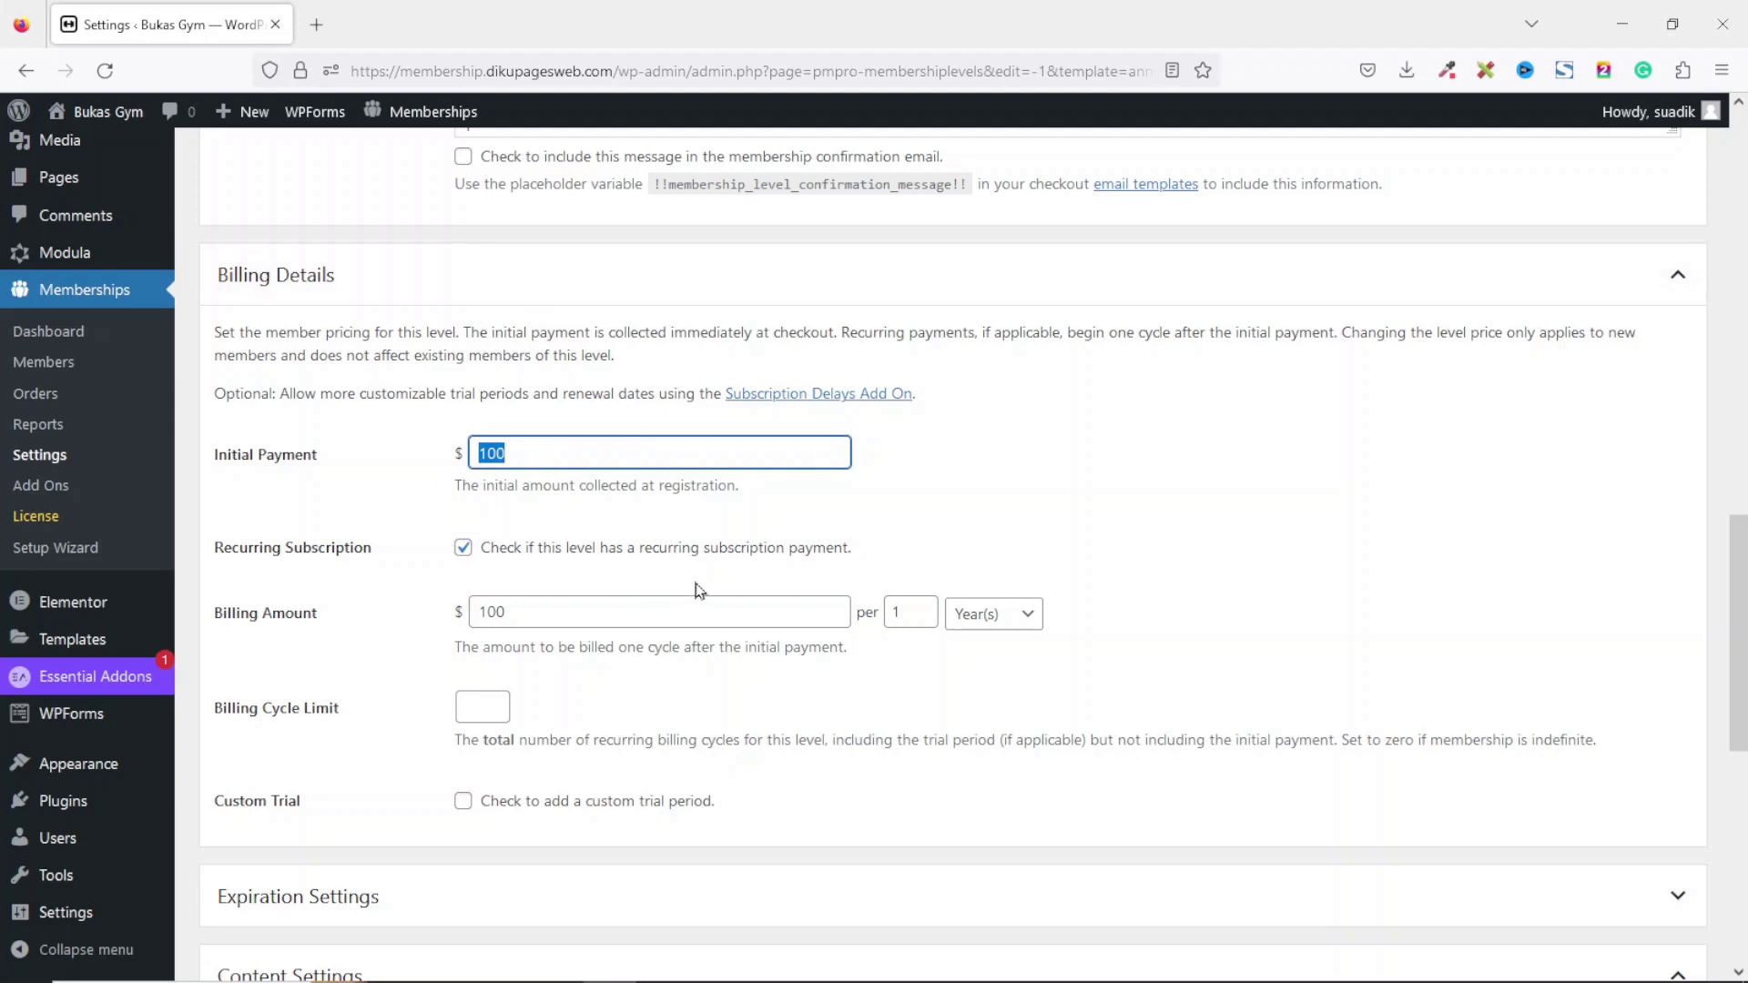
double_click(911, 611)
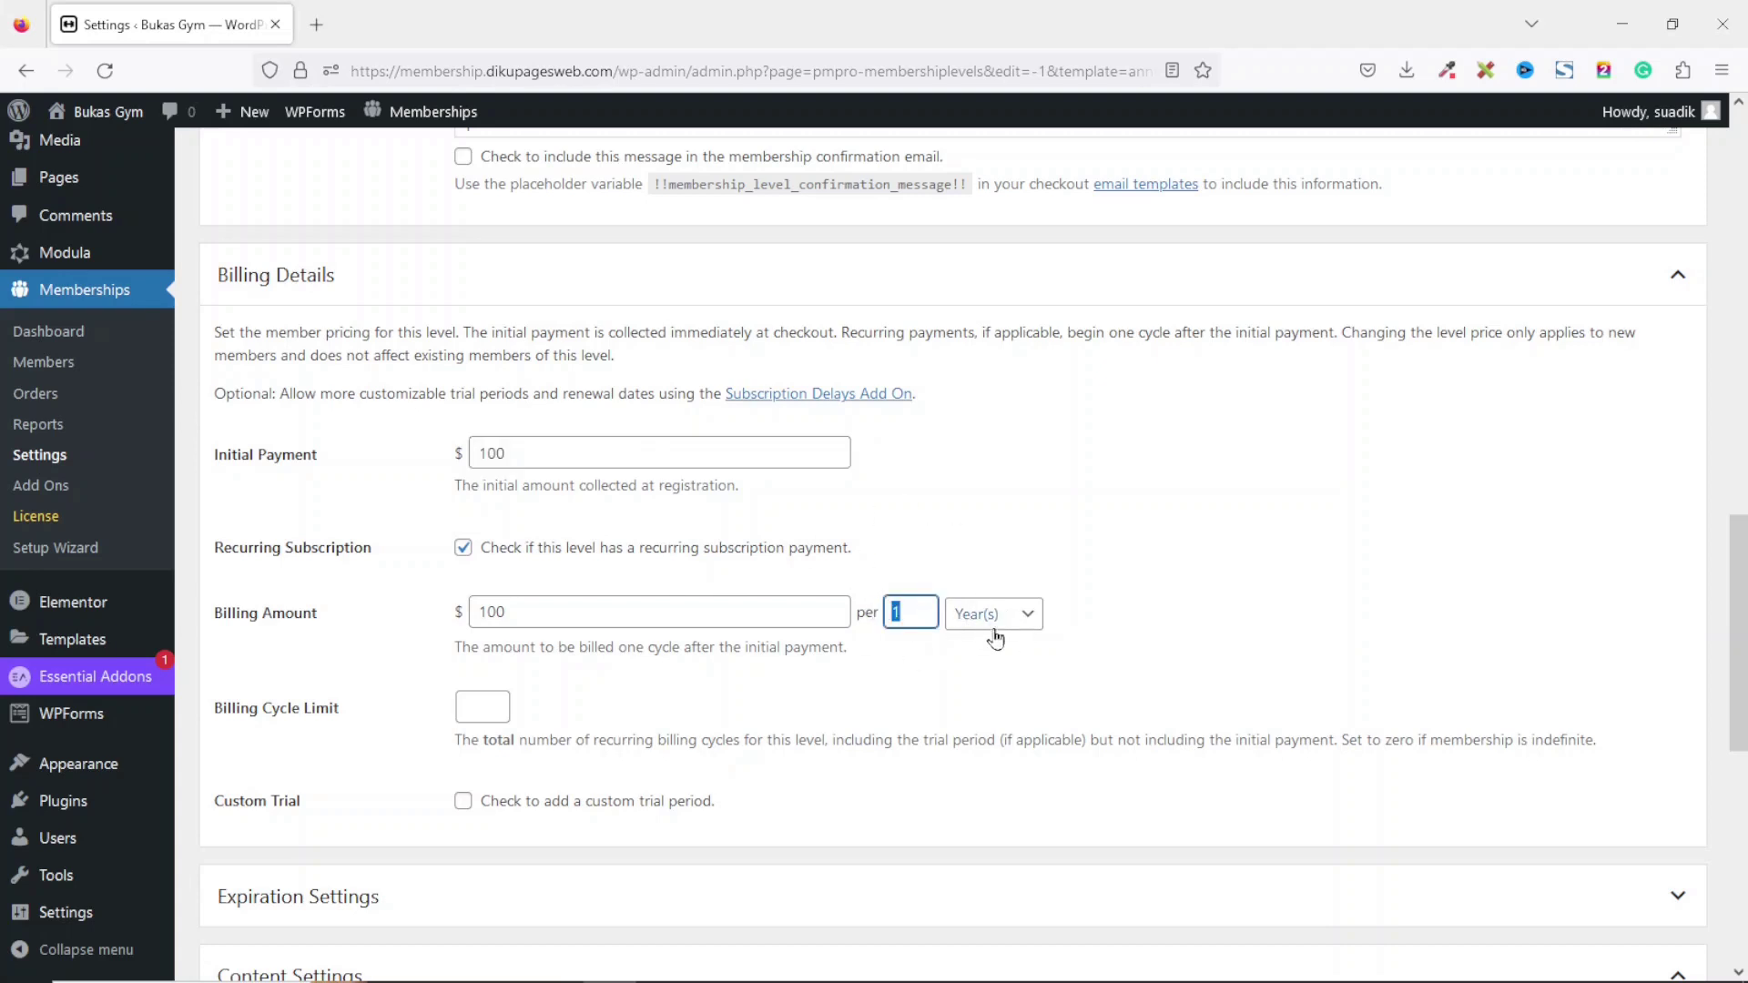
double_click(620, 453)
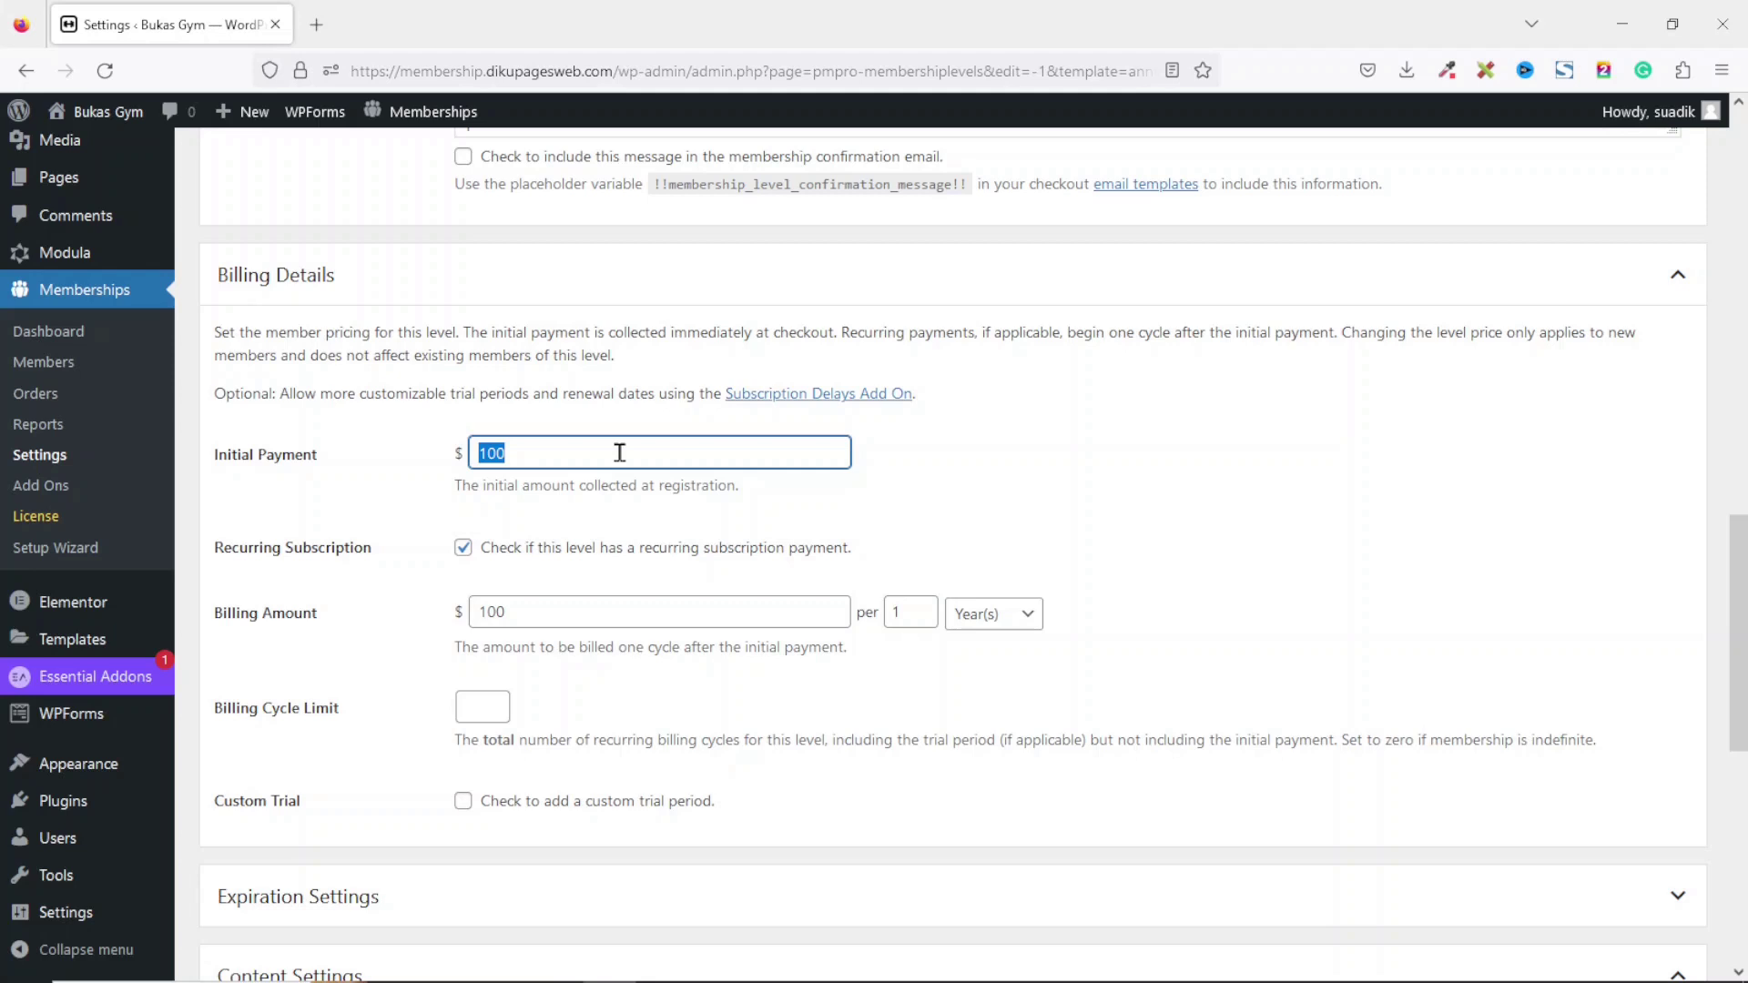
type("1049")
double_click(569, 621)
type("1049")
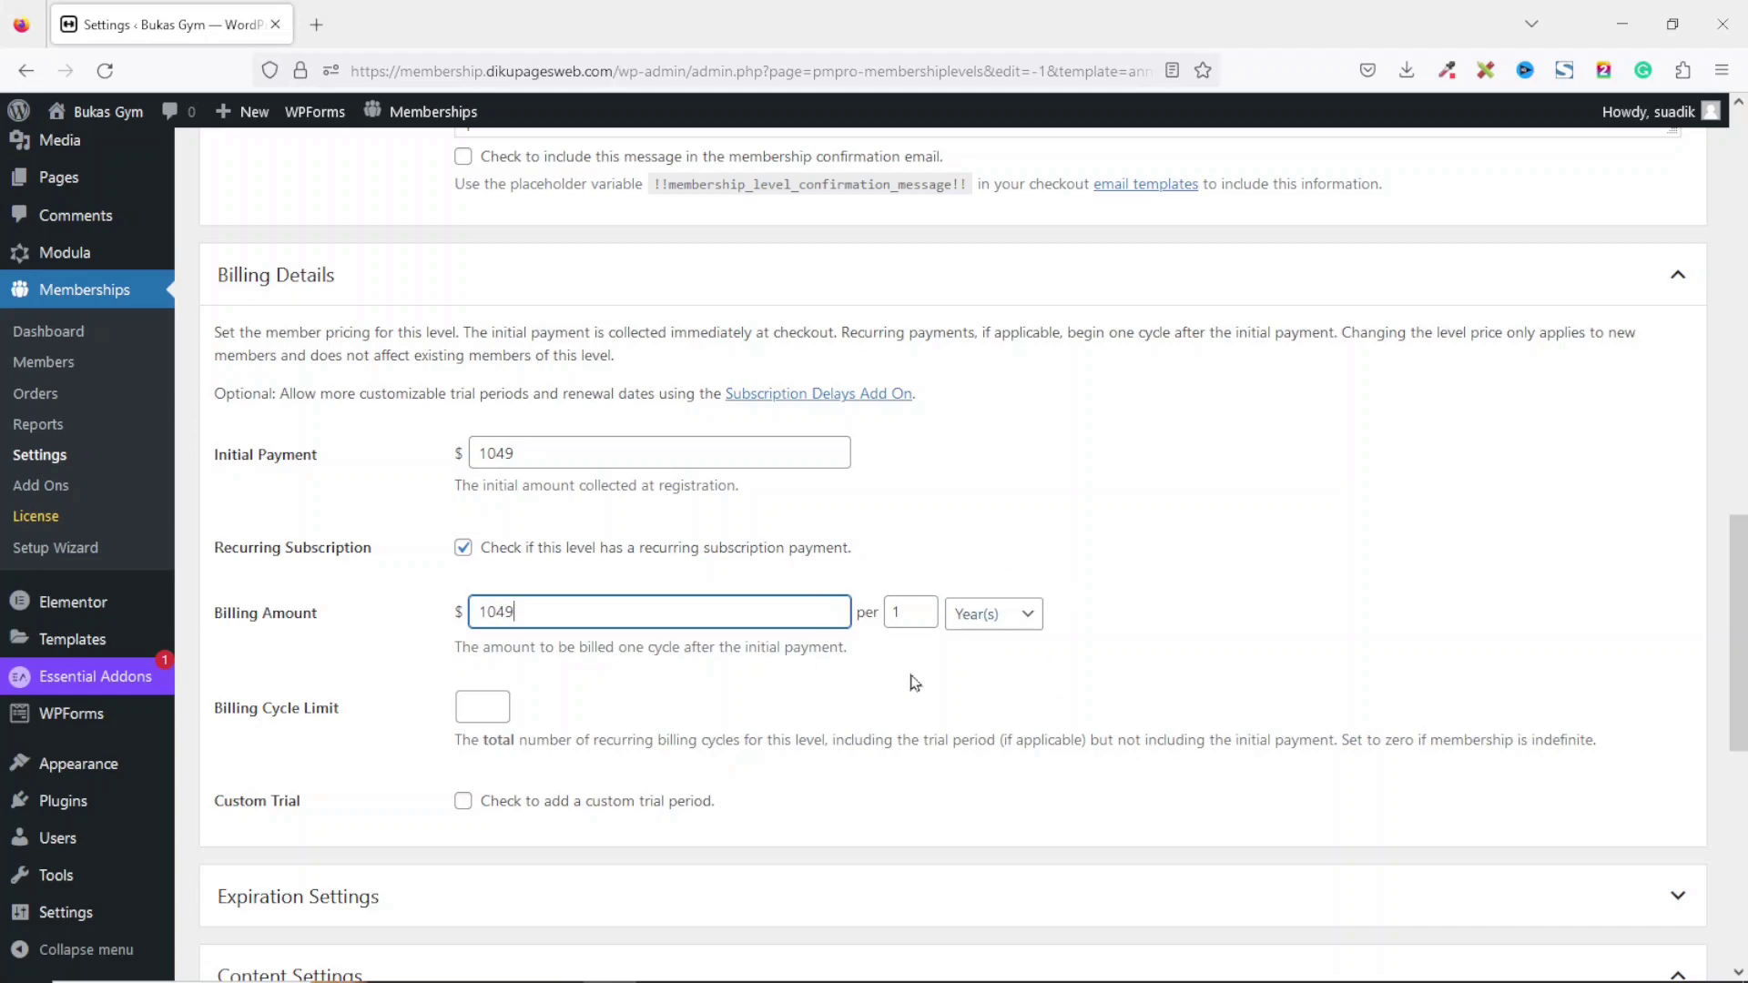
Step: Save the Platinum Plan without protecting any categories and review the list of membership levels
scroll(1736, 629, "down", 6)
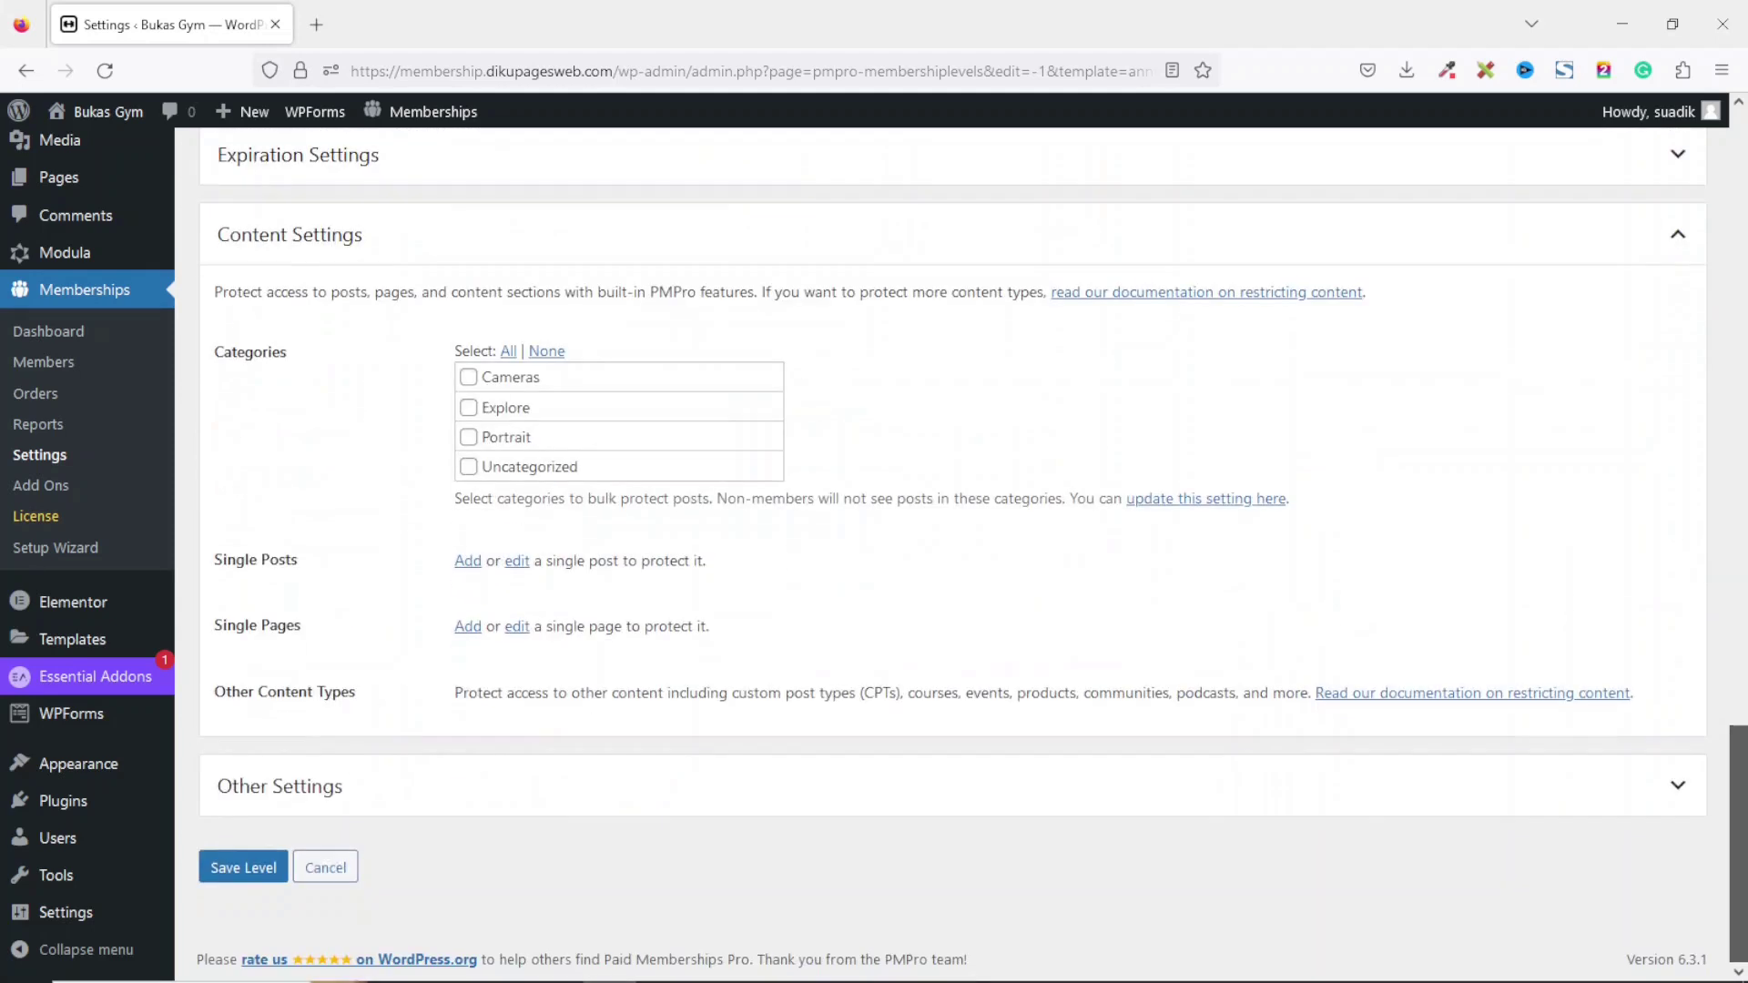
left_click(239, 867)
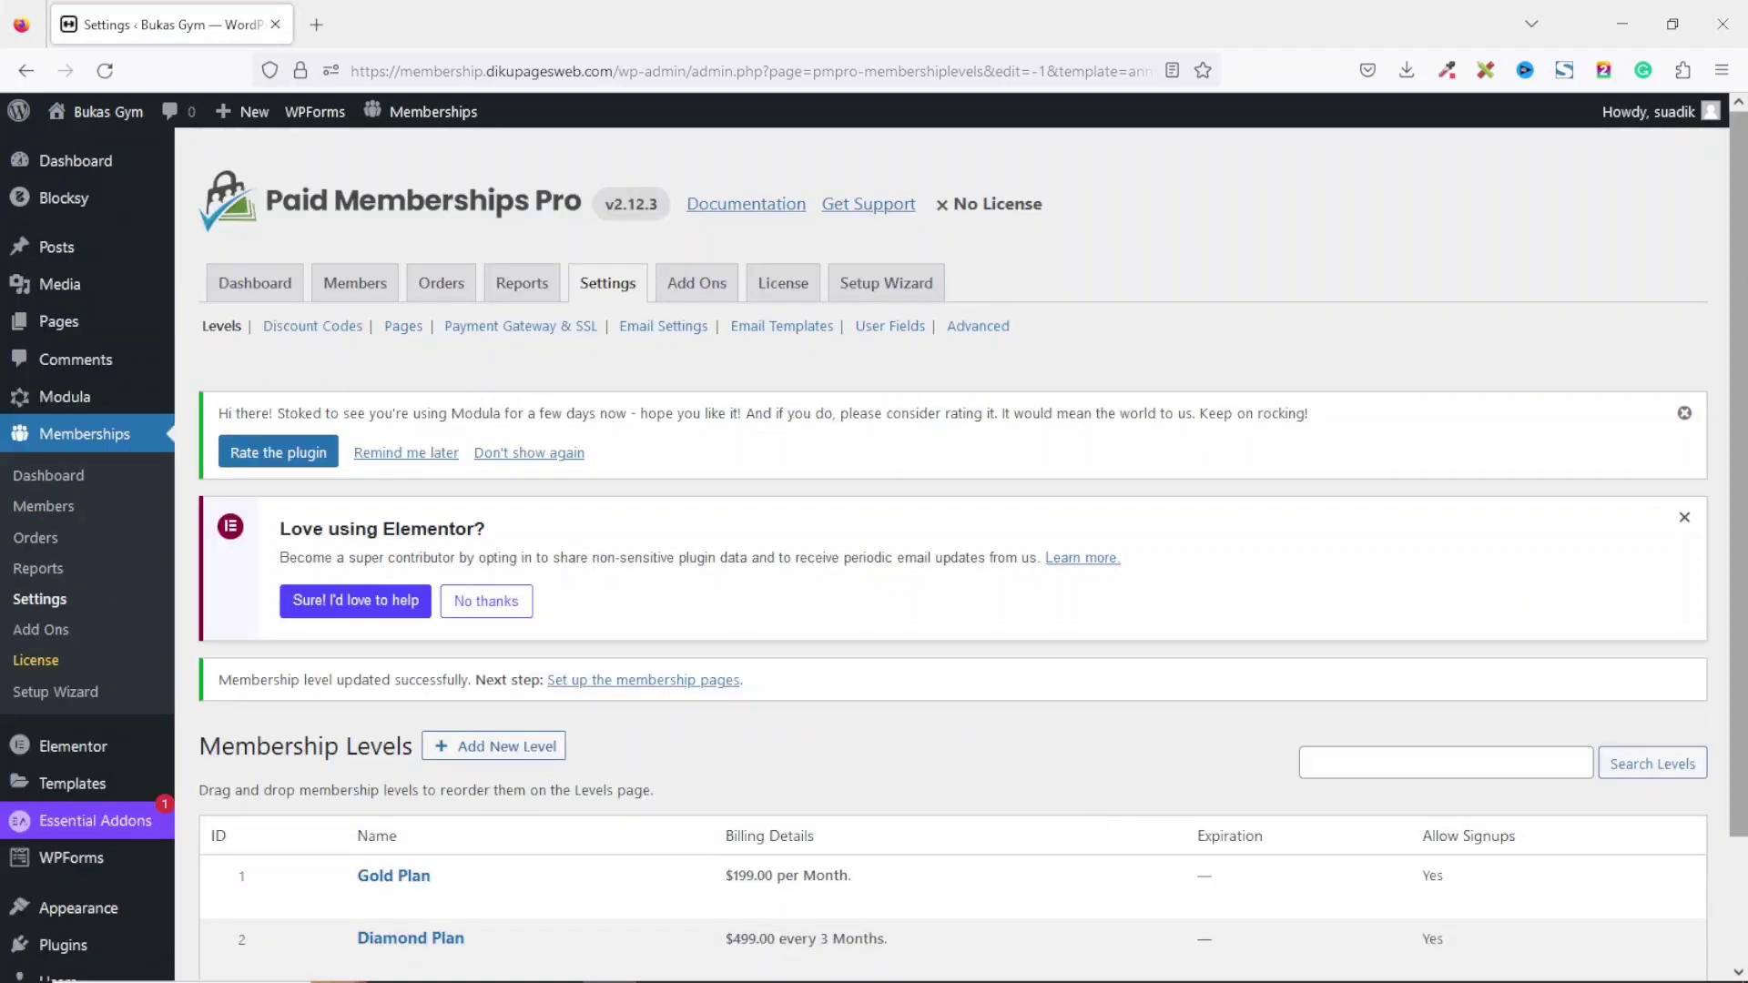
scroll(1742, 368, "down", 2)
scroll(1742, 369, "down", 1)
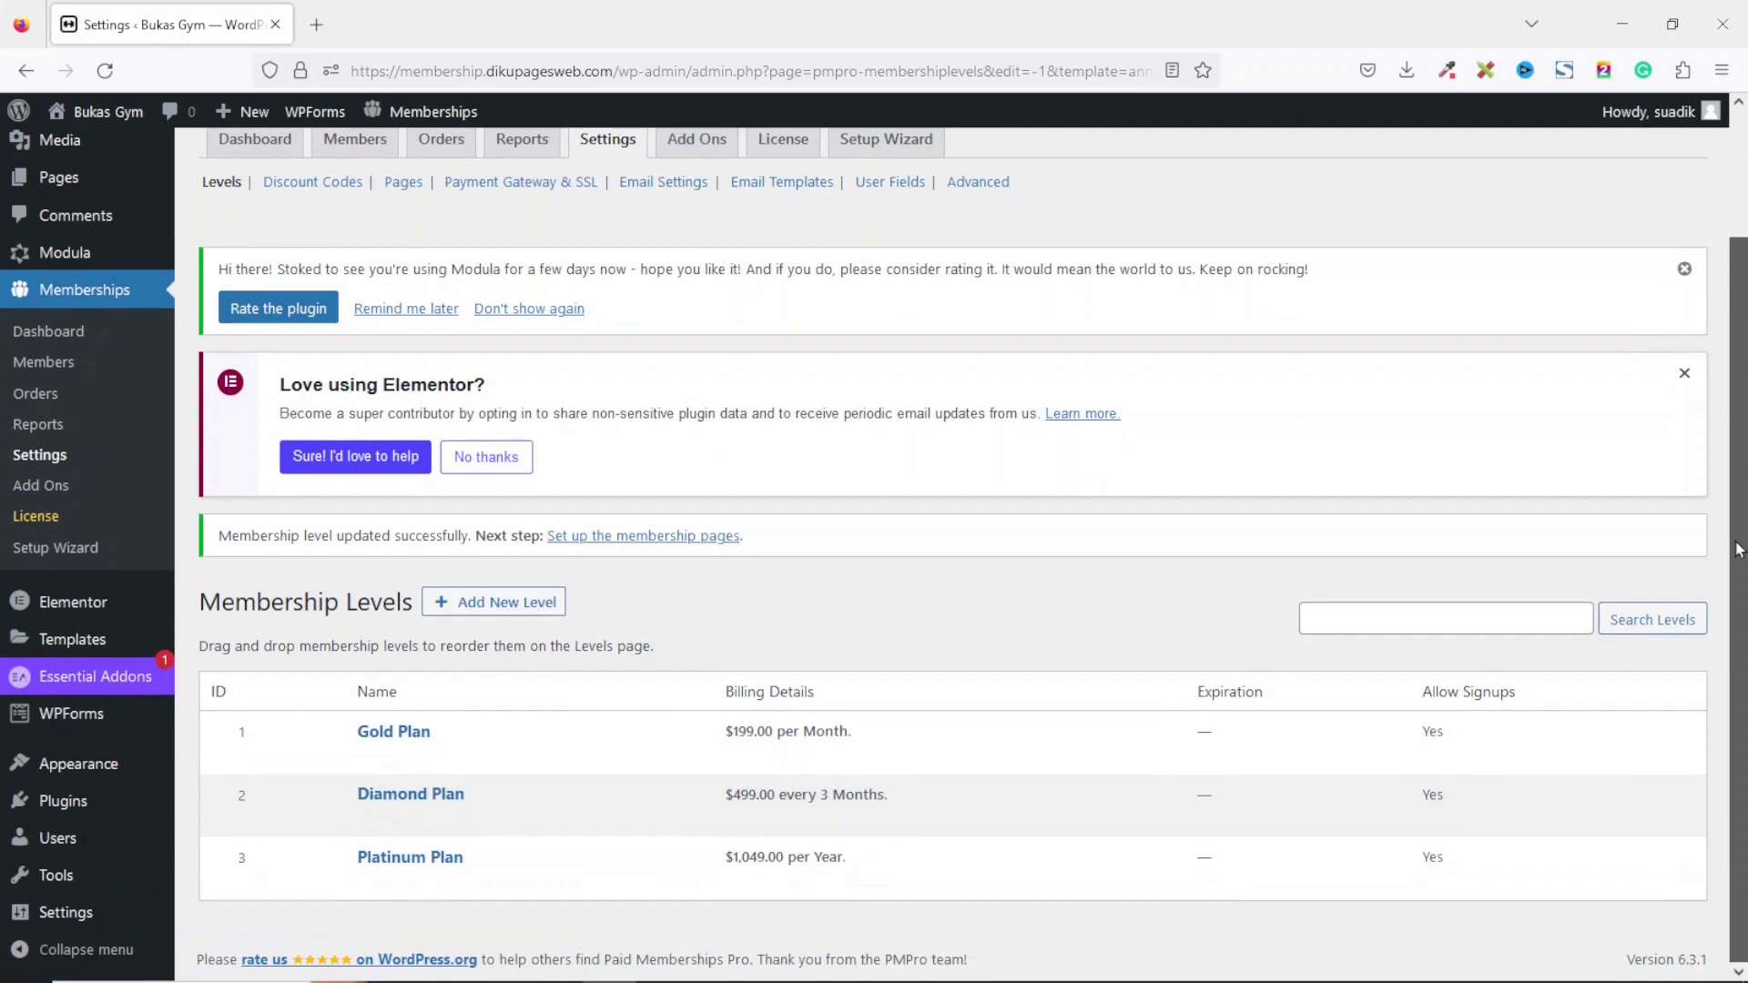
scroll(562, 468, "up", 3)
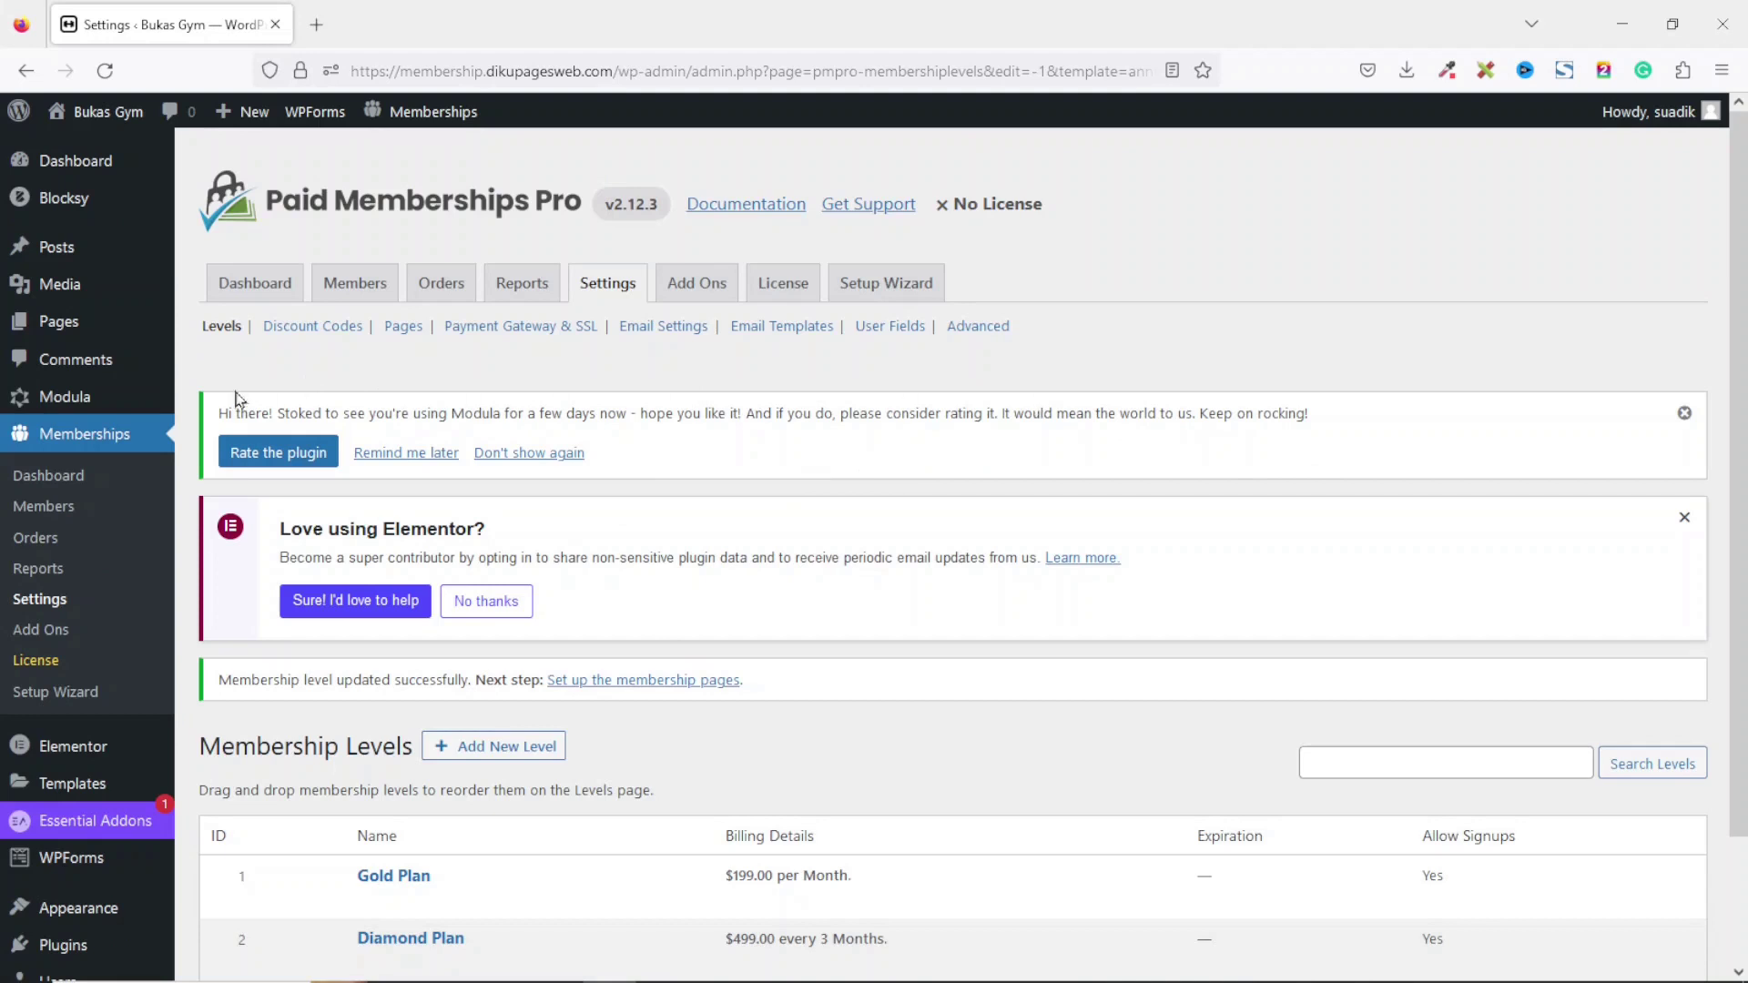
Step: Create a new discount code in the membership settings with the code "GYM20"
left_click(311, 331)
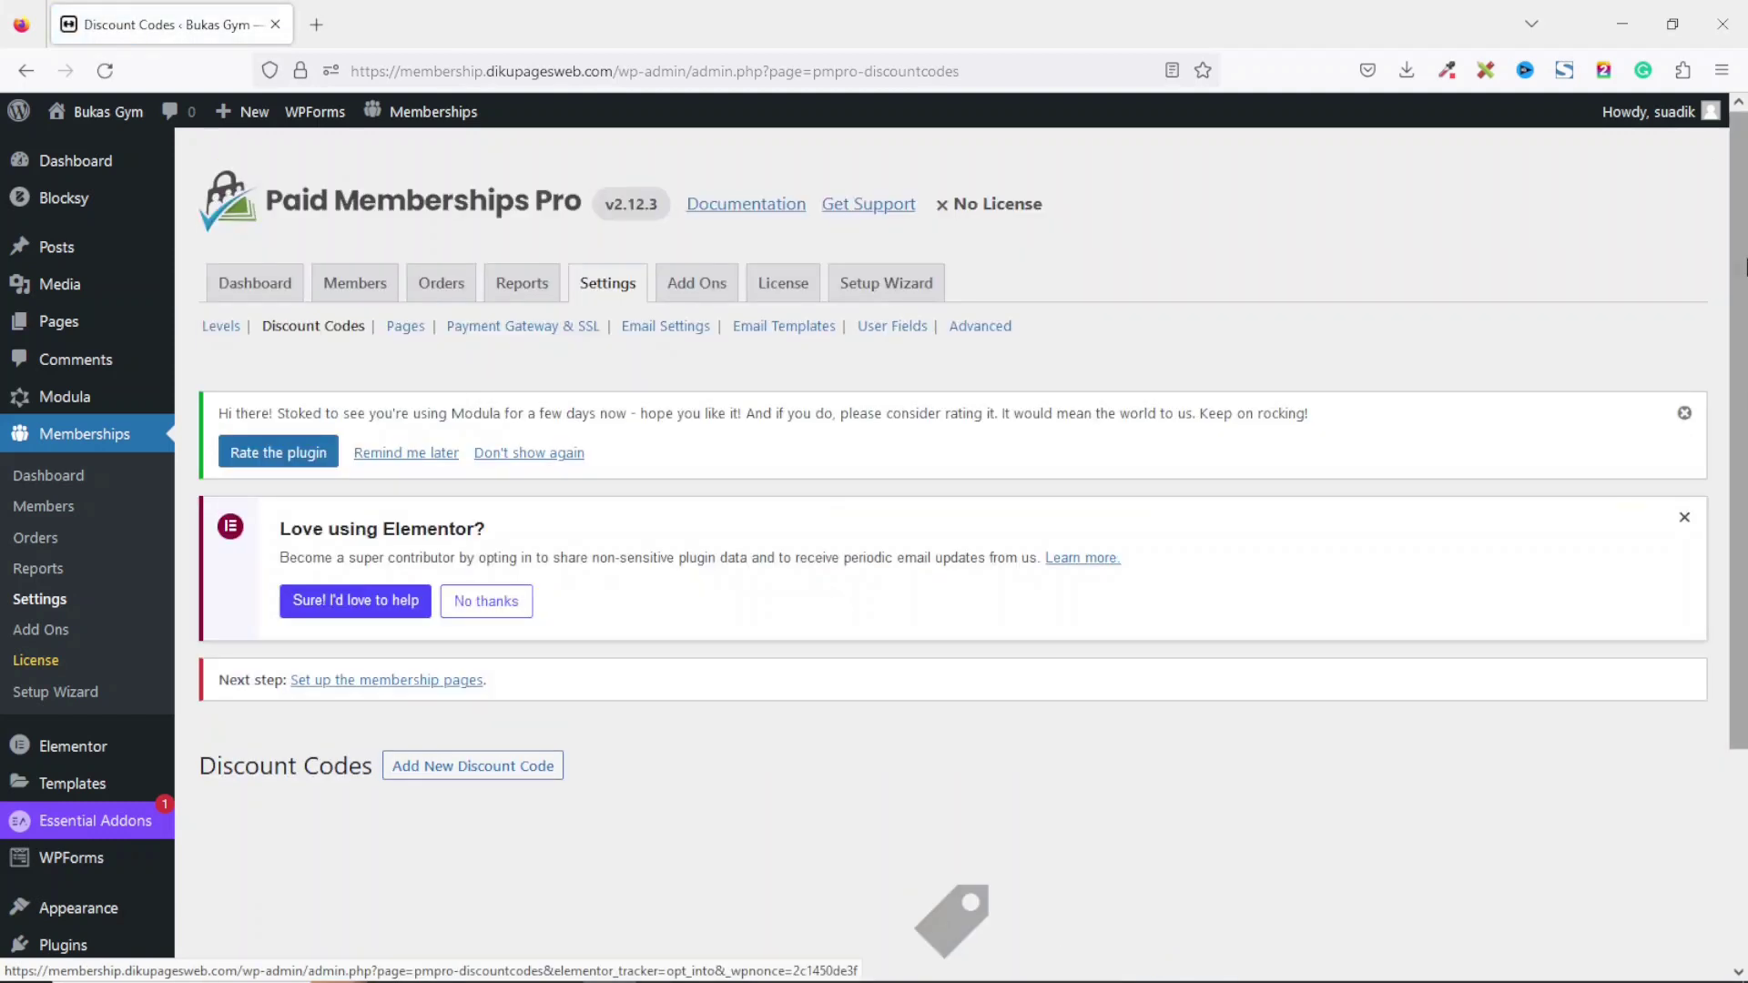
scroll(1589, 499, "down", 3)
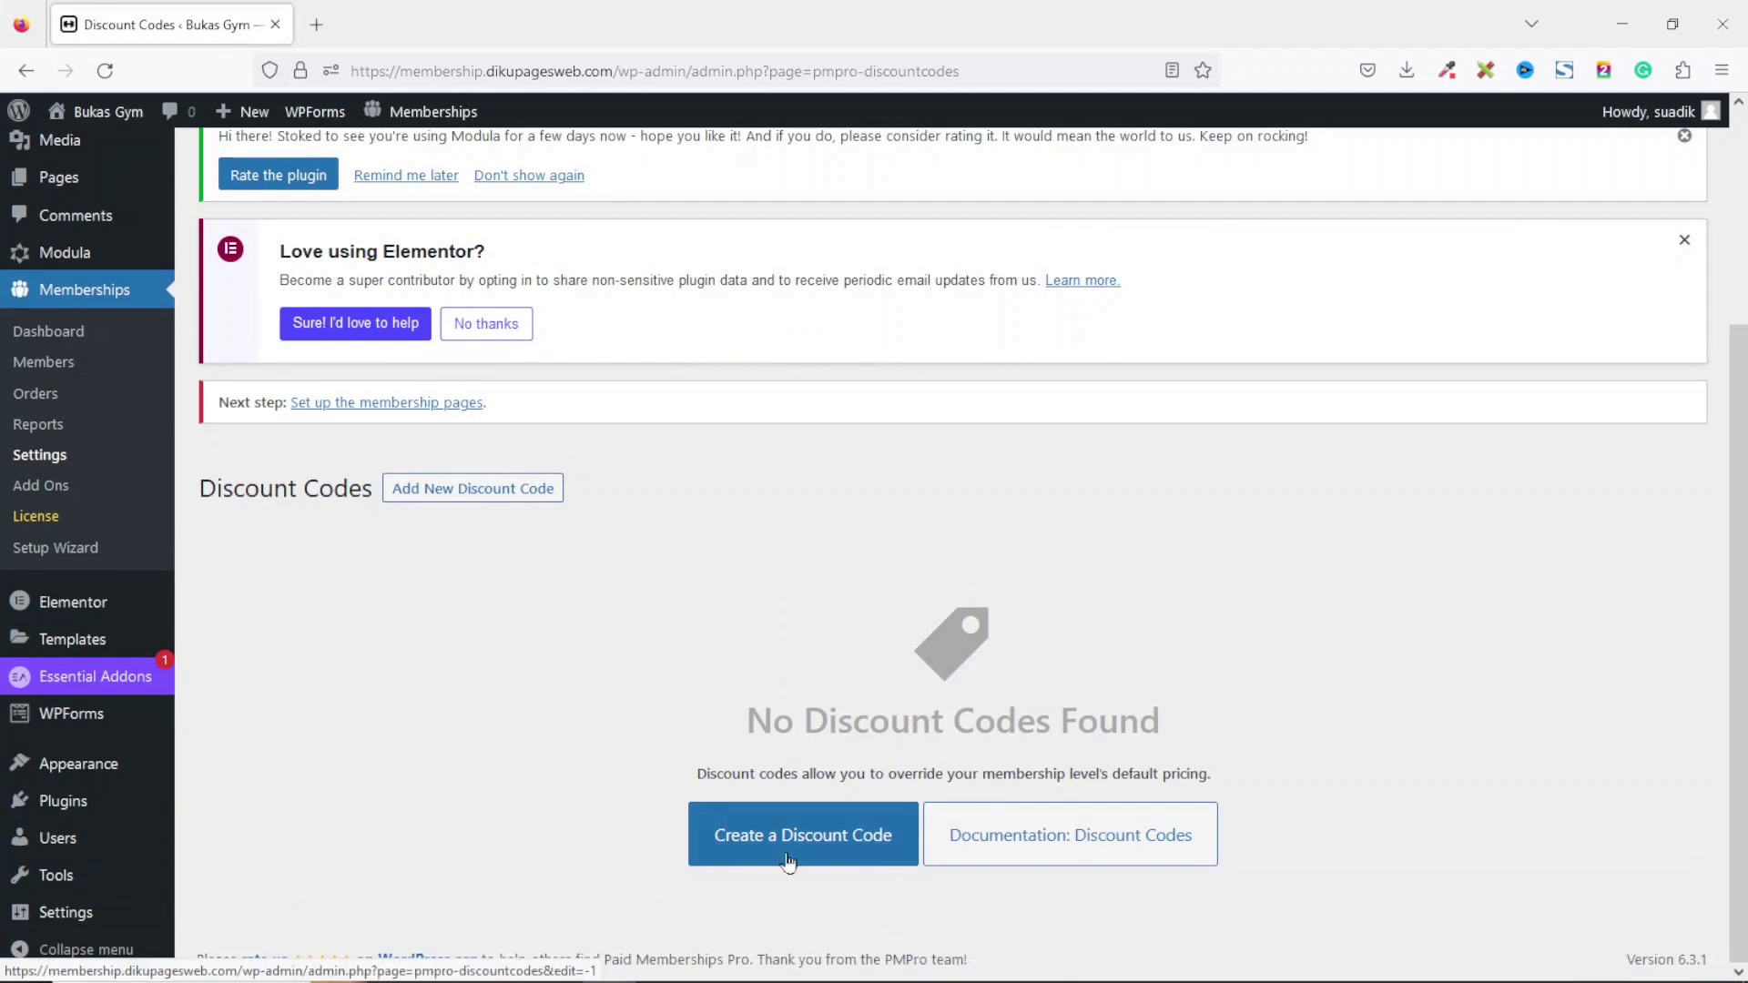
left_click(824, 856)
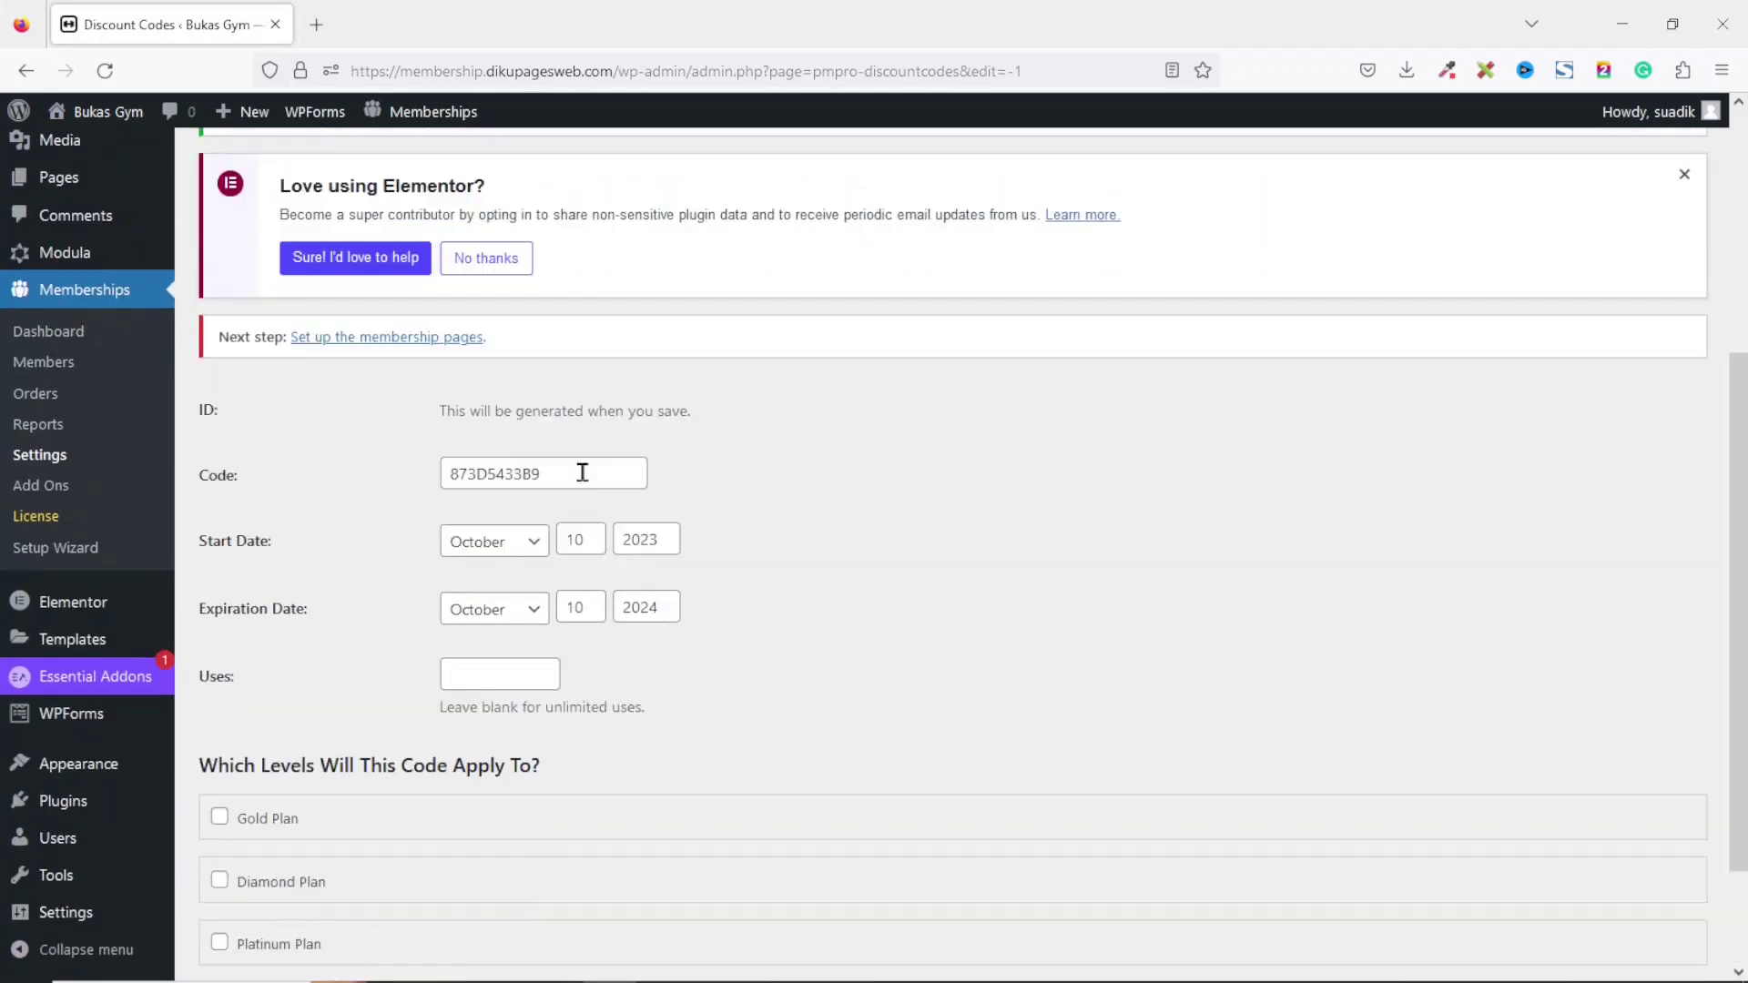
double_click(583, 472)
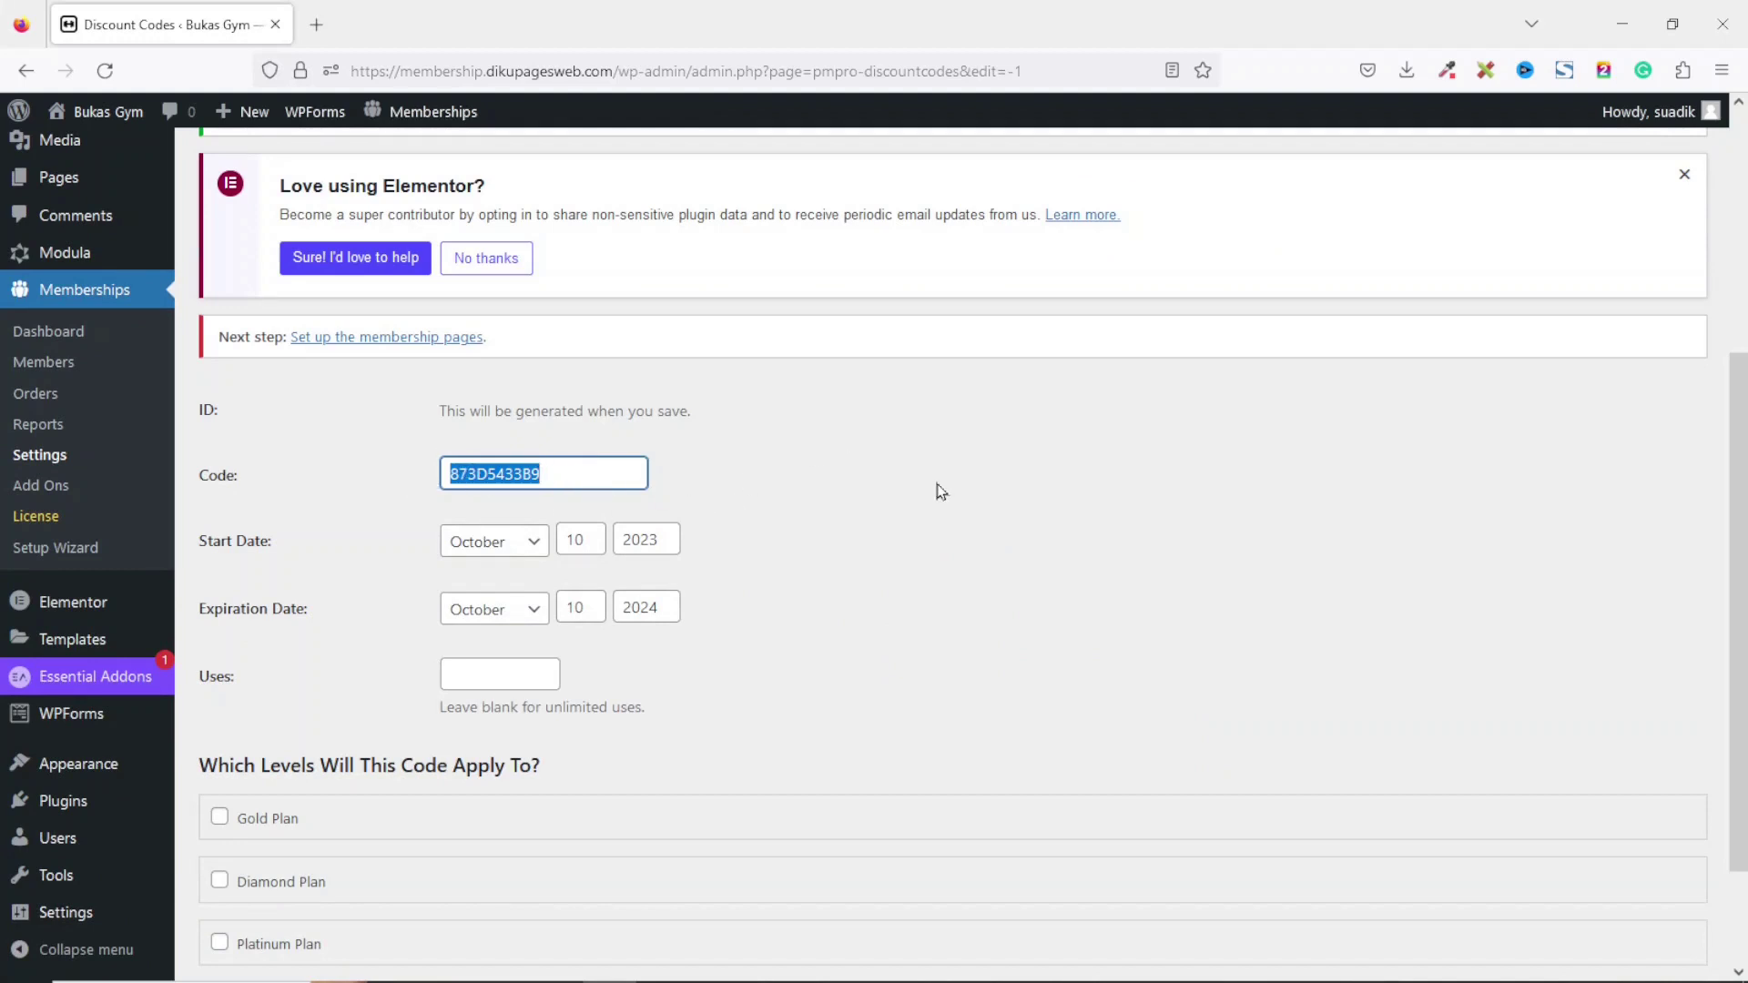
type("GYM20")
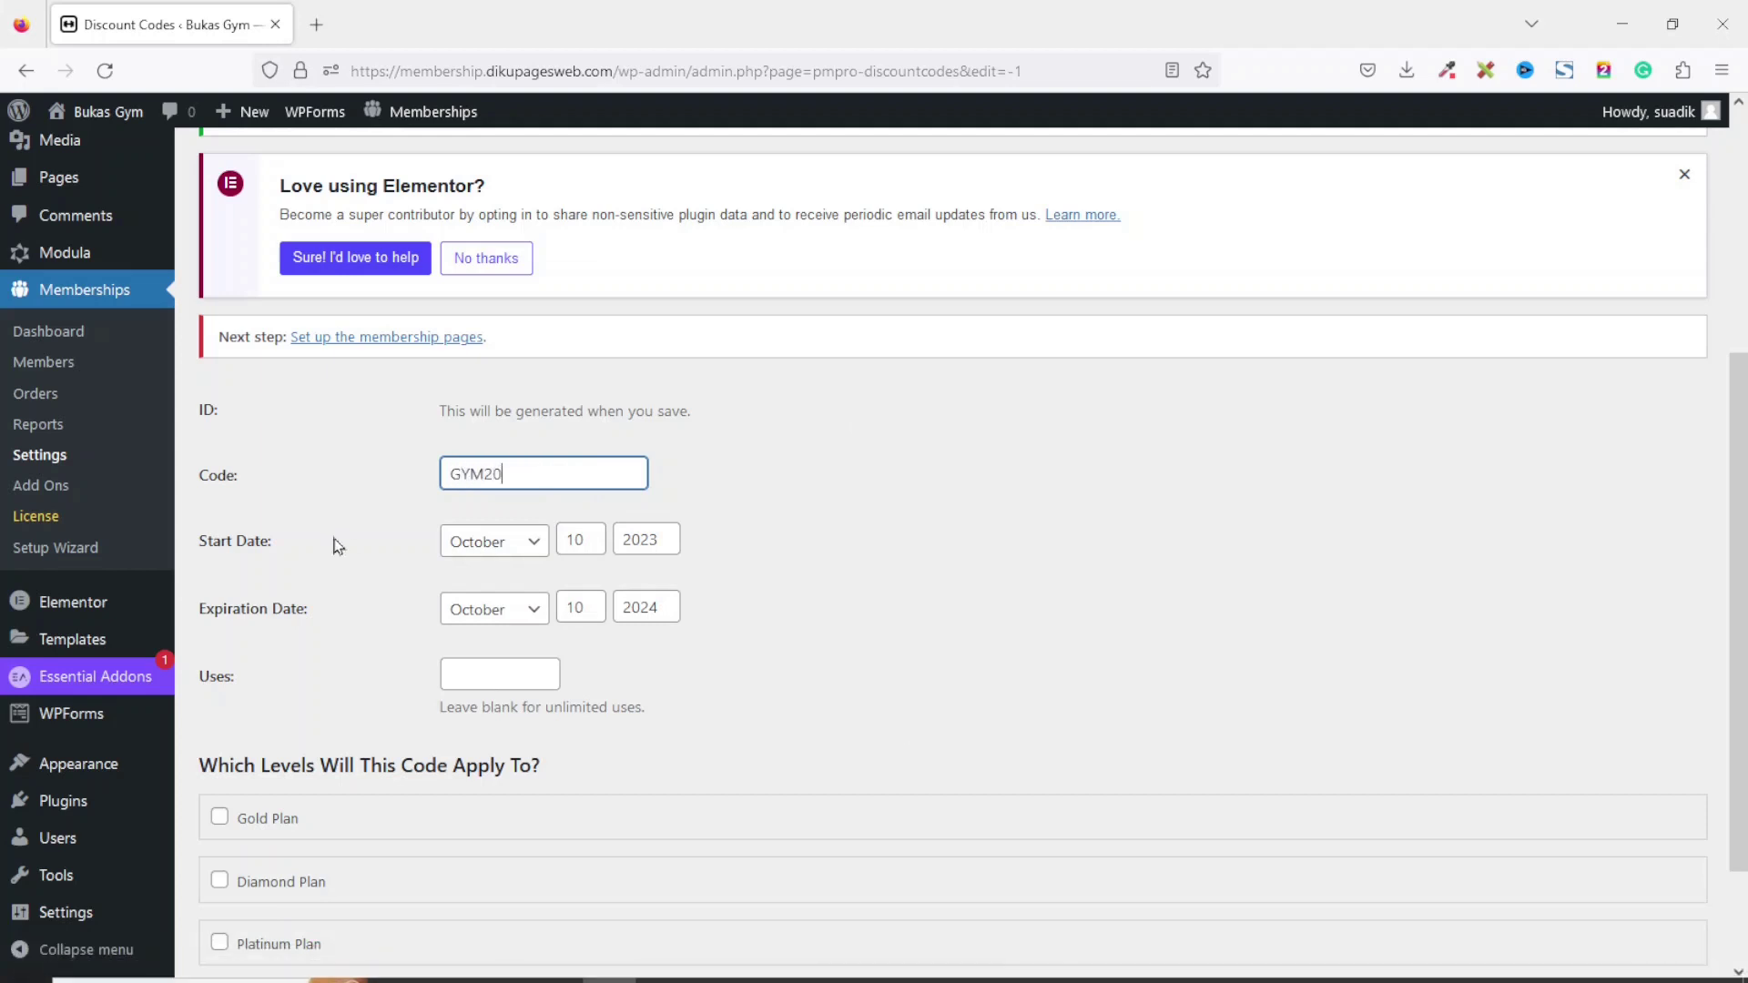
Step: Keep the October 10, 2023 start date and set the GYM20 code's expiration date to December 31, 2023, leaving the uses blank
left_click(507, 547)
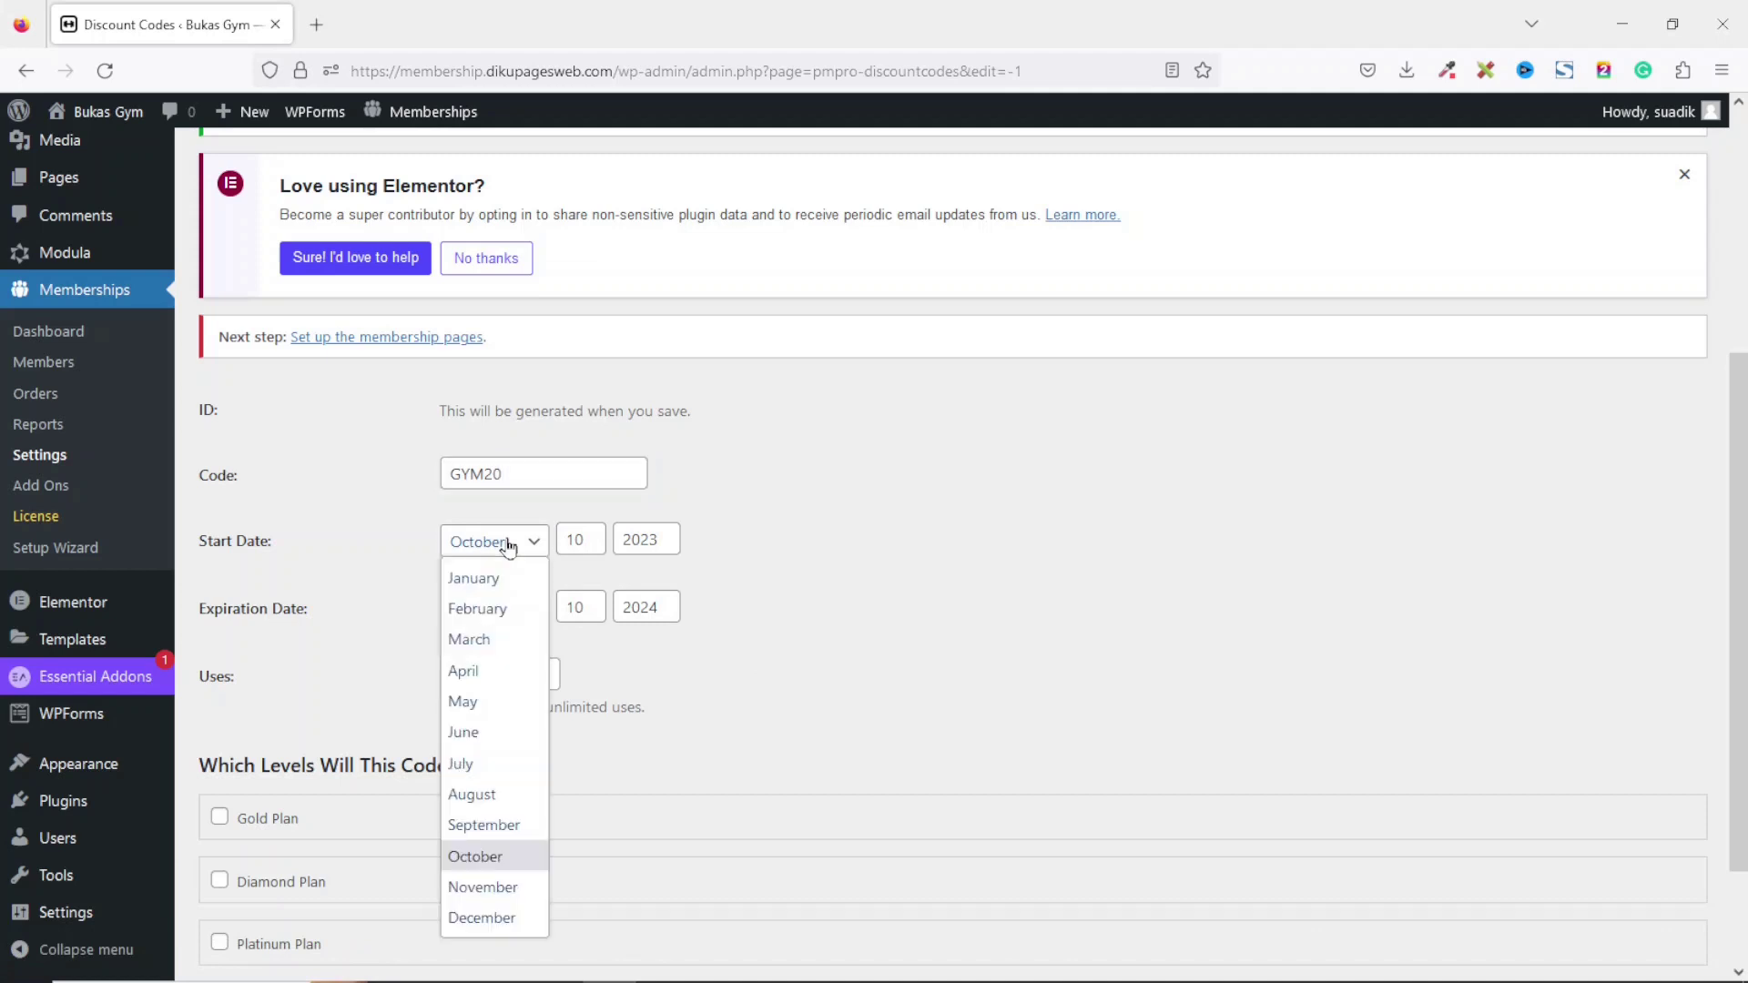
left_click(508, 546)
left_click(591, 544)
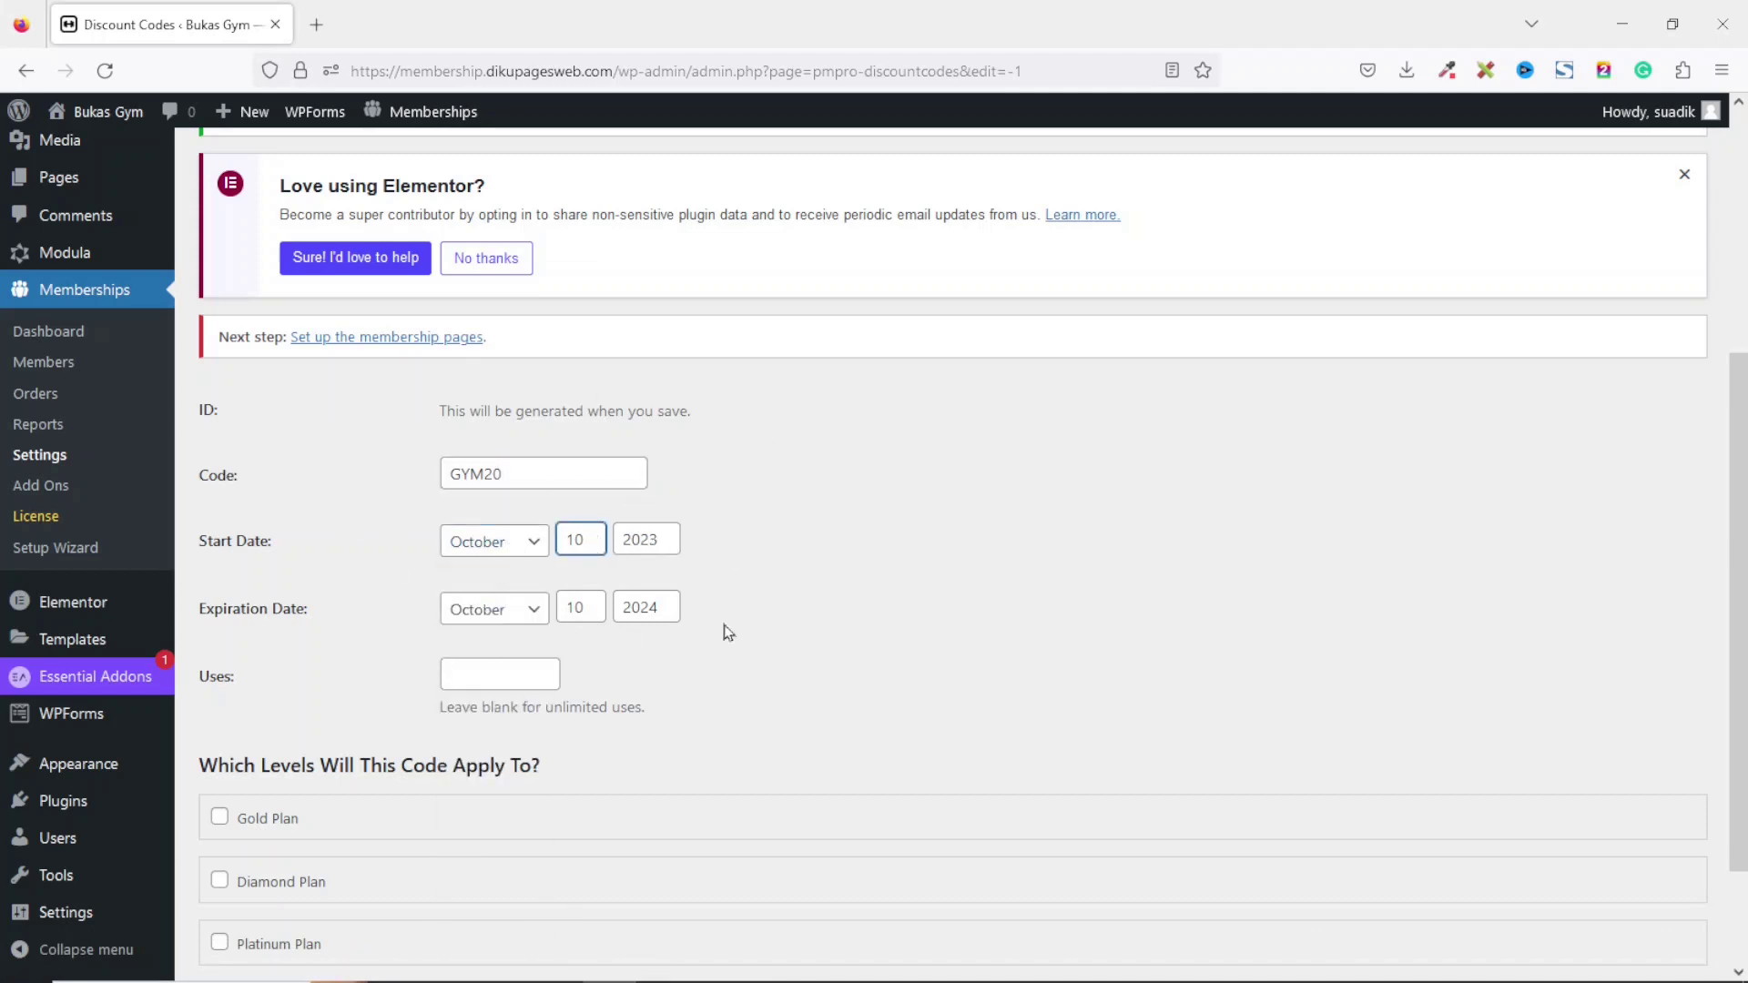
left_click(678, 542)
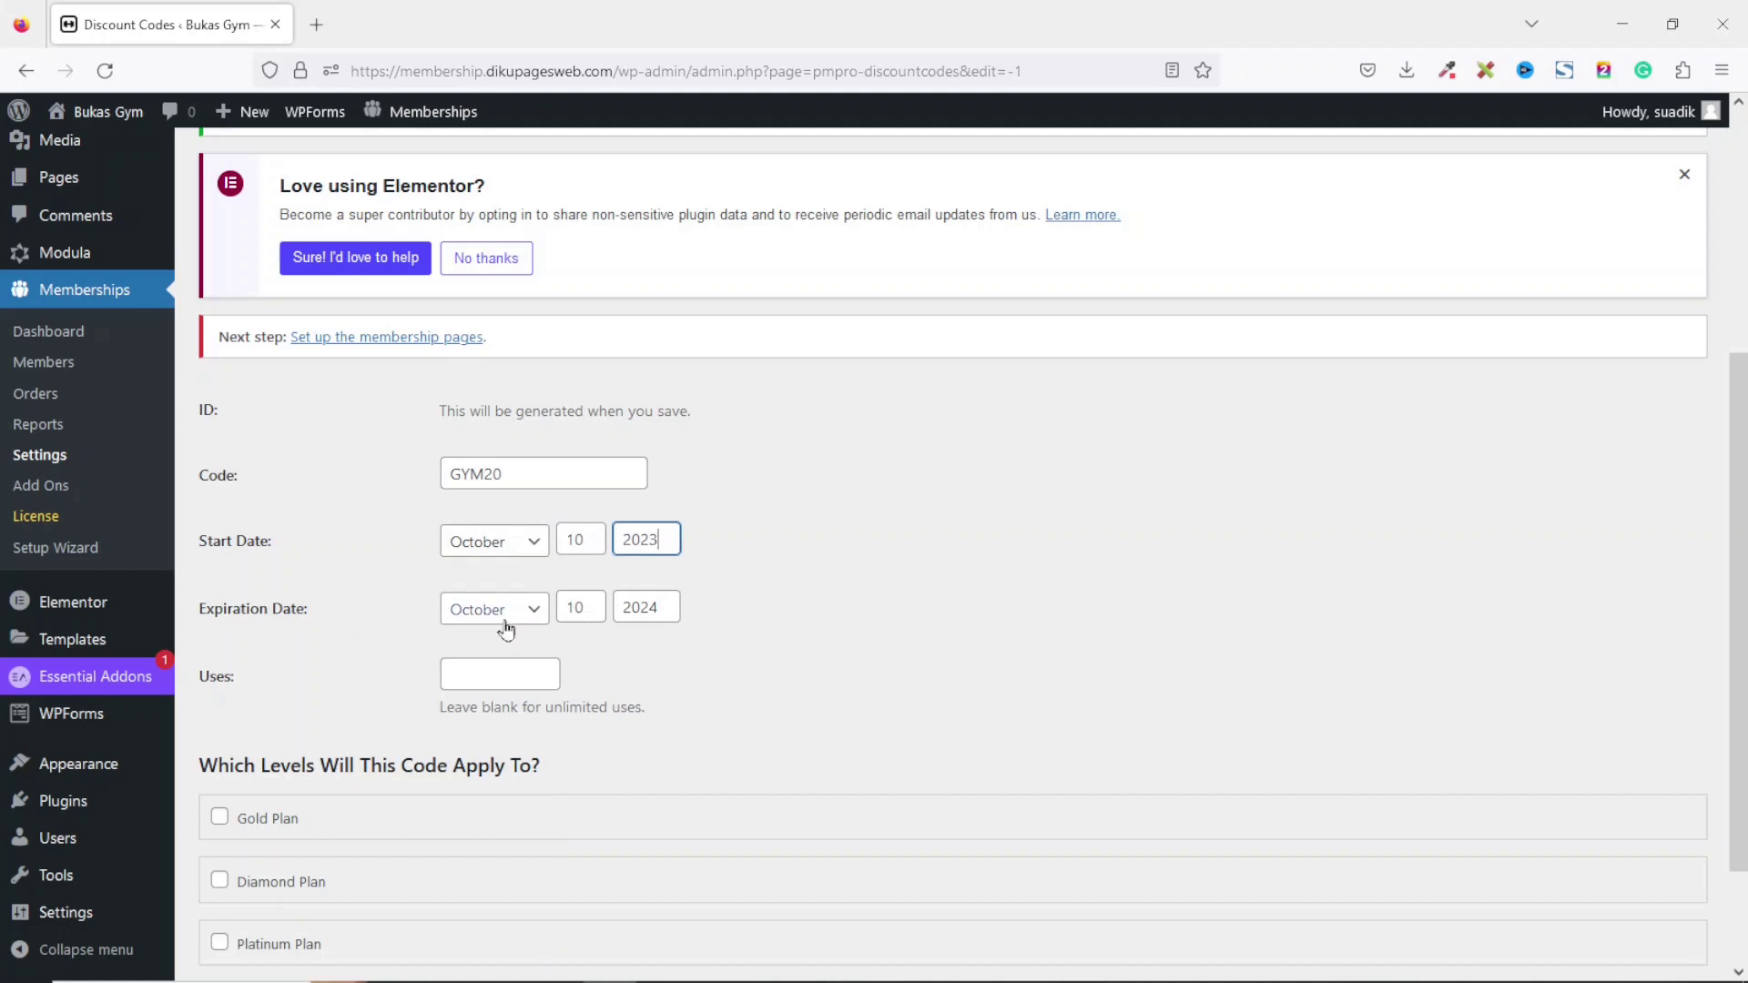
left_click(677, 604)
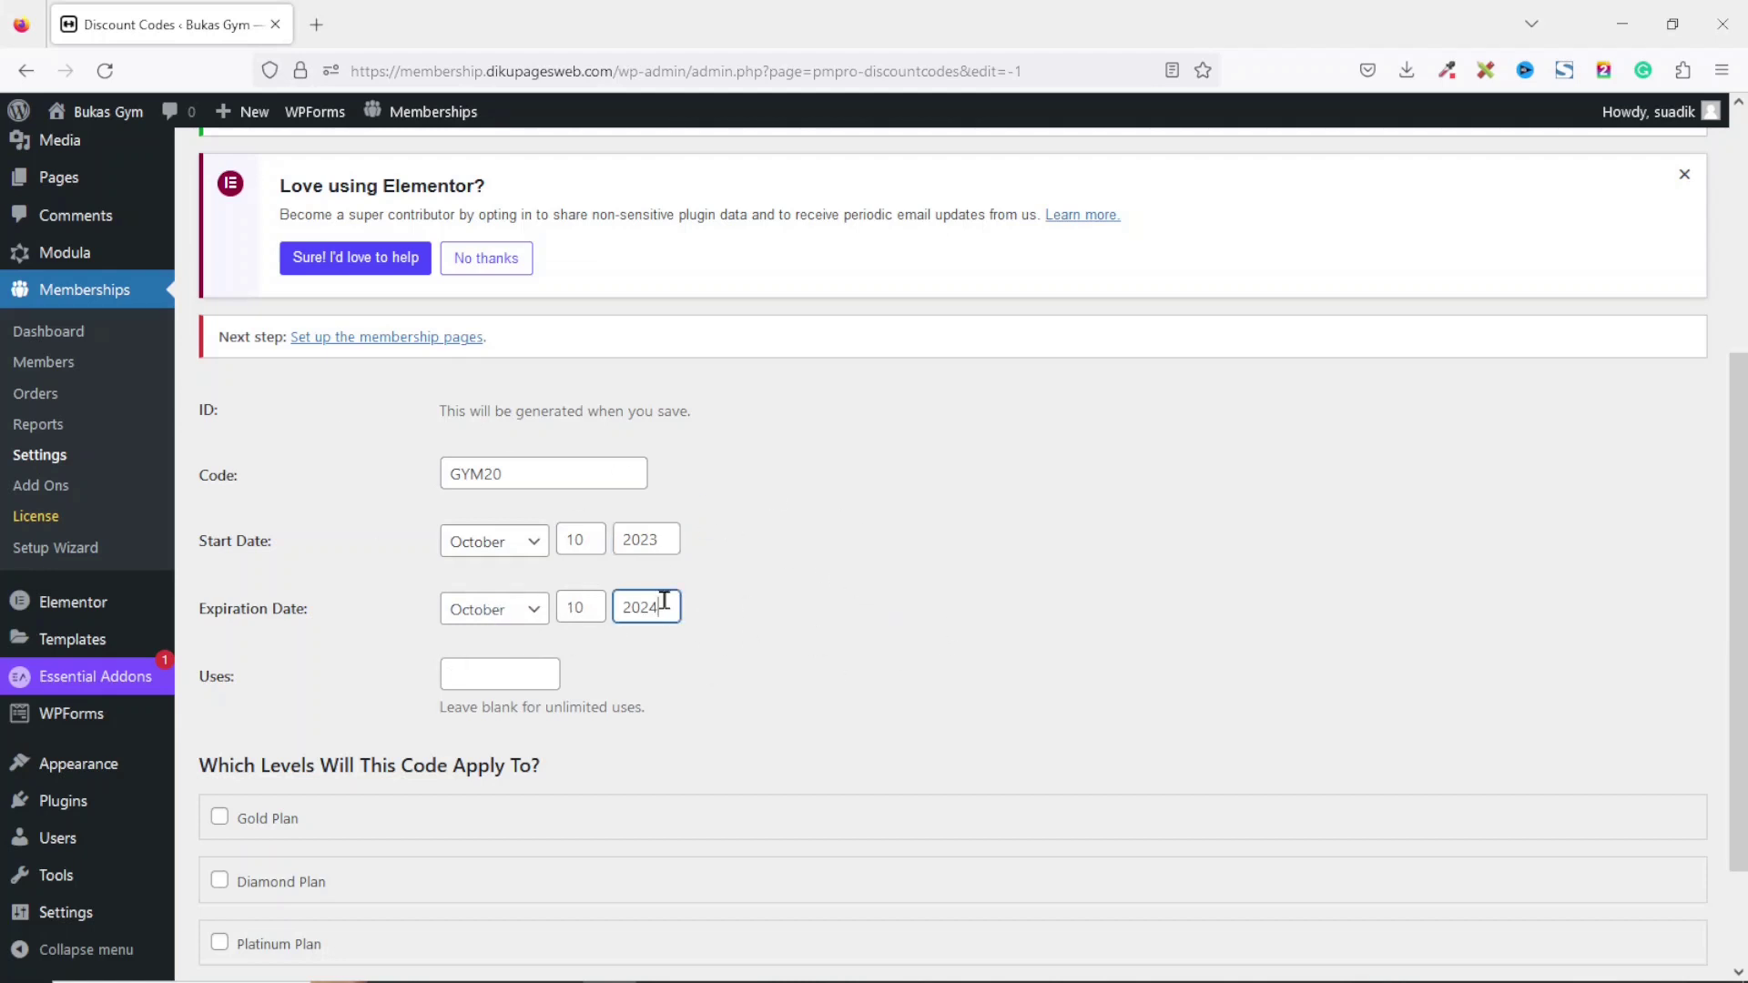
left_click(519, 613)
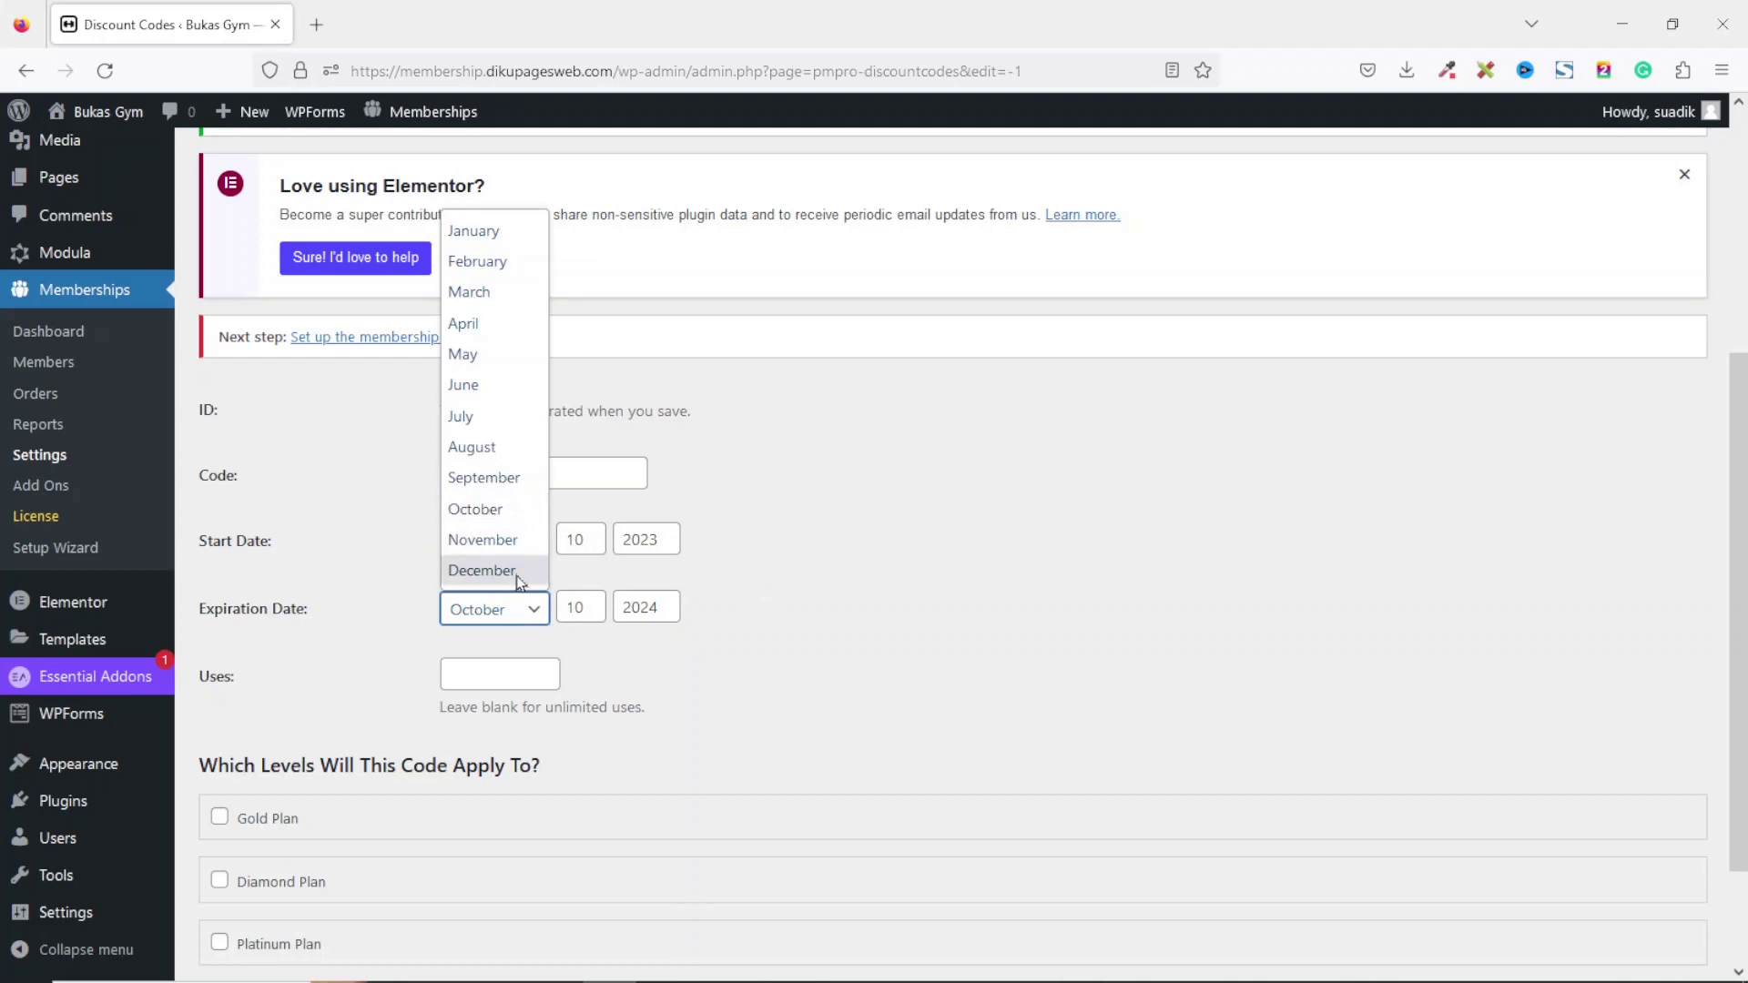
left_click(519, 572)
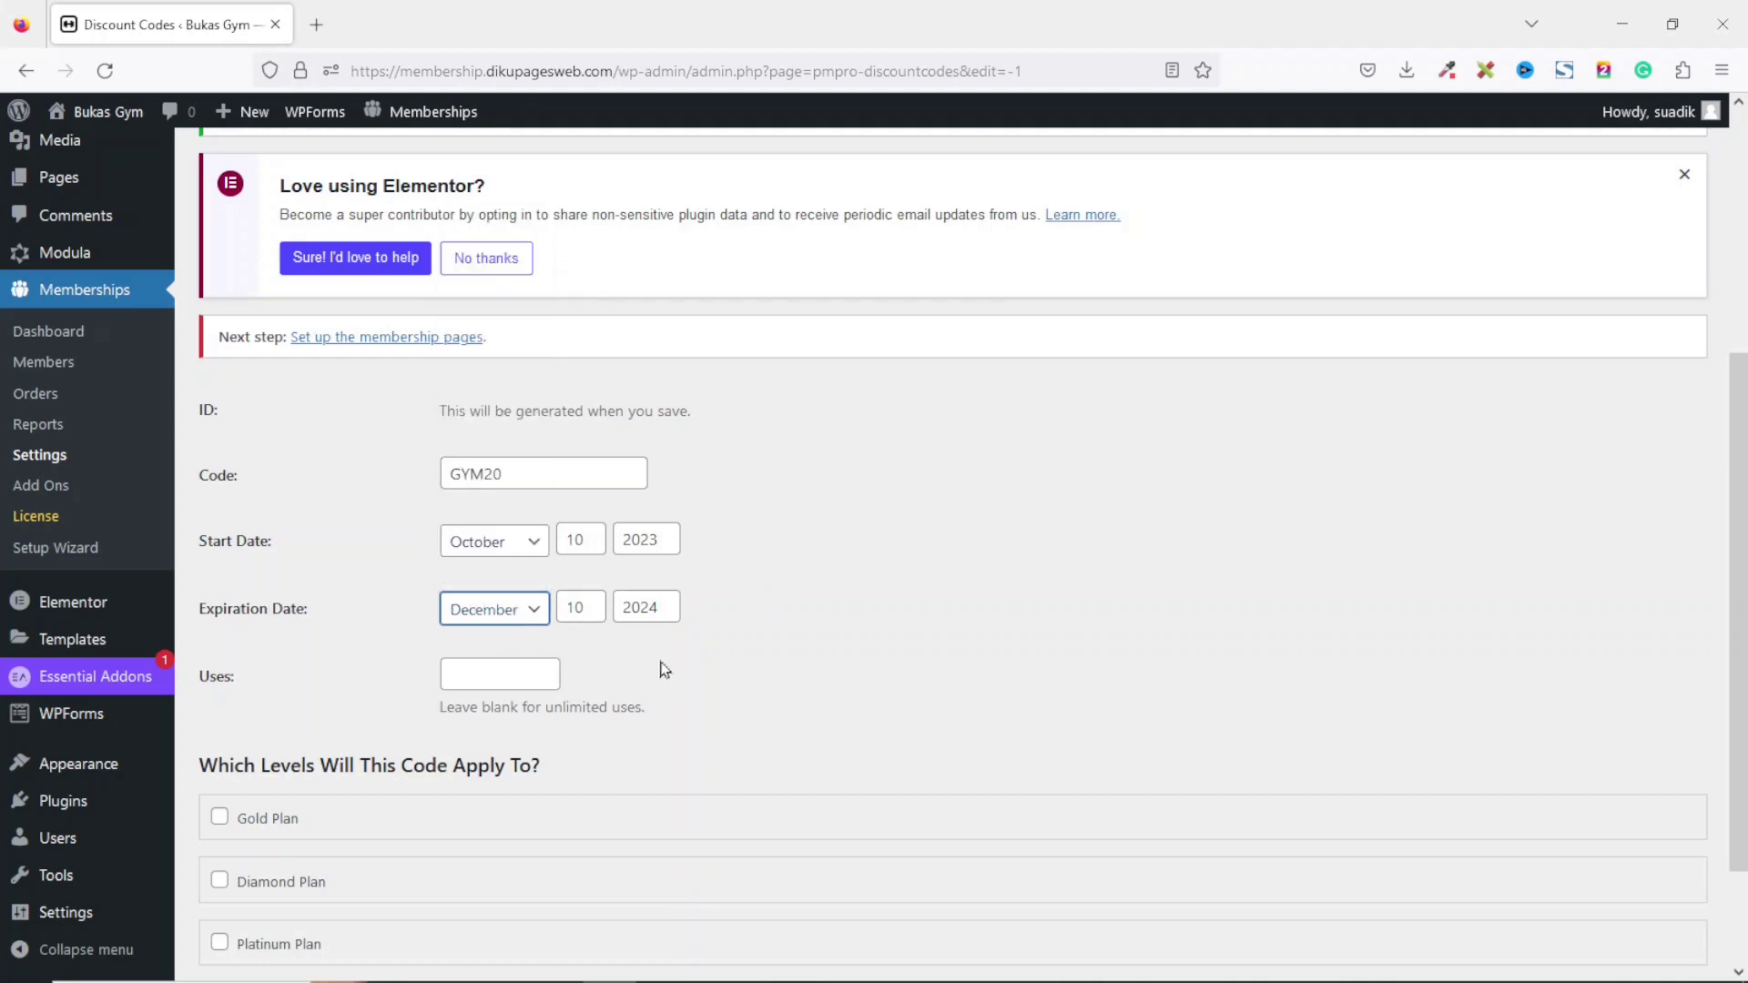
double_click(672, 610)
type("20230")
key("BackSpace")
double_click(604, 608)
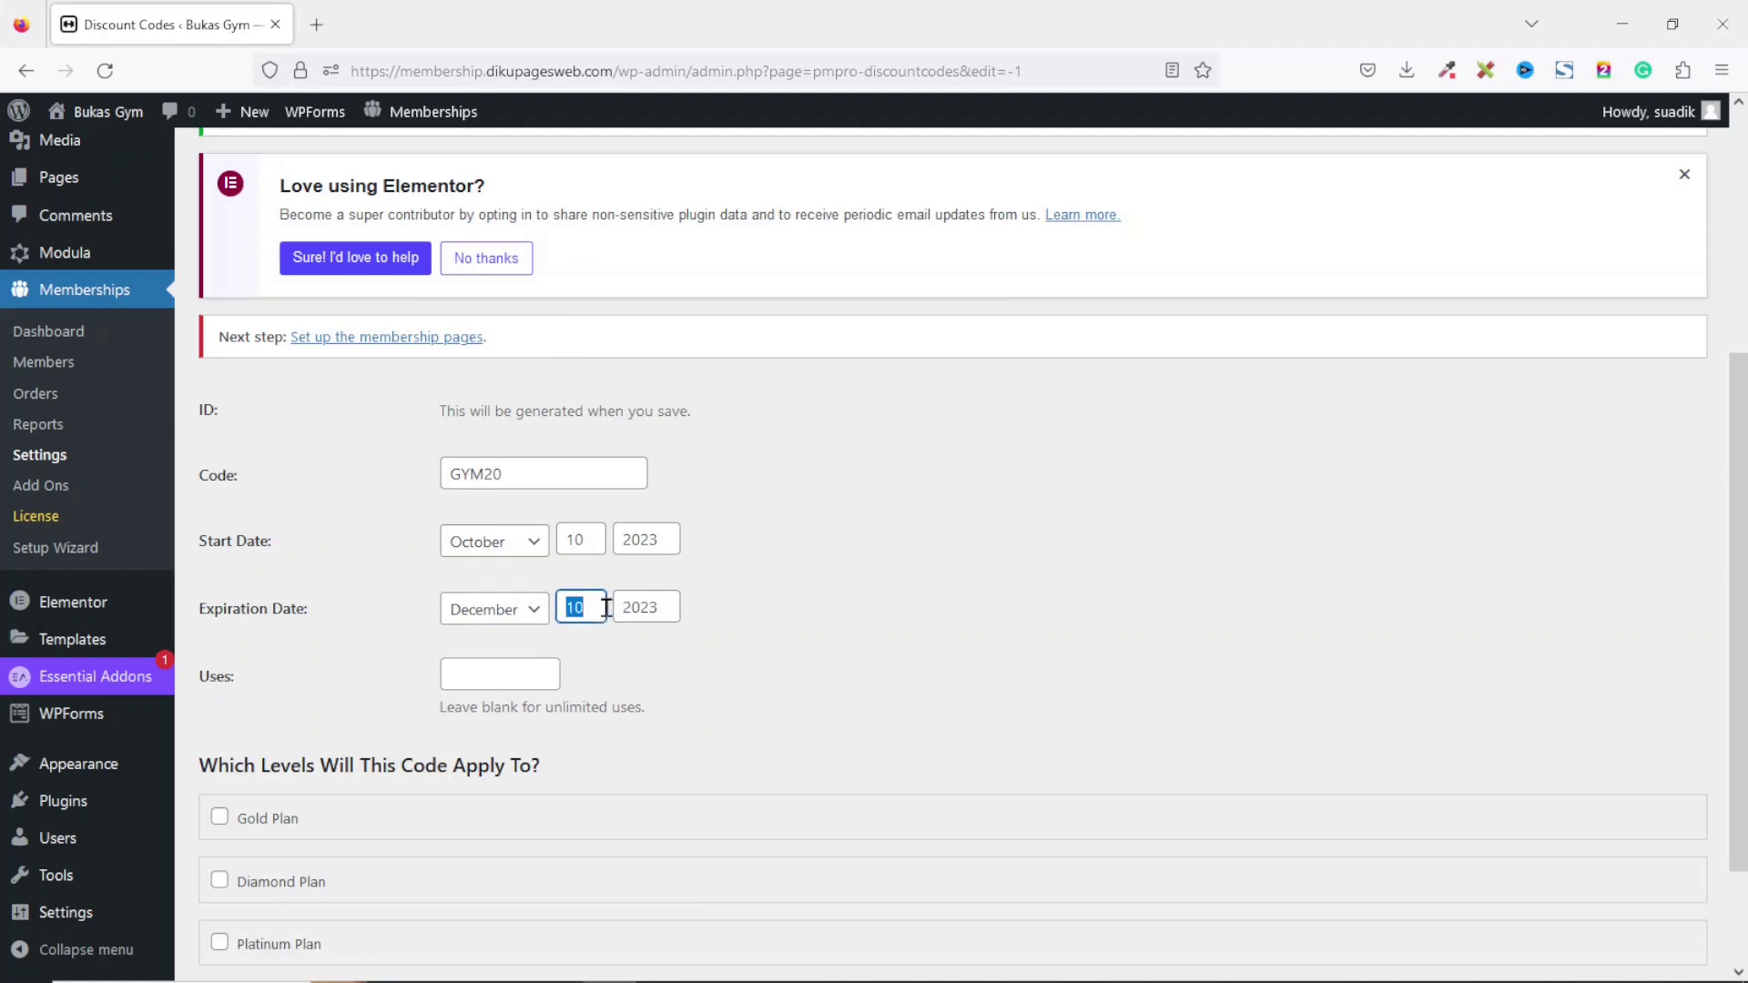
type("31")
left_click_drag(441, 708, 724, 723)
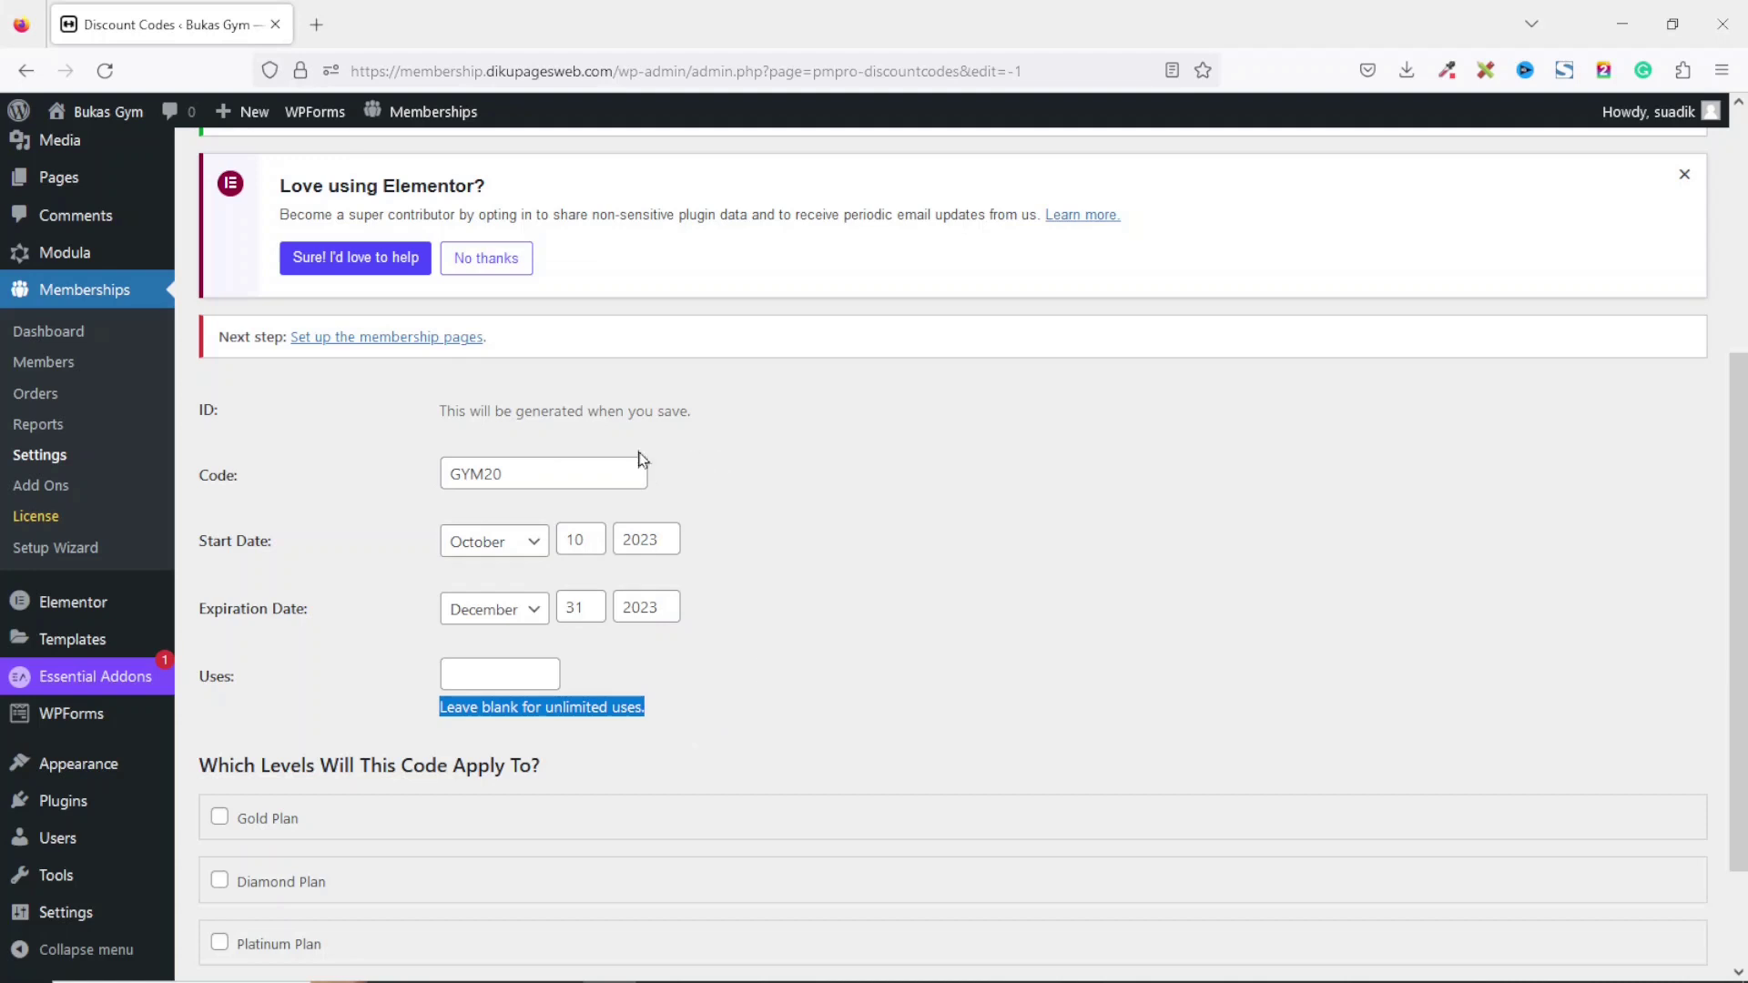
Step: Apply the GYM20 code to the Gold Plan with a discounted initial payment of 99
left_click_drag(1738, 612, 1738, 705)
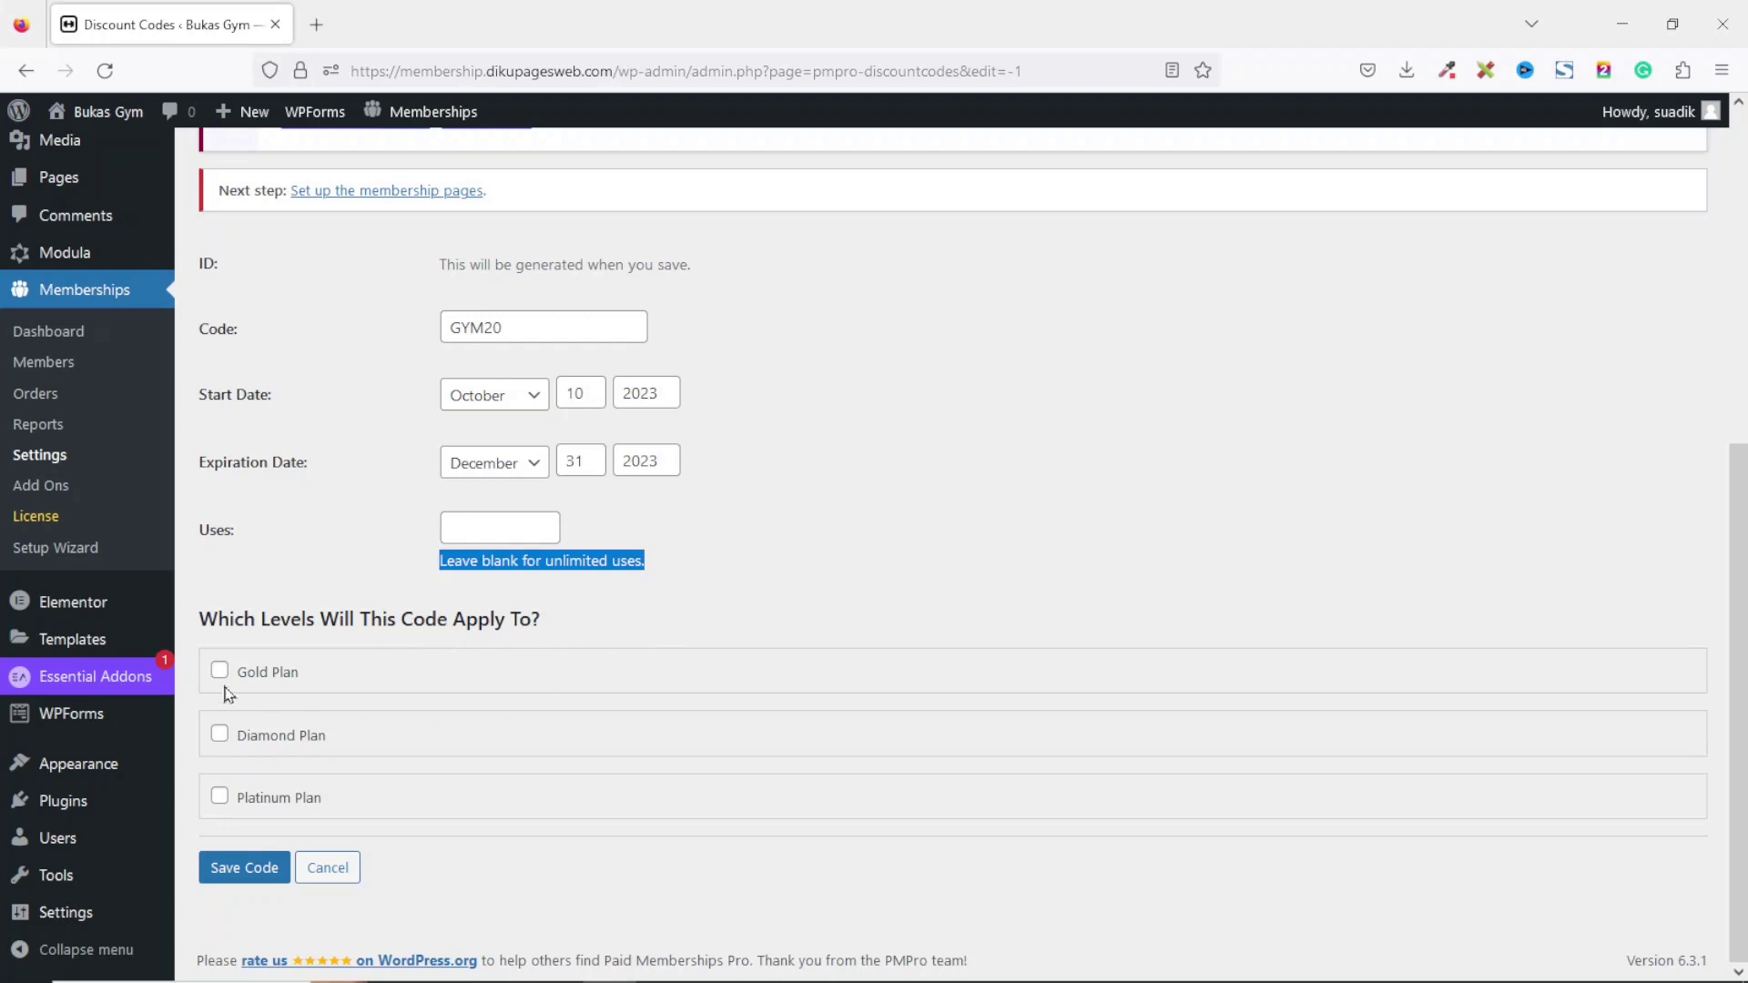
left_click(219, 670)
scroll(719, 455, "down", 2)
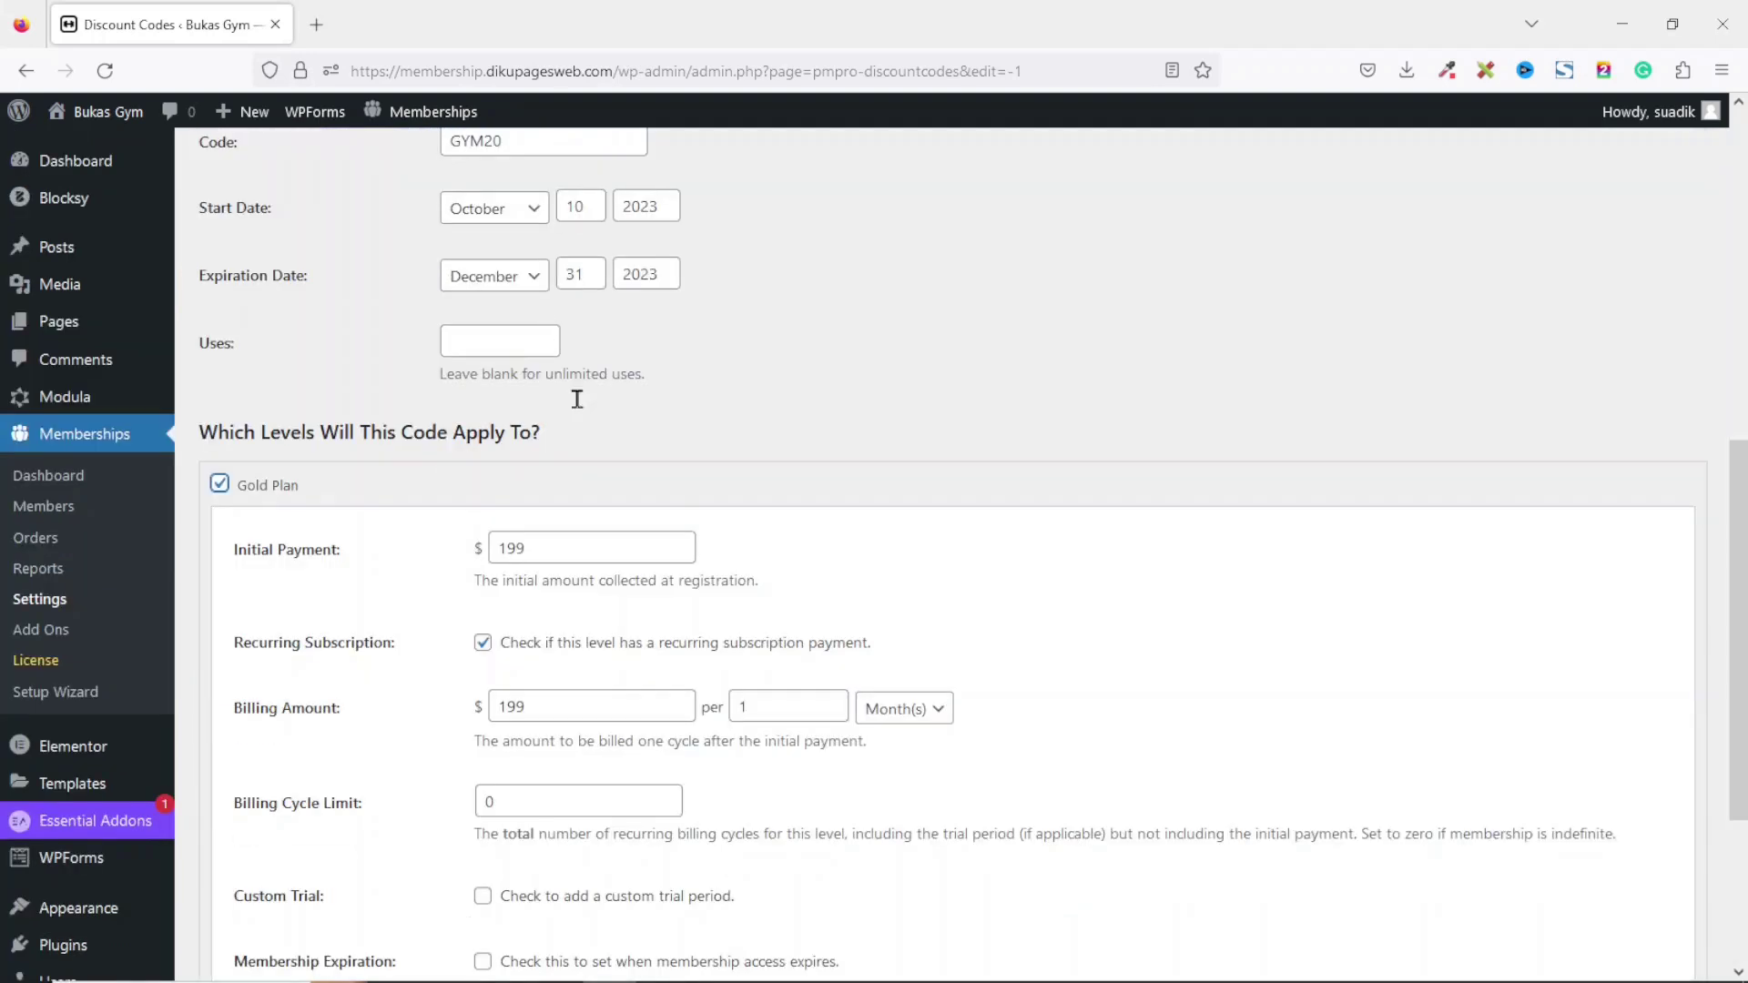
left_click_drag(569, 547, 416, 552)
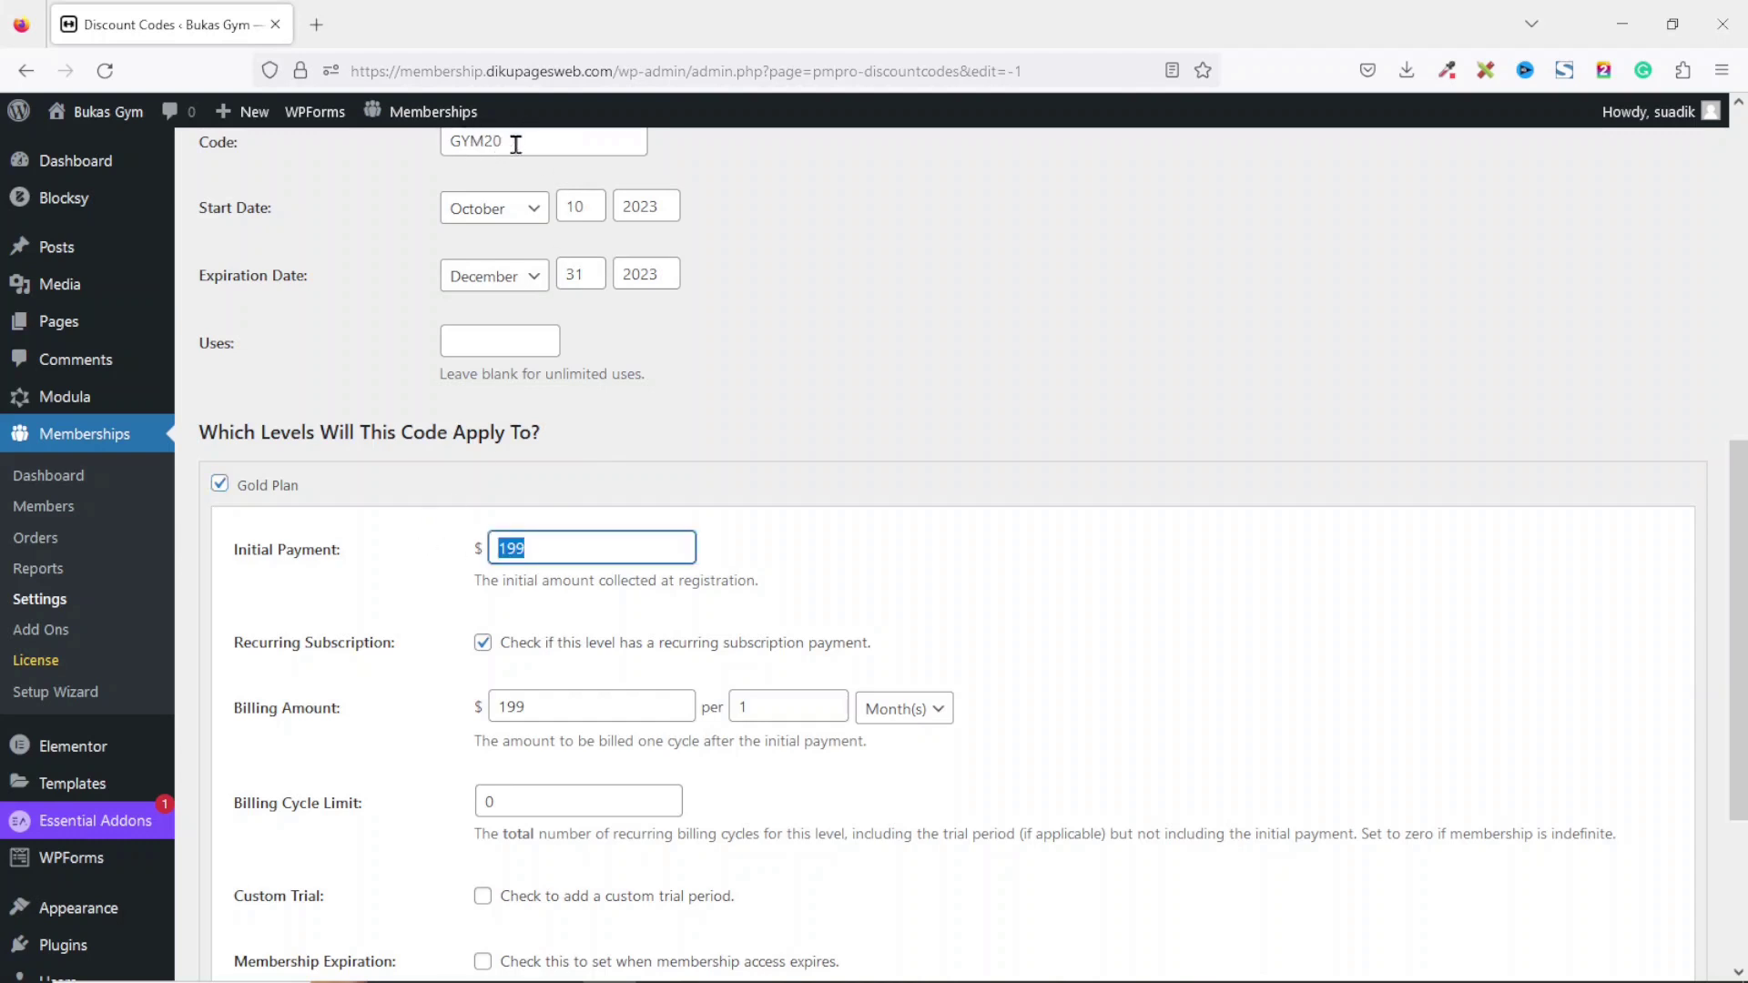
type("99")
double_click(560, 706)
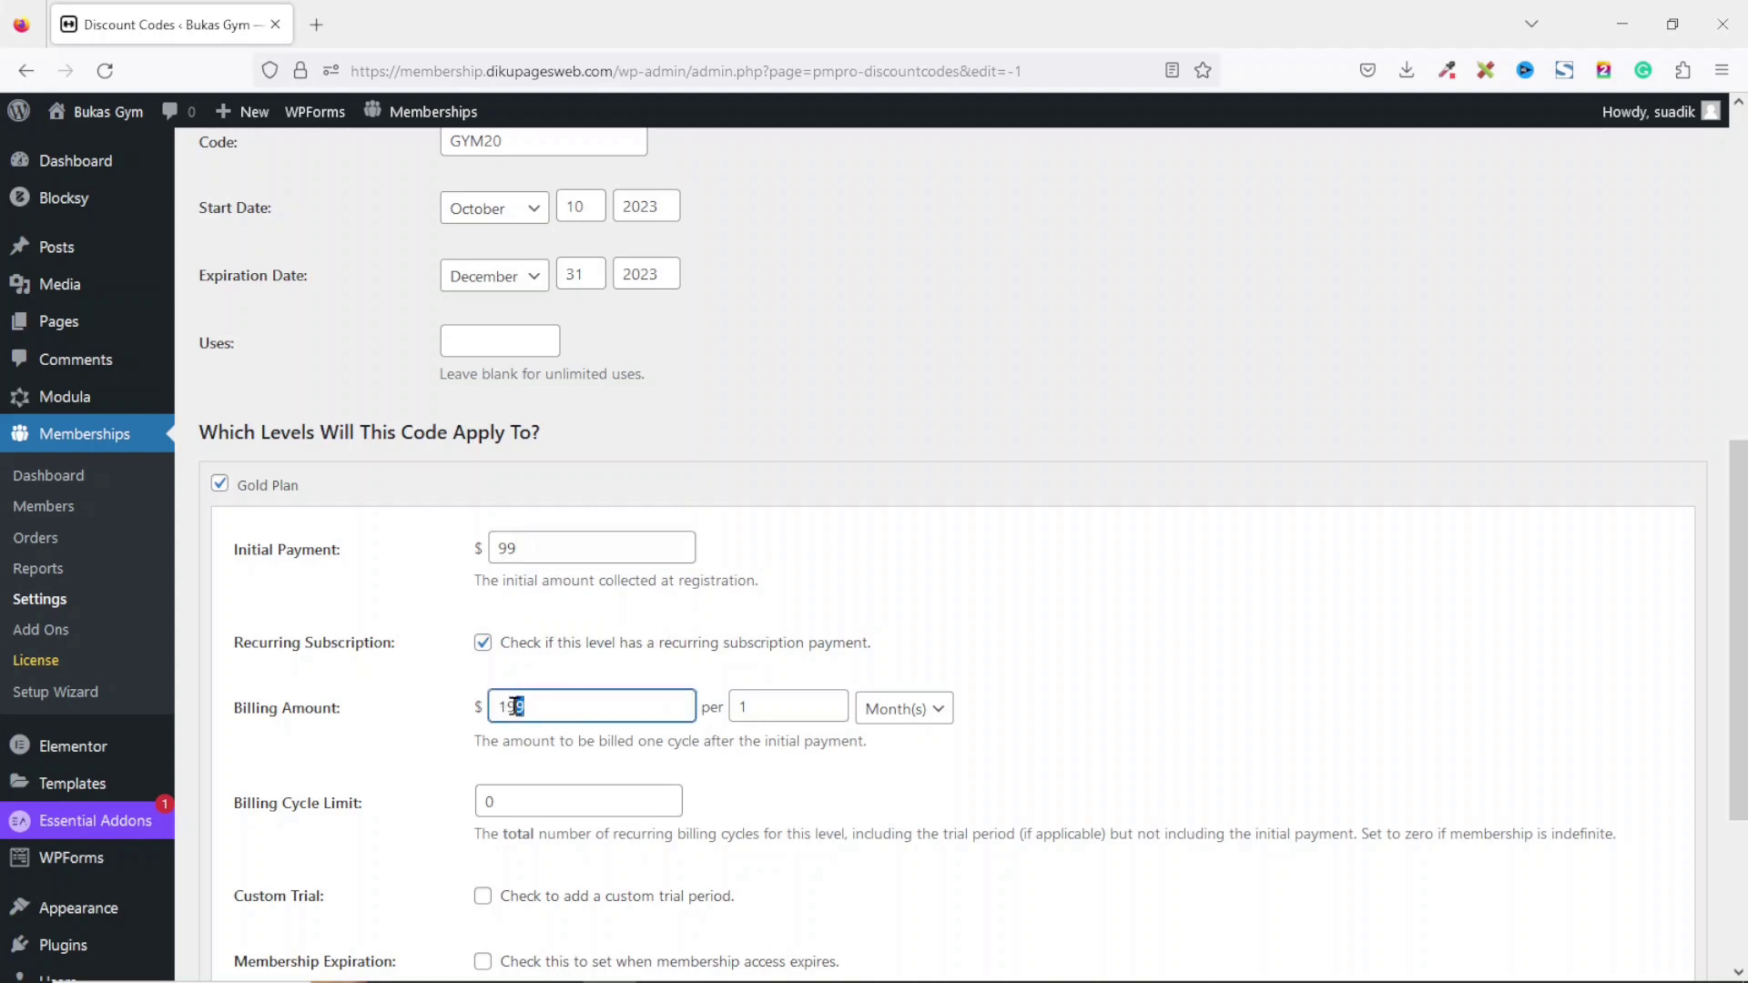
double_click(558, 546)
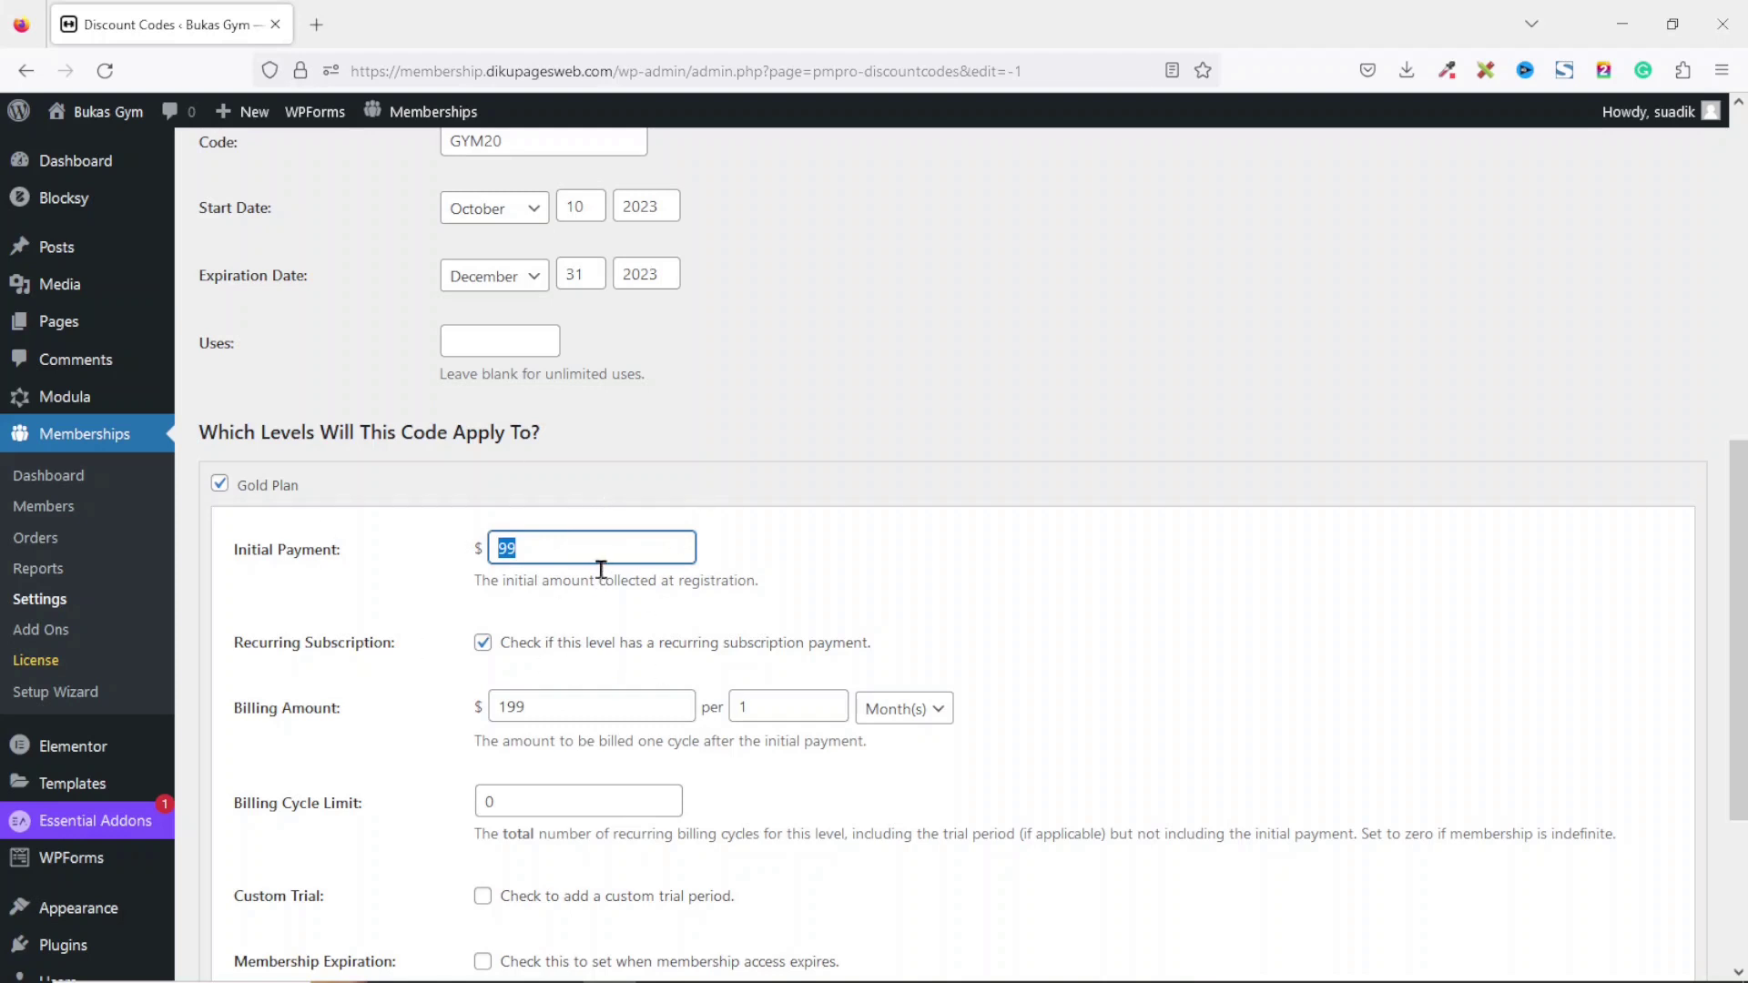
Step: Apply the GYM20 code to the Diamond Plan with a discounted initial payment of 399
scroll(1739, 824, "down", 3)
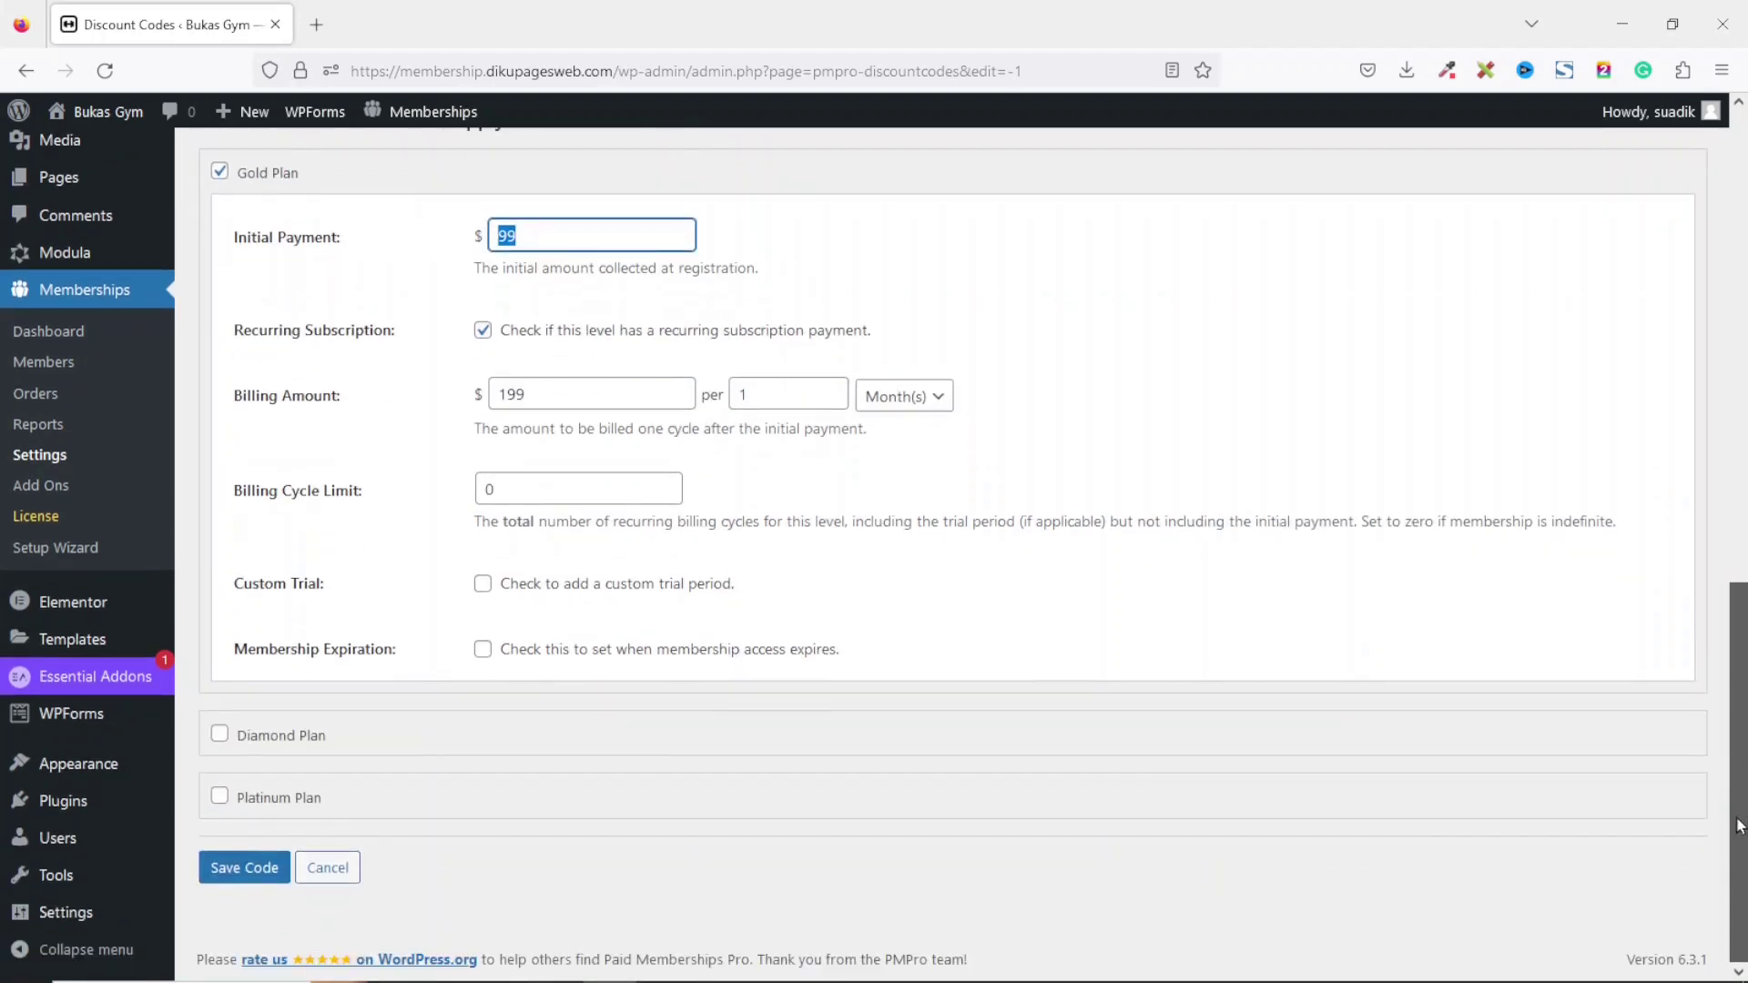
left_click(264, 736)
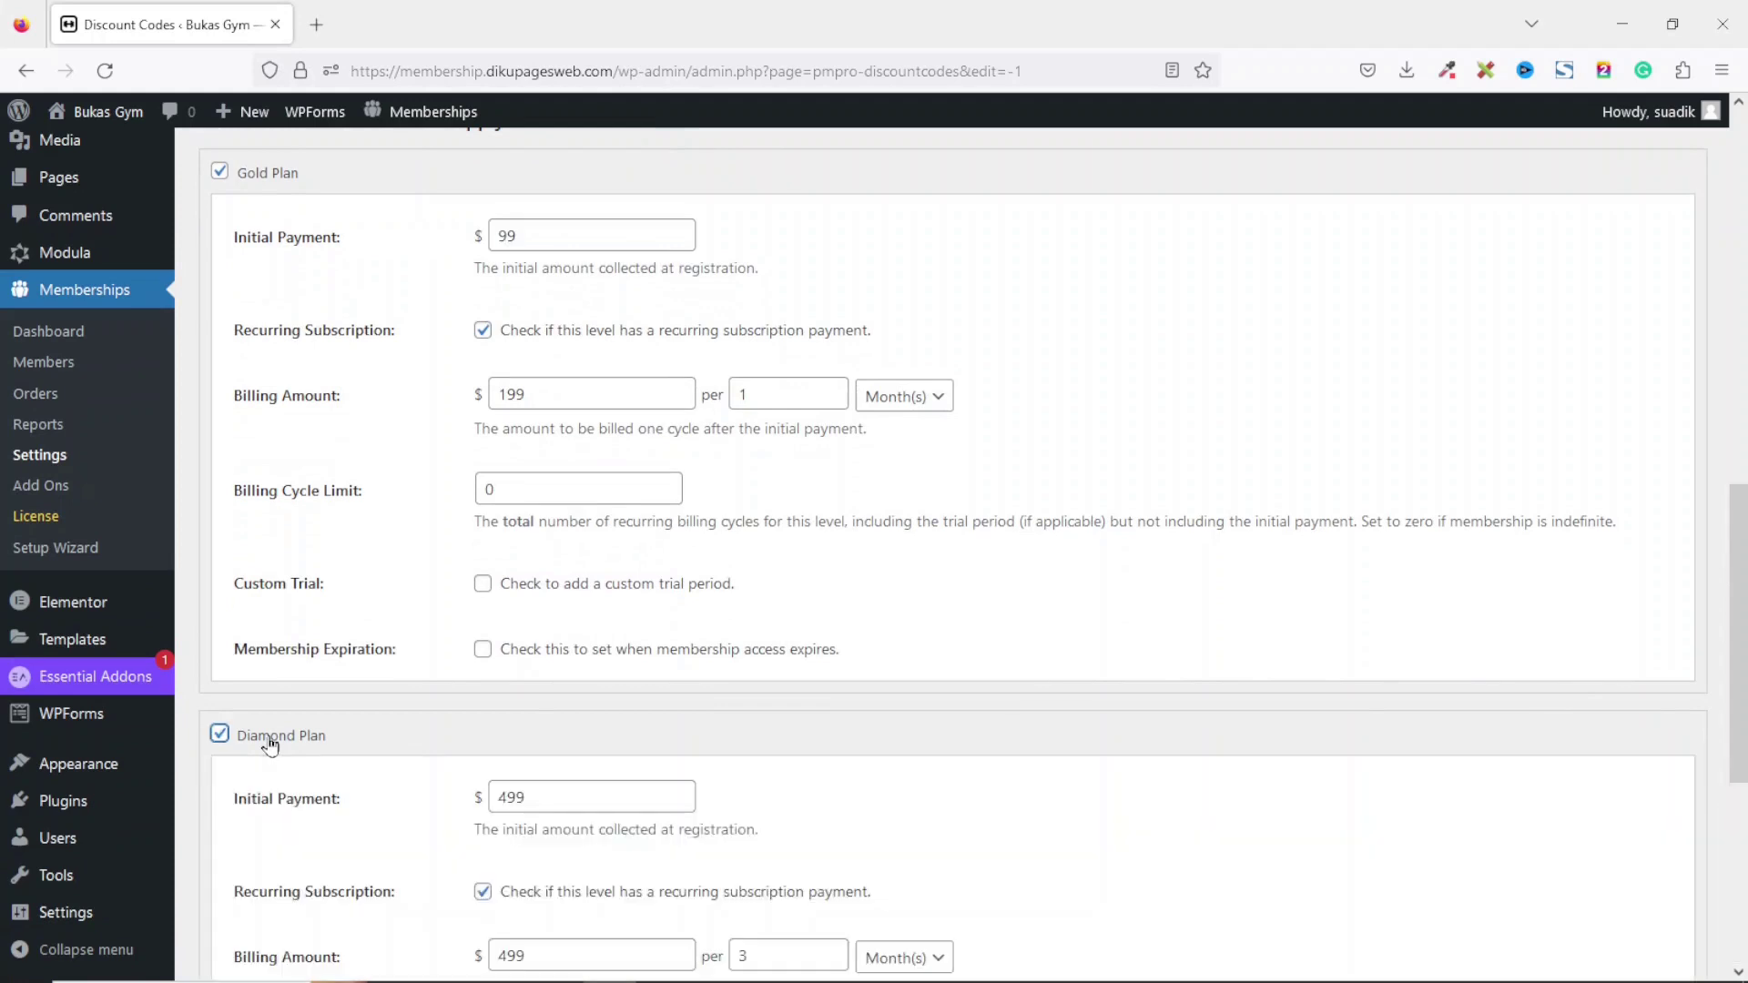
left_click_drag(587, 786, 453, 795)
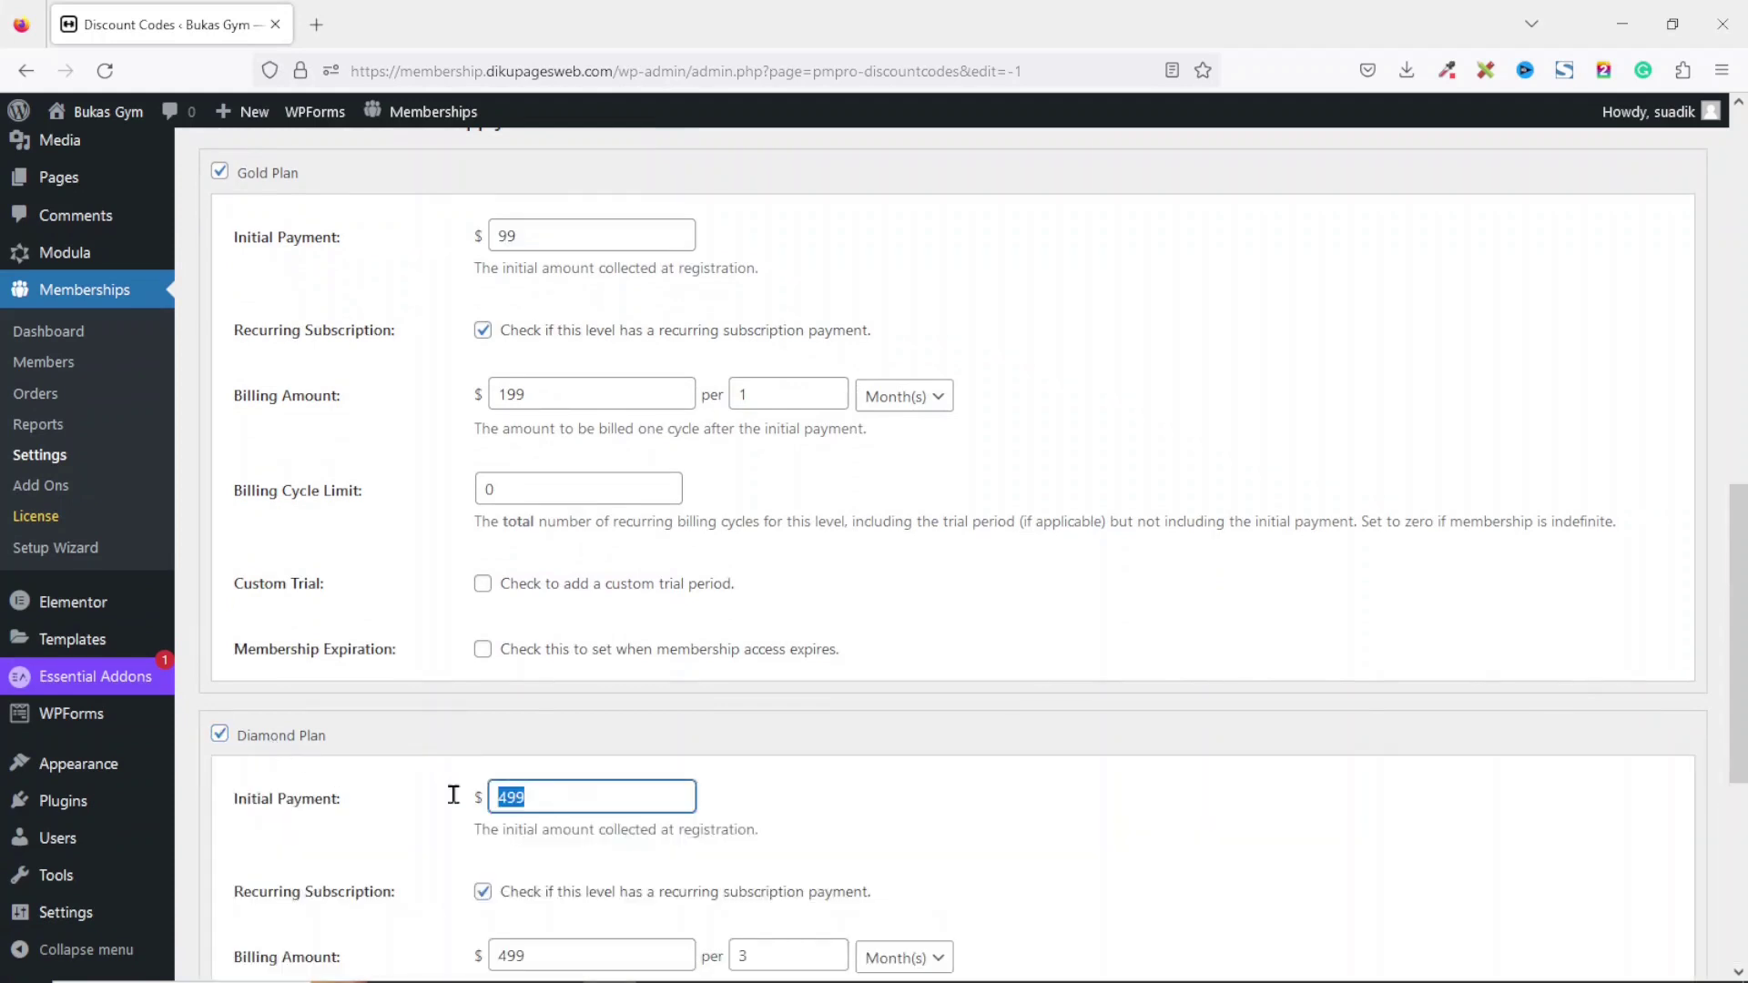
type("3")
scroll(1116, 837, "down", 5)
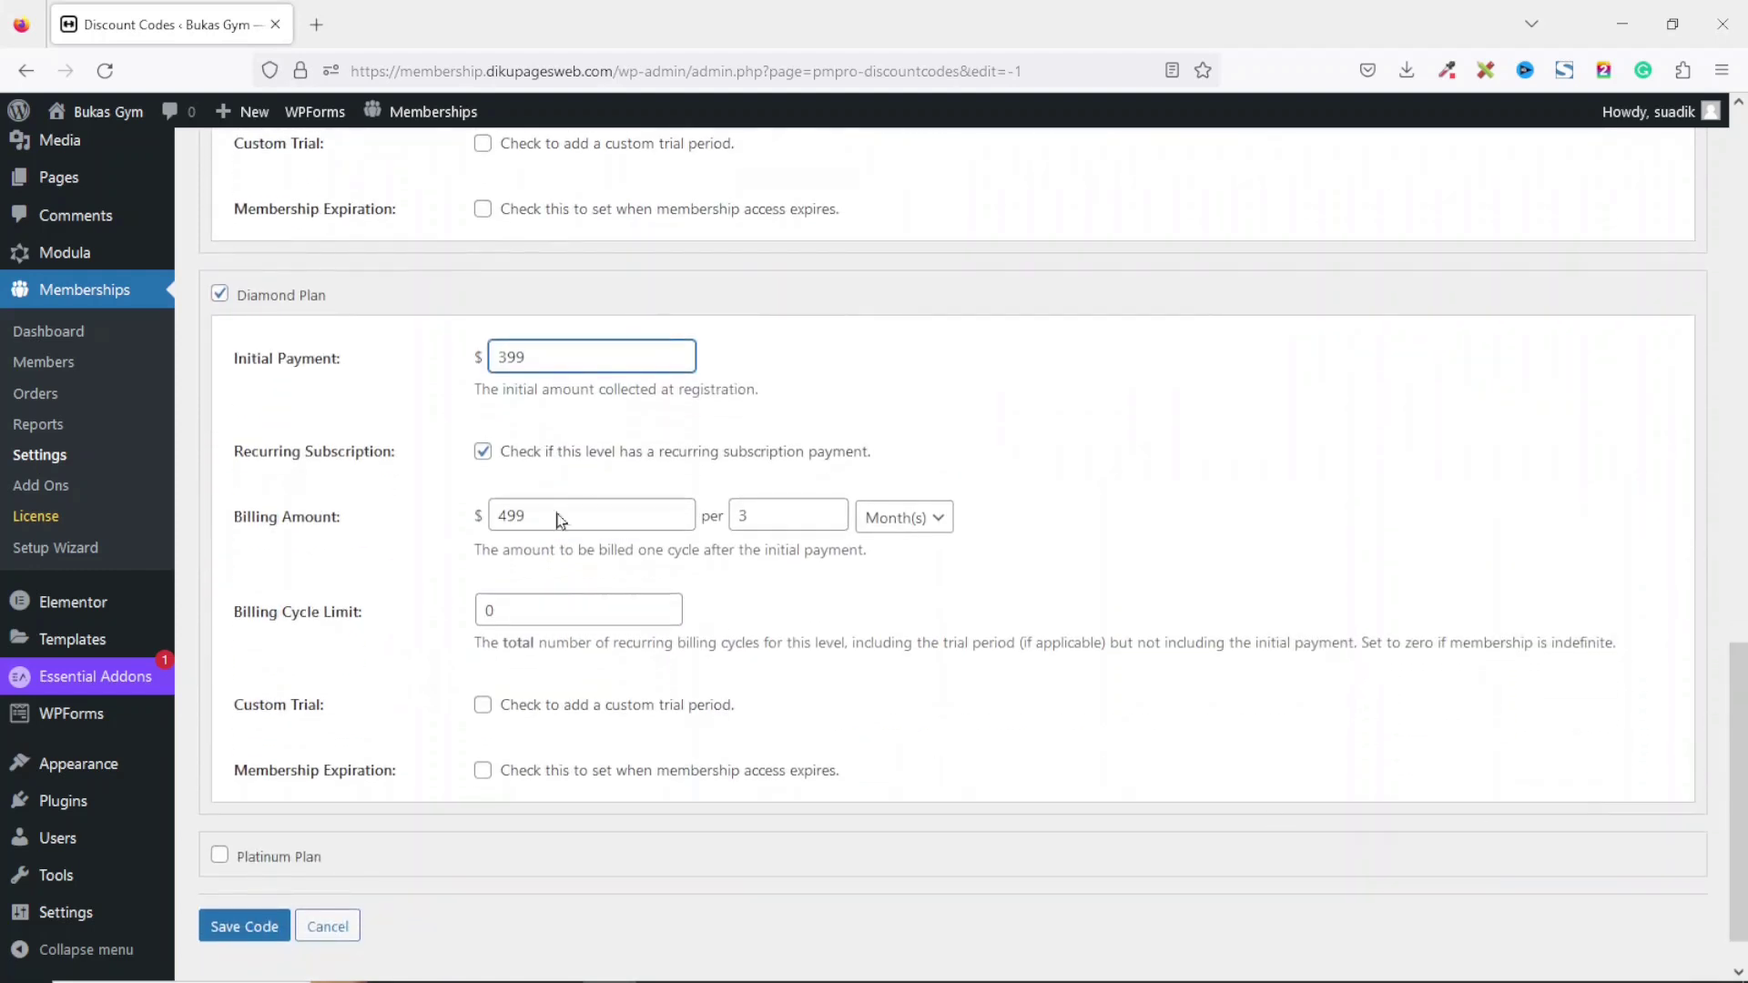
Step: Apply the GYM20 code to the Platinum Plan with a discounted initial payment of 899 and save the discount code
left_click_drag(540, 514, 429, 507)
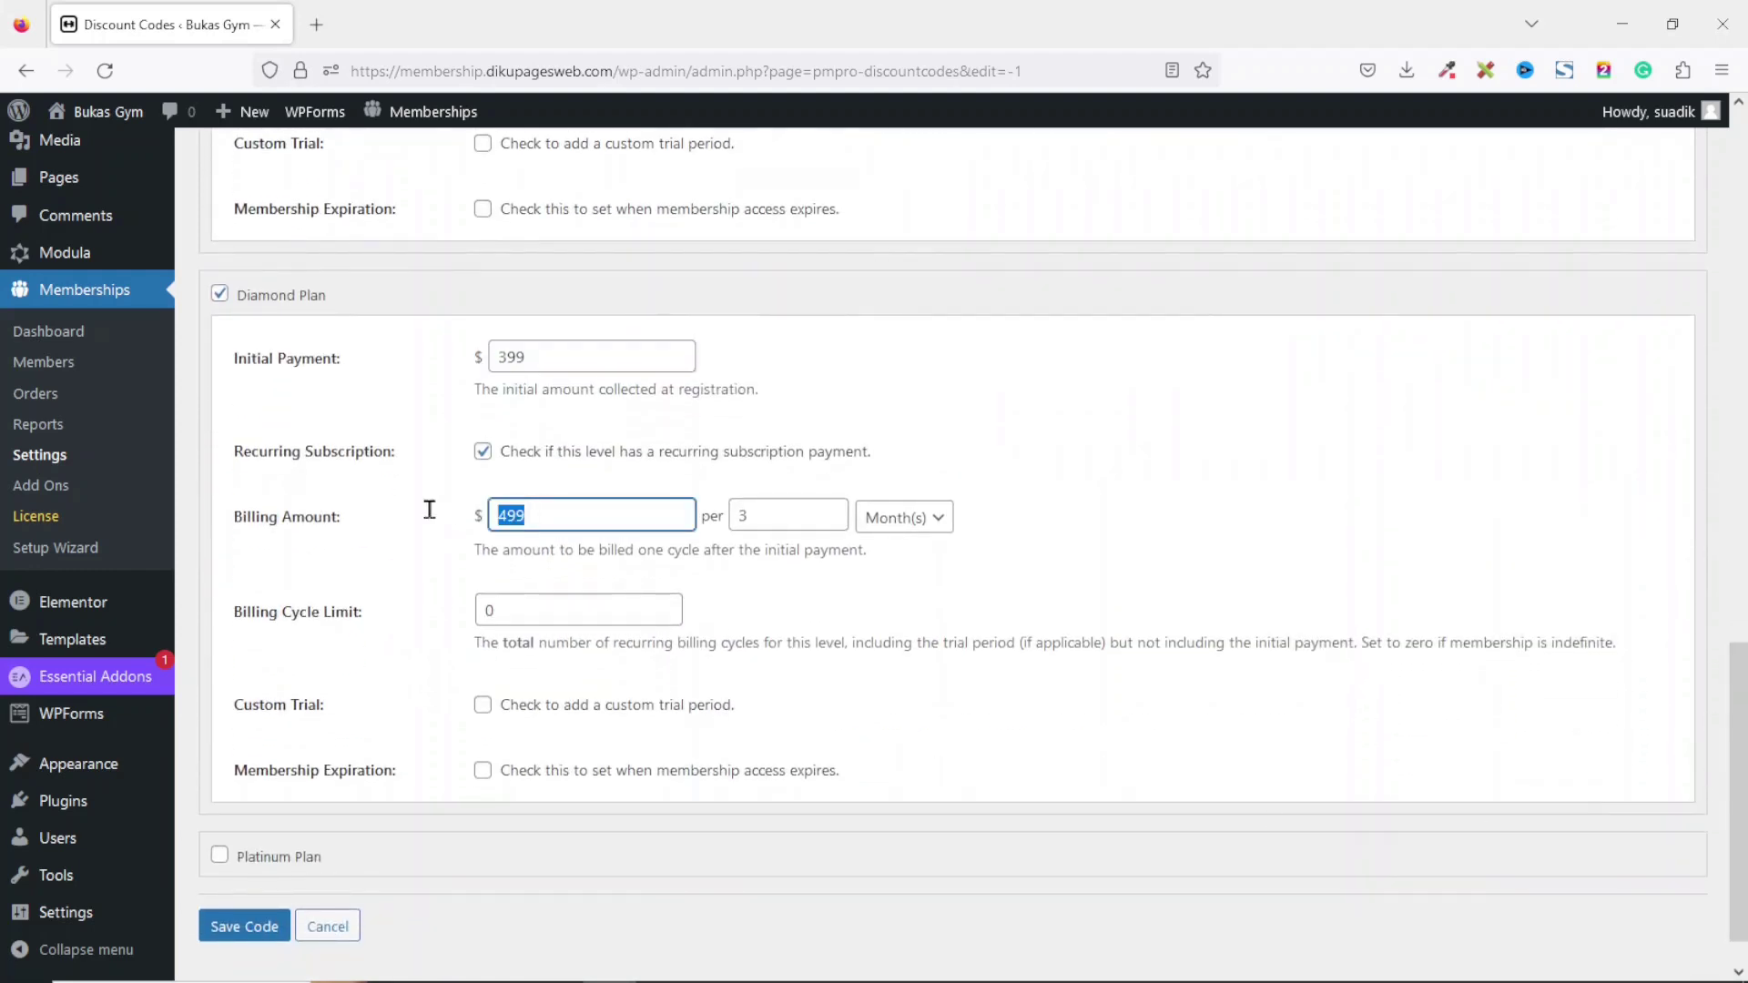
left_click(281, 860)
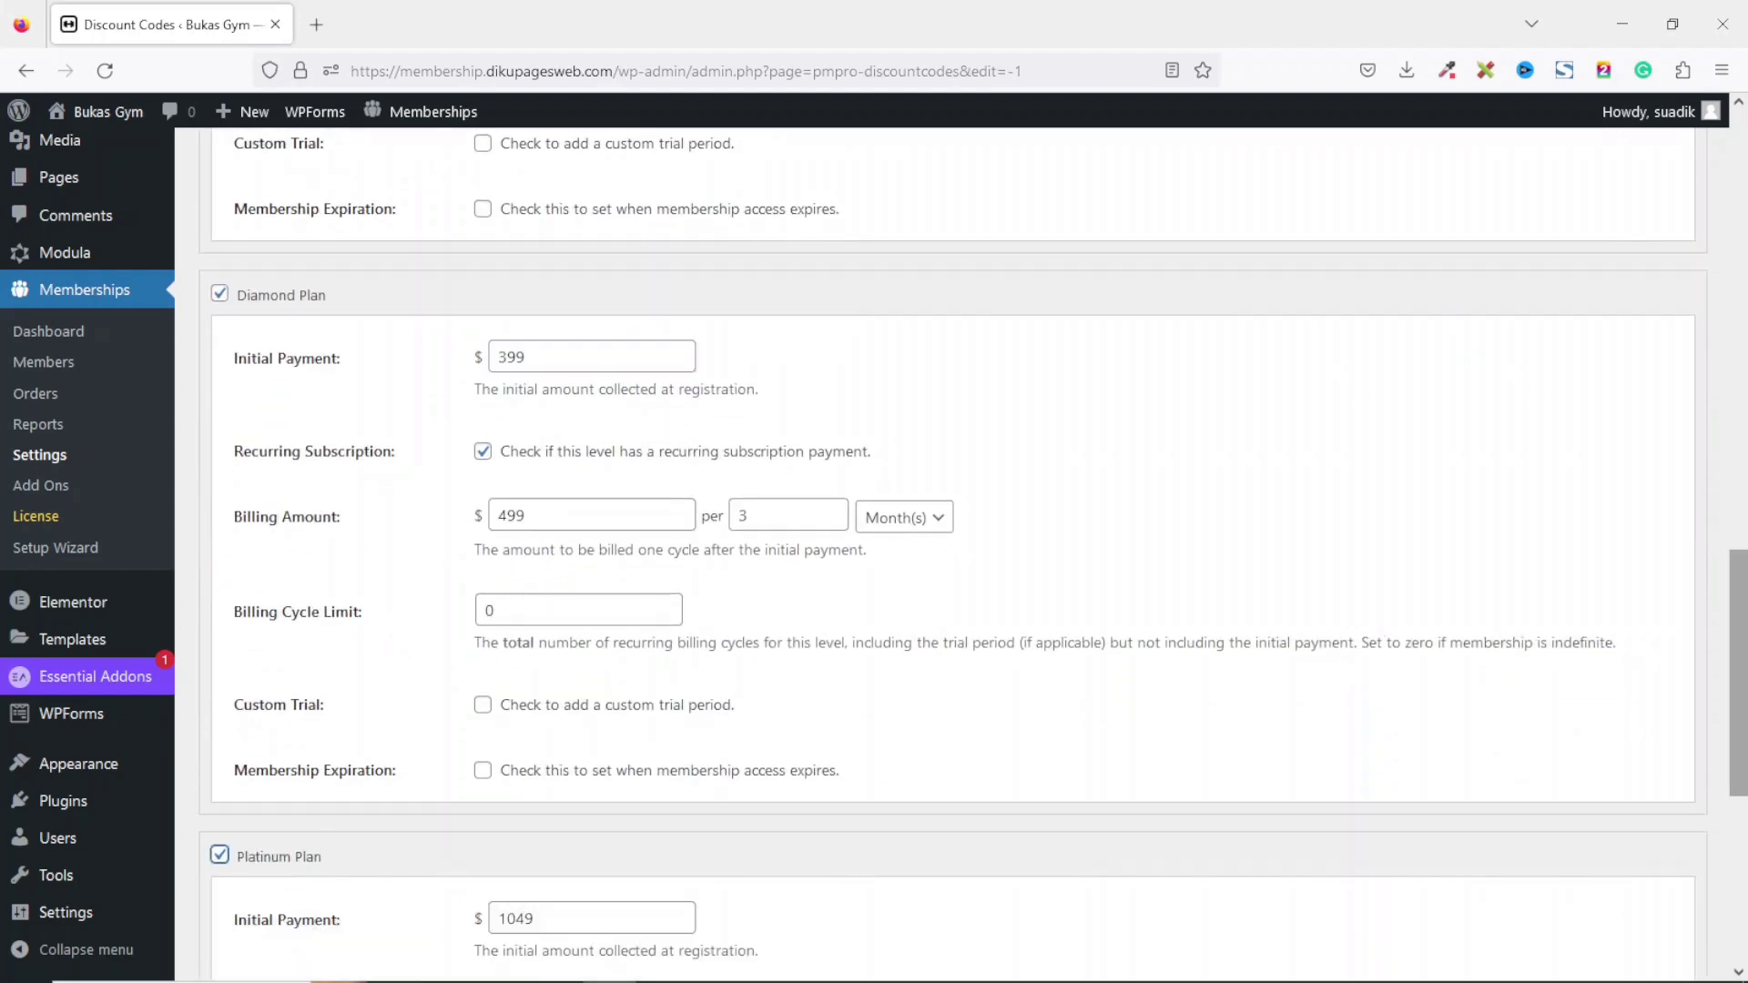
scroll(952, 556, "down", 6)
left_click_drag(570, 361, 333, 393)
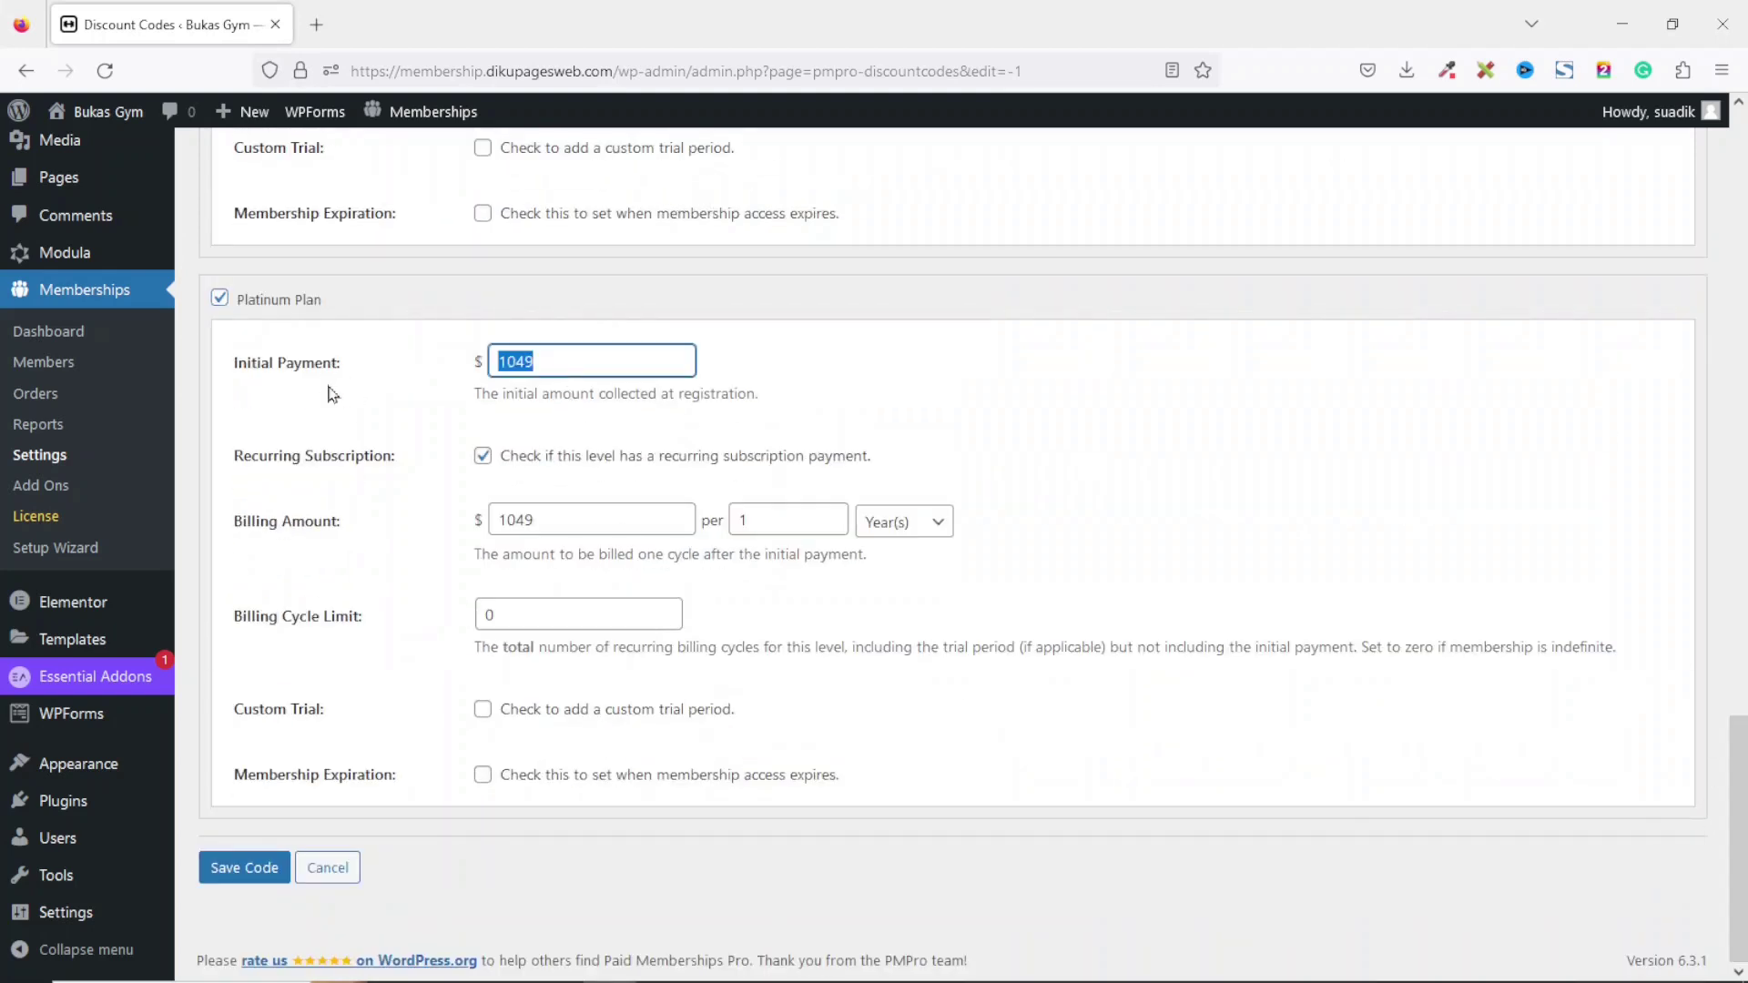
type("899")
left_click_drag(568, 517, 372, 542)
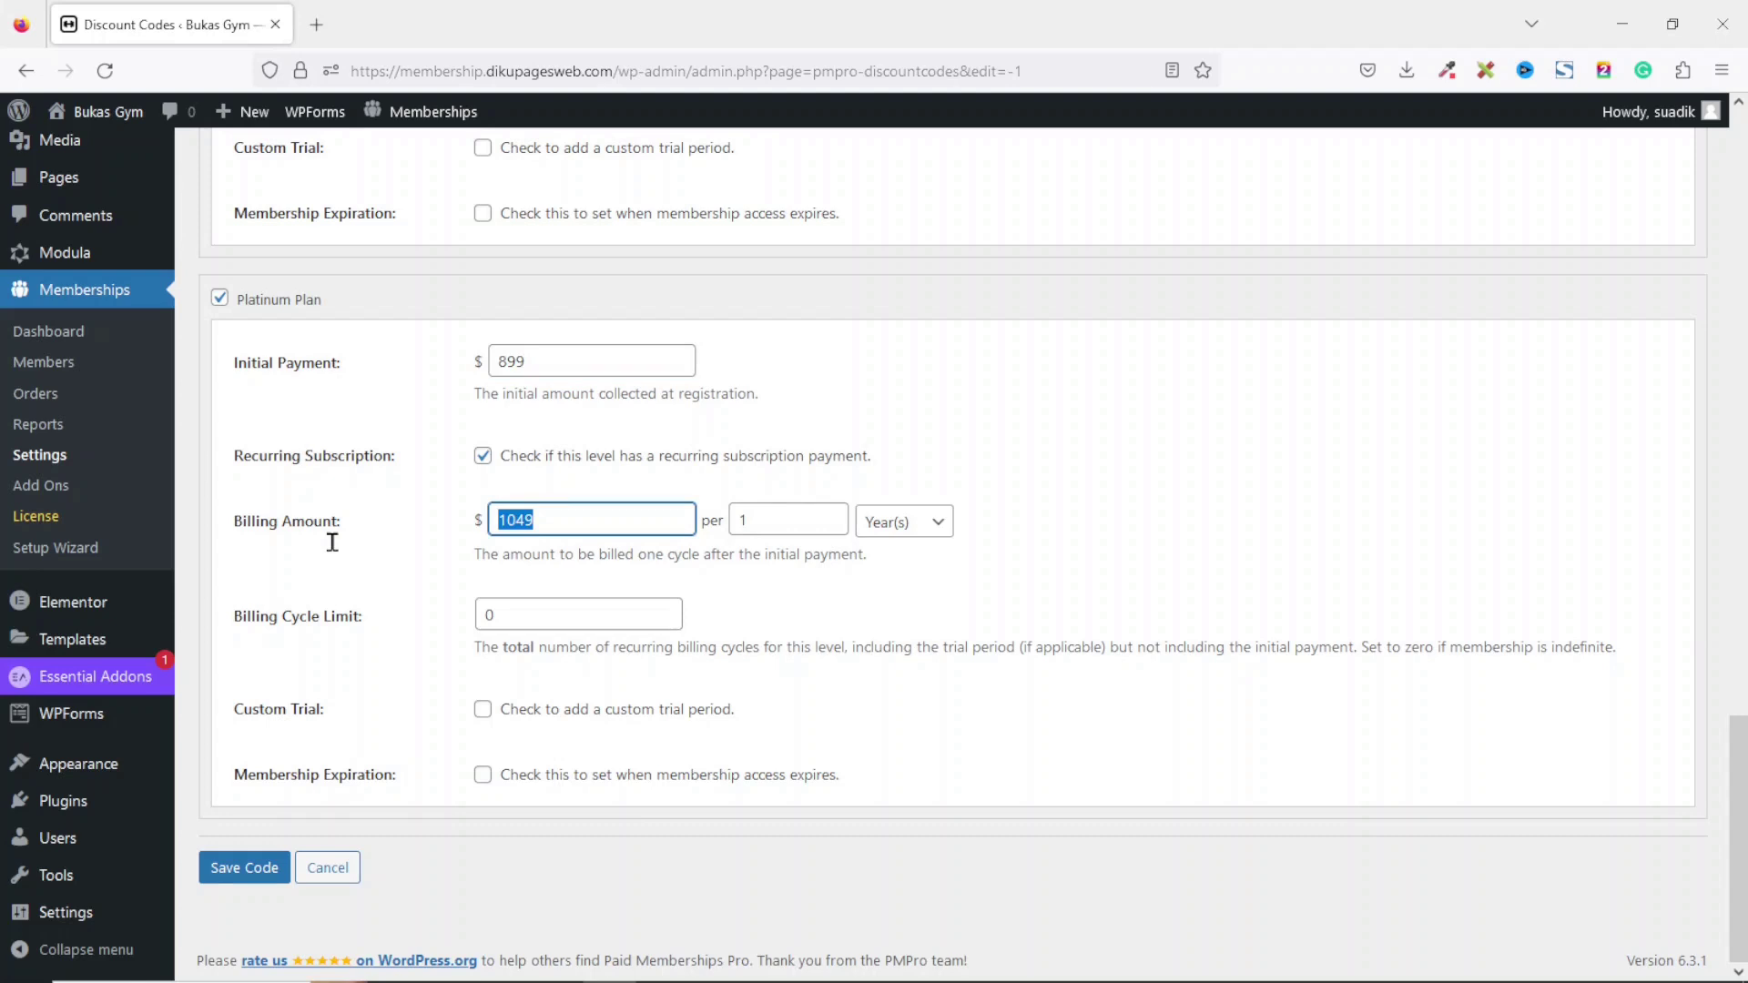
left_click(246, 868)
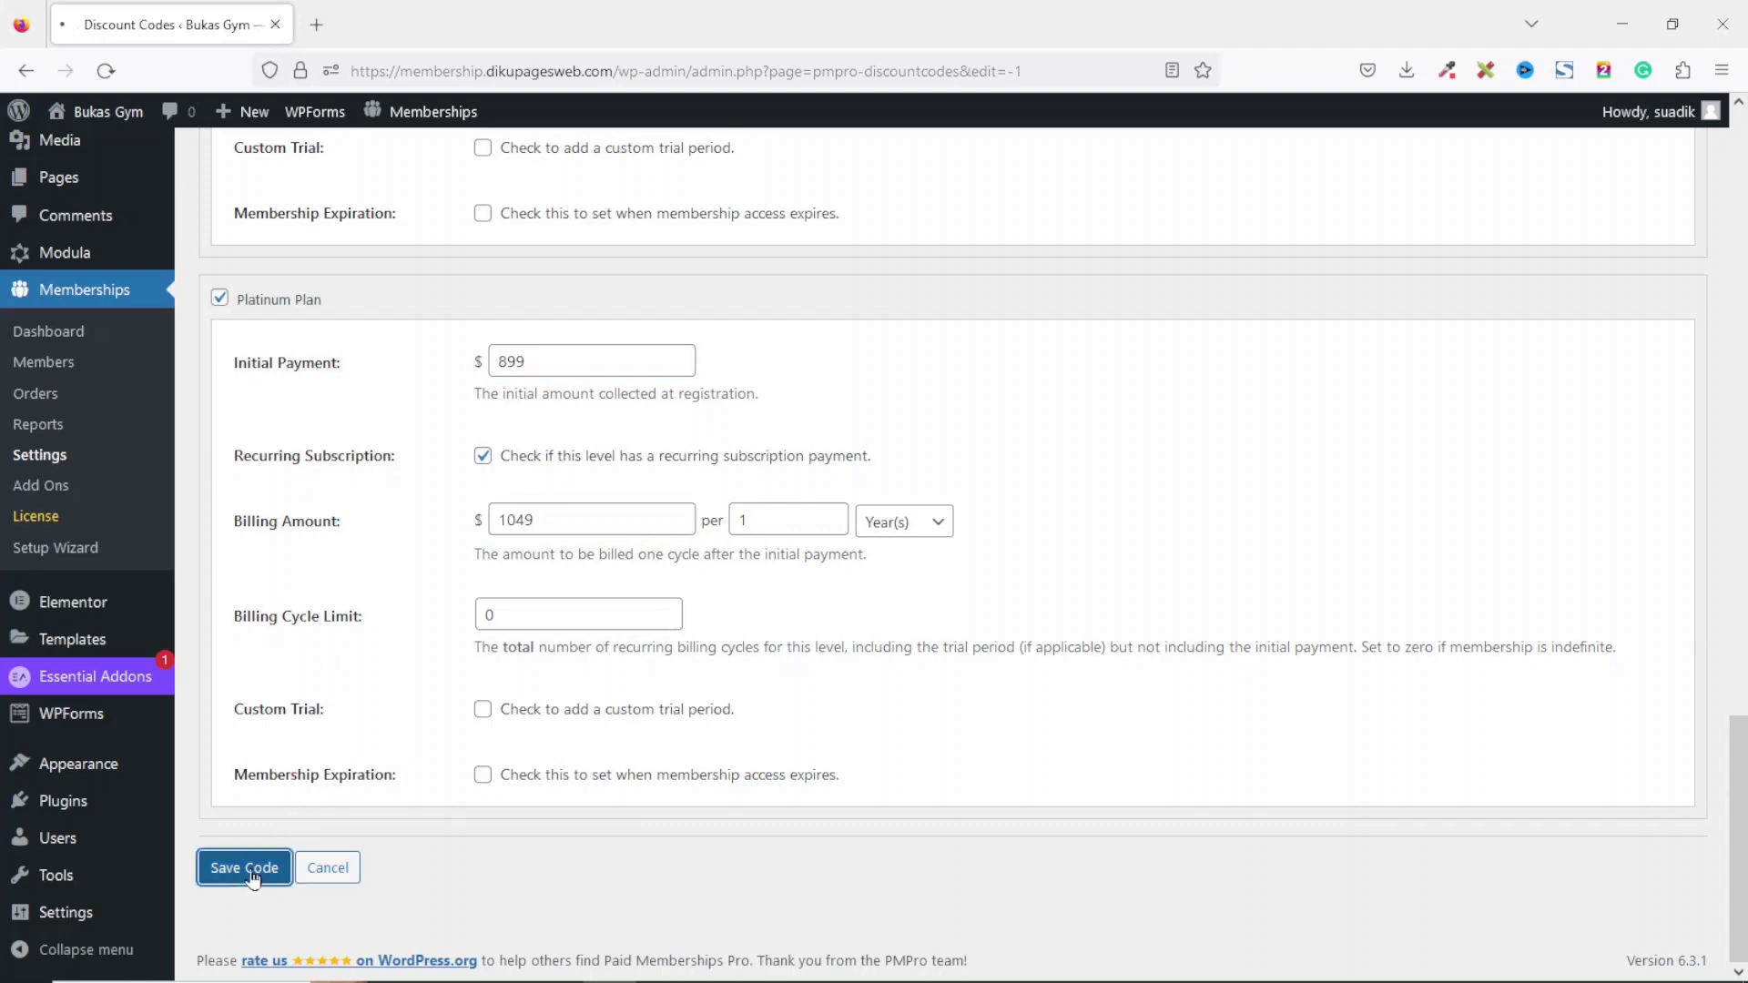
scroll(1609, 454, "down", 3)
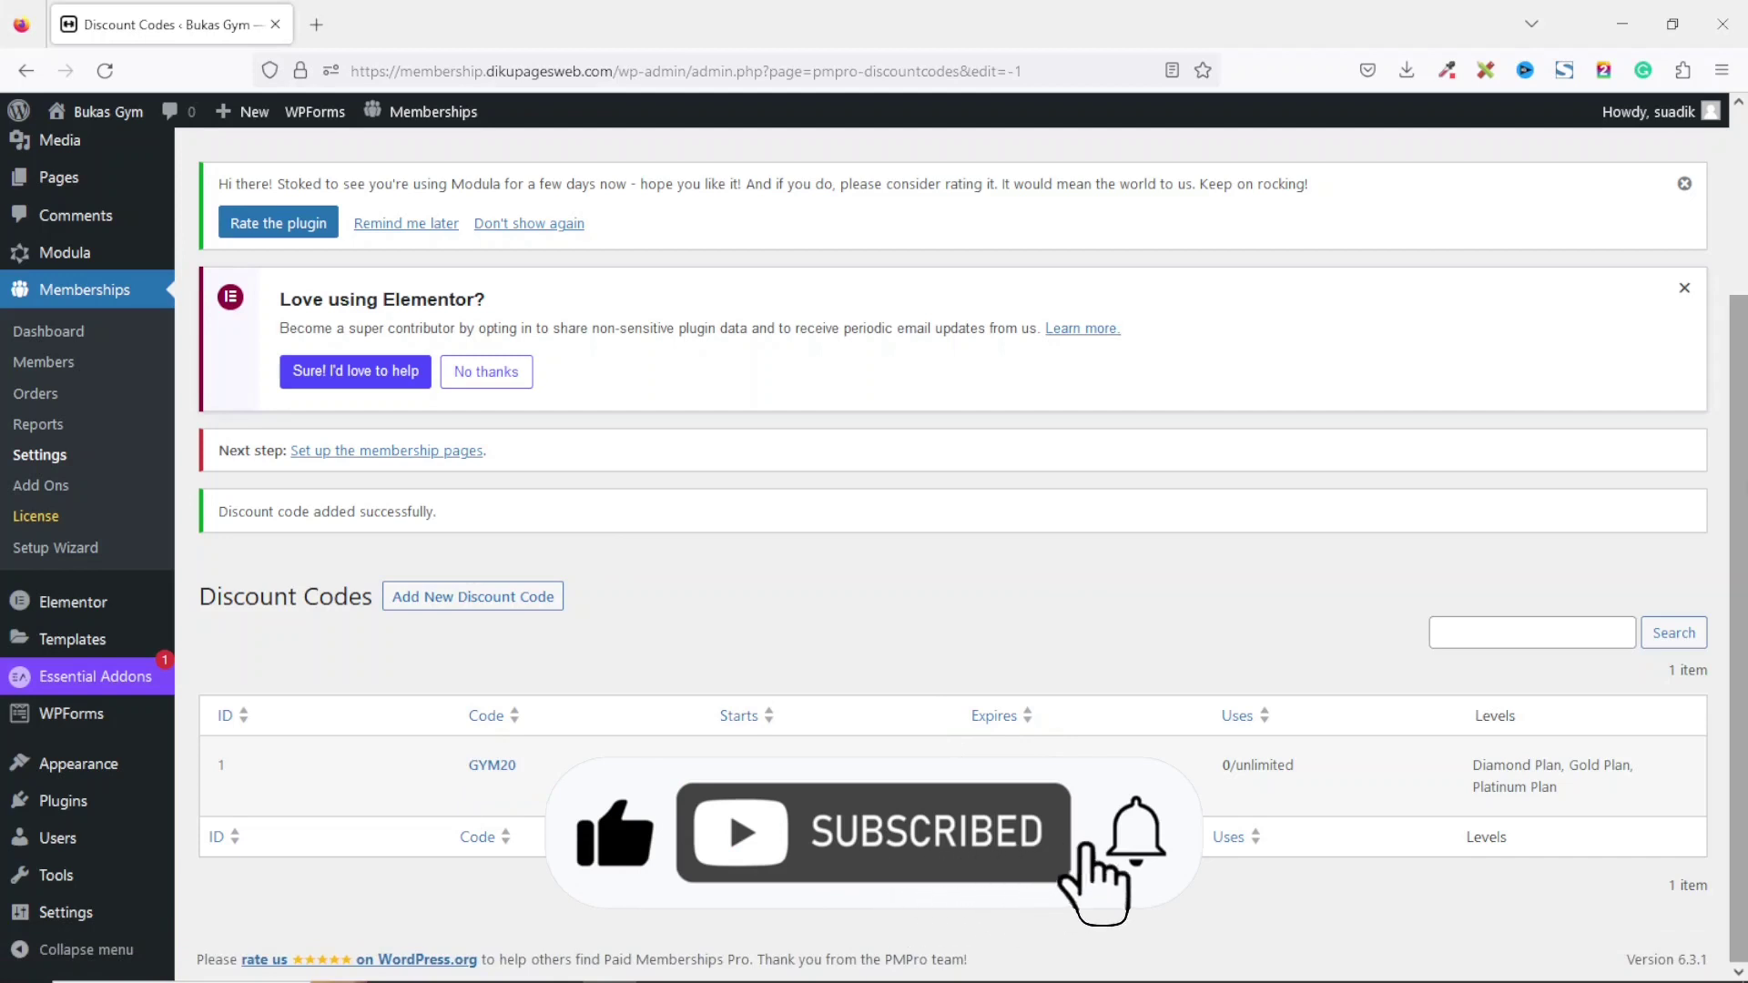
Step: Generate the required frontend membership pages automatically in the membership page settings and save their assignments
scroll(1035, 592, "up", 2)
scroll(1146, 897, "up", 1)
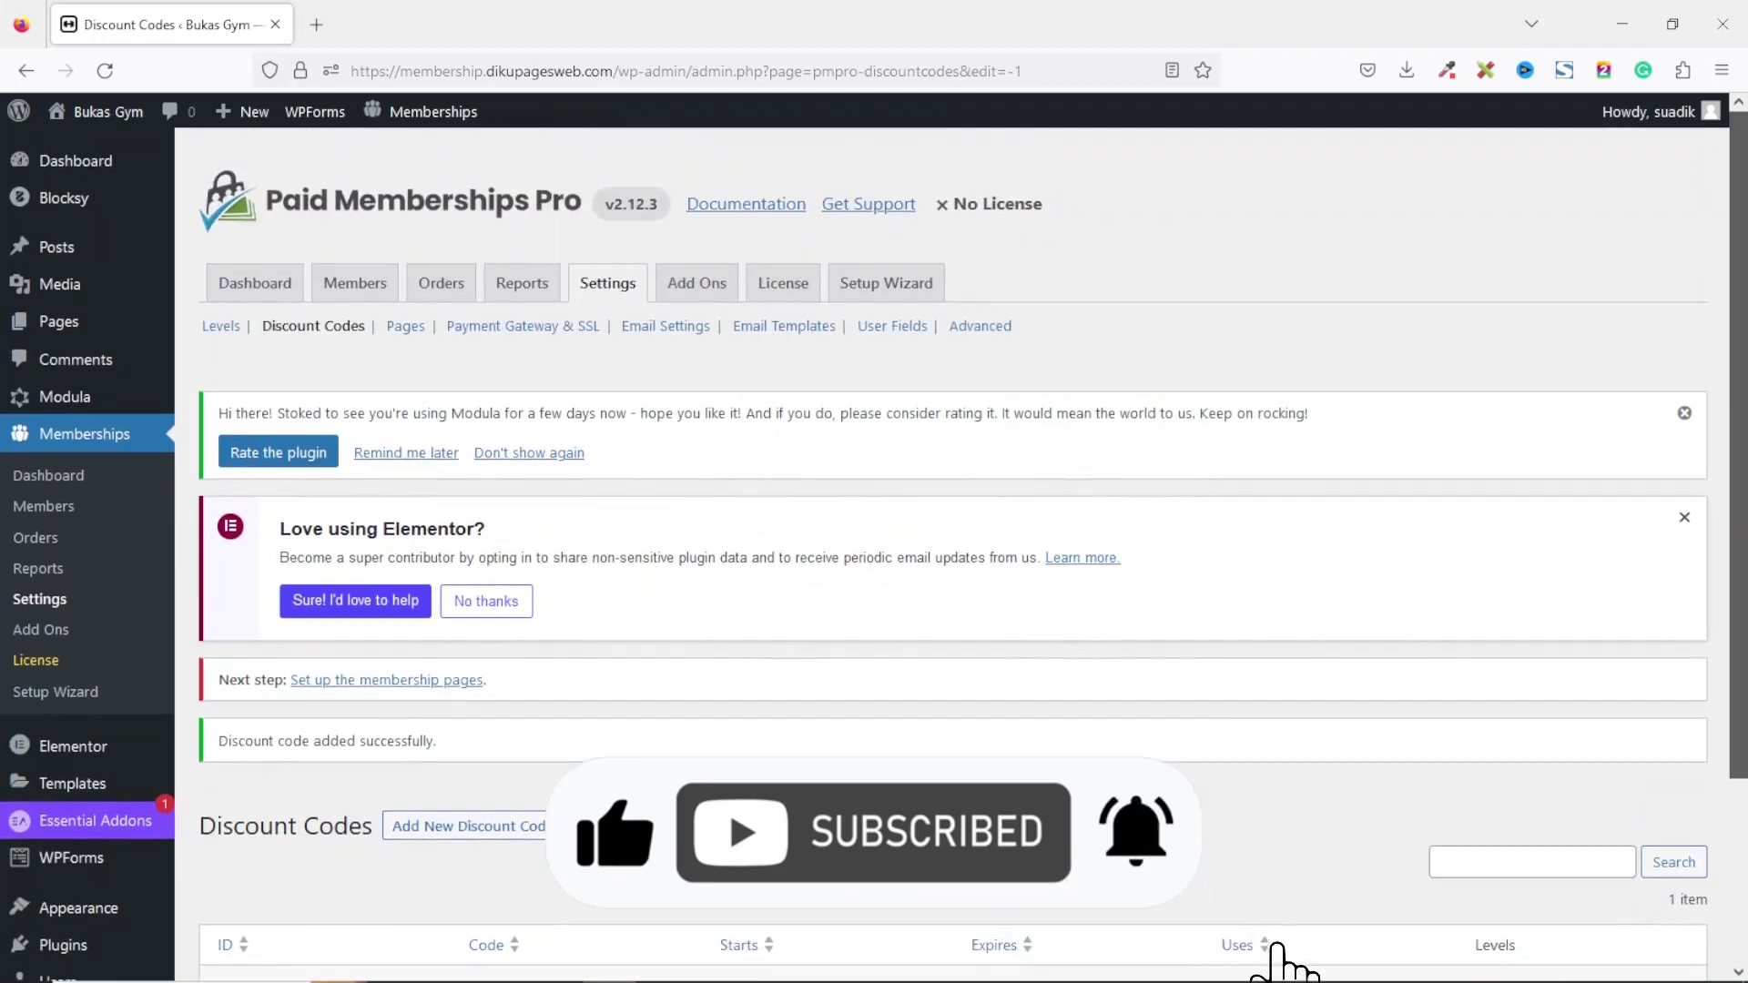
left_click(402, 335)
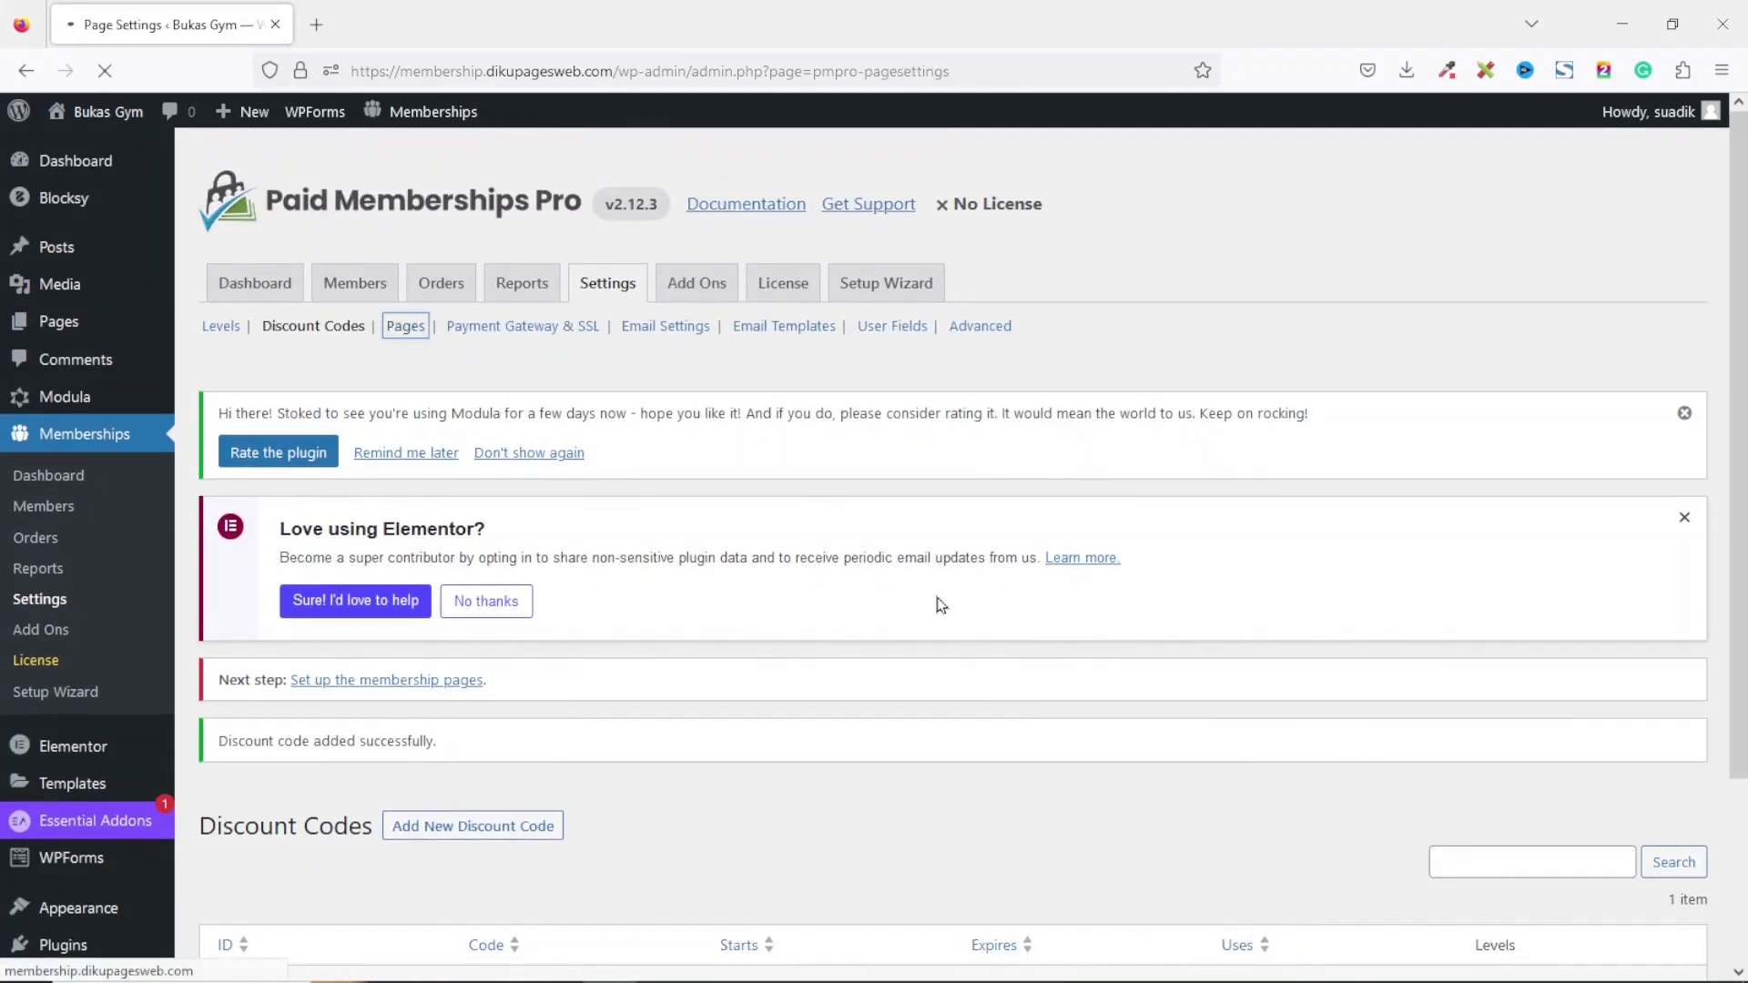
scroll(1746, 571, "down", 3)
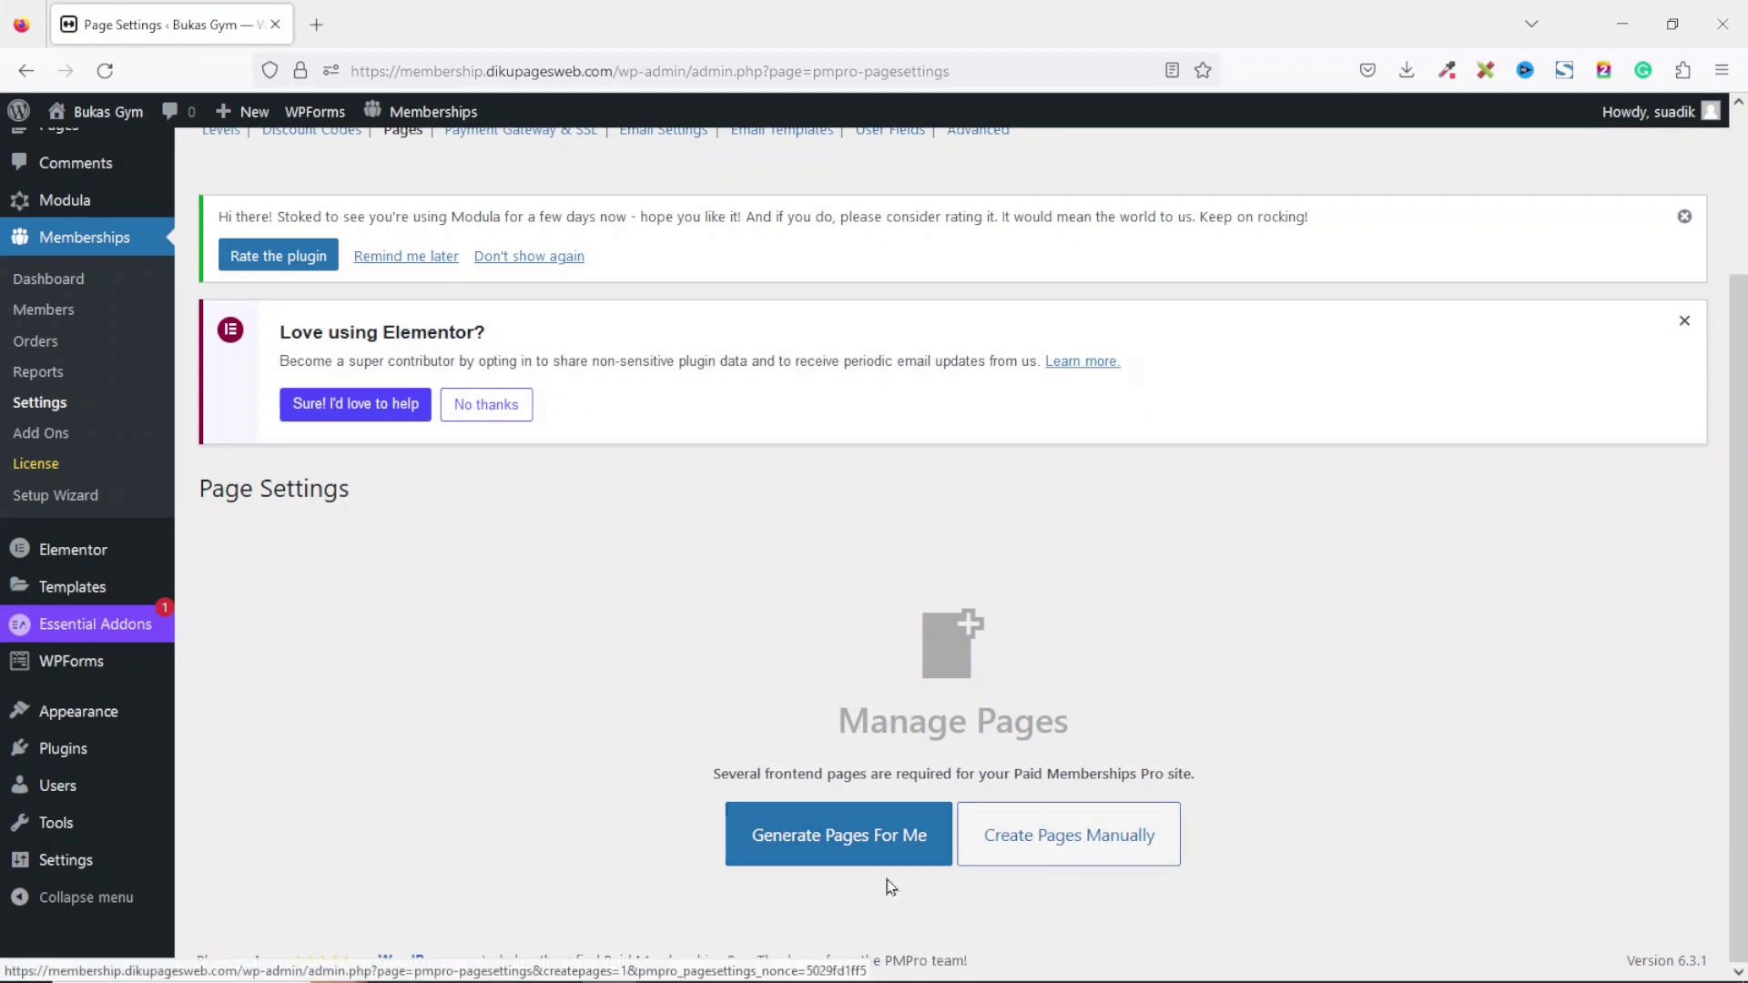
left_click(820, 842)
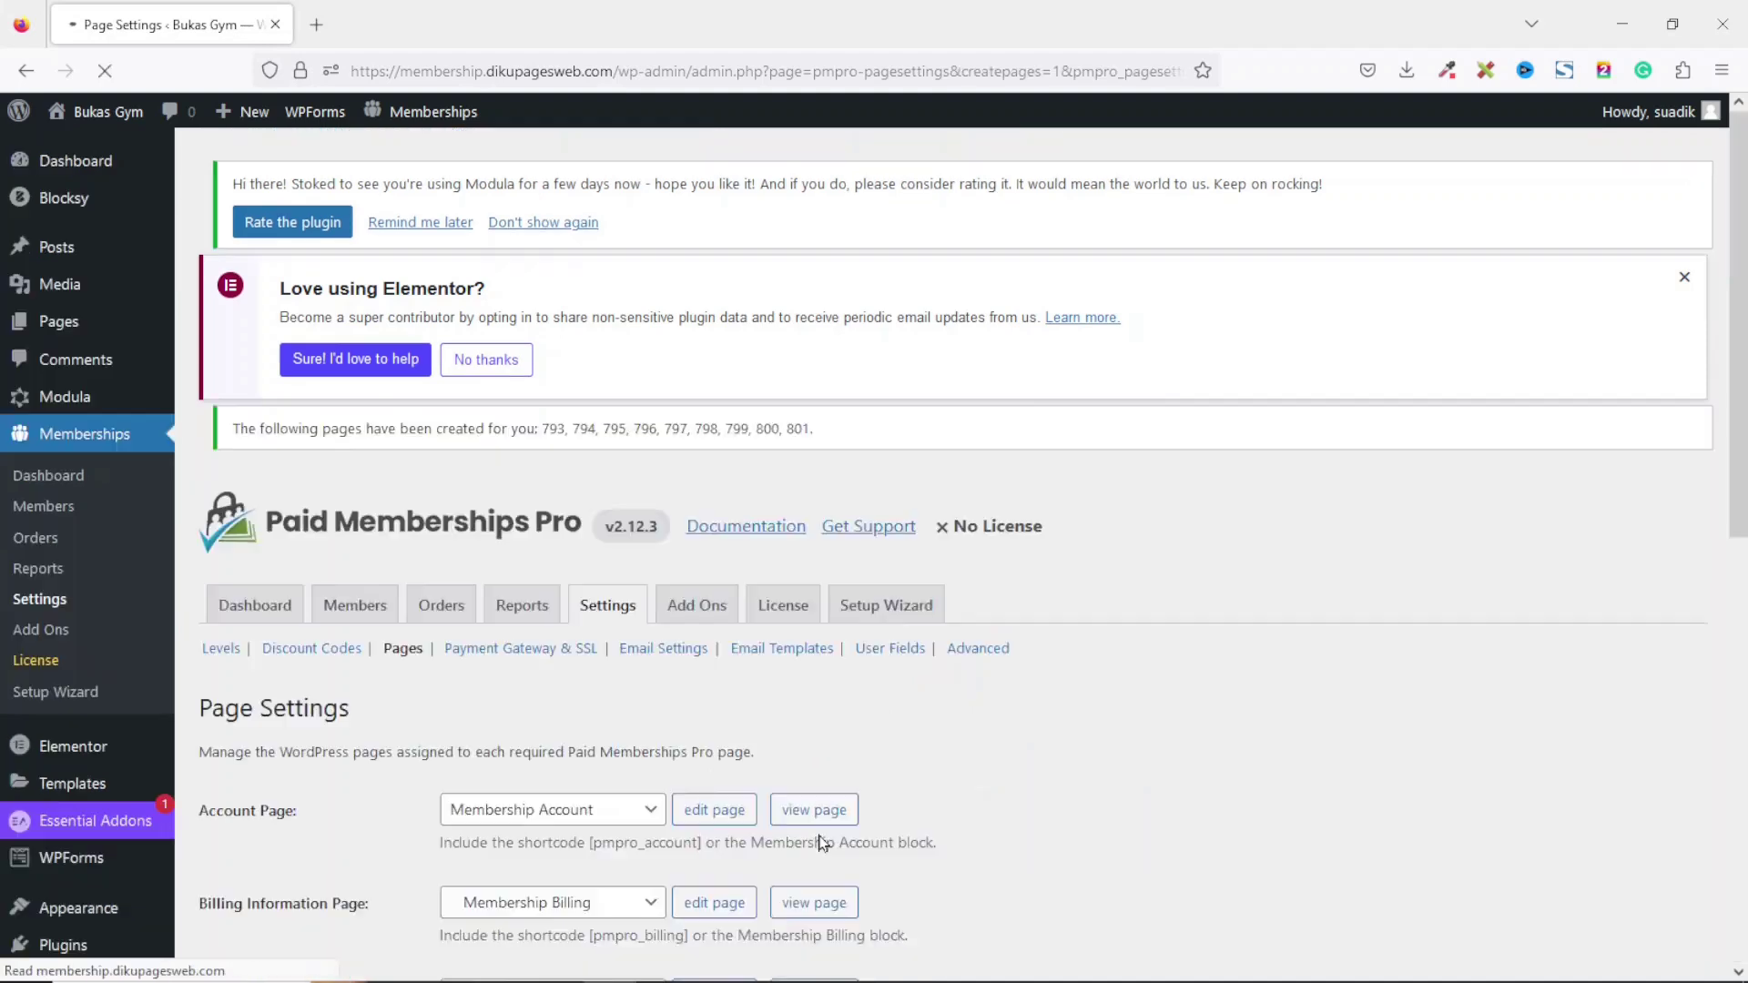
scroll(278, 356, "down", 5)
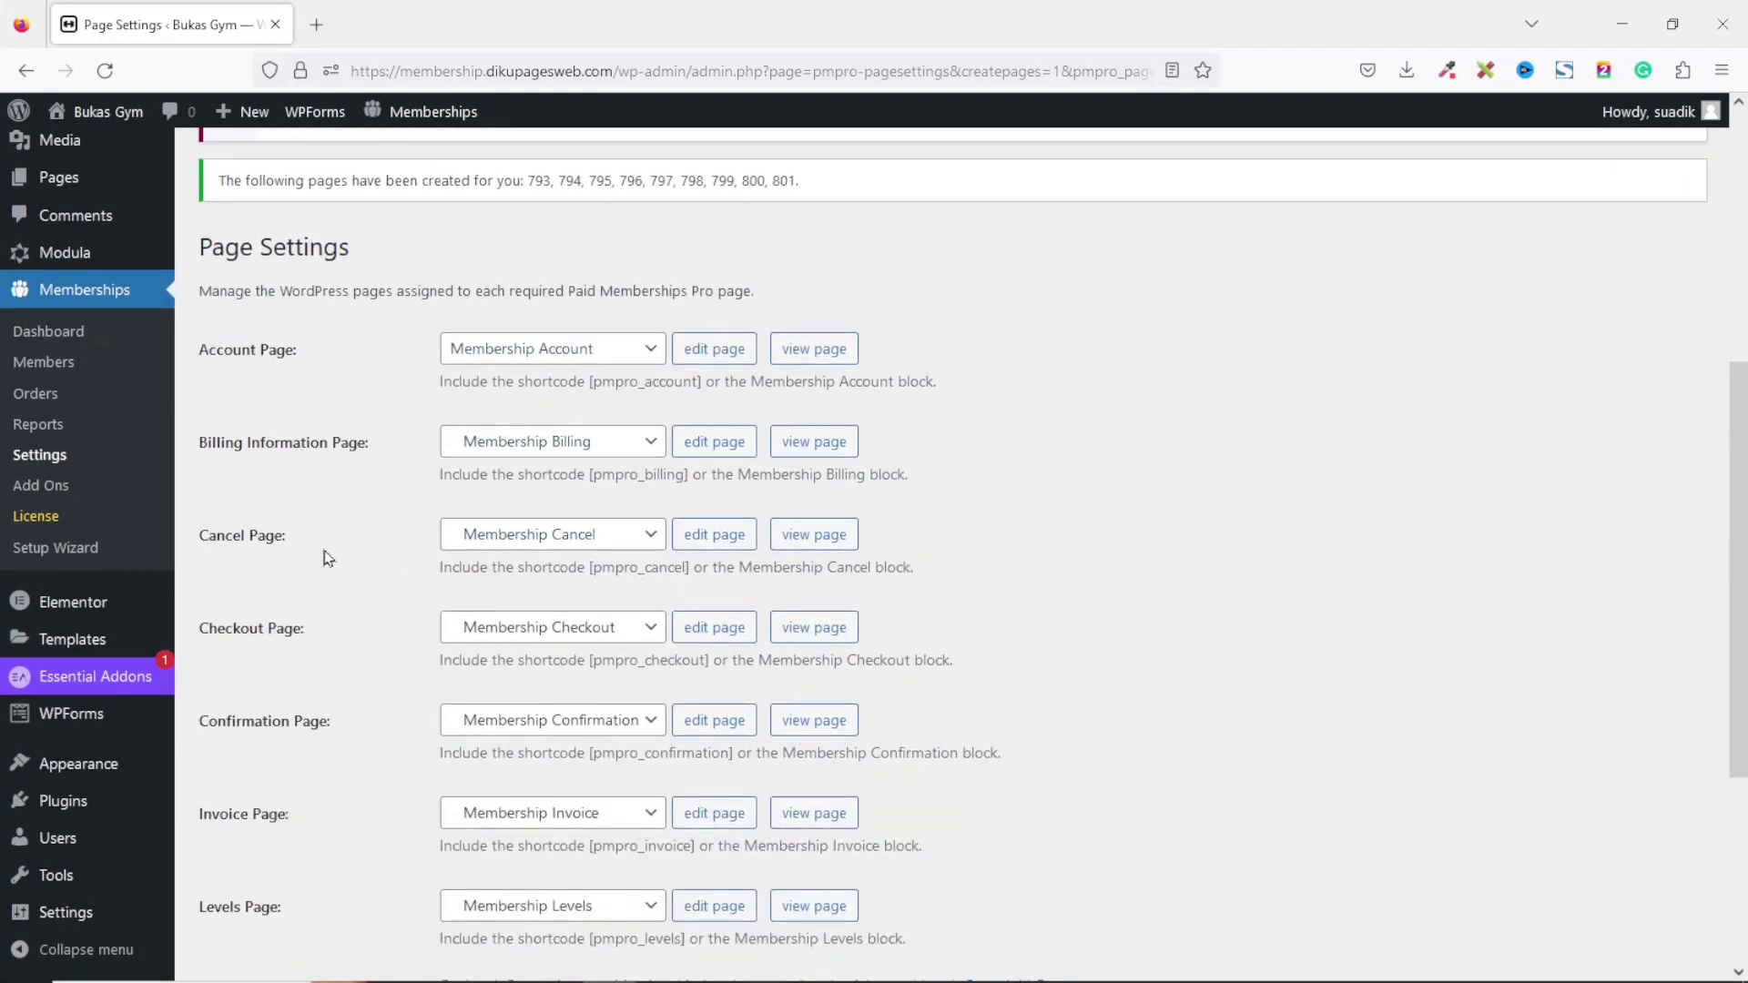
left_click_drag(1740, 572, 1741, 756)
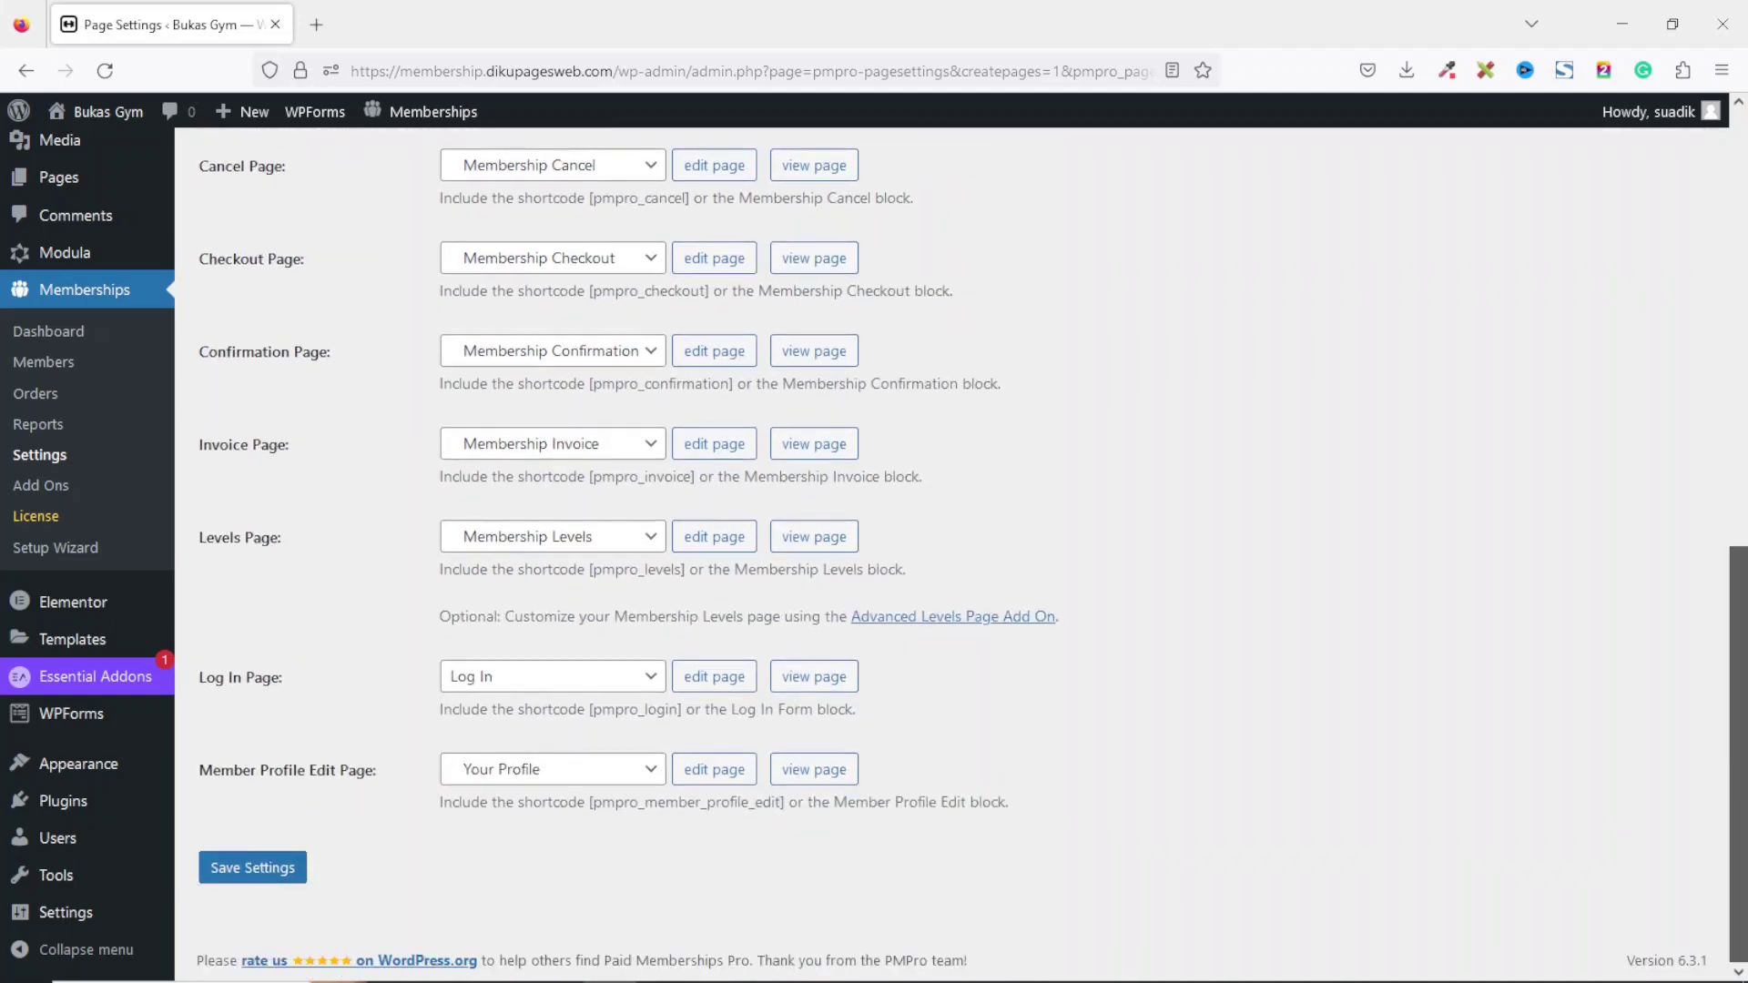
left_click(257, 868)
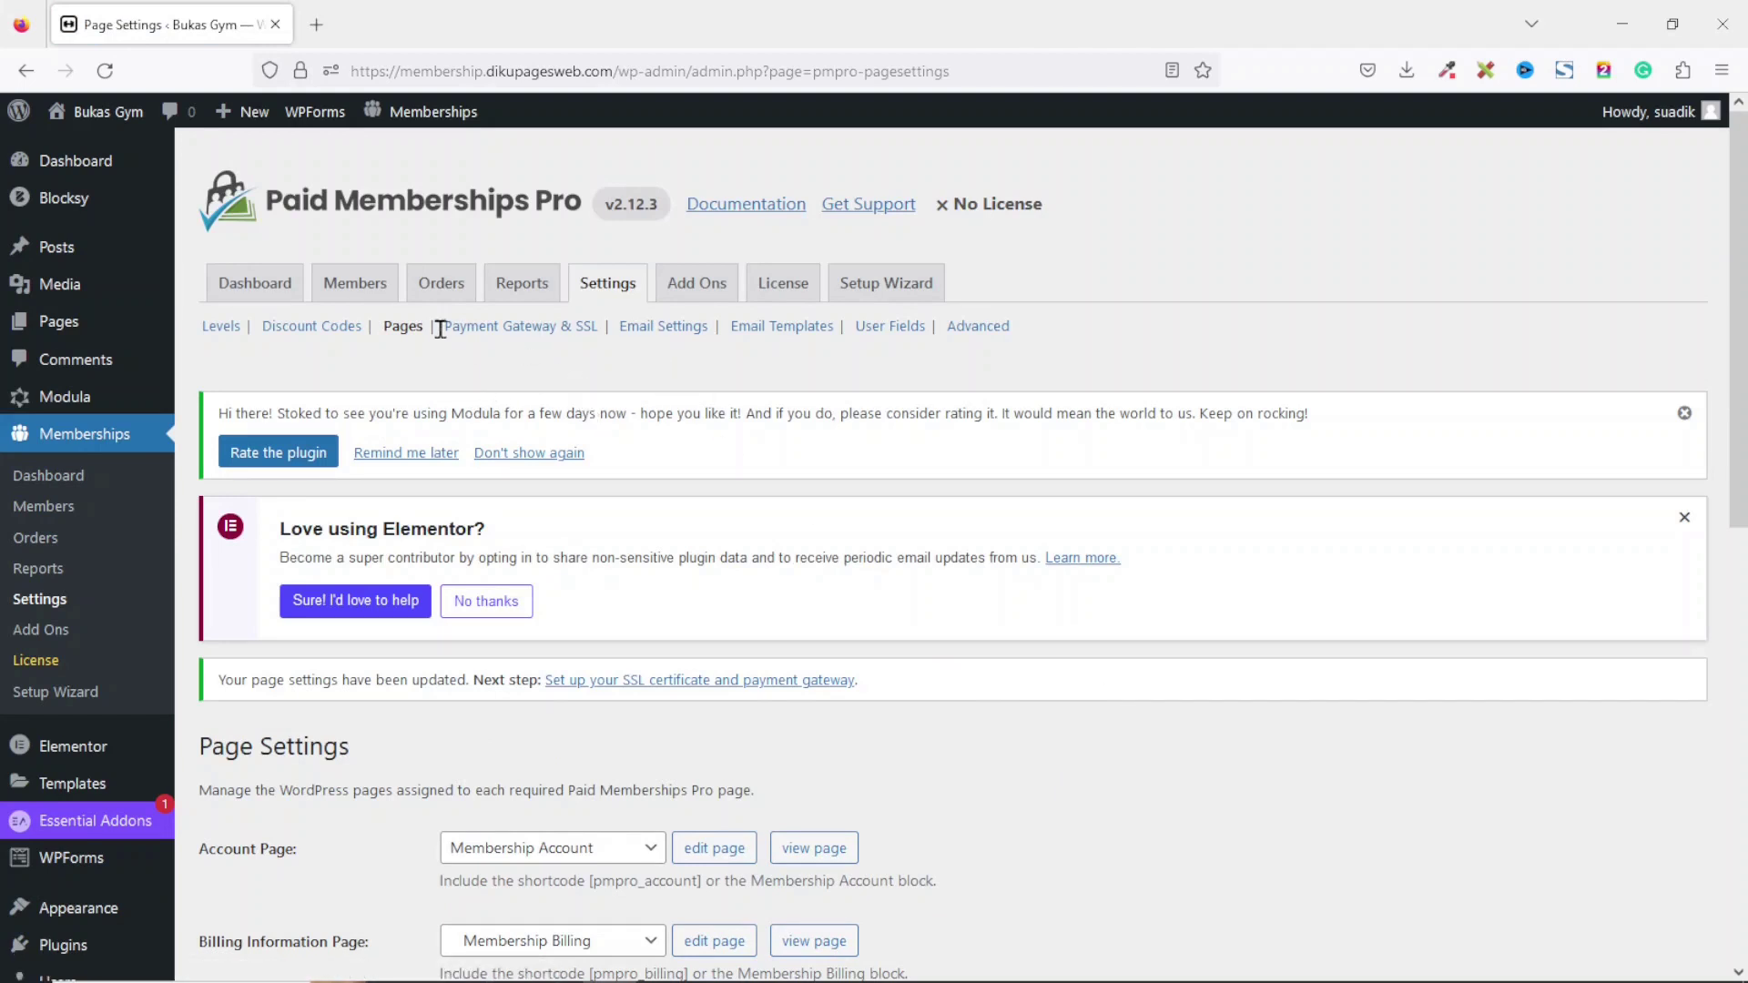
Step: In the membership email settings, replace the From Email with the site's admin address
left_click(662, 340)
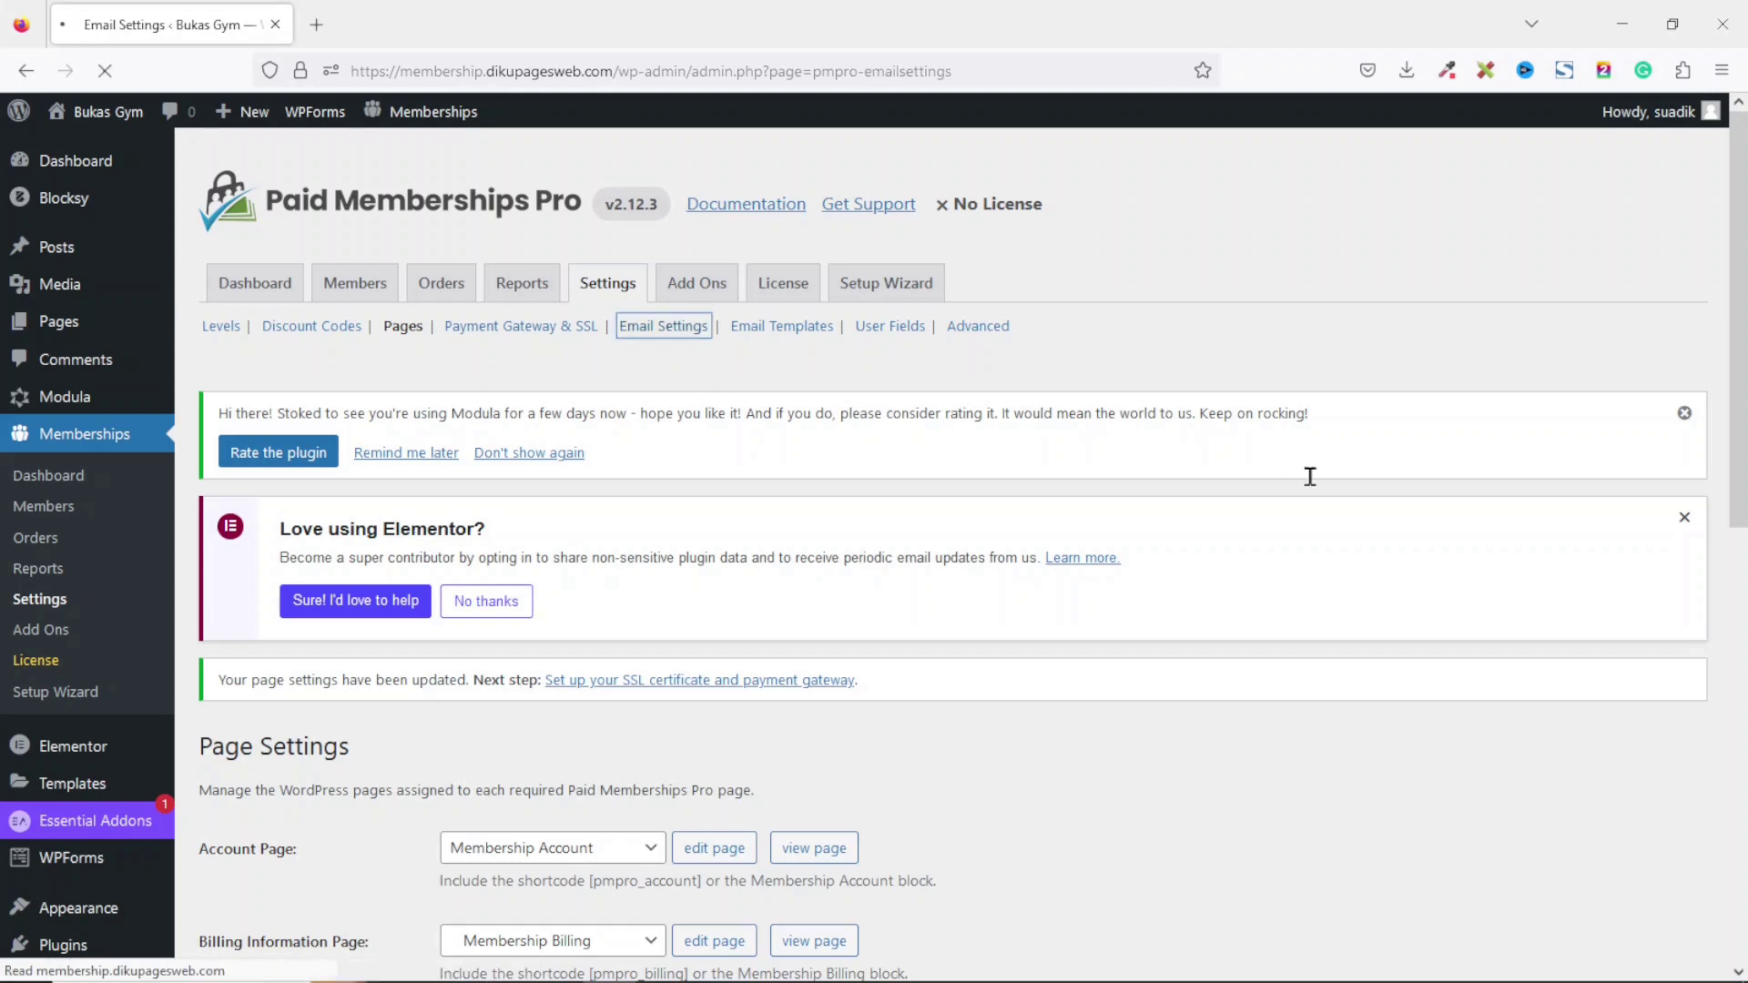
scroll(1307, 477, "down", 3)
left_click_drag(1737, 498, 1737, 513)
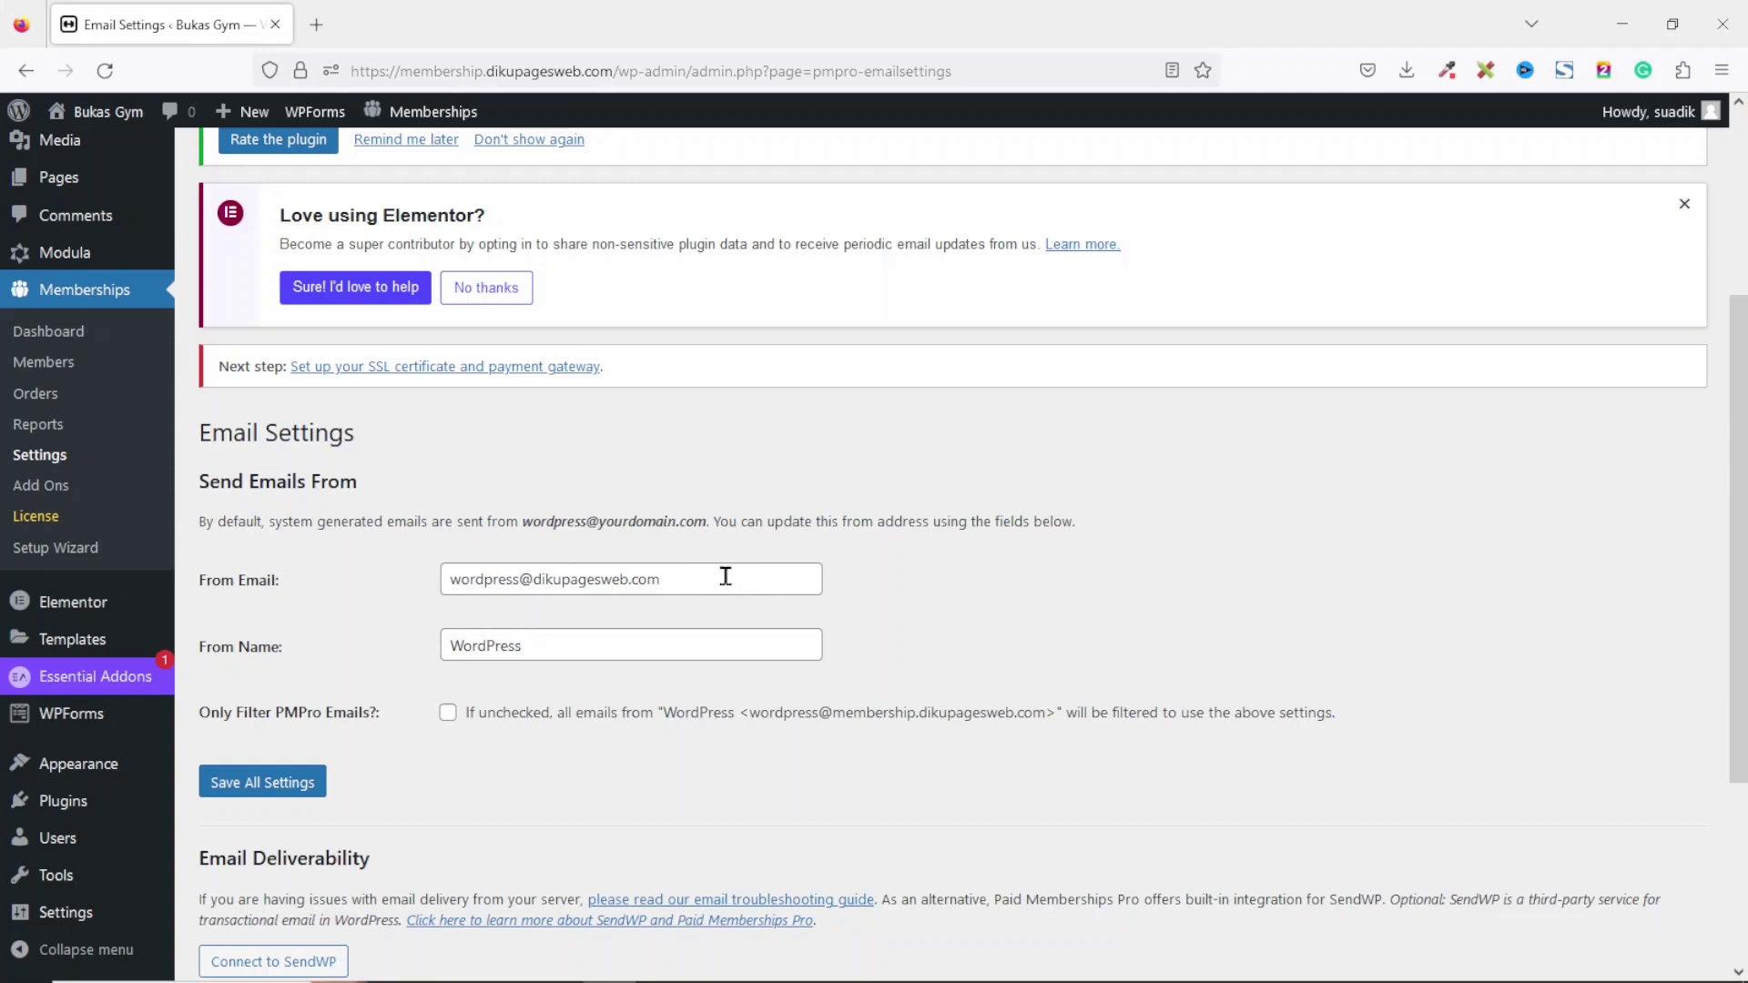
left_click_drag(698, 579, 437, 600)
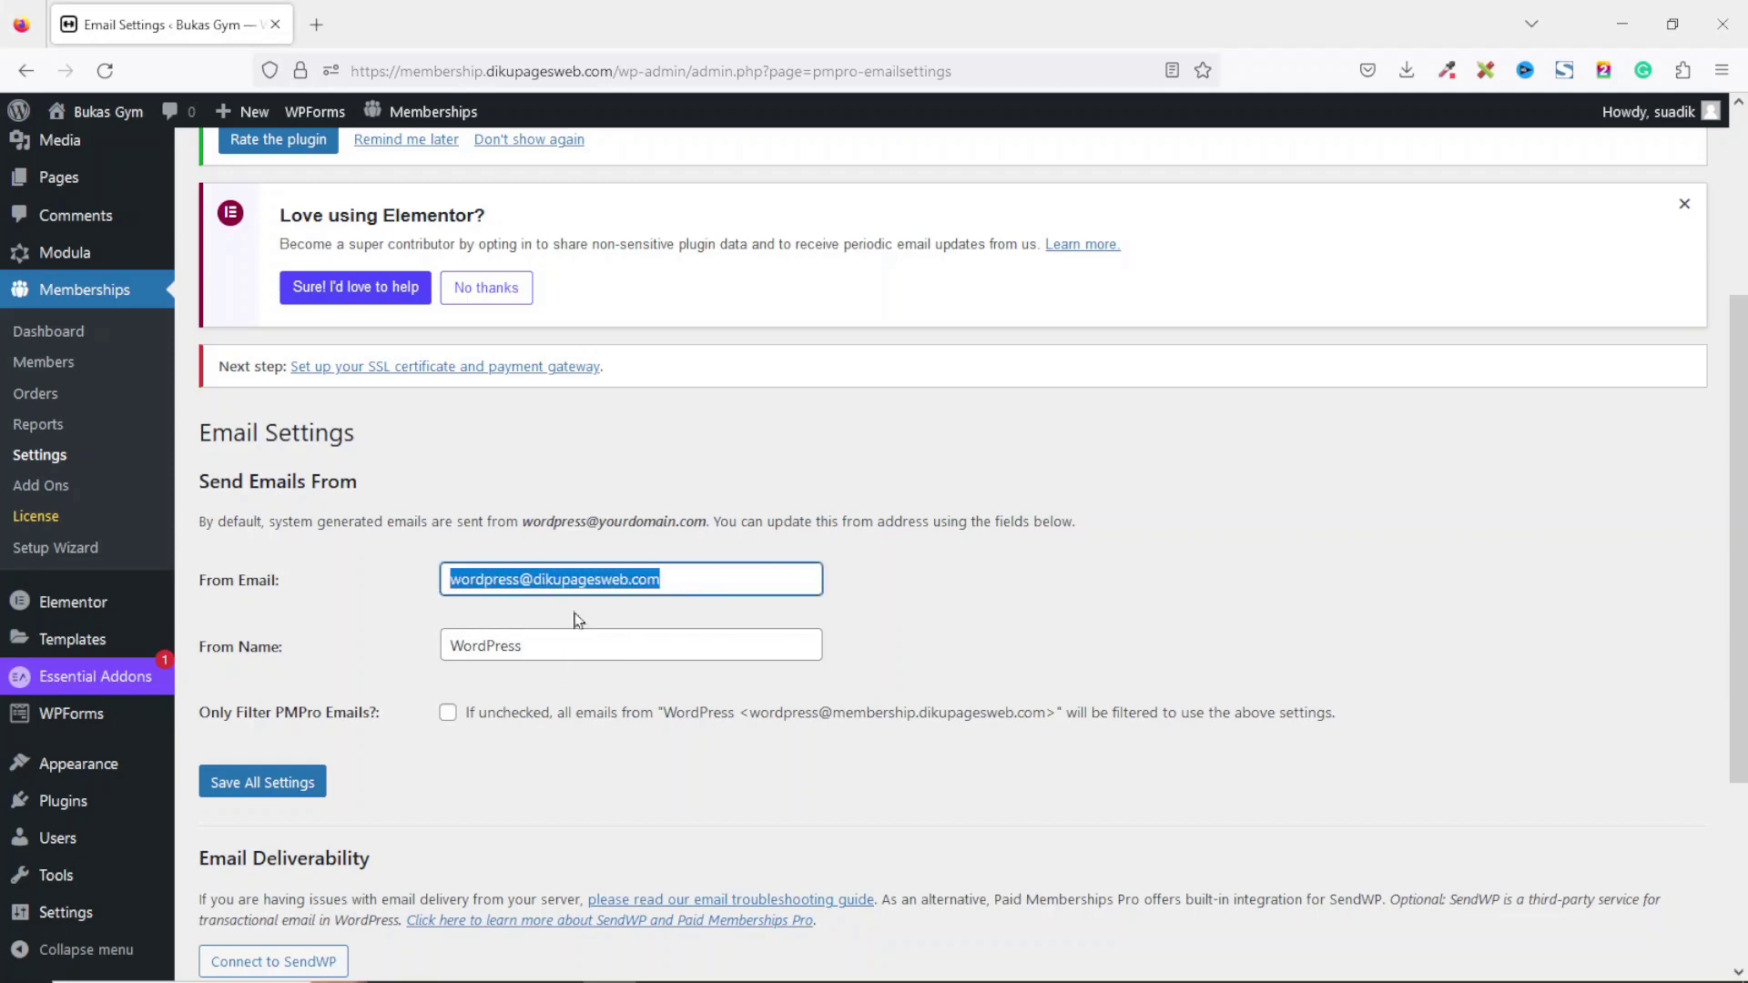
double_click(479, 580)
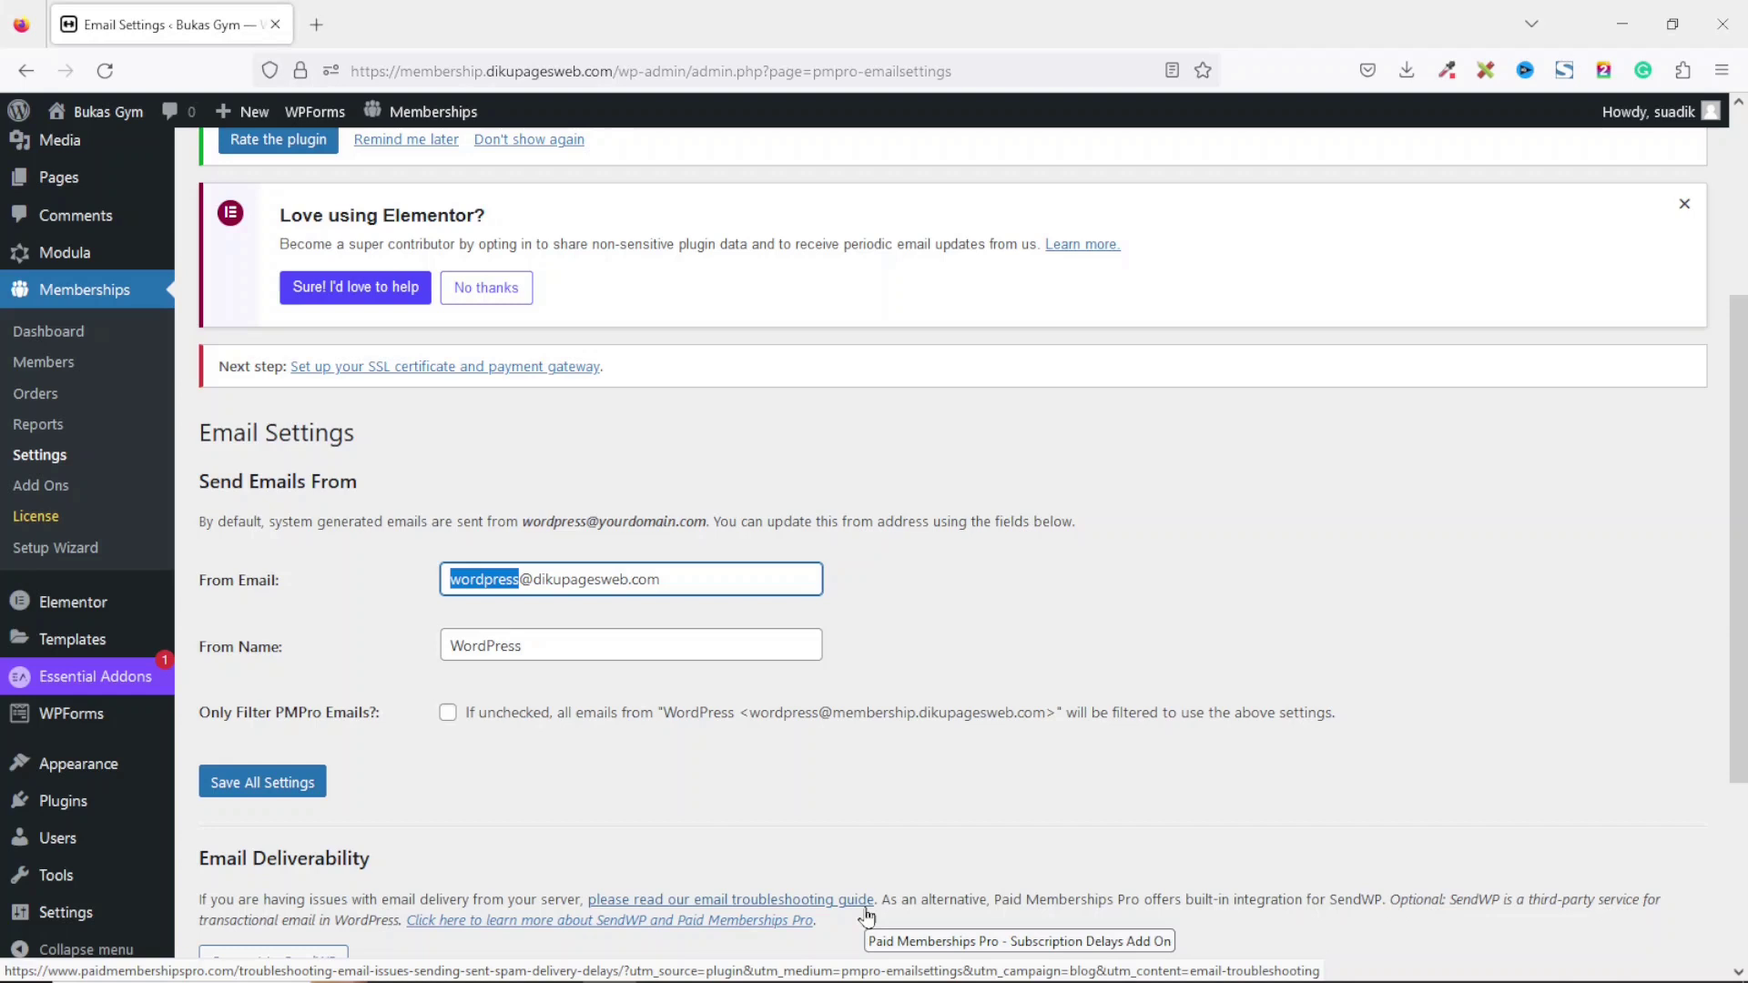
type("ADM")
key("BackSpace")
key("BackSpace")
key("BackSpace")
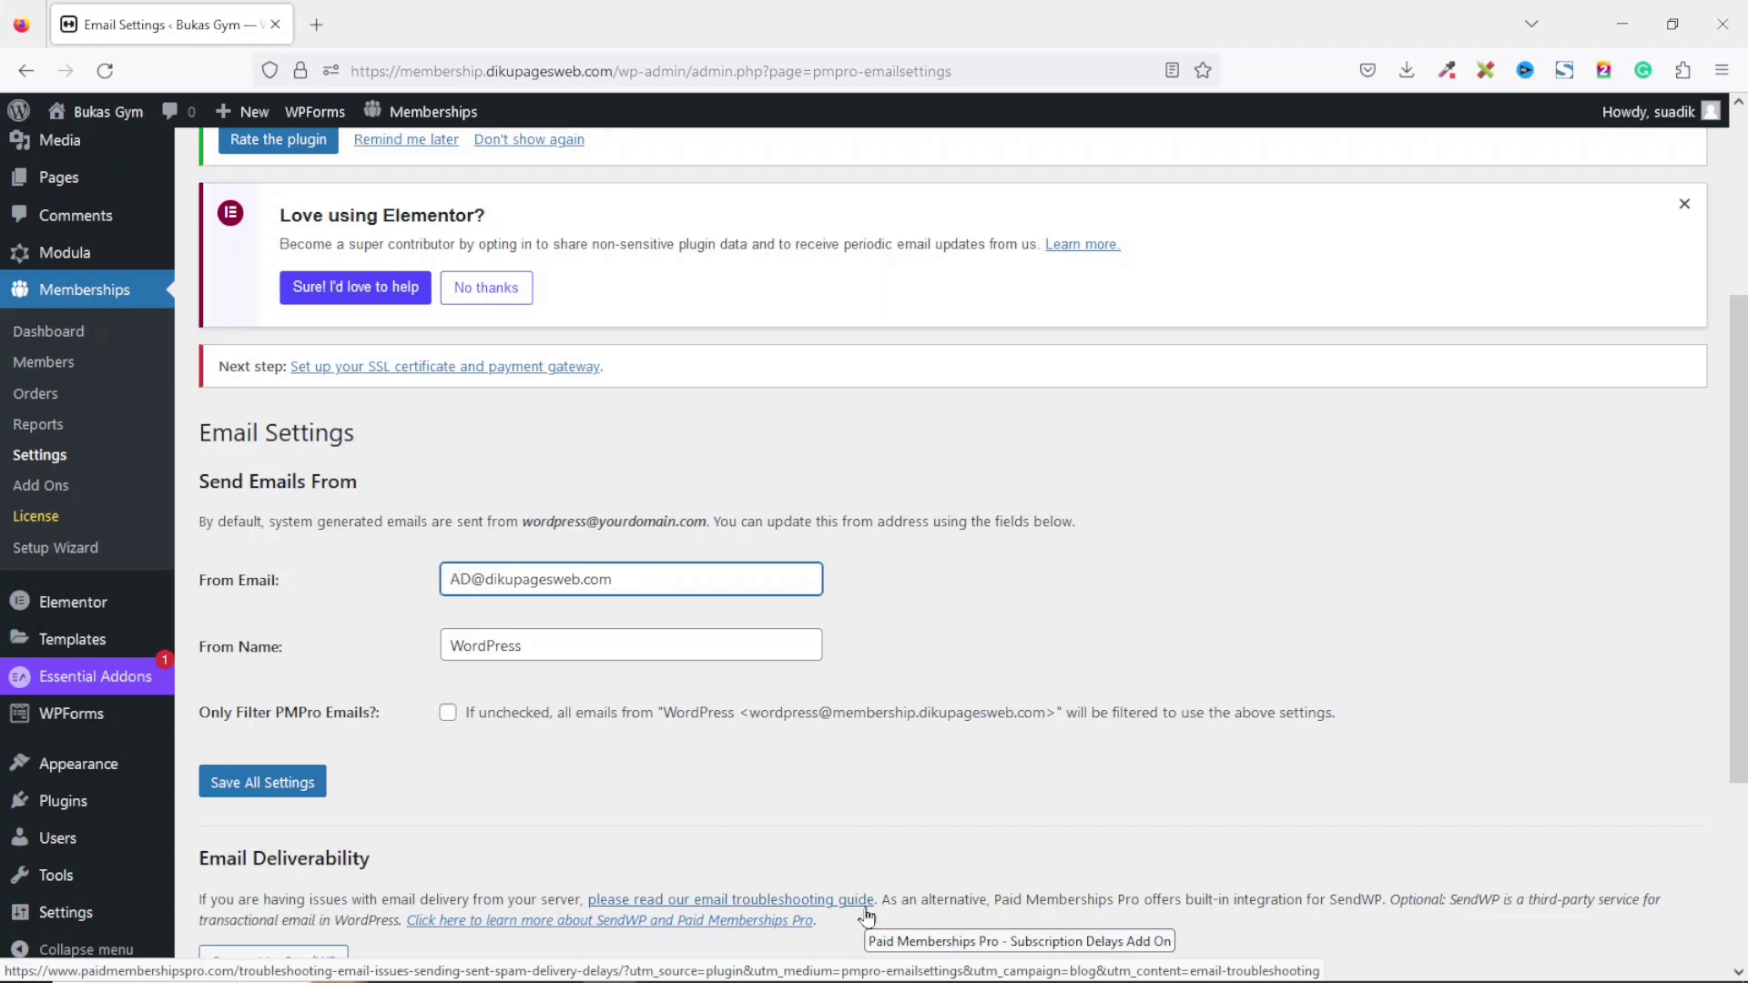
type("admin")
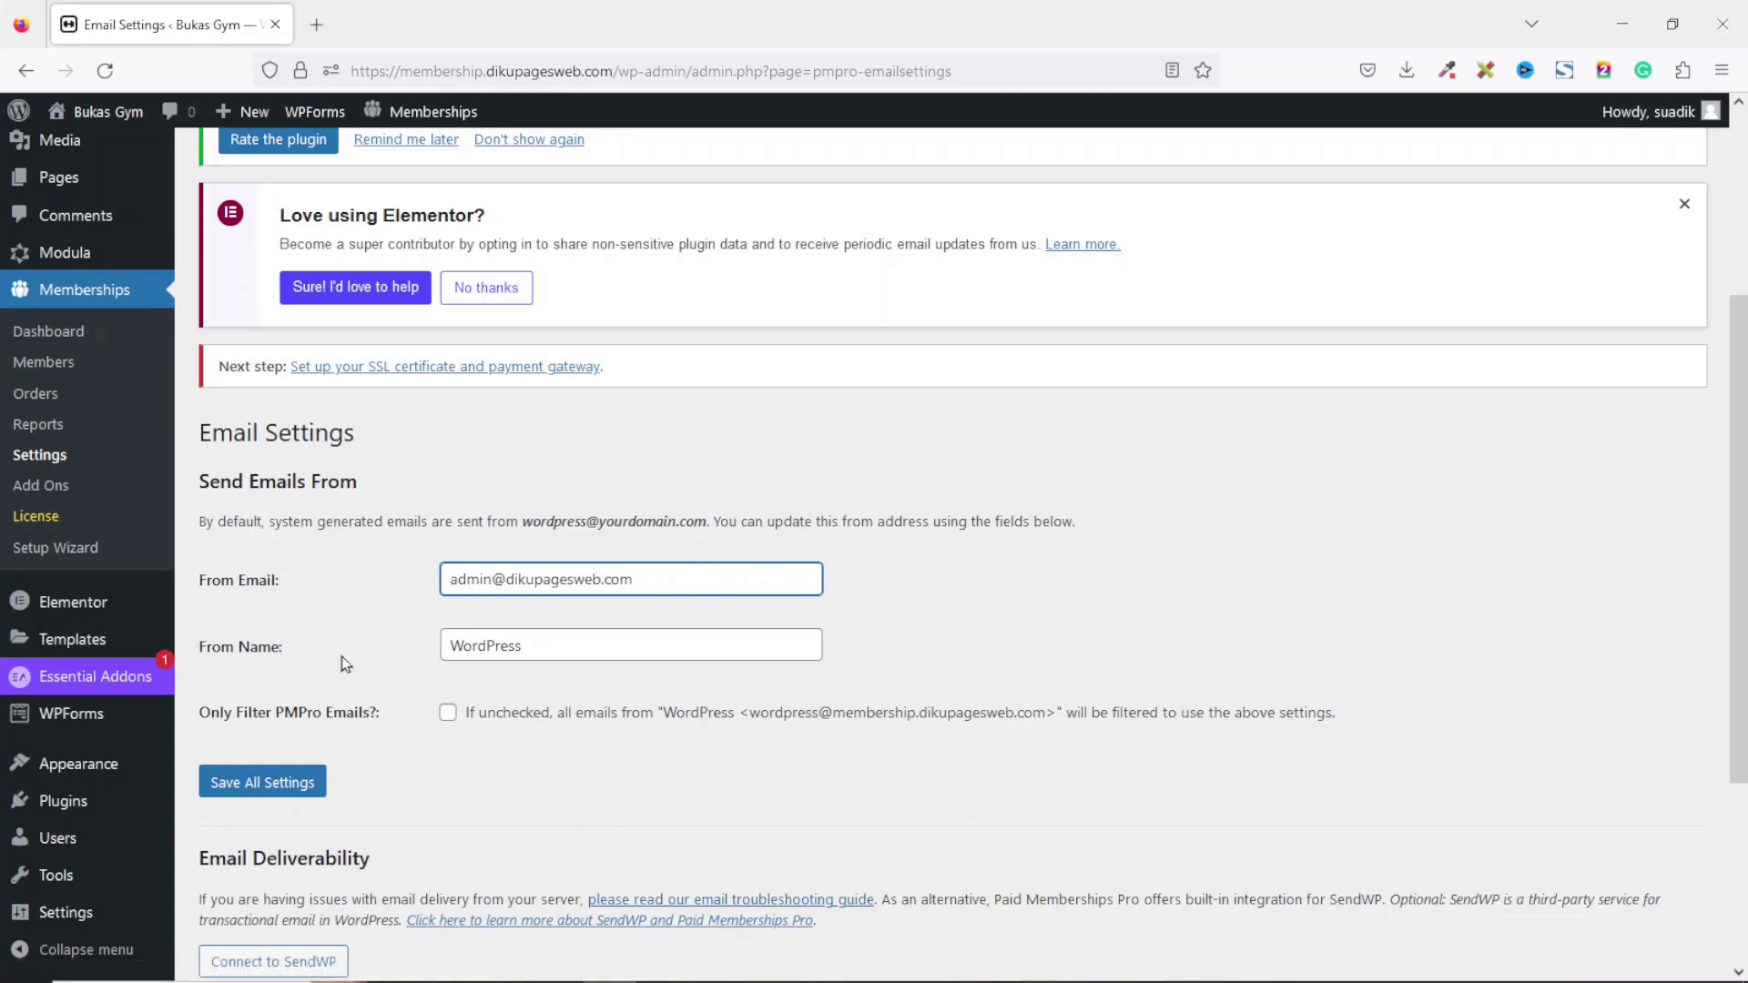
Step: Set the From Name of system emails to "Bukas Gym" and save all email settings
double_click(617, 632)
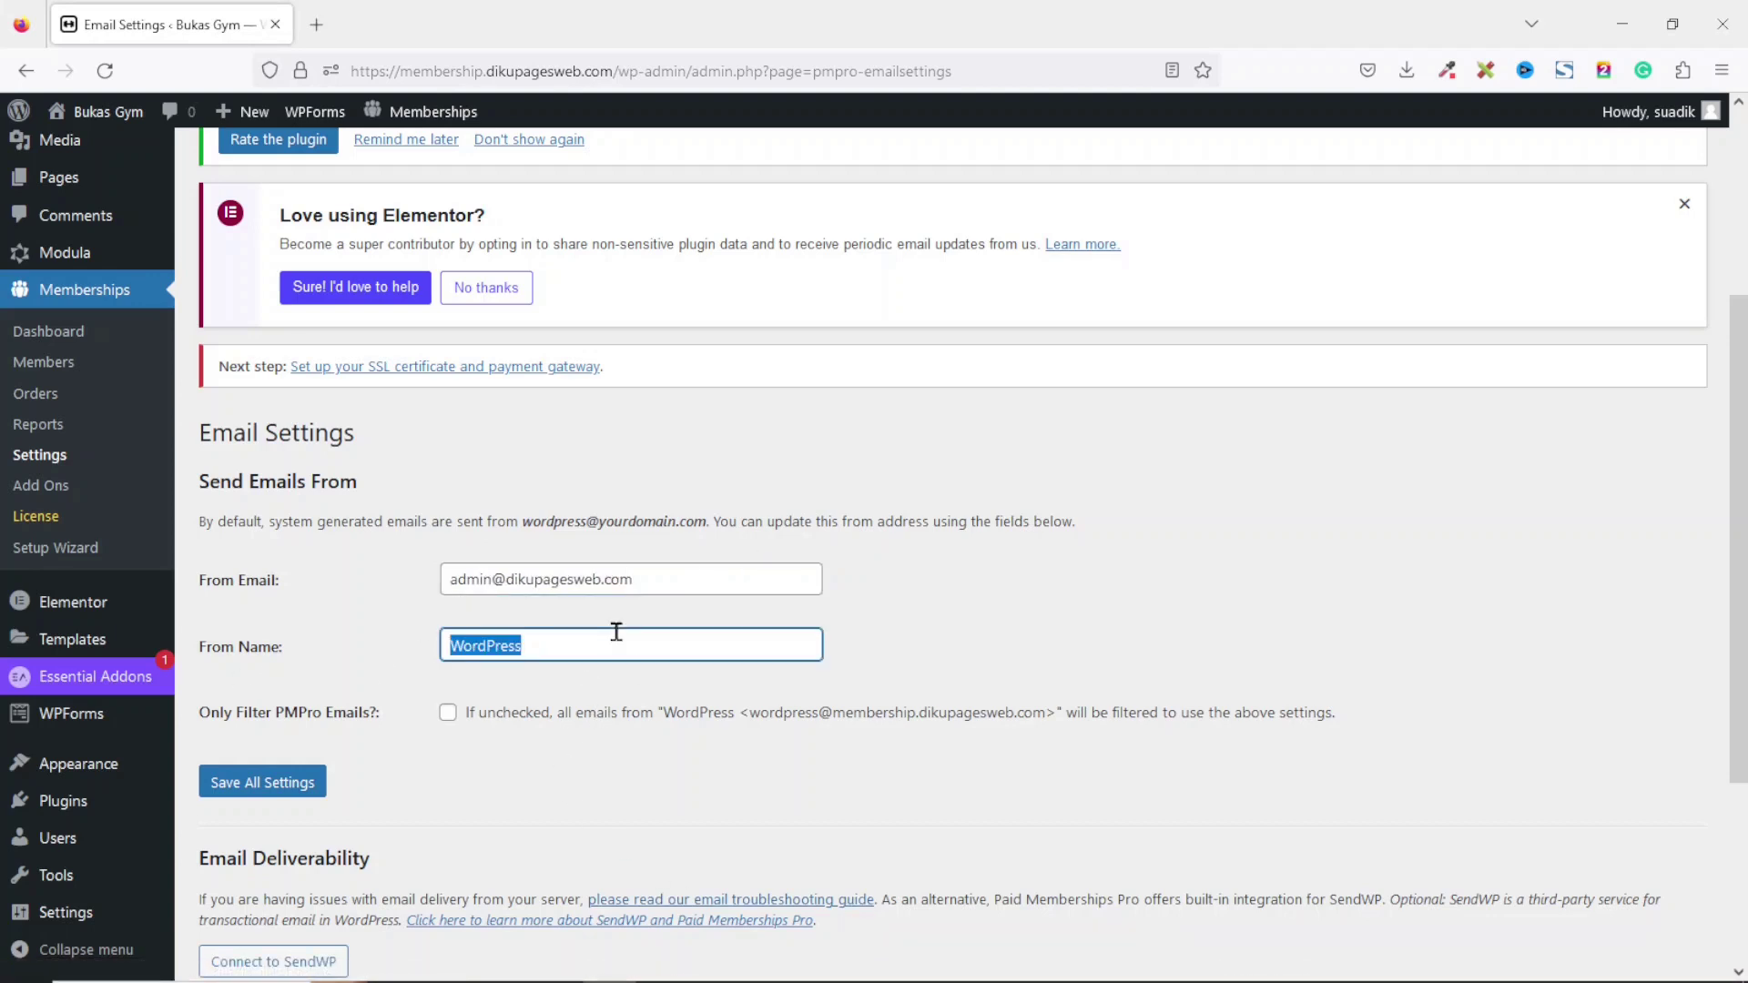
type("Bukas Gym")
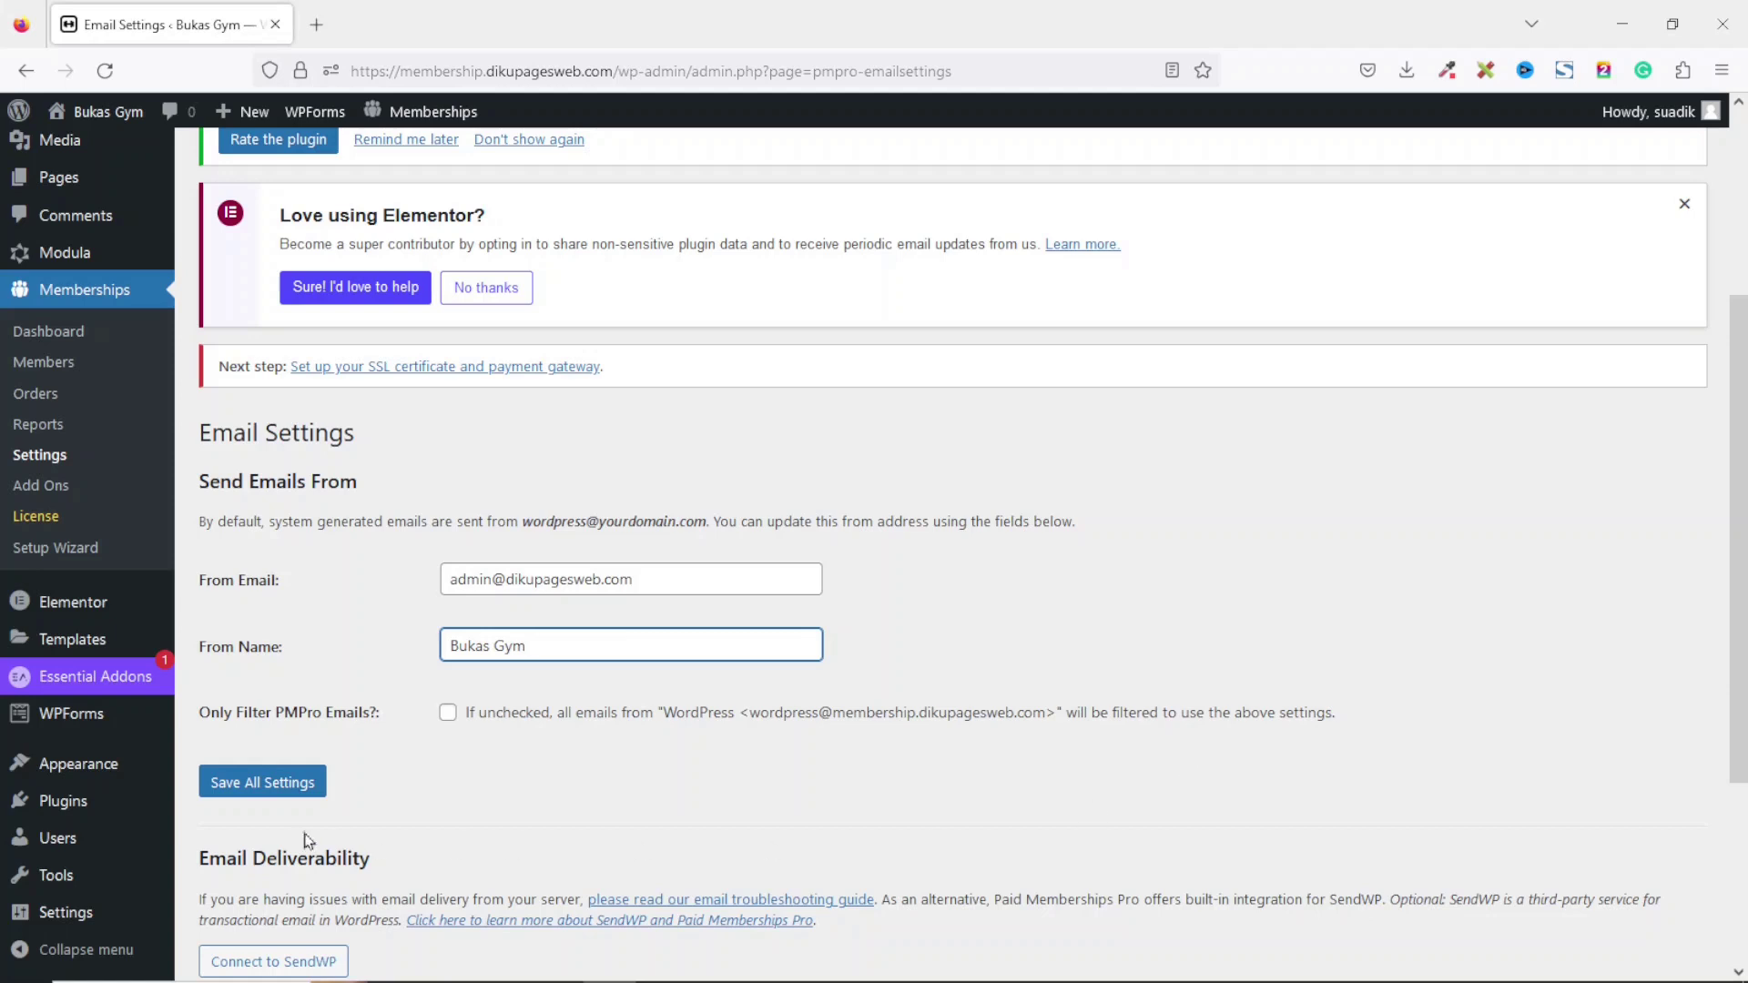
left_click(250, 785)
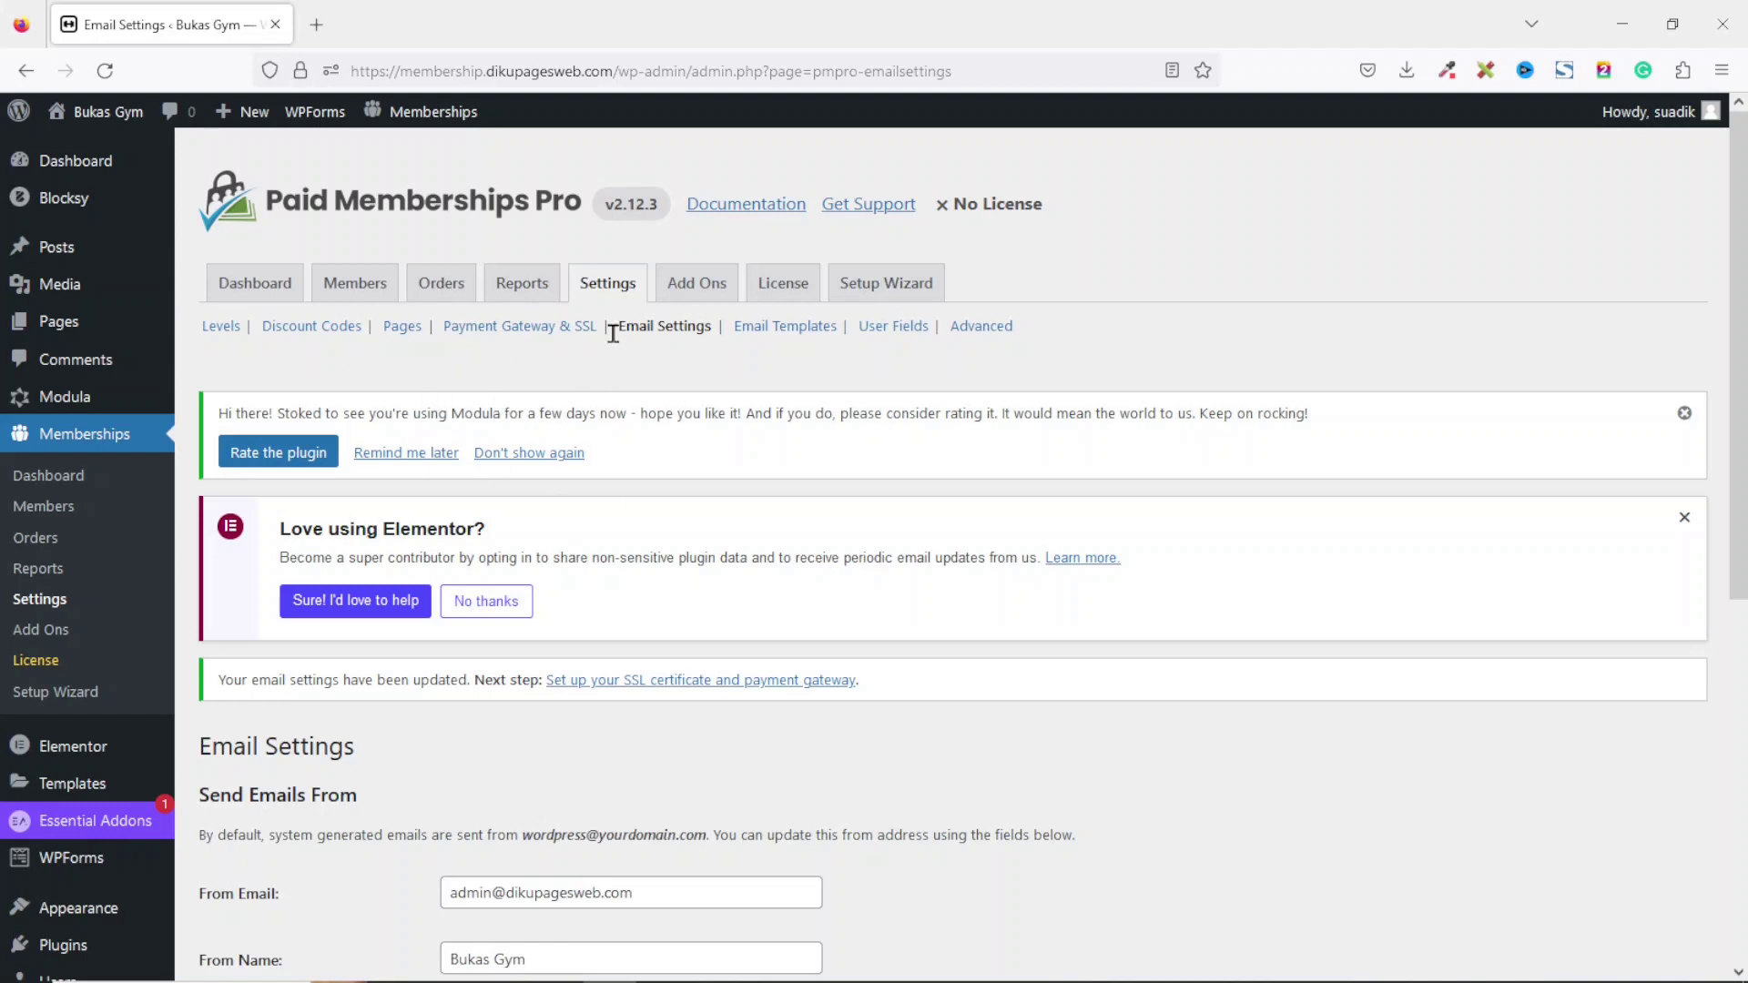
Step: Open the payment gateway and SSL settings and look through the available payment gateways
left_click(498, 331)
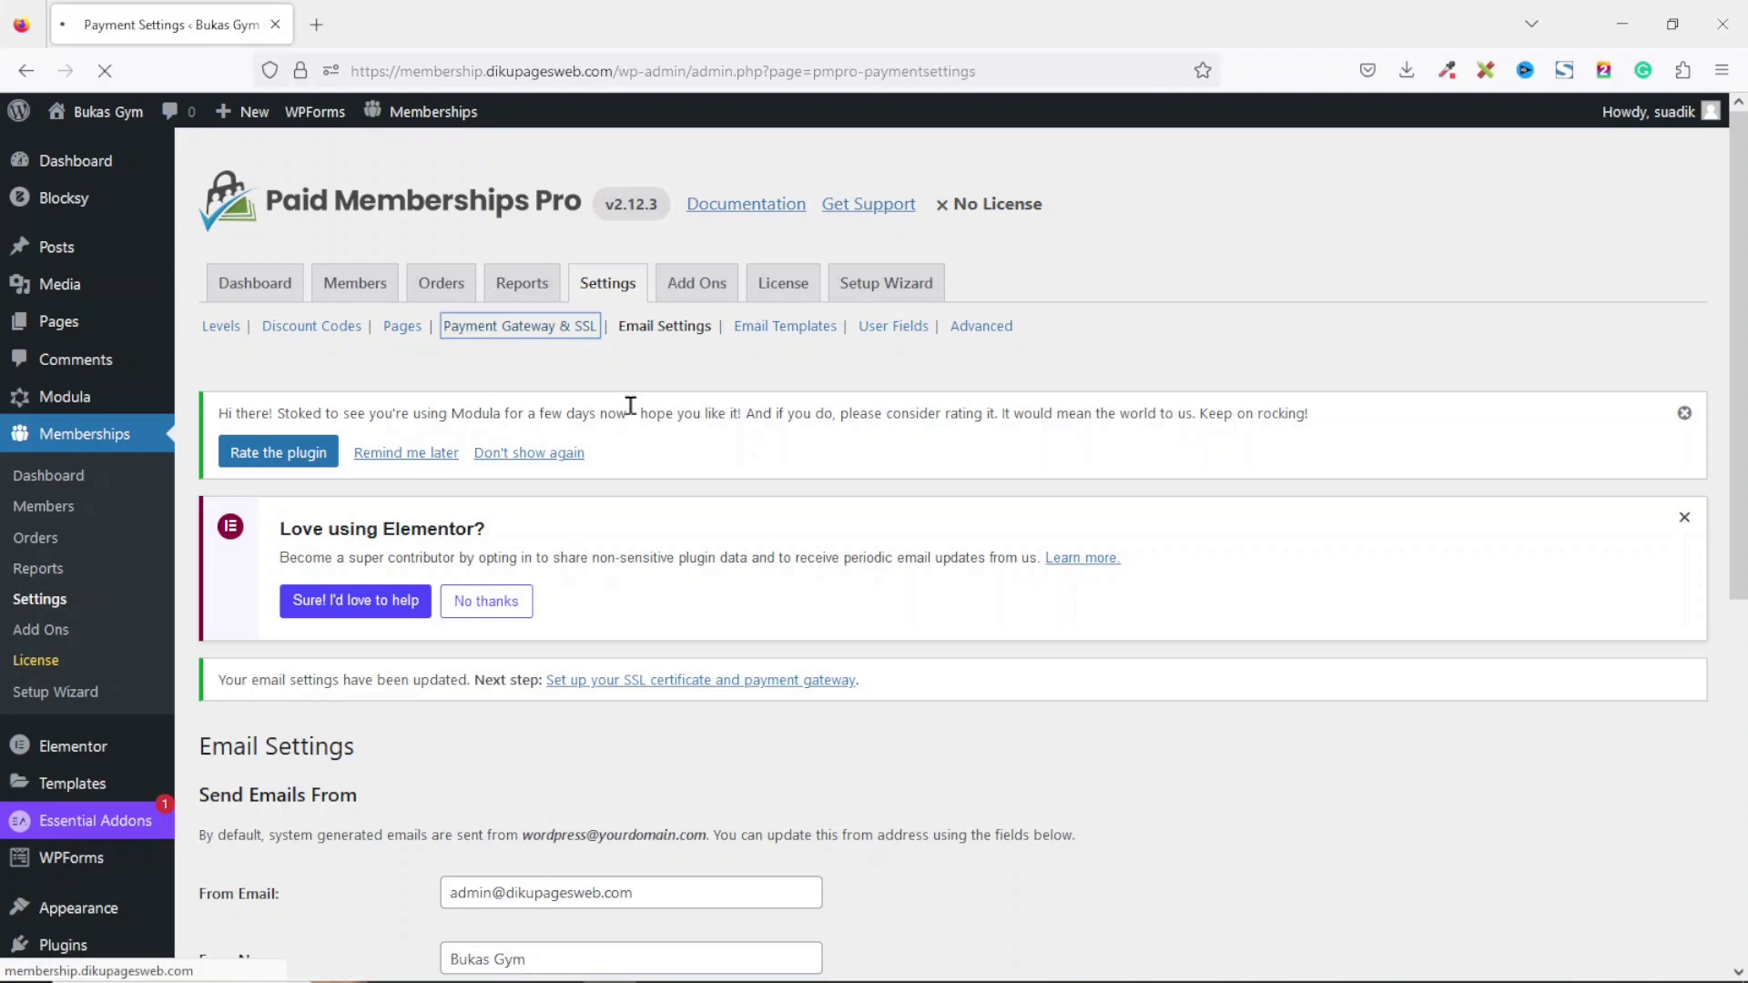
scroll(951, 546, "down", 3)
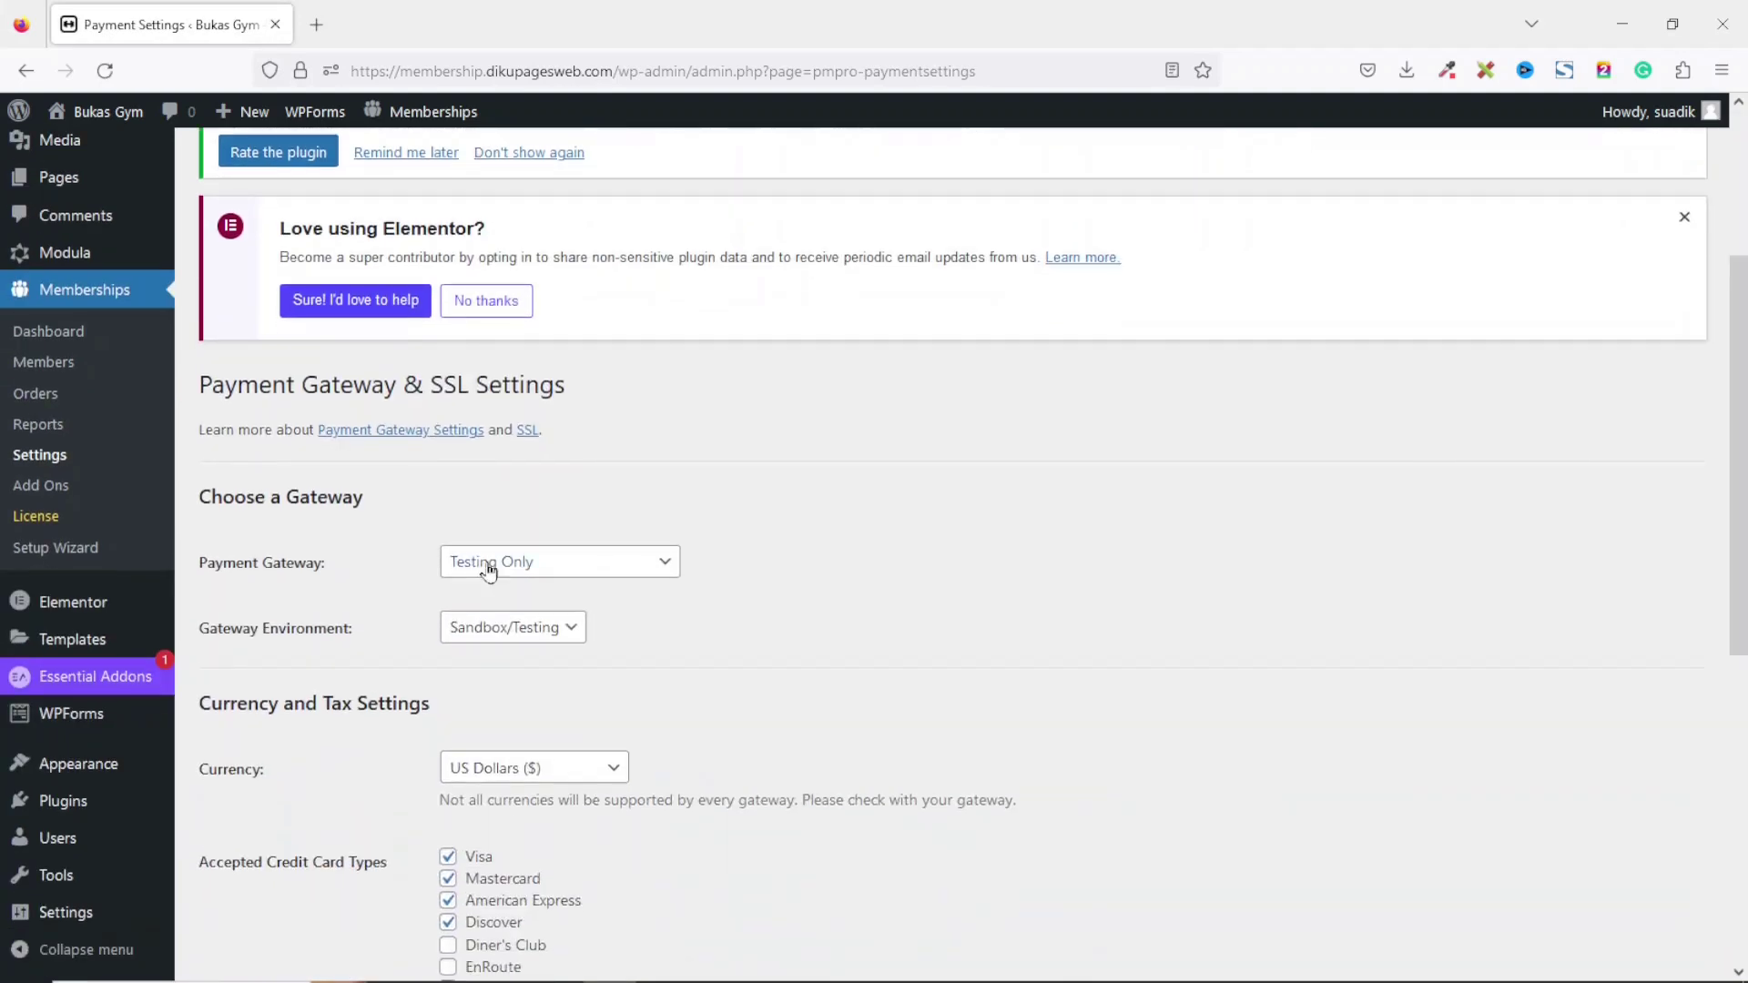
left_click(577, 579)
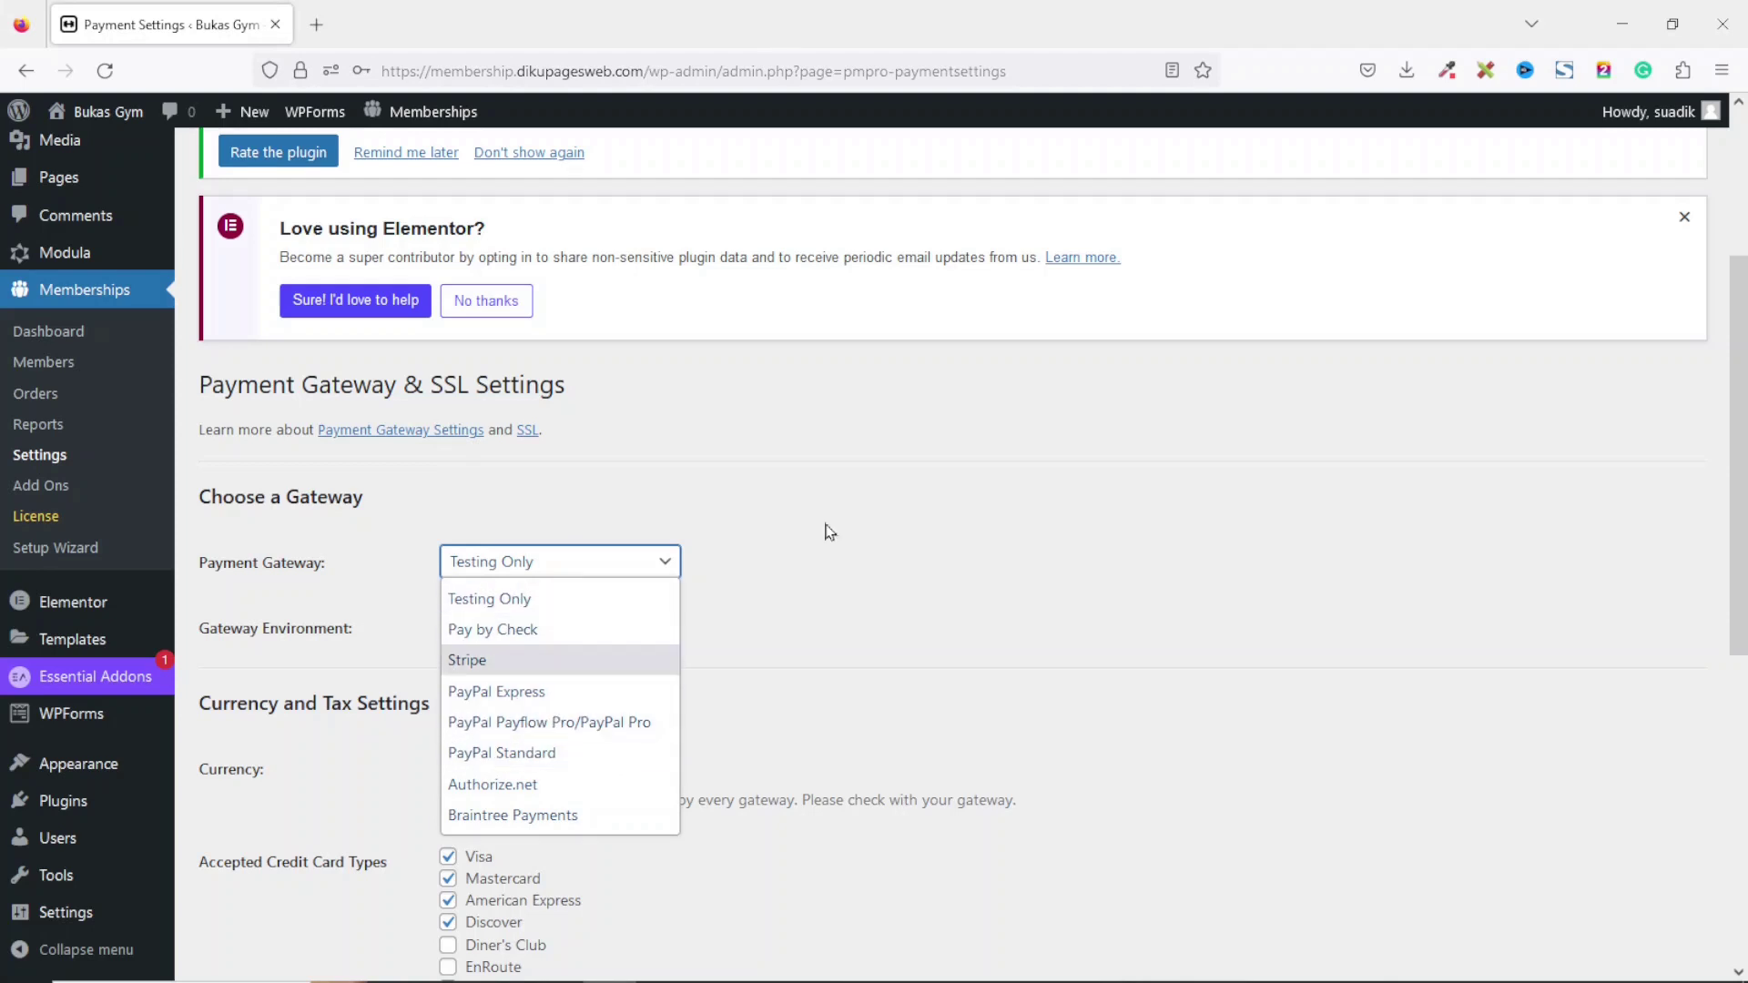
Step: View the gym site in a private window and examine the restricted posts on the Blog page
right_click(92, 118)
left_click(238, 202)
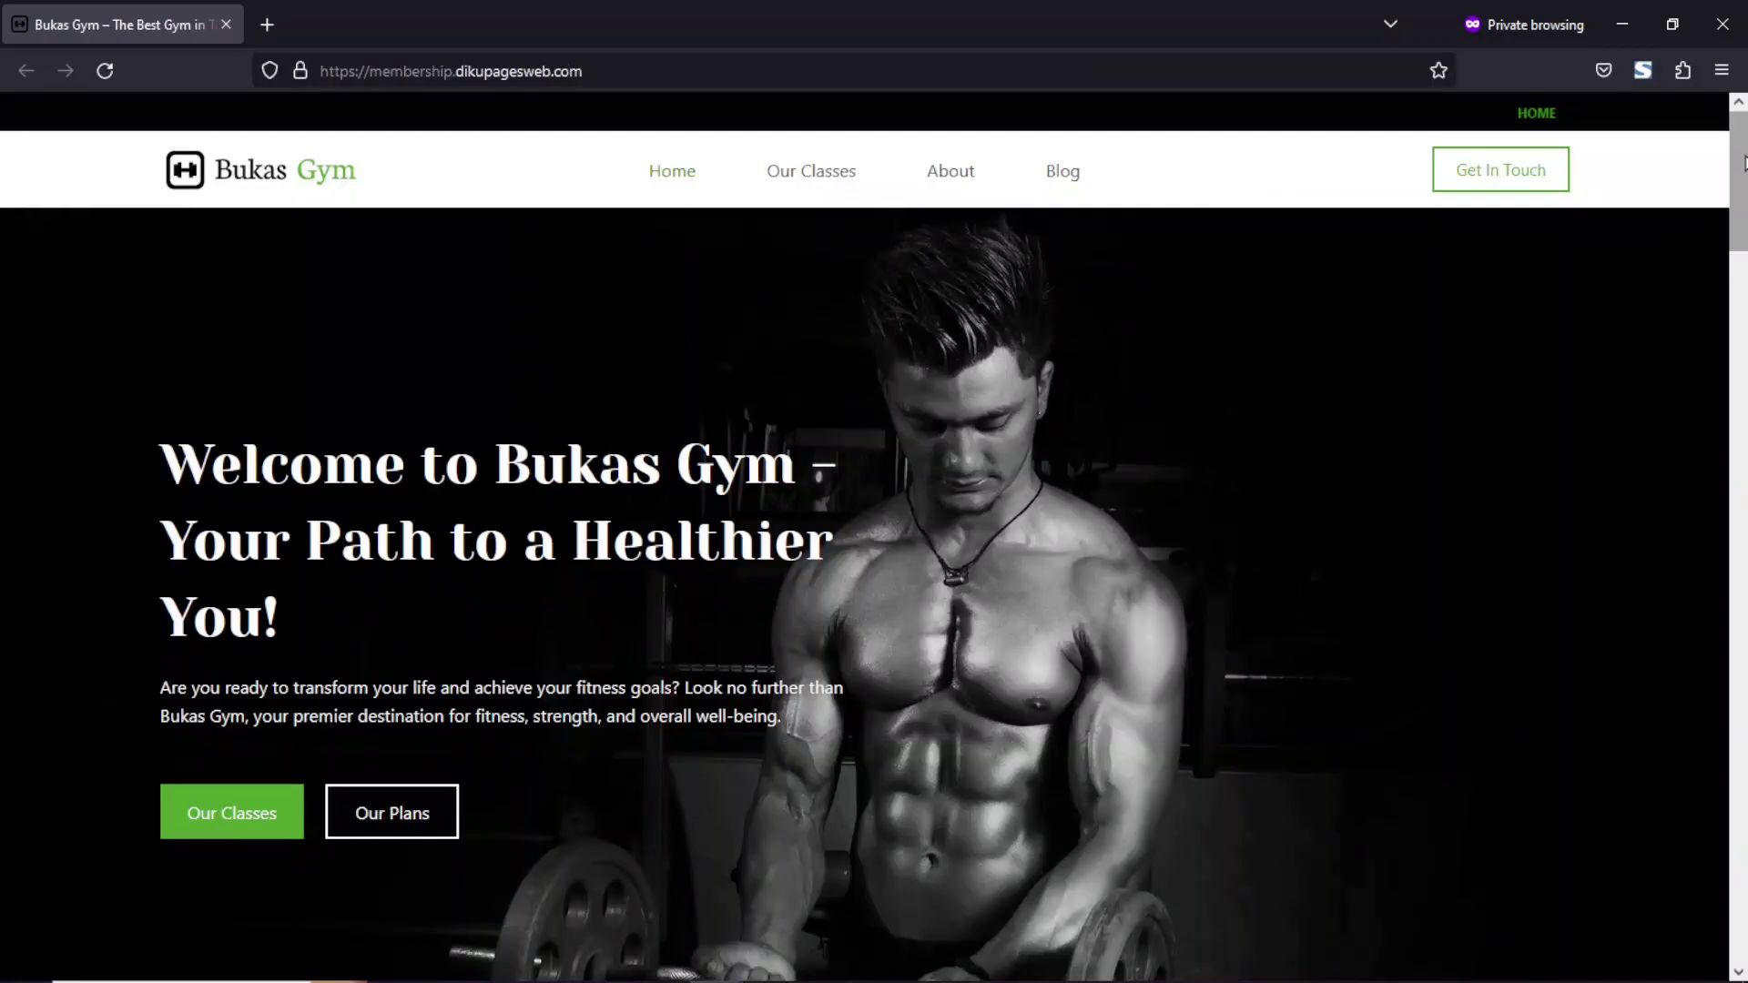
mouse_move(1741, 152)
left_mouse_down()
mouse_move(1746, 665)
mouse_move(1740, 146)
left_mouse_up()
left_click(1062, 172)
left_click_drag(1738, 238, 1734, 516)
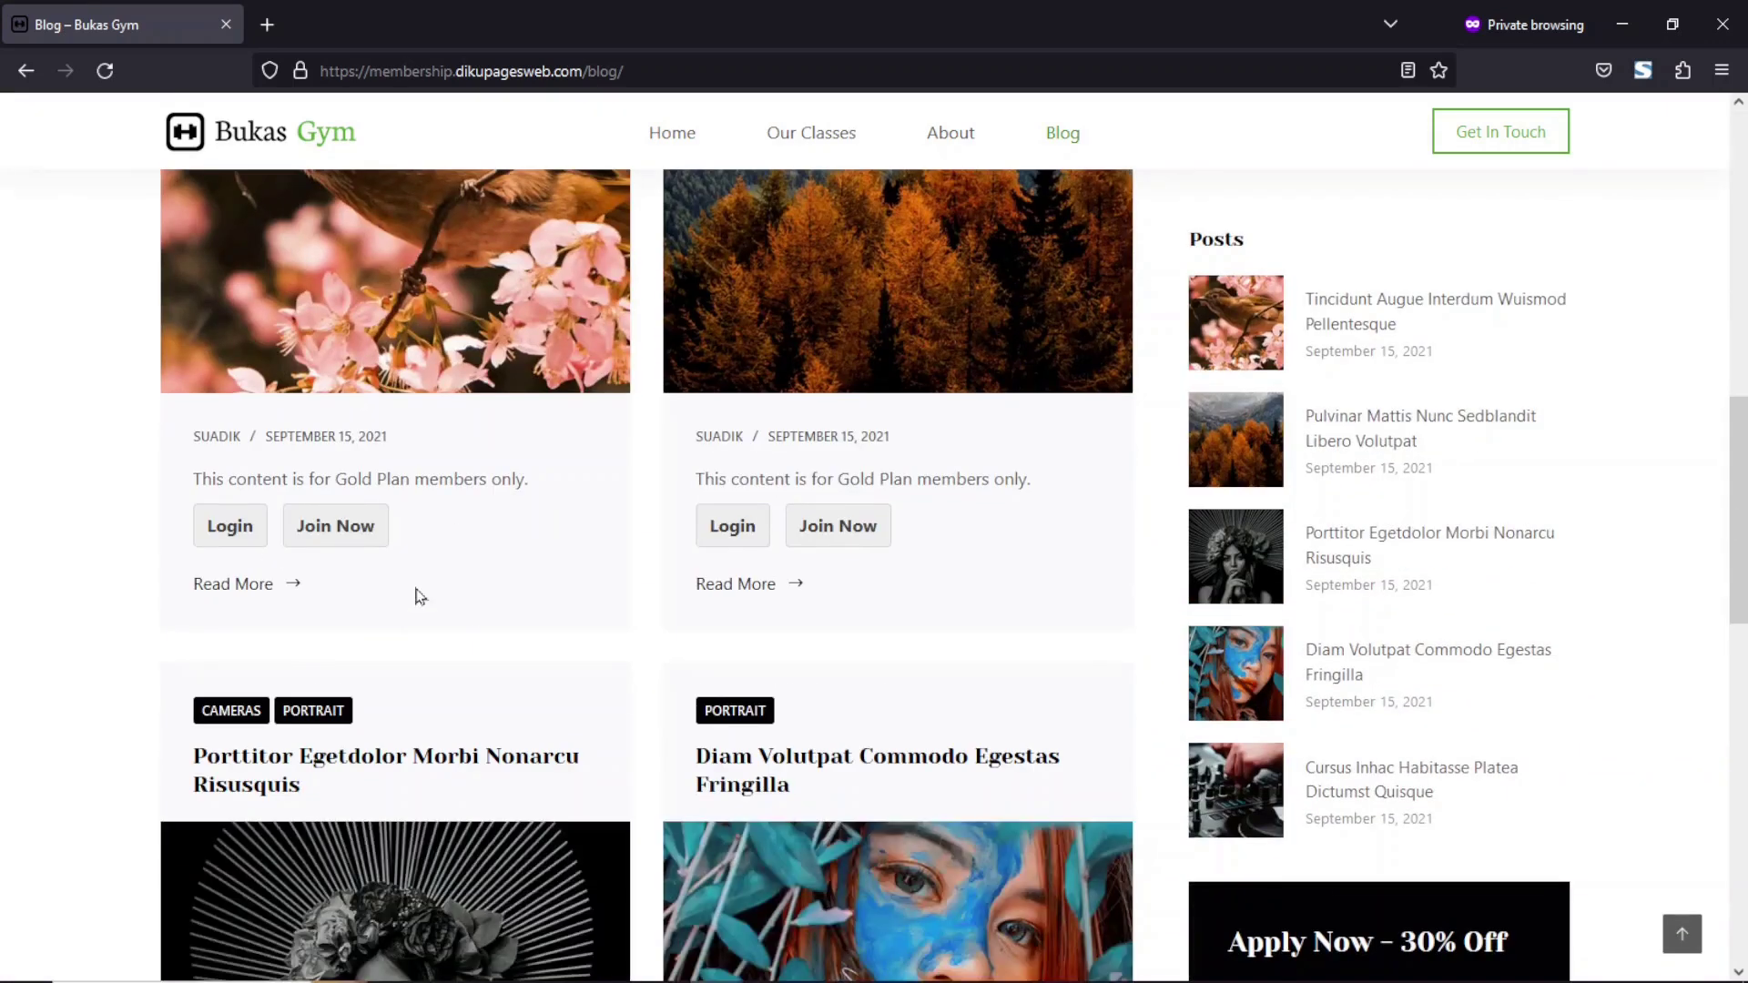
Step: Join from a restricted post, select the Gold Plan, check the notice on the checkout page, and close the private window
left_click(336, 535)
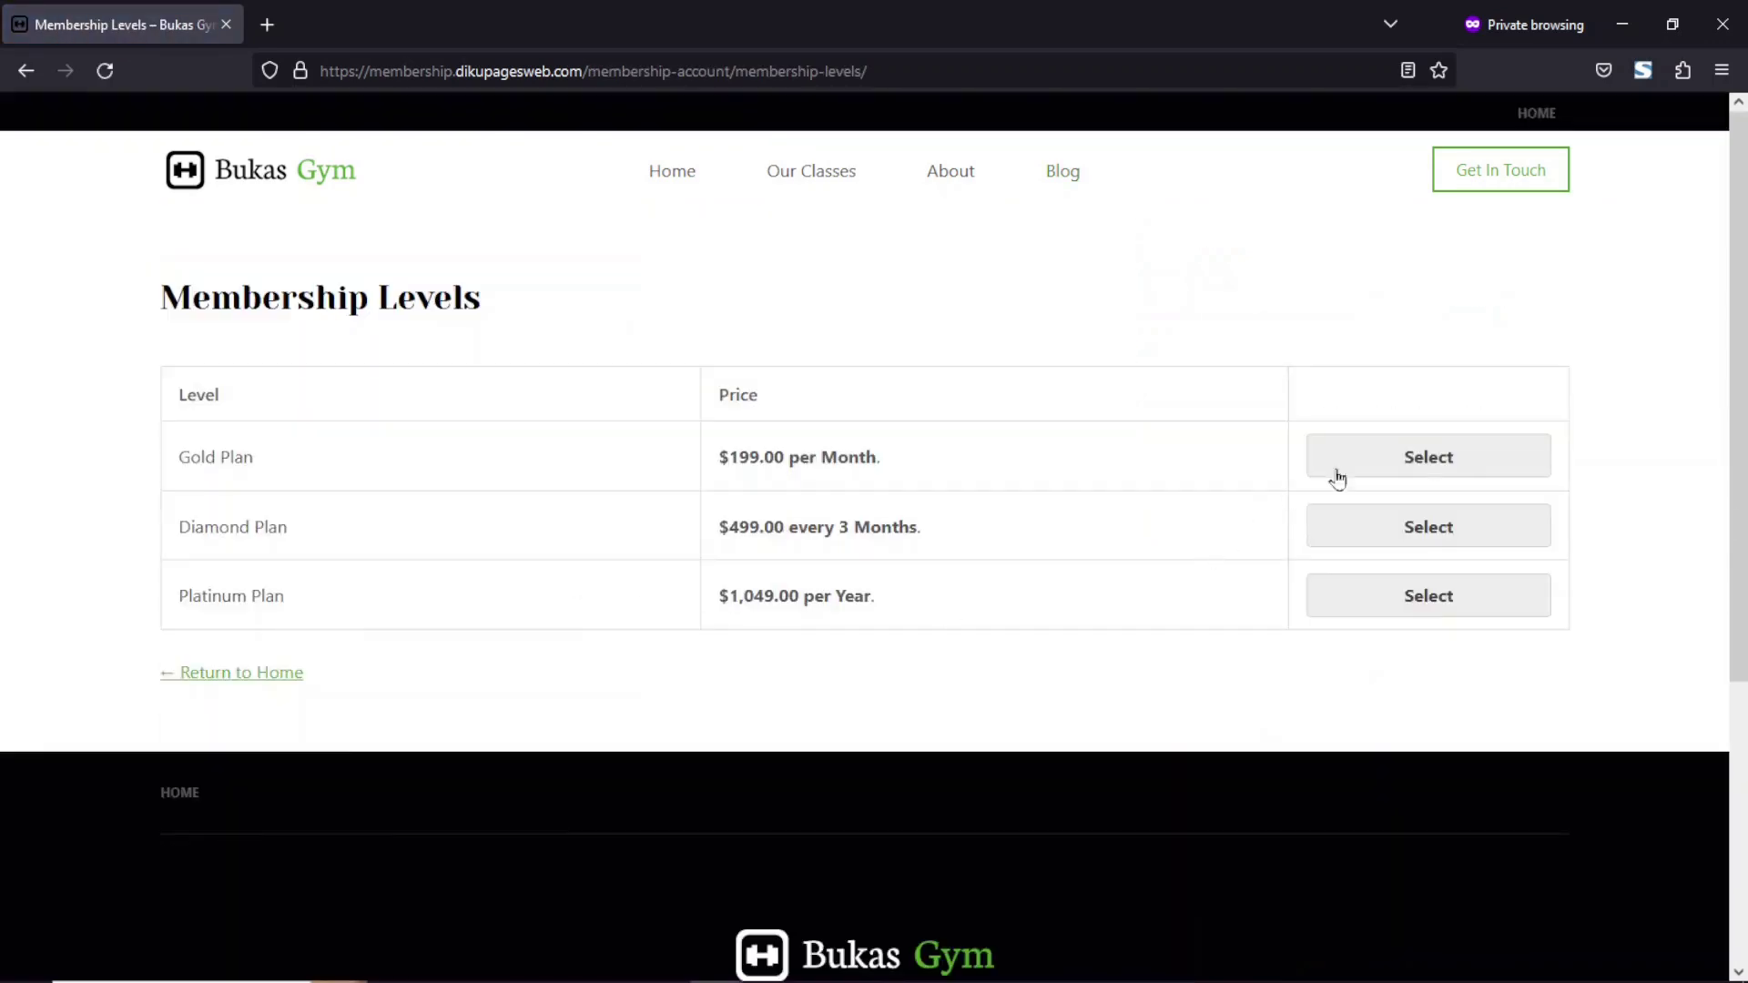
left_click(1397, 459)
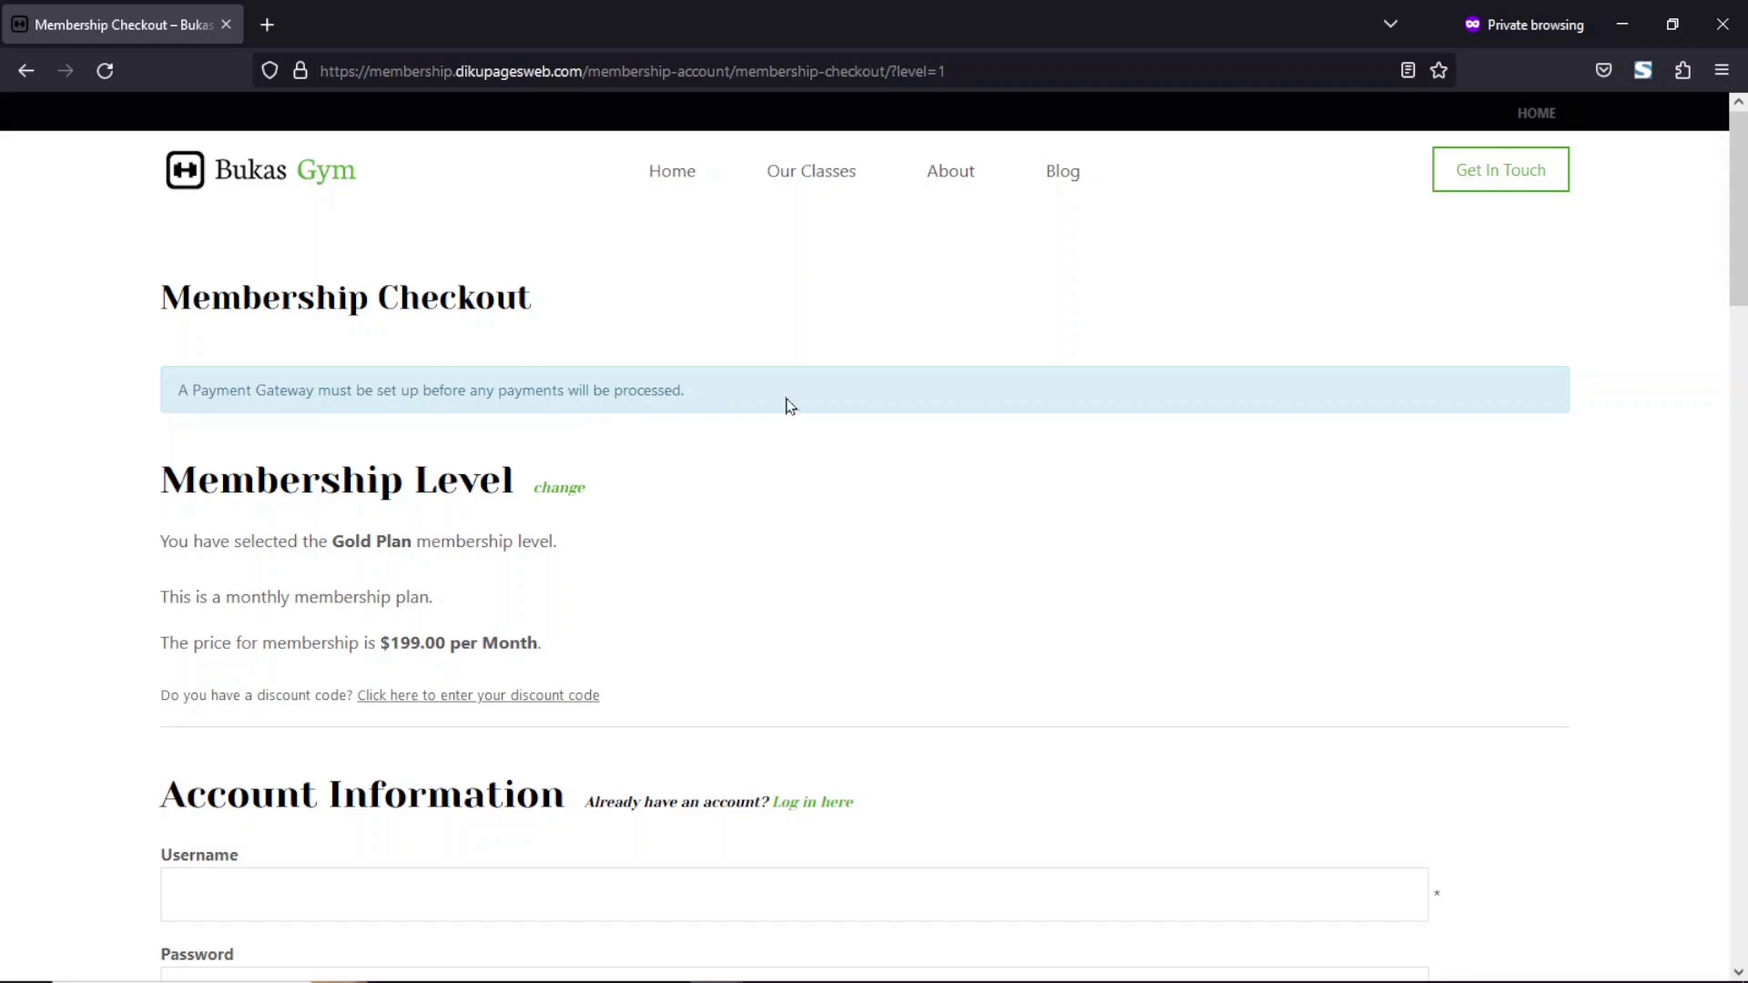
left_click_drag(173, 394, 822, 431)
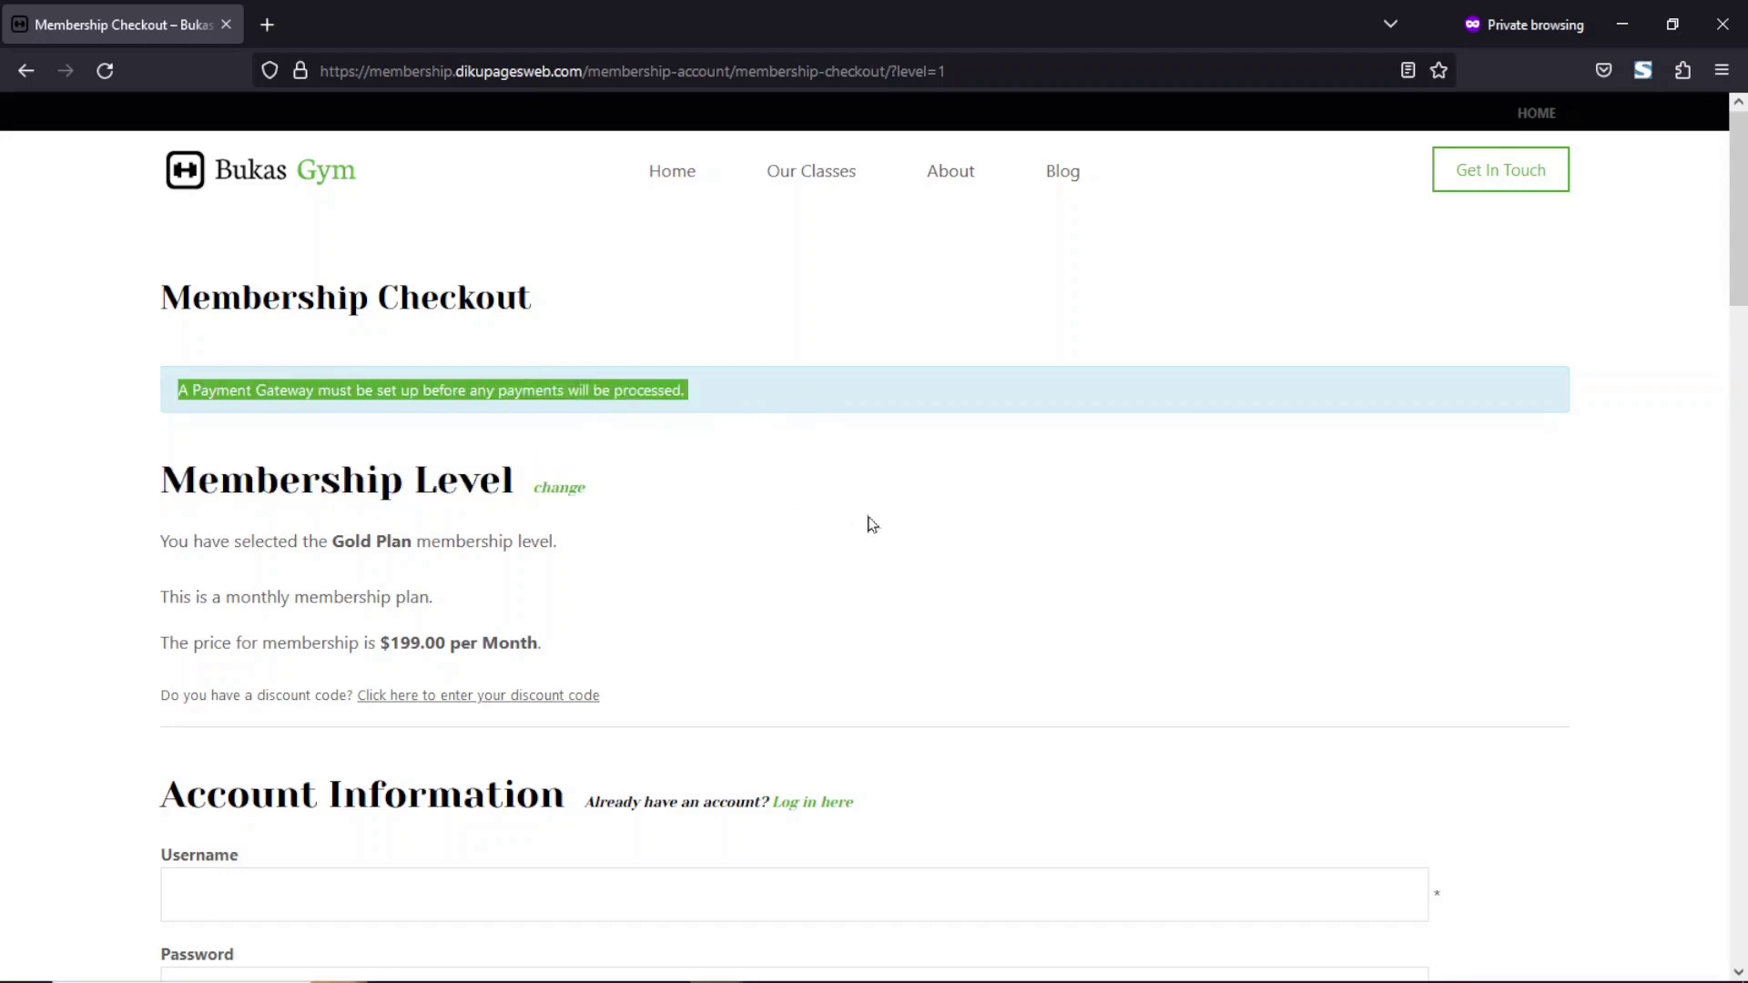
left_click(1732, 20)
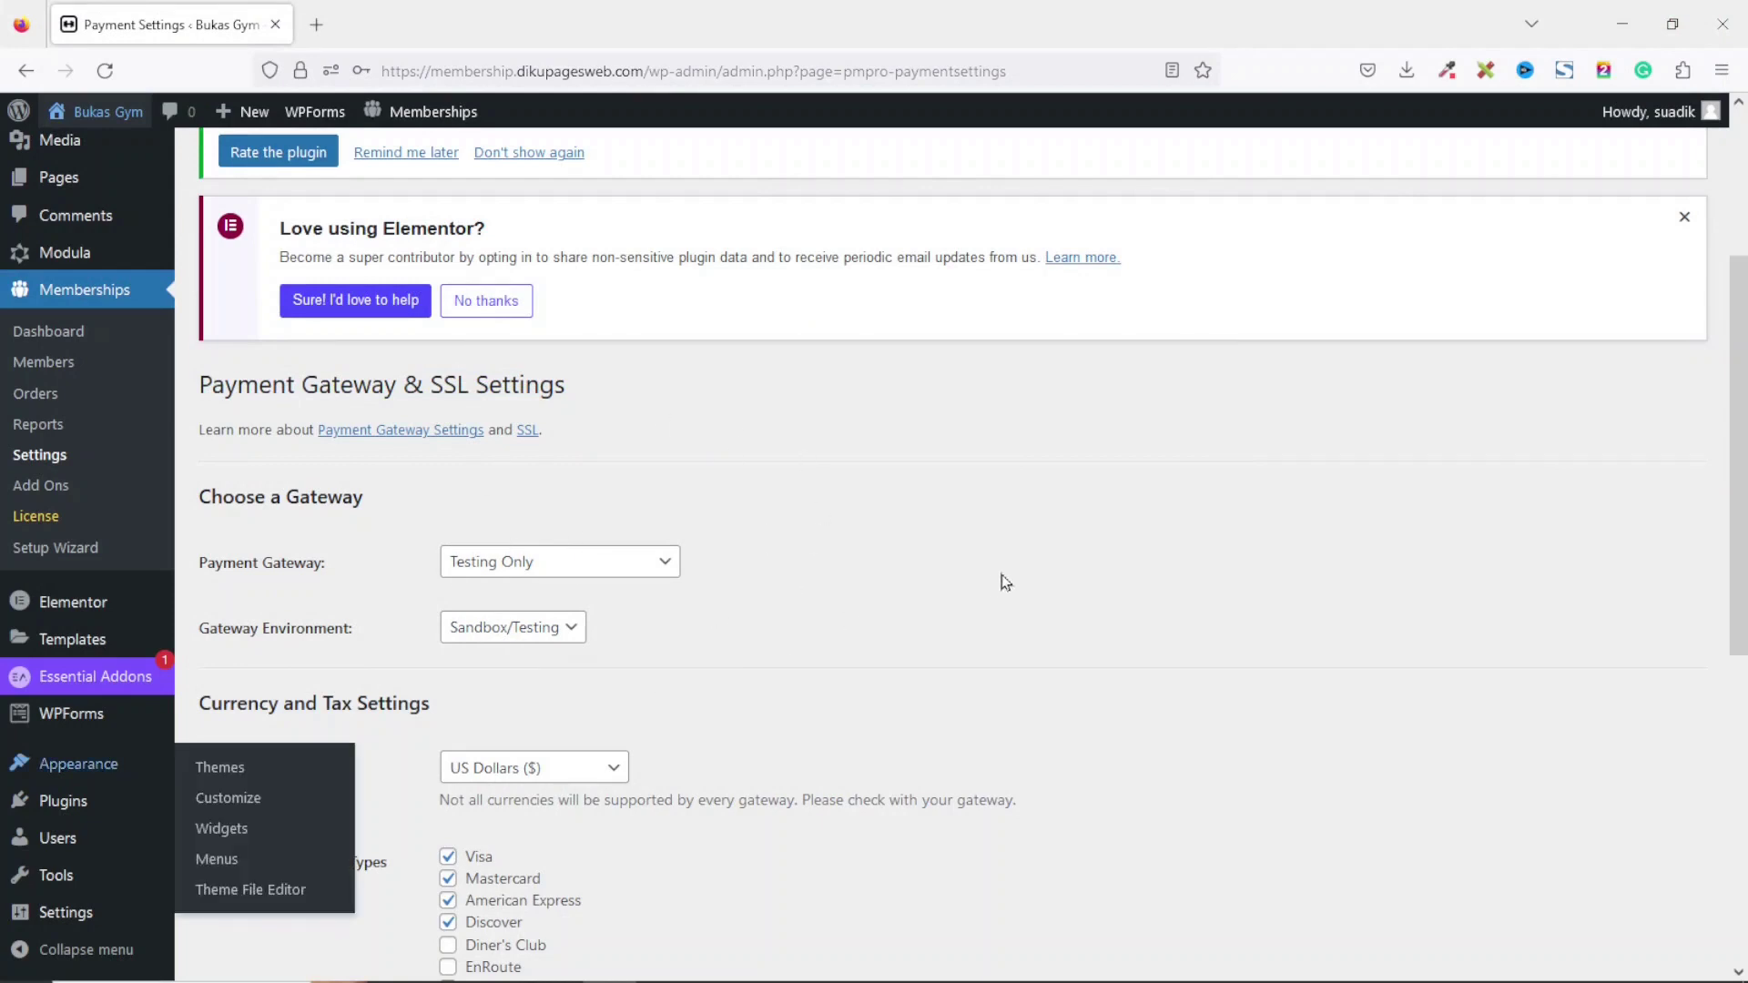
Step: Open the Add Plugins page in a separate tab and search the plugin directory for "paystack"
mouse_move(77, 816)
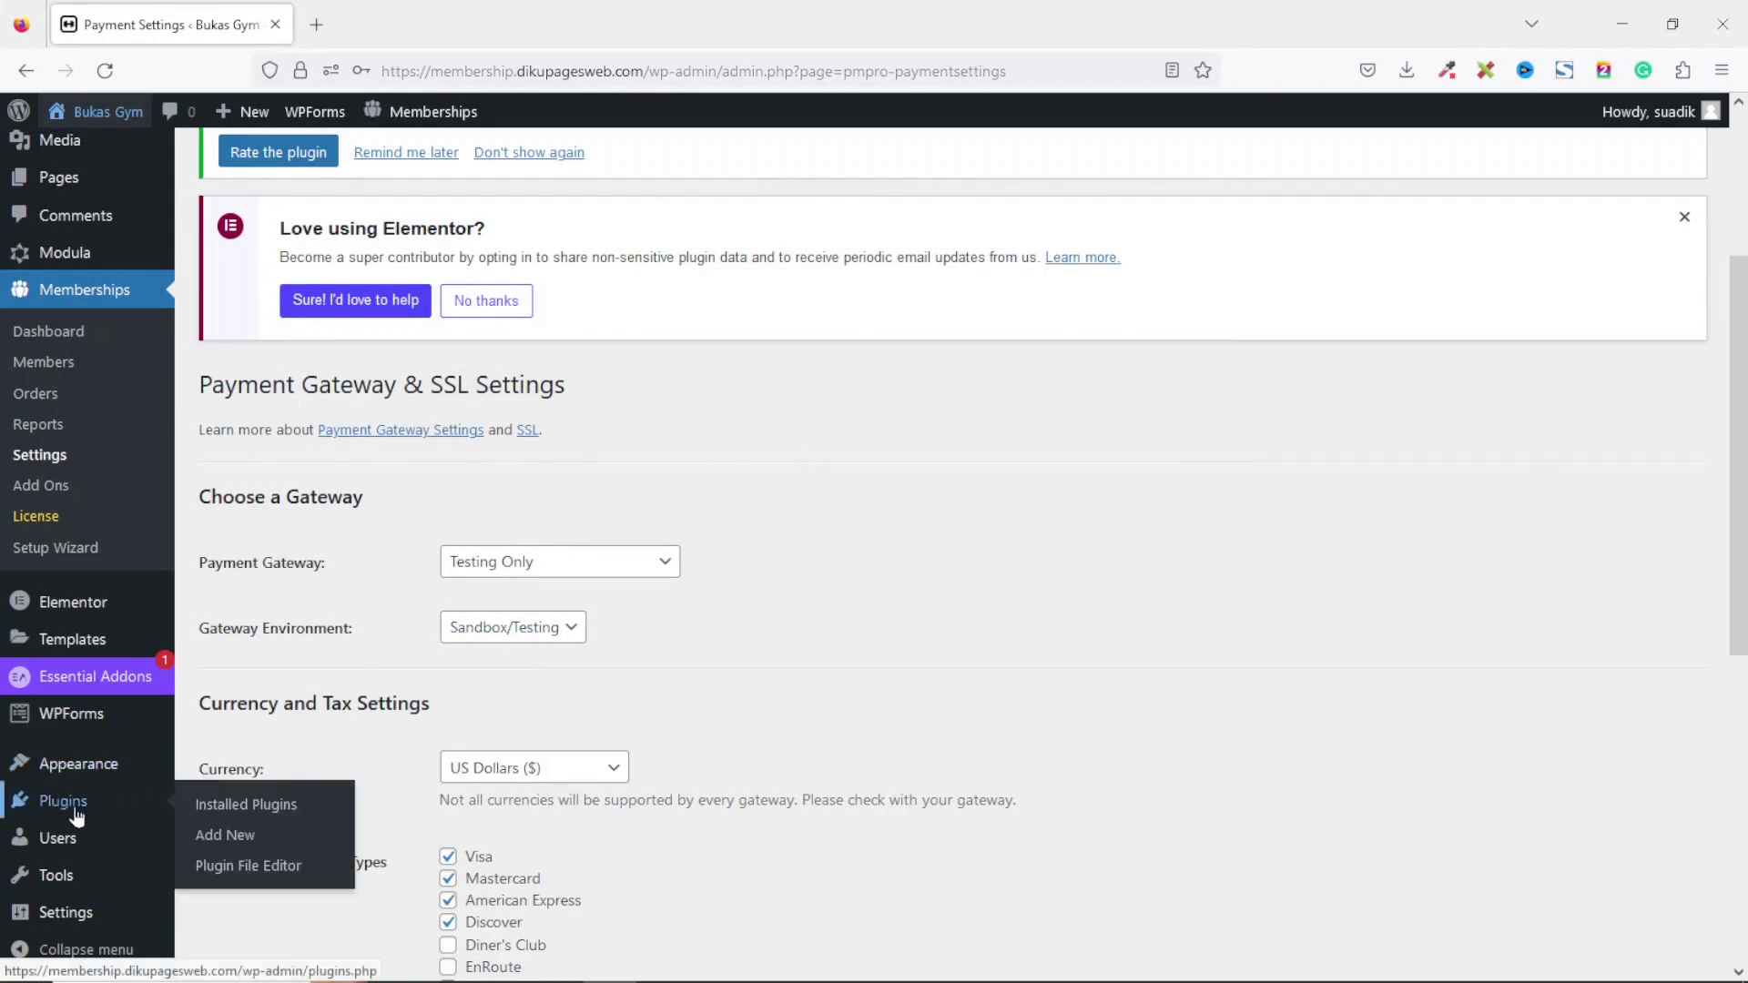
right_click(242, 839)
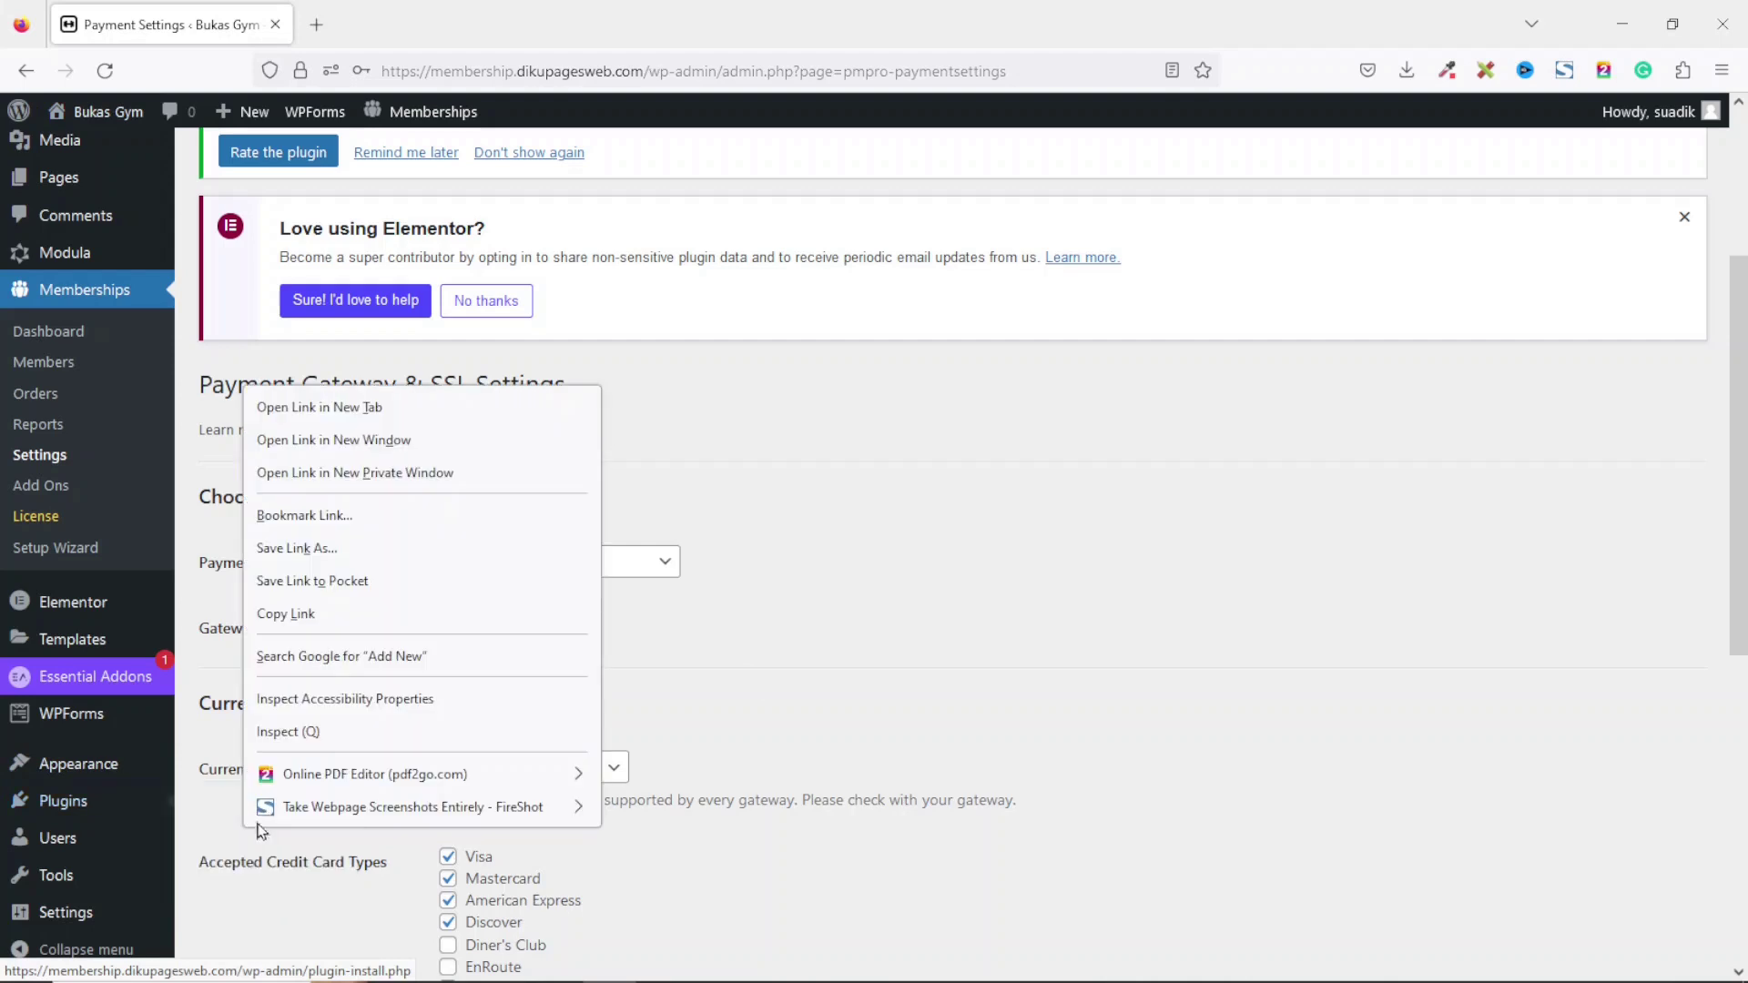
left_click(378, 407)
left_click(413, 25)
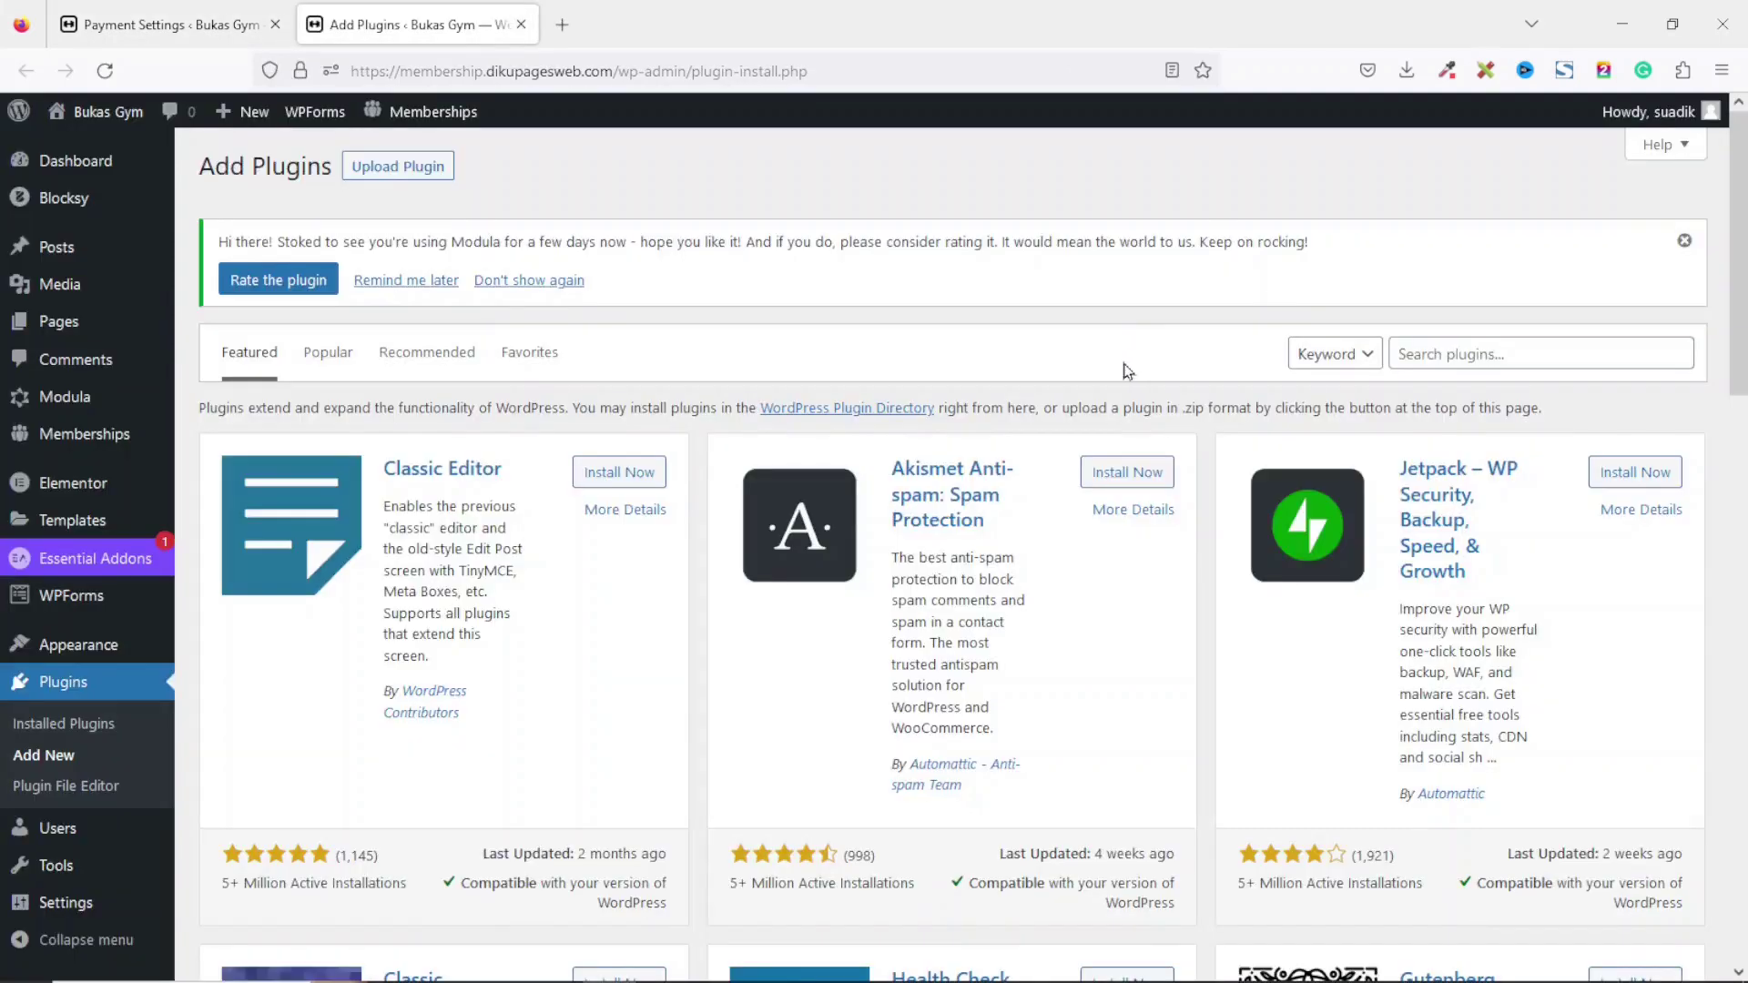
left_click(1552, 359)
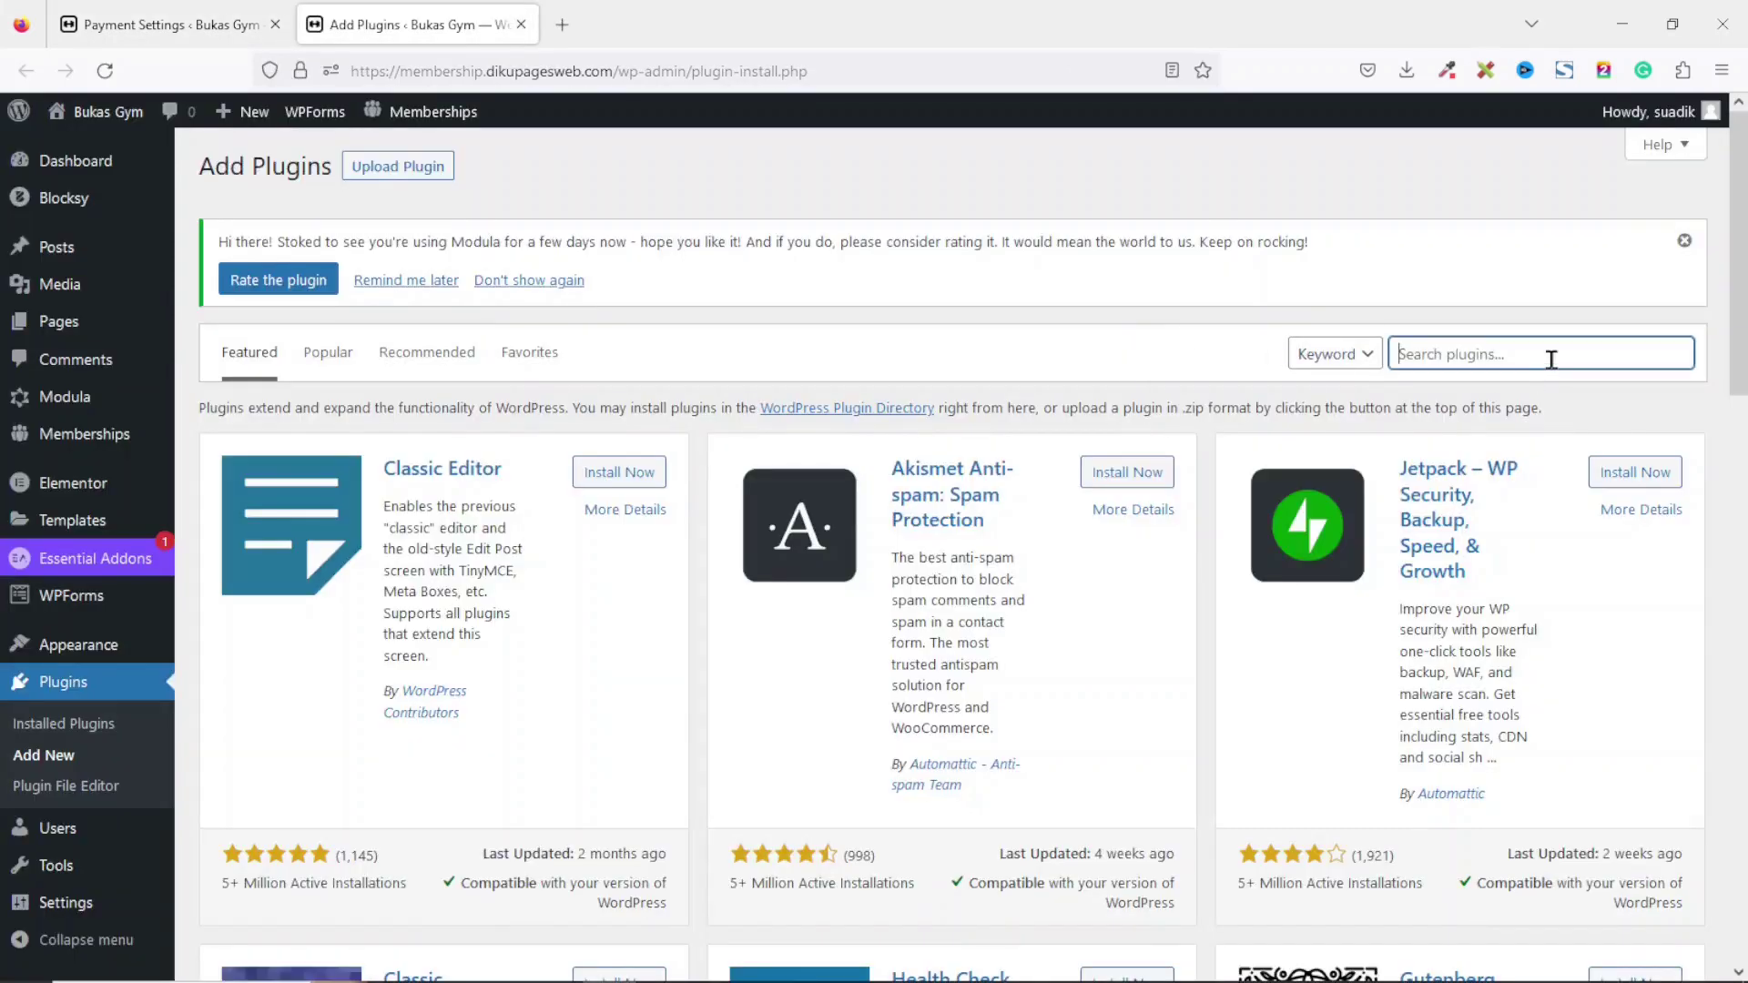
type("paystack")
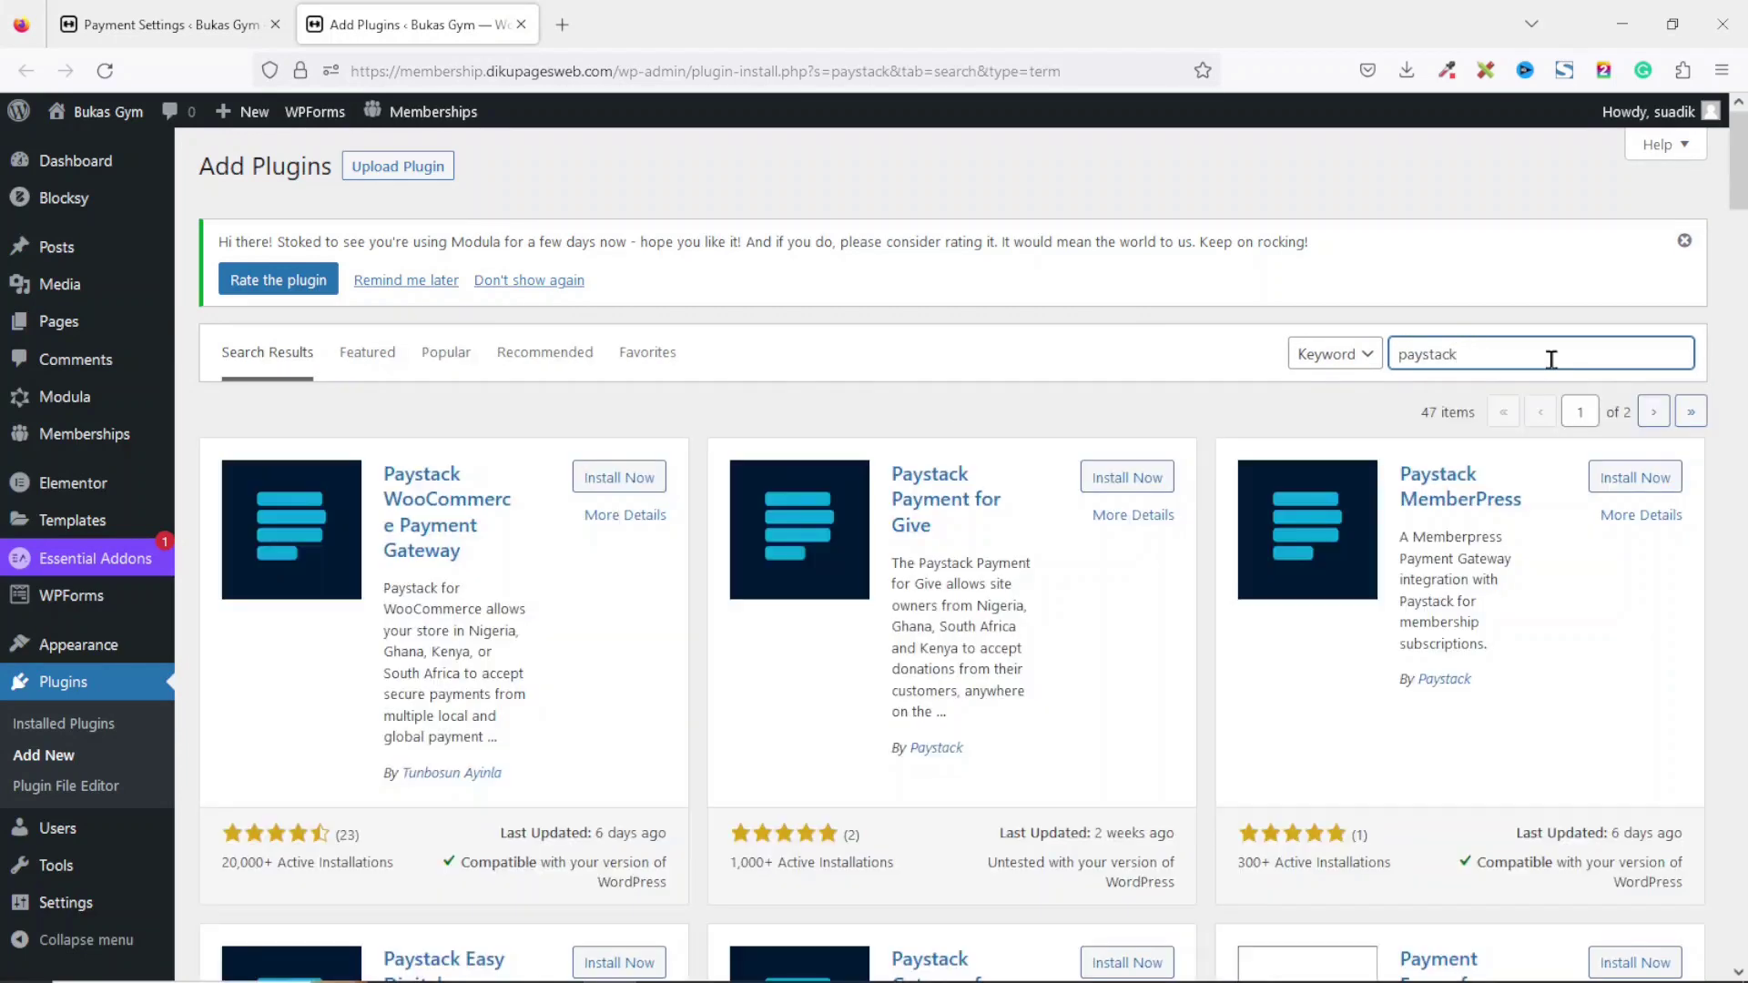
Step: Install and activate the Paystack Gateway for Paid Membership Pro plugin, then close the plugins tab
scroll(1551, 358, "down", 4)
scroll(1036, 408, "down", 3)
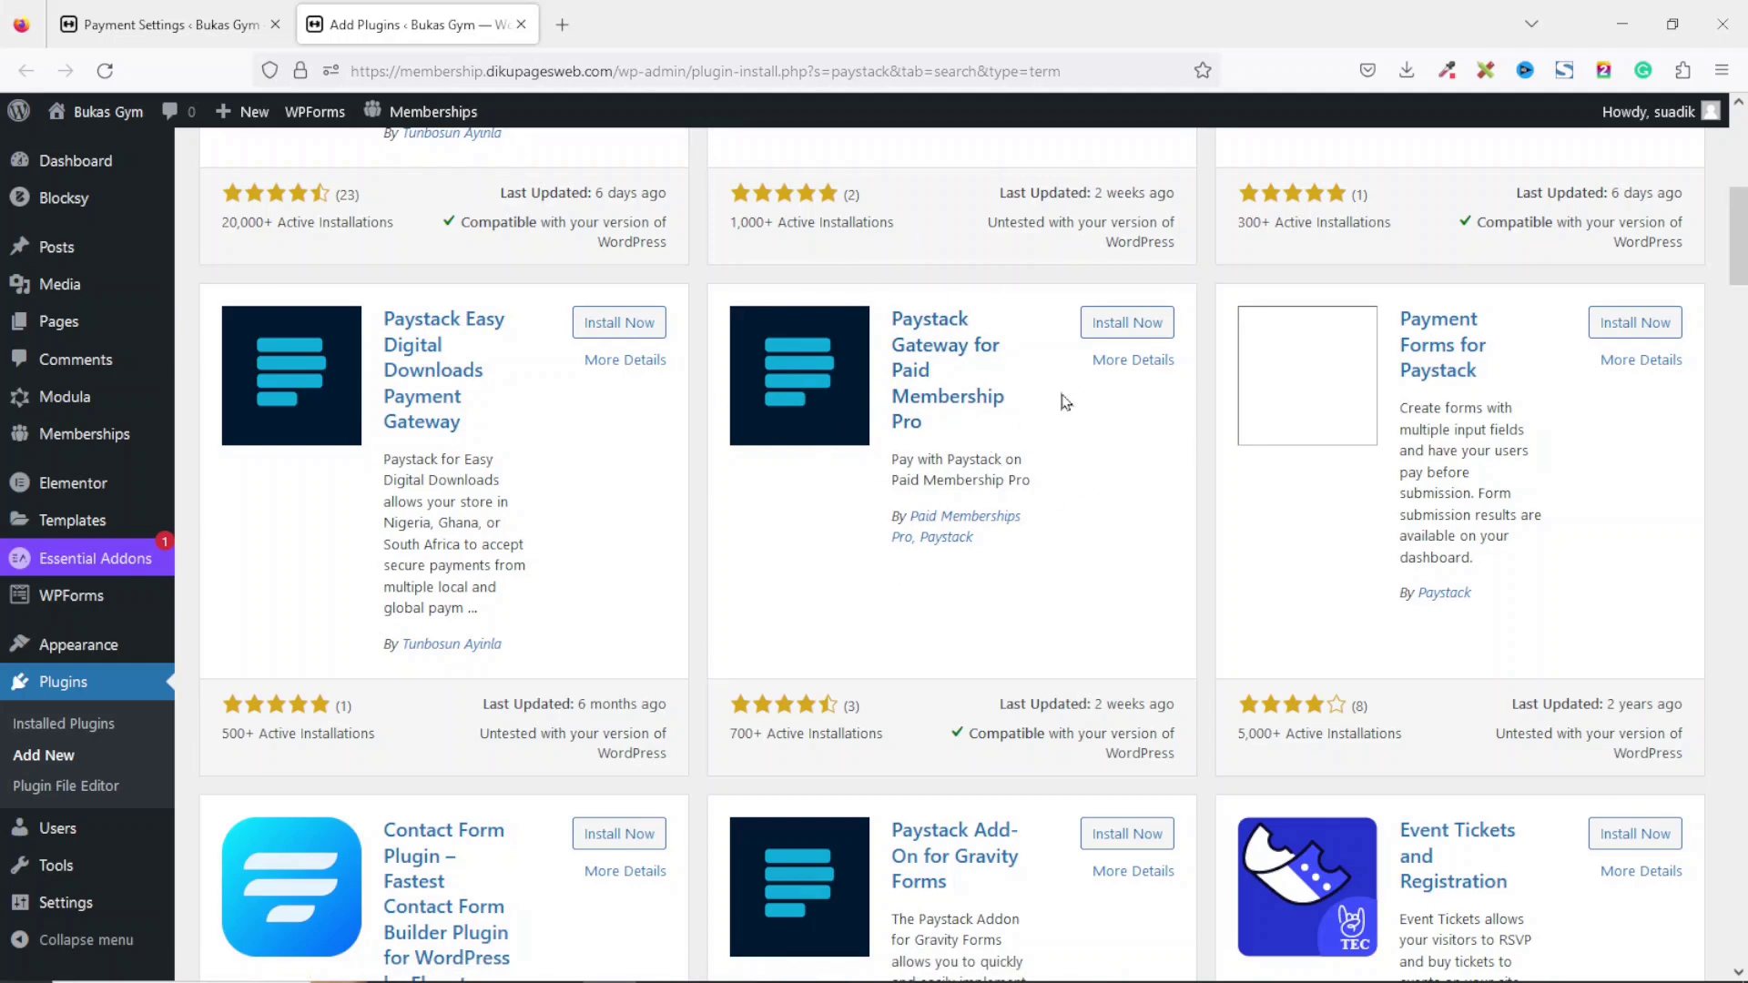
left_click(1122, 324)
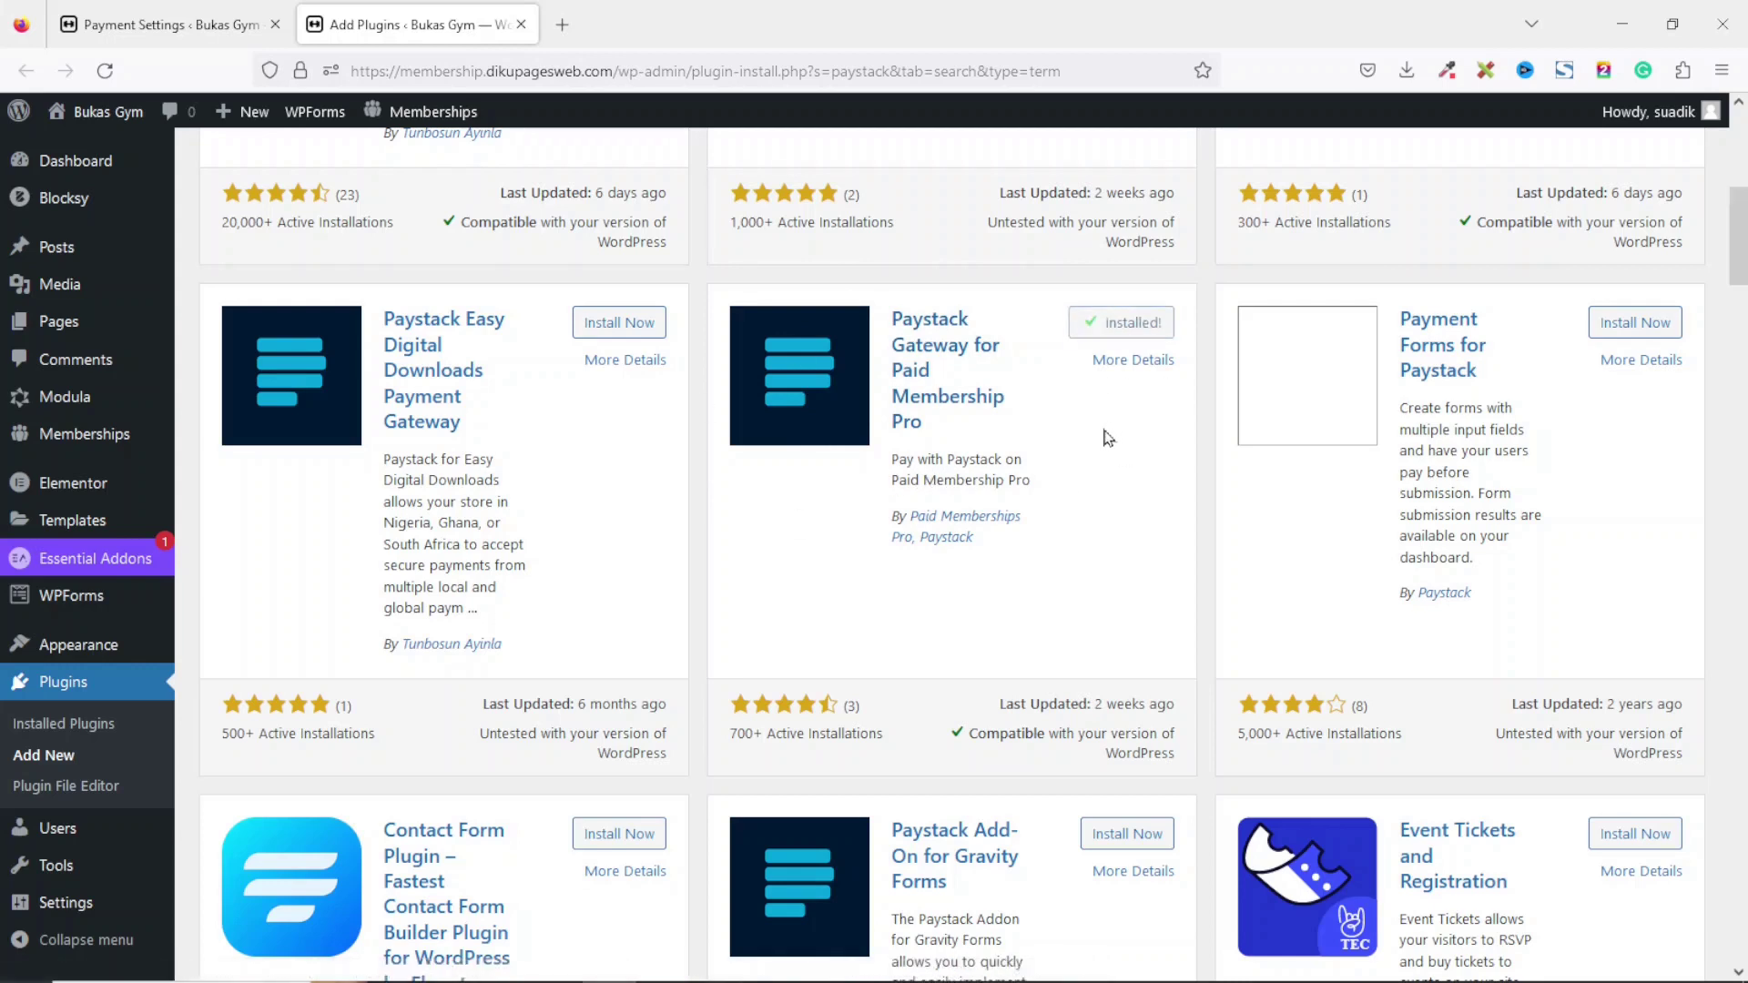
left_click(1129, 319)
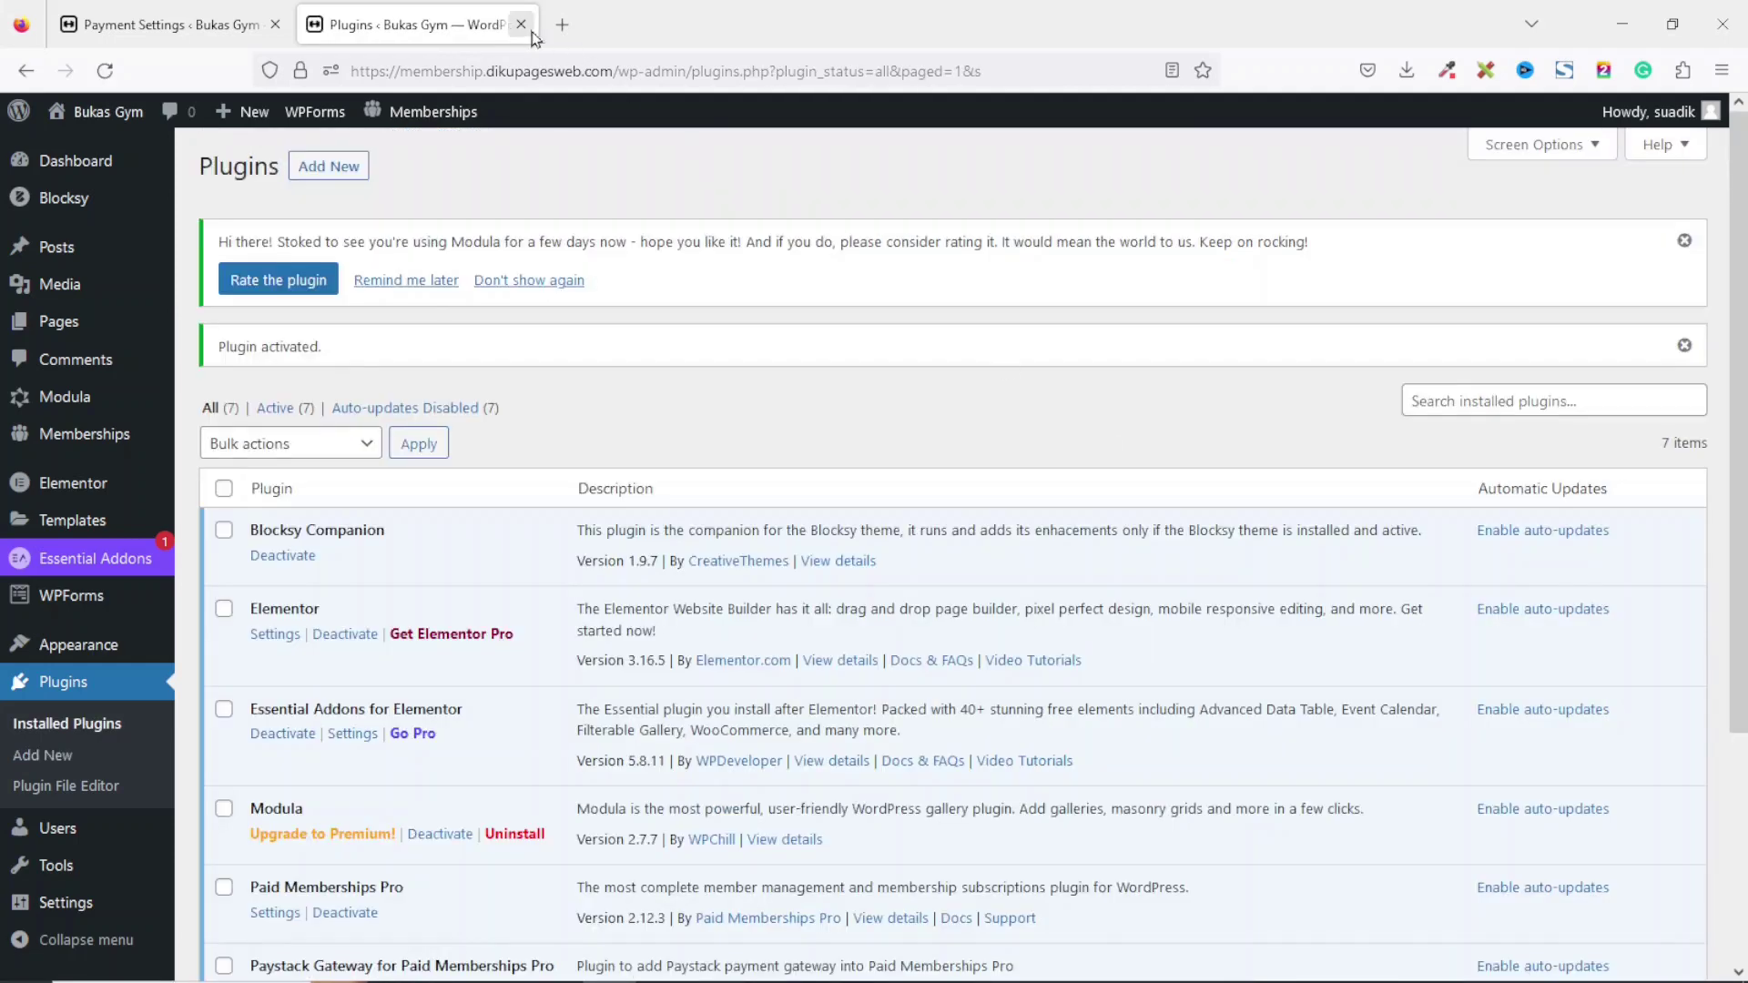
left_click(533, 32)
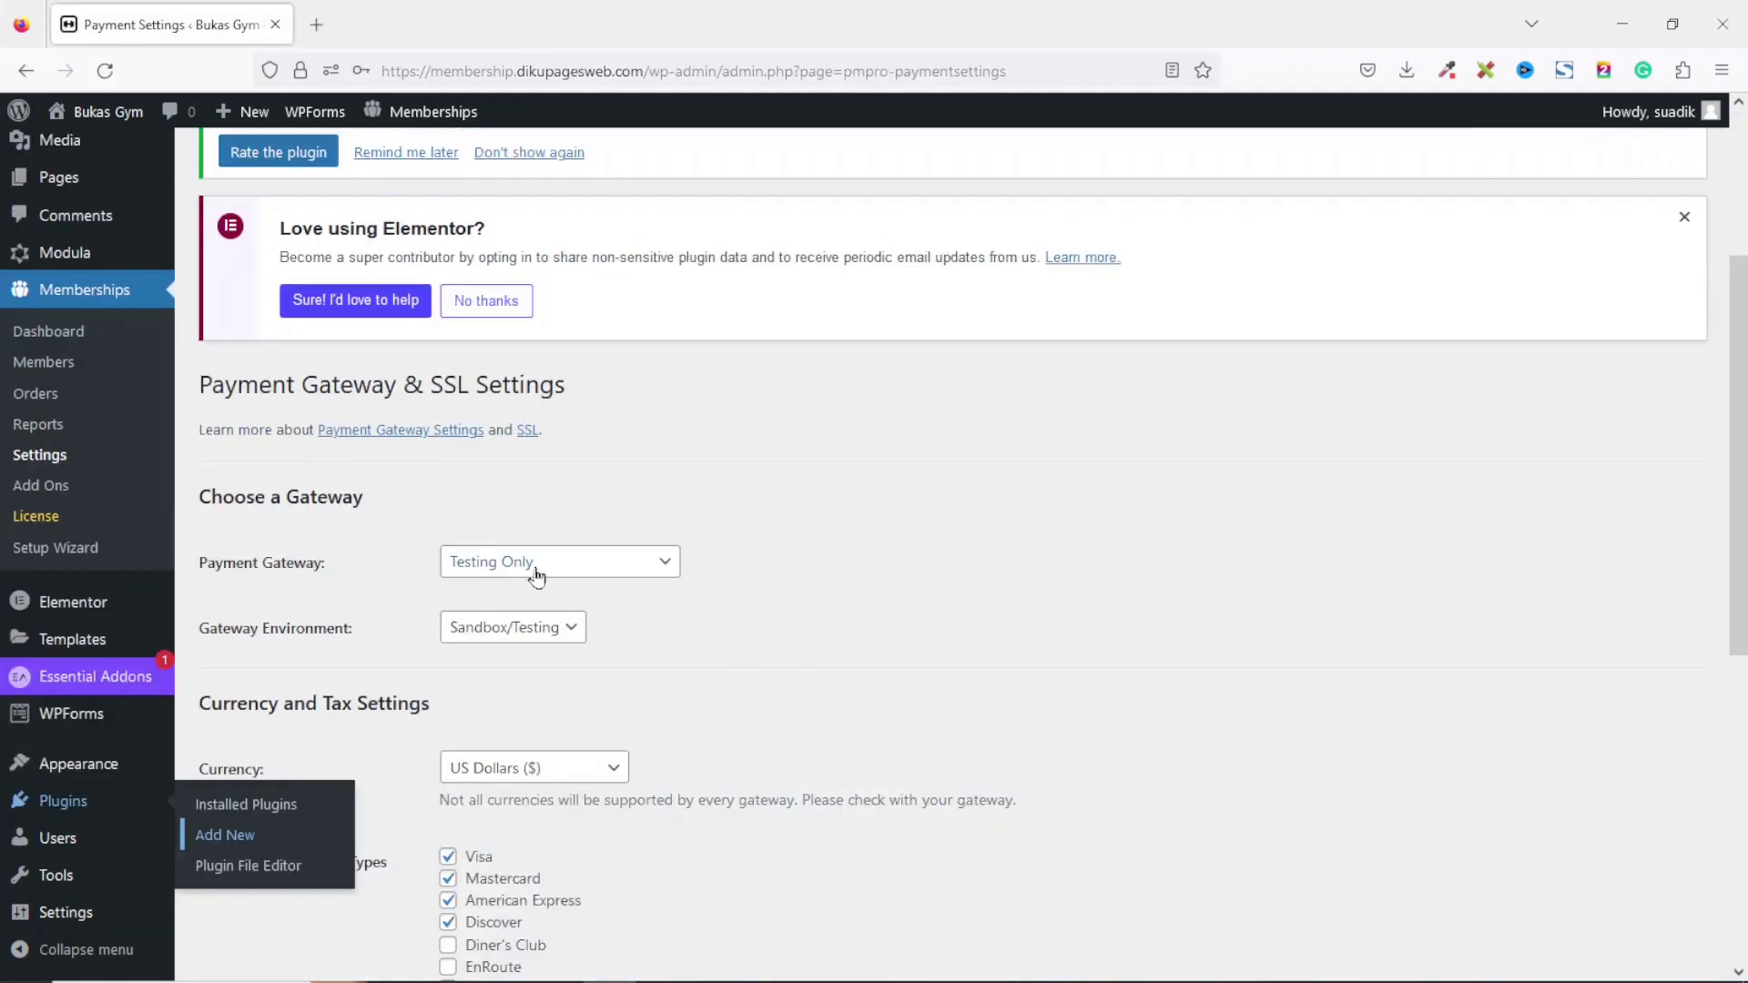
Step: Reload the payment settings, select Paystack as the payment gateway, and keep the gateway environment on Sandbox/Testing
left_click(565, 565)
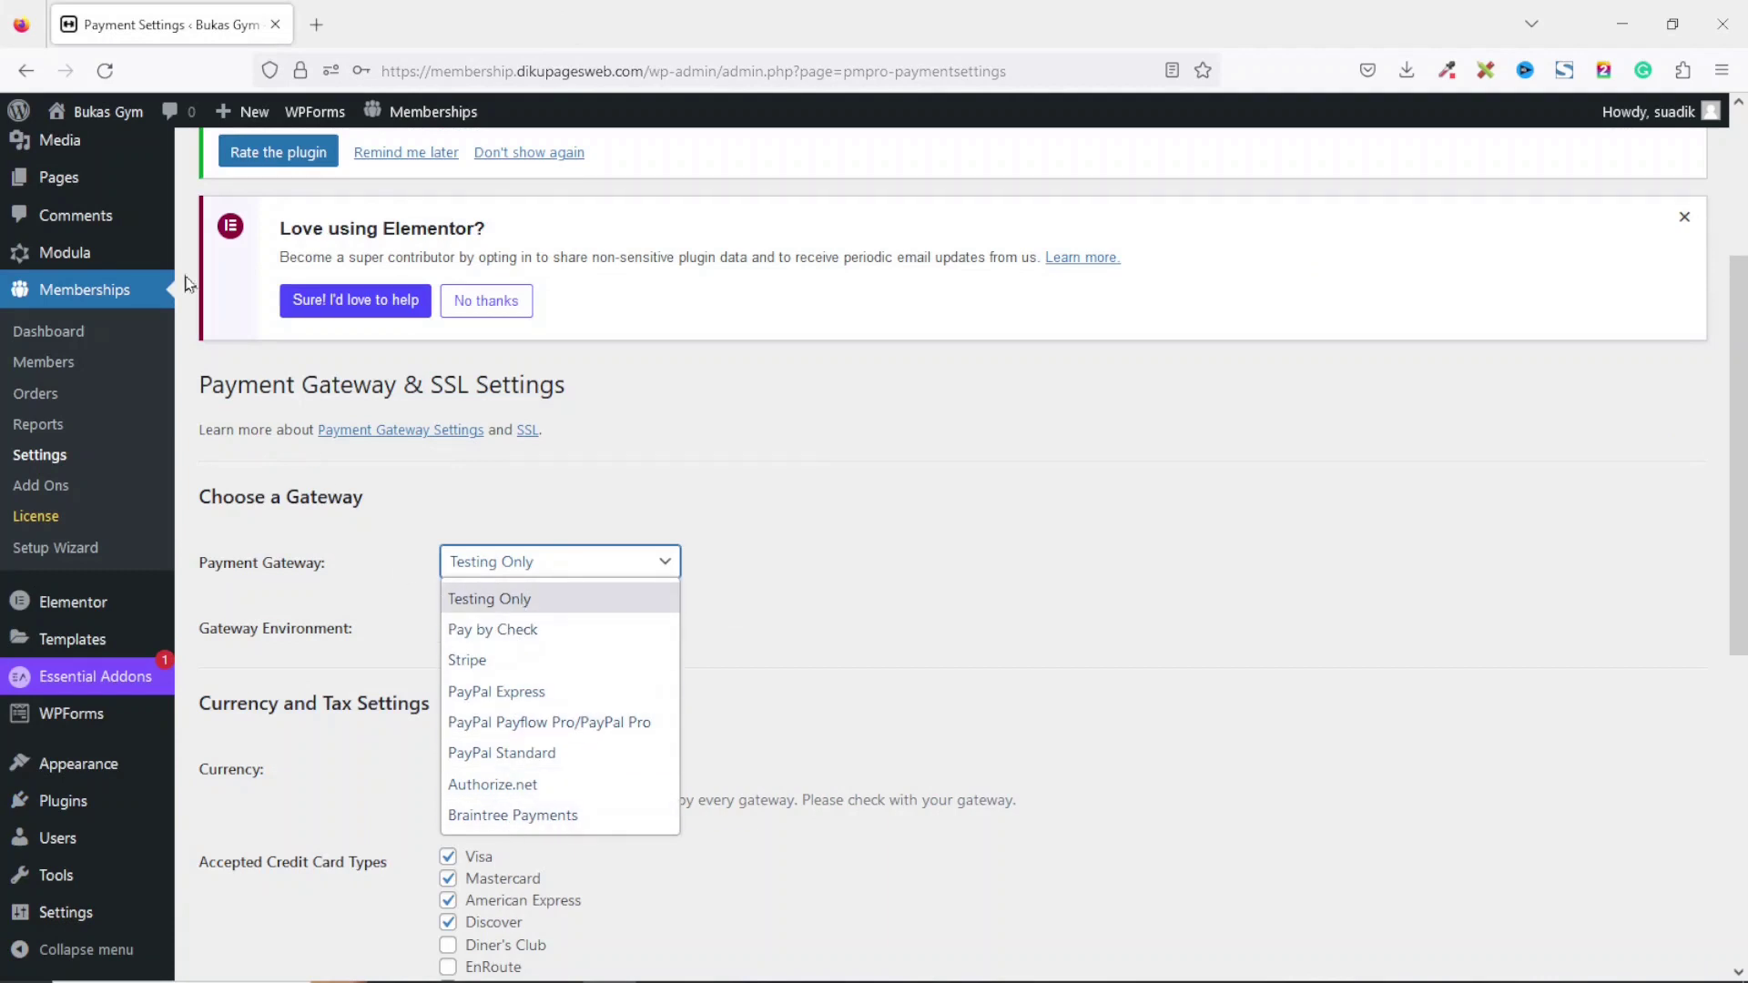
left_click(105, 70)
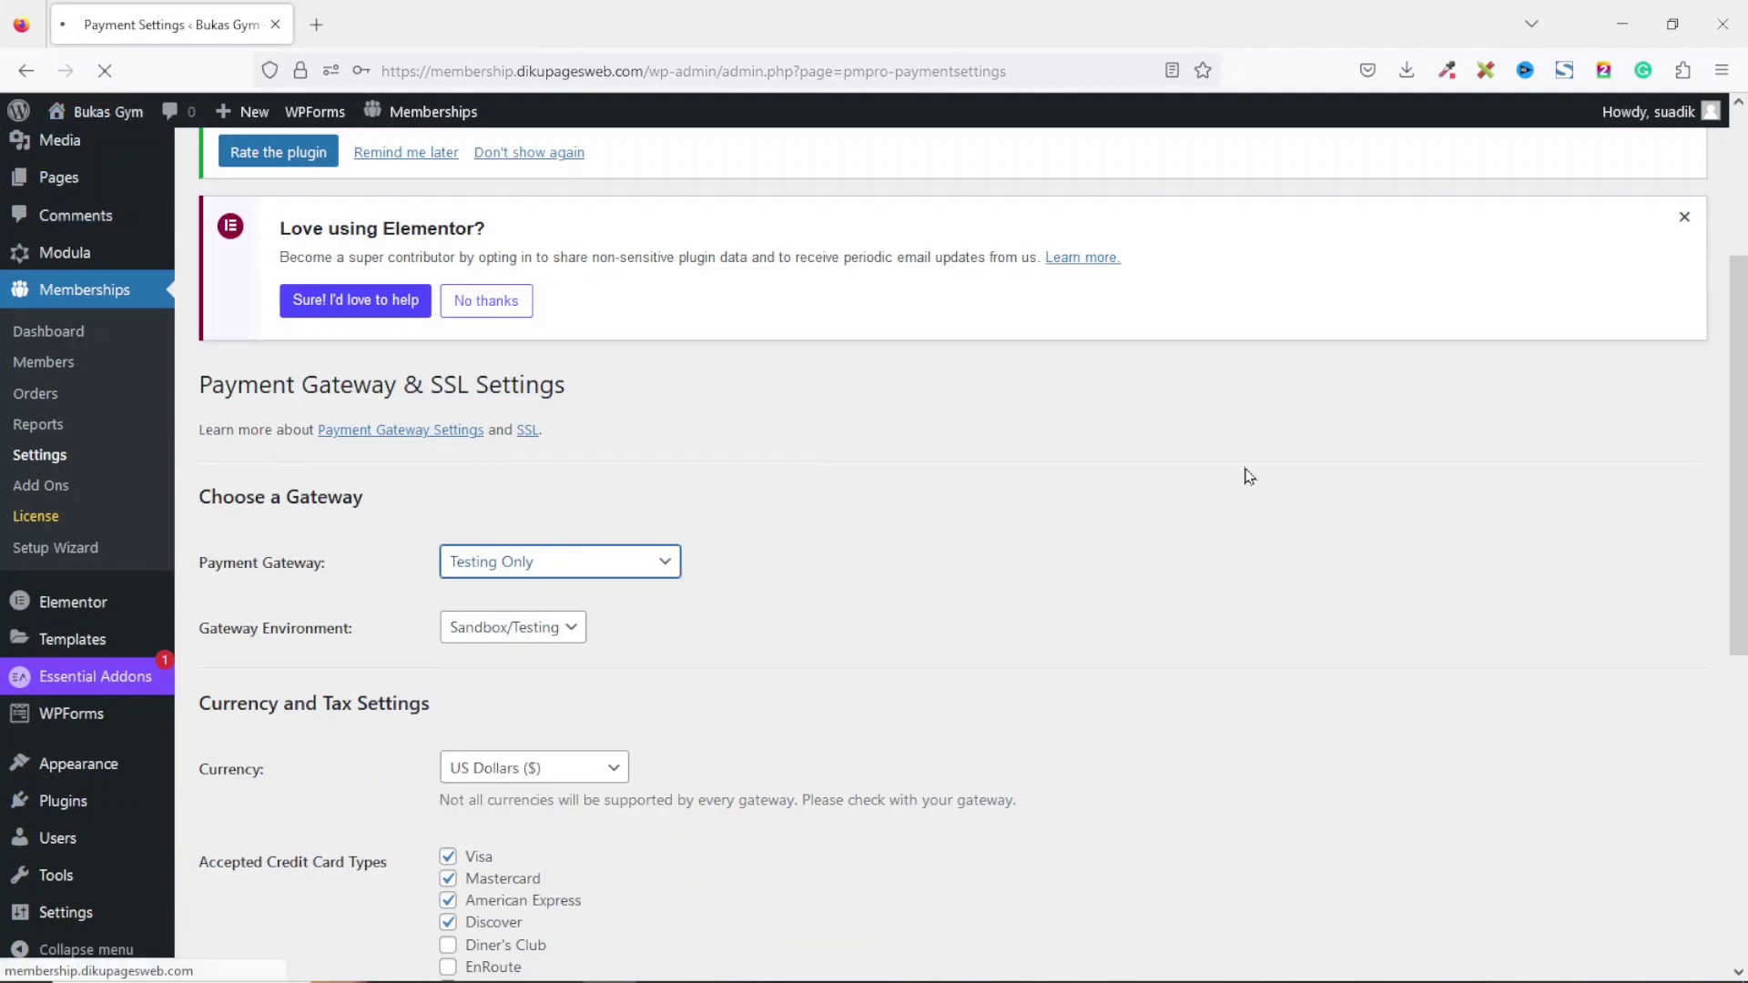
left_click(579, 572)
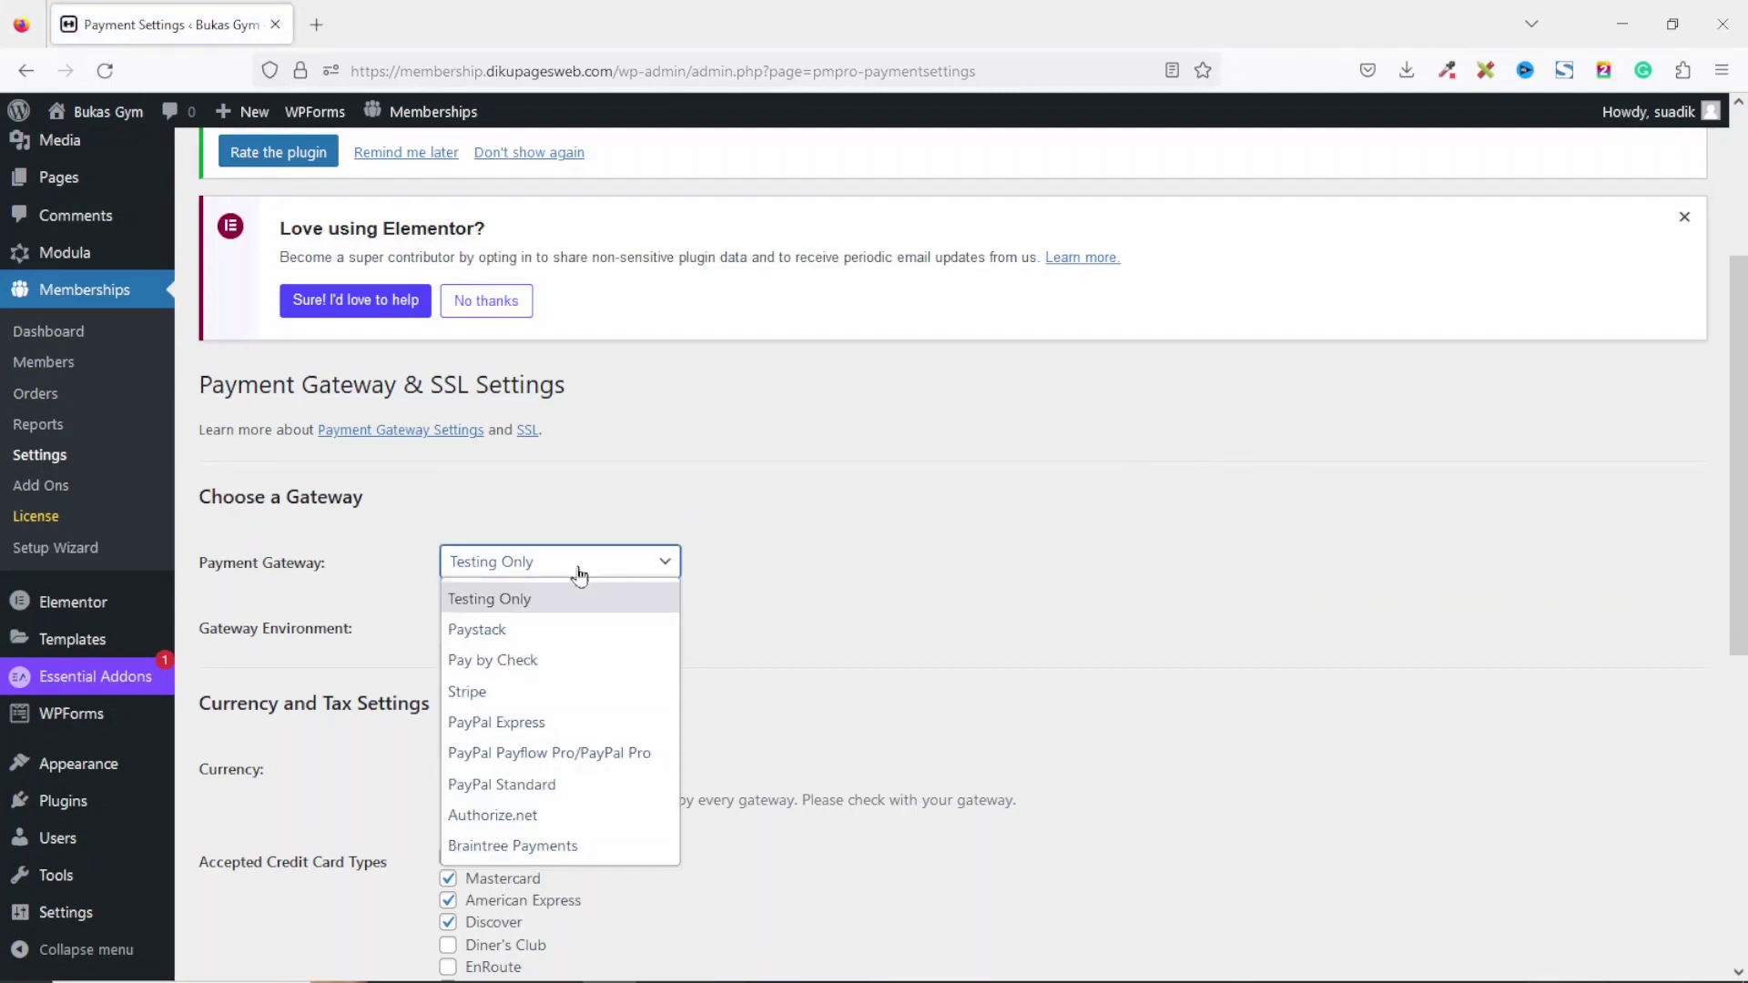
left_click(509, 632)
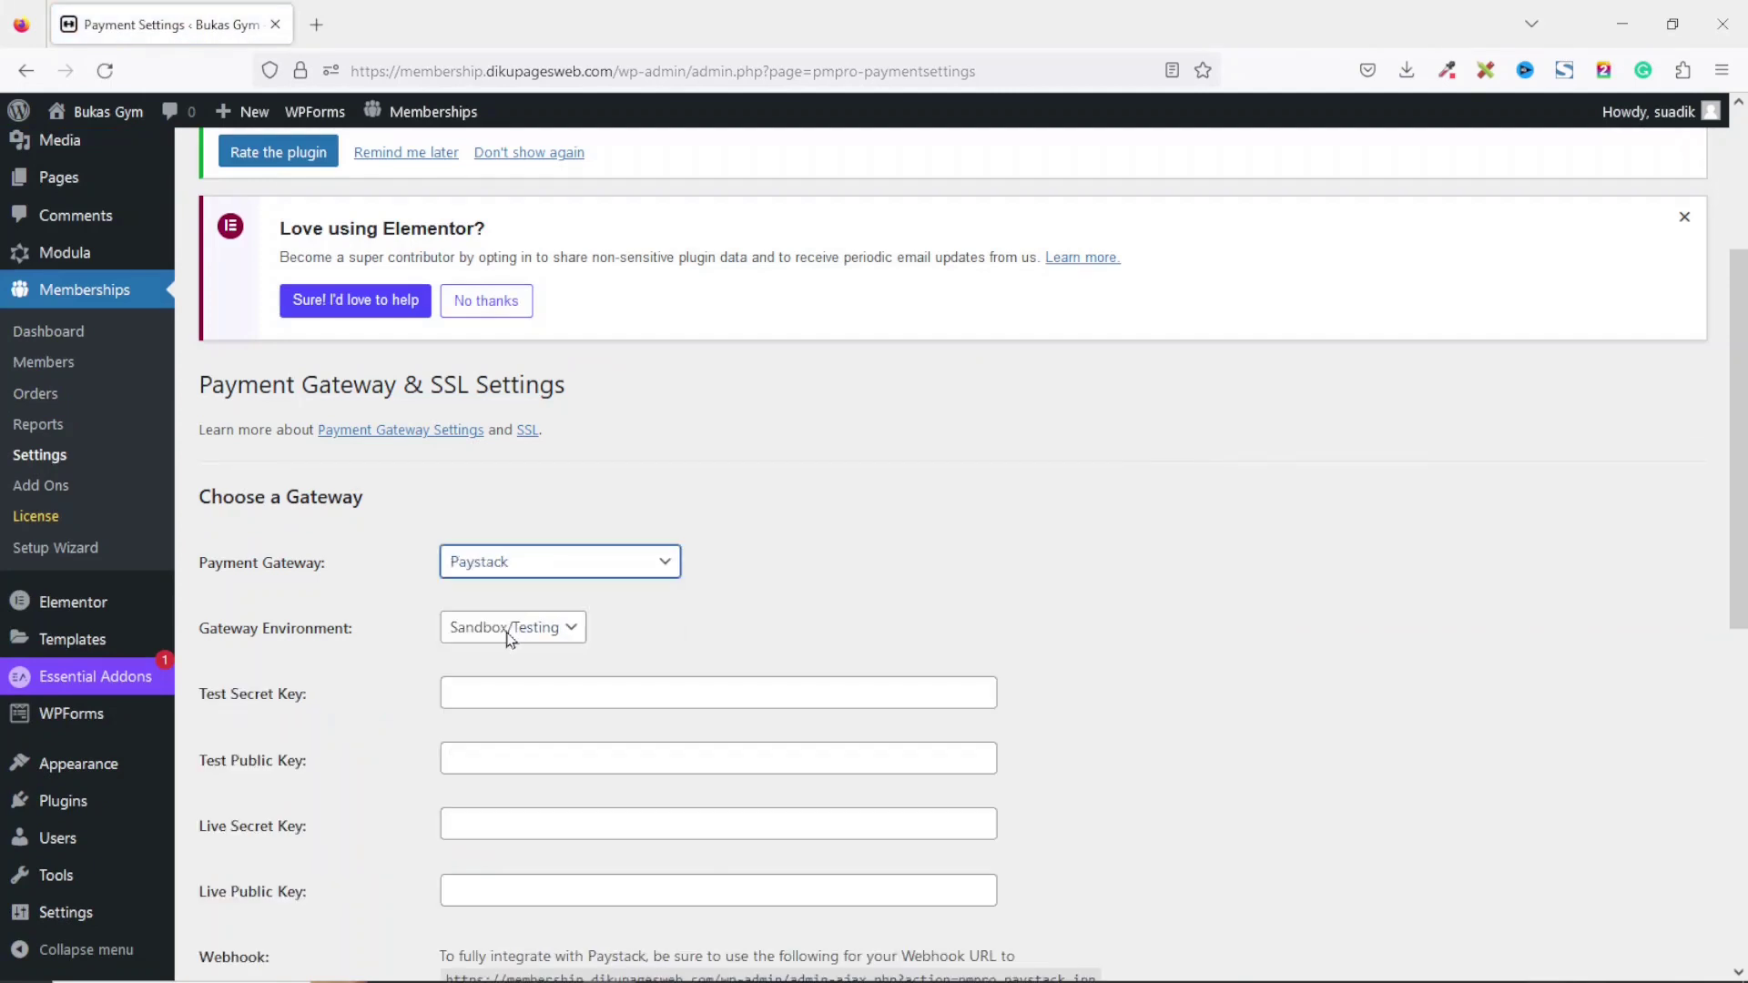
left_click(620, 645)
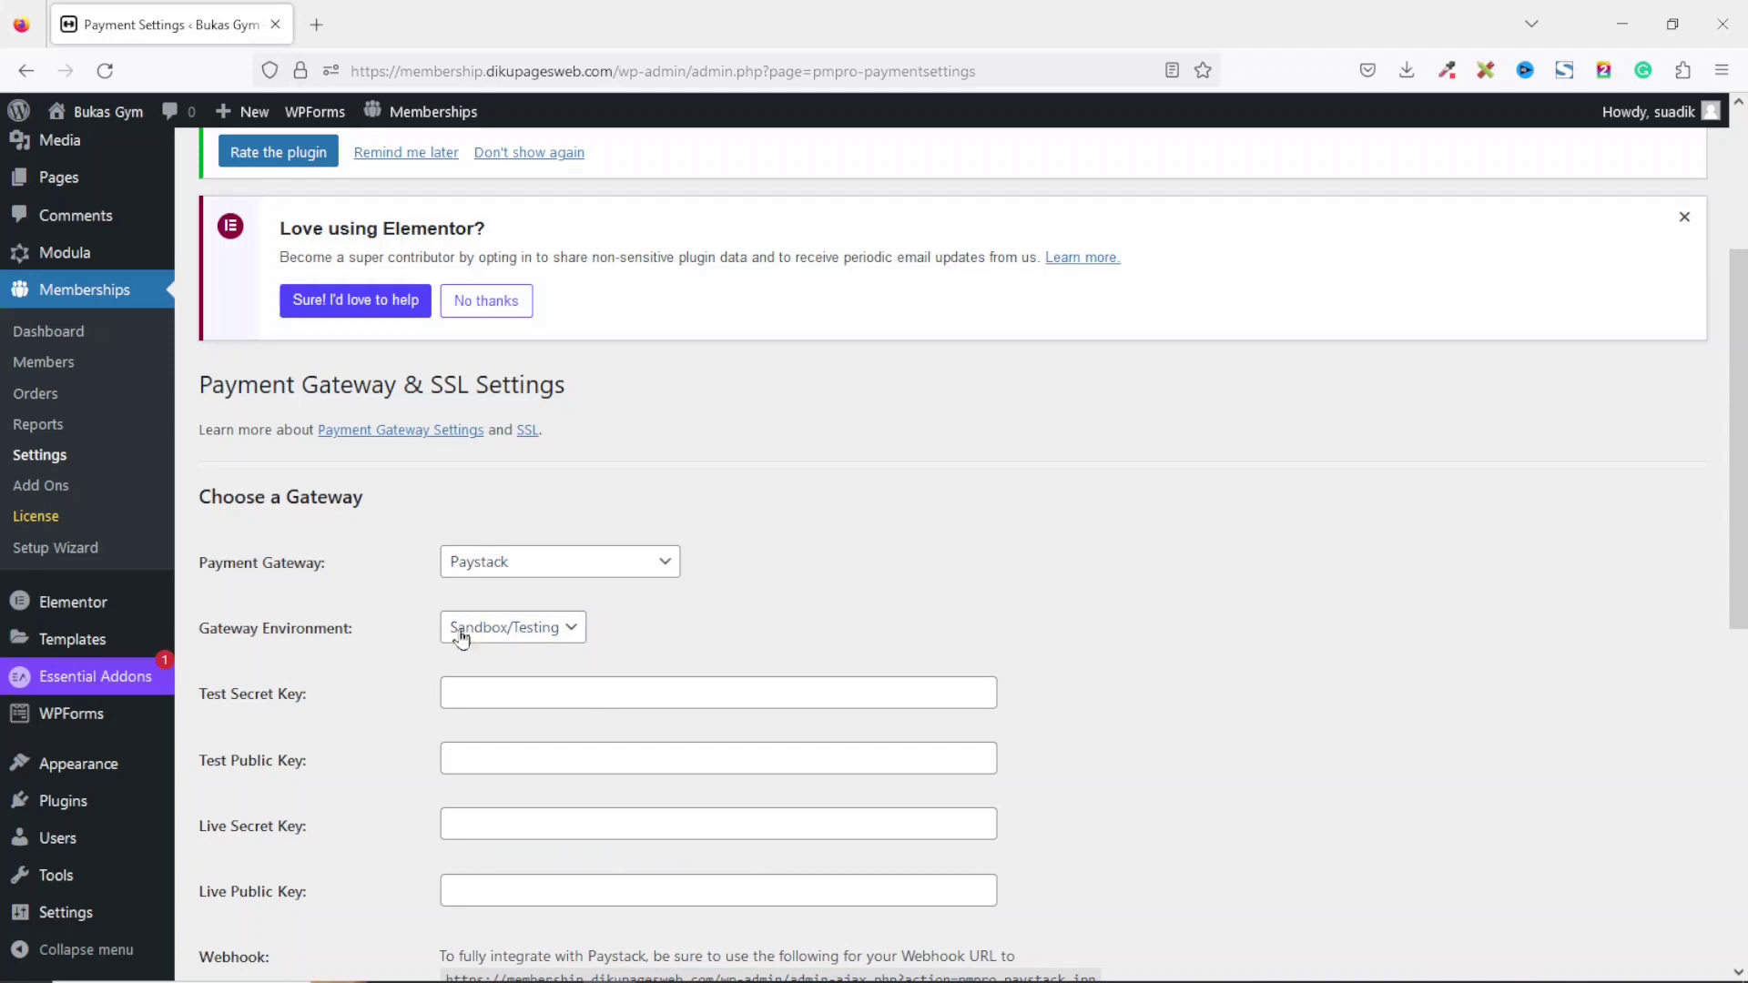
left_click(526, 640)
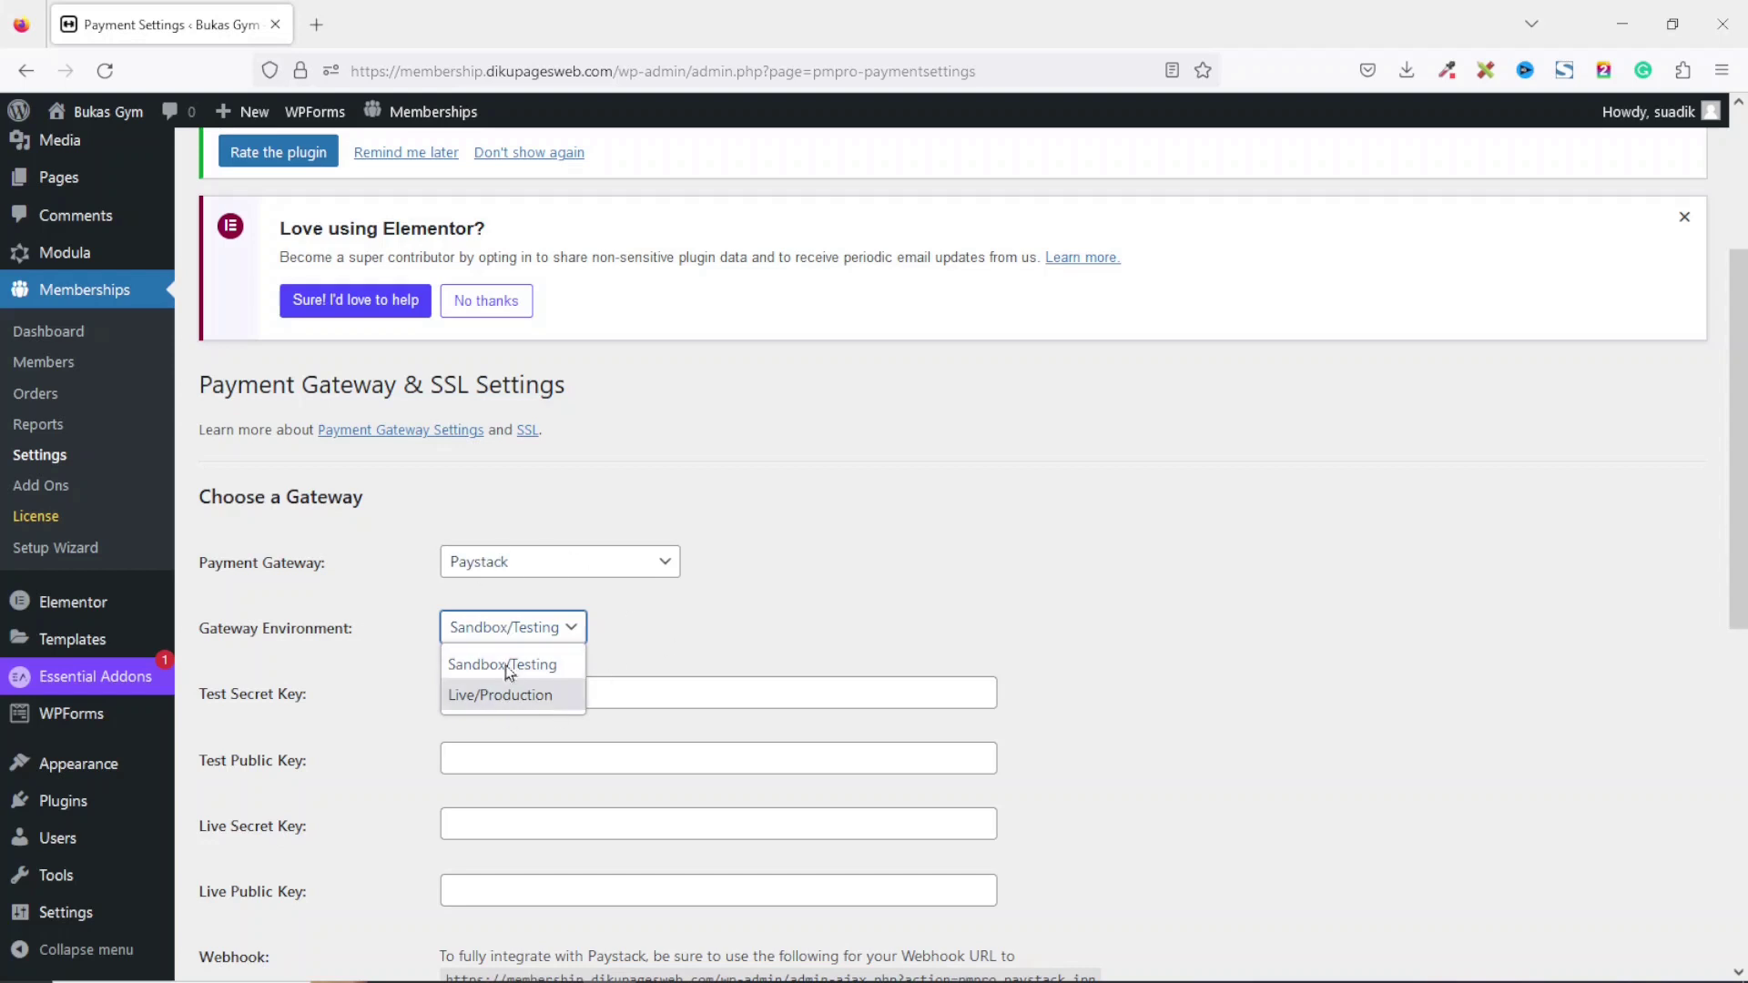
left_click(692, 620)
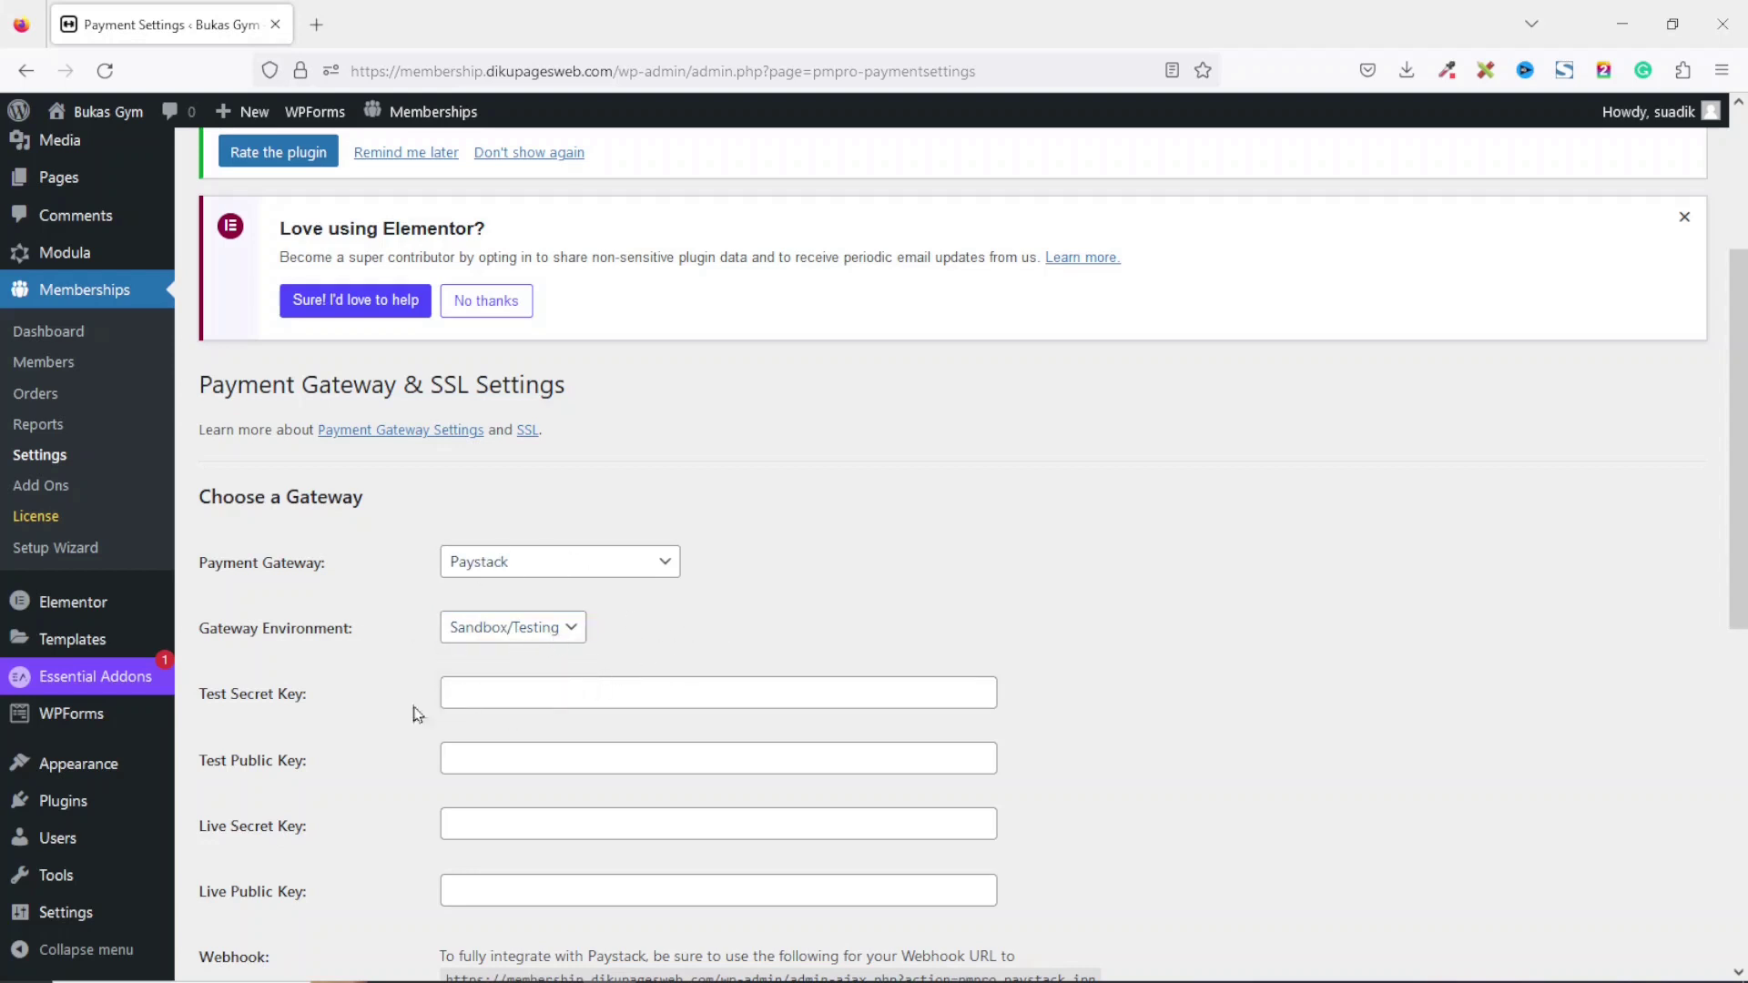
left_click(542, 690)
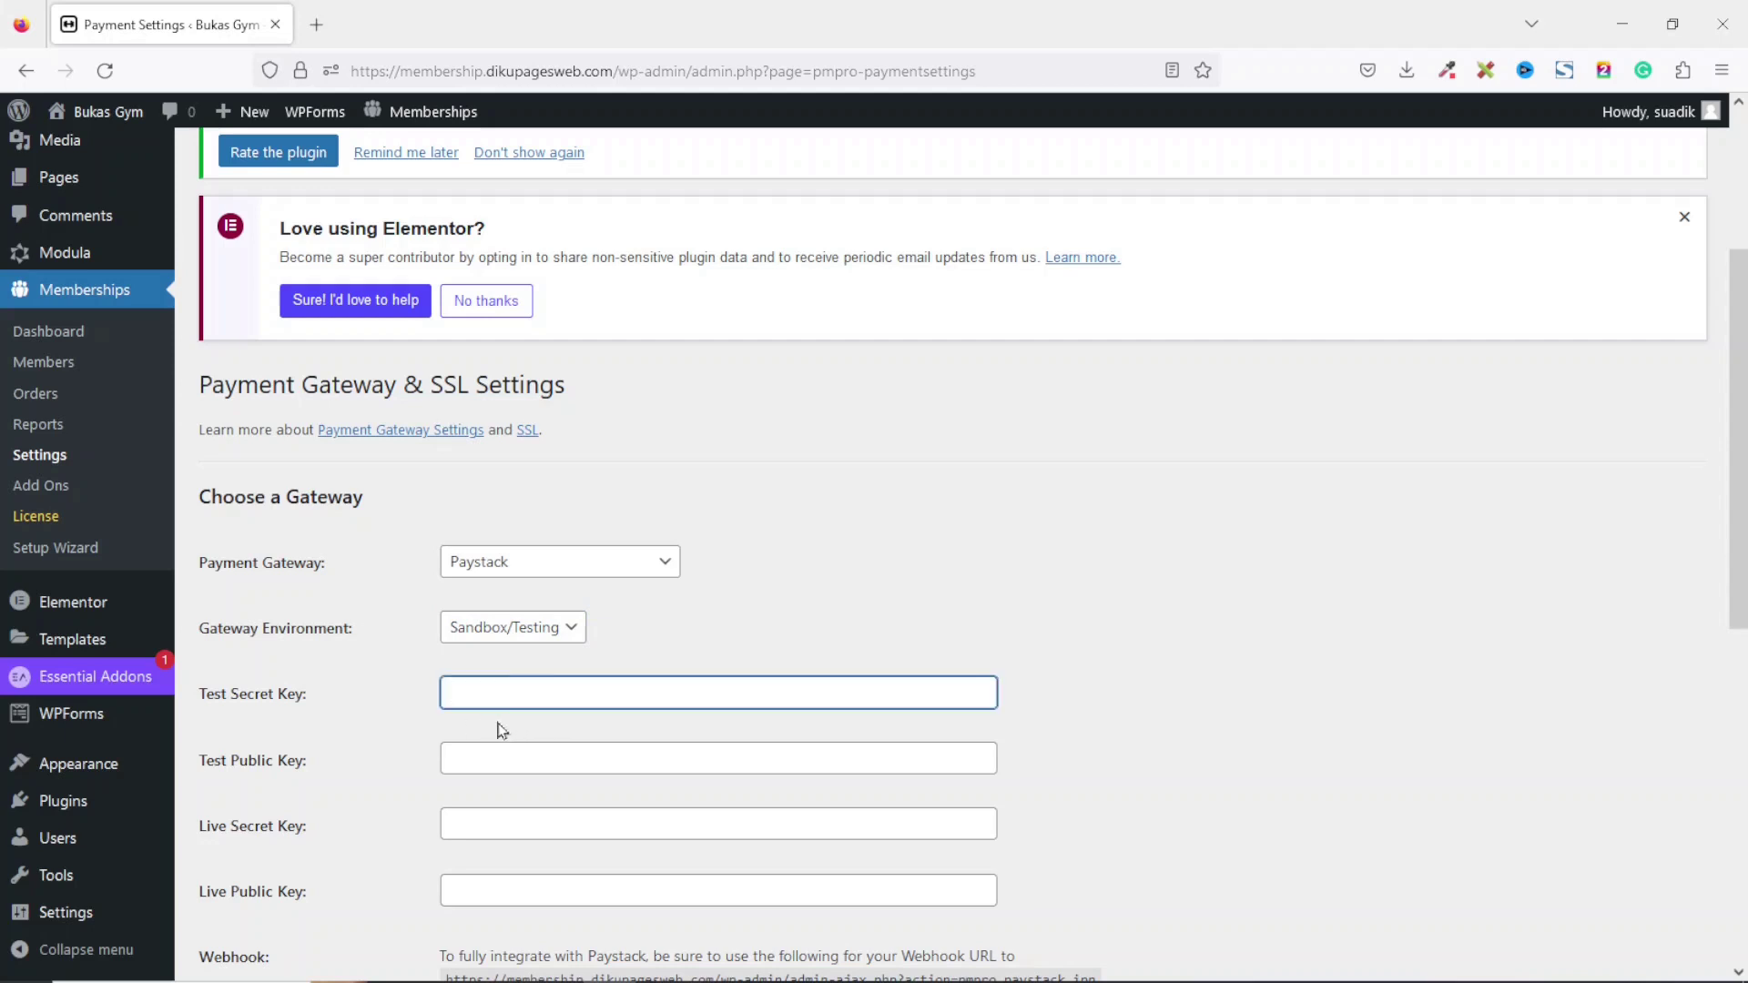
left_click(512, 774)
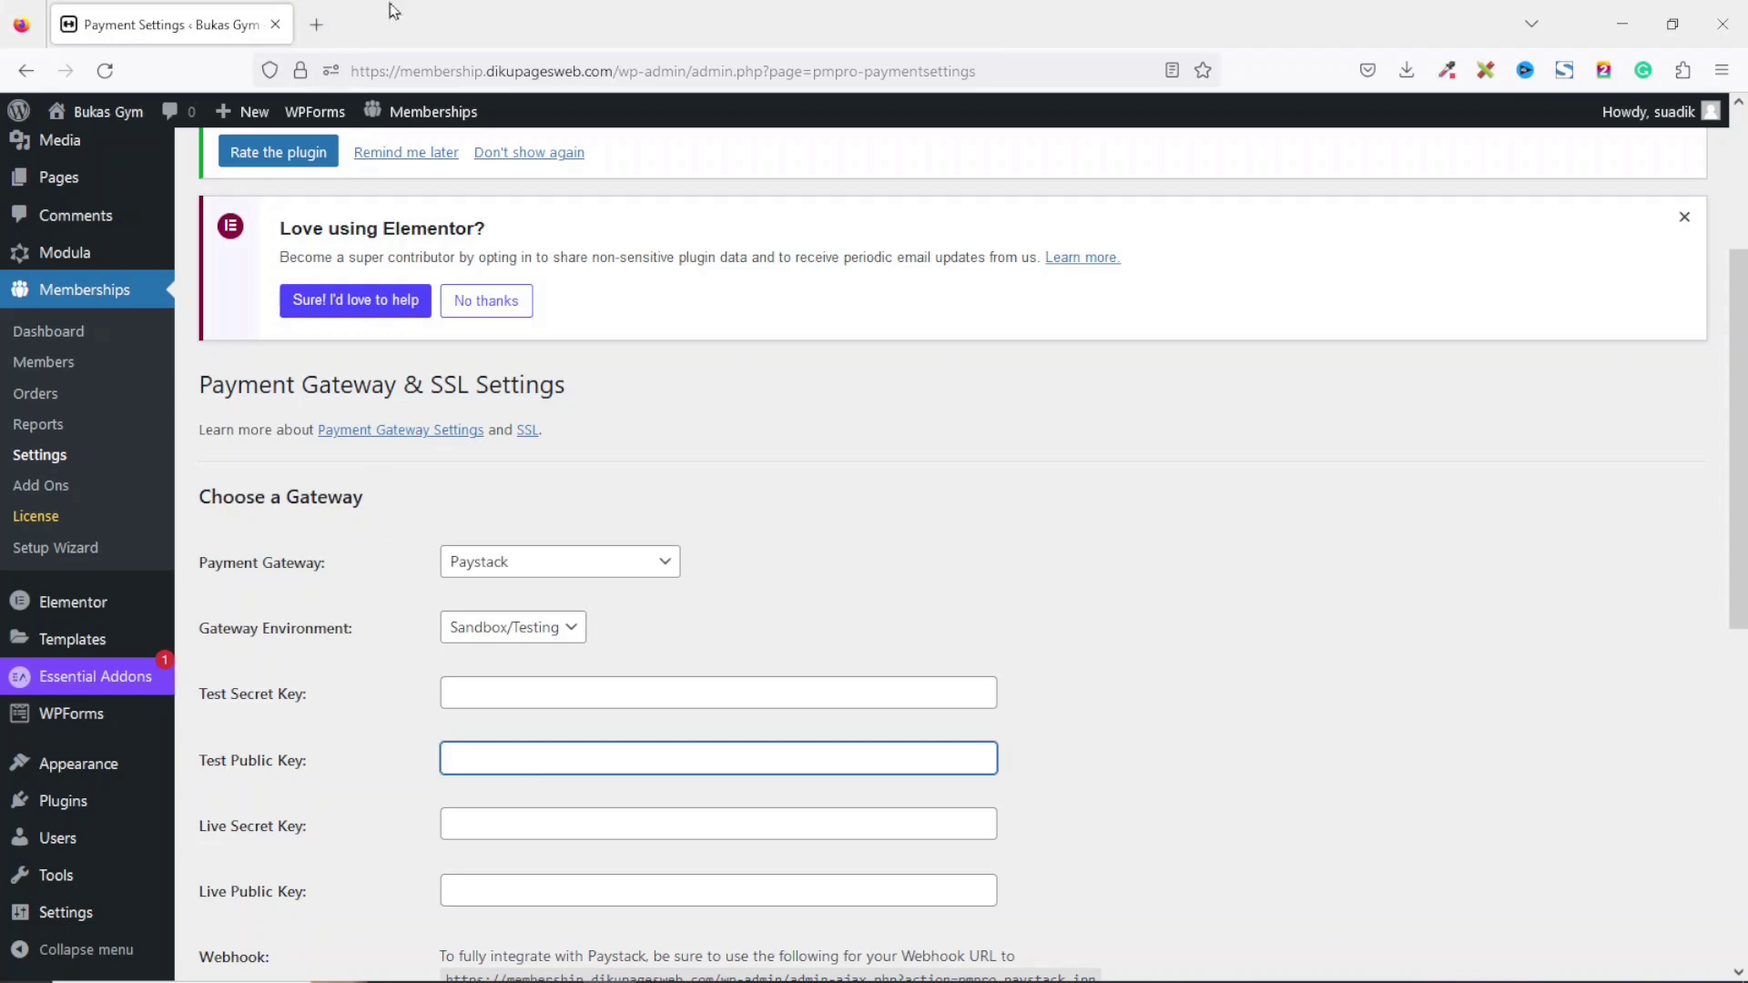
Step: Open the Paystack website in a new tab and log in with the account e-mail address and password
left_click(318, 26)
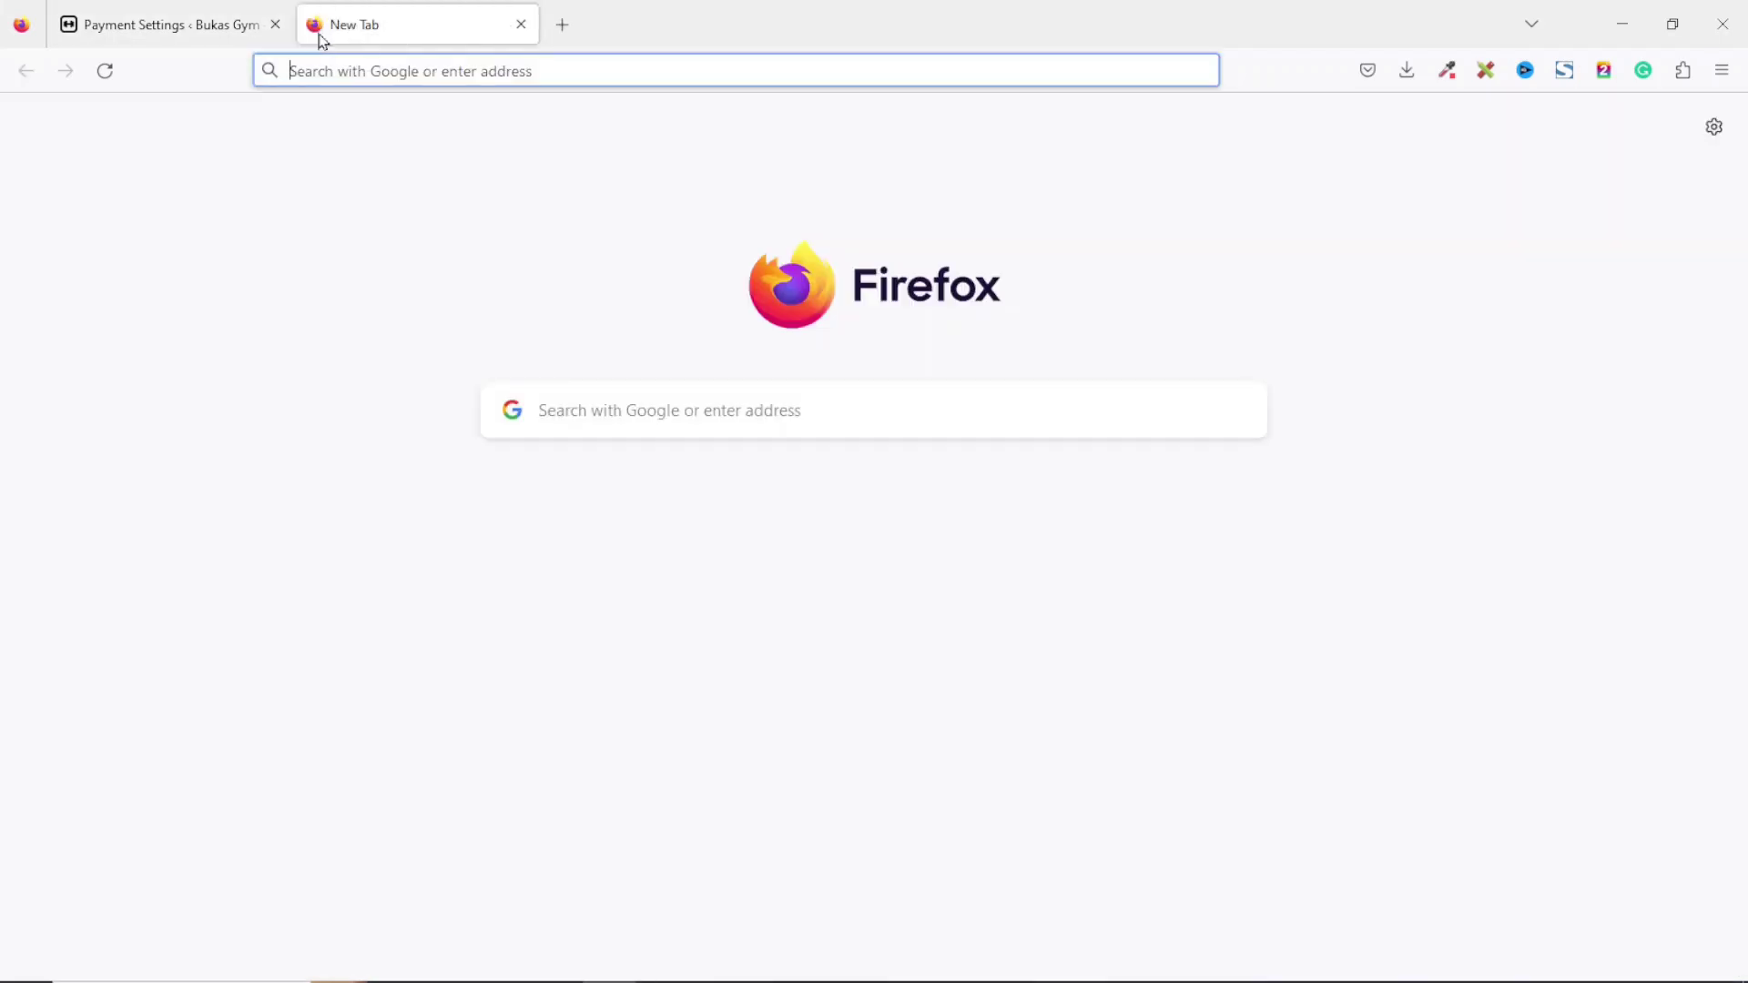
type("pa")
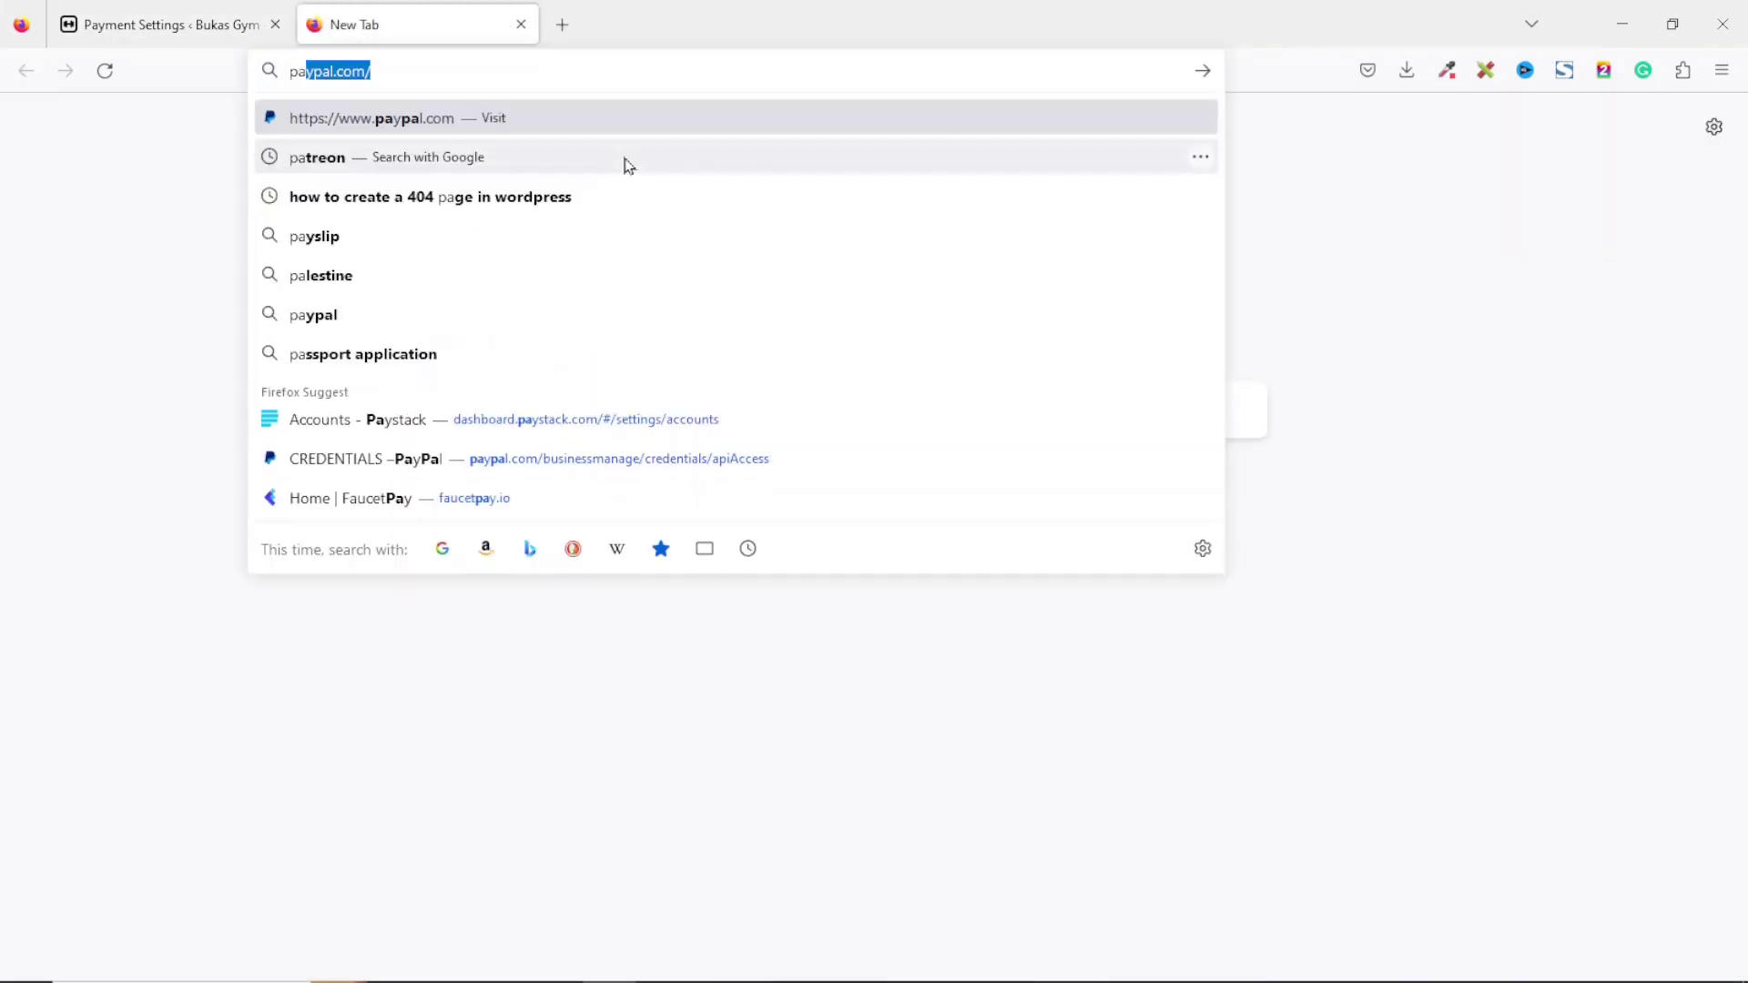
type("ys")
key("Return")
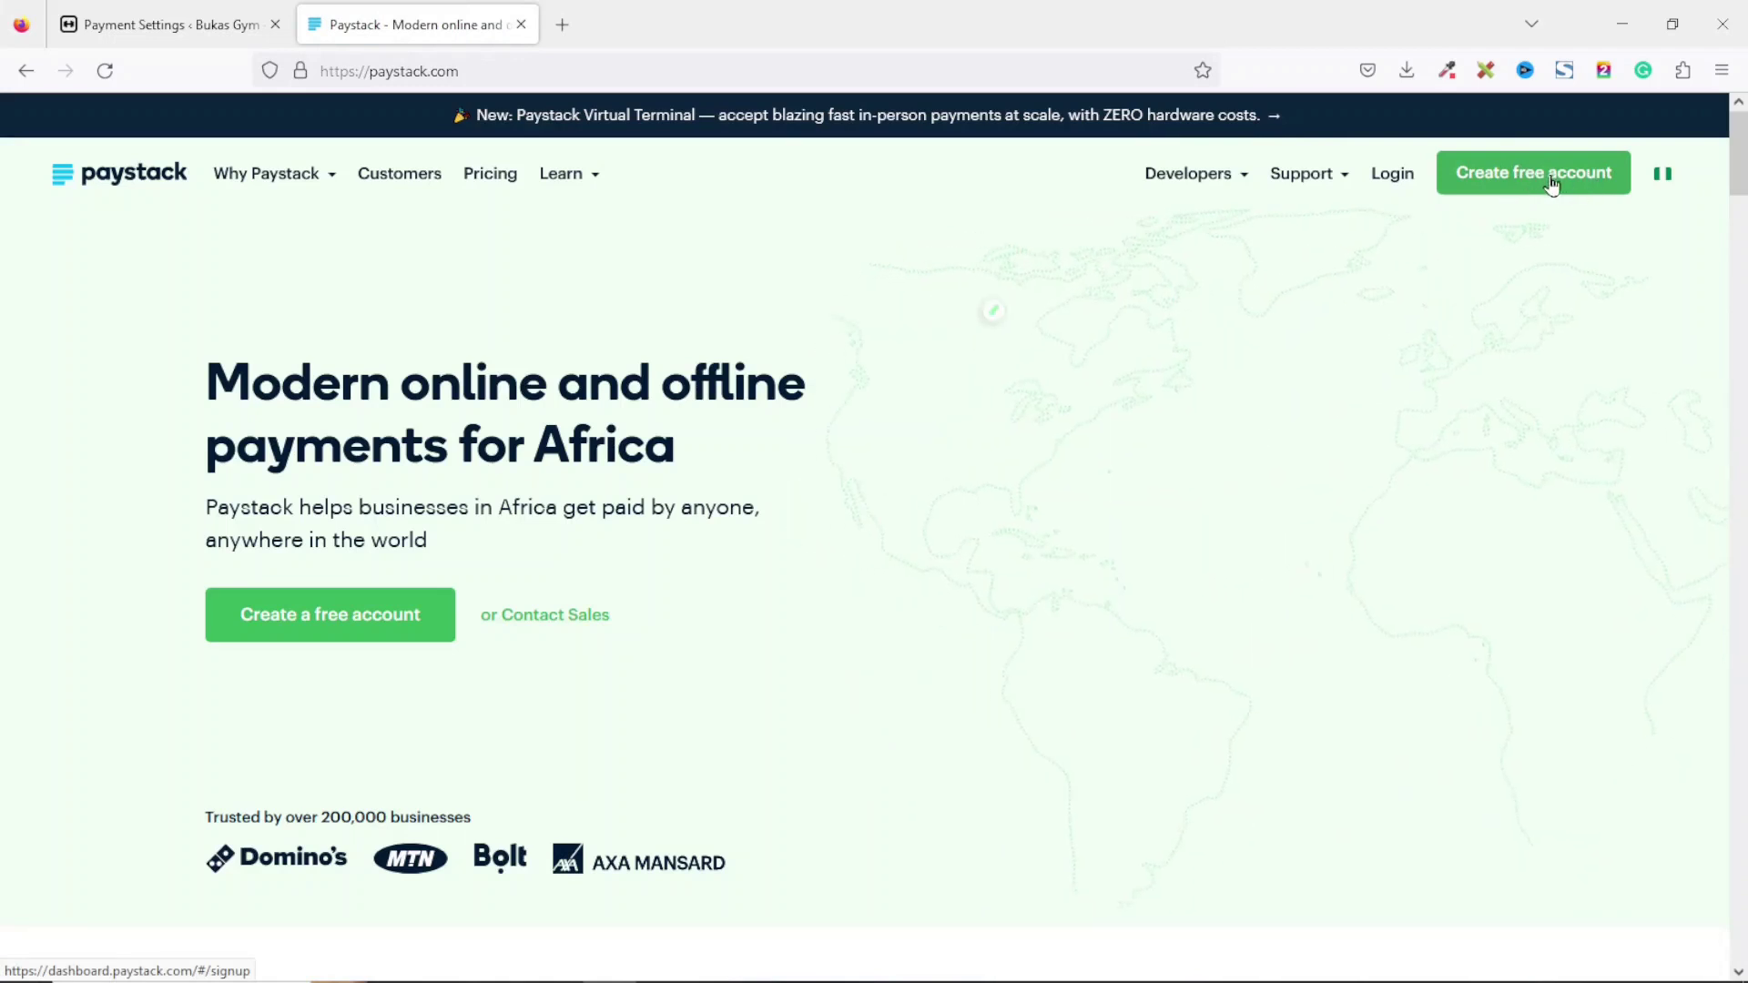
left_click(1380, 182)
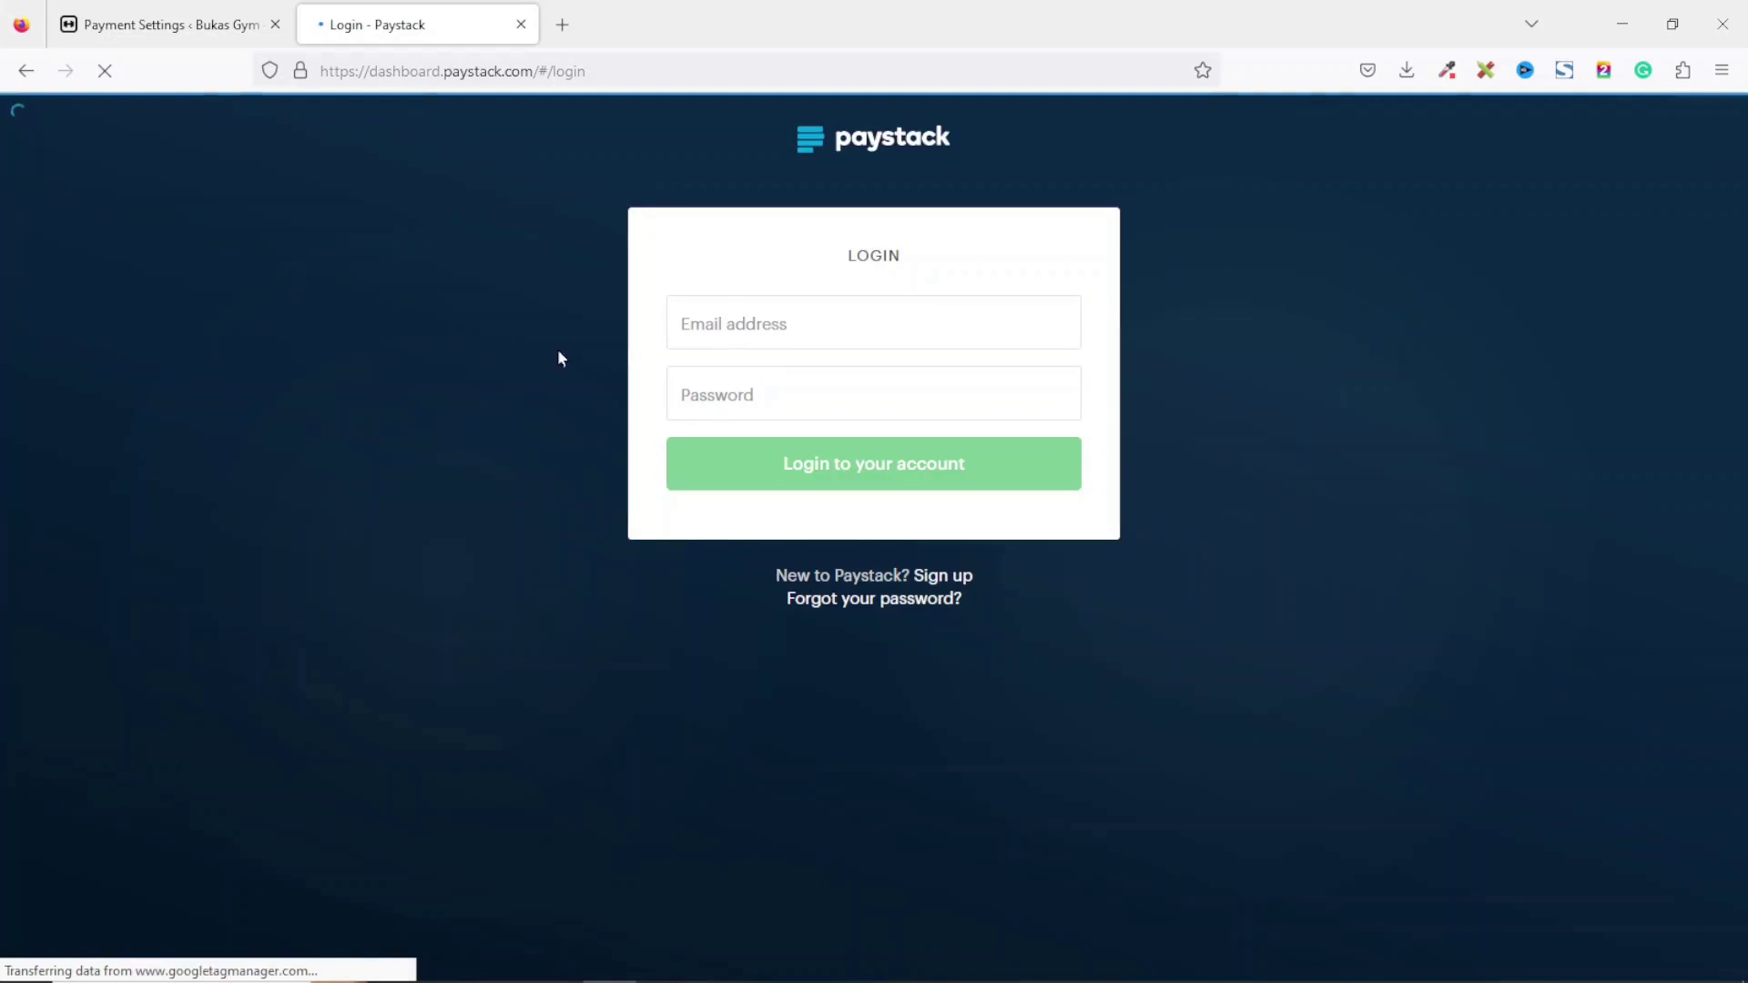
left_click(800, 399)
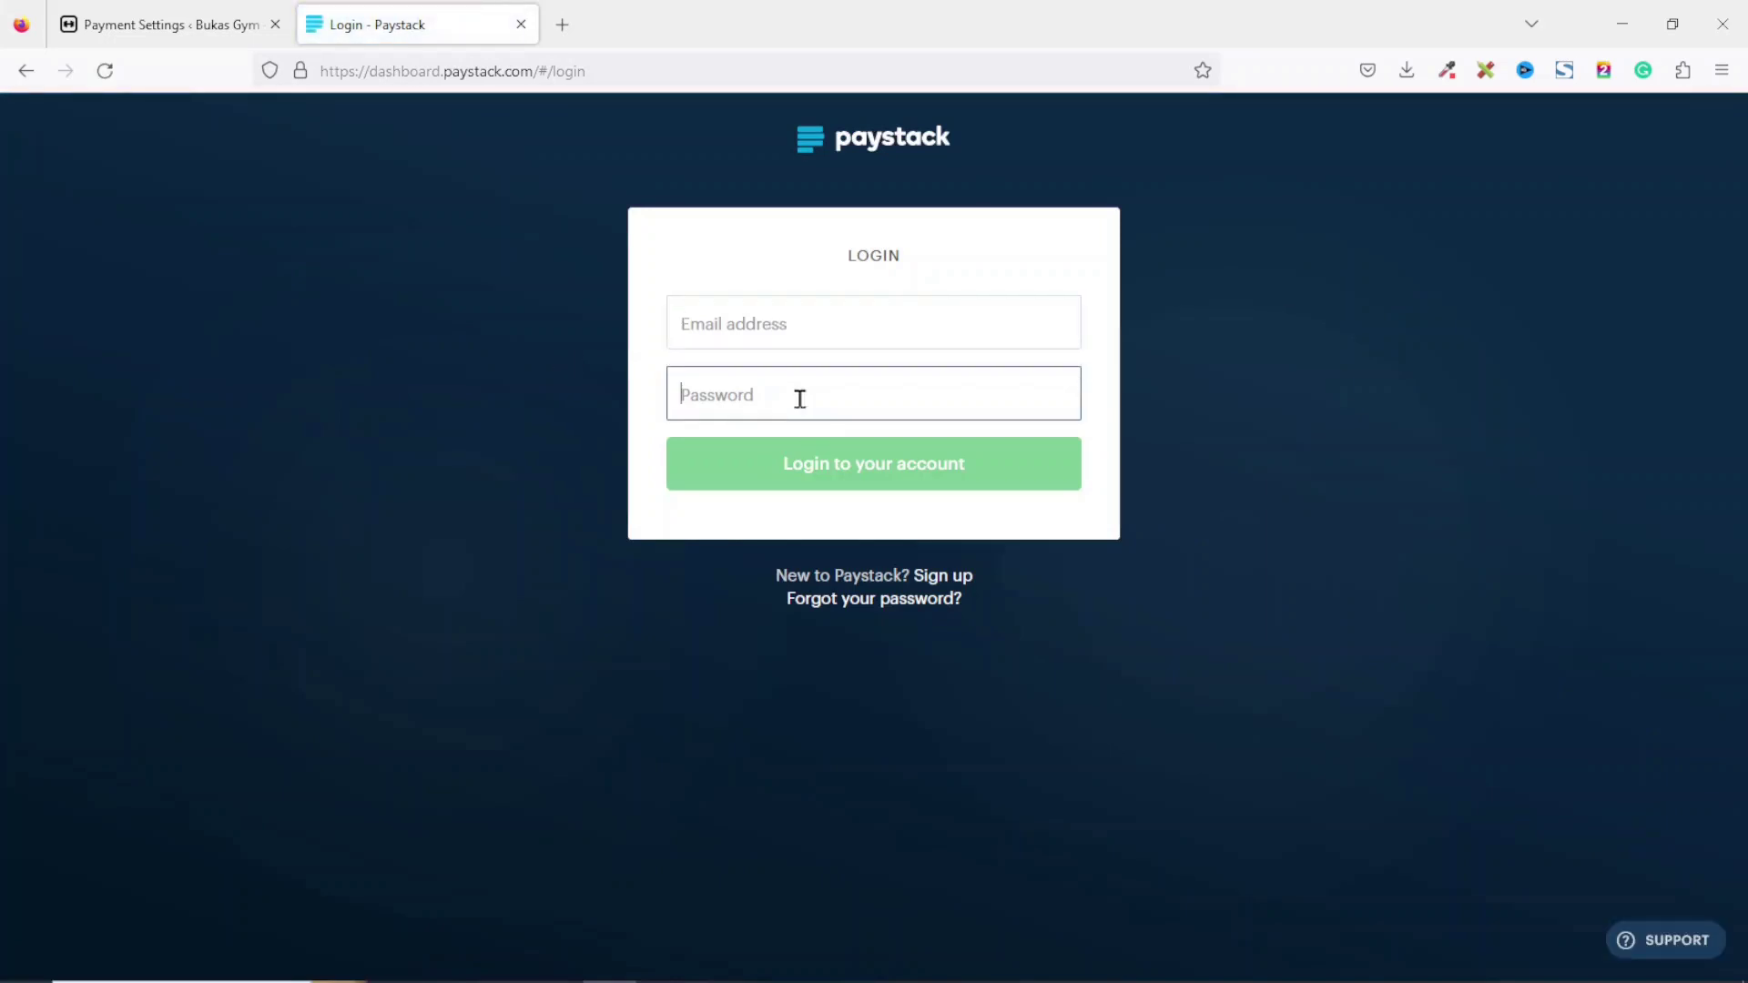
left_click(802, 315)
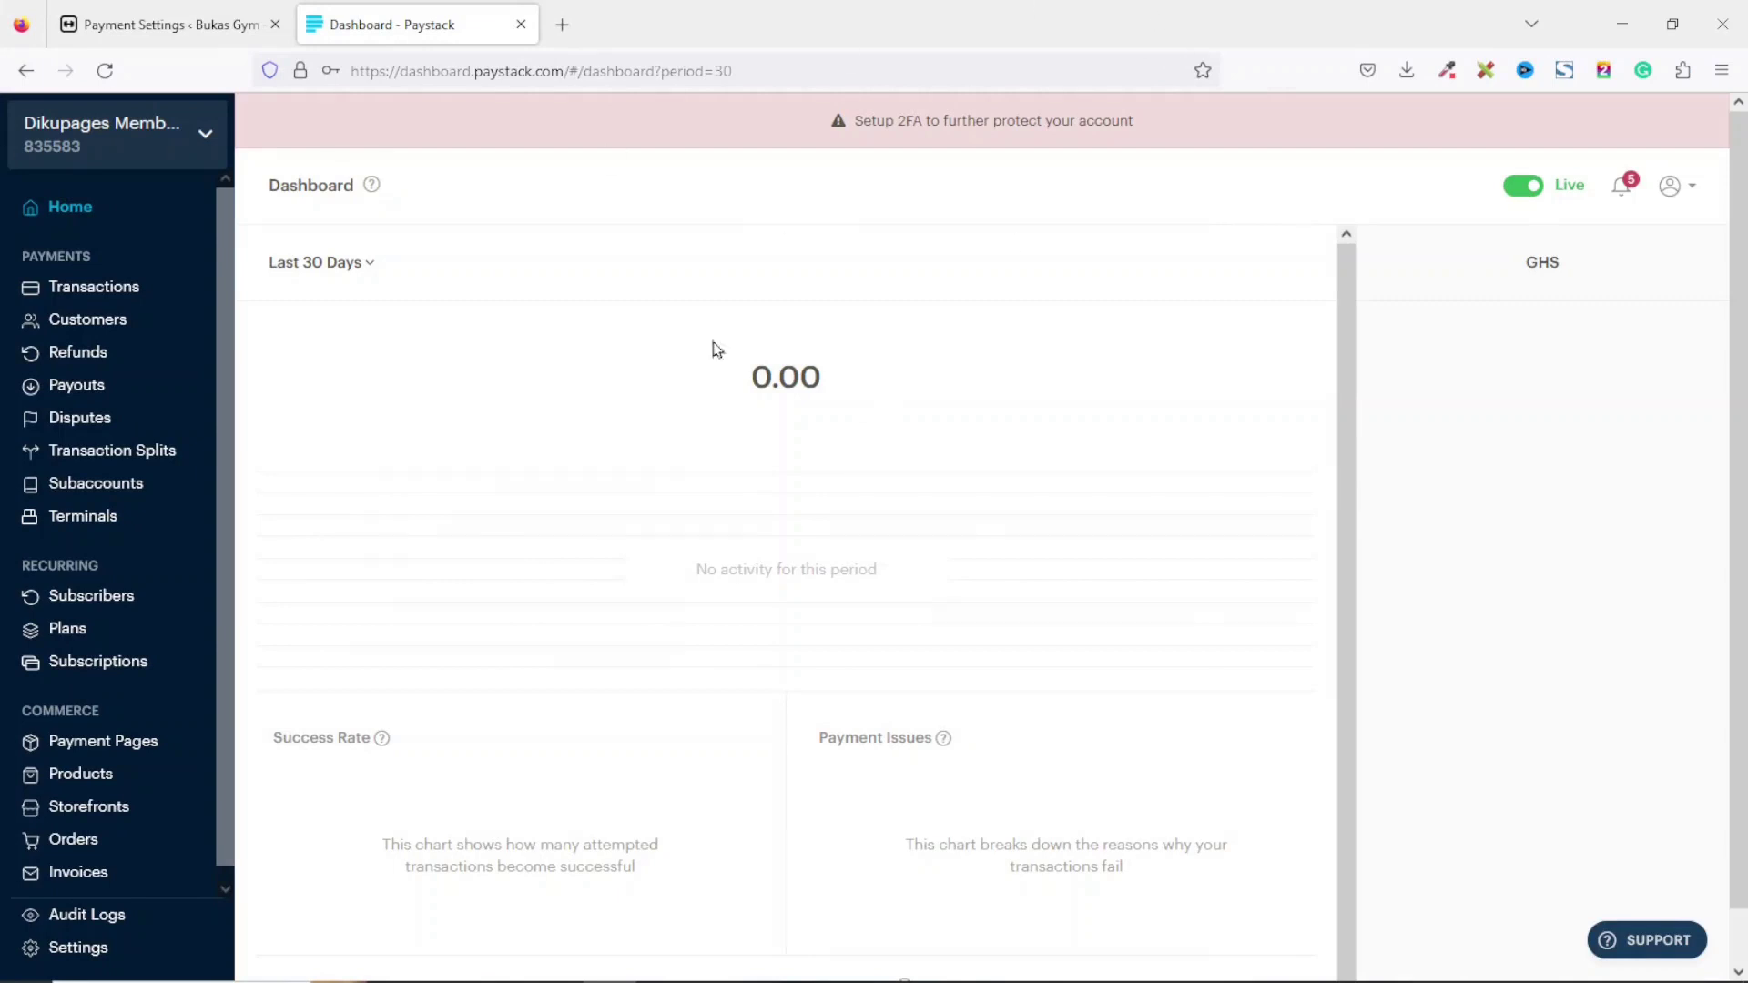
Step: Check the selected business in the Paystack dashboard and open its API Keys & Webhooks settings
left_click(202, 139)
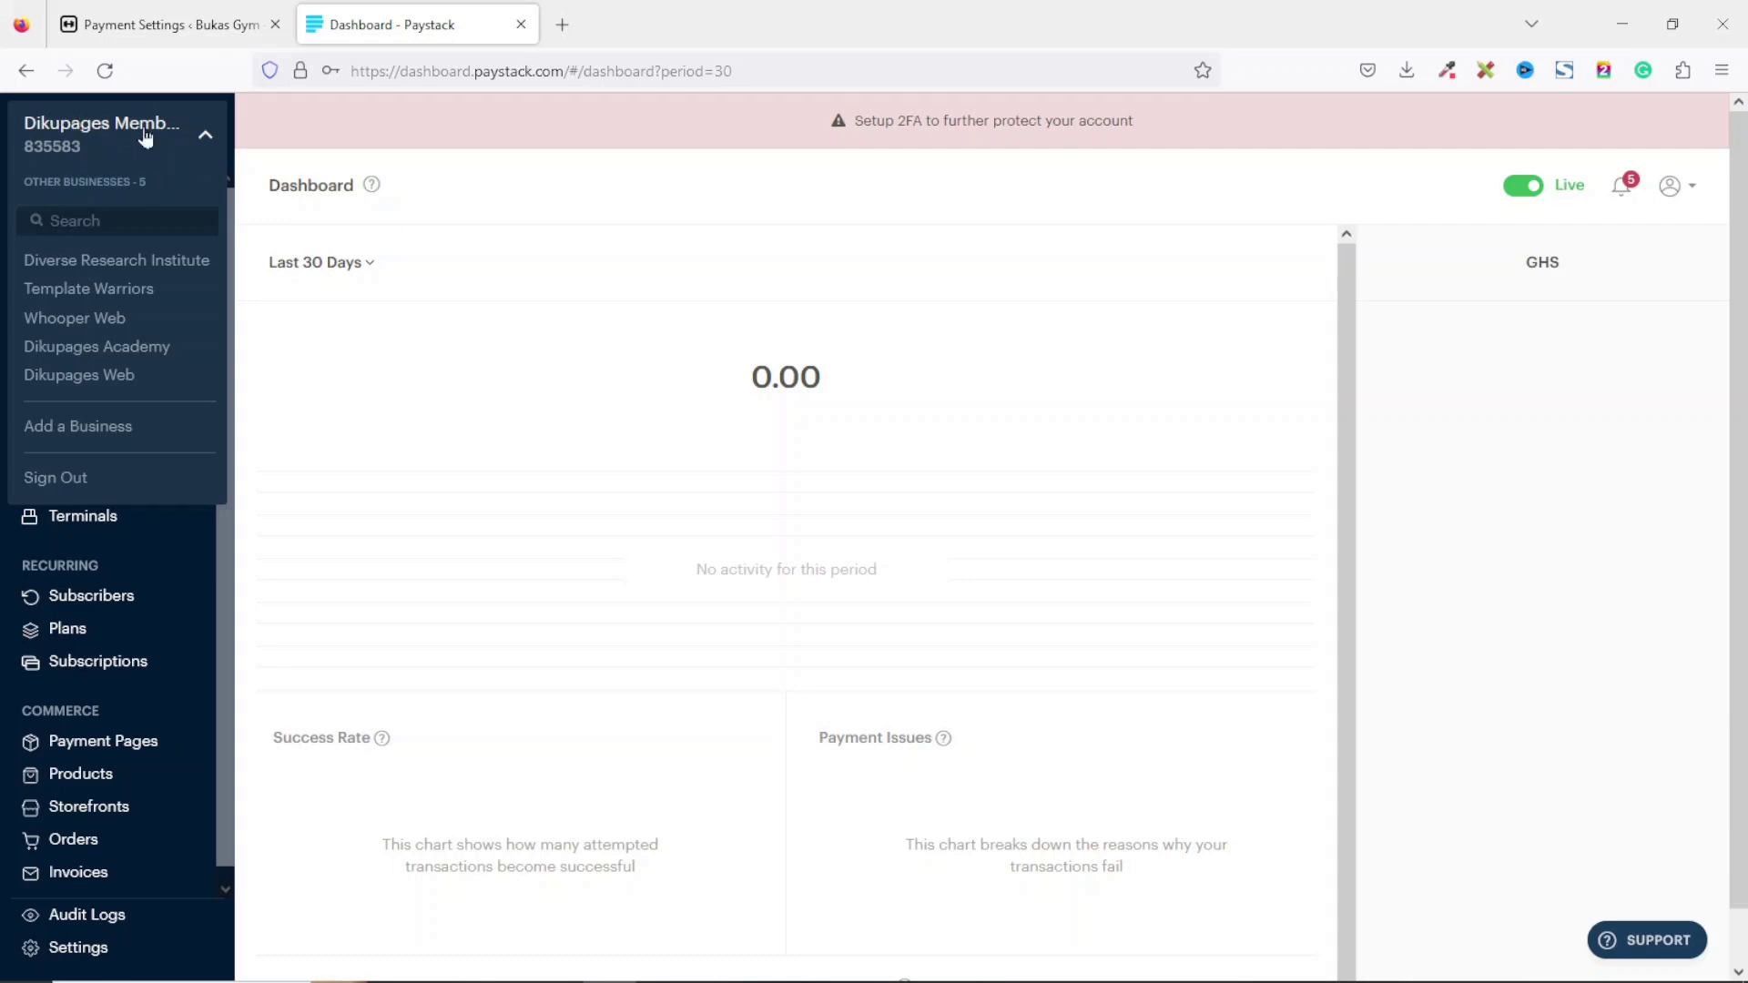
left_click(80, 950)
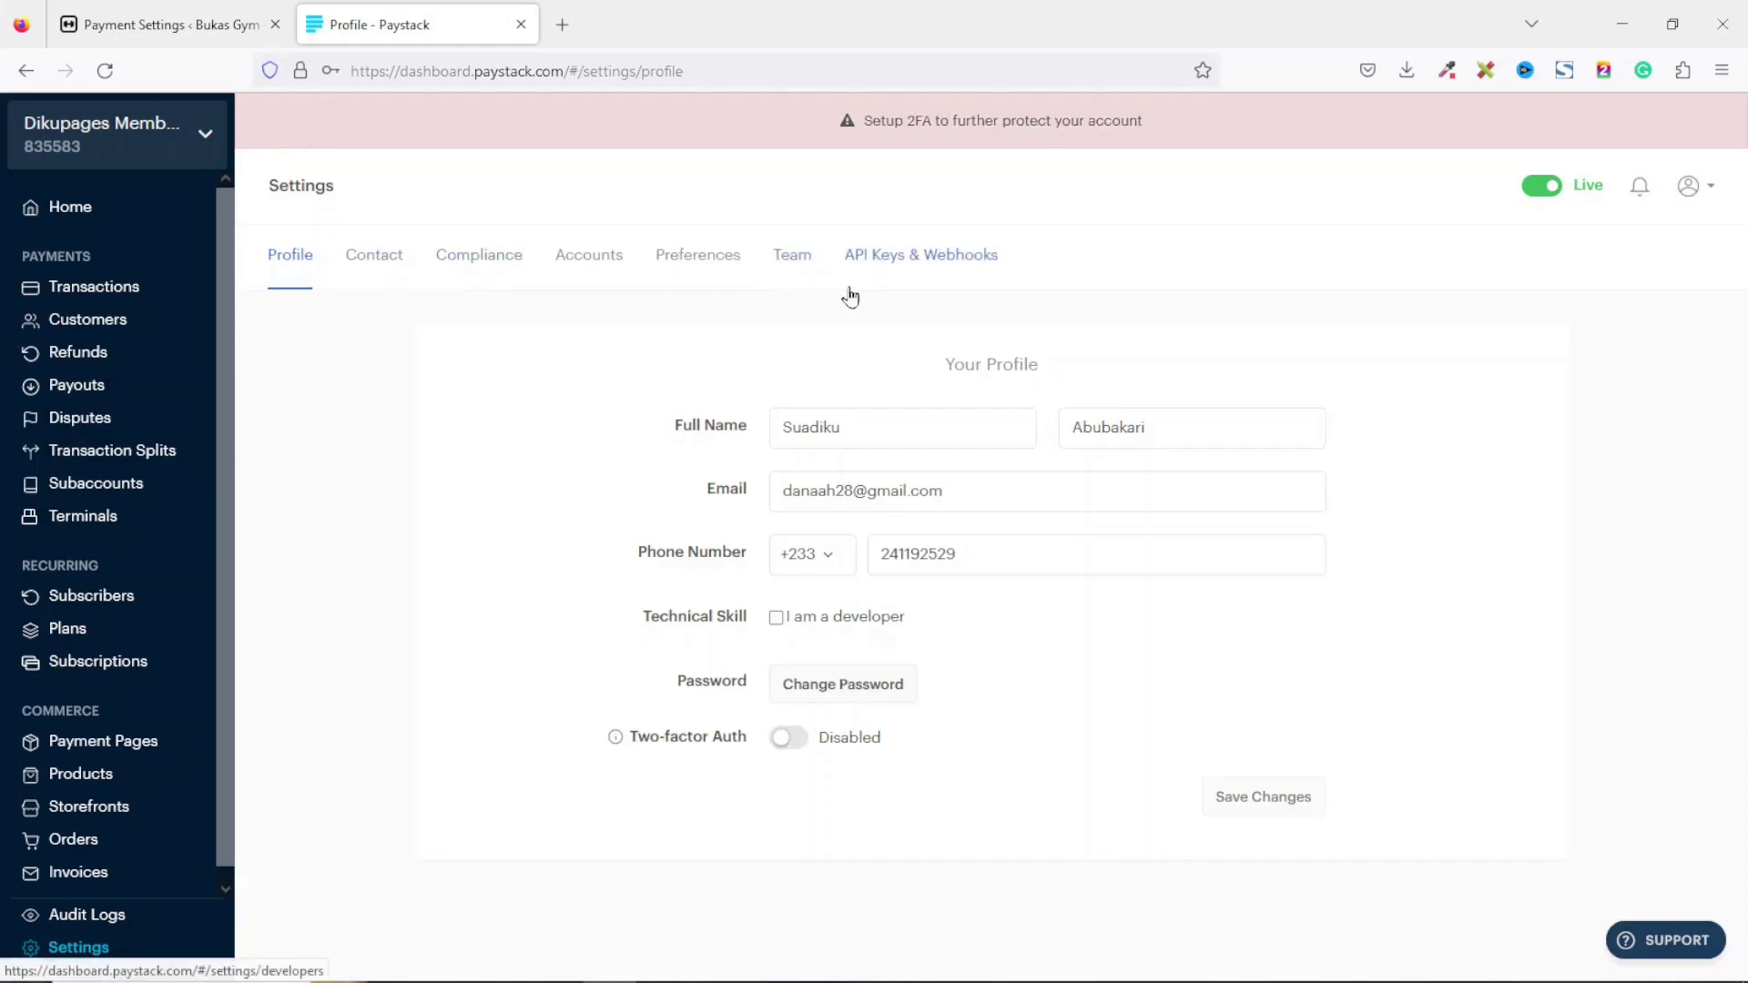
left_click(924, 264)
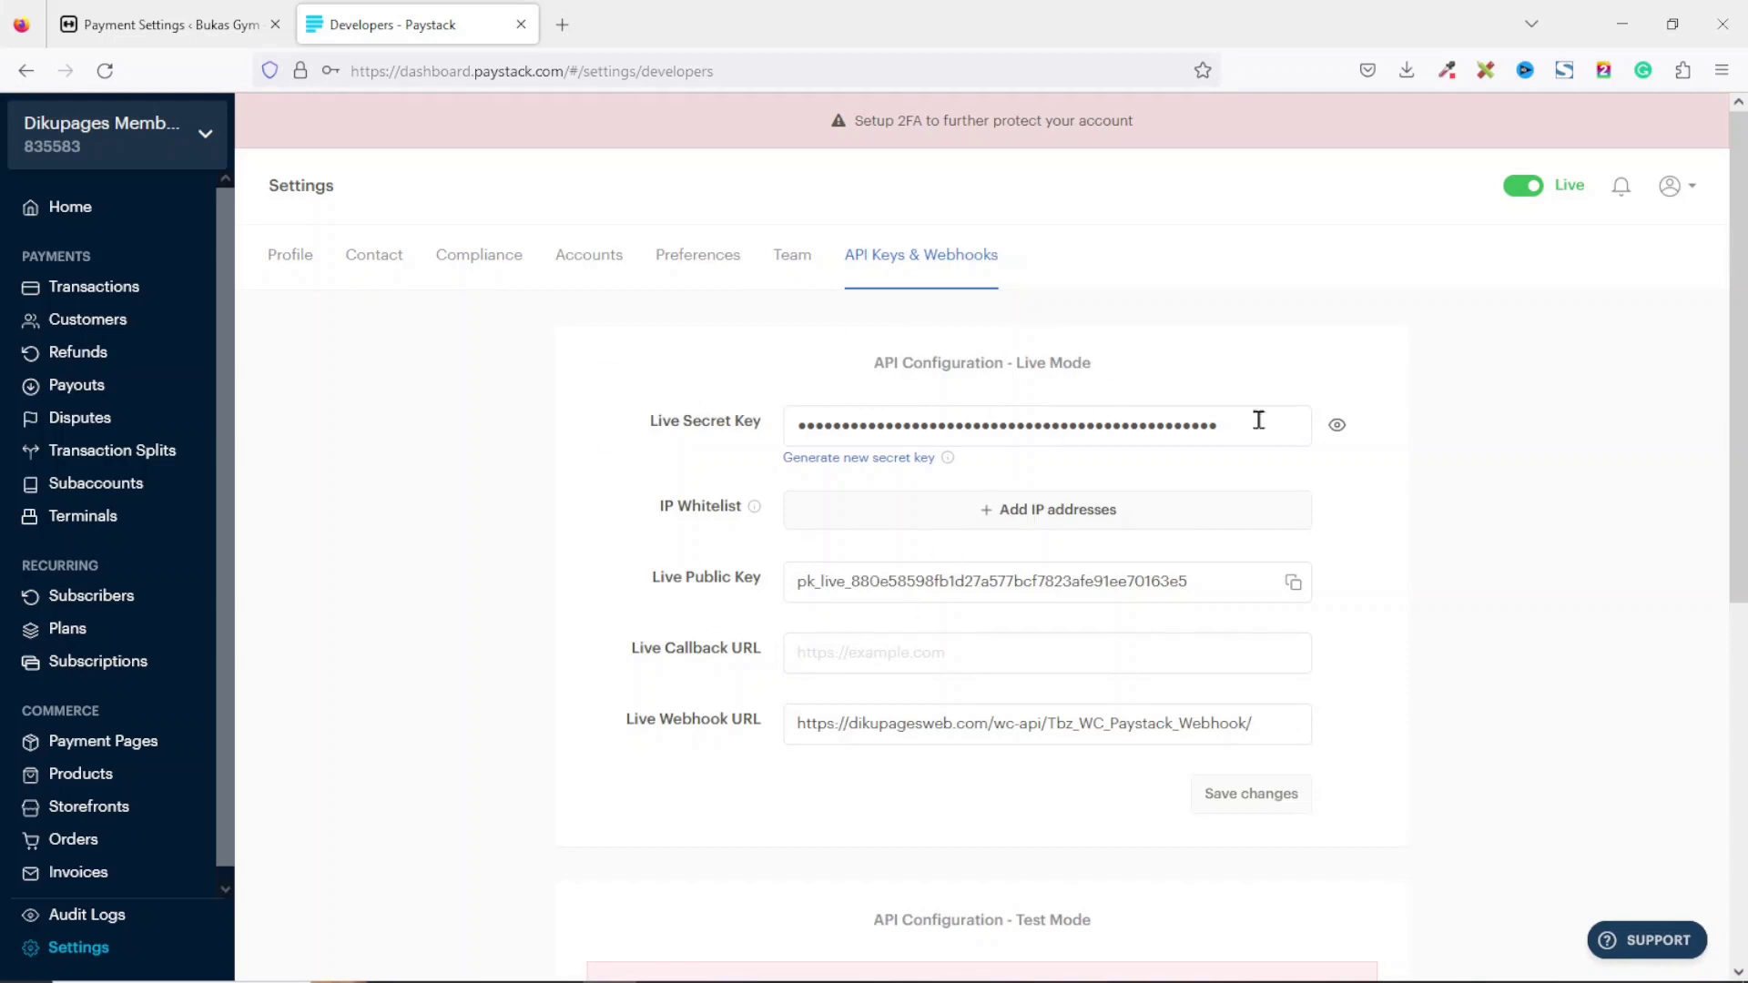
Step: Reveal and copy Paystack's Test Secret Key and paste it into the Test Secret Key field of the gym site's payment settings
left_click_drag(1744, 309, 1743, 669)
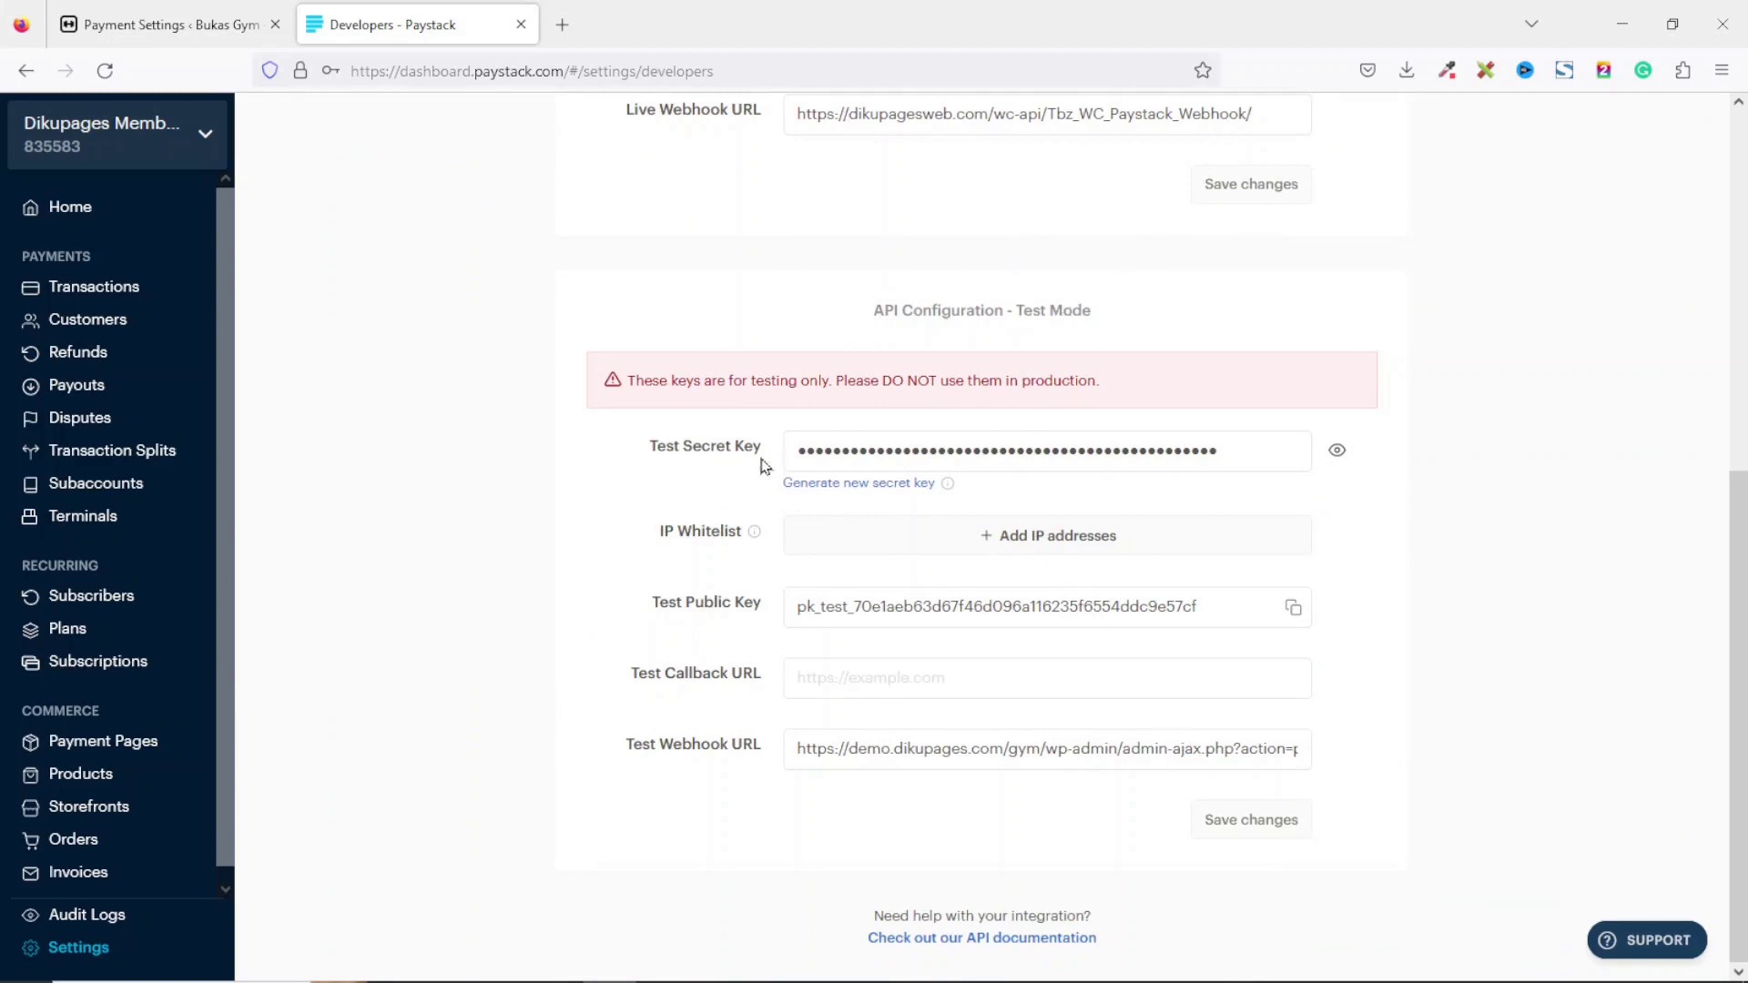
left_click(1337, 450)
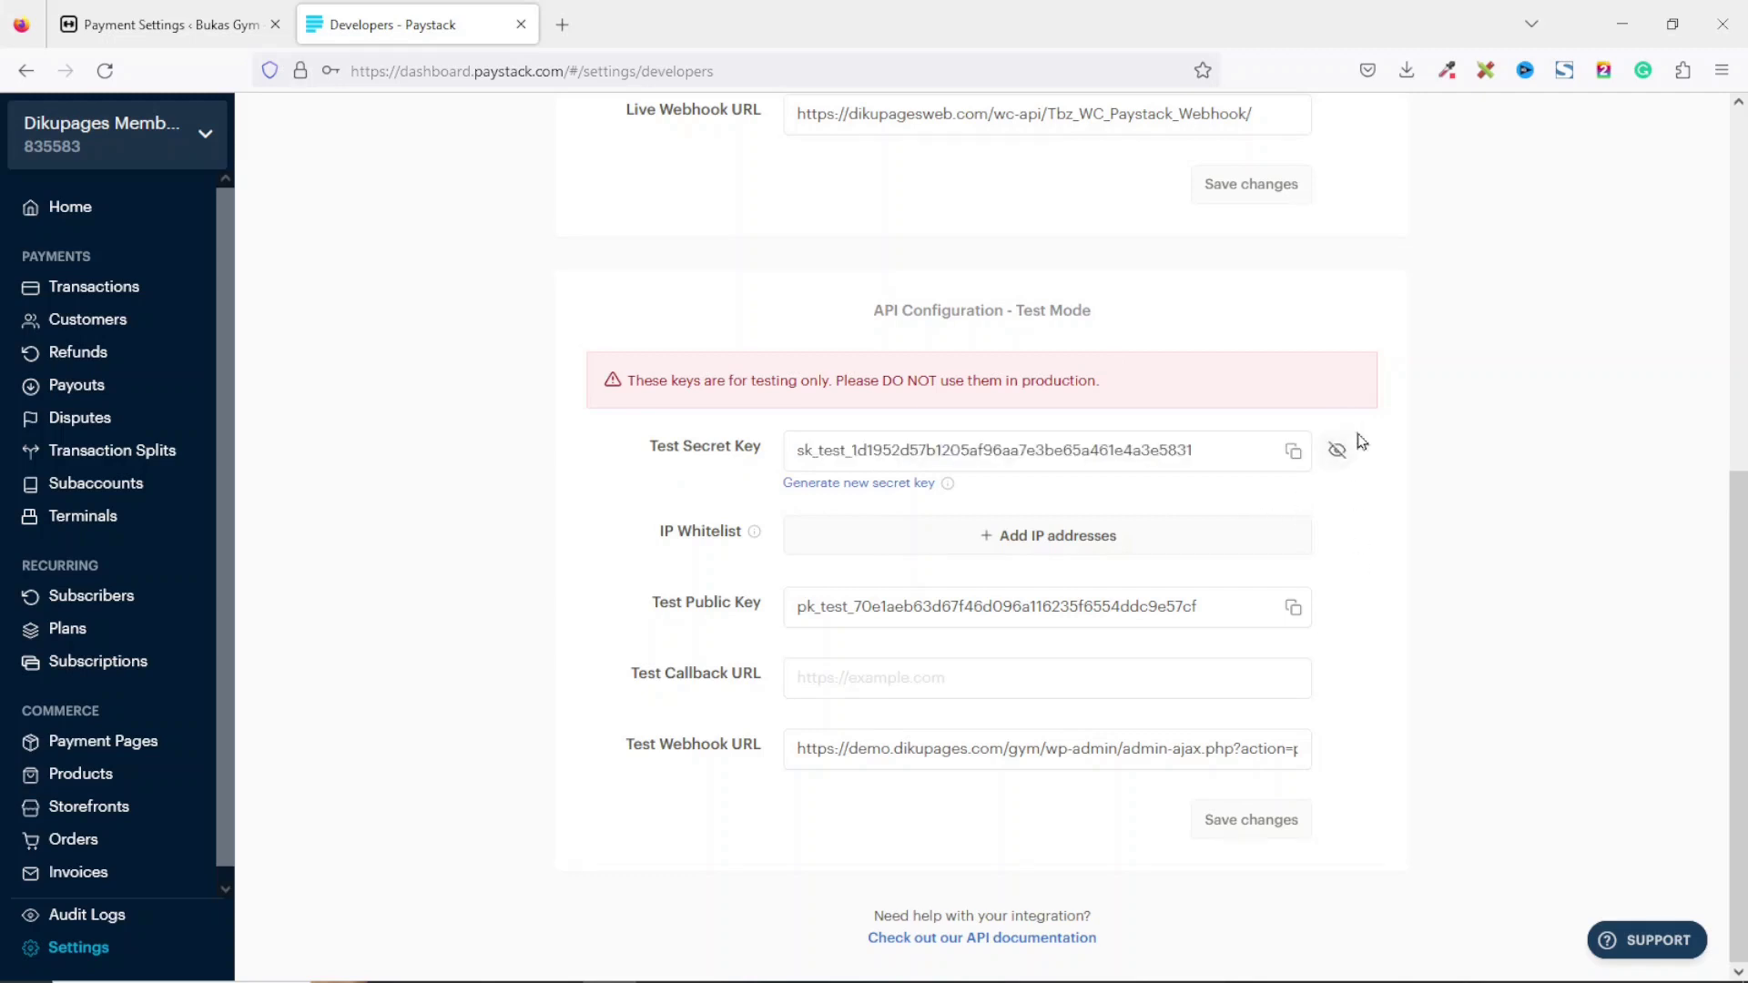
left_click(1298, 459)
left_click(178, 35)
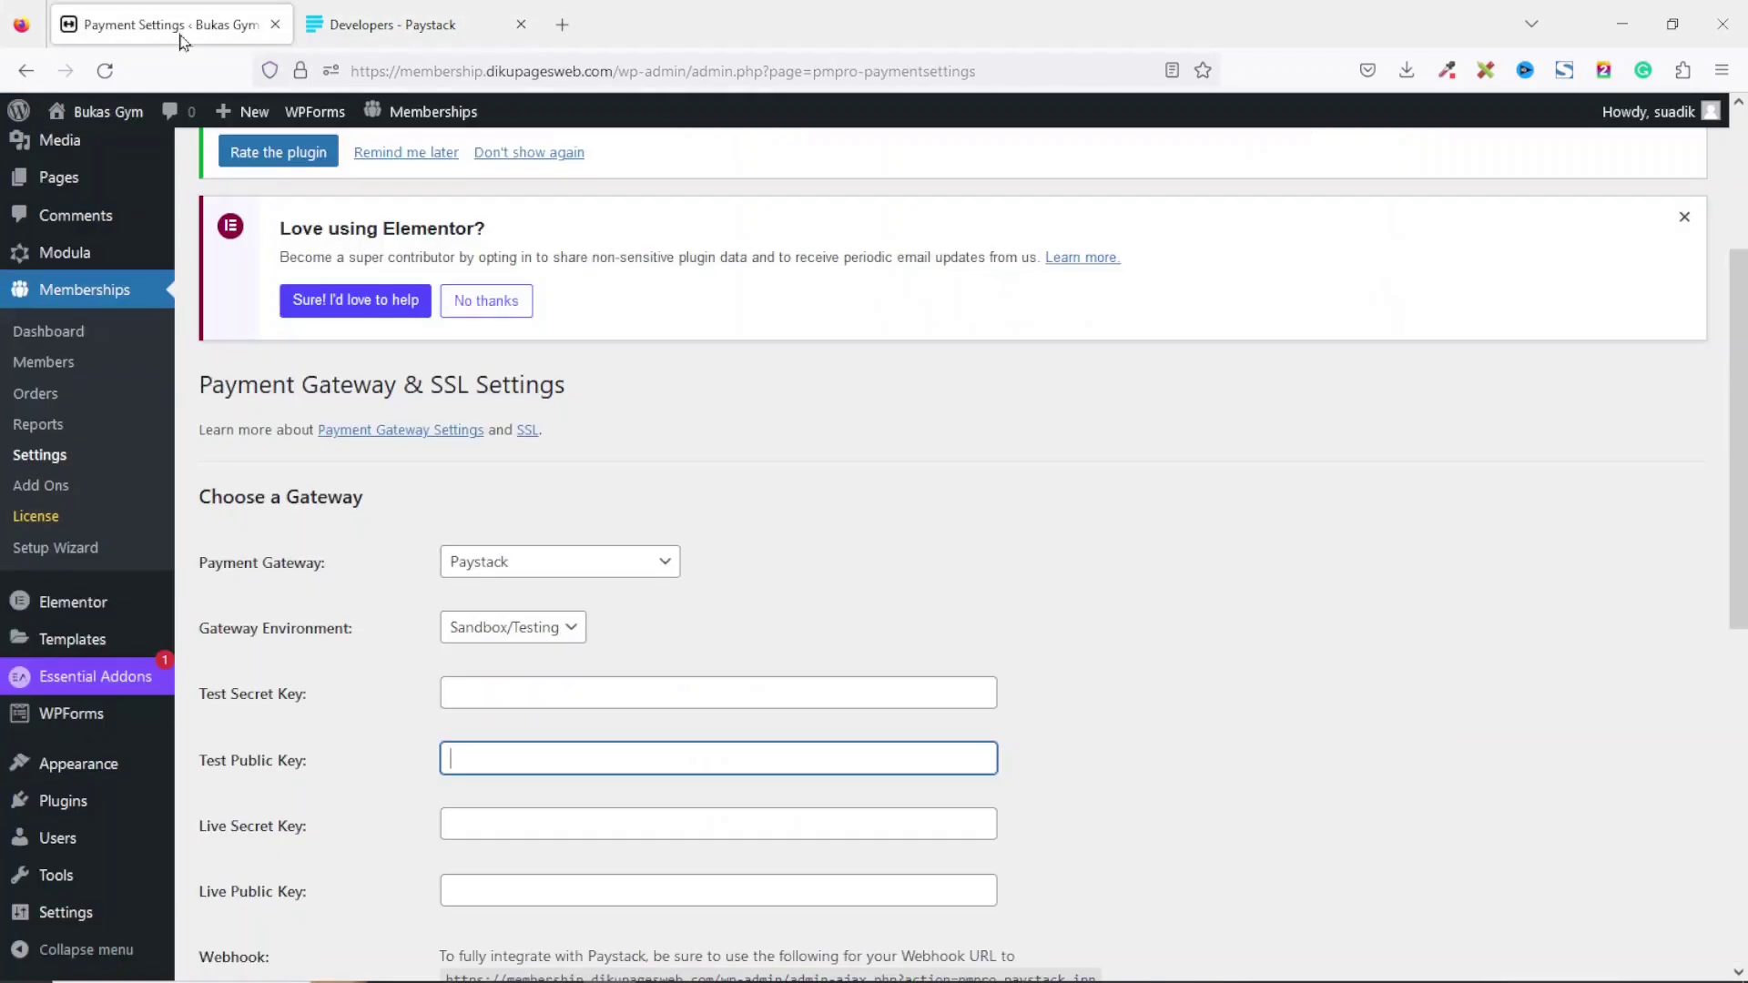
left_click(552, 698)
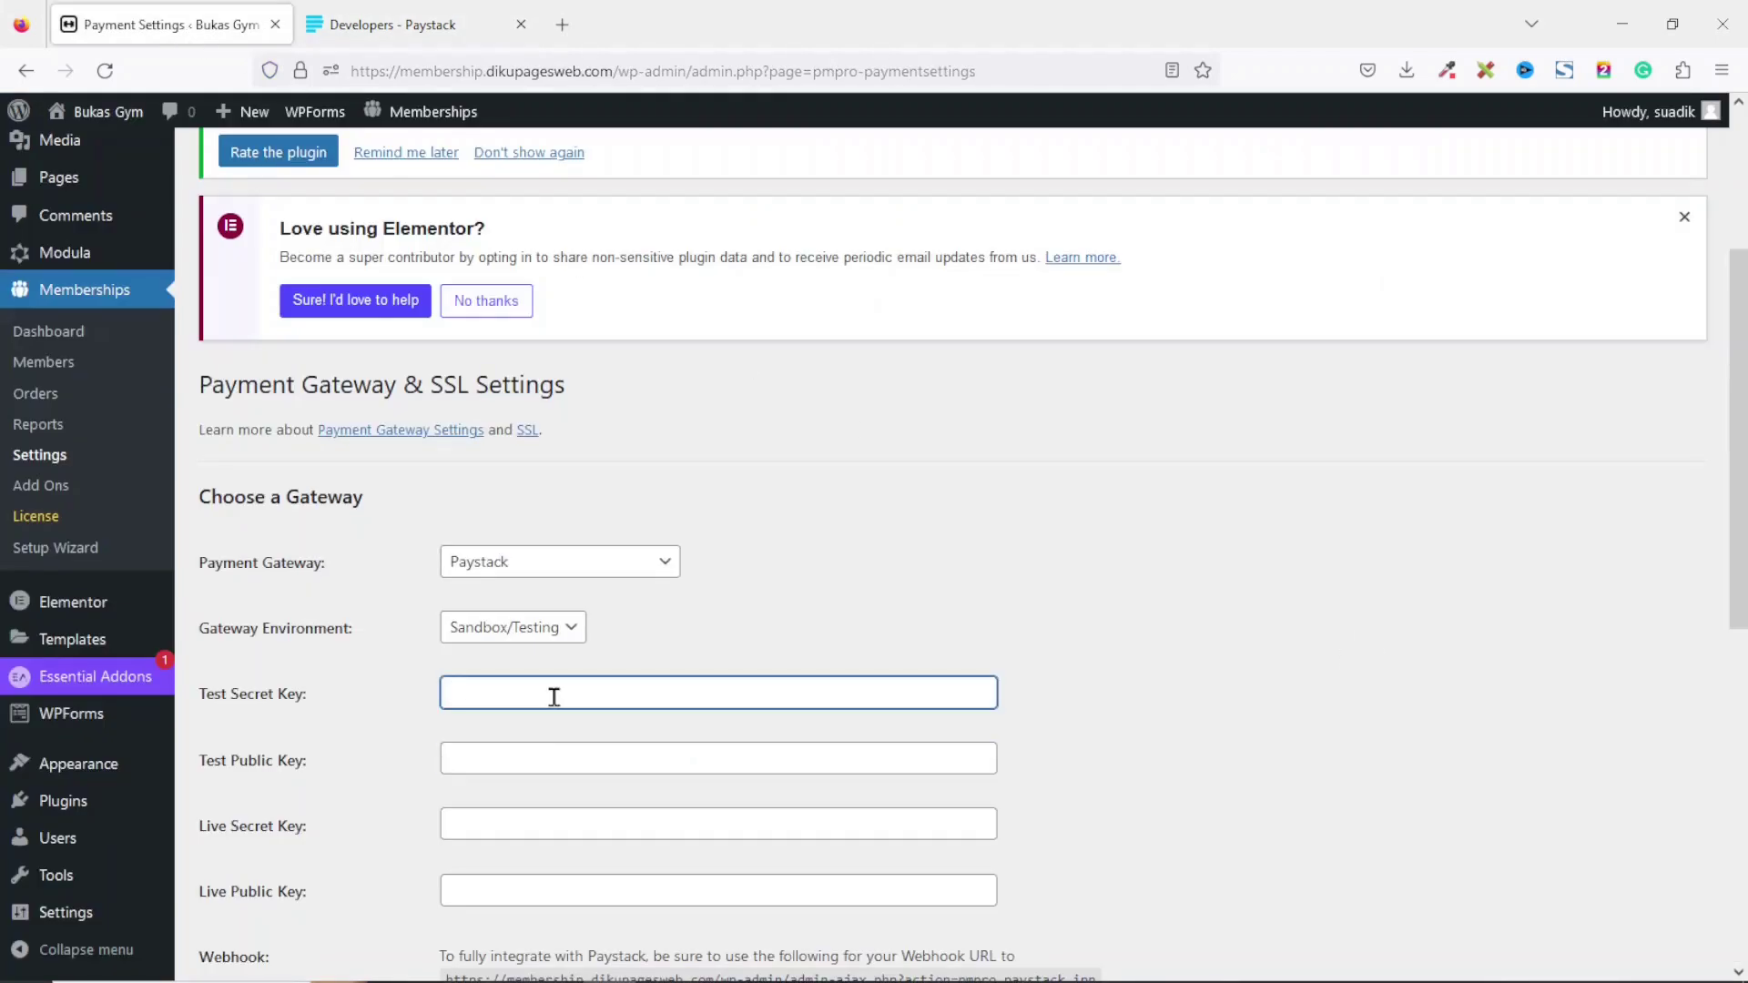
key("ctrl+v")
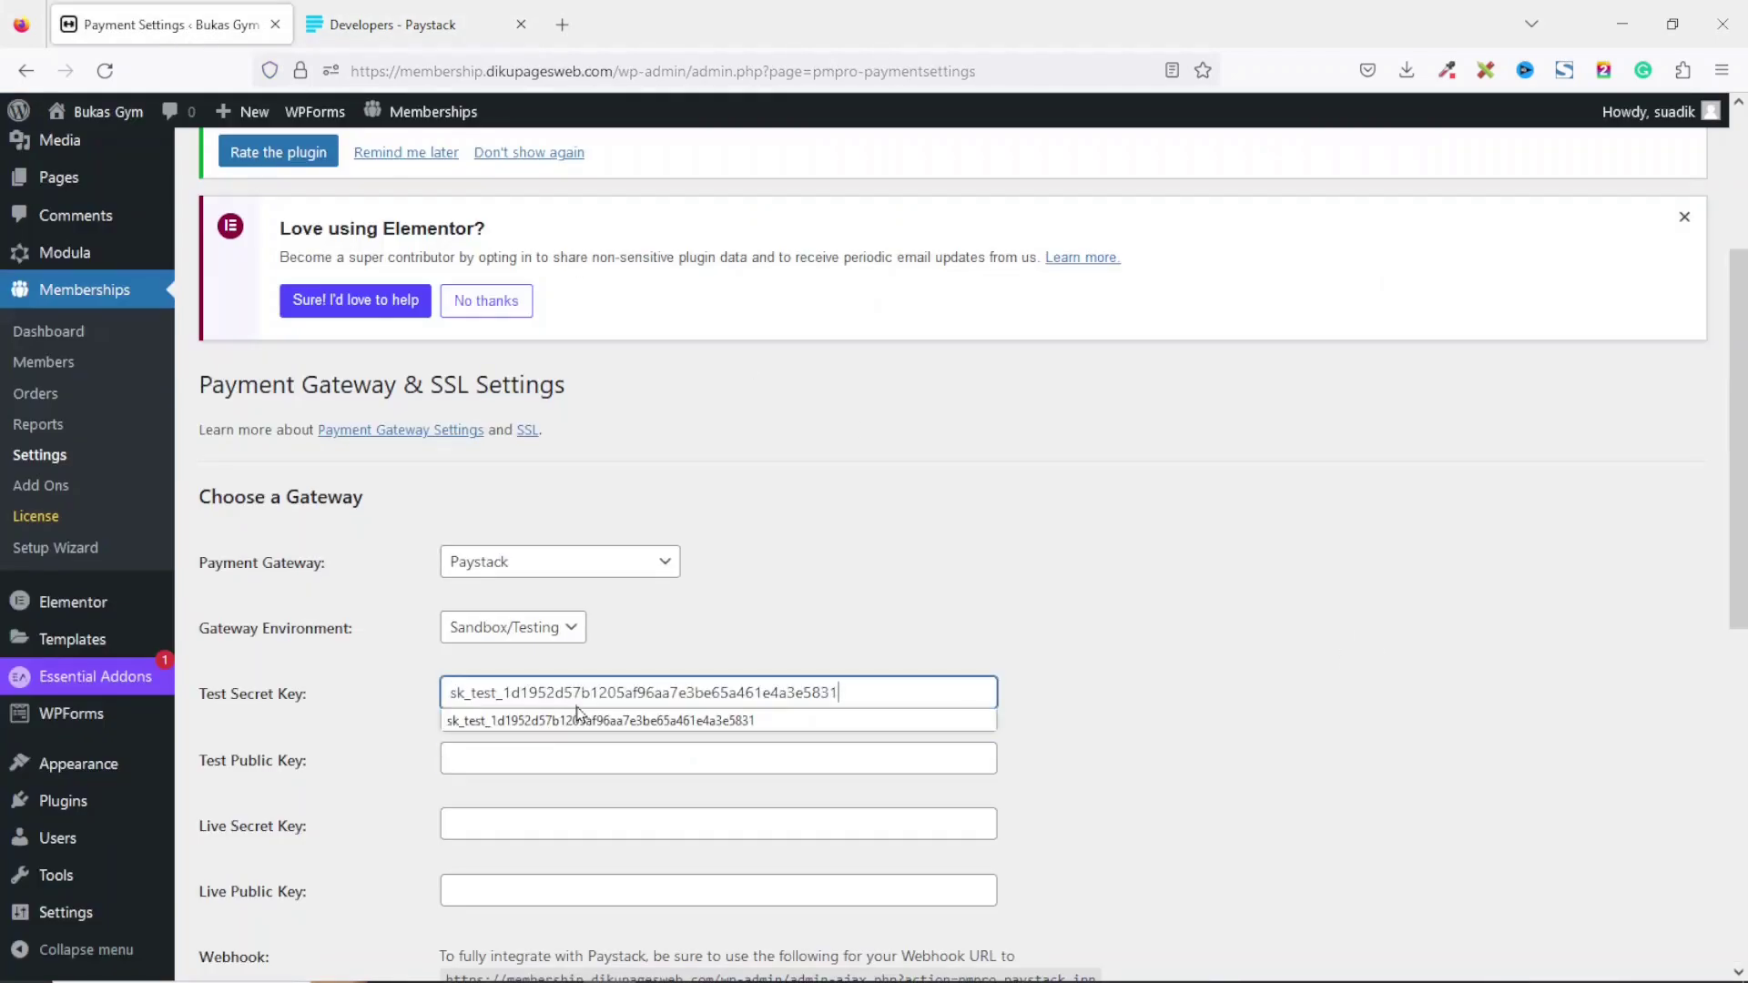
Step: Copy the Test Public Key from the Paystack dashboard and paste it into the Test Public Key field of the gym site's payment settings
left_click(356, 11)
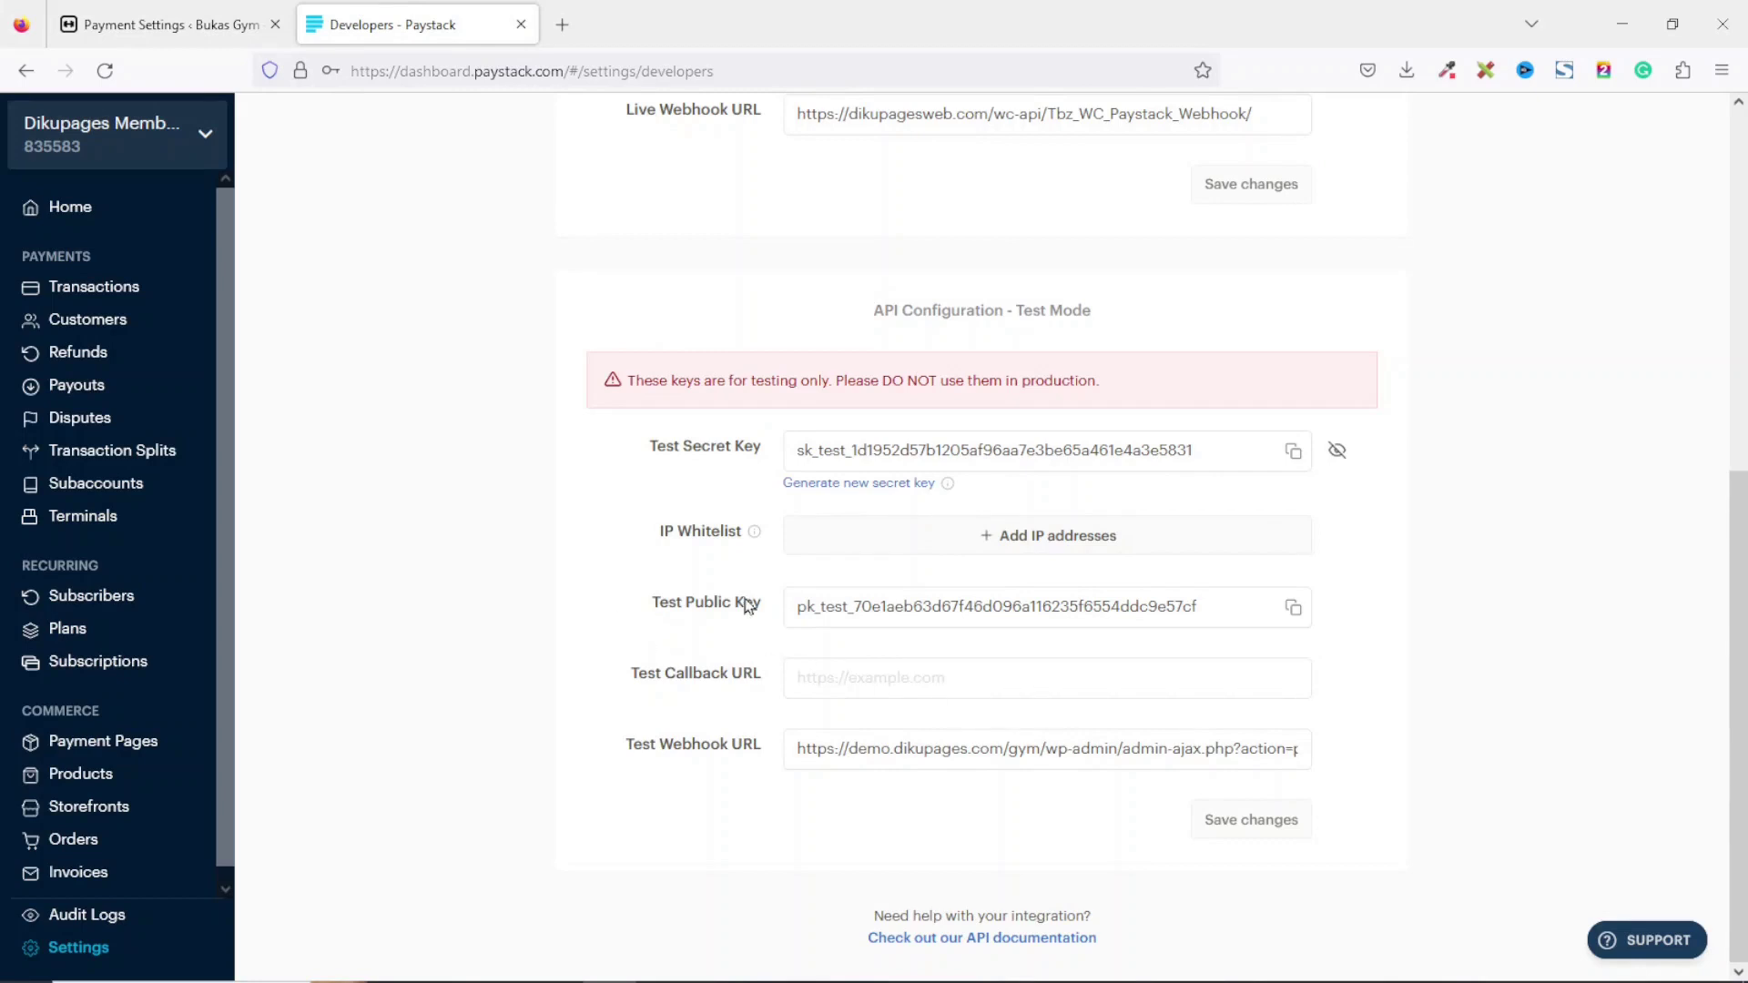
left_click(1293, 607)
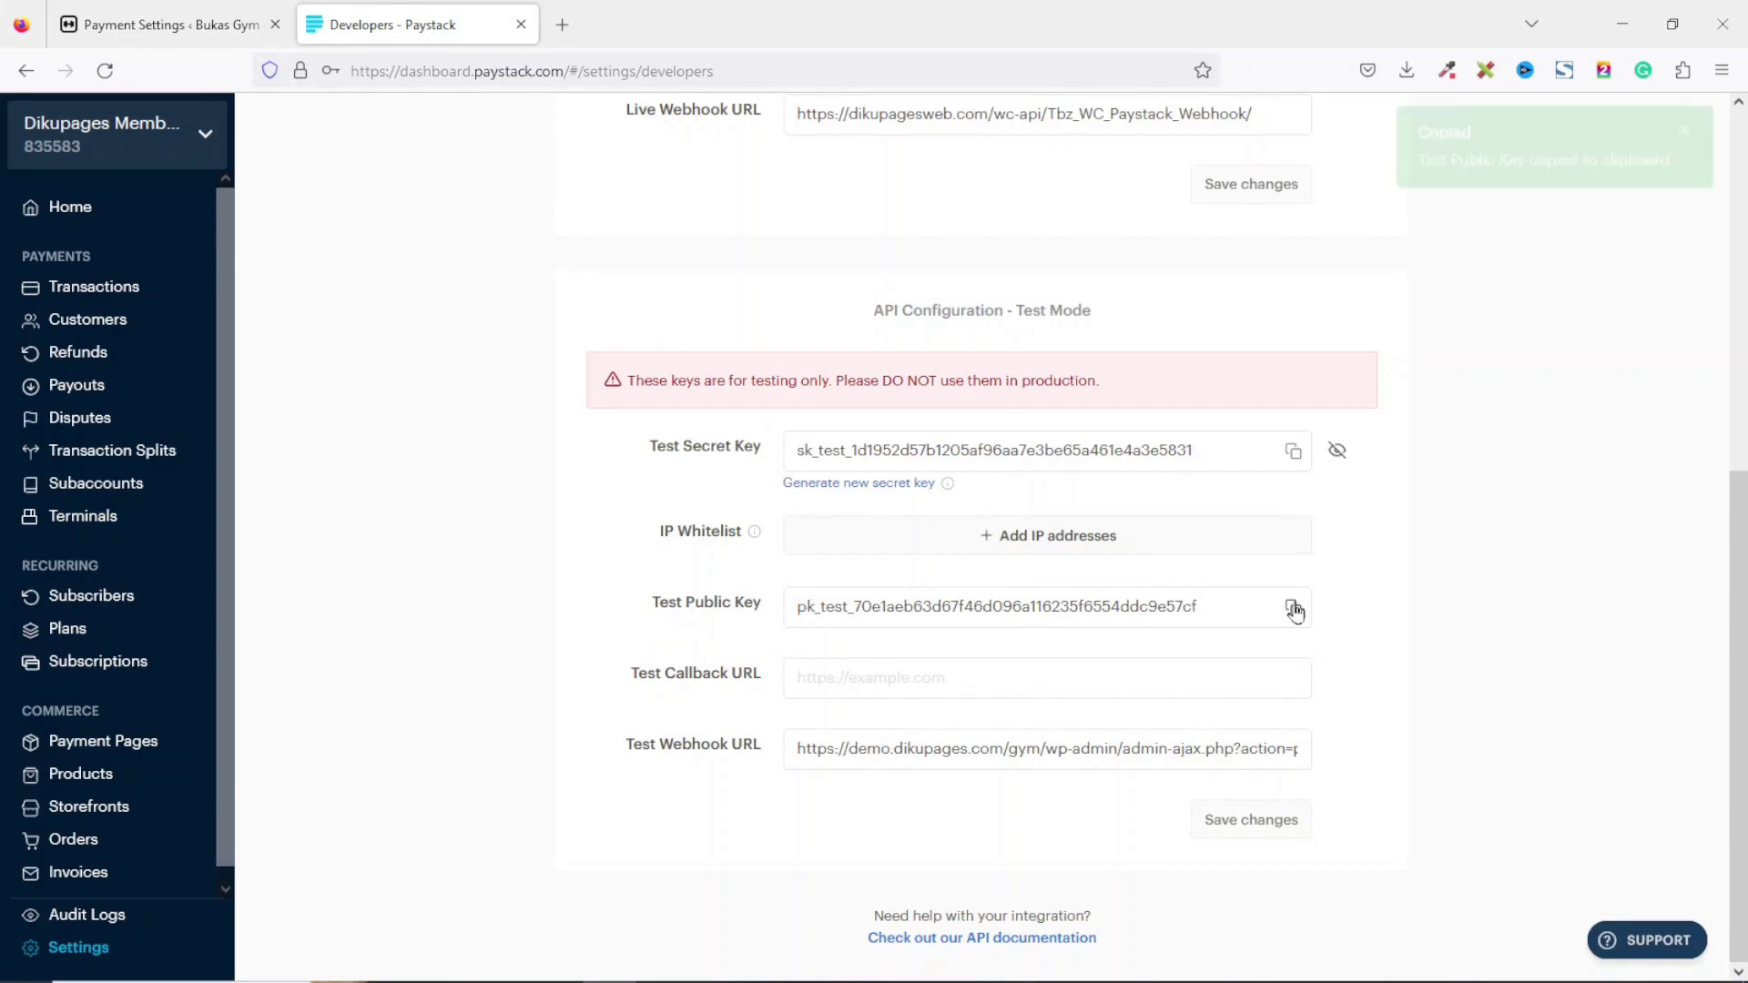
left_click(162, 27)
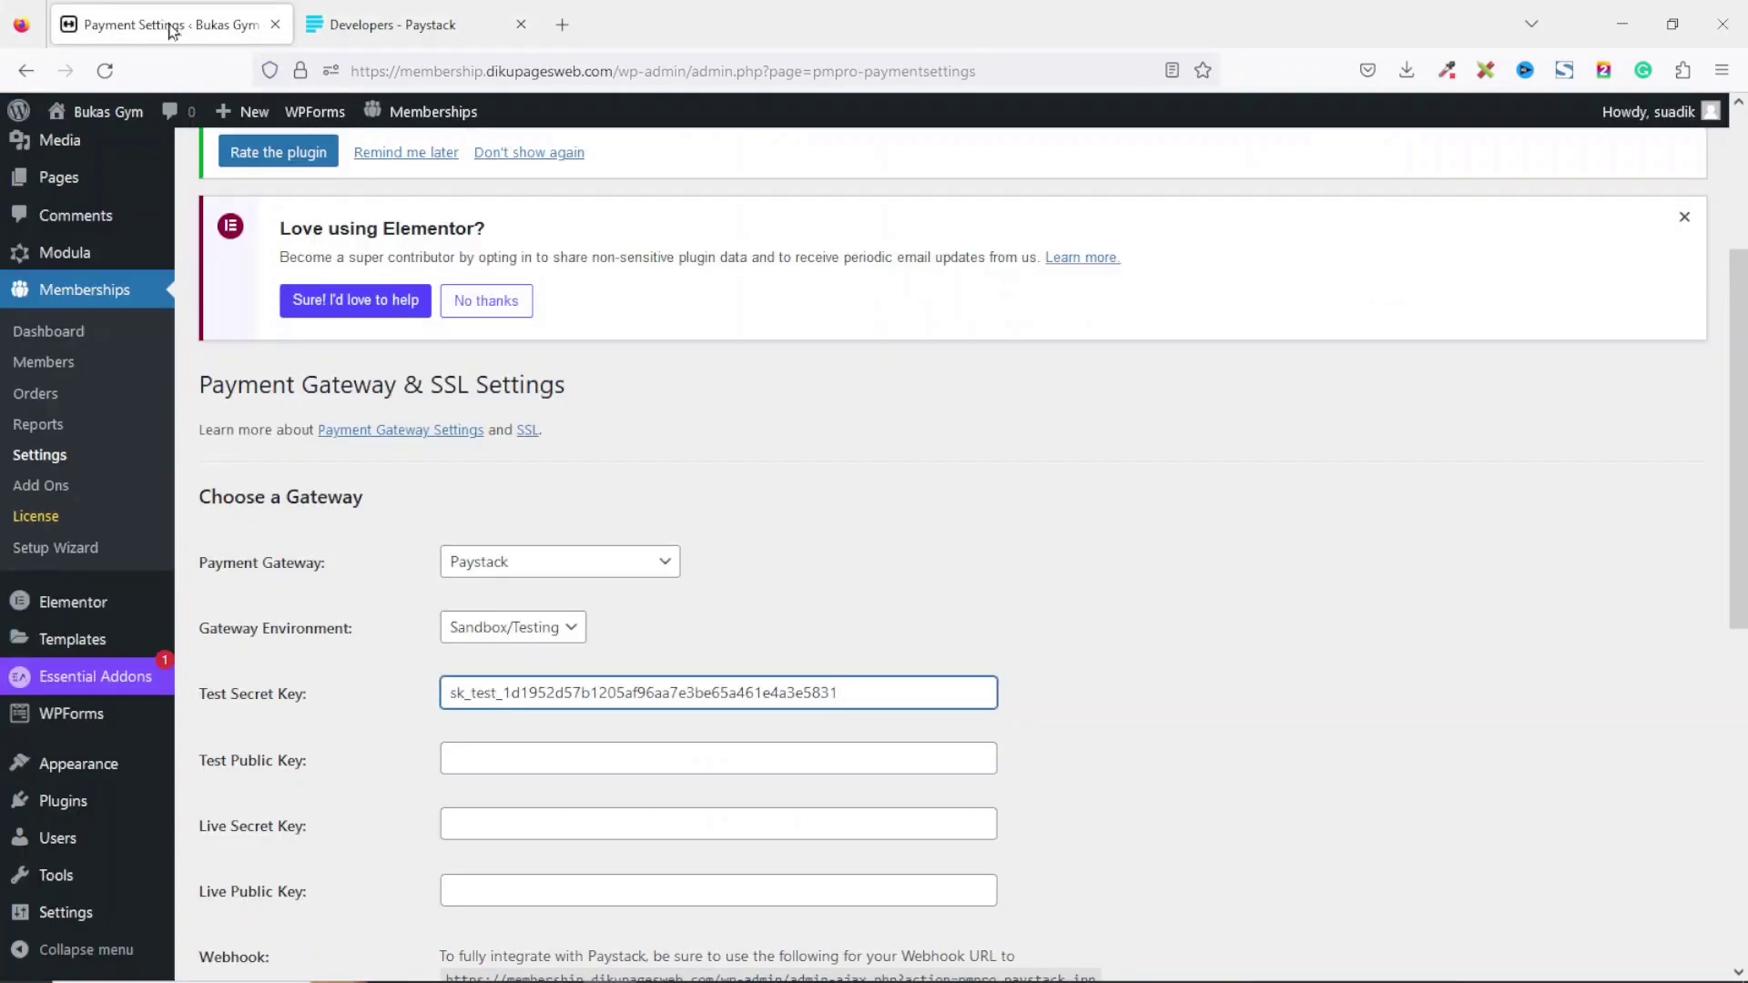
left_click(531, 762)
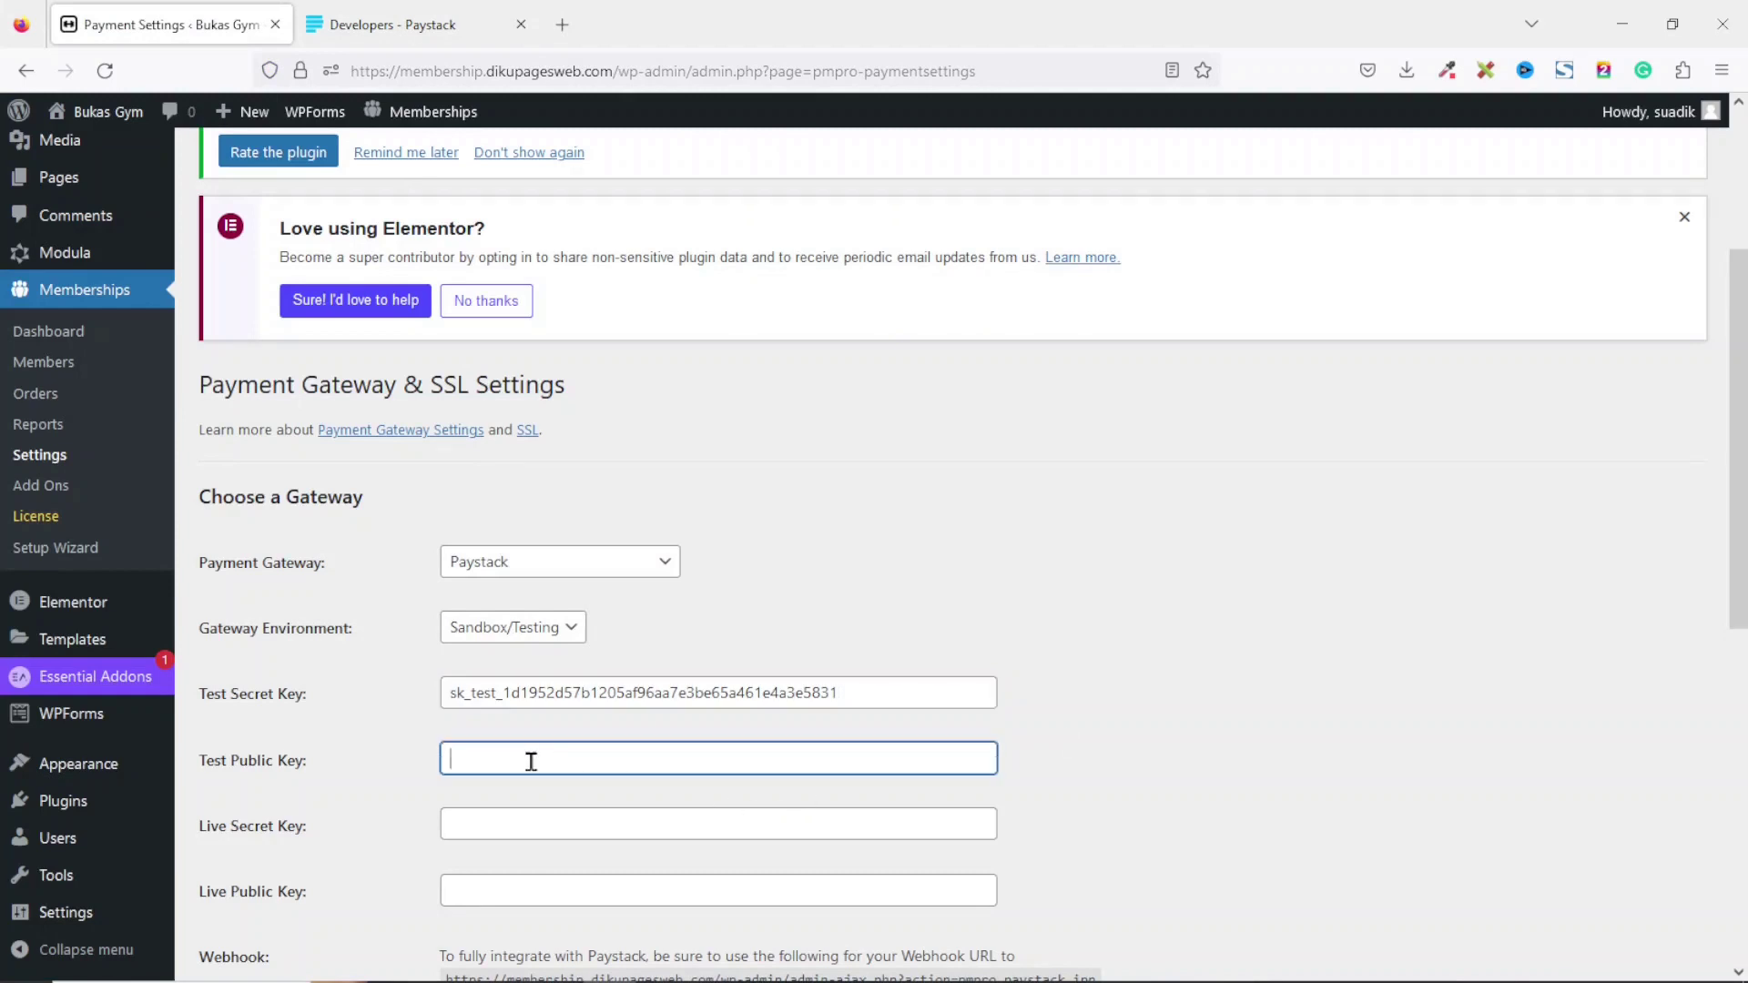
key("ctrl+v")
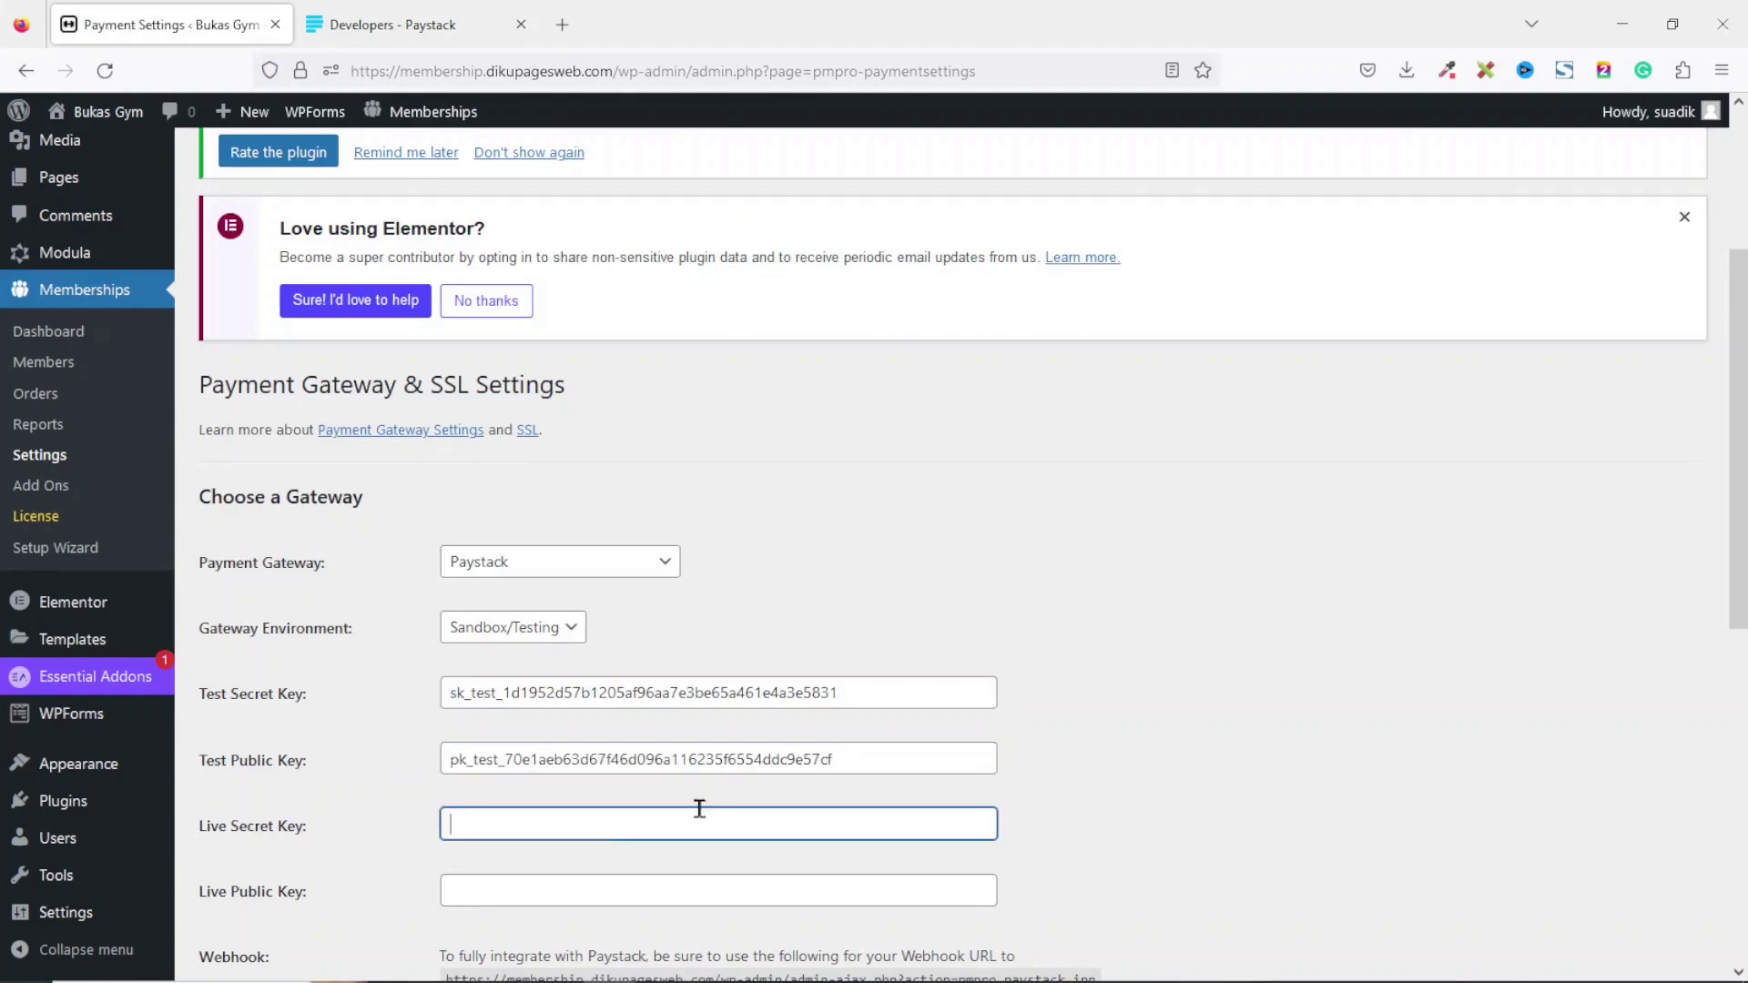
left_click(546, 628)
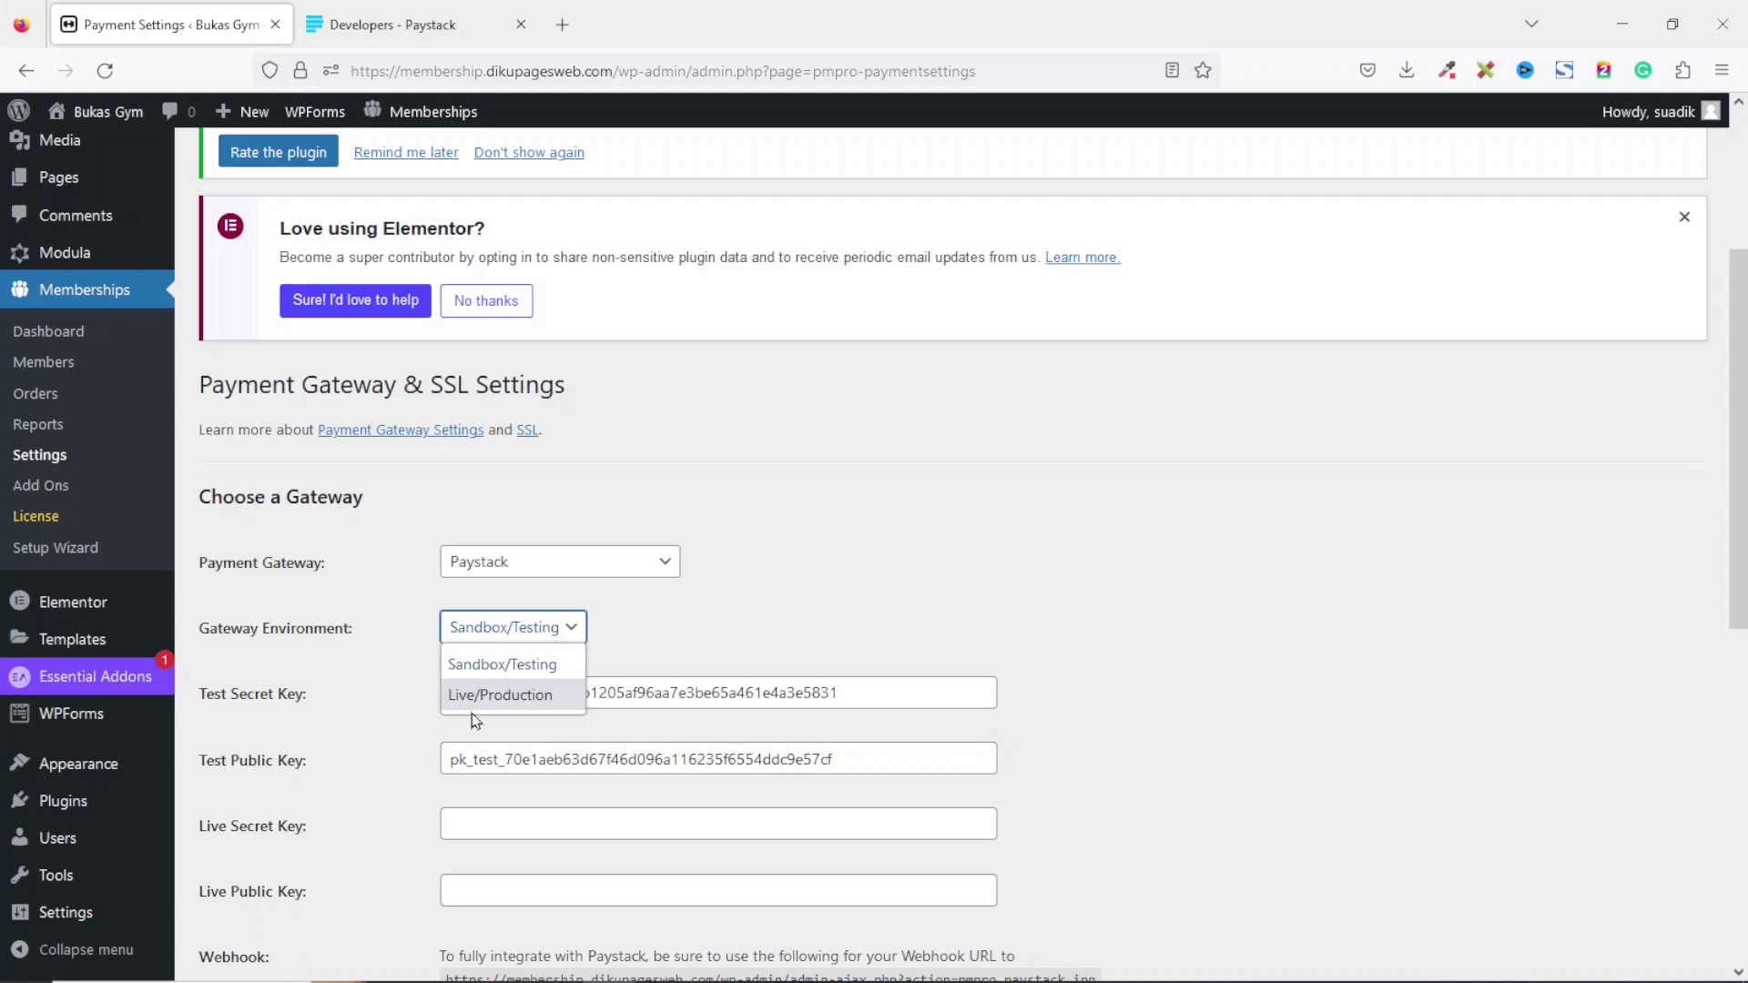
left_click(499, 826)
left_click(496, 896)
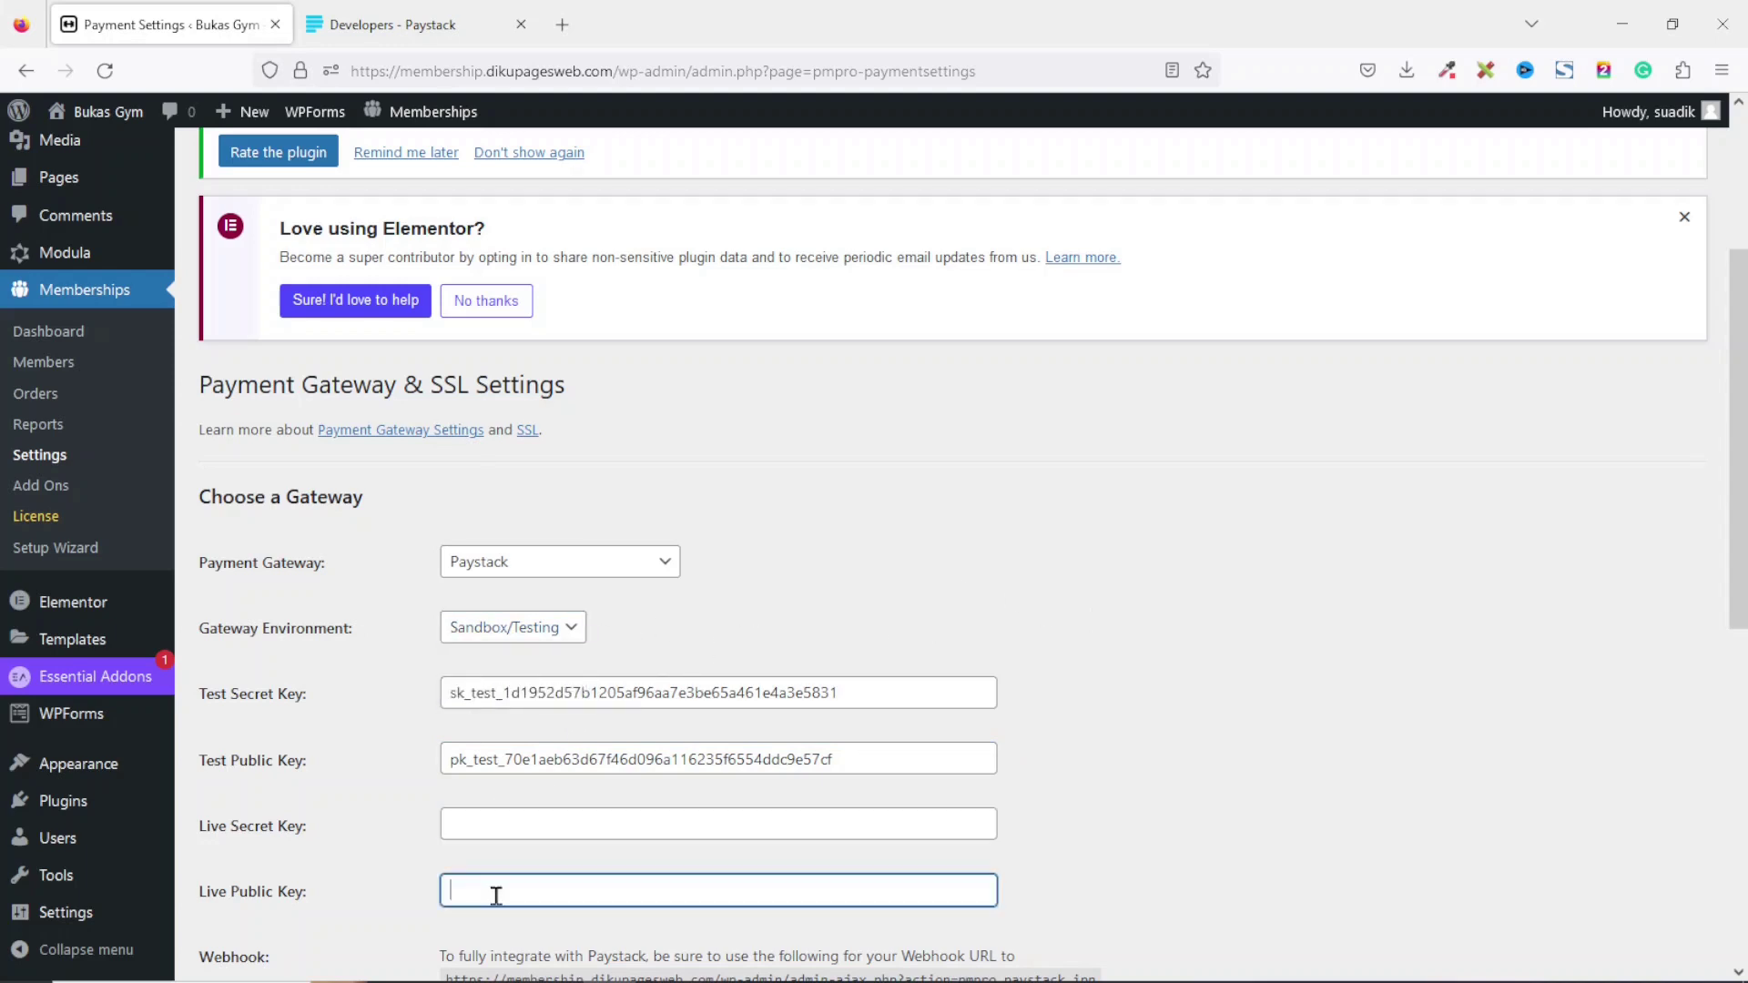
Step: Copy the full Paystack webhook URL given in the payment gateway settings
scroll(1317, 656, "down", 4)
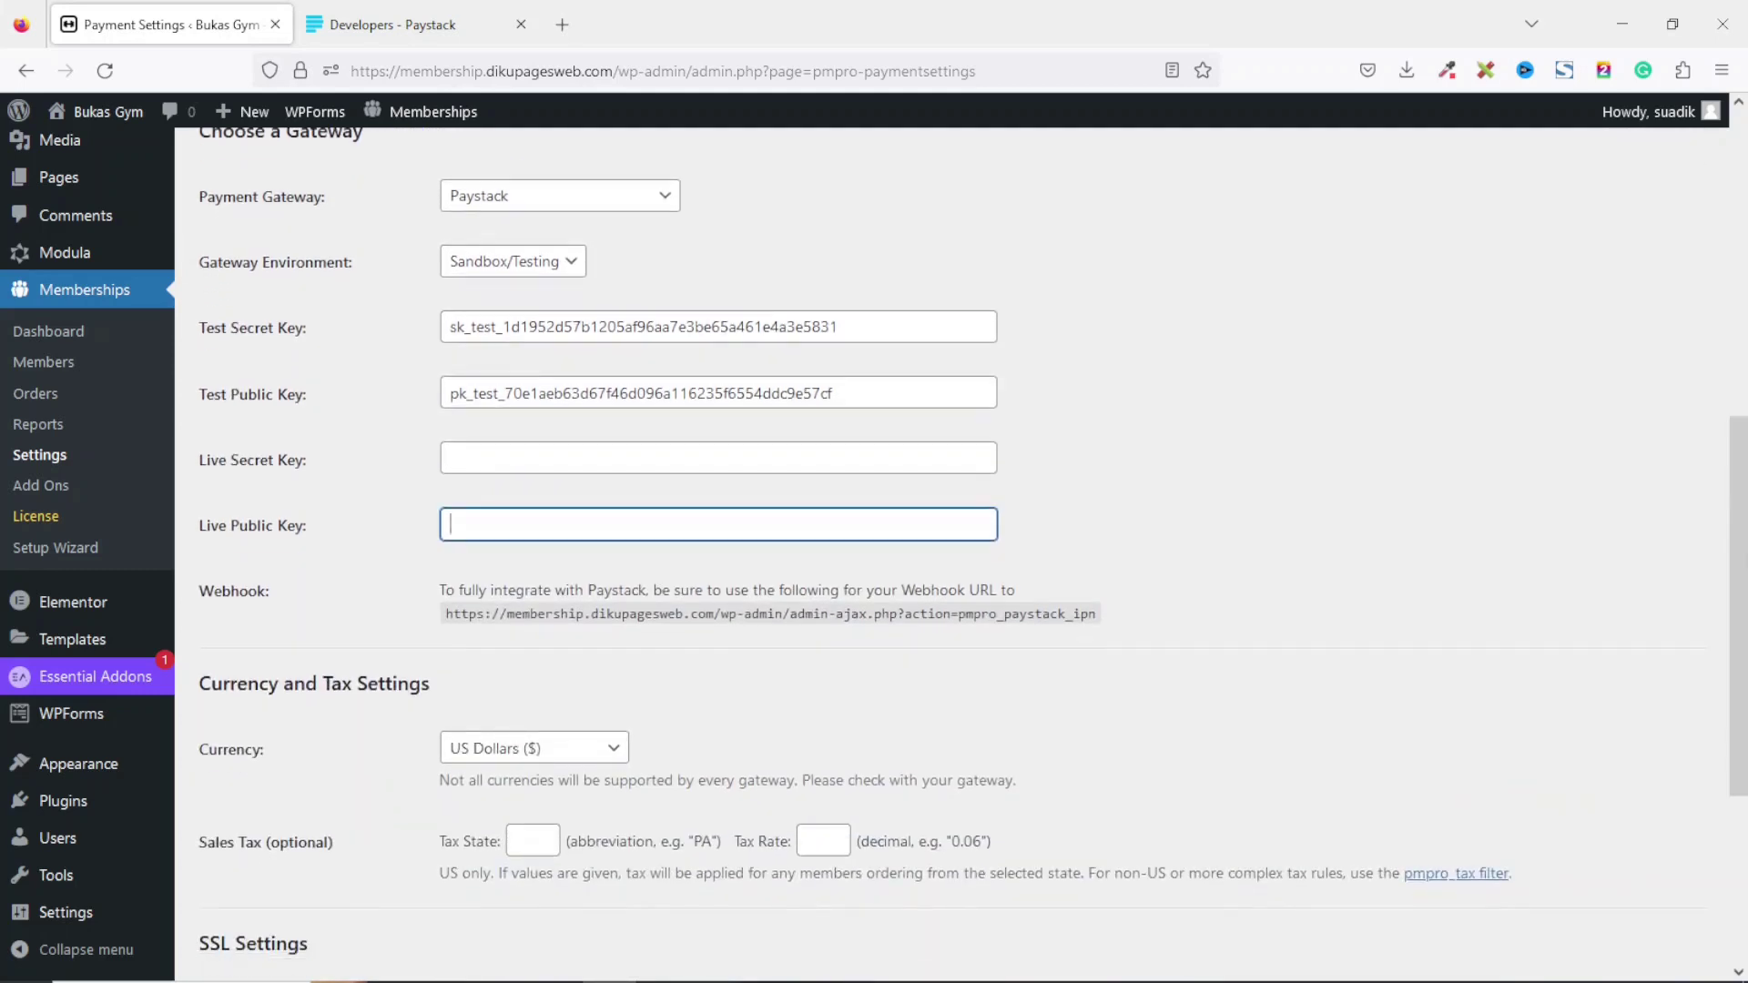
left_click(446, 614)
left_click_drag(446, 614, 1107, 632)
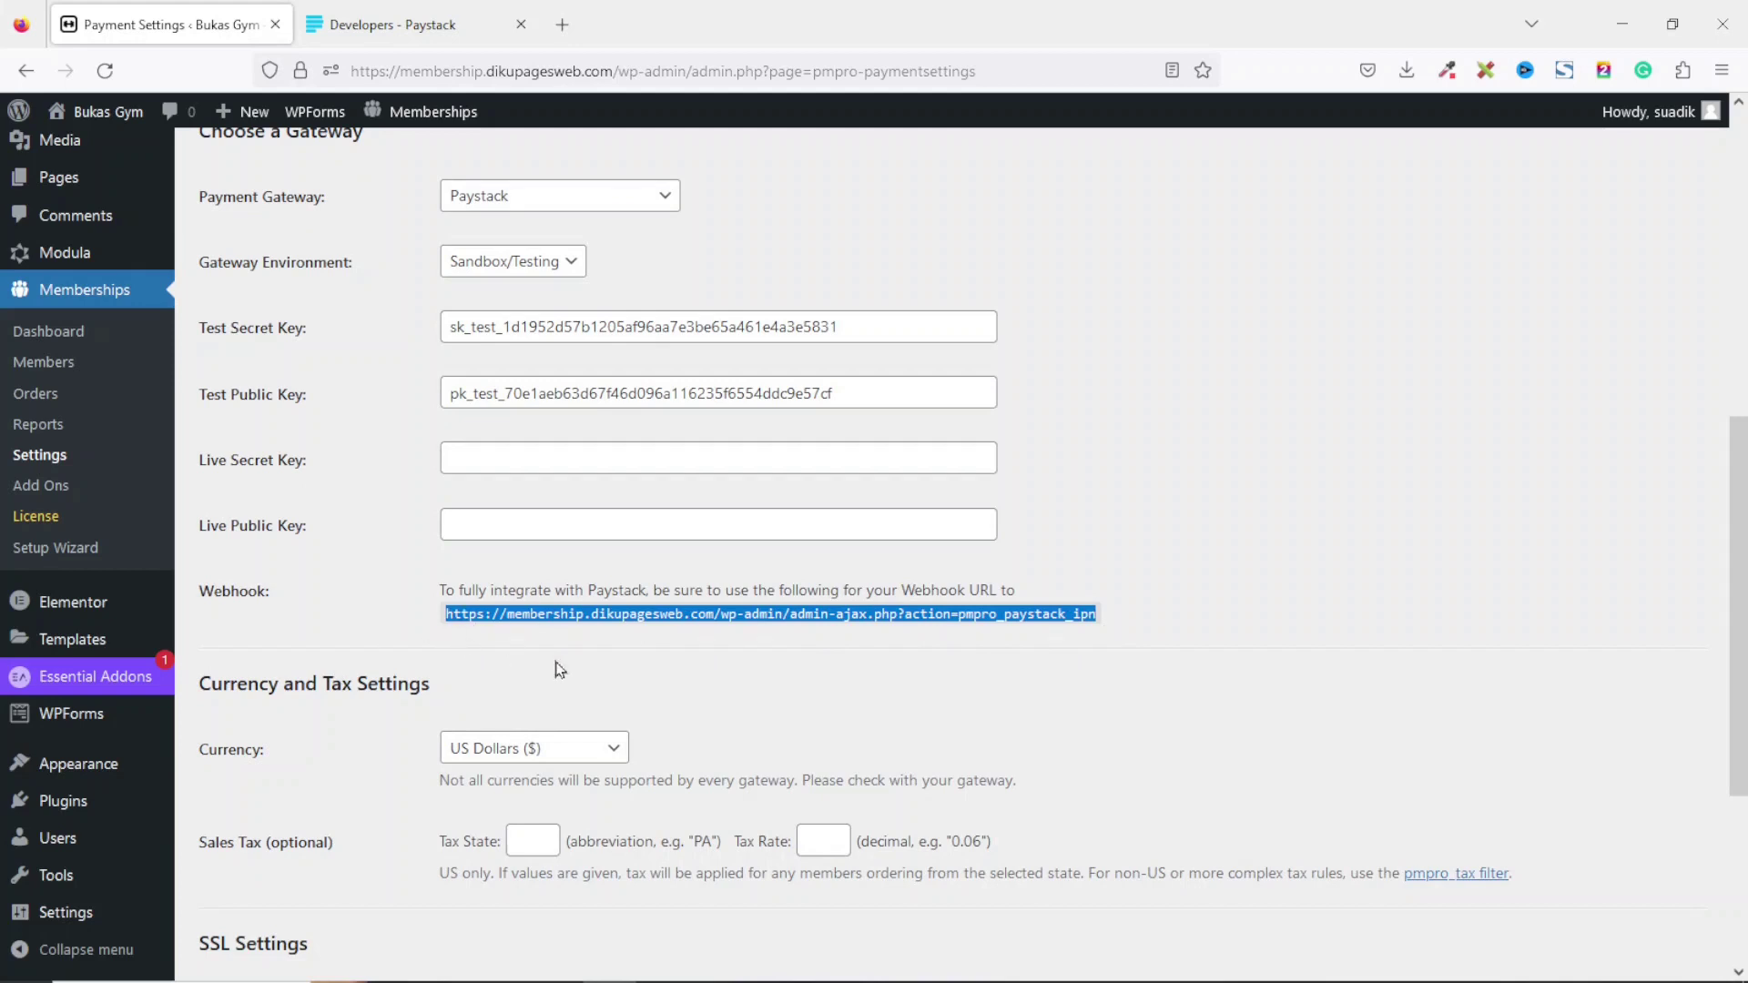
right_click(956, 619)
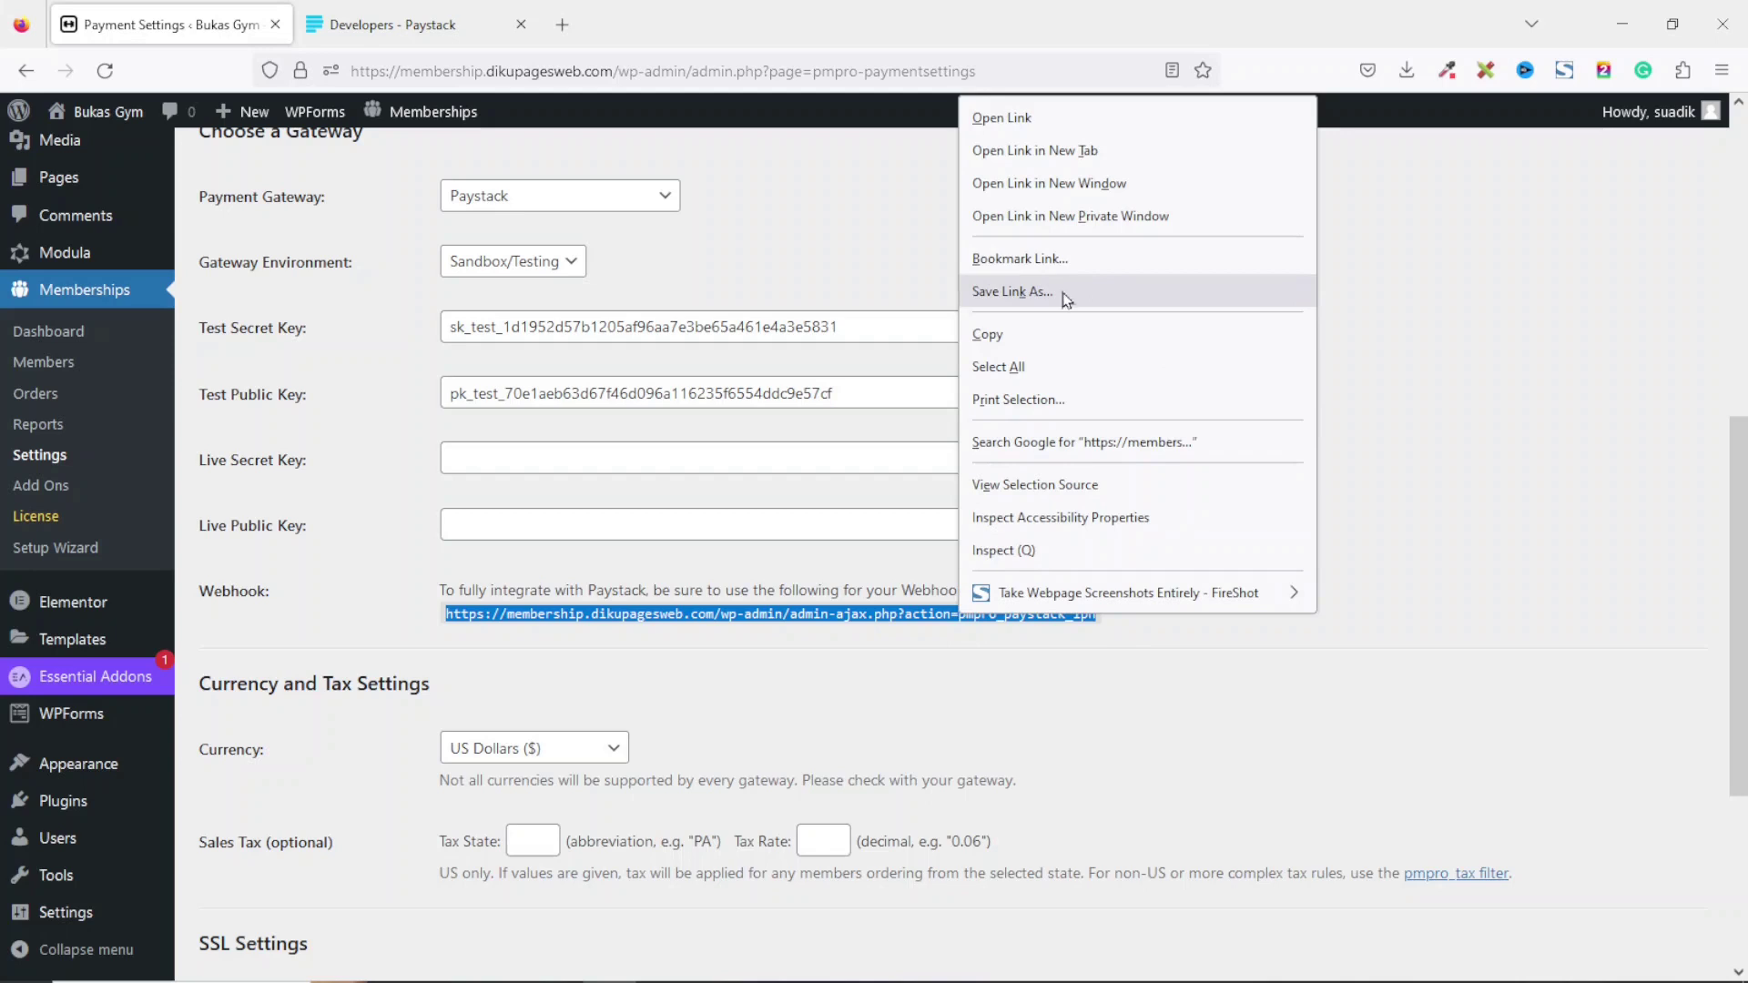
left_click(1036, 331)
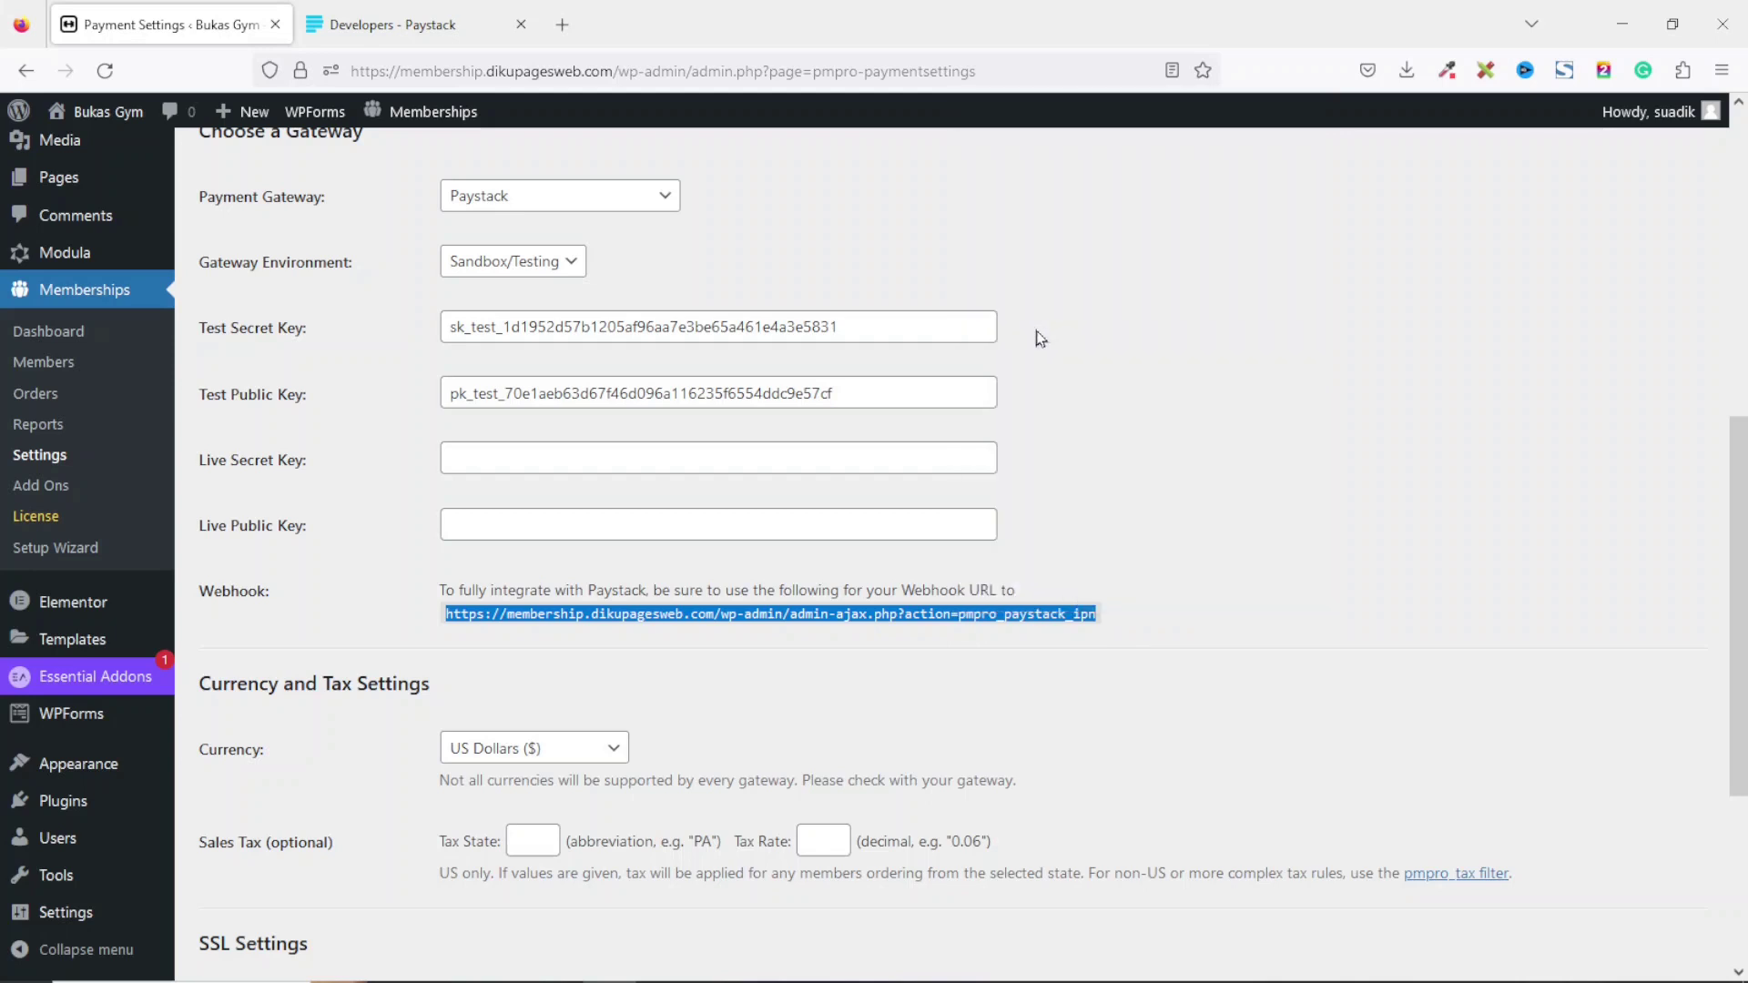
Step: Replace Paystack's Test Webhook URL with the copied pmpro_paystack_ipn address, save the test configuration, and close the Paystack page
left_click(402, 27)
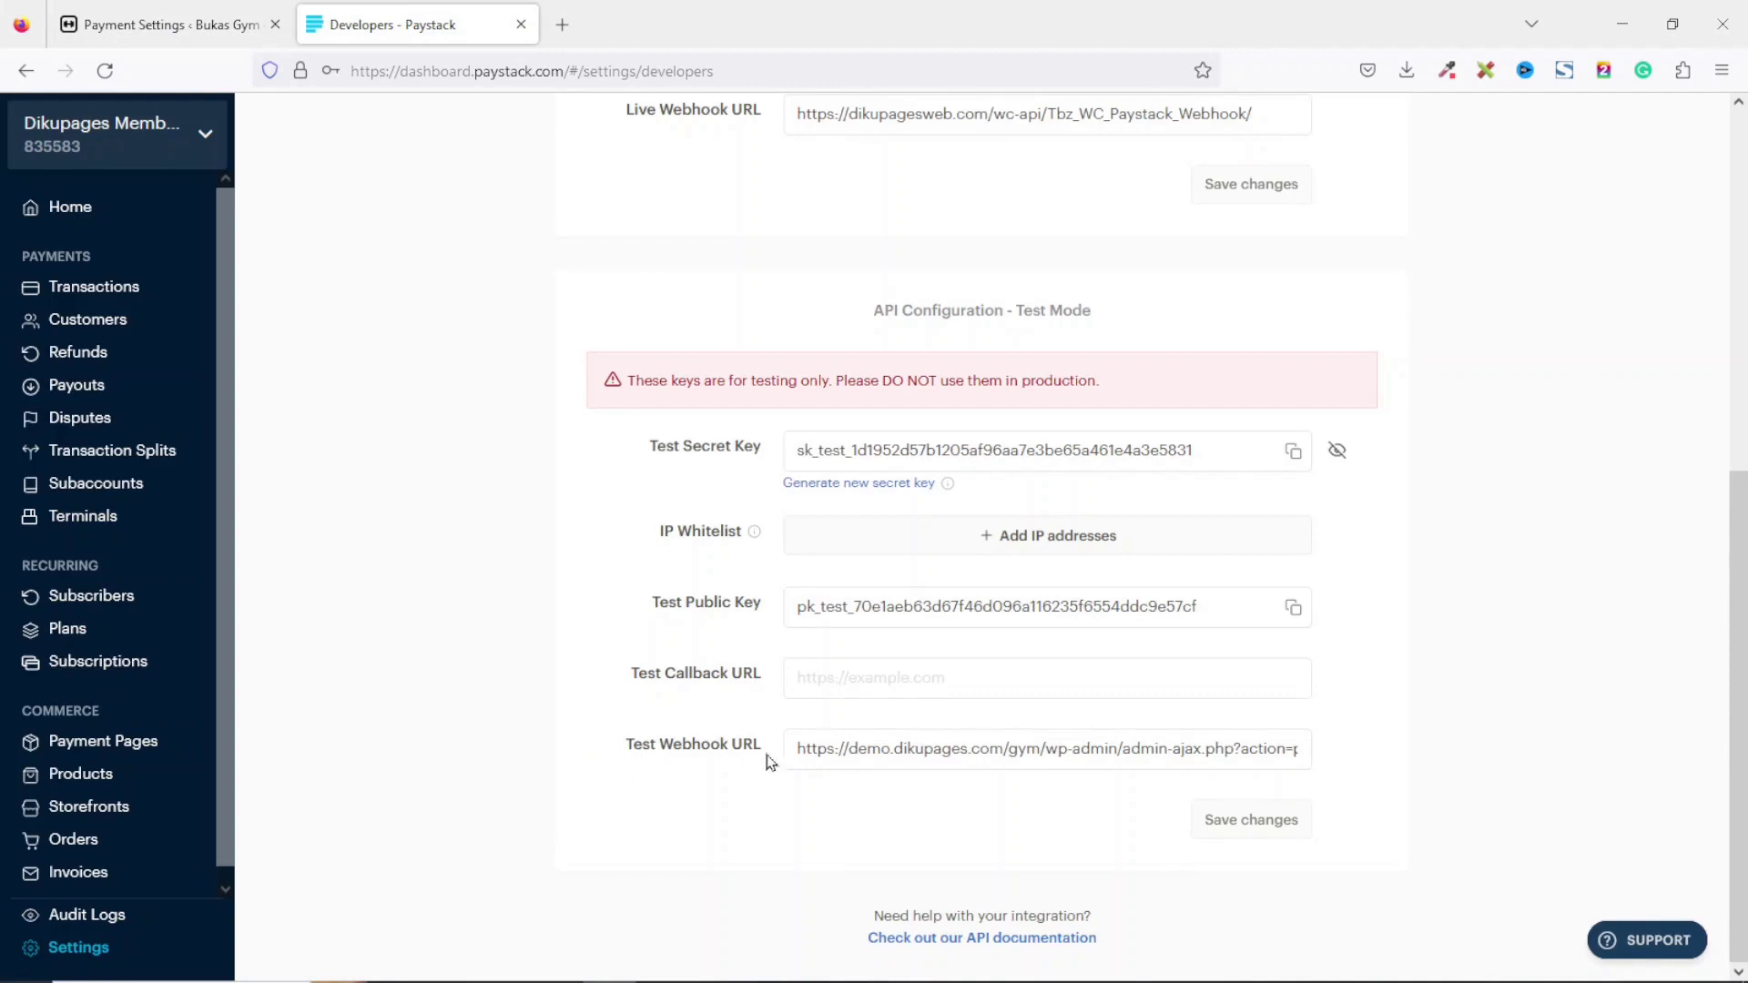
left_click(893, 754)
key("ctrl+a")
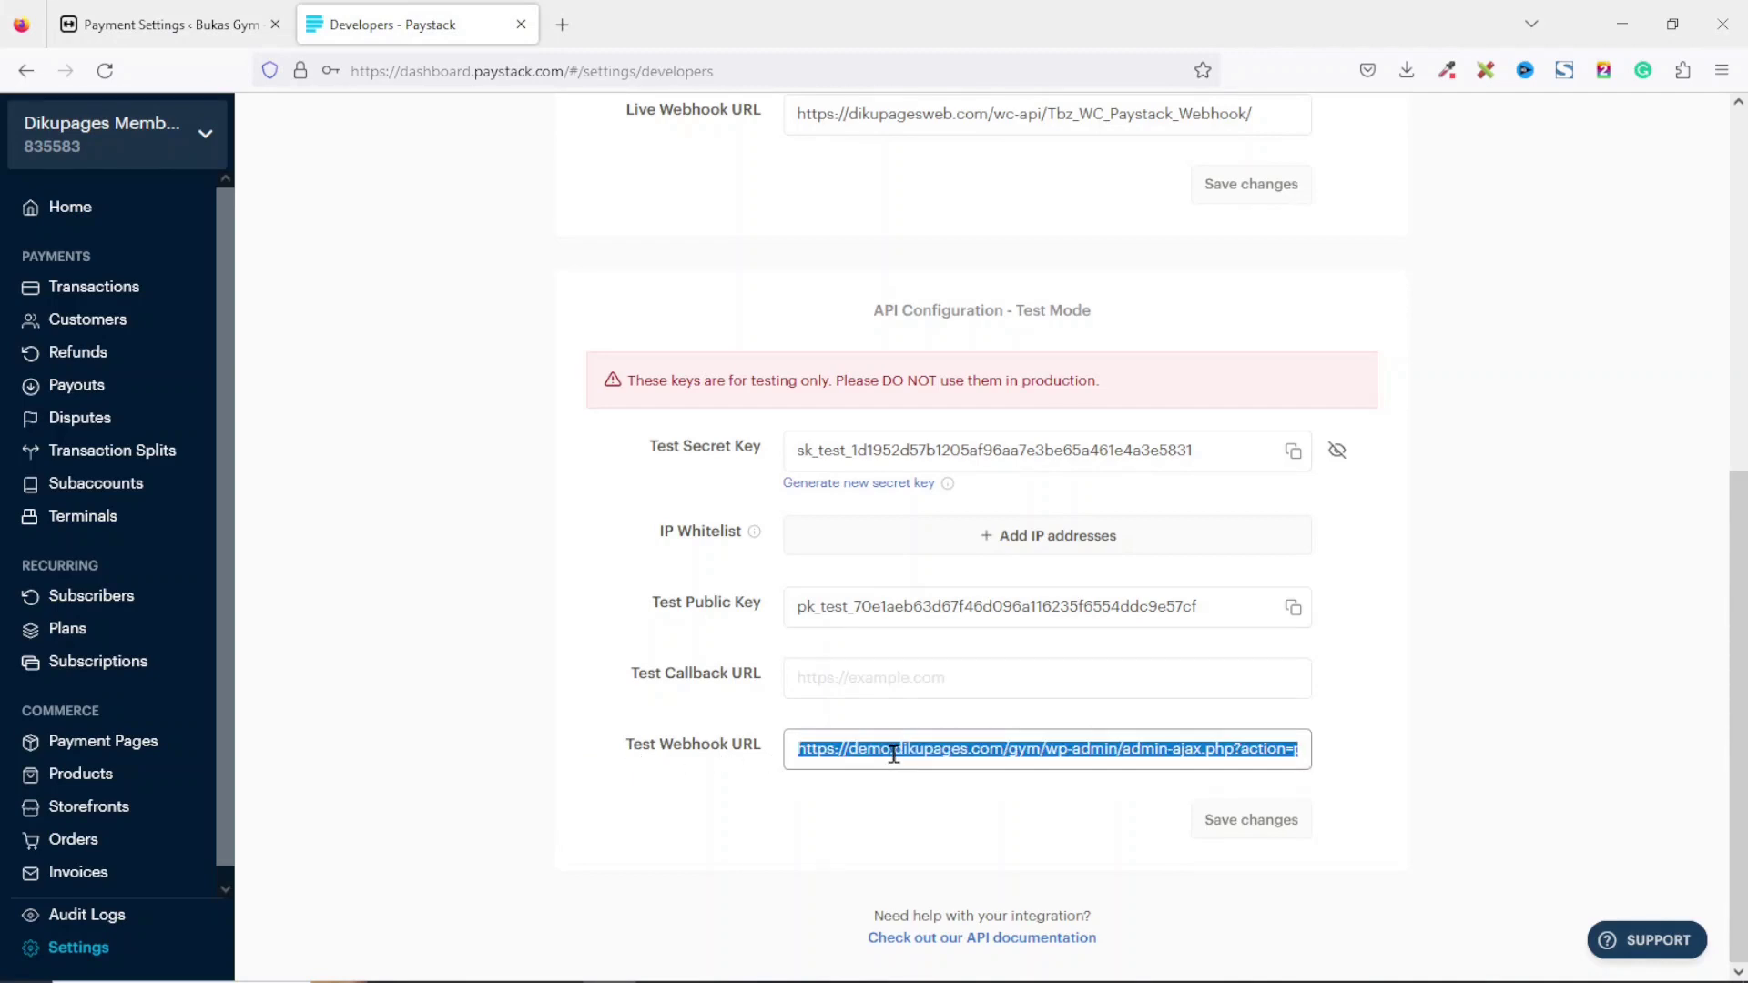
key("BackSpace")
key("ctrl+v")
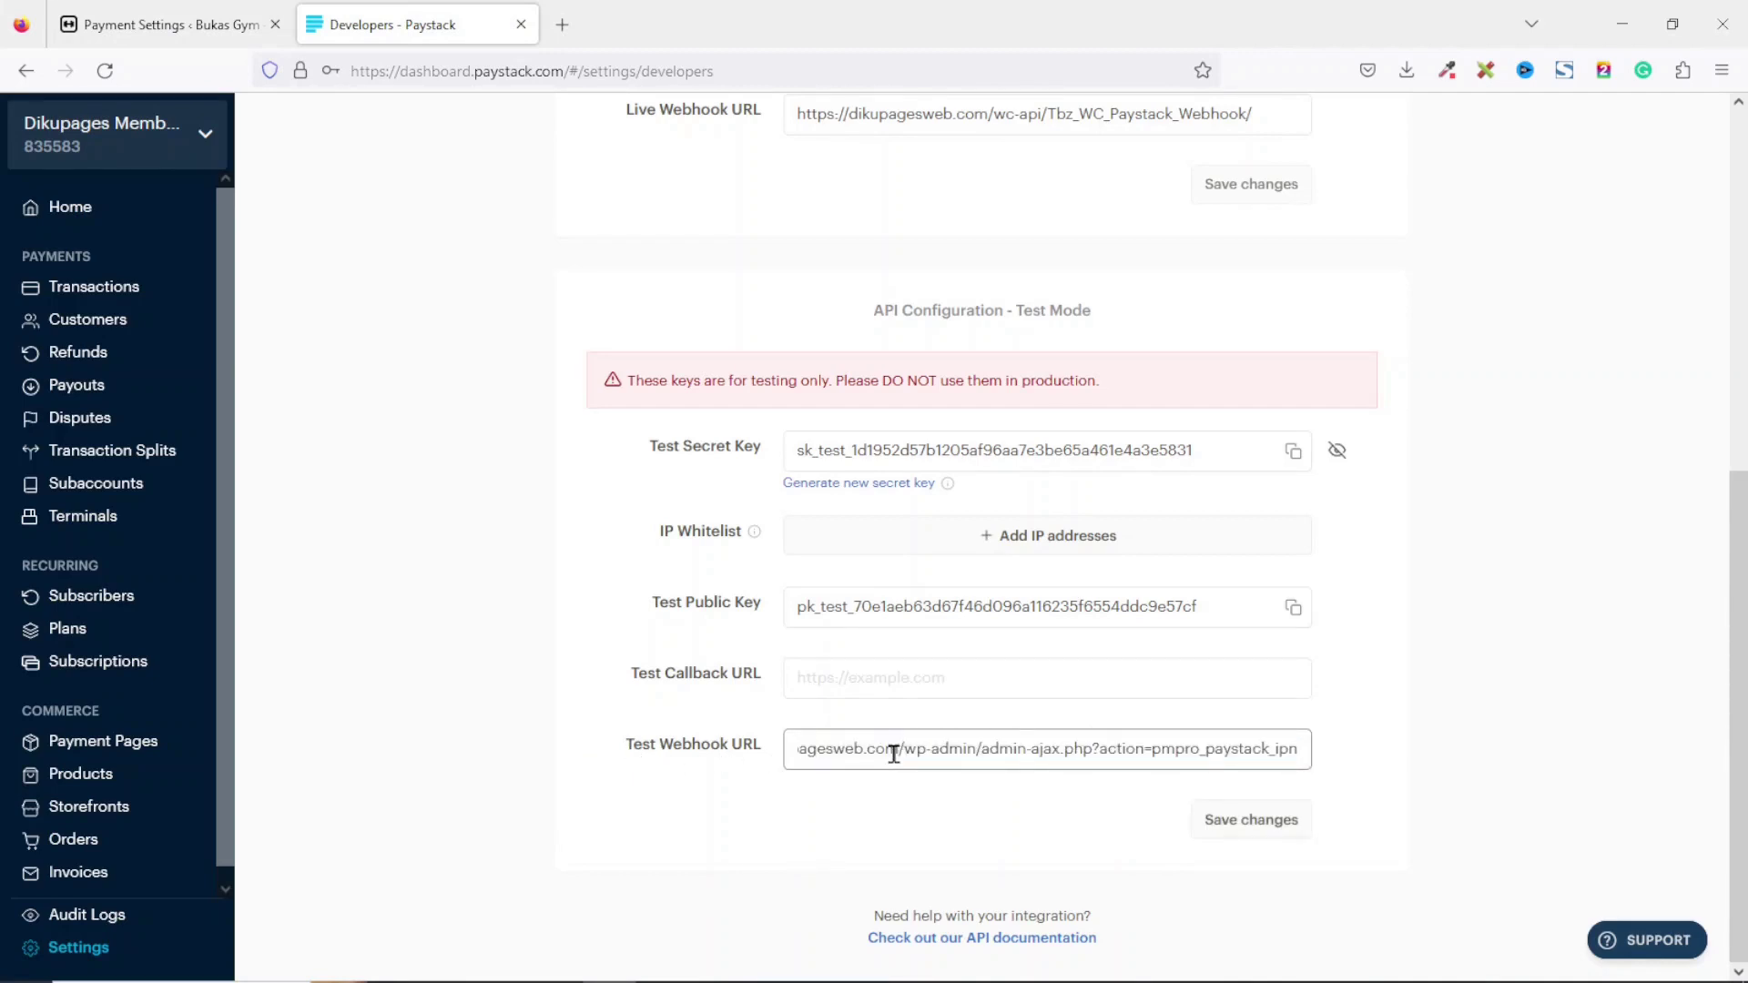
left_click(1245, 822)
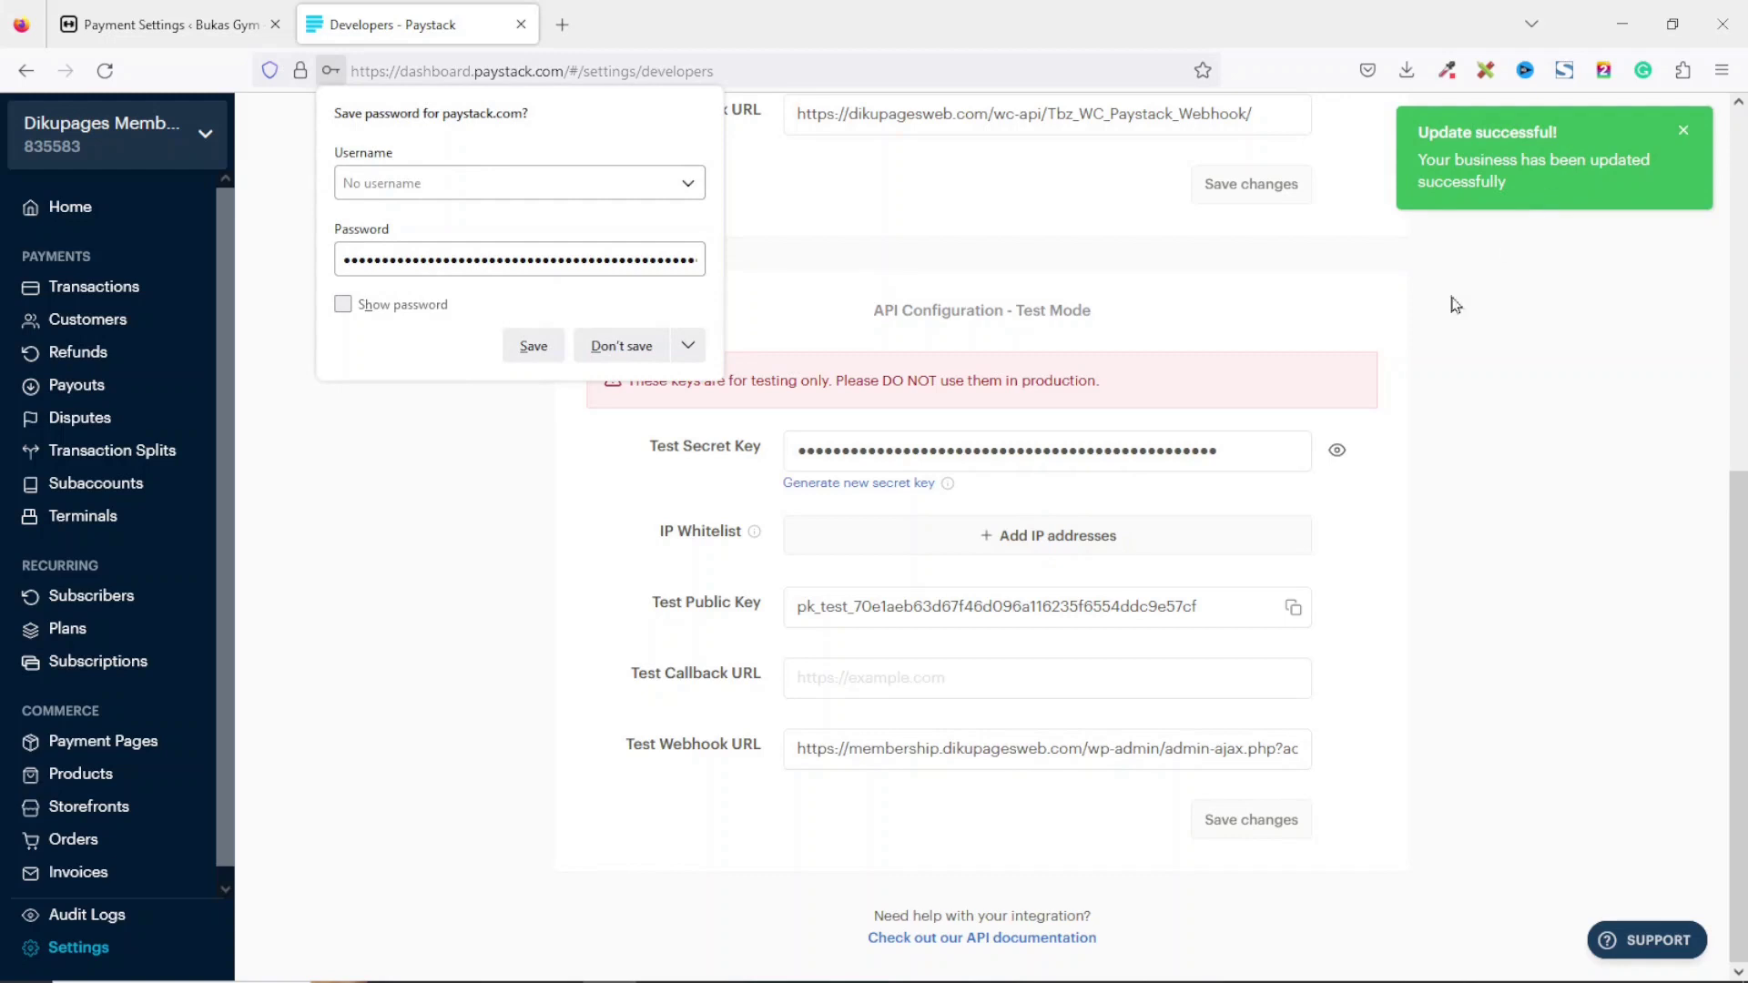
left_click(521, 25)
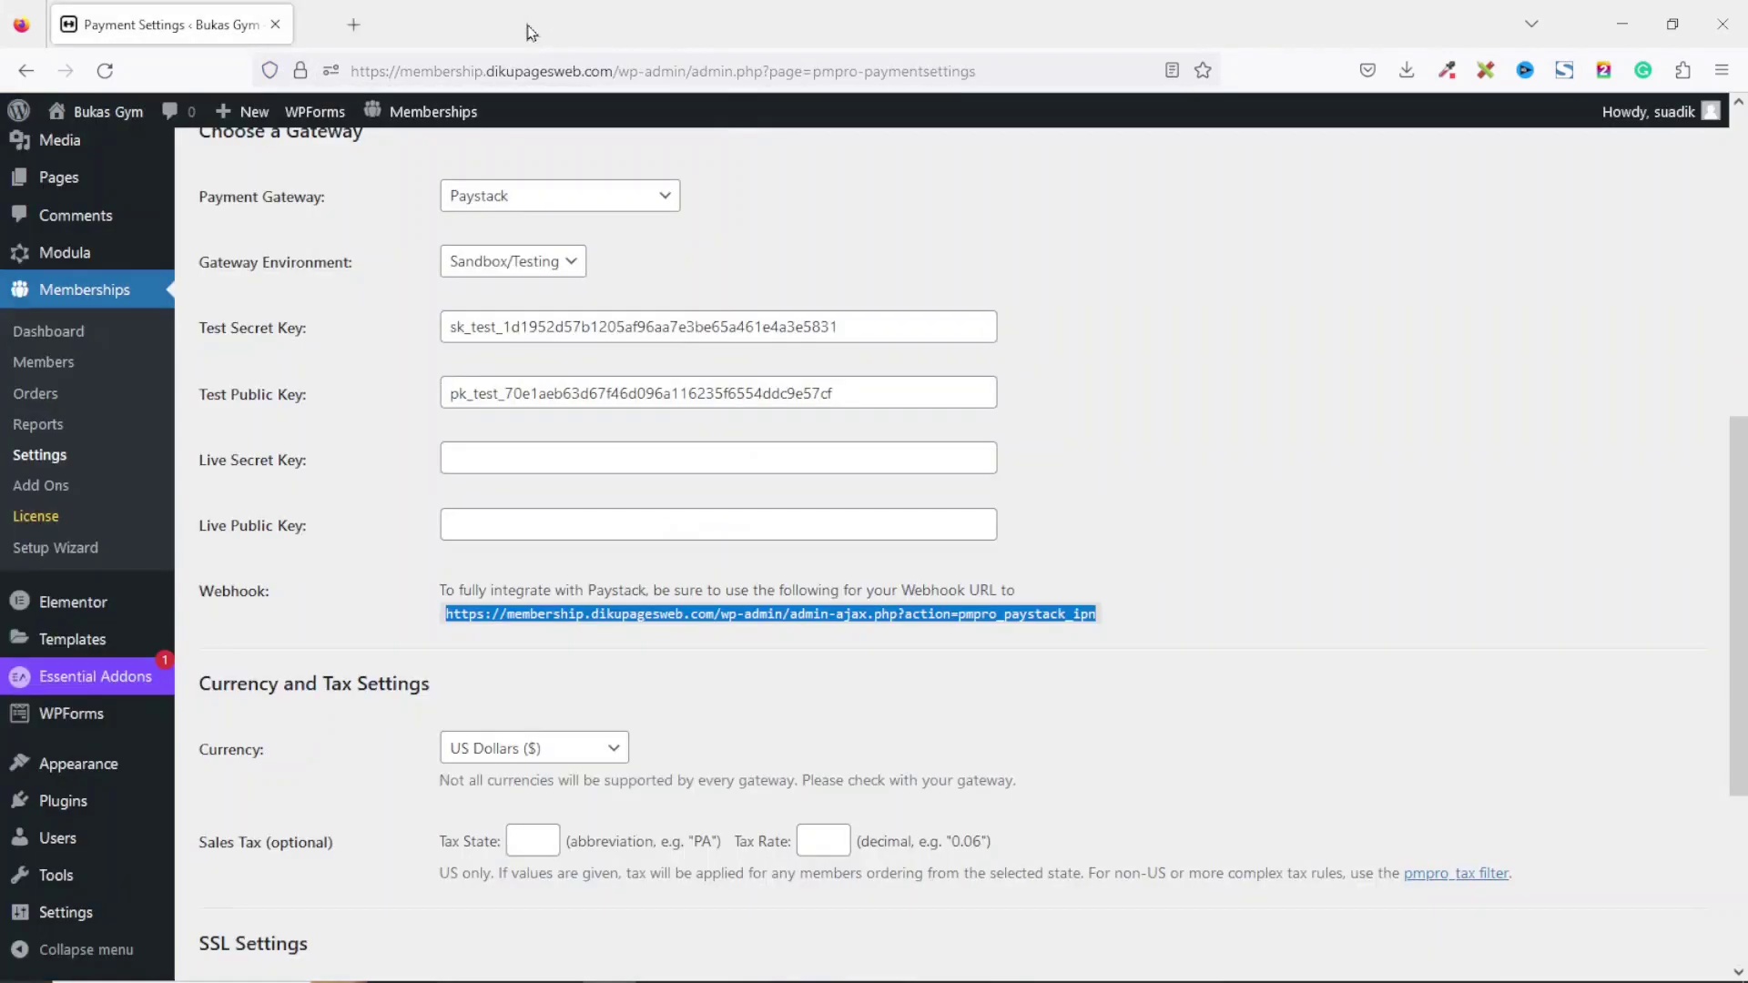
Step: Set the payment currency to Ghanaian Cedi (₵) and save the payment settings
left_click_drag(202, 697, 574, 678)
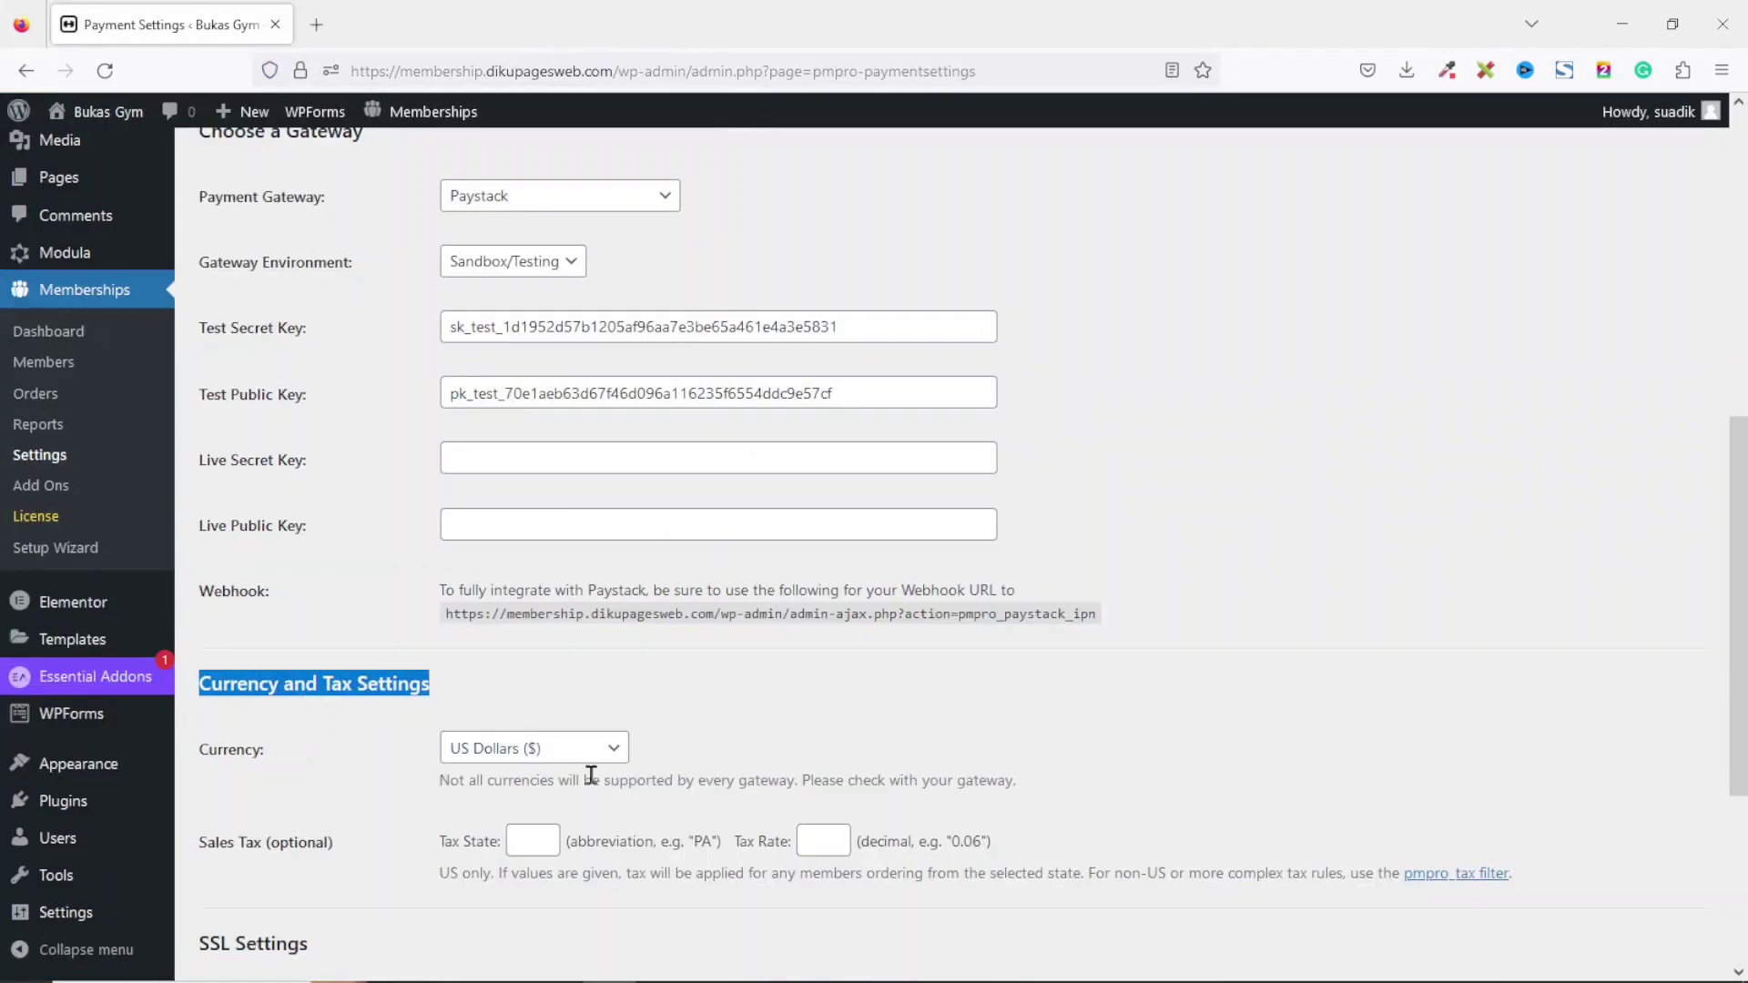
left_click(554, 756)
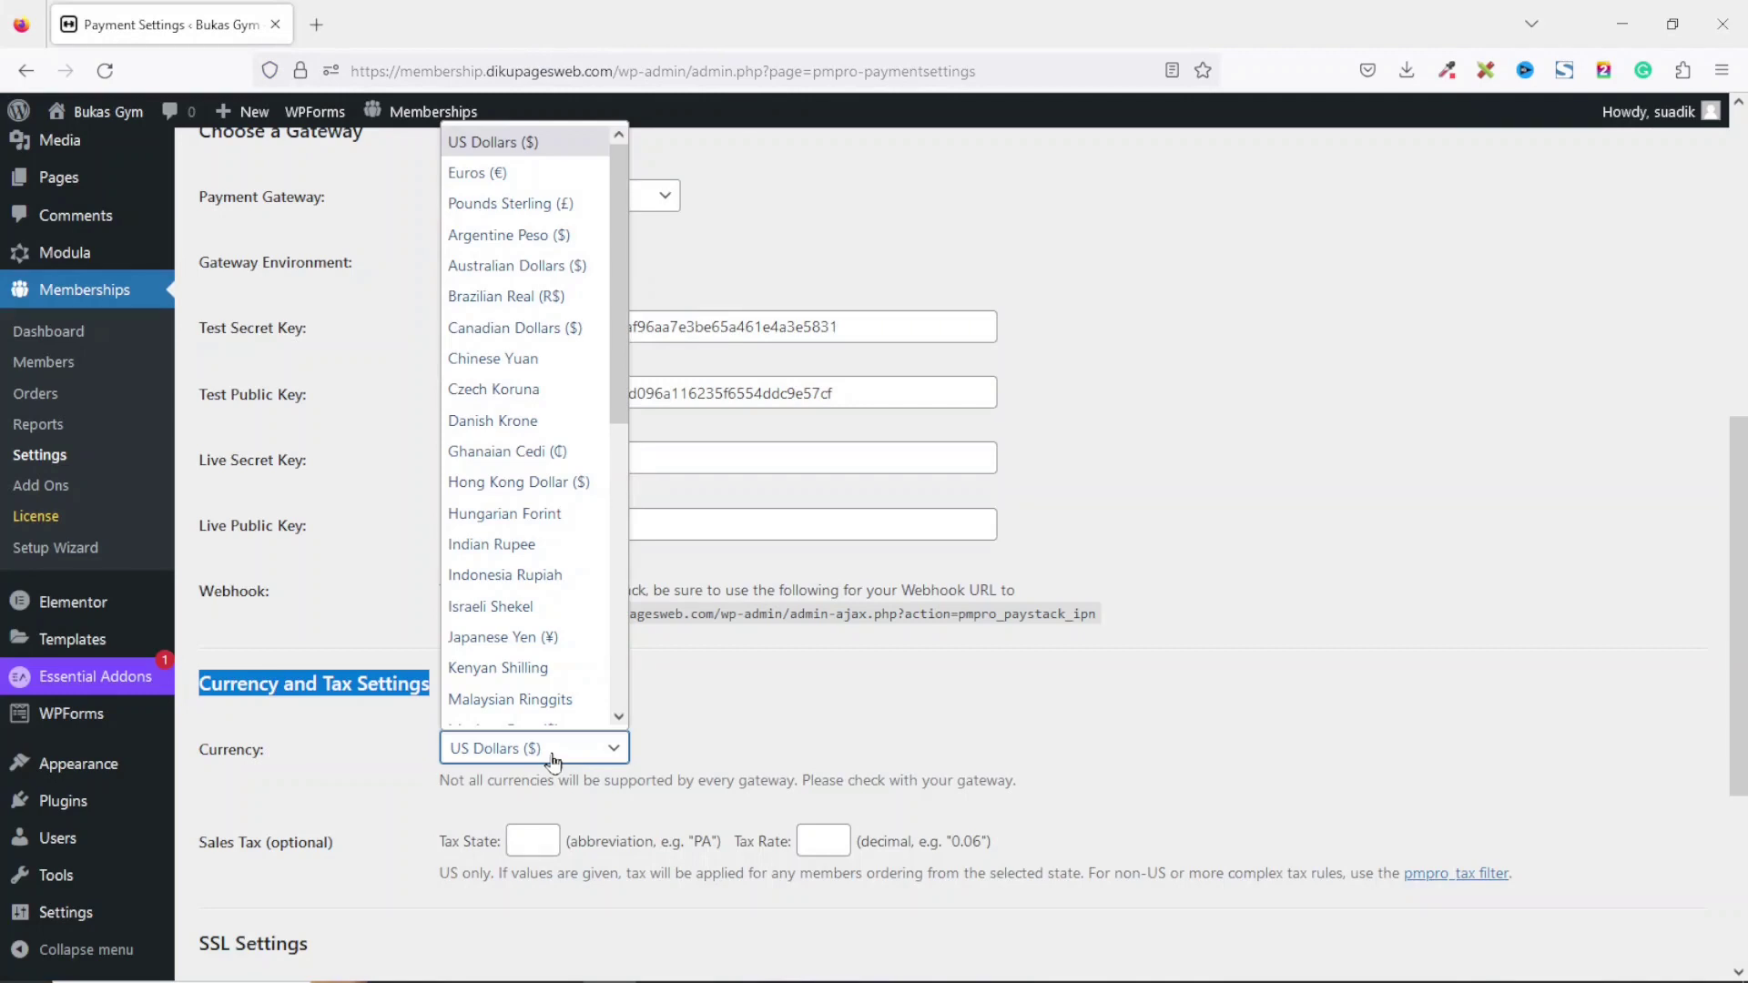
key("g")
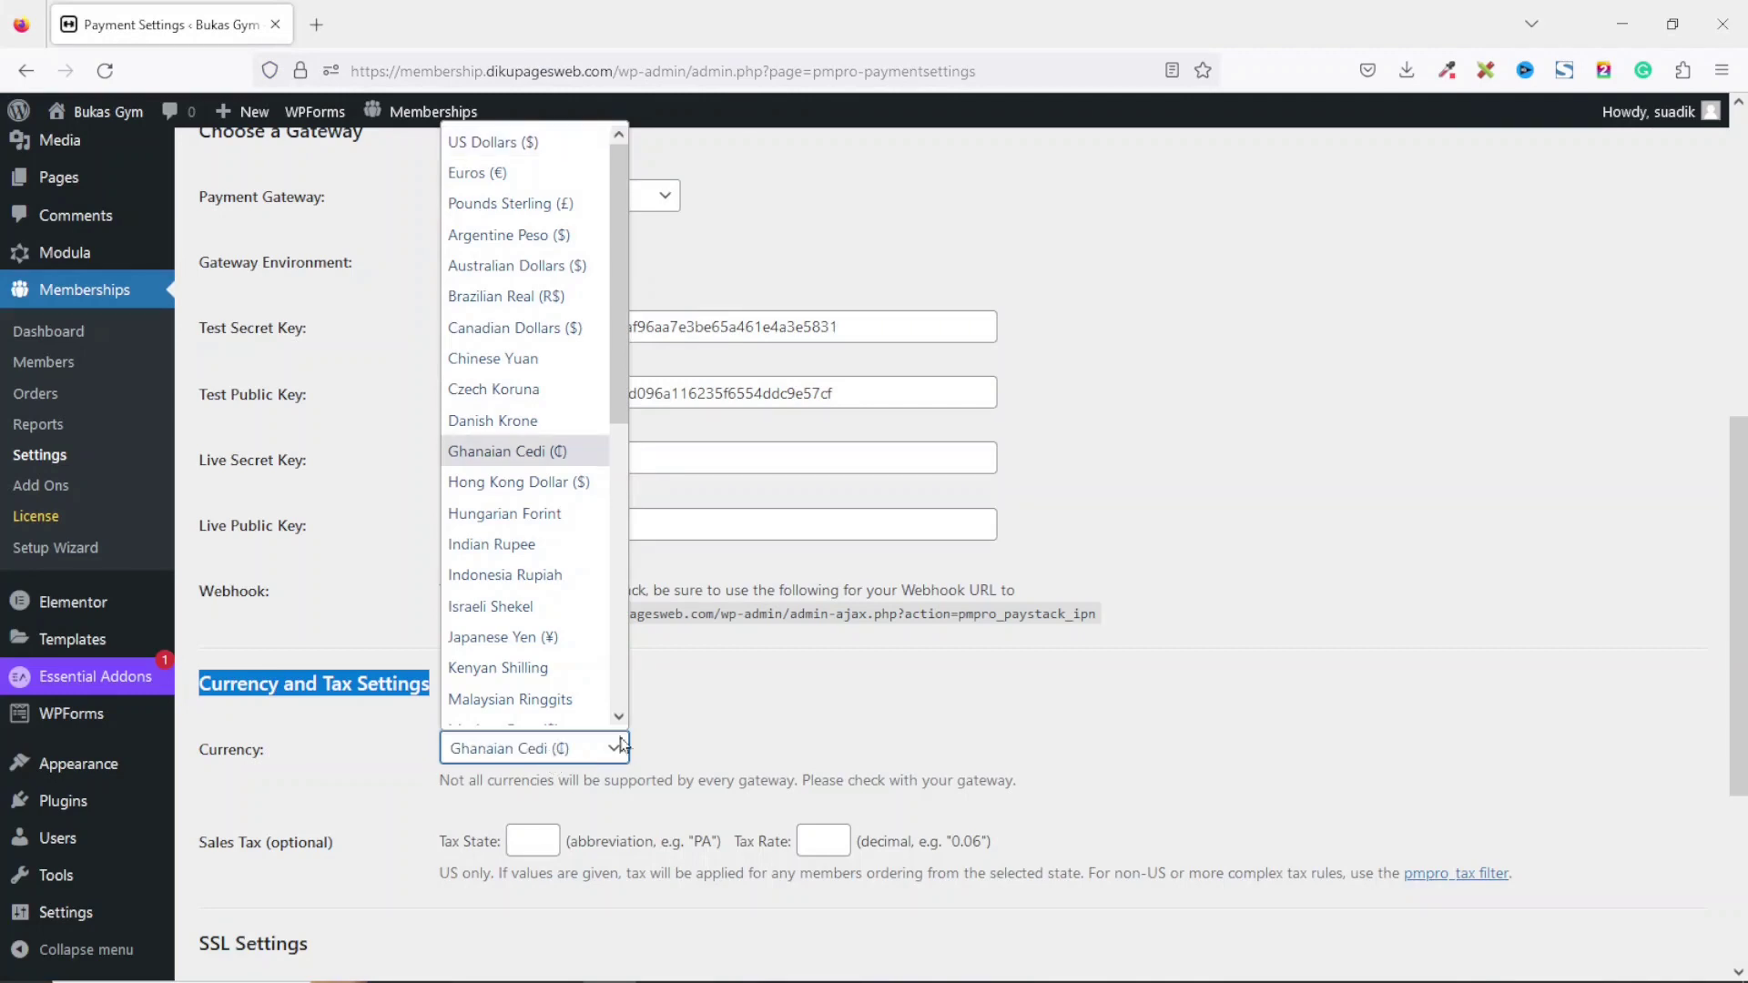
left_click(523, 452)
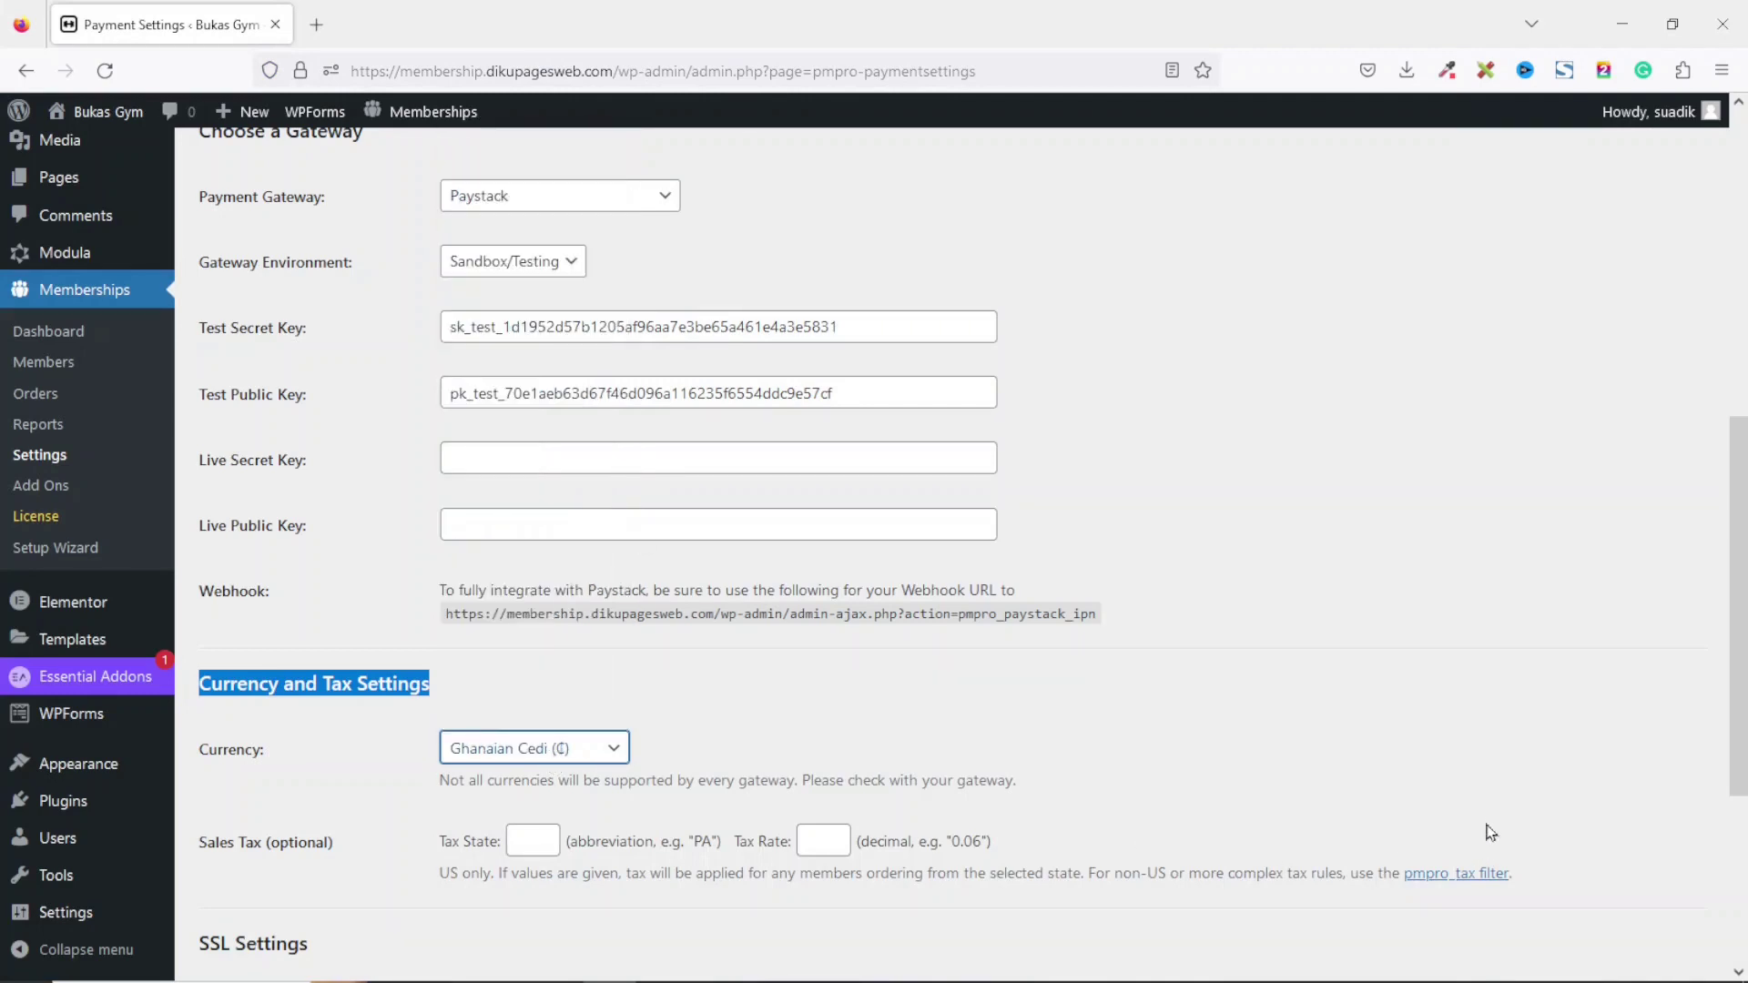
scroll(1724, 612, "down", 5)
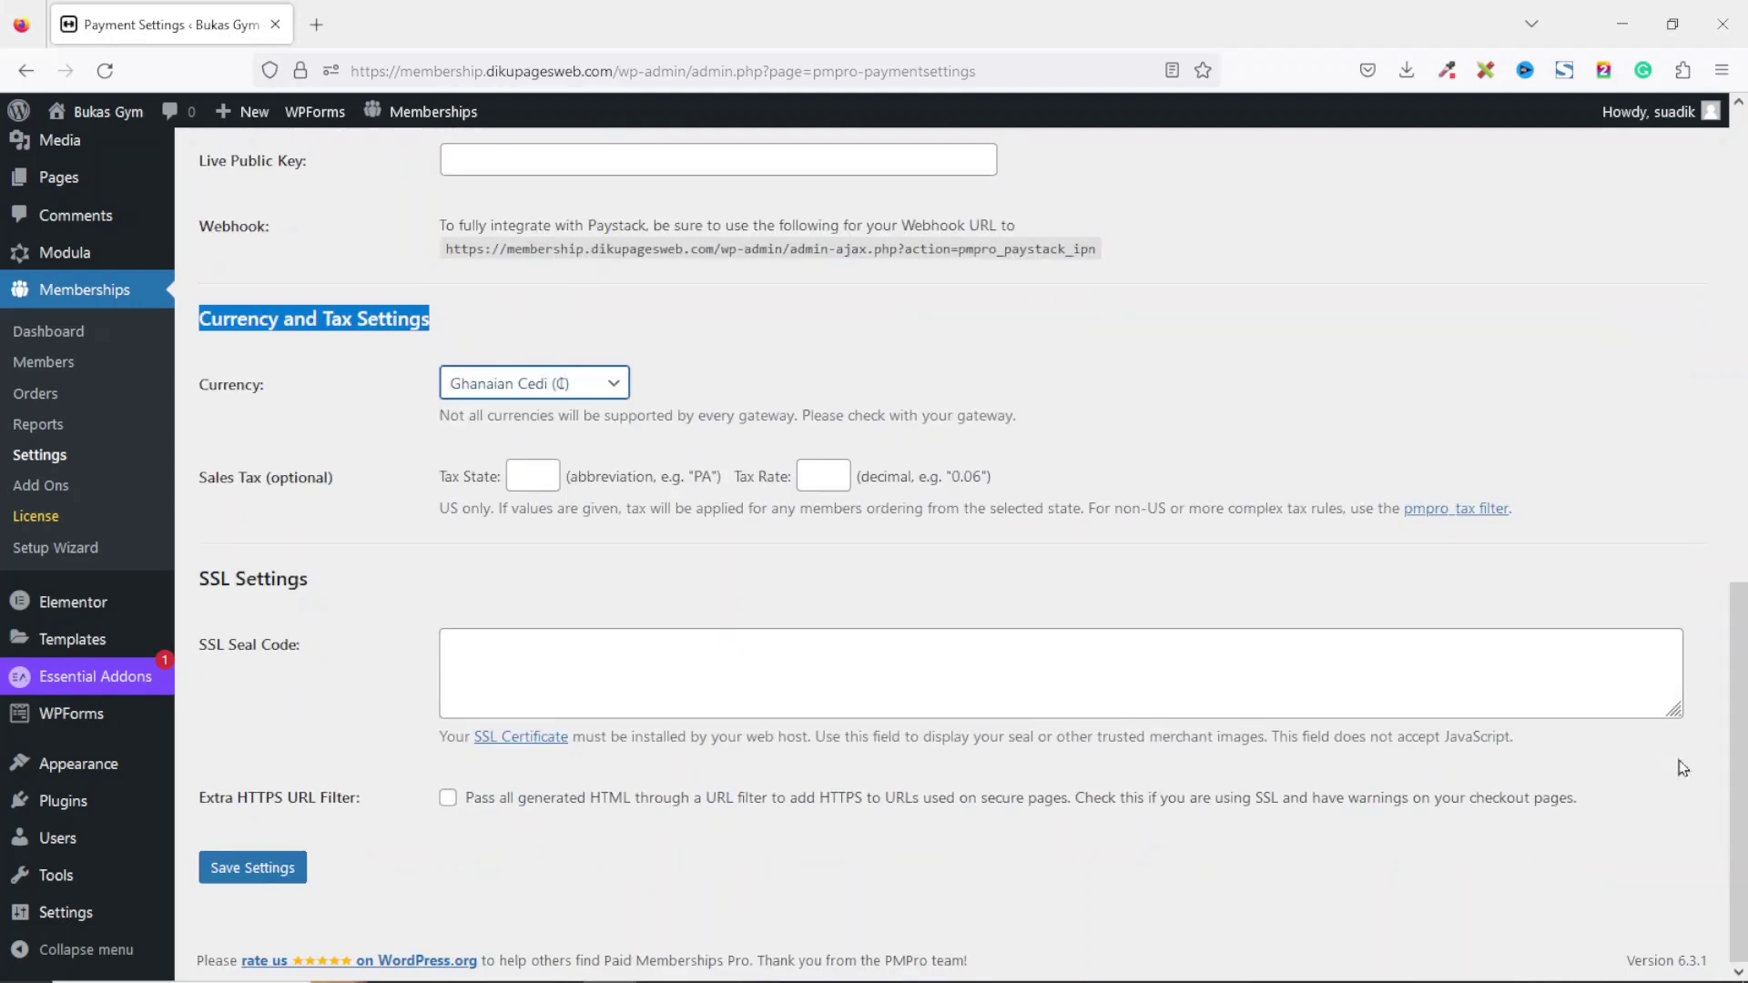
left_click(244, 872)
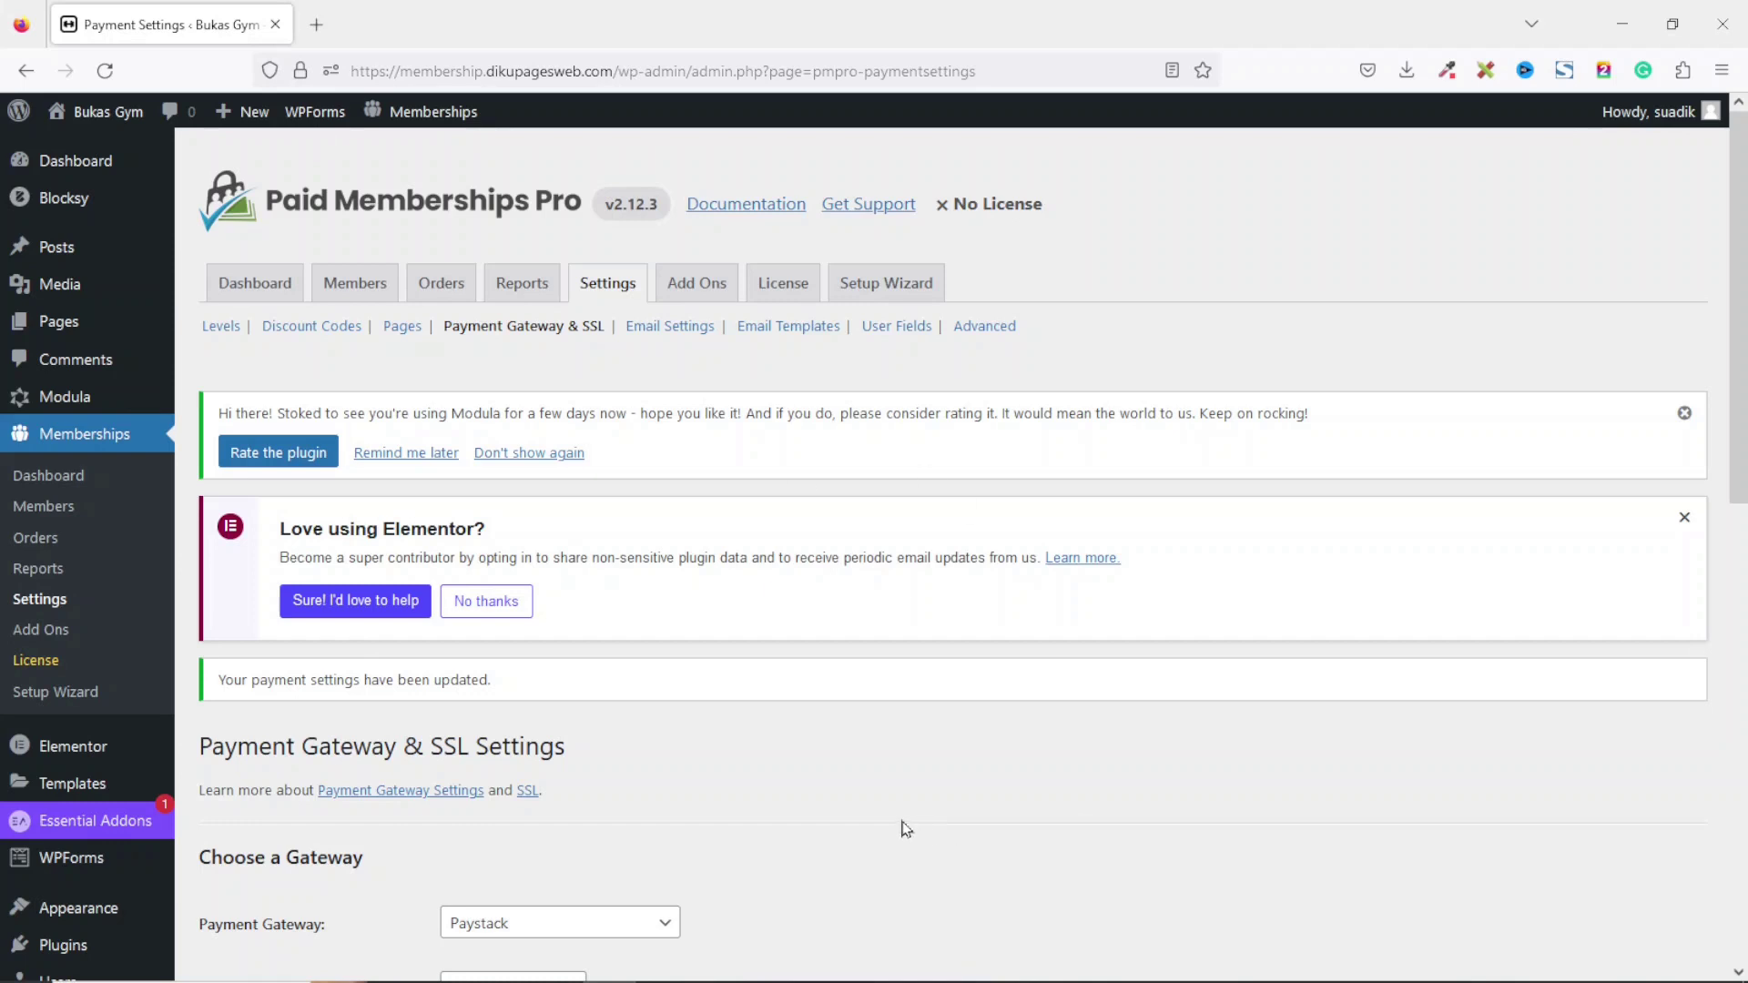
Step: Open the Bukas Gym front page in a new browser tab and check its header navigation
right_click(99, 113)
left_click(175, 137)
left_click(358, 22)
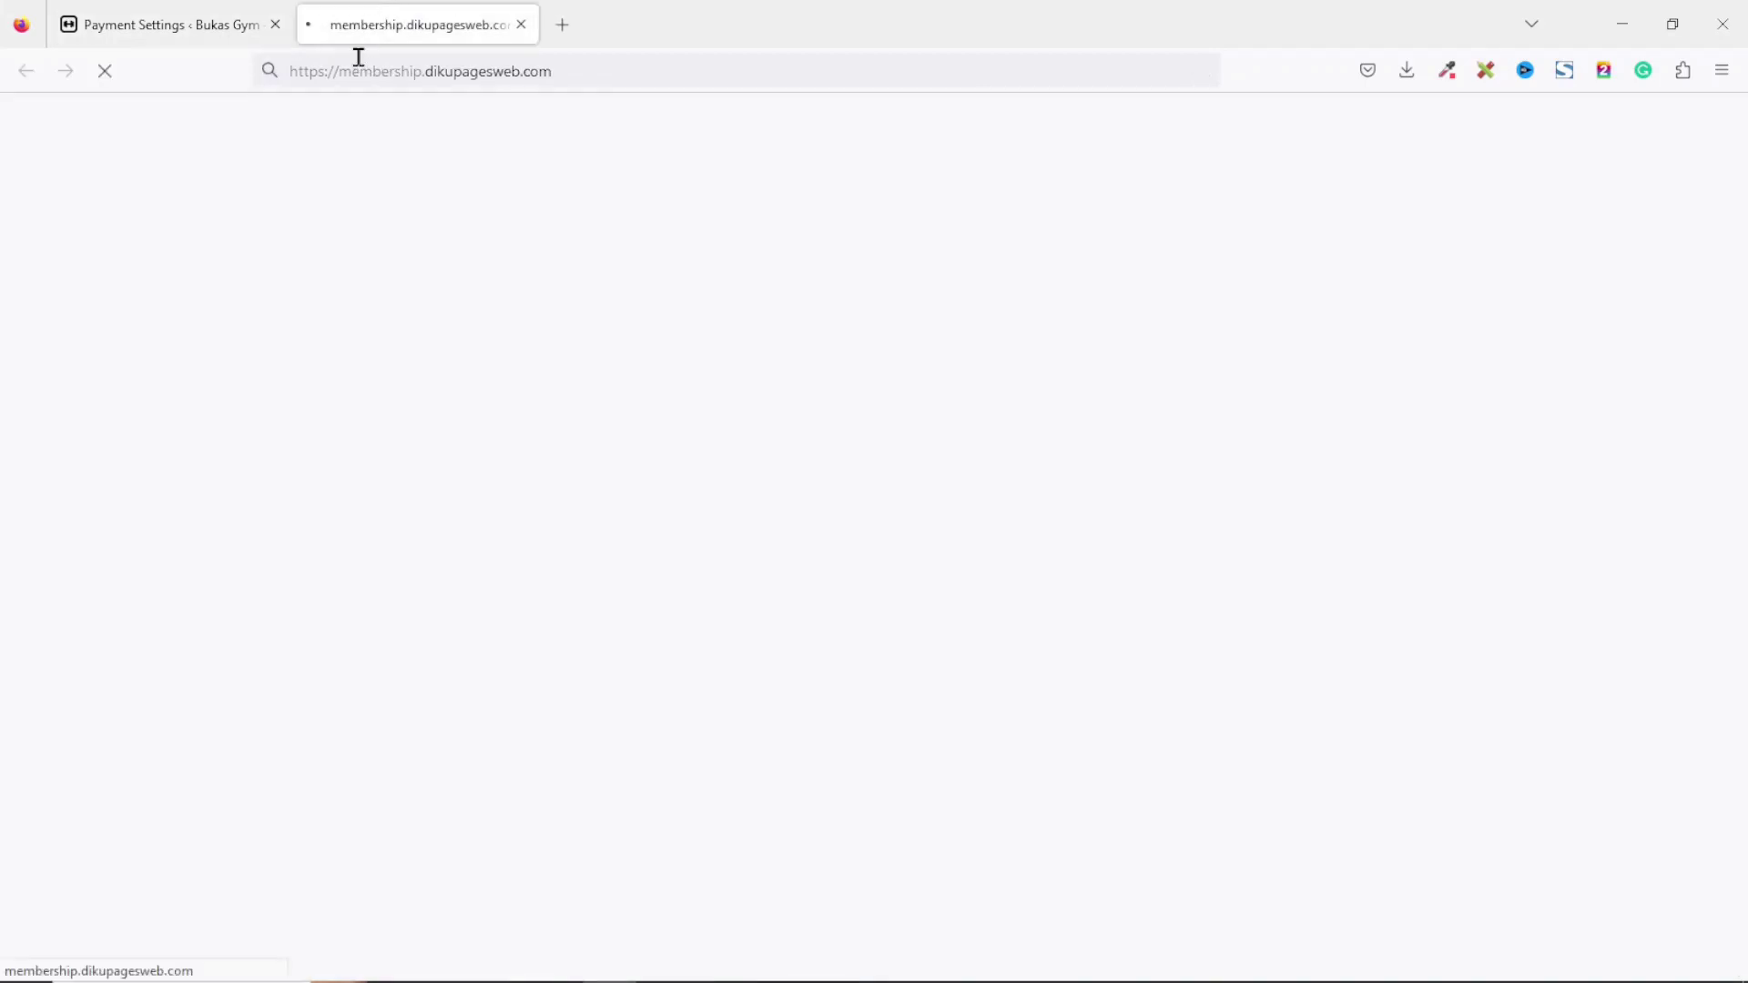
mouse_move(1741, 168)
left_mouse_down()
mouse_move(1718, 815)
mouse_move(1717, 159)
left_mouse_up()
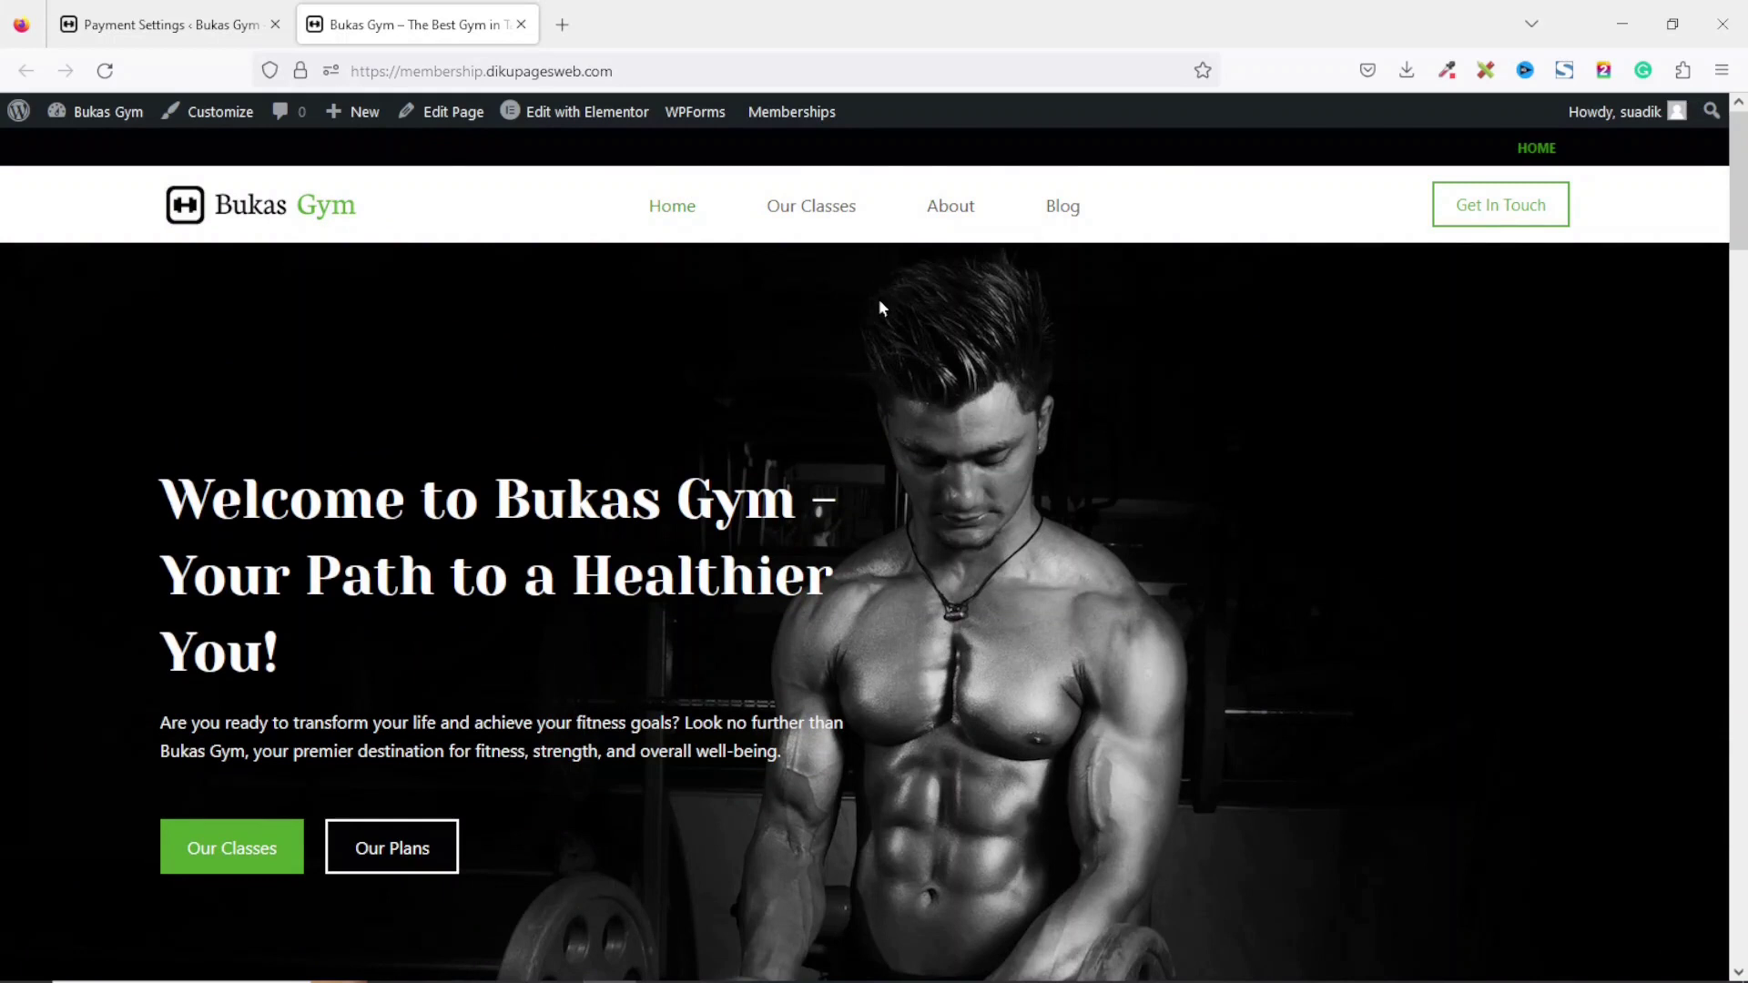
Step: Find the Membership Levels page in the site's page list and view it in a new browser tab
left_click(186, 27)
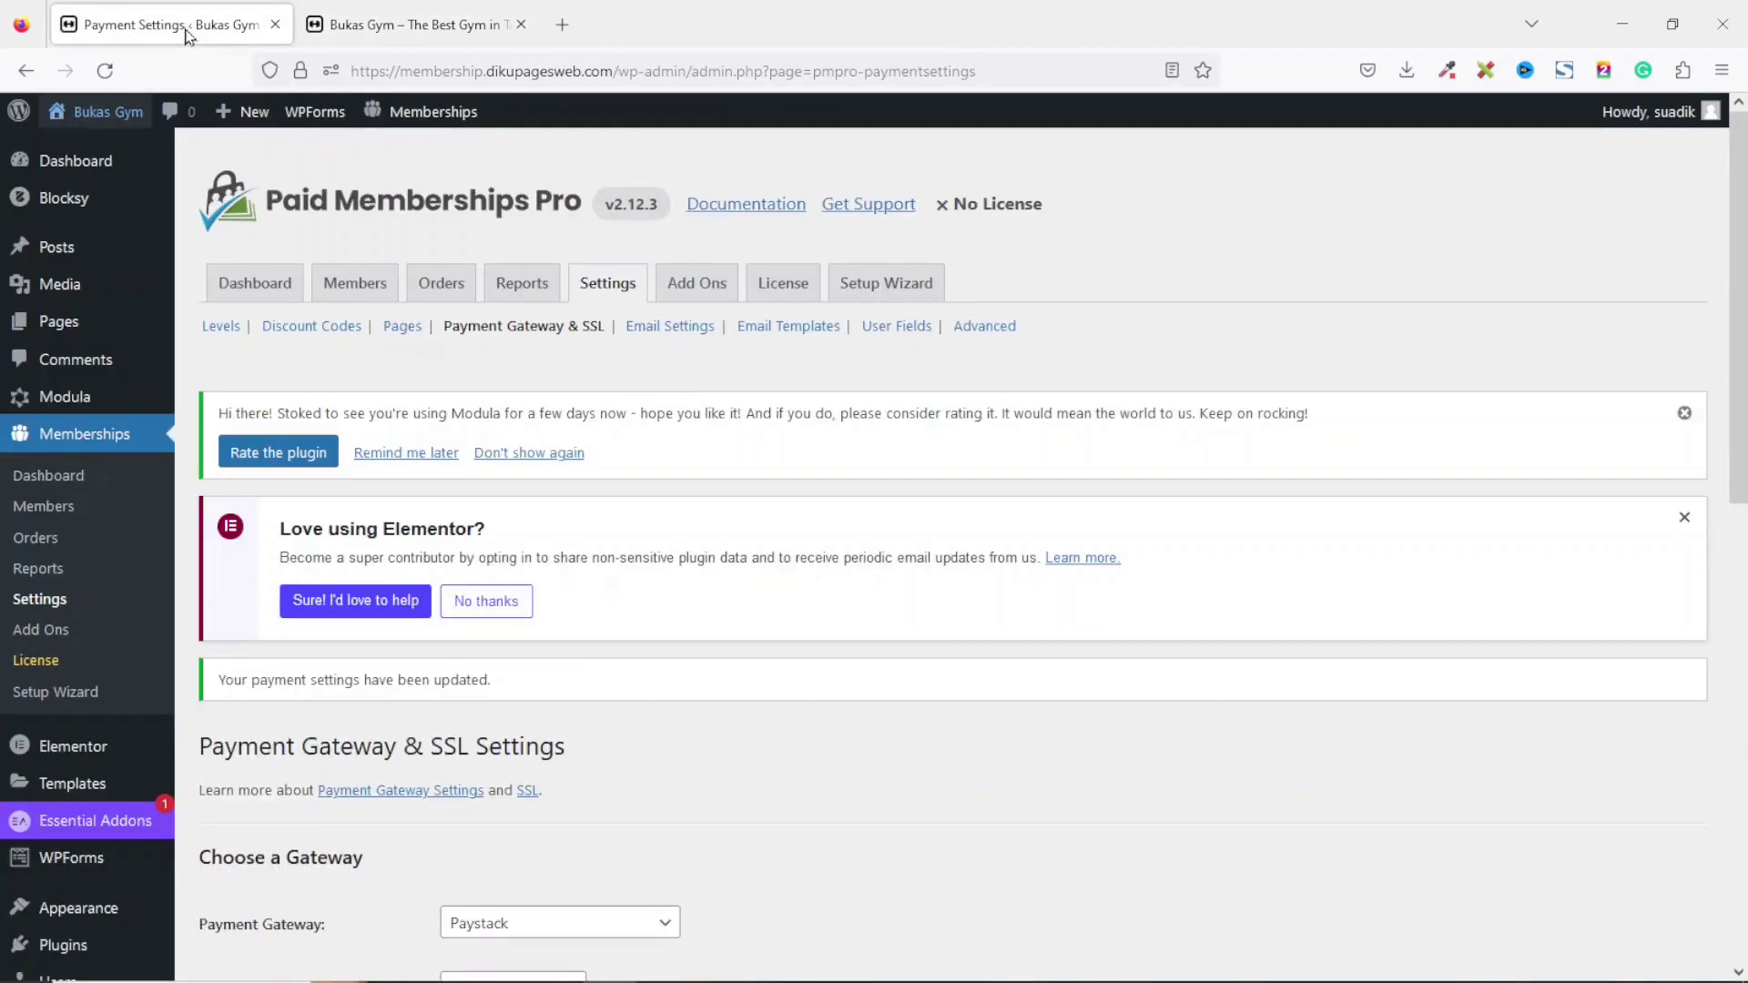
left_click(60, 322)
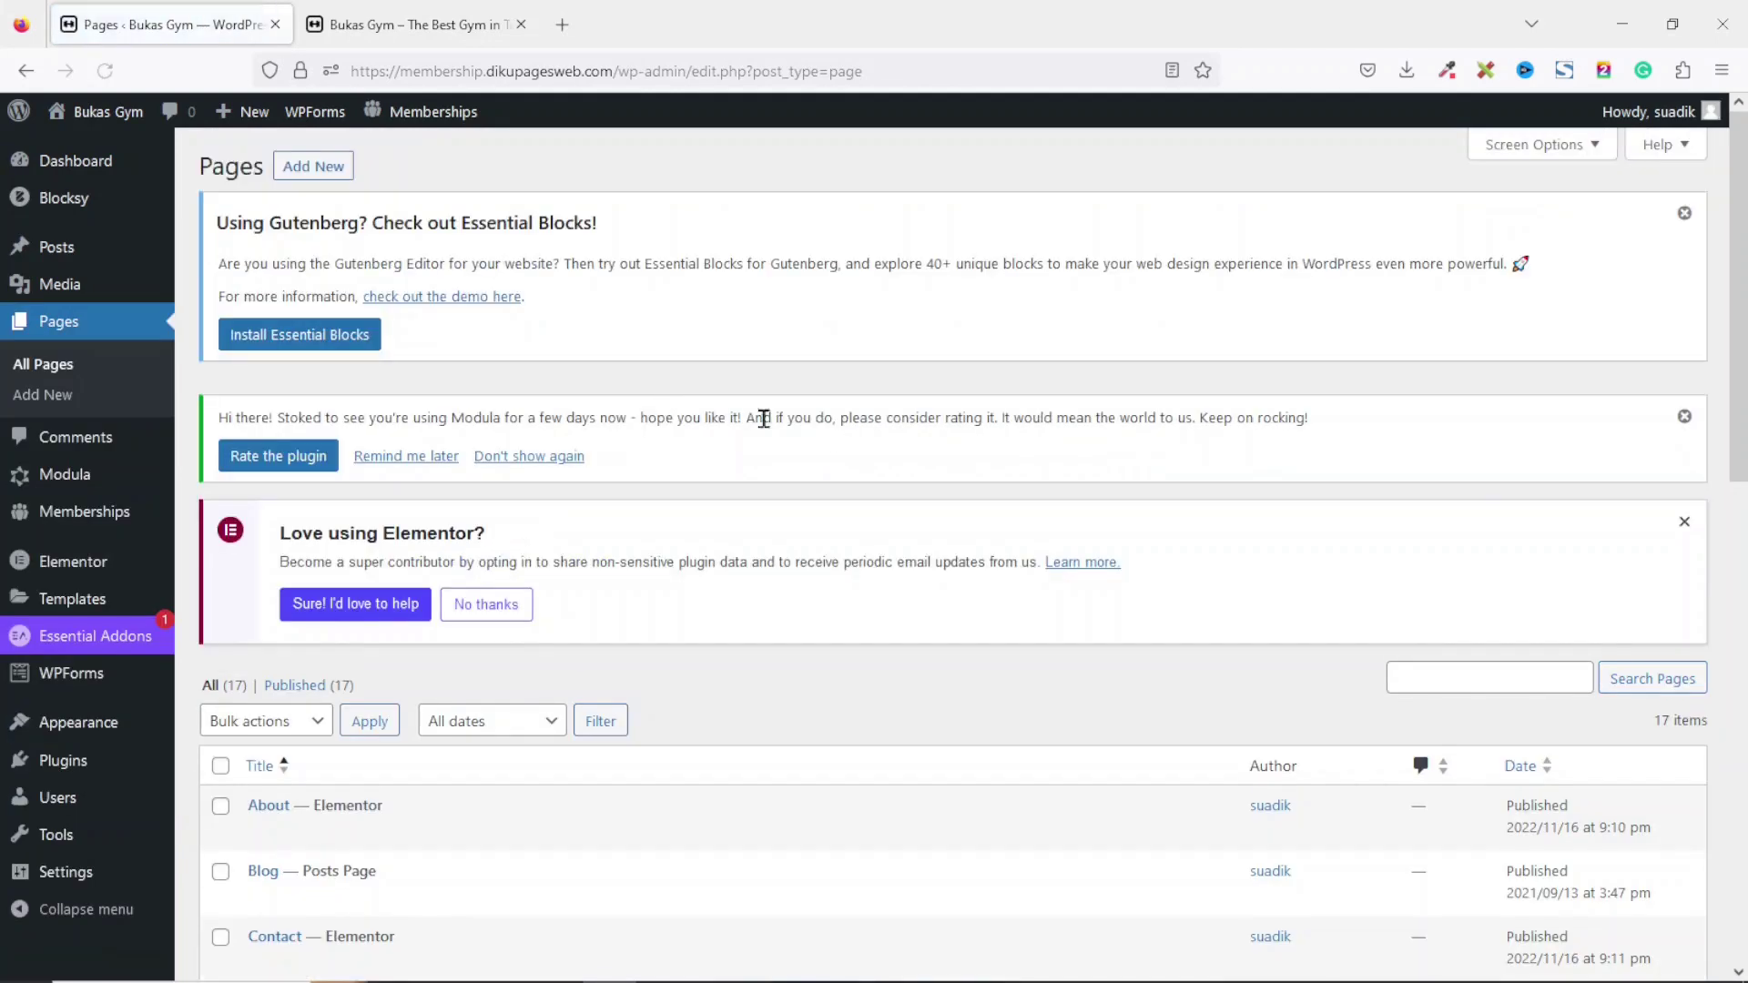
scroll(1668, 407, "down", 7)
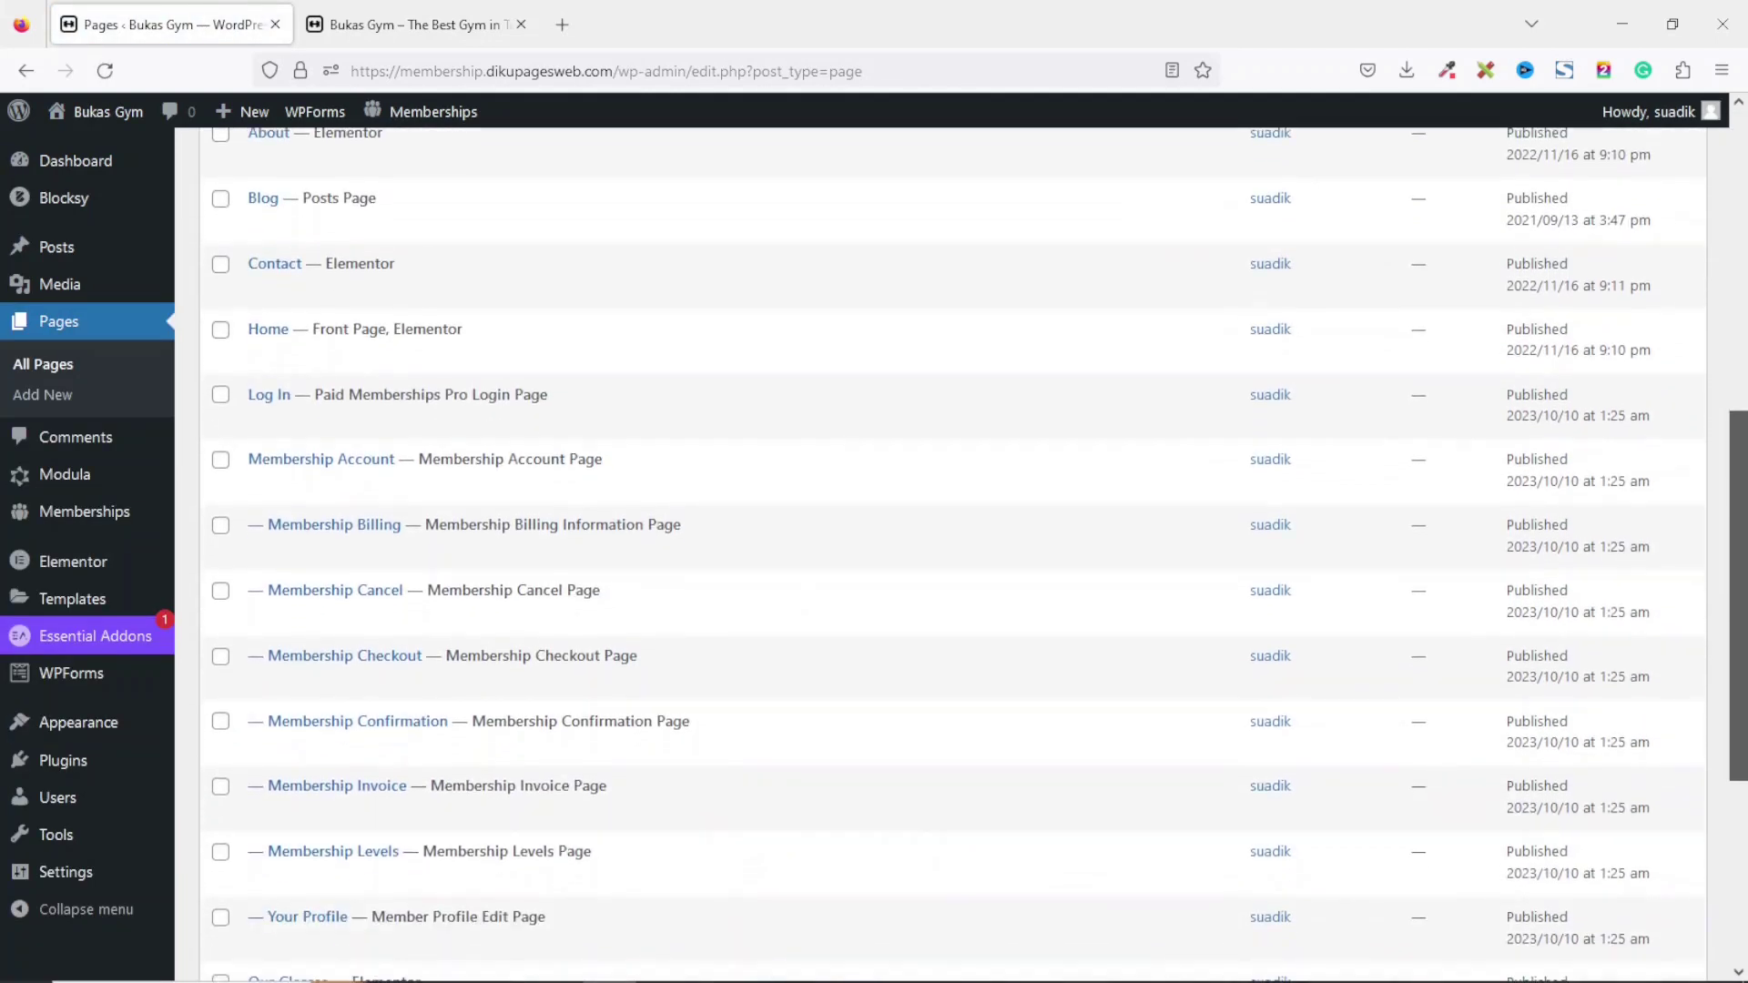
scroll(296, 293, "down", 2)
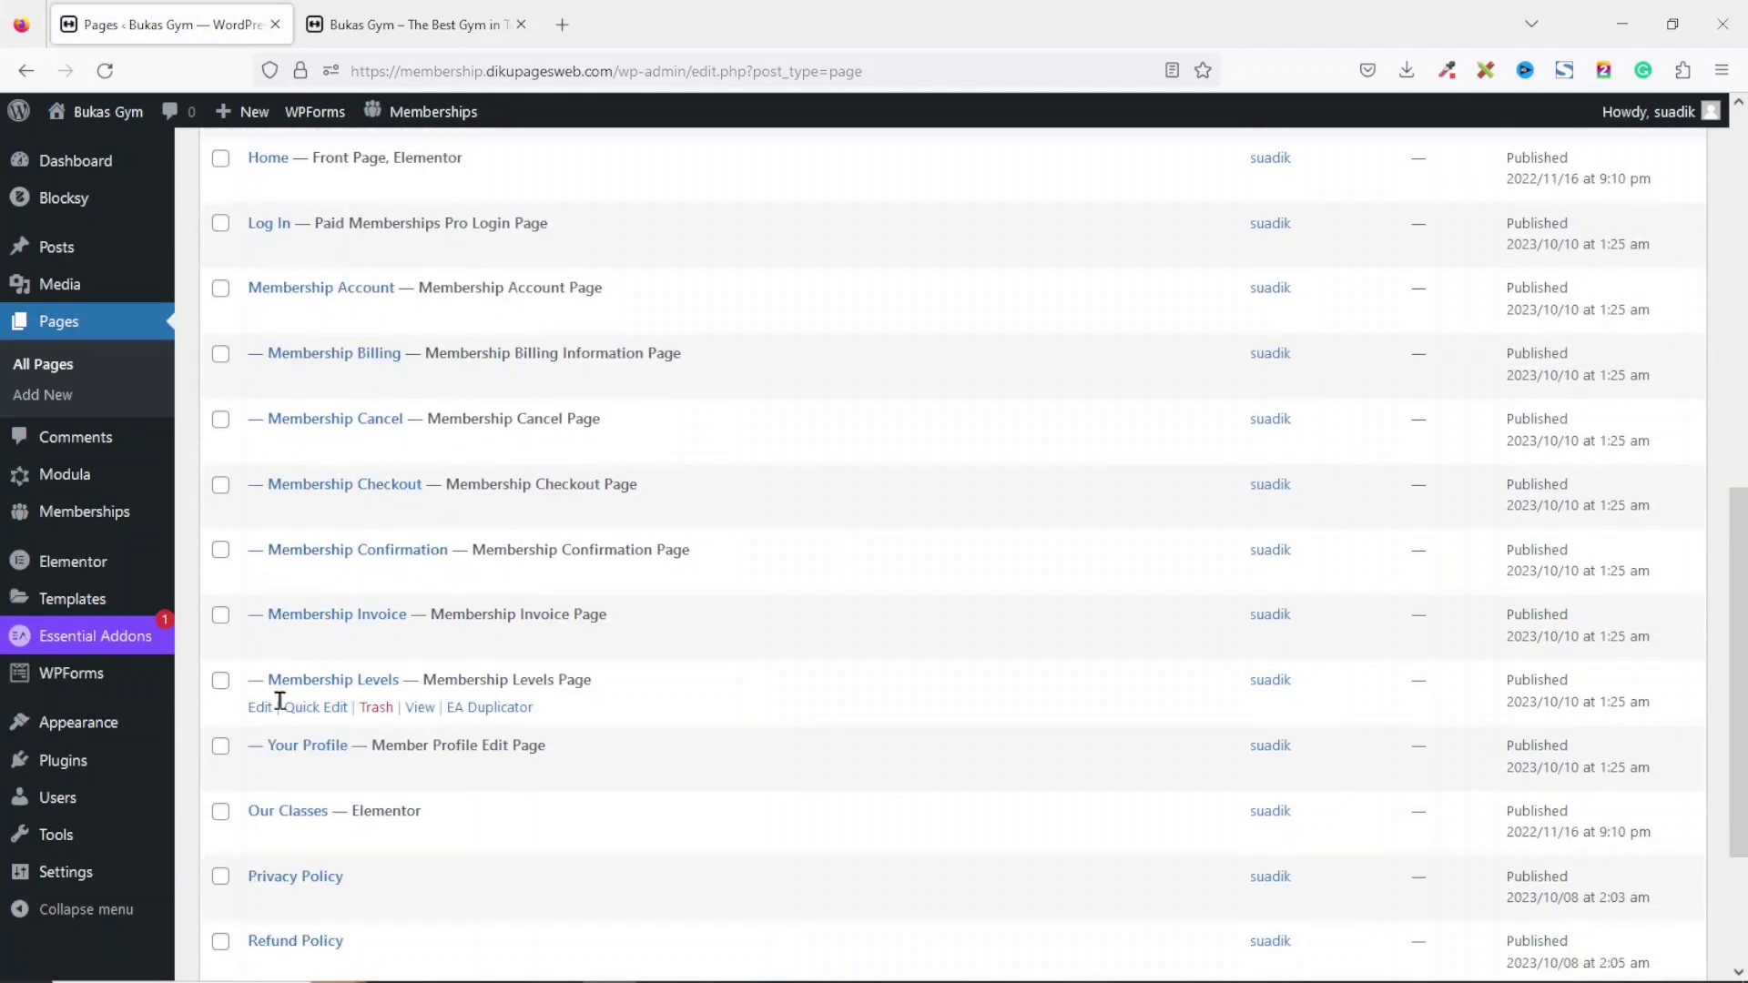
right_click(420, 717)
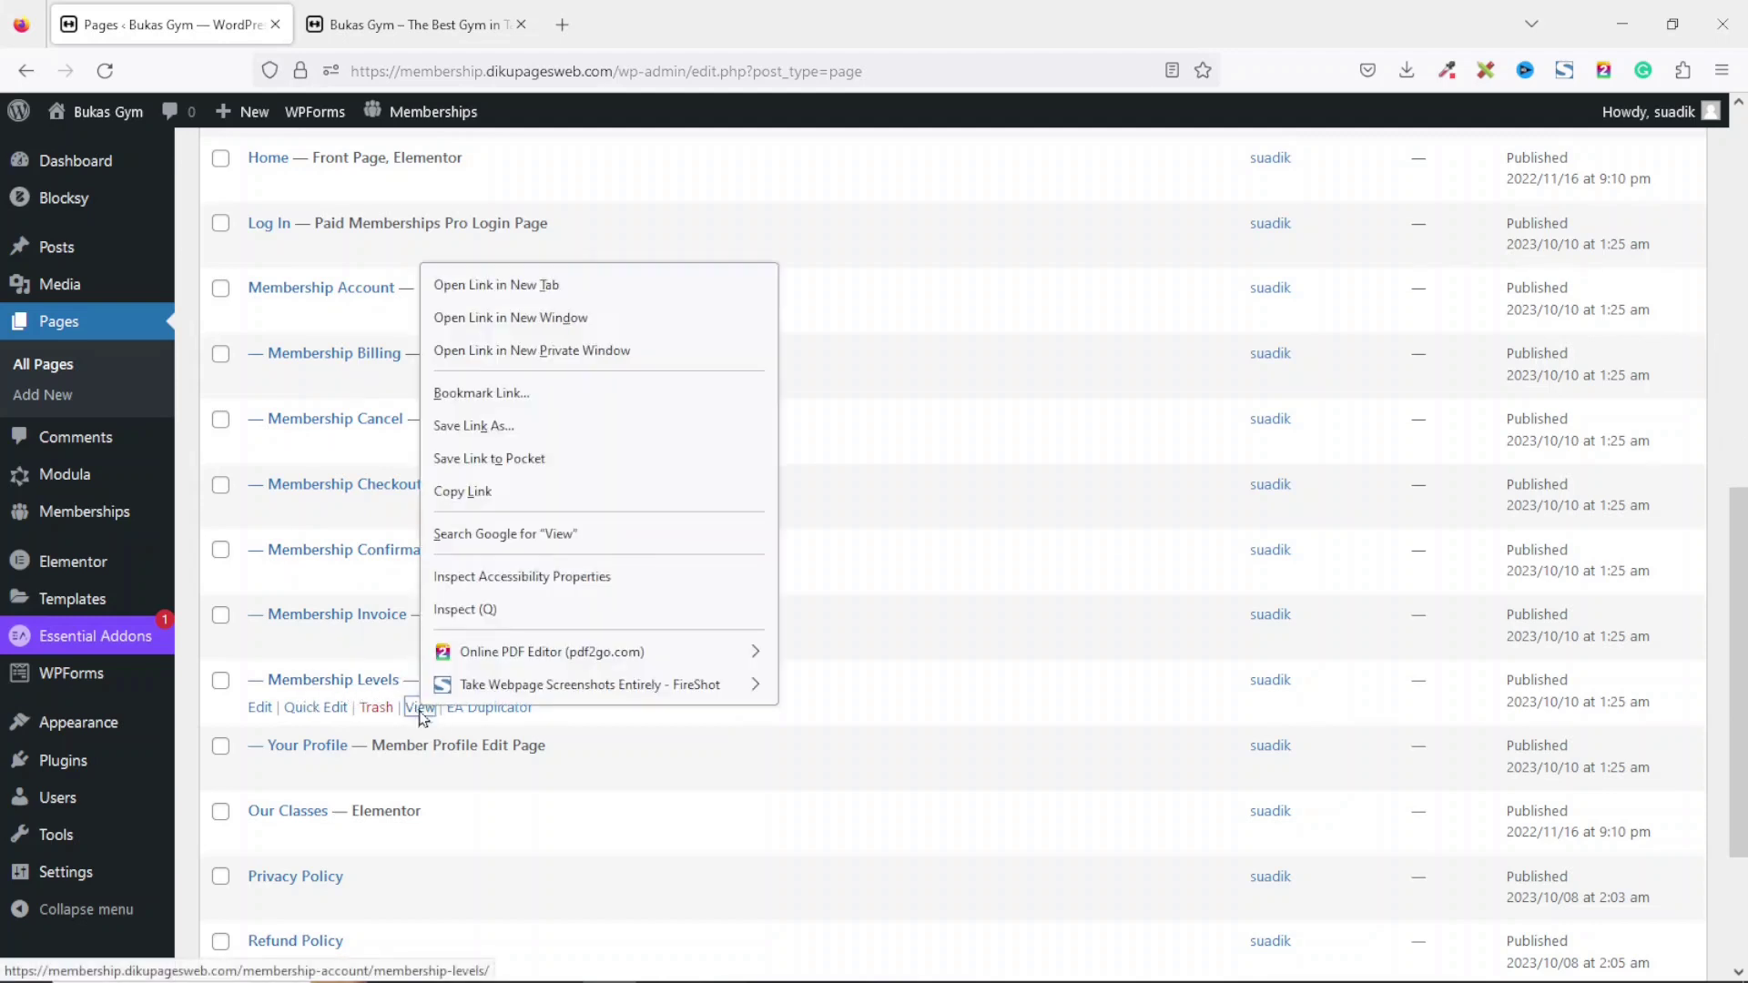
left_click(496, 285)
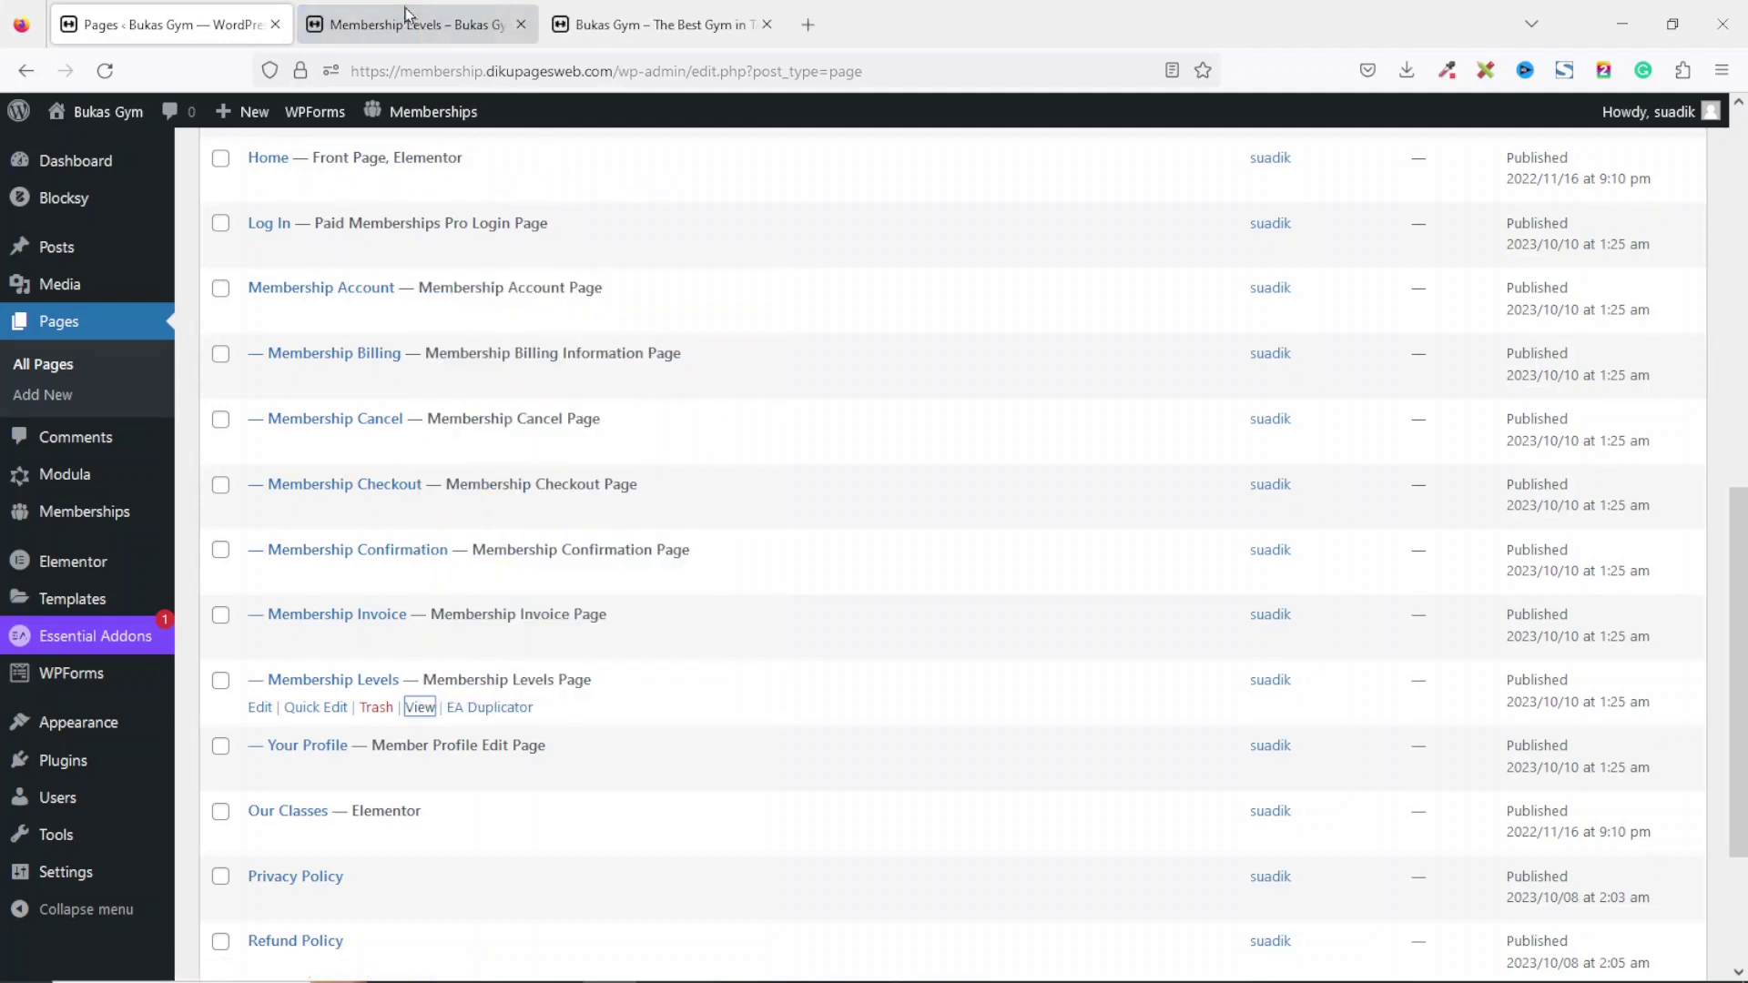
left_click(408, 18)
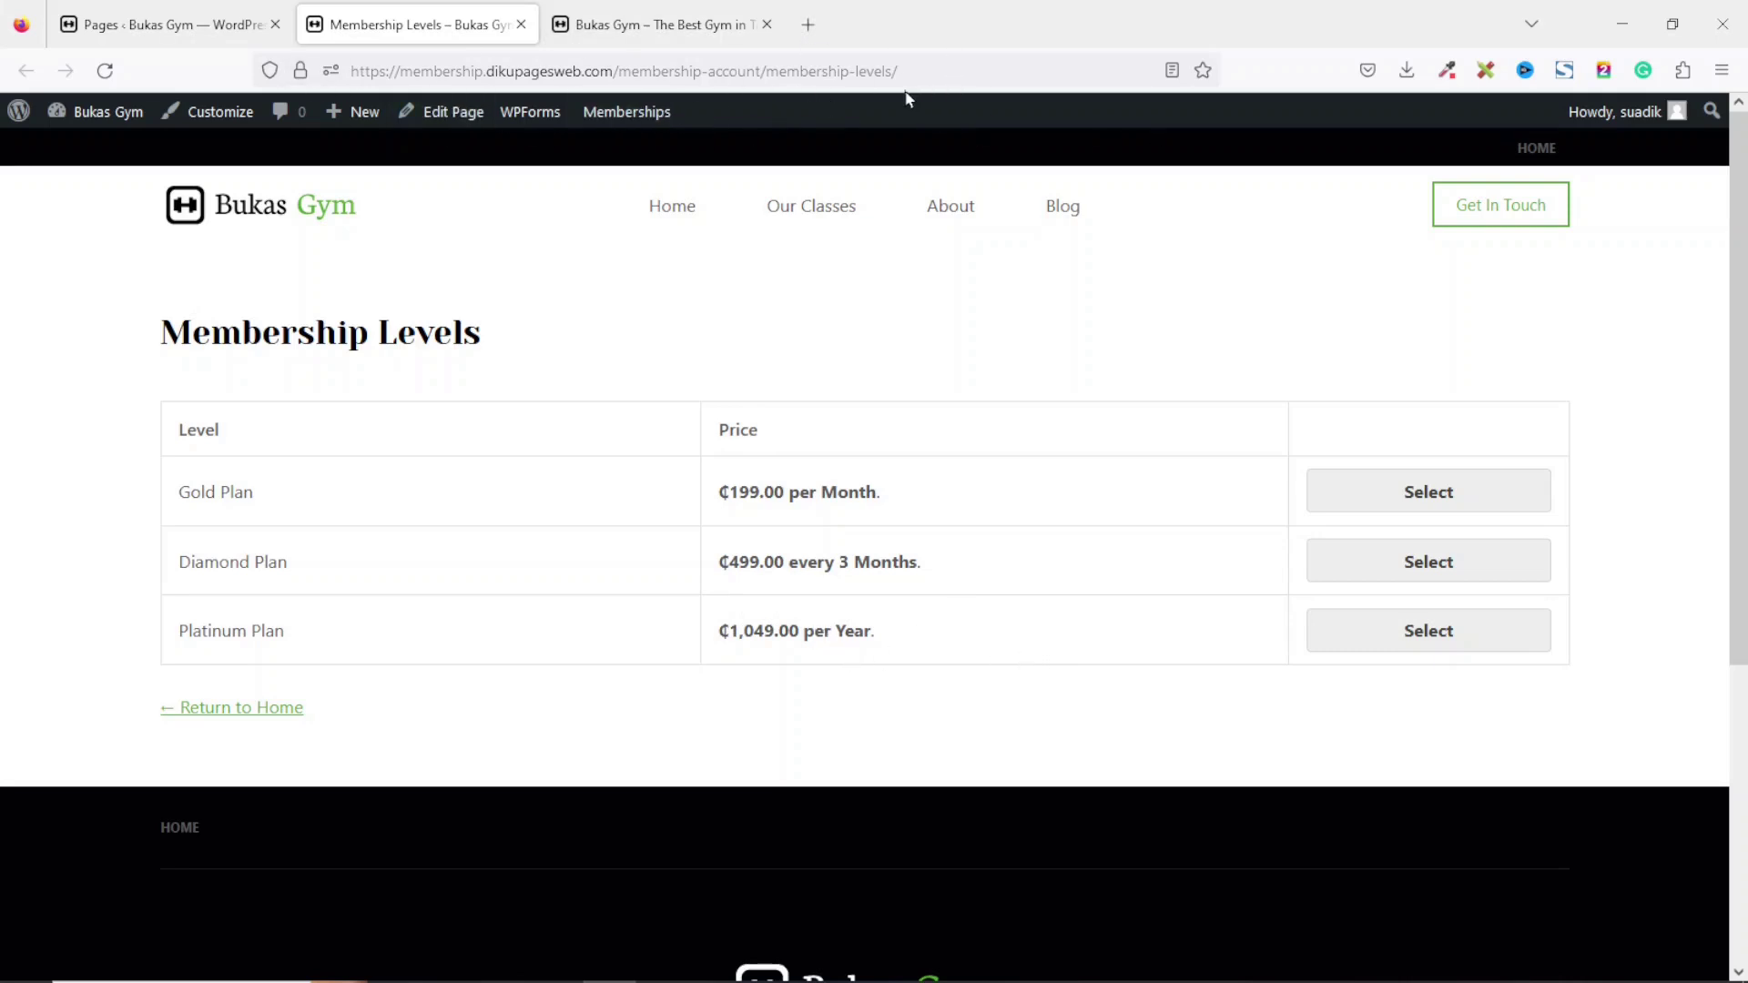
Step: Return to the WordPress admin, open the site's menu editor and load Main Menu (Header Menu 1, Mobile Menu) for editing
left_click(178, 31)
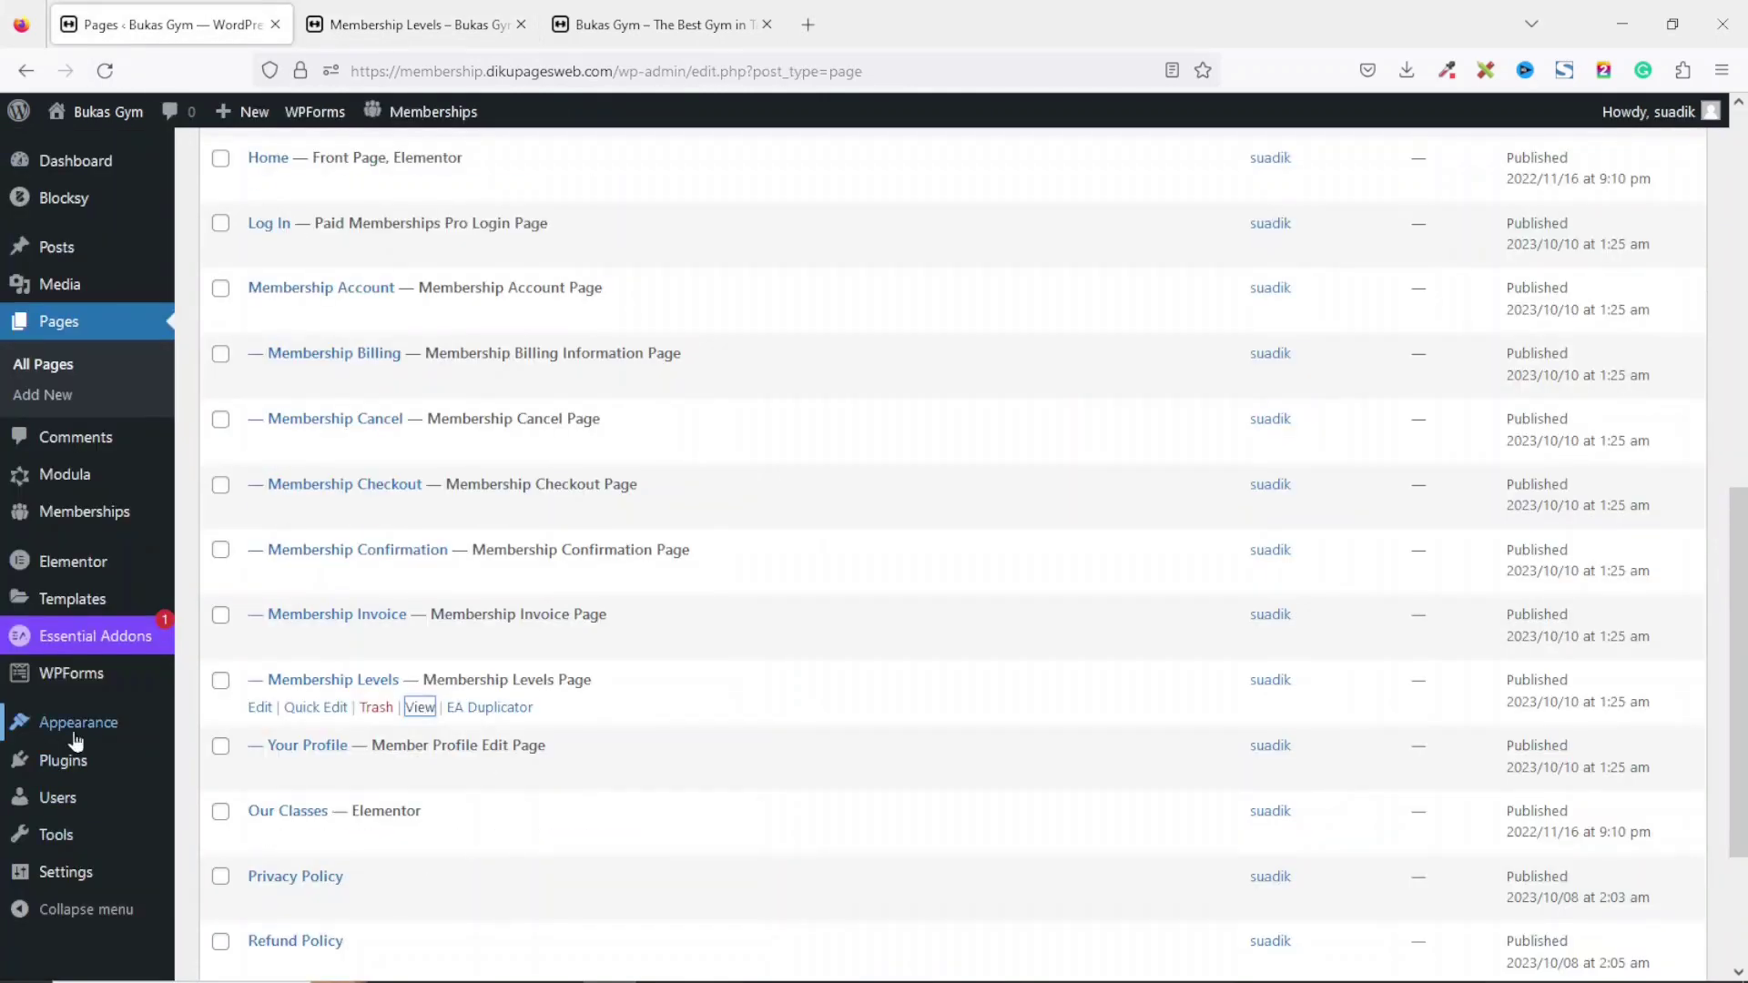
mouse_move(100, 729)
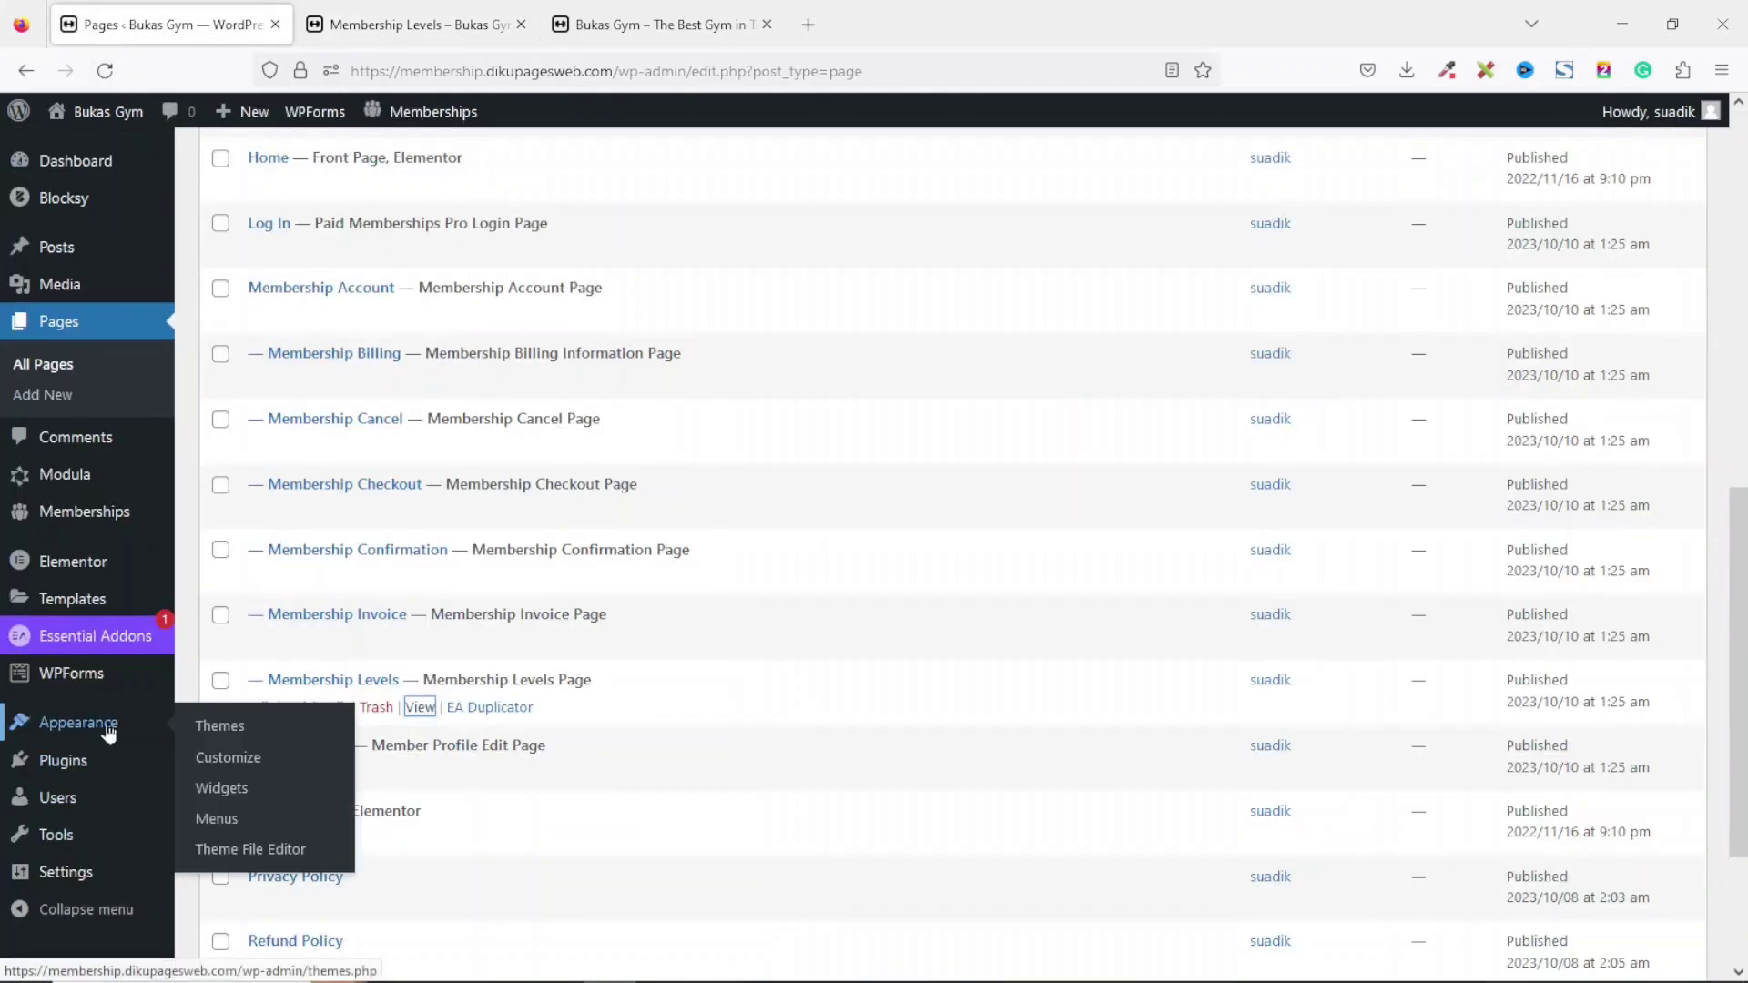
left_click(229, 822)
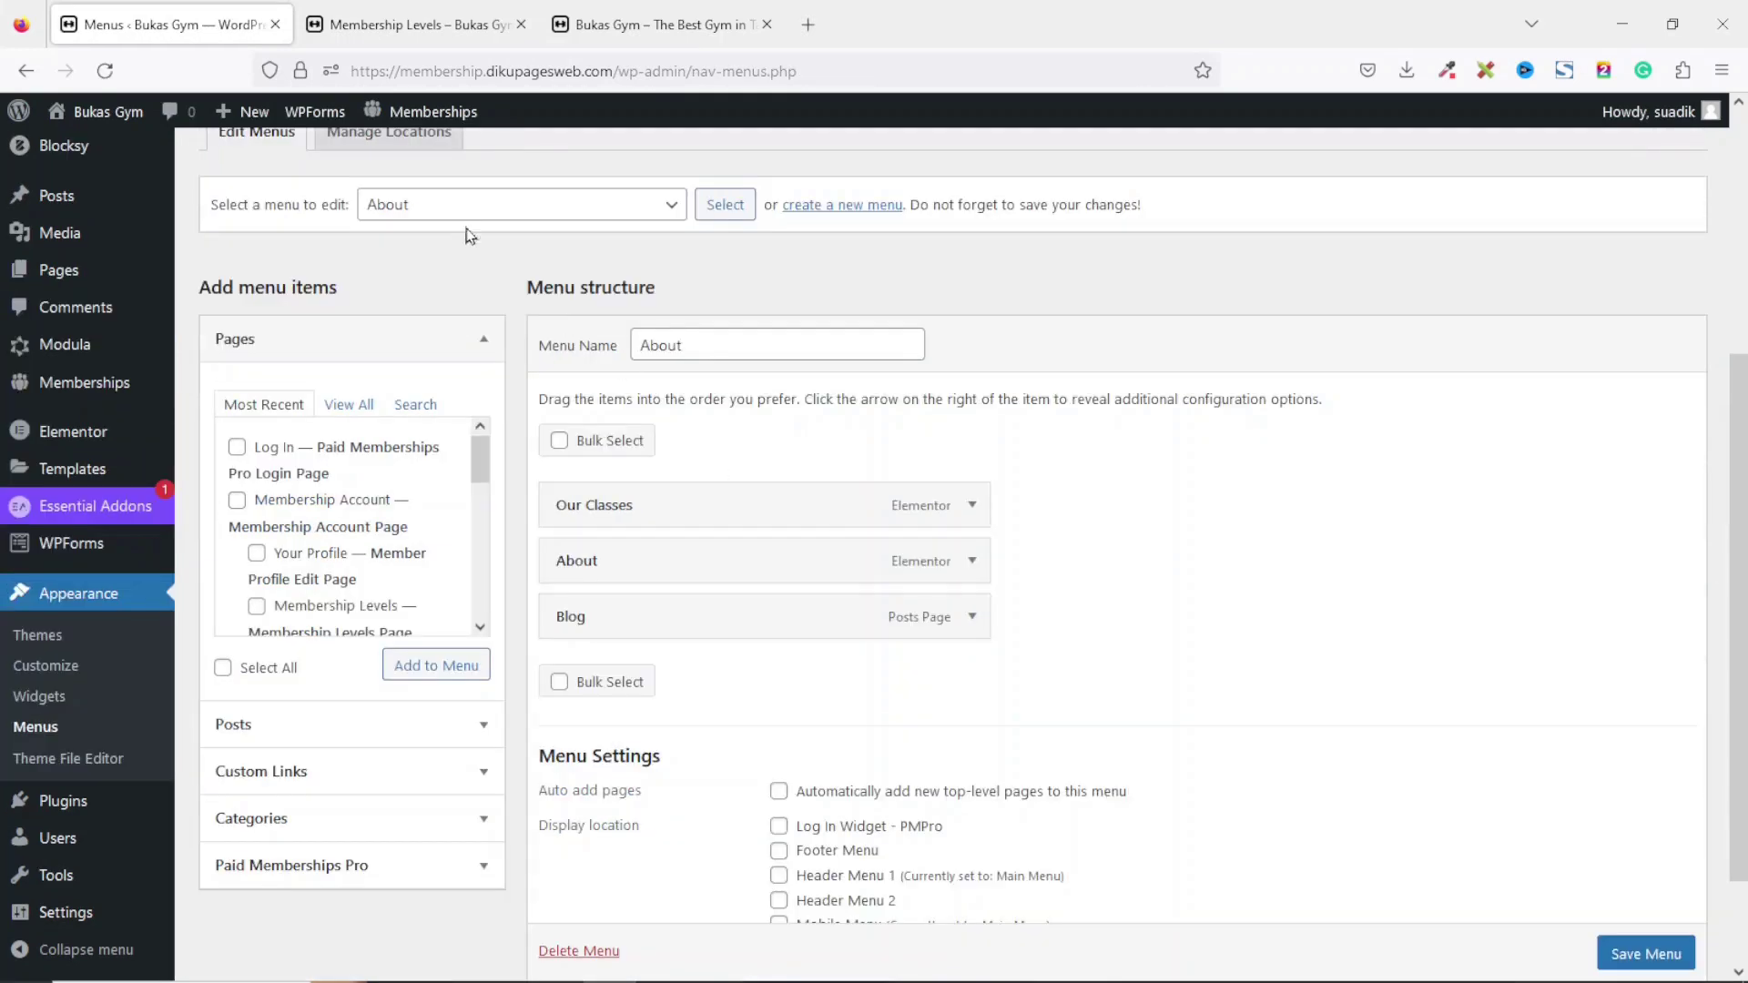
left_click(471, 209)
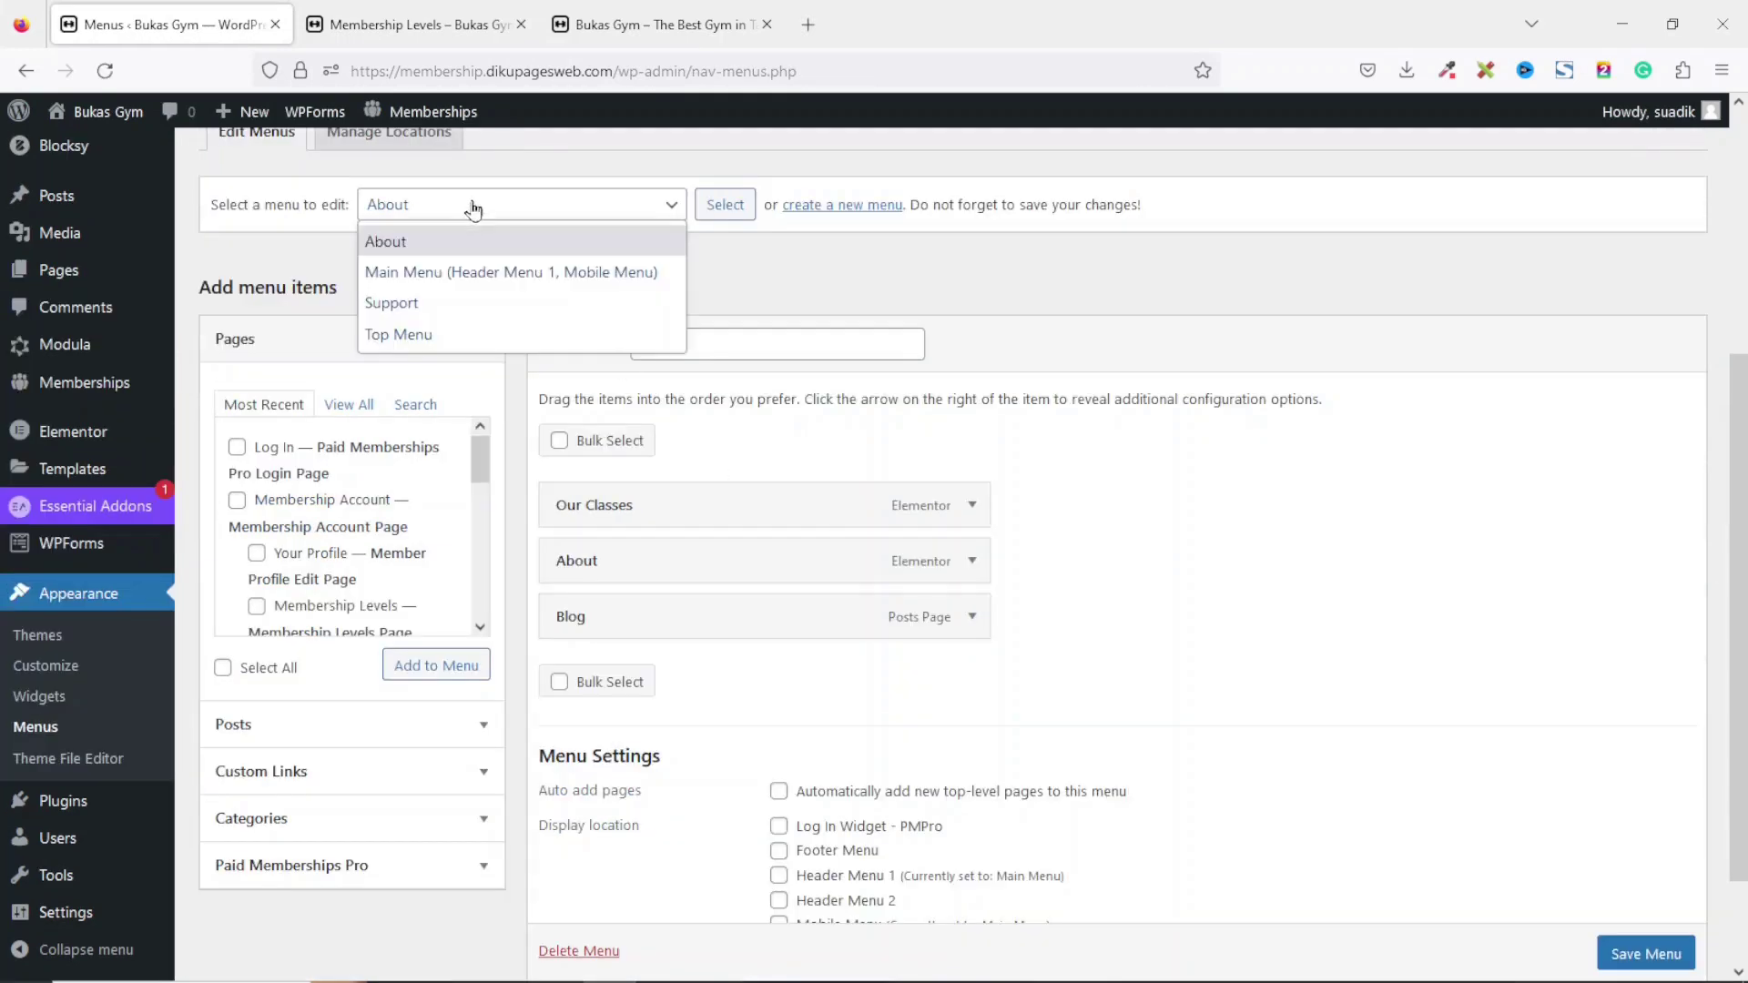
left_click(474, 272)
left_click(726, 204)
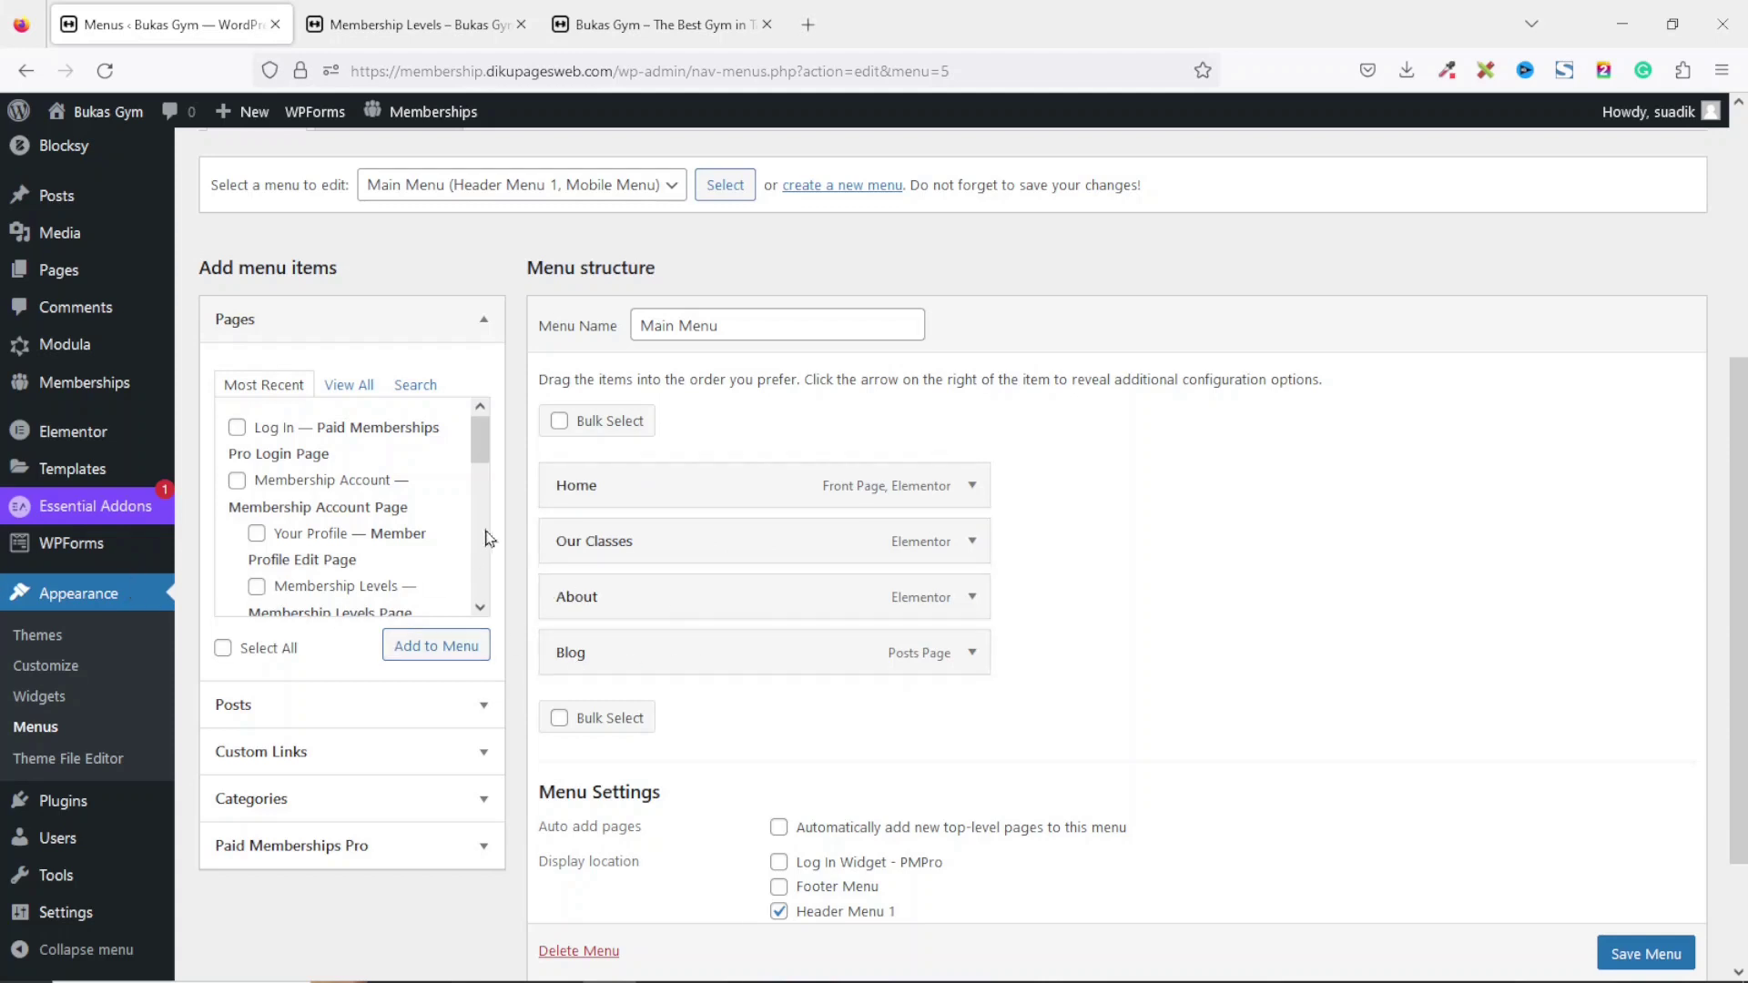
Step: Add the Membership Levels page to Main Menu
left_click(481, 607)
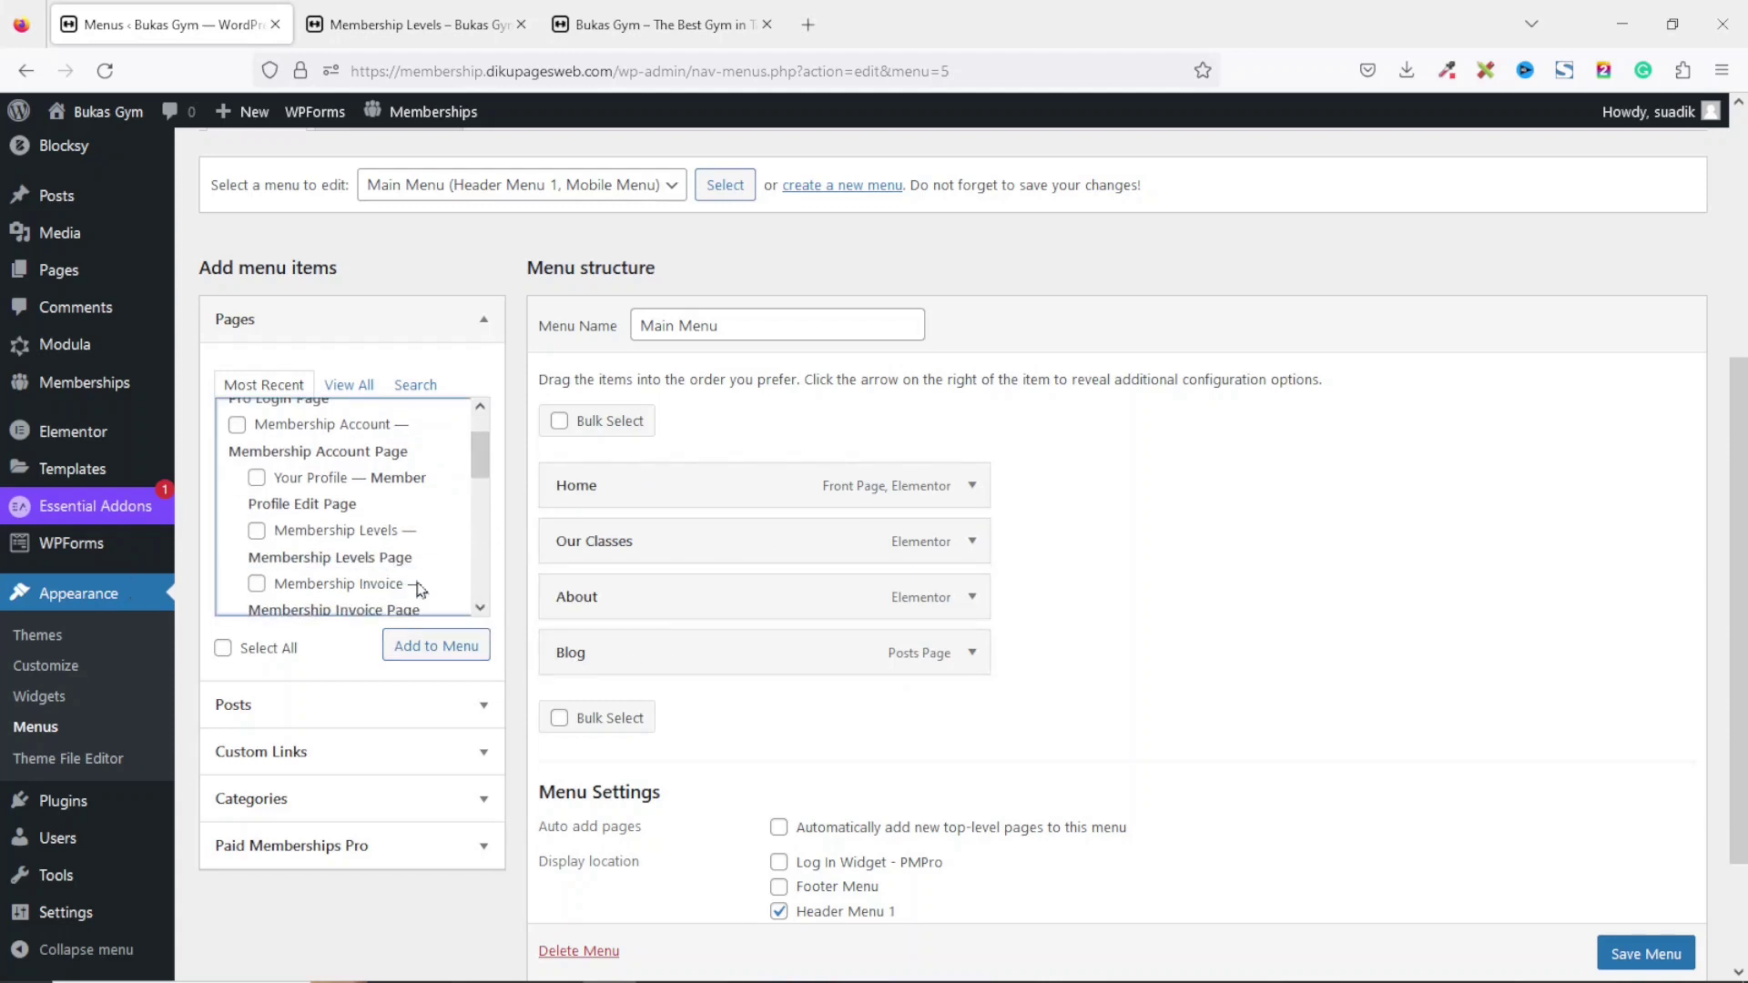
left_click(264, 533)
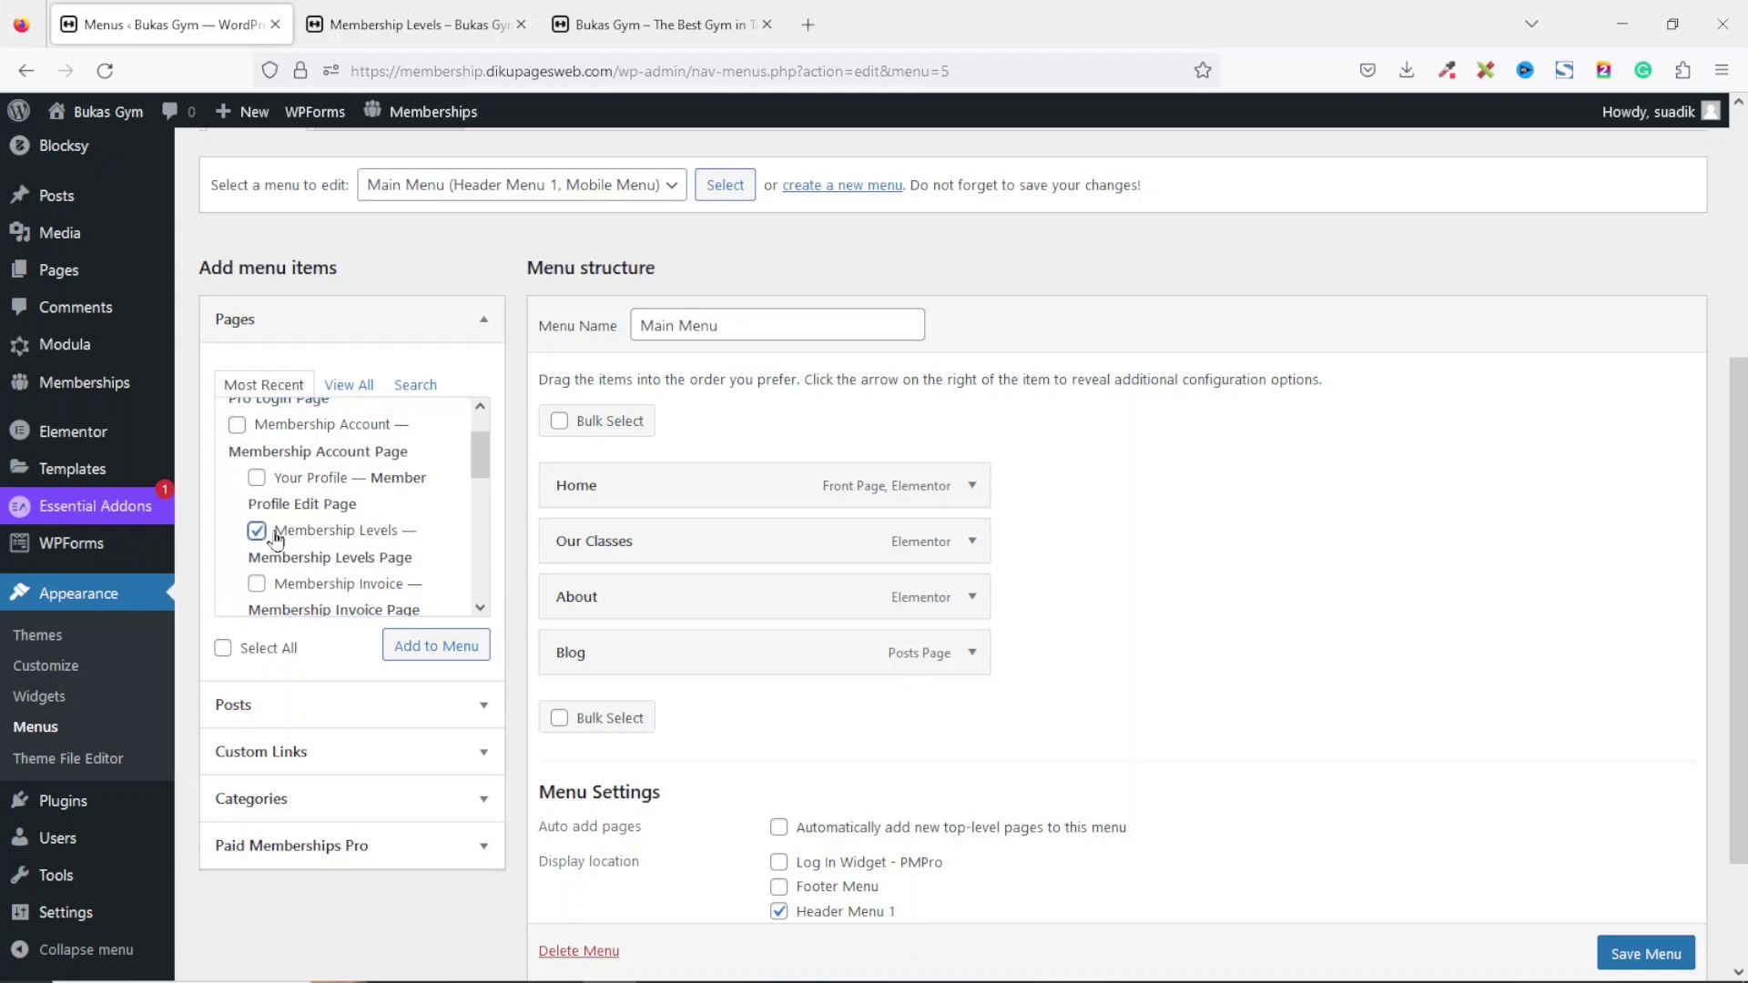
left_click(438, 648)
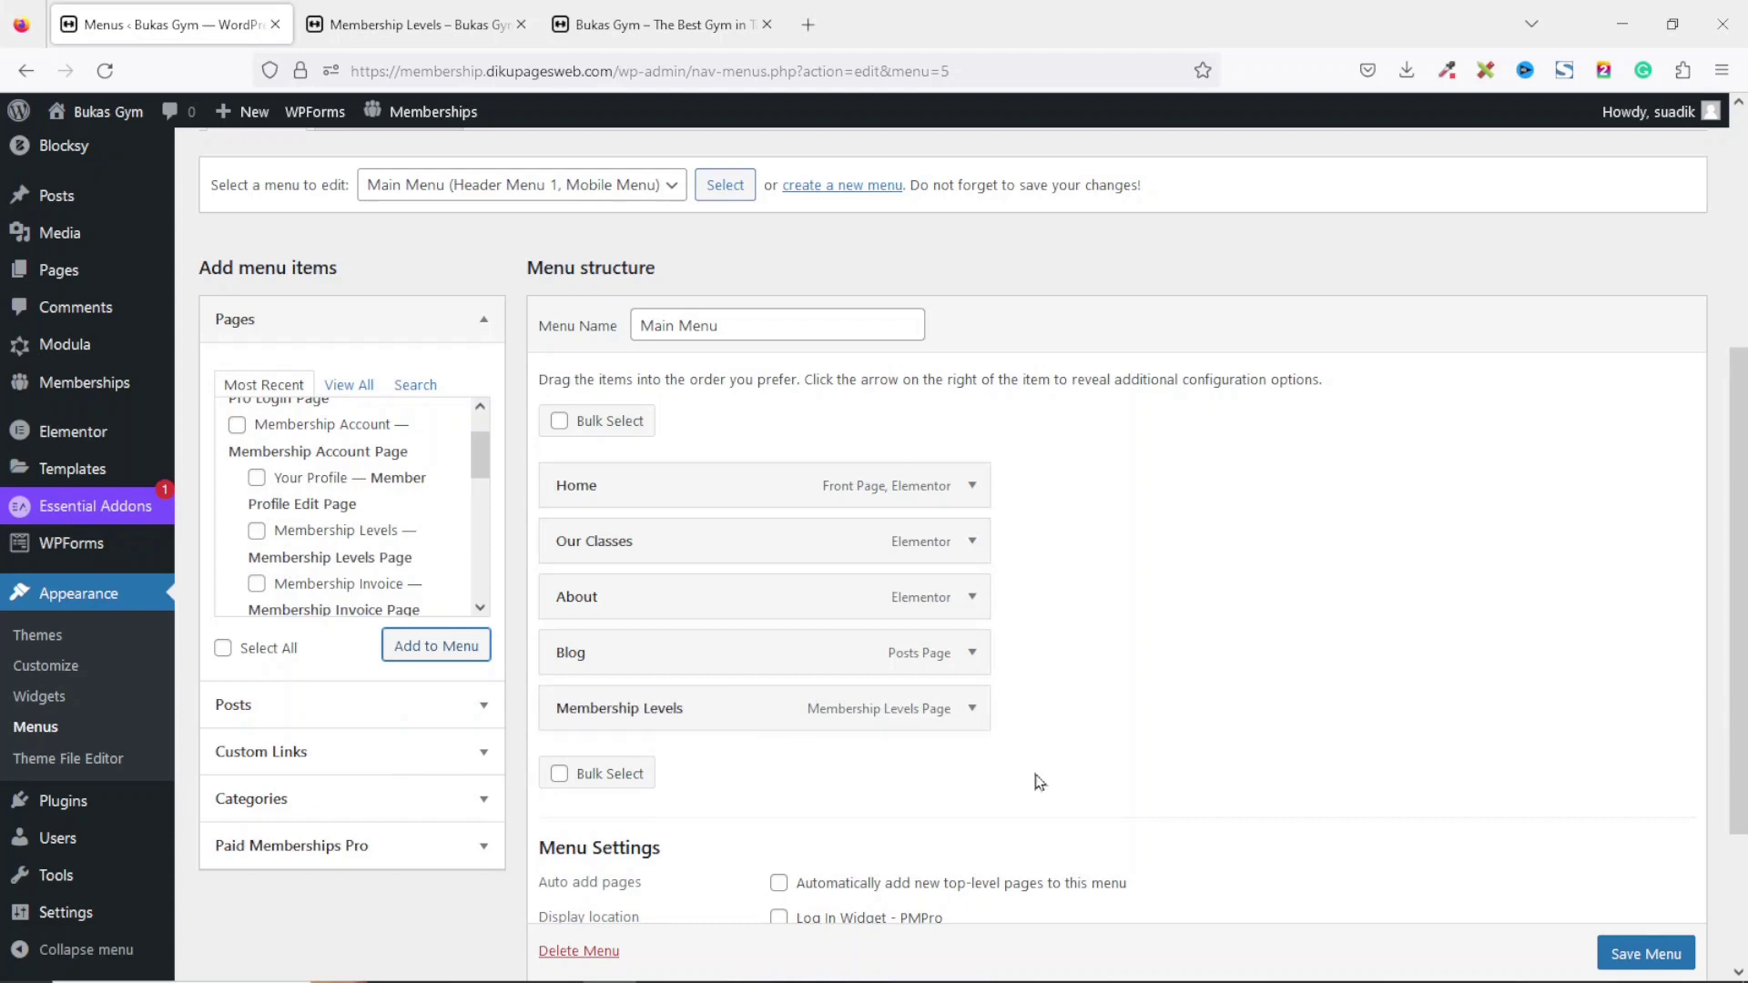
Step: Change the Membership Levels menu item's navigation label to "Our Plans" and collapse its settings
left_click(971, 708)
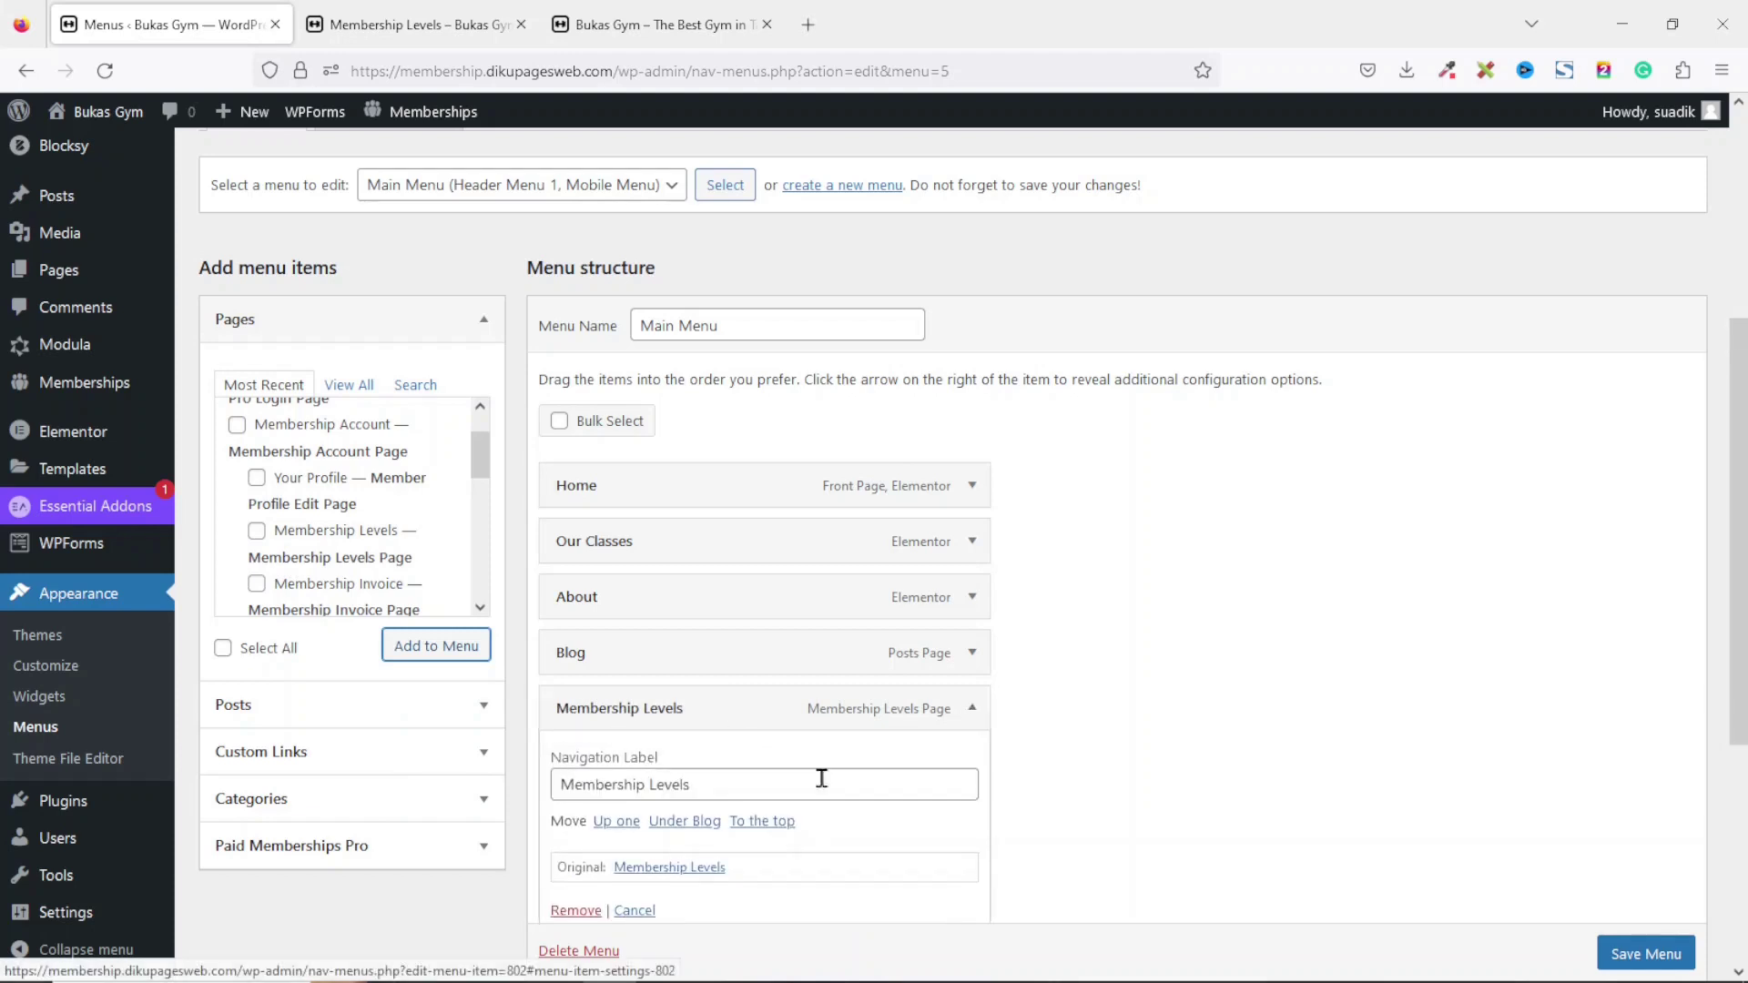
left_click(780, 784)
key("ctrl+shift+Left")
key("ctrl+shift+Left")
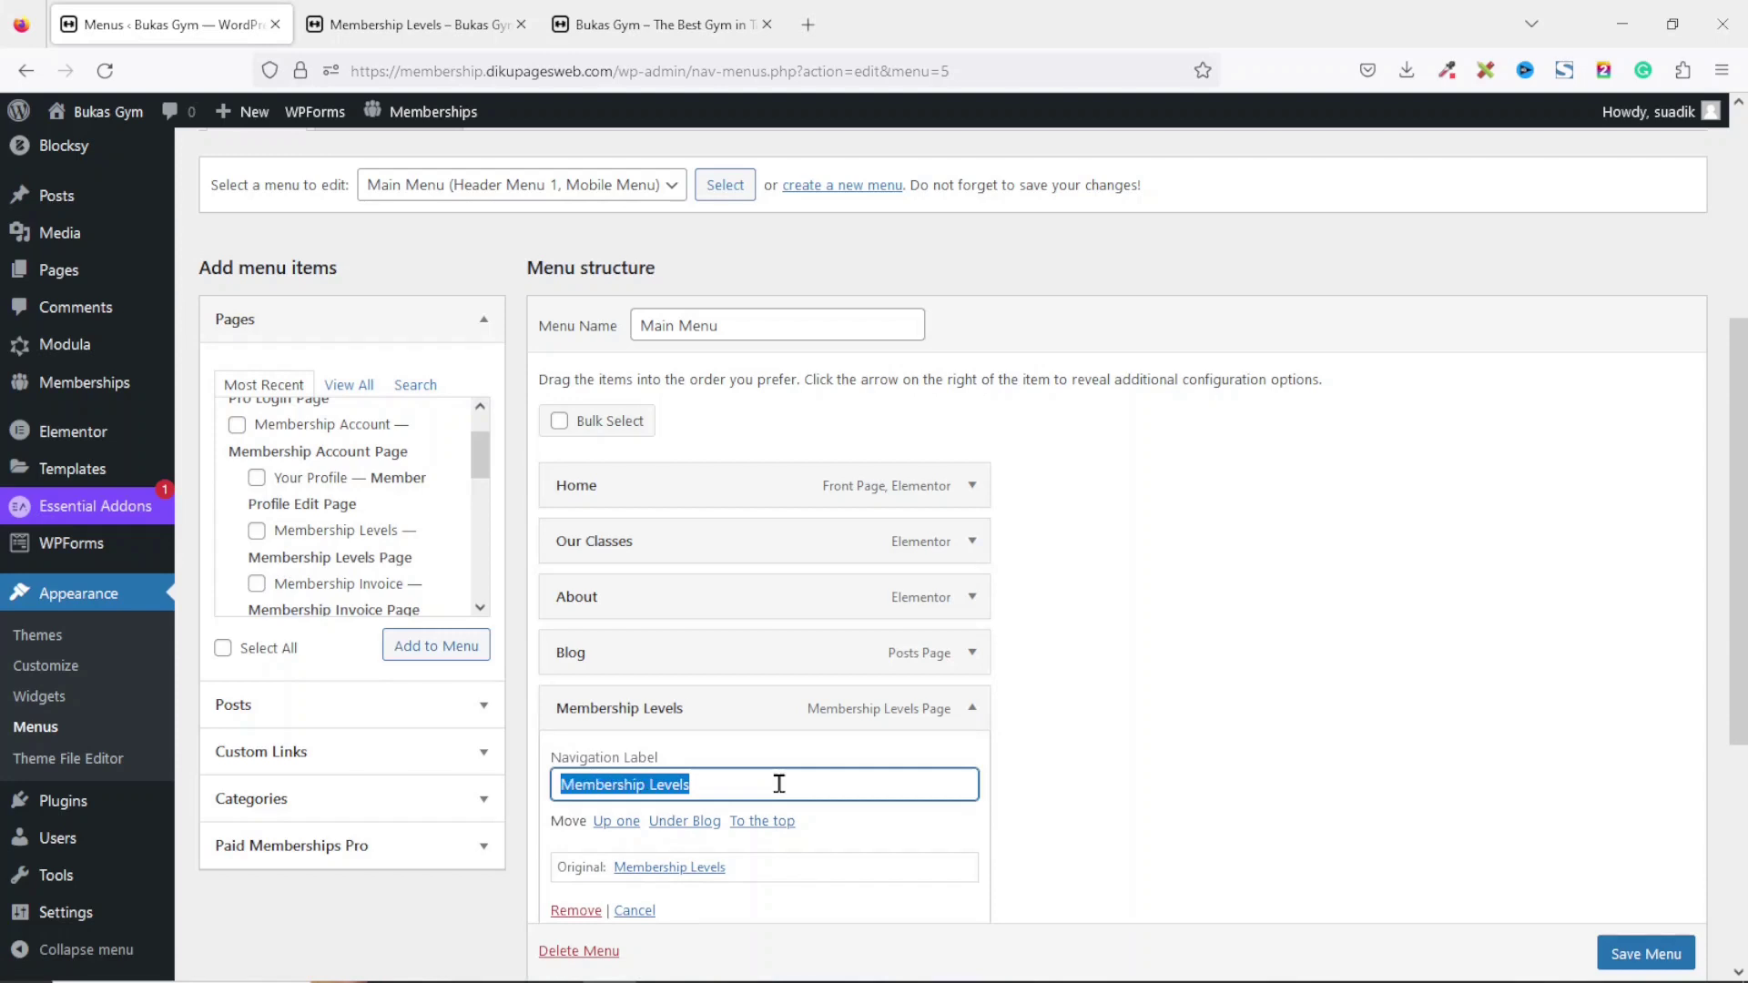
type("Our Plans")
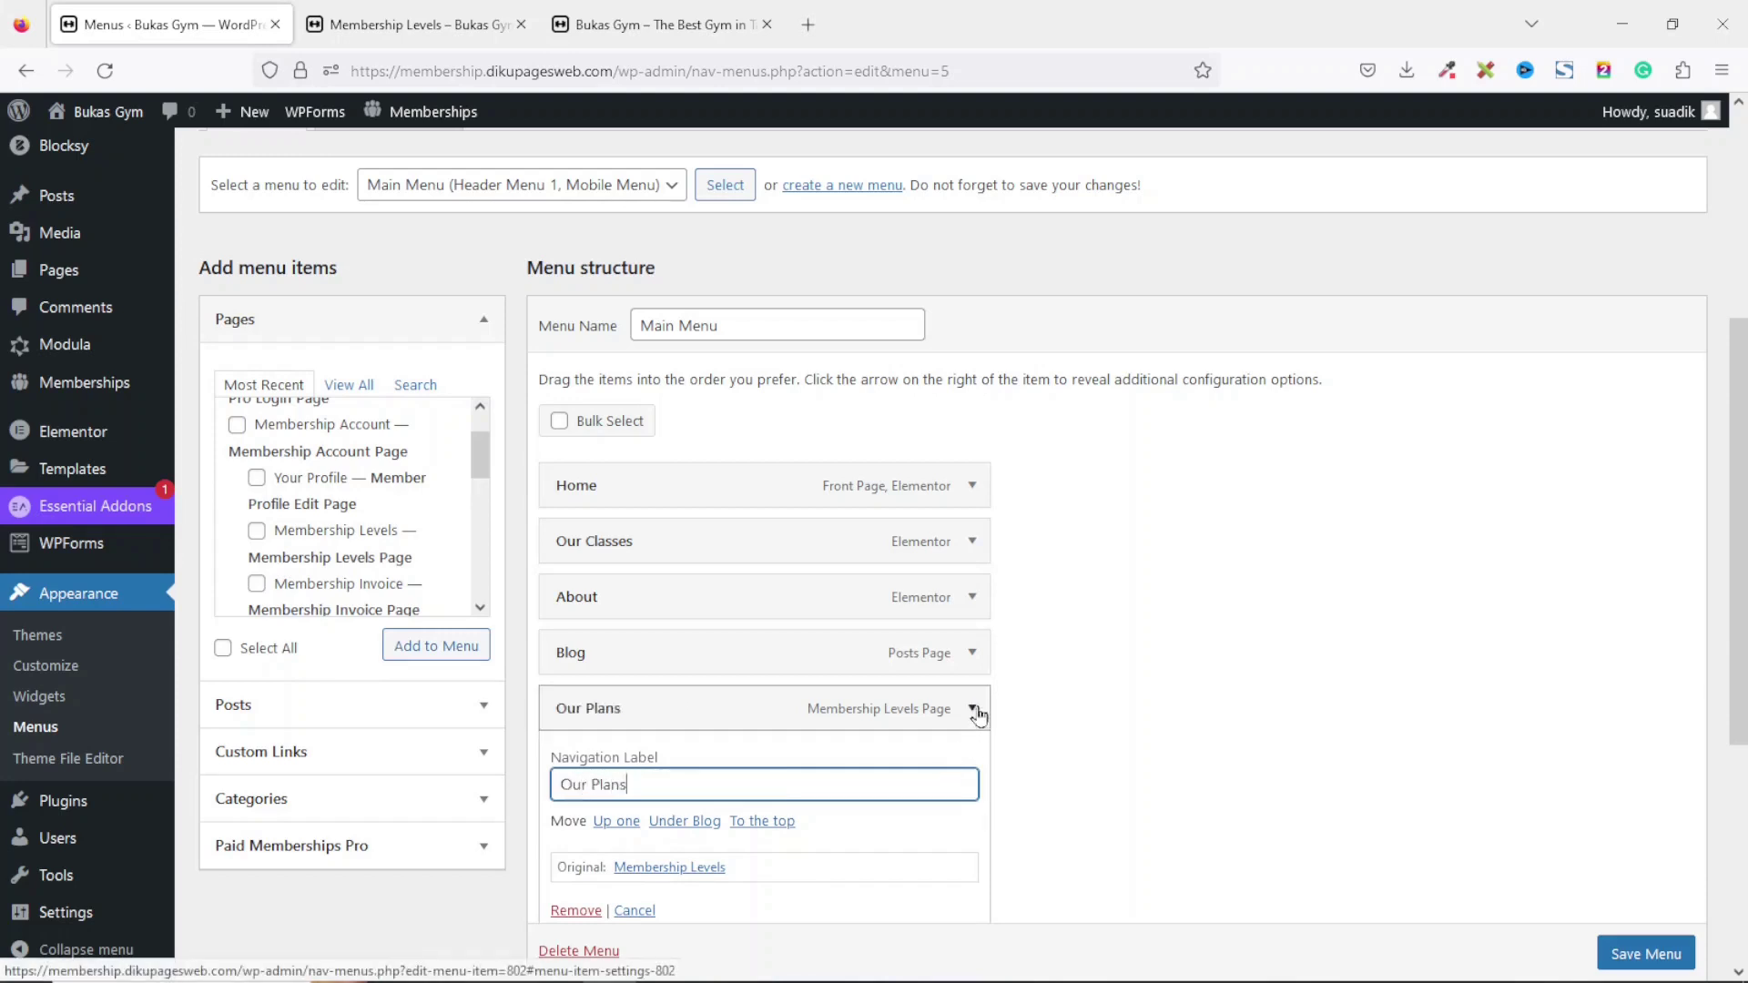
left_click(973, 709)
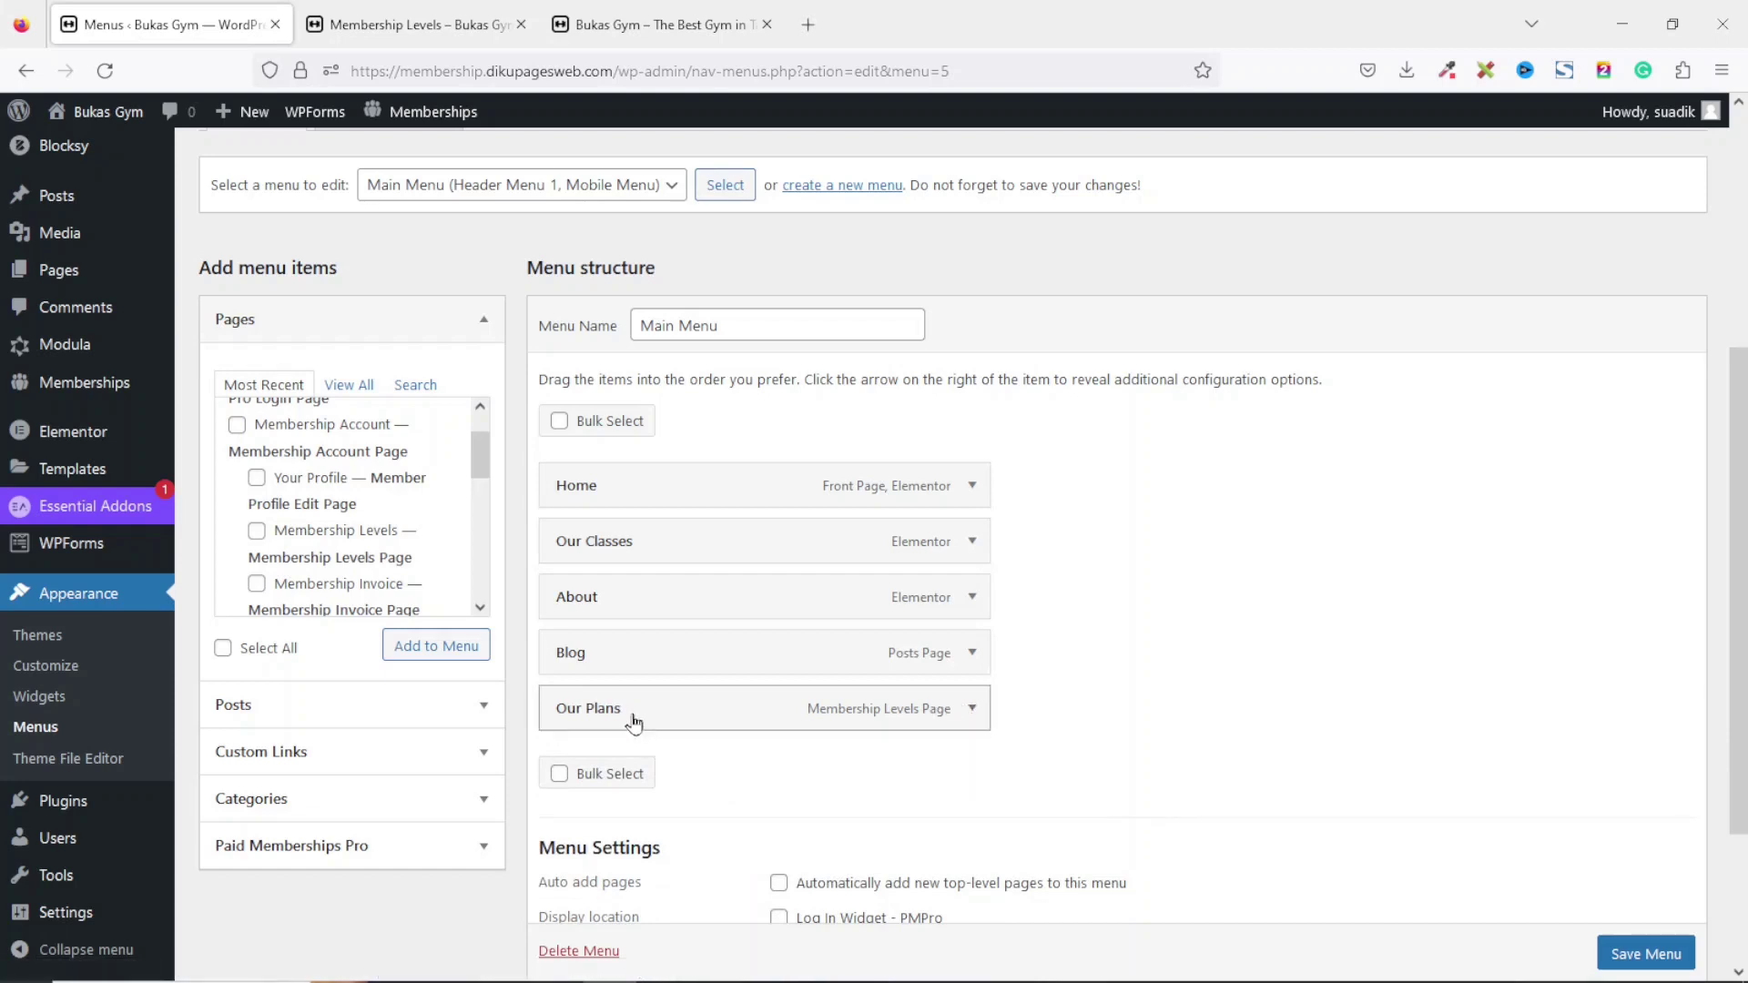
Step: Move the Our Plans menu item between Our Classes and About, and save Main Menu
left_click_drag(635, 722, 603, 616)
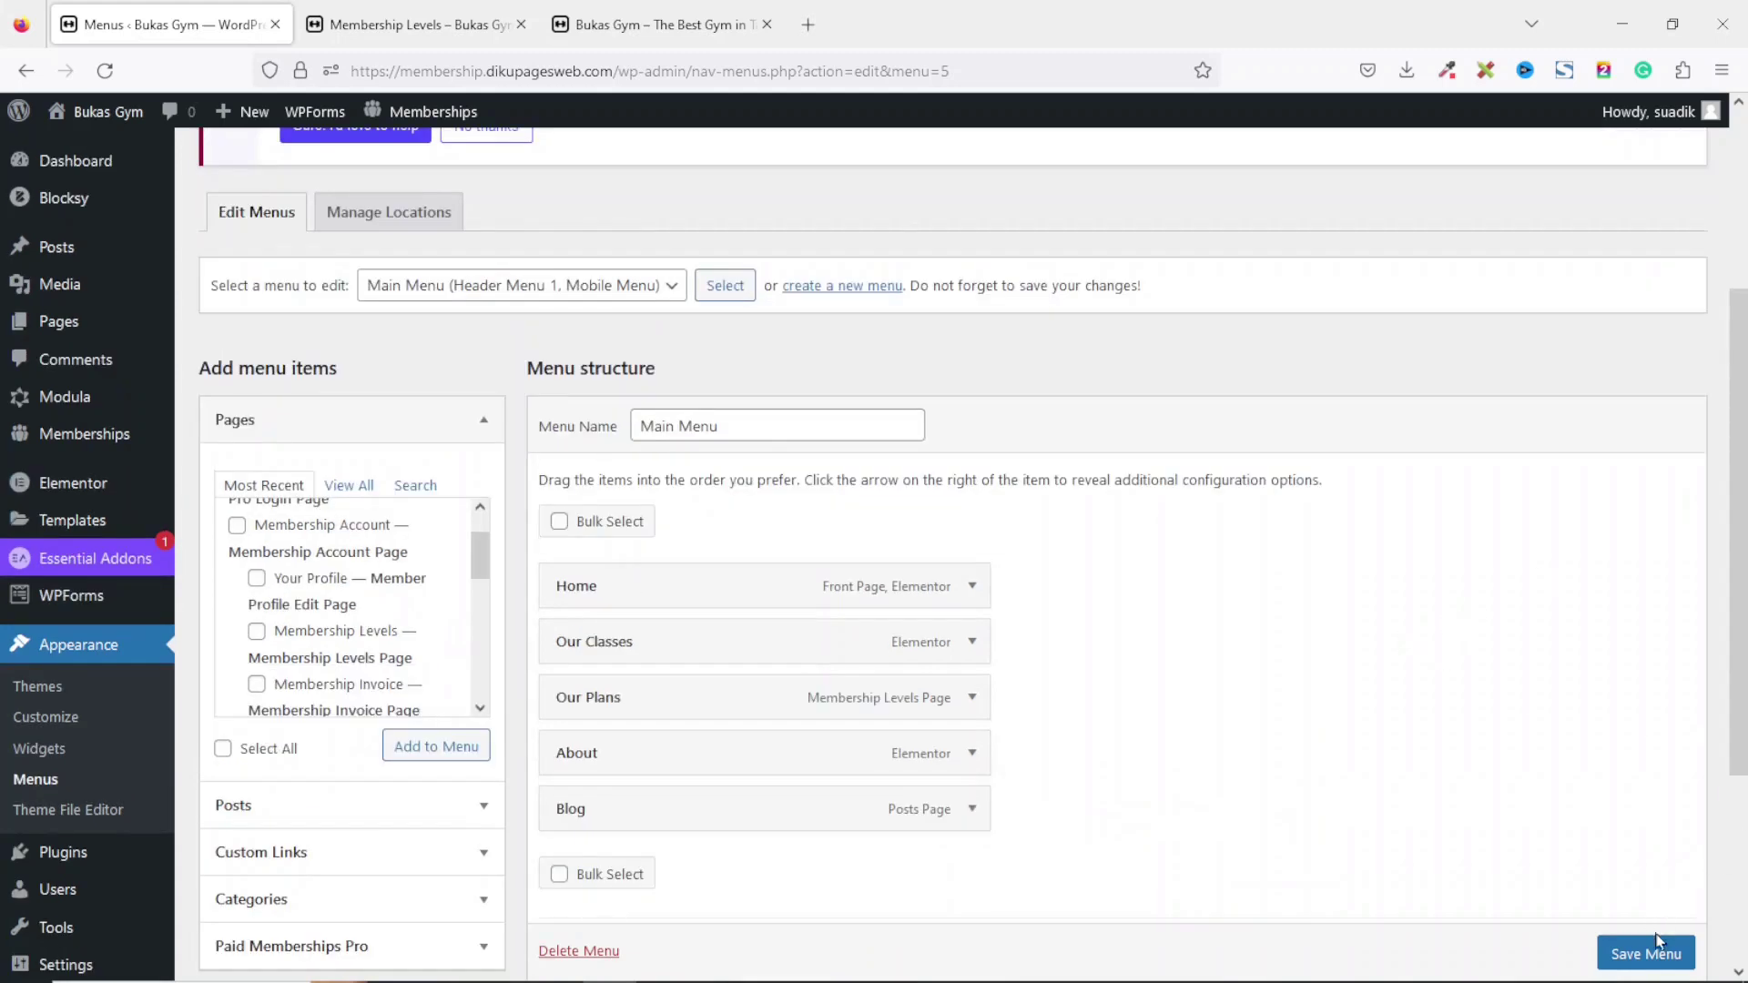
scroll(1655, 952, "down", 1)
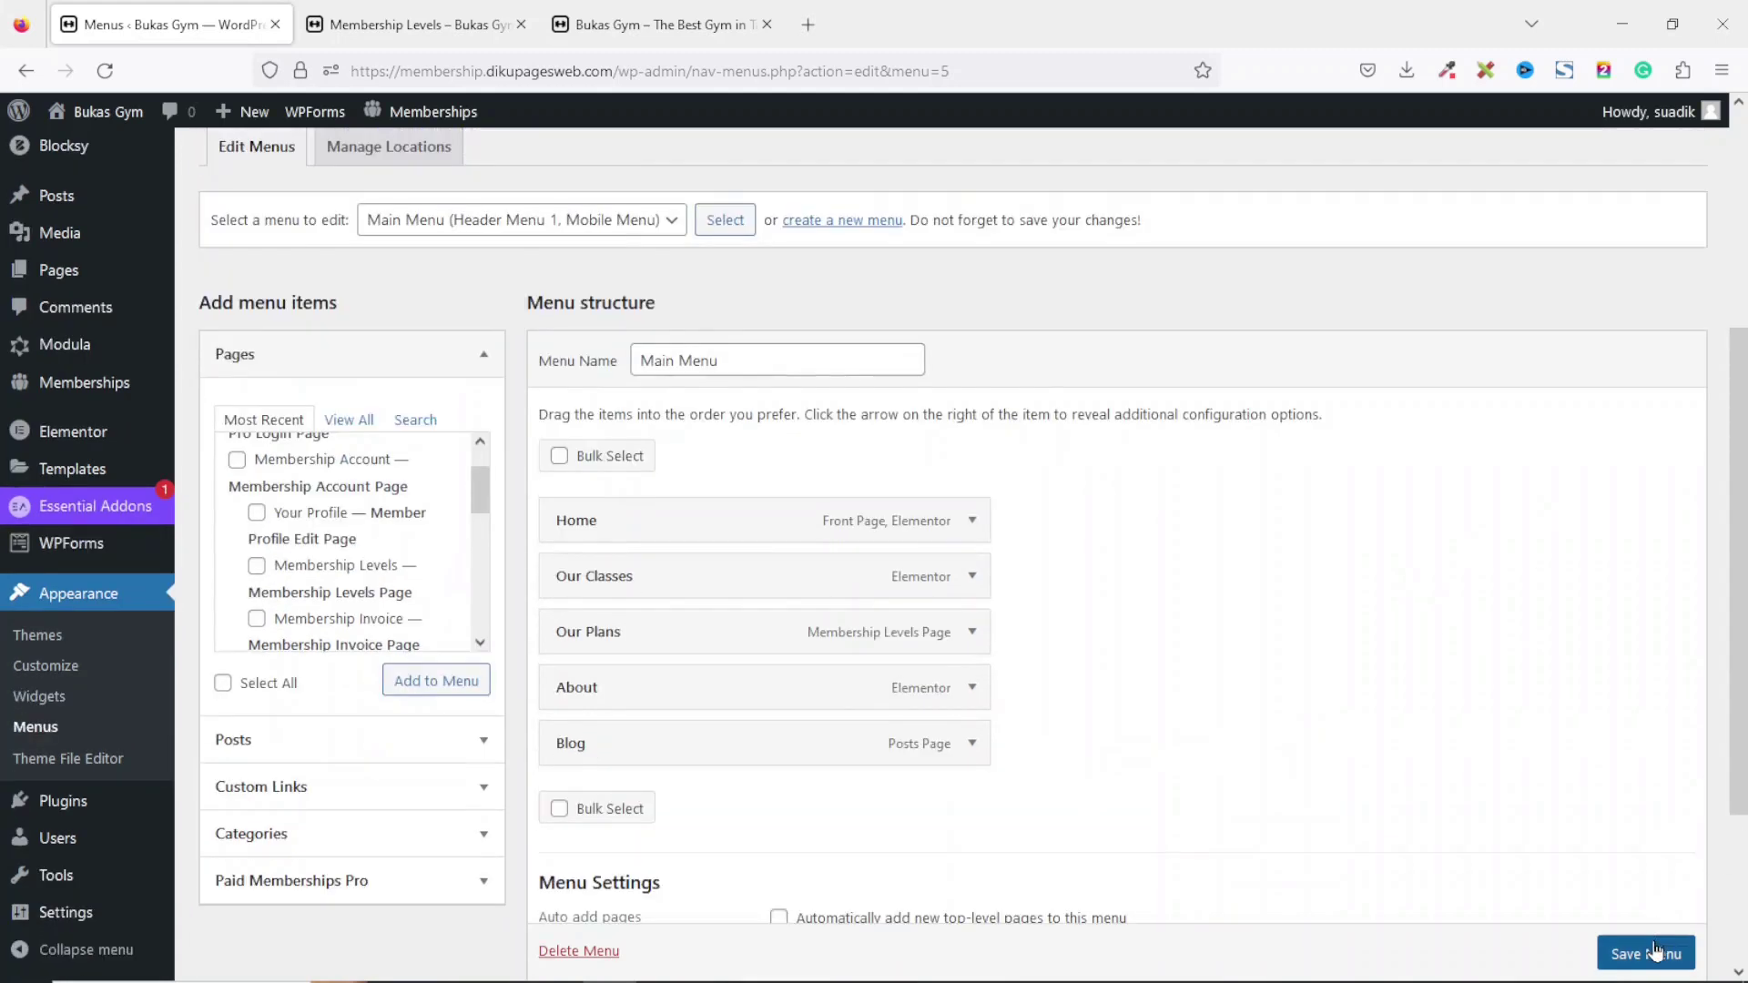
left_click(1655, 951)
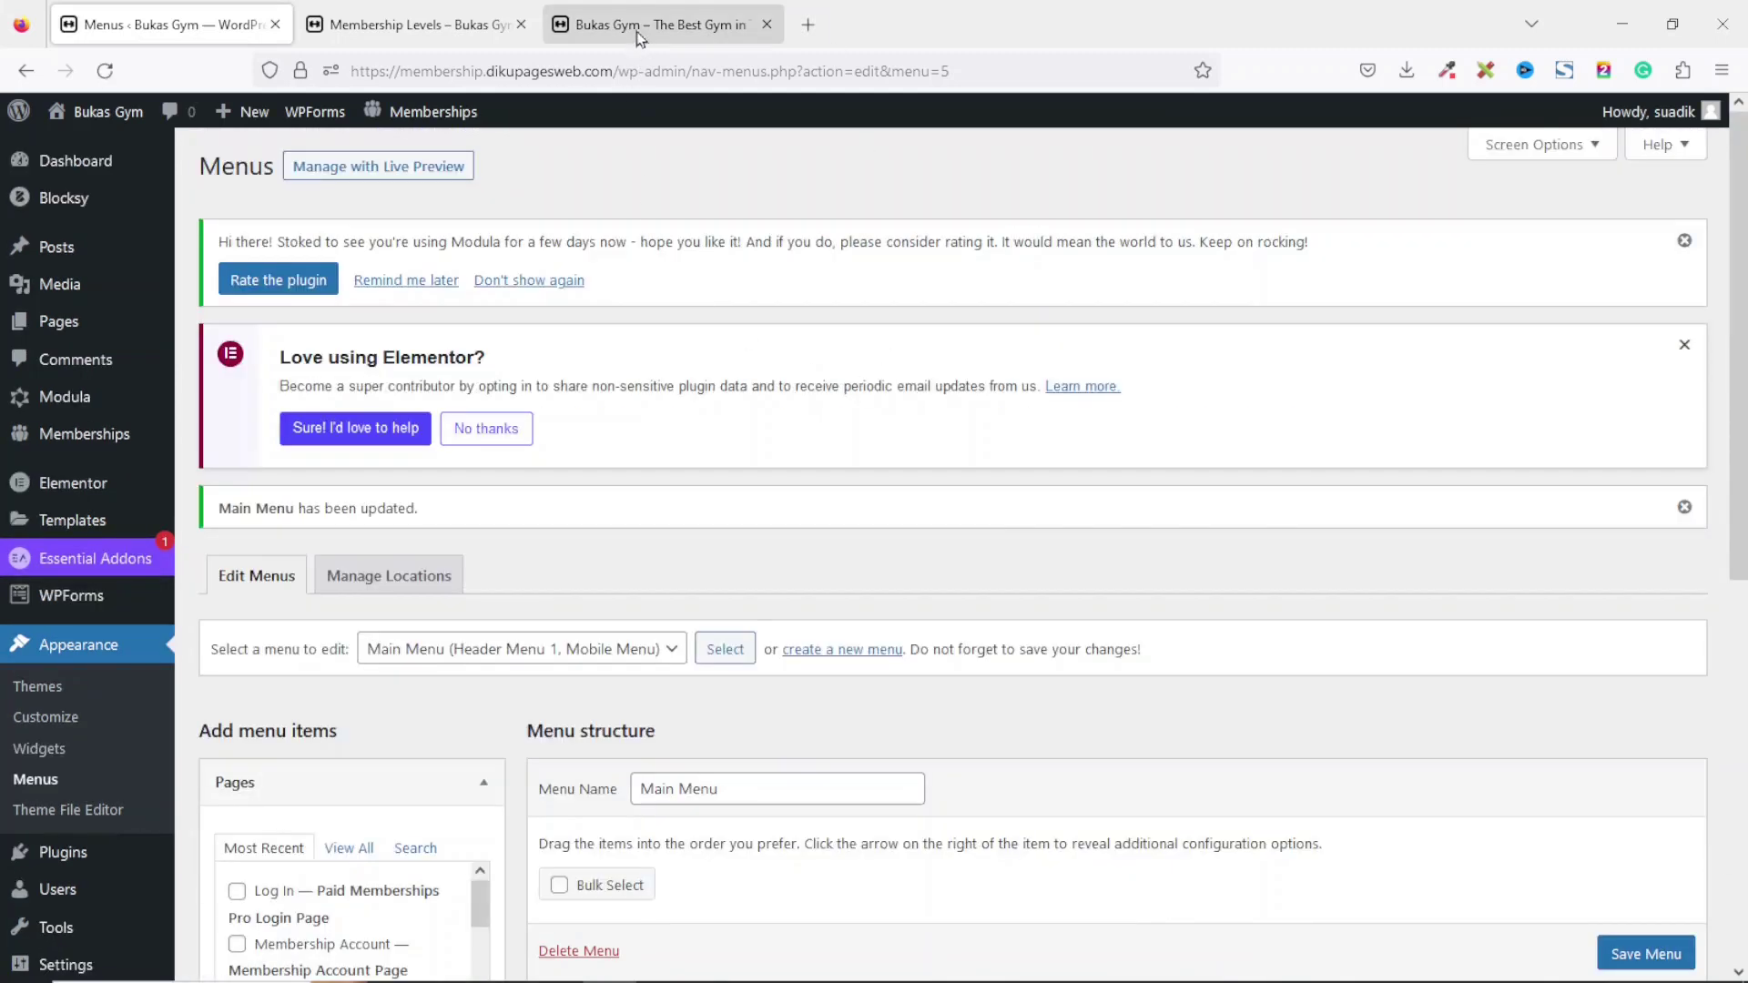
Step: Reload the Bukas Gym front page and follow the Our Plans header link to check it
left_click(641, 36)
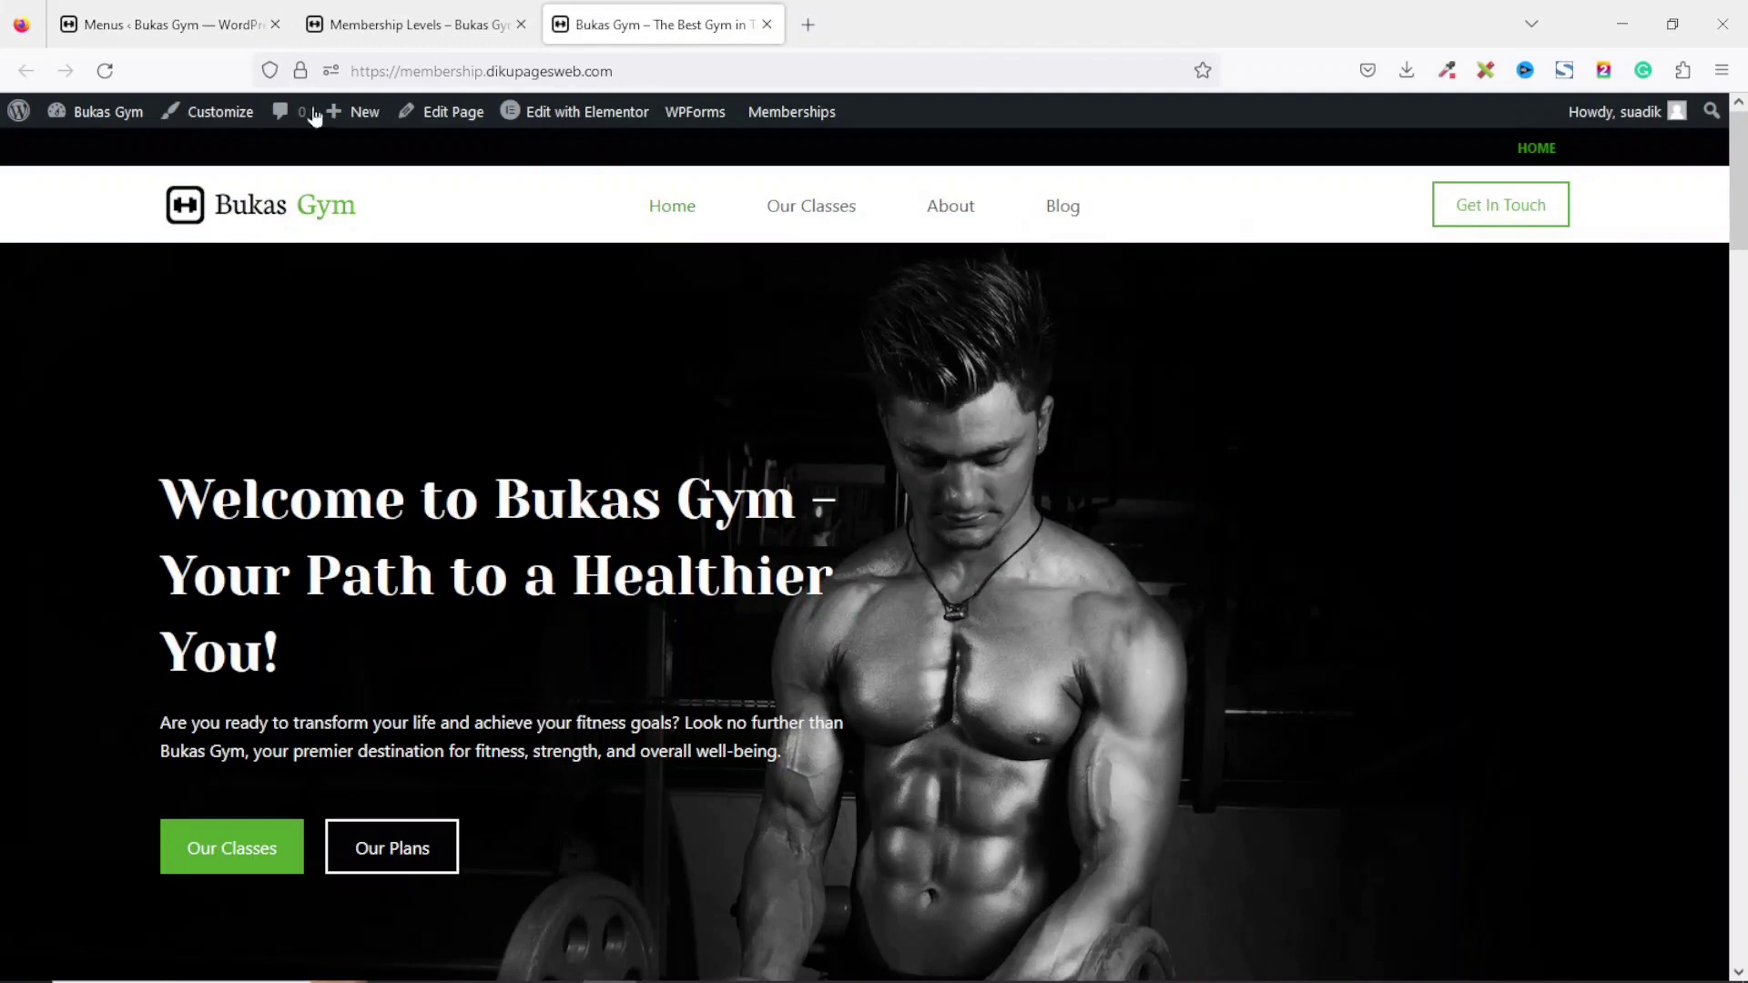
left_click(104, 70)
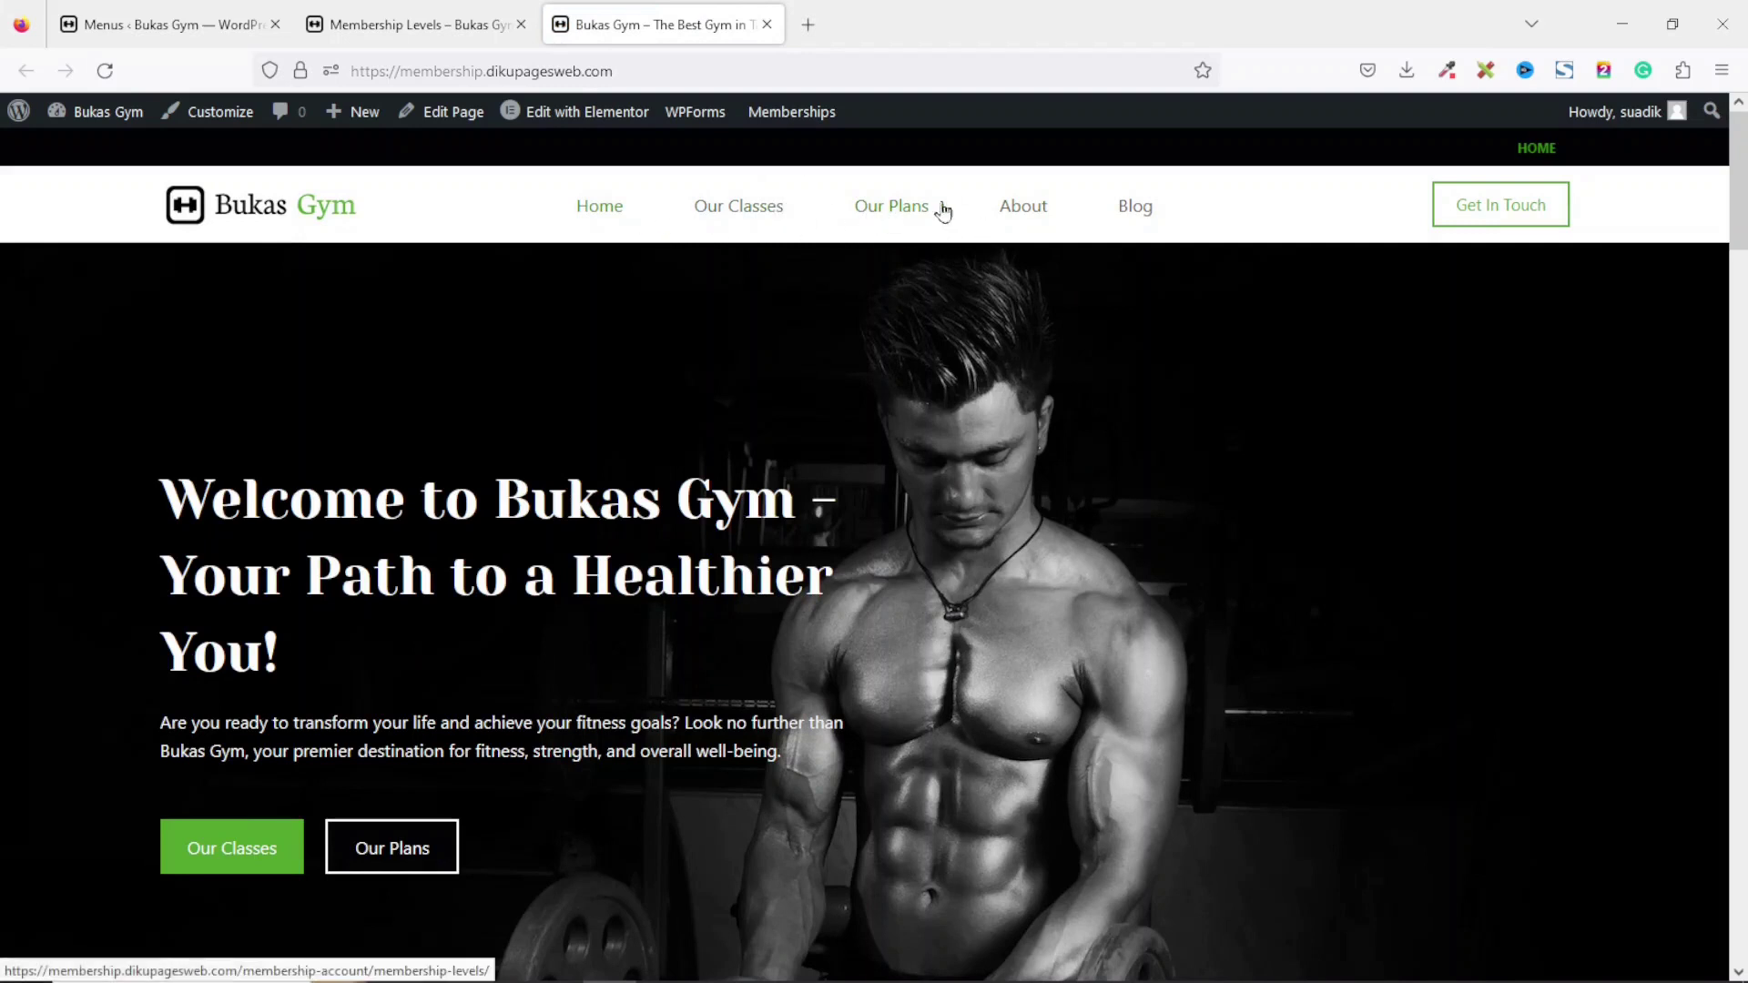
left_click(888, 210)
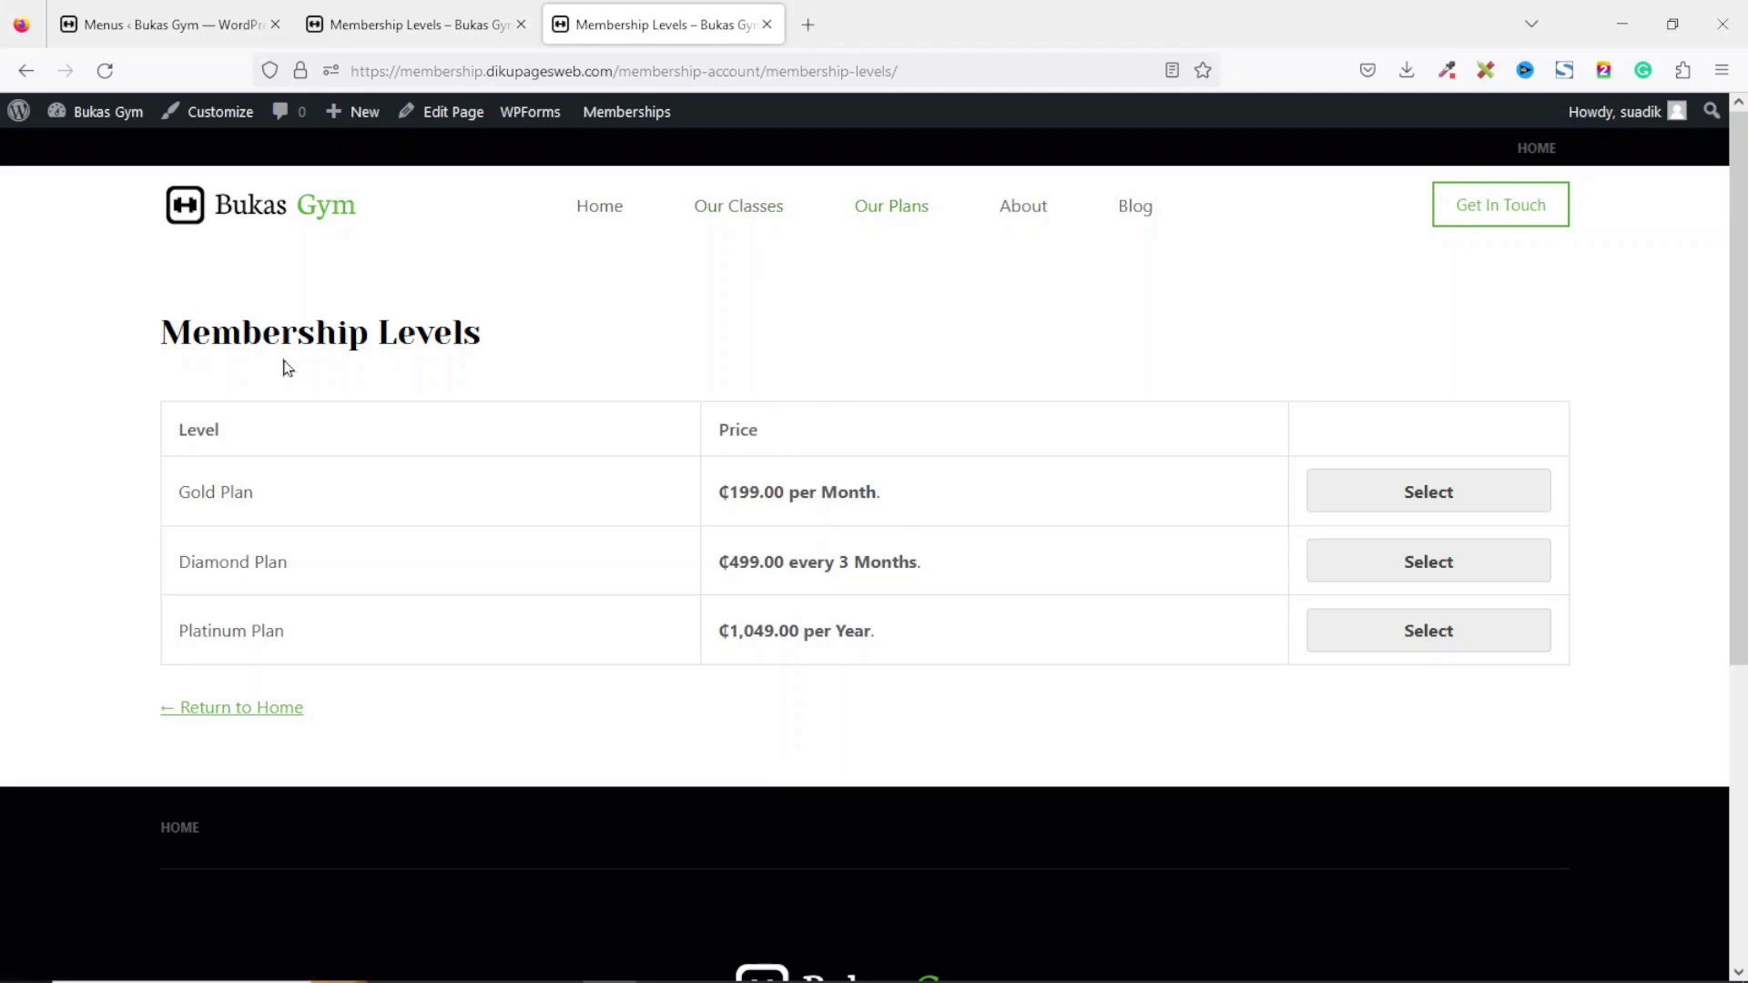
Step: Open the gym's front page in a new private window and go to its Our Plans page
right_click(266, 197)
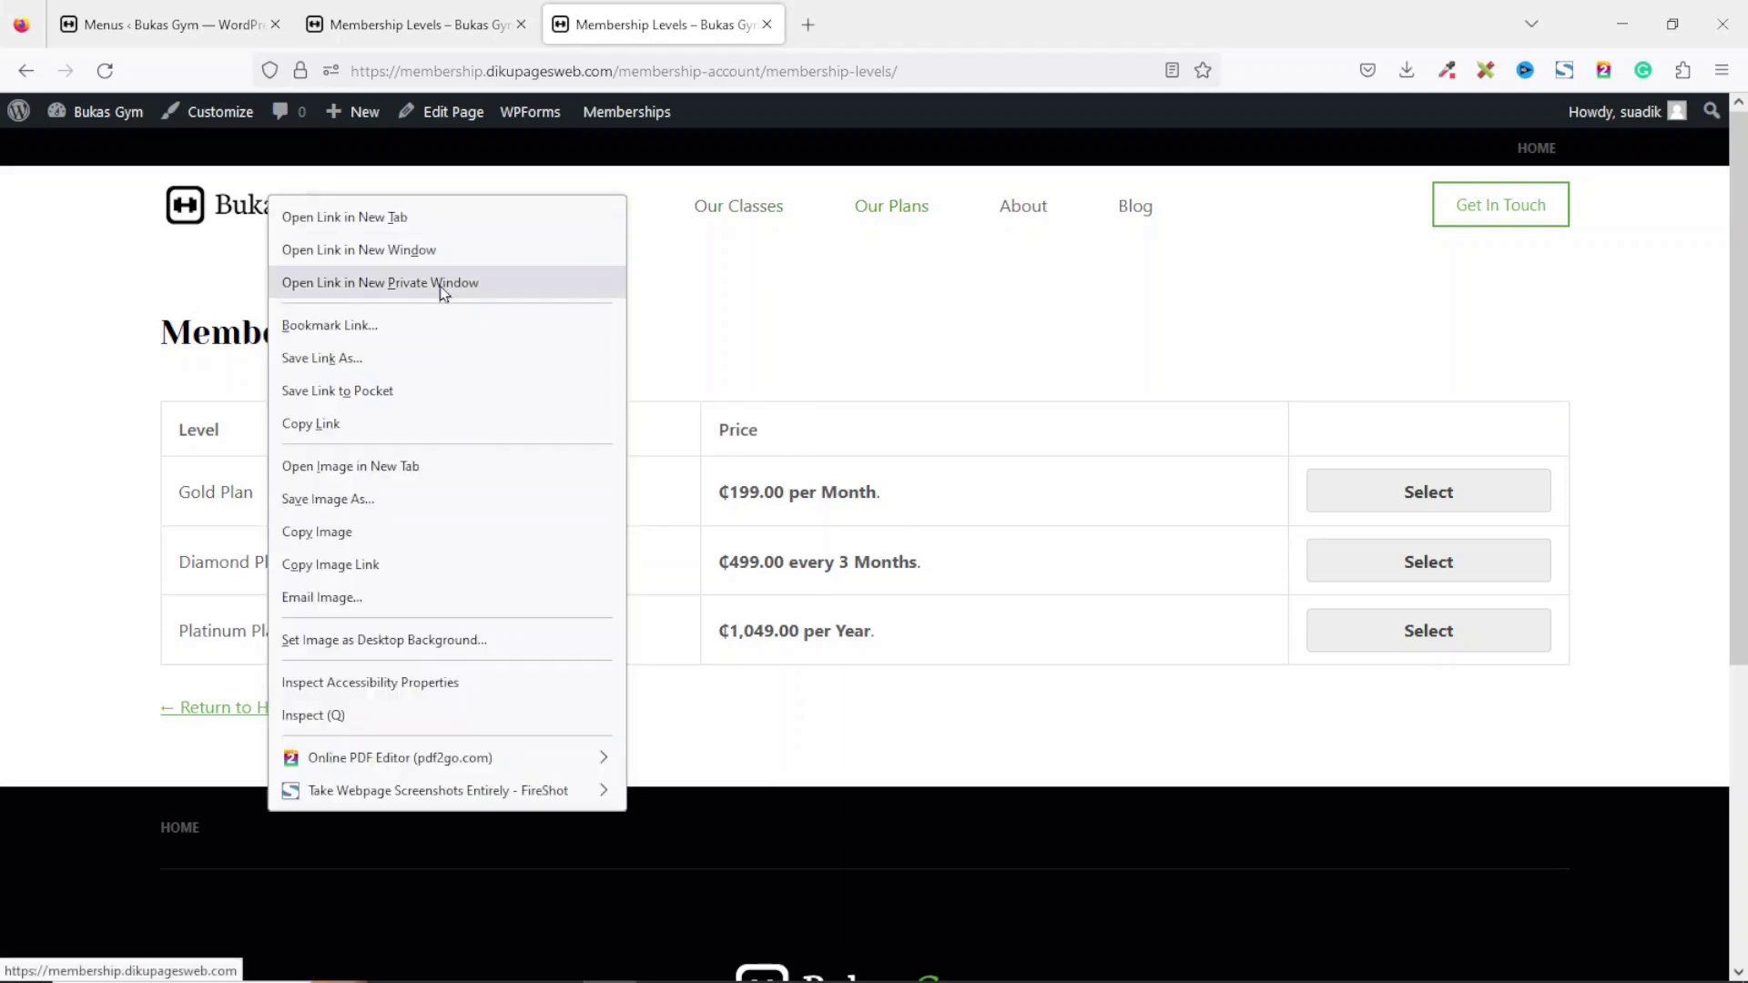
left_click(439, 284)
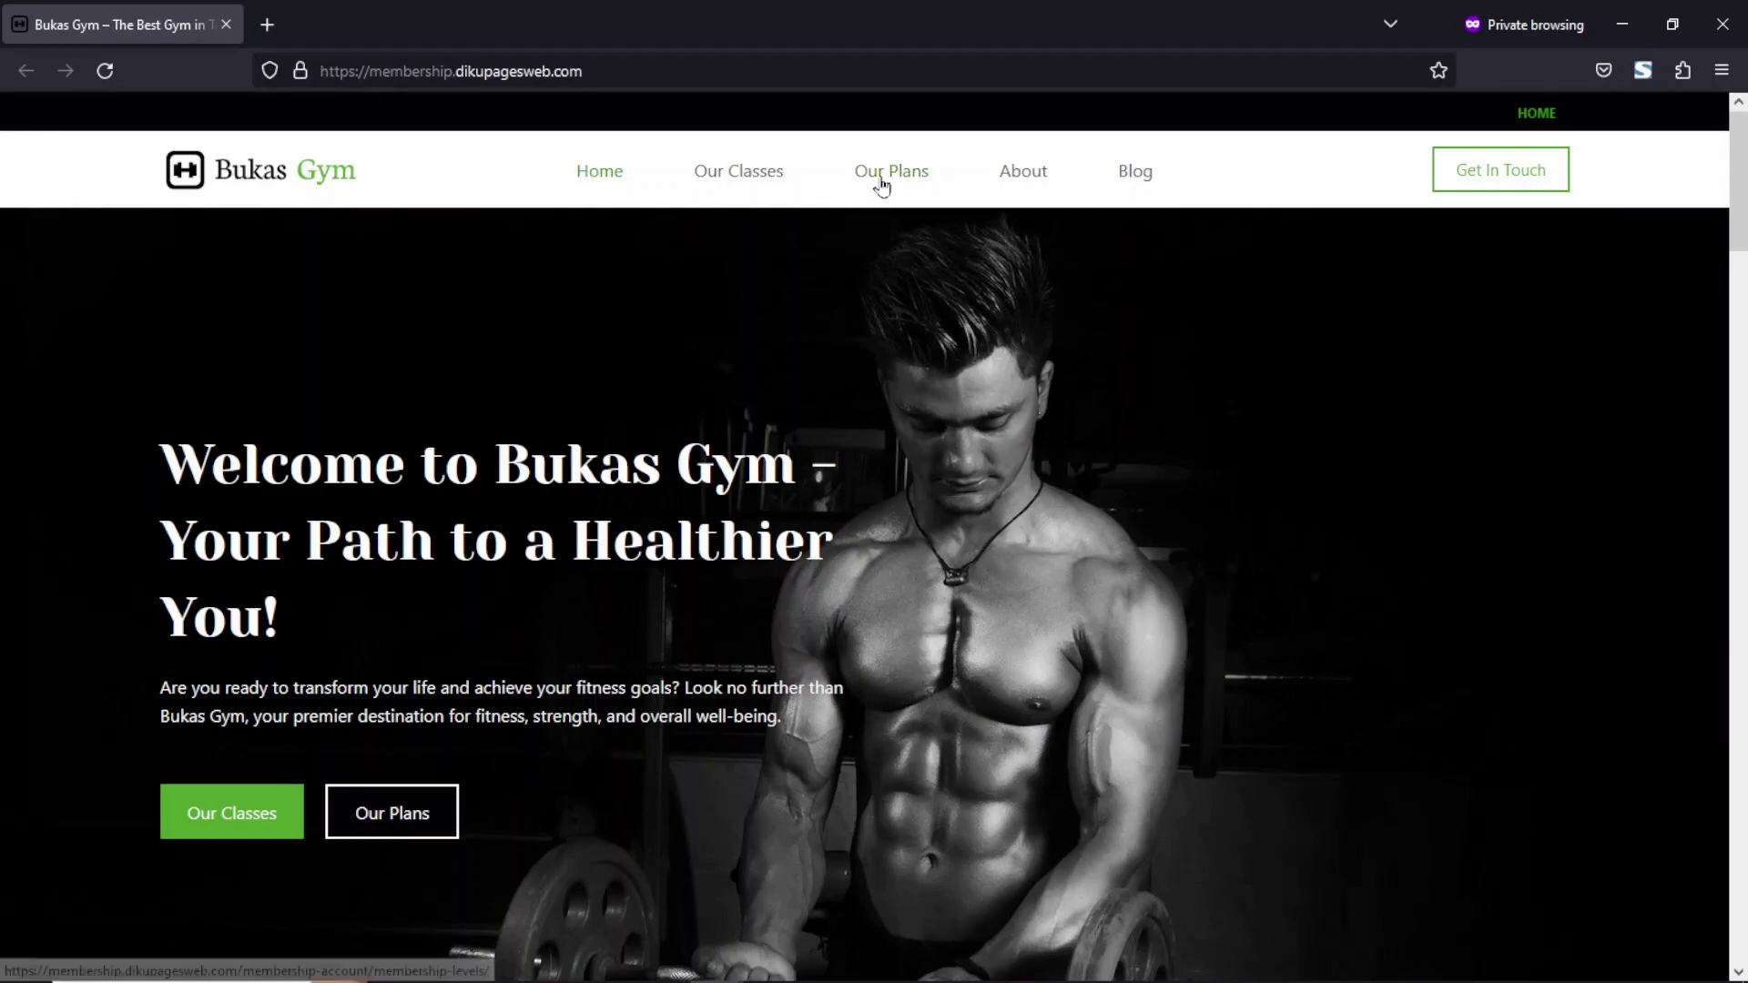
left_click(881, 179)
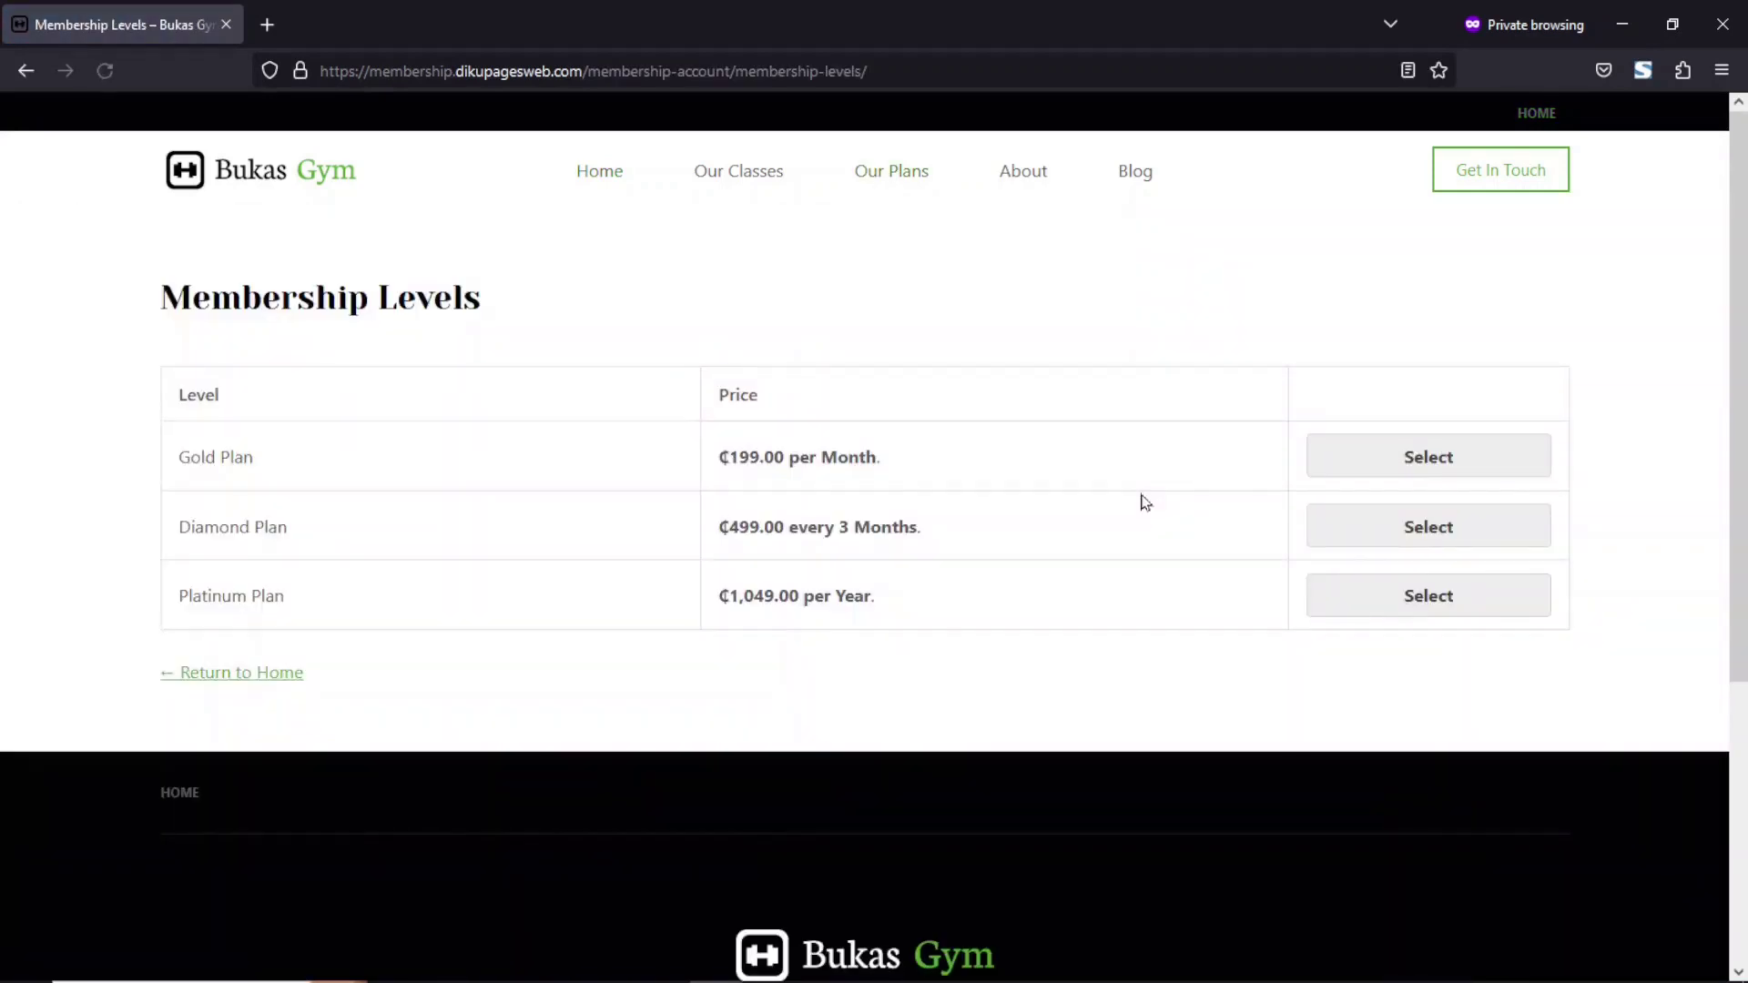
Step: Select the Gold Plan, return to the membership levels, and select the Platinum Plan for checkout instead
left_click(1418, 461)
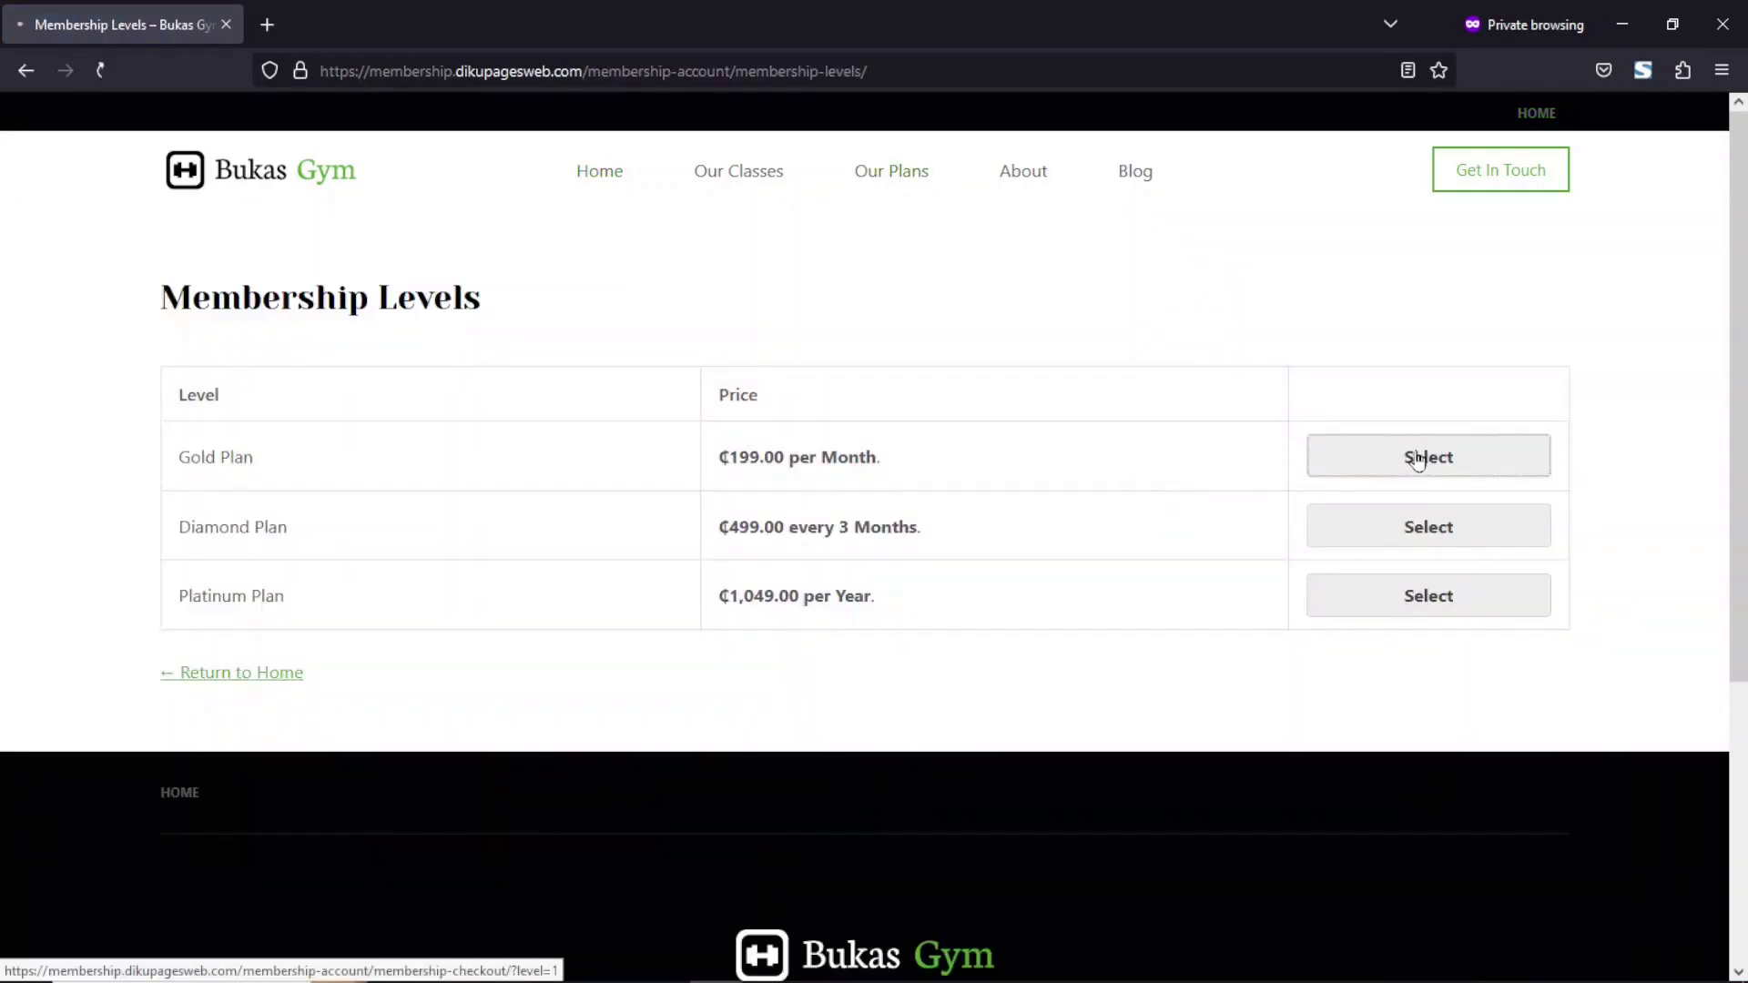
left_click(559, 404)
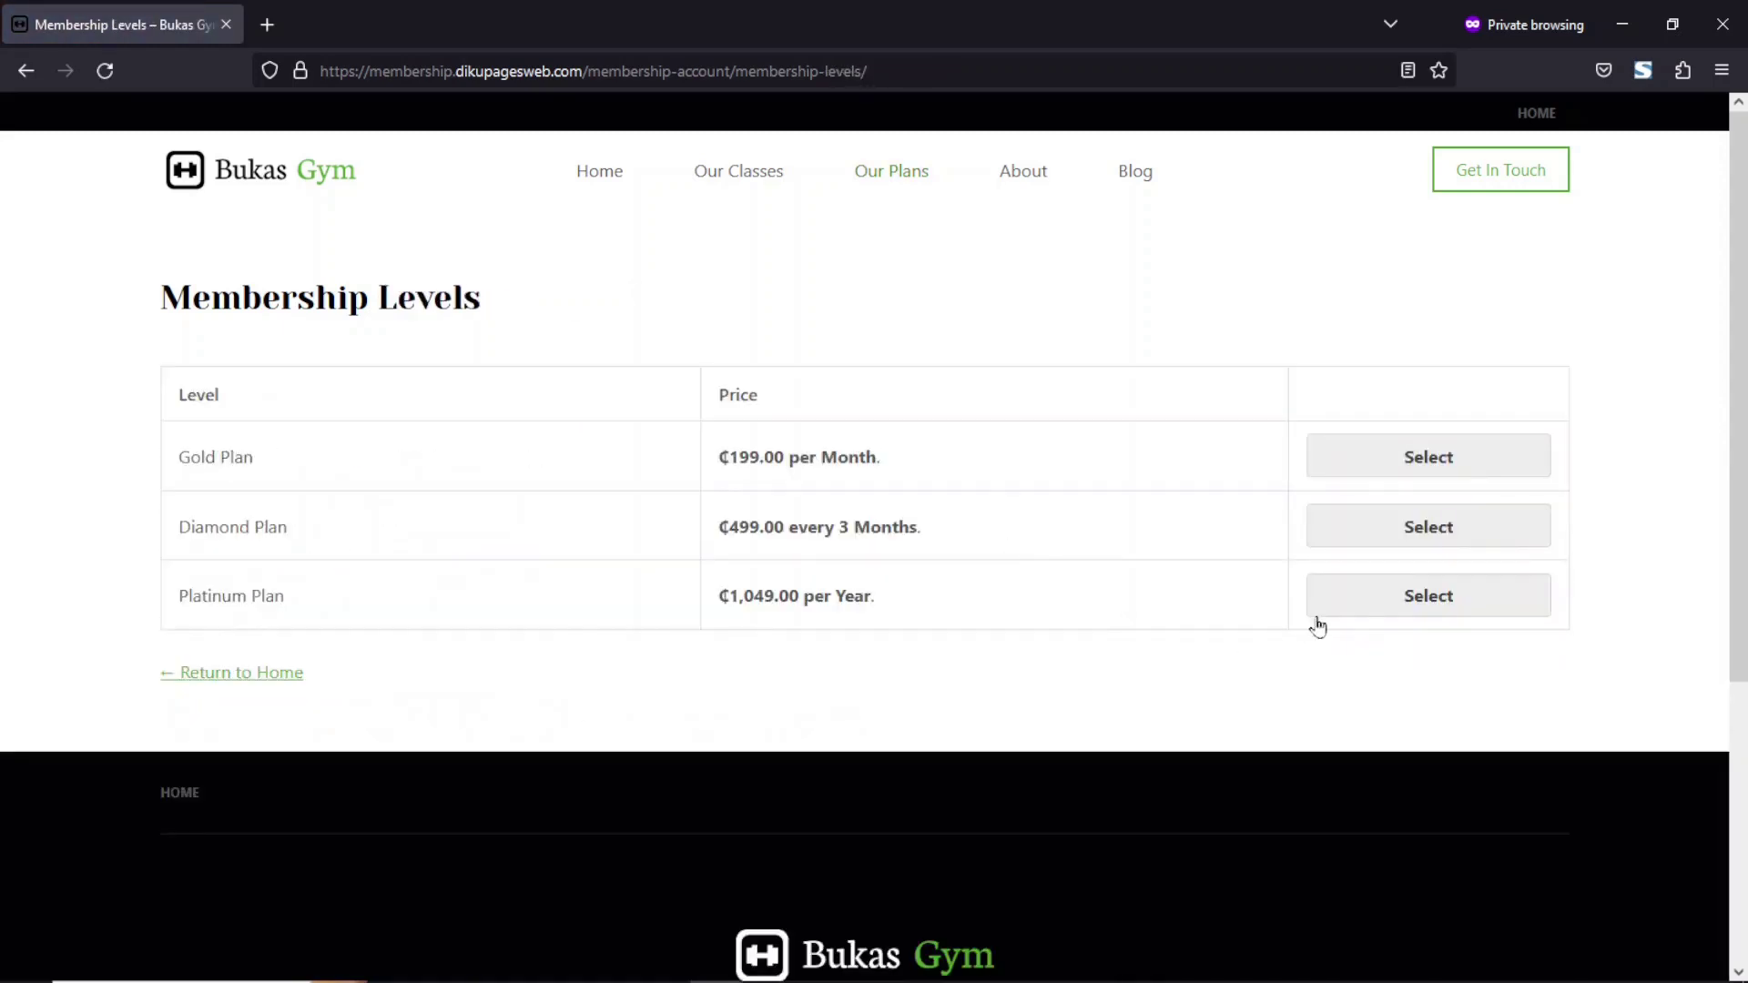
left_click(1413, 608)
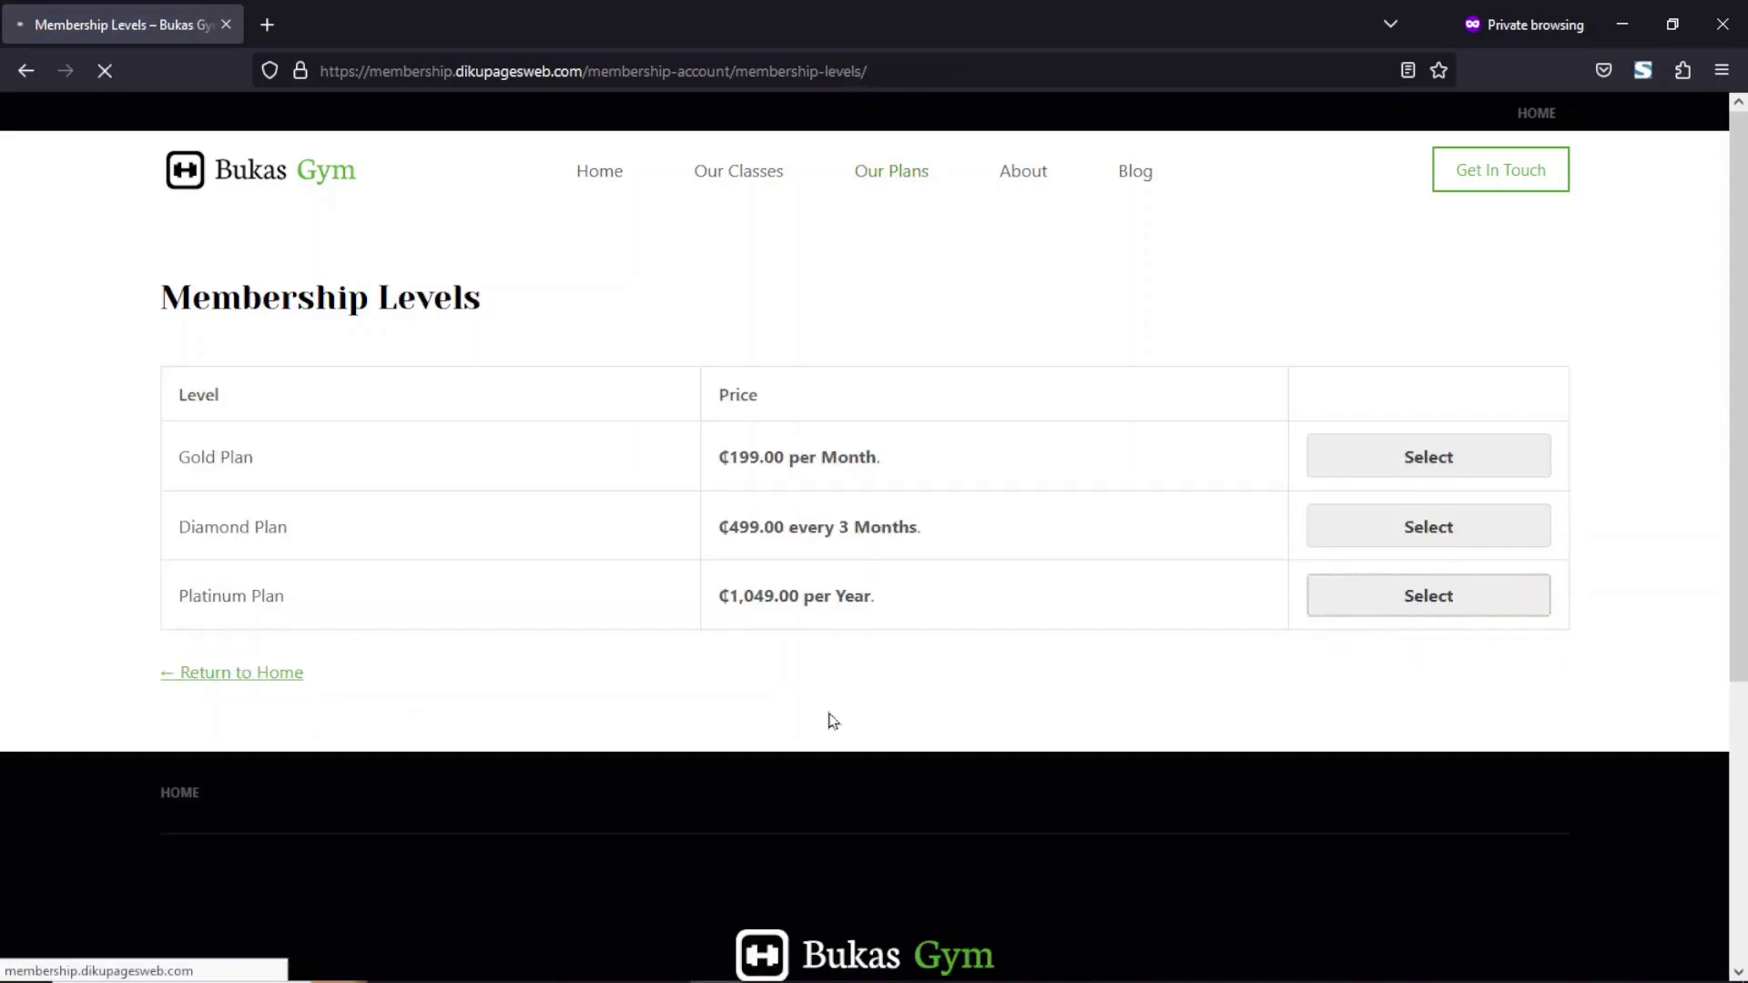
Step: Fill in the new member's username, account password and password confirmation on the Platinum Plan checkout form
left_click_drag(1741, 368, 1639, 537)
left_click(288, 379)
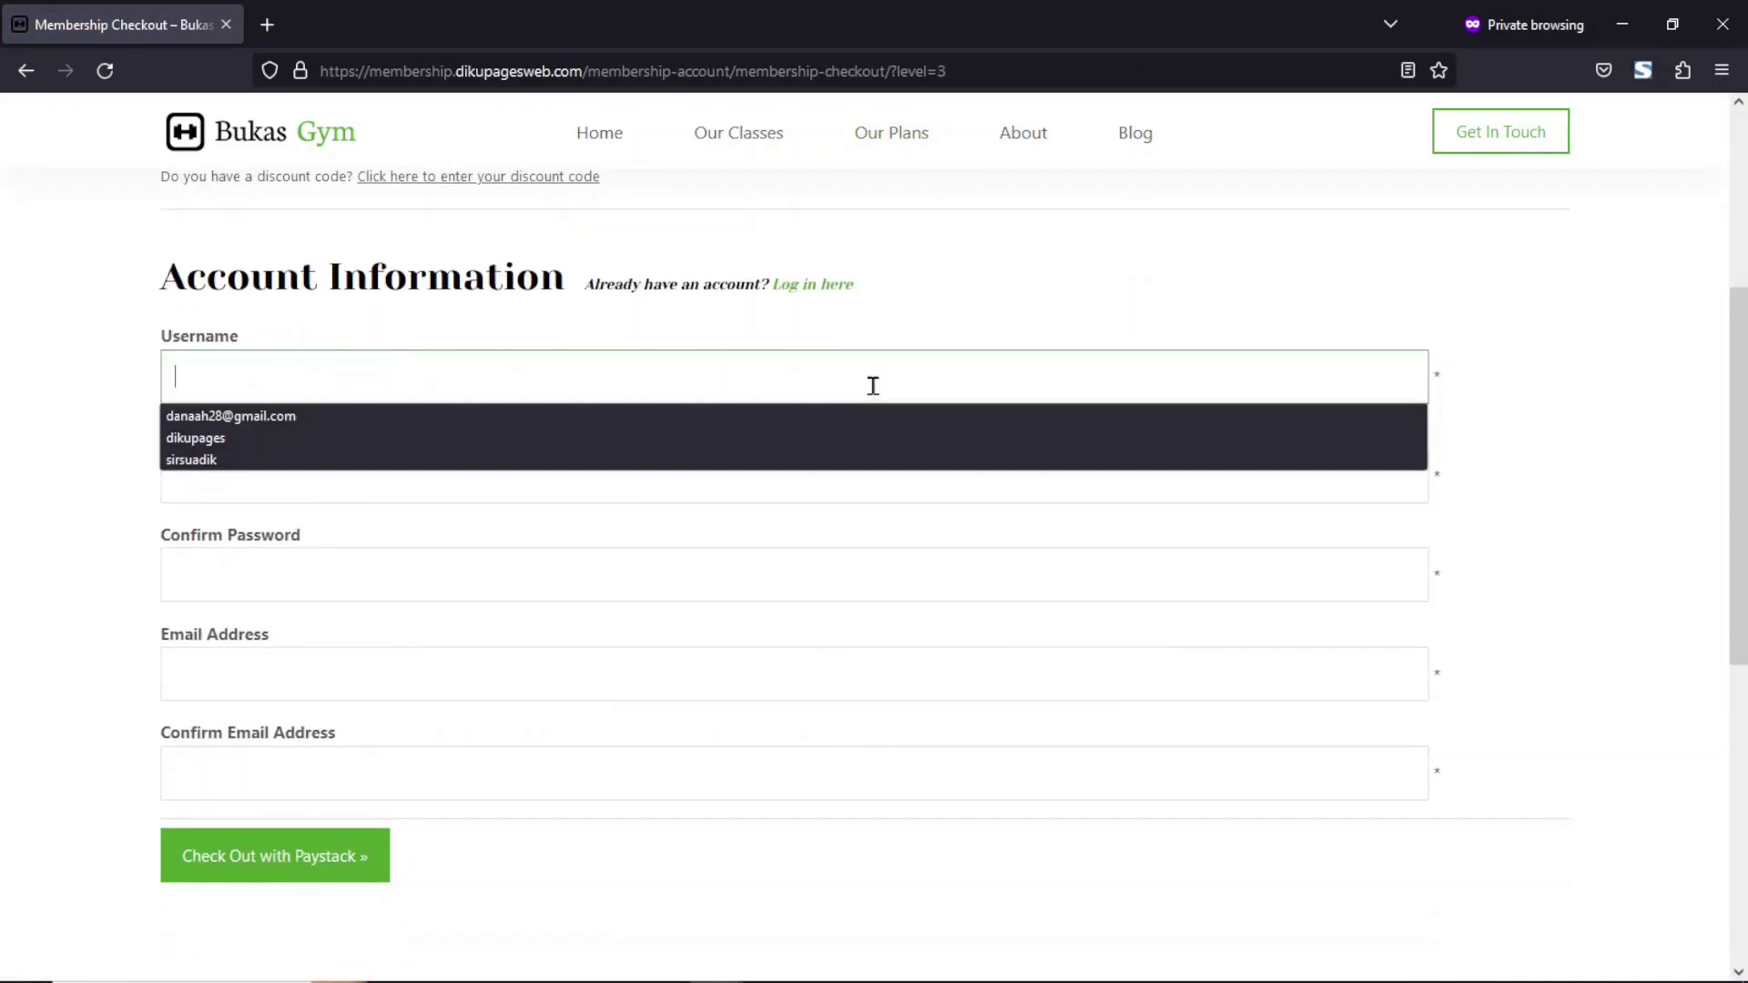
type("dana")
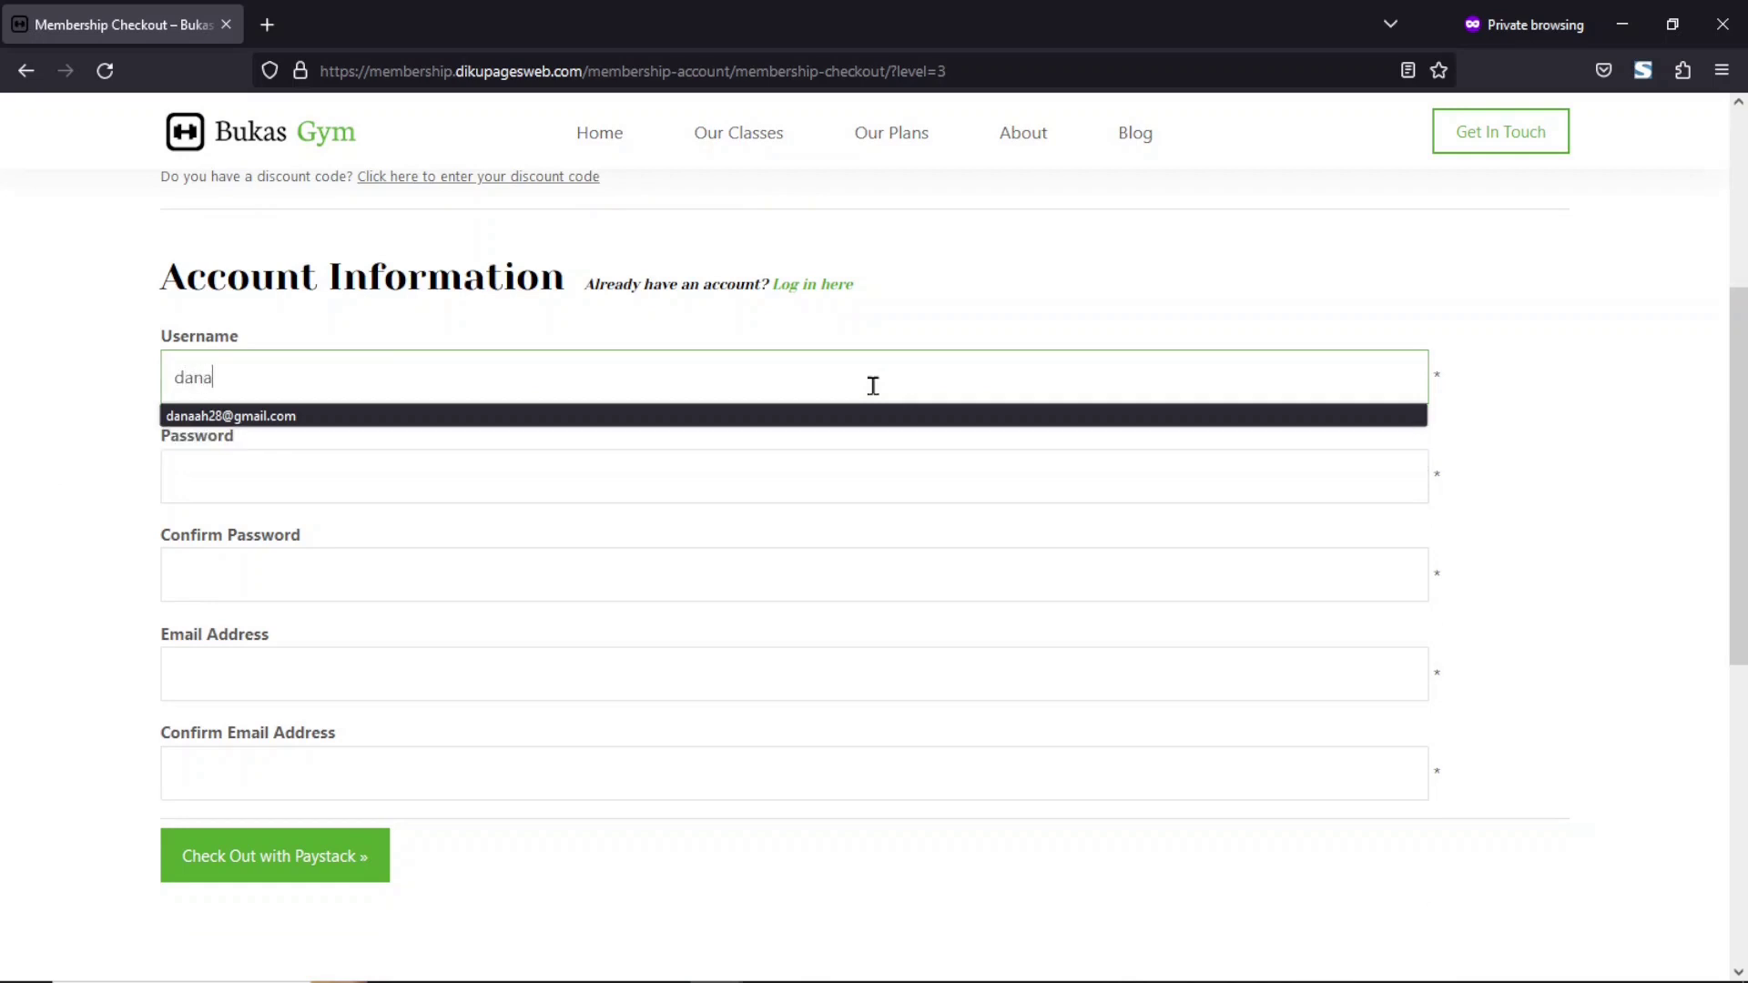
type("ah")
key("Tab")
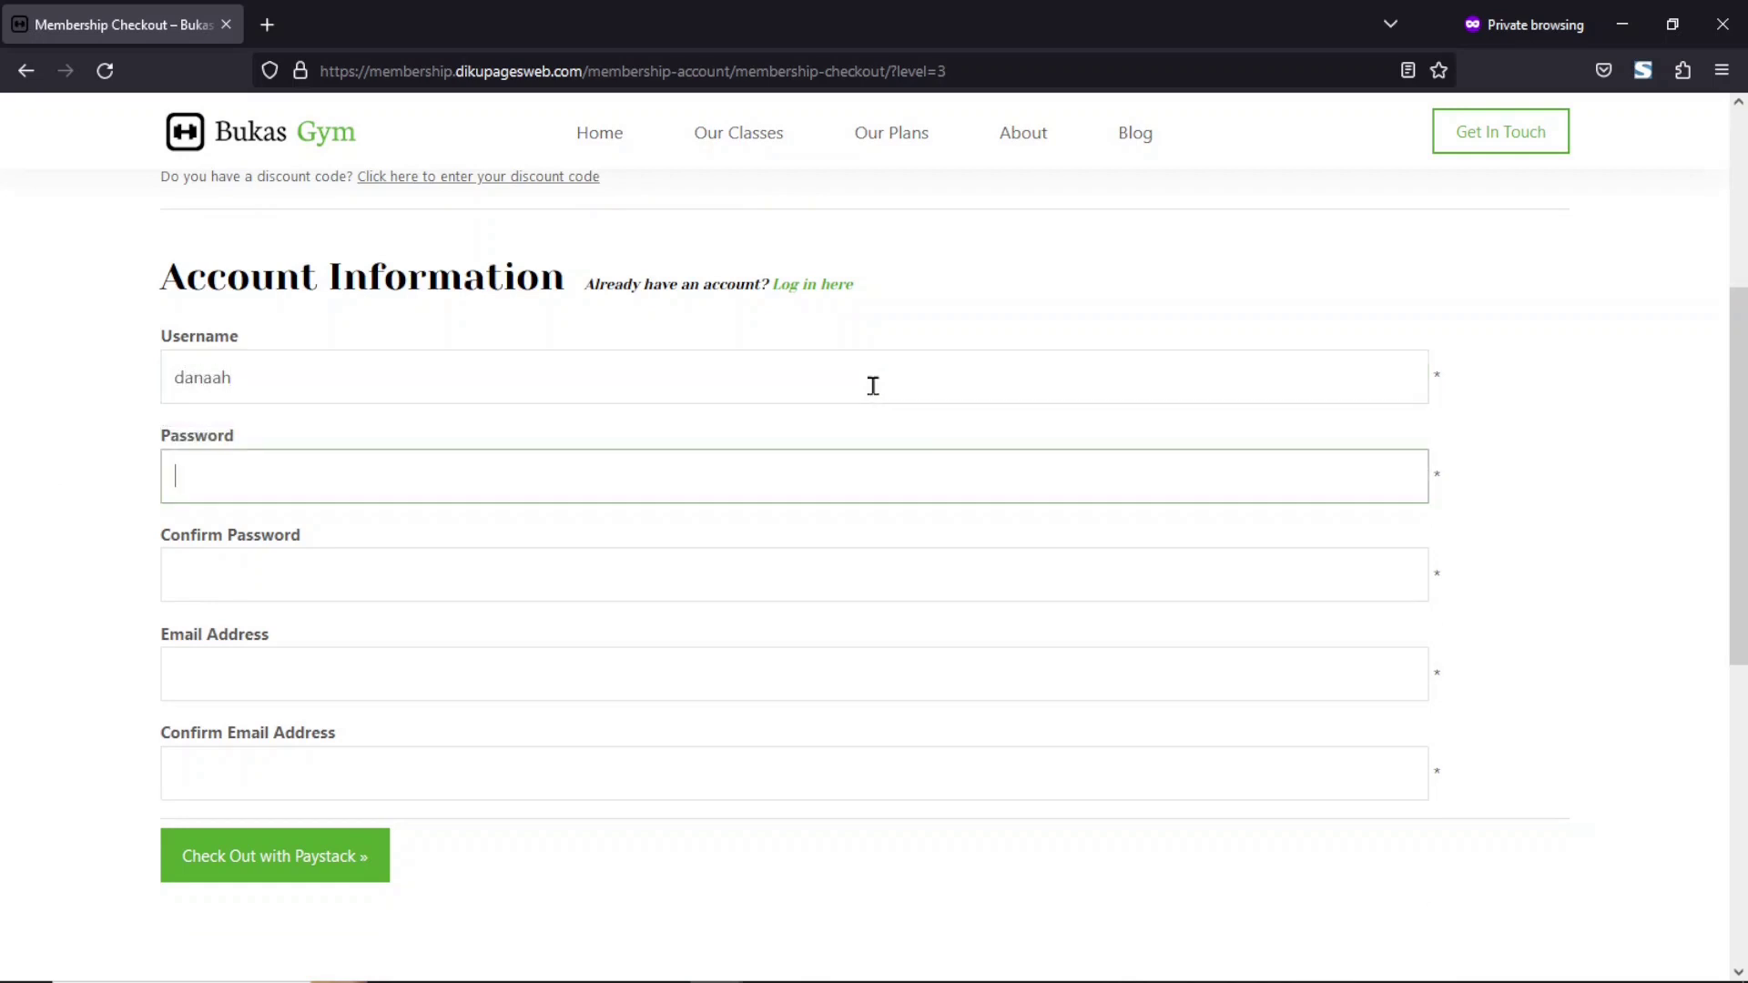
type("•")
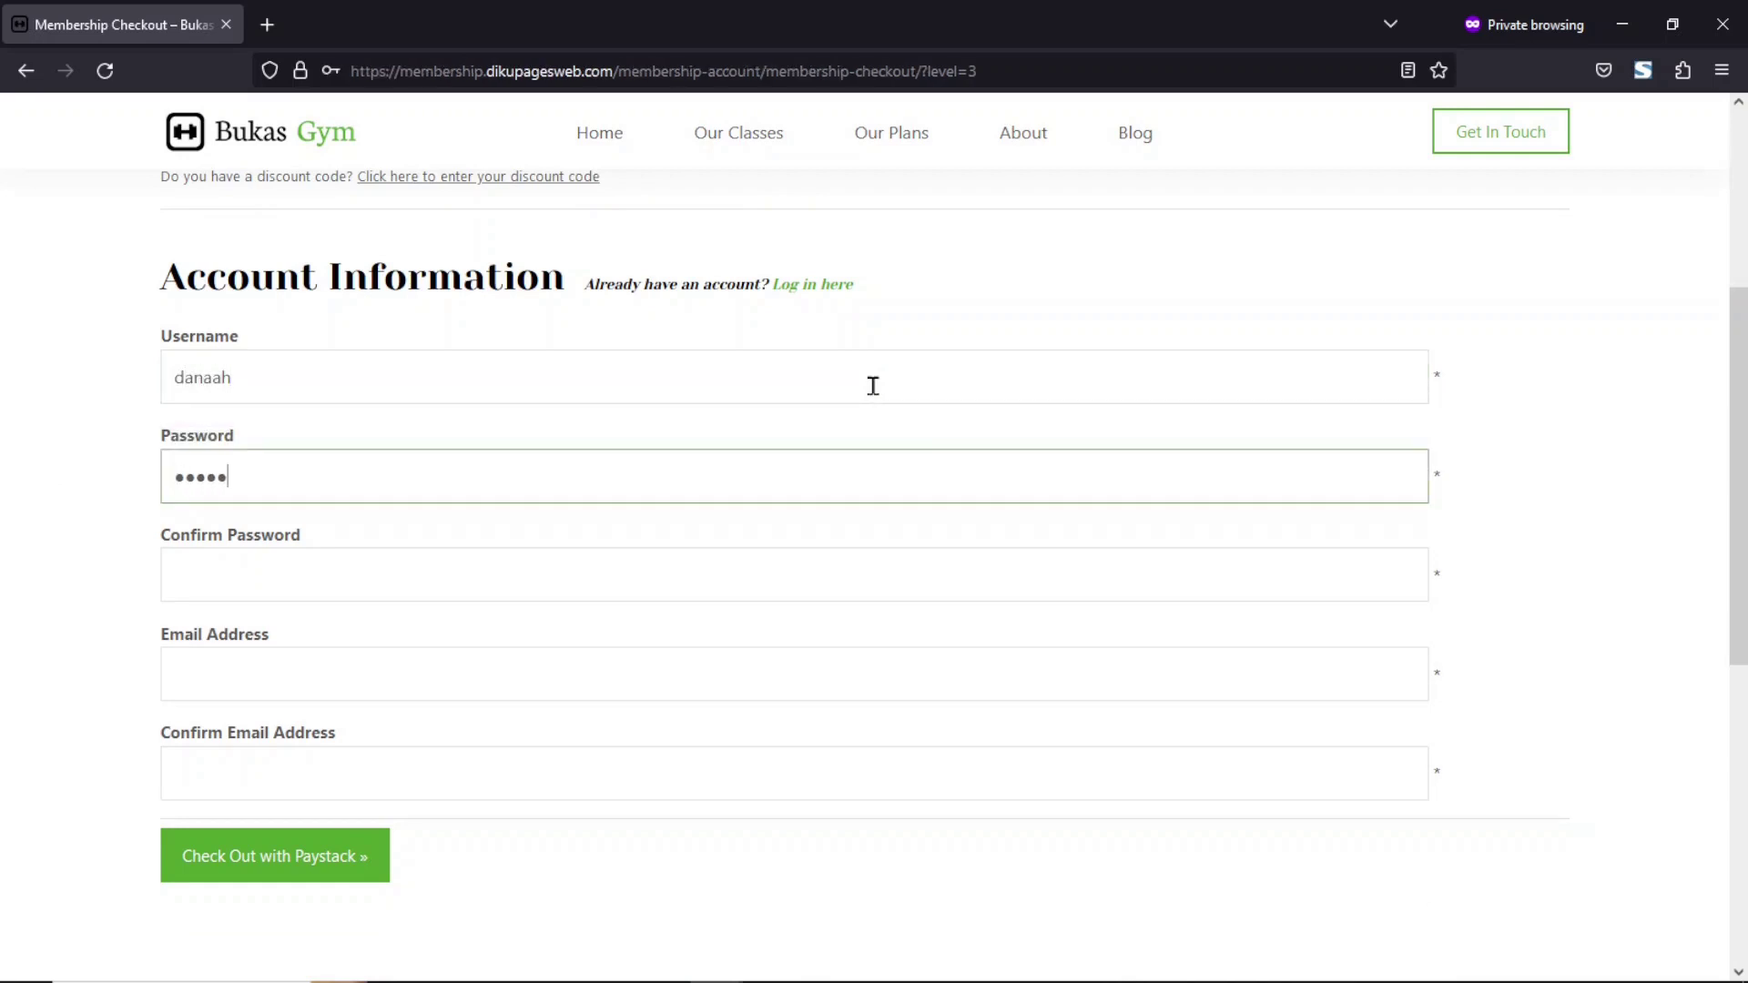
key("Tab")
type("•")
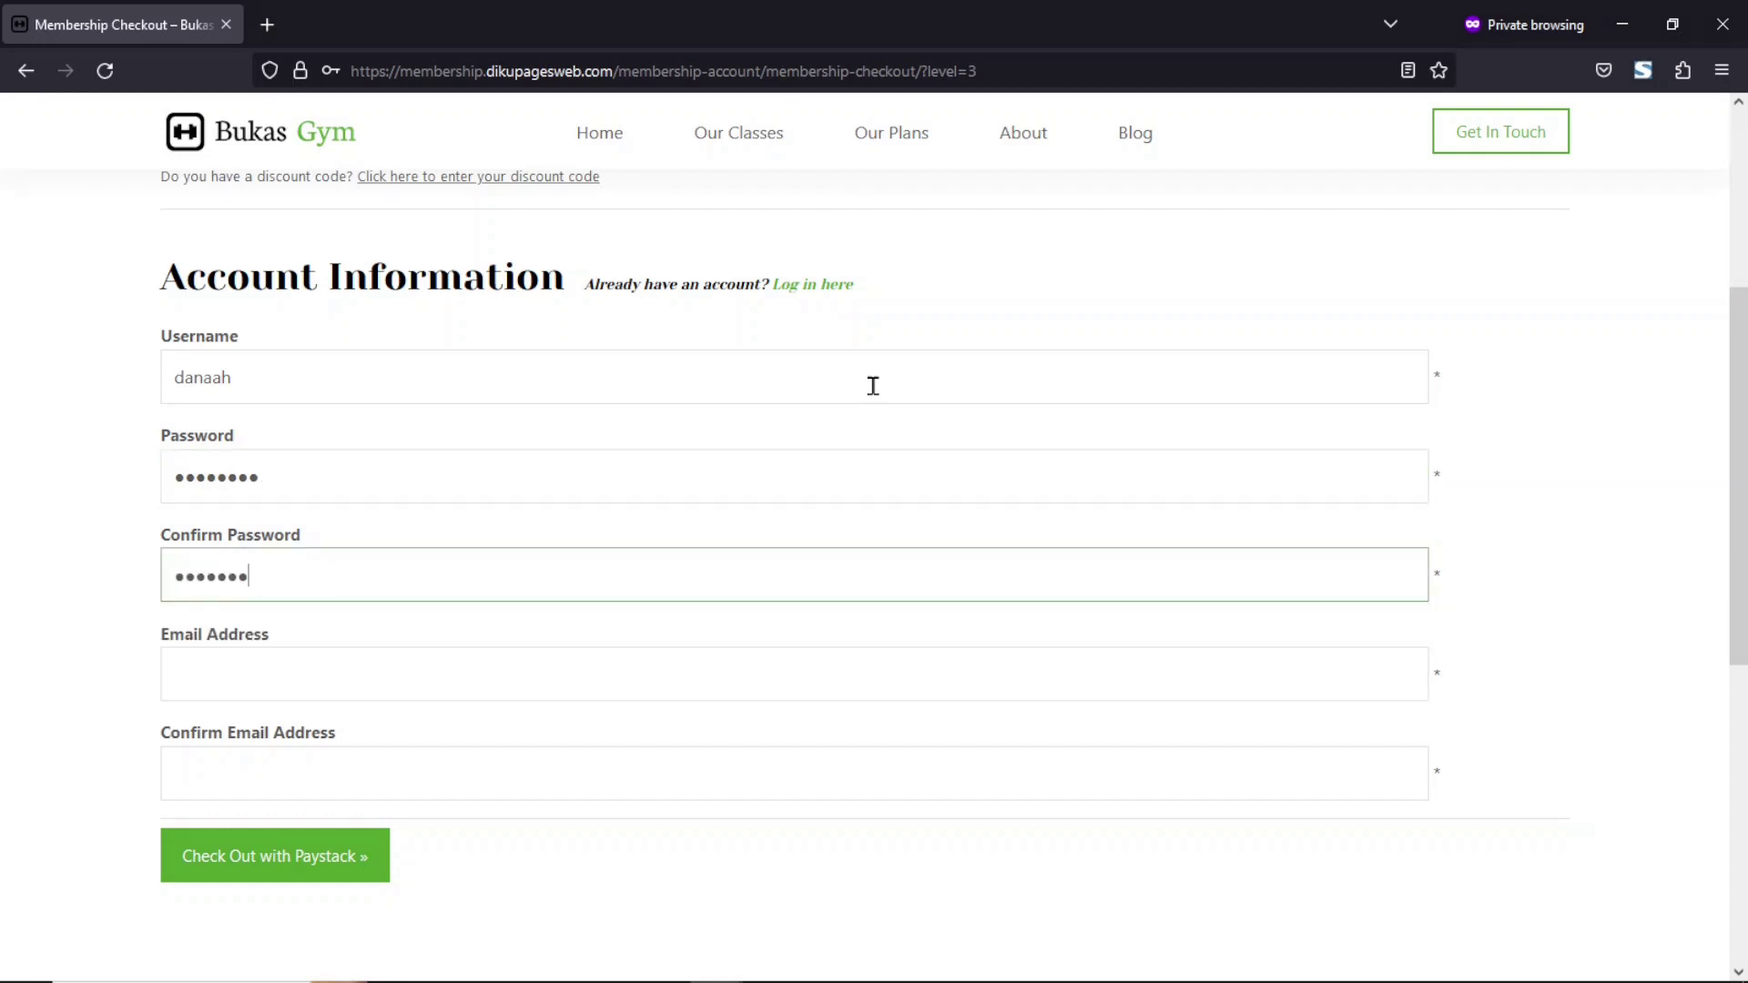
Step: Enter the member's email address and copy it into the Confirm Email Address field
type("a")
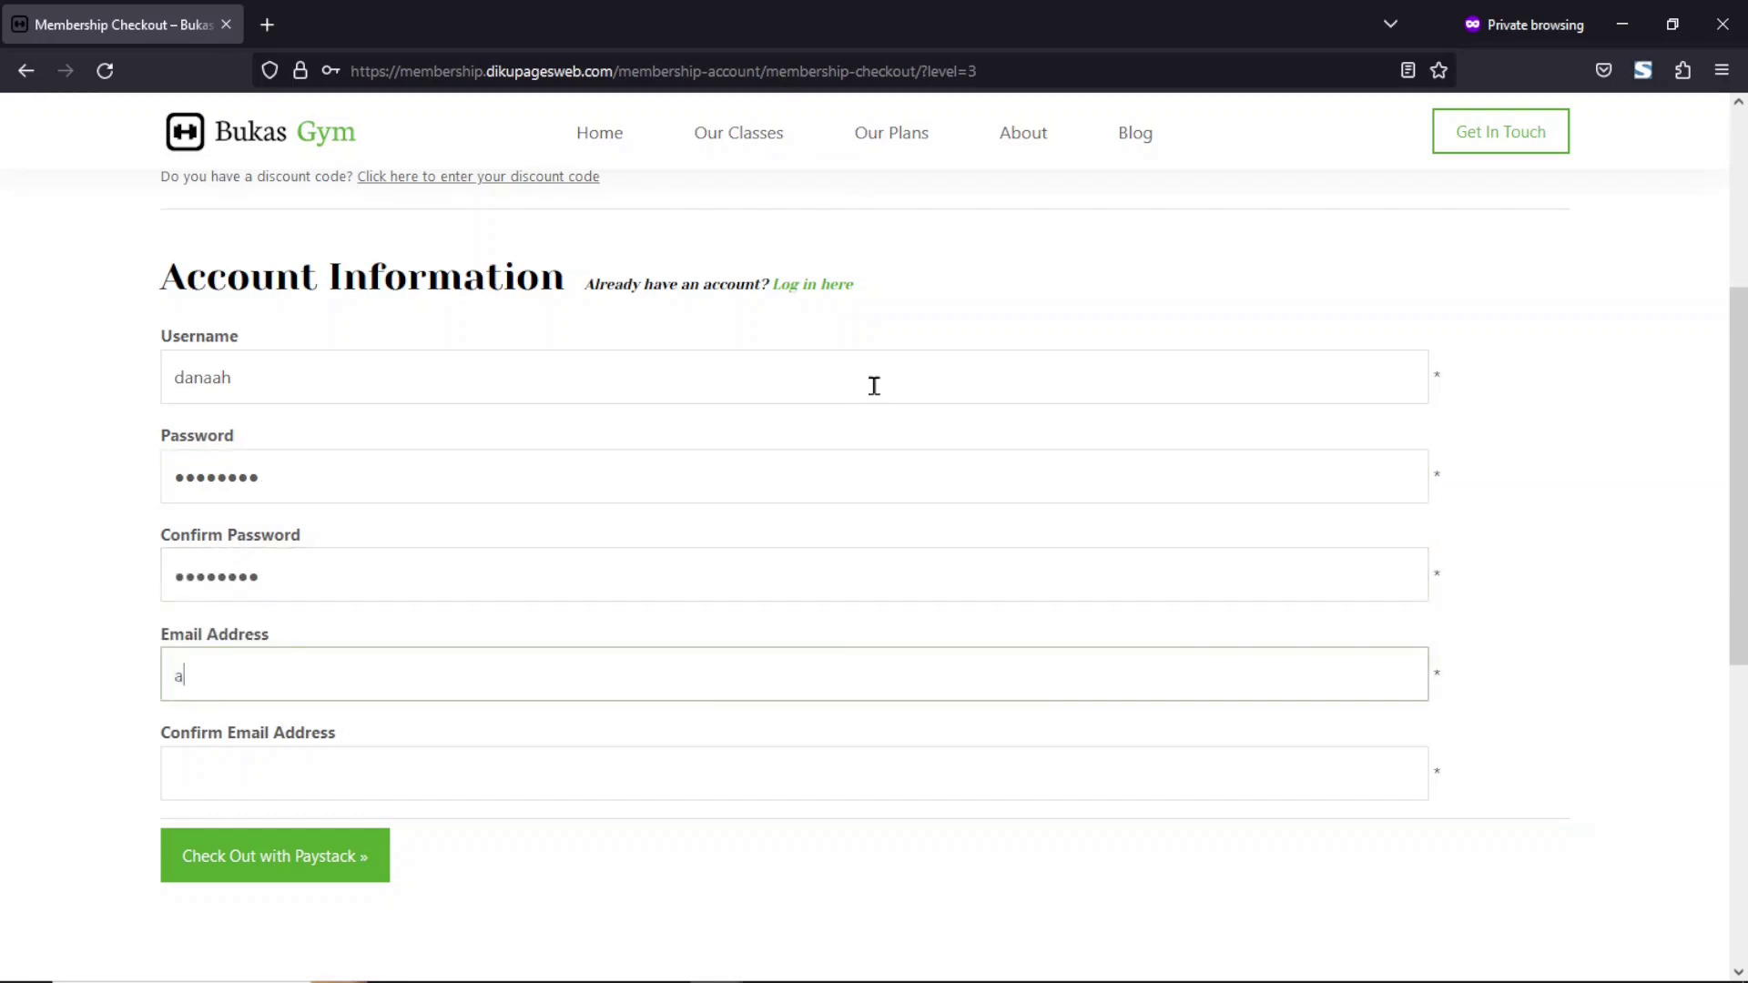
type("i")
key("BackSpace")
key("BackSpace")
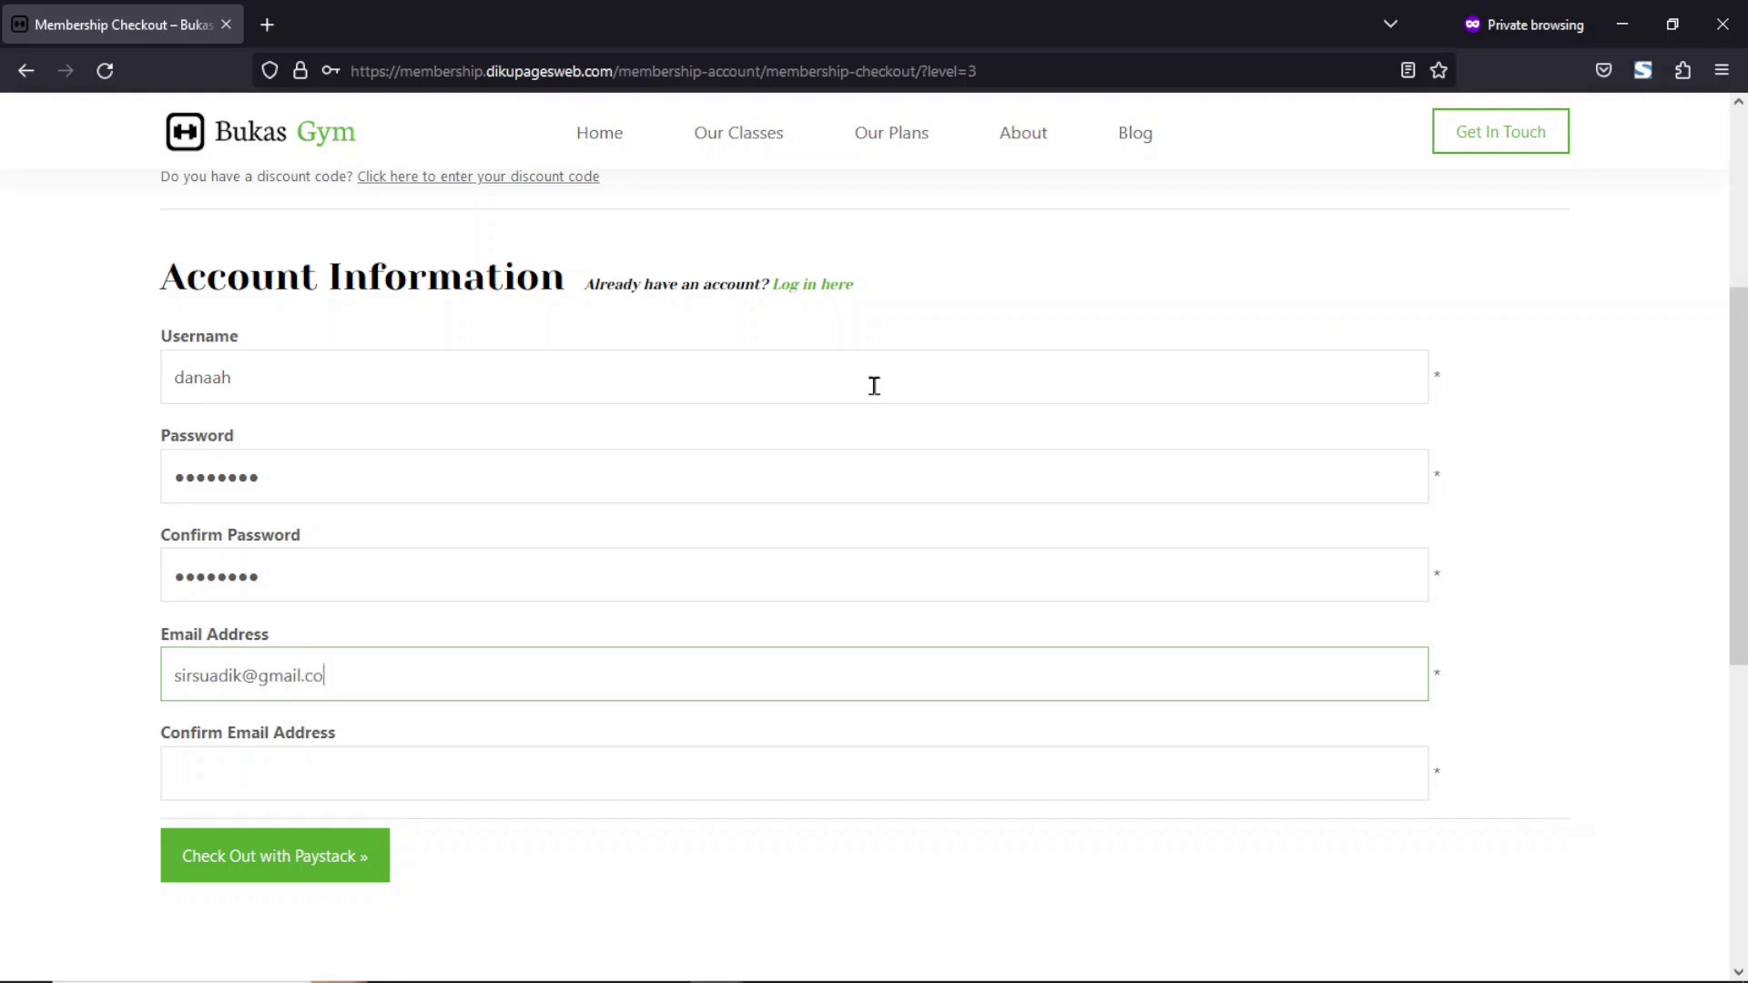
key("ctrl+a")
key("ctrl+c")
key("Tab")
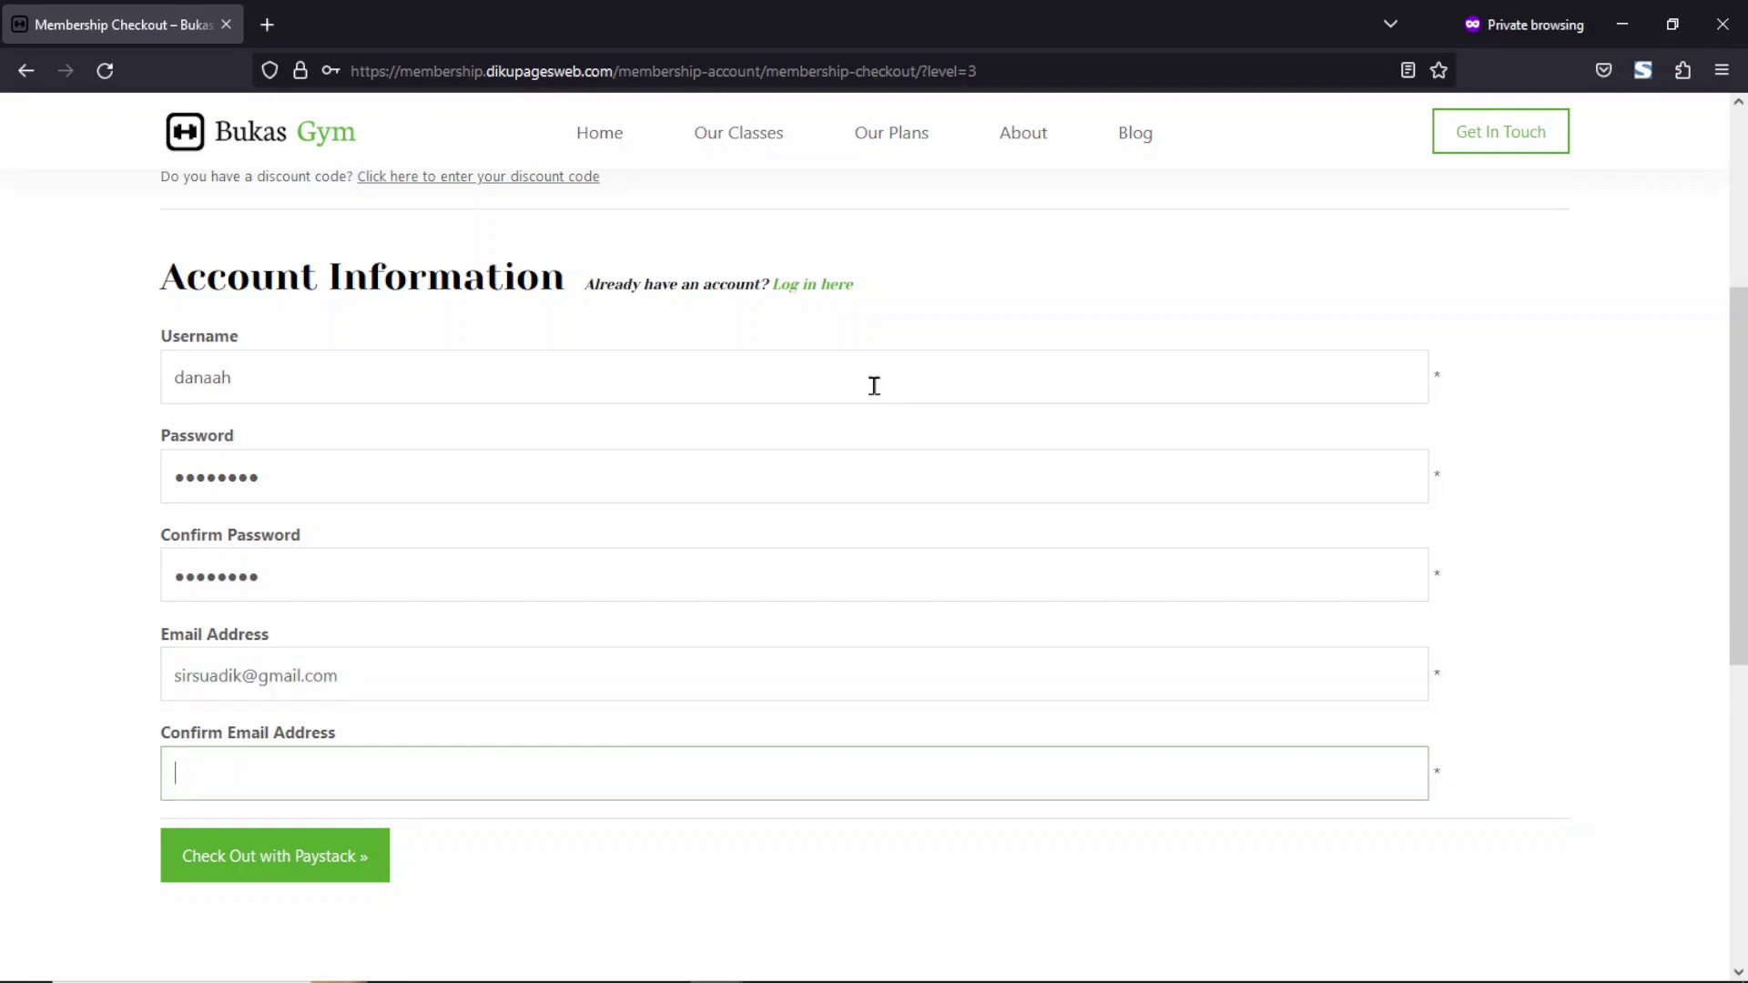
key("ctrl+v")
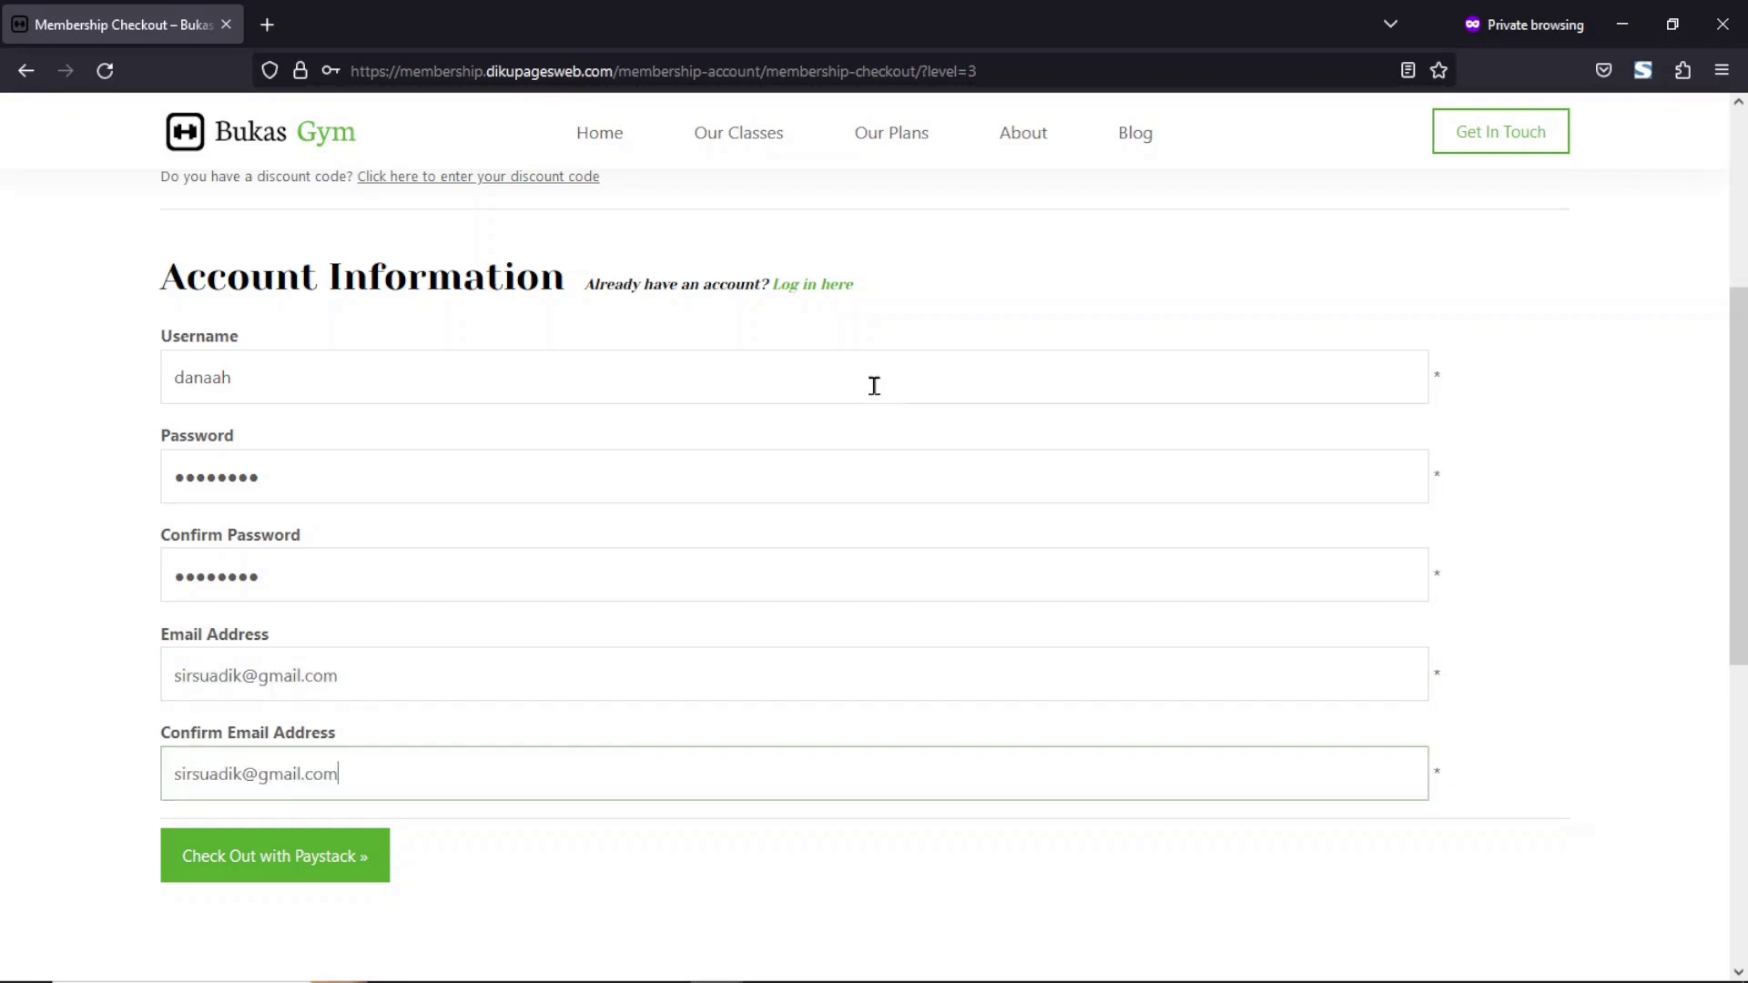
Step: Submit the membership form to check out with Paystack and check the payment amount on its checkout page
left_click(318, 863)
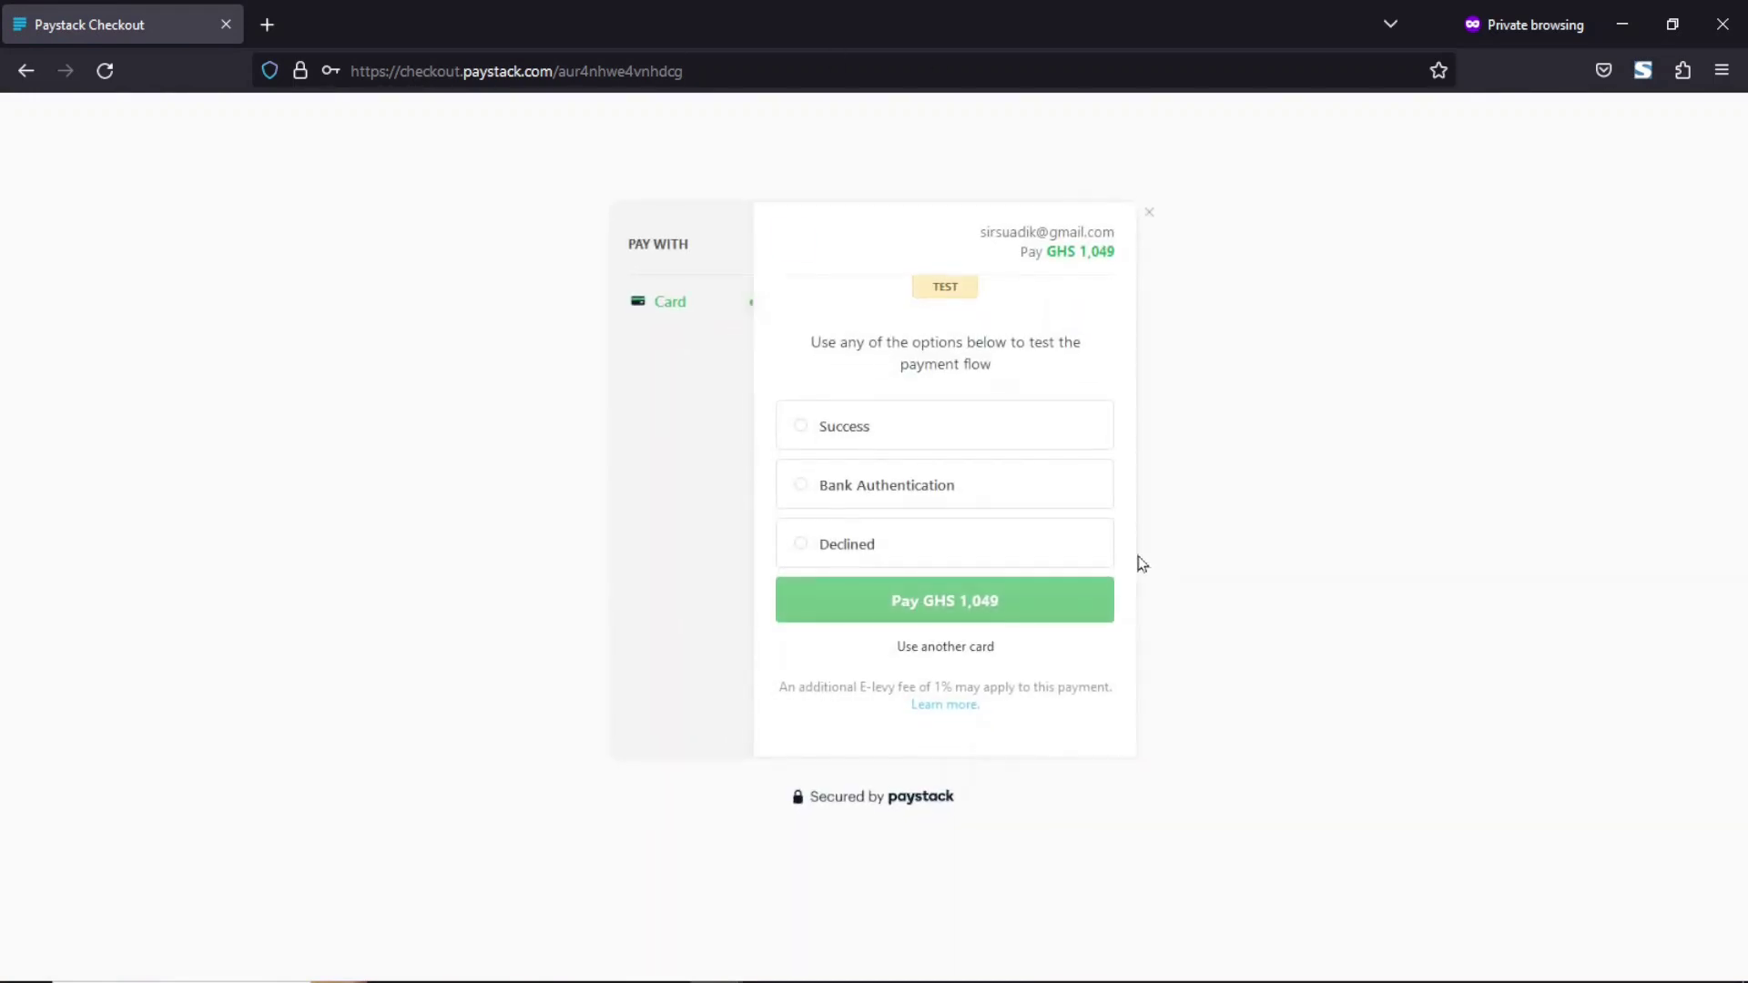
left_click_drag(1021, 255, 1158, 274)
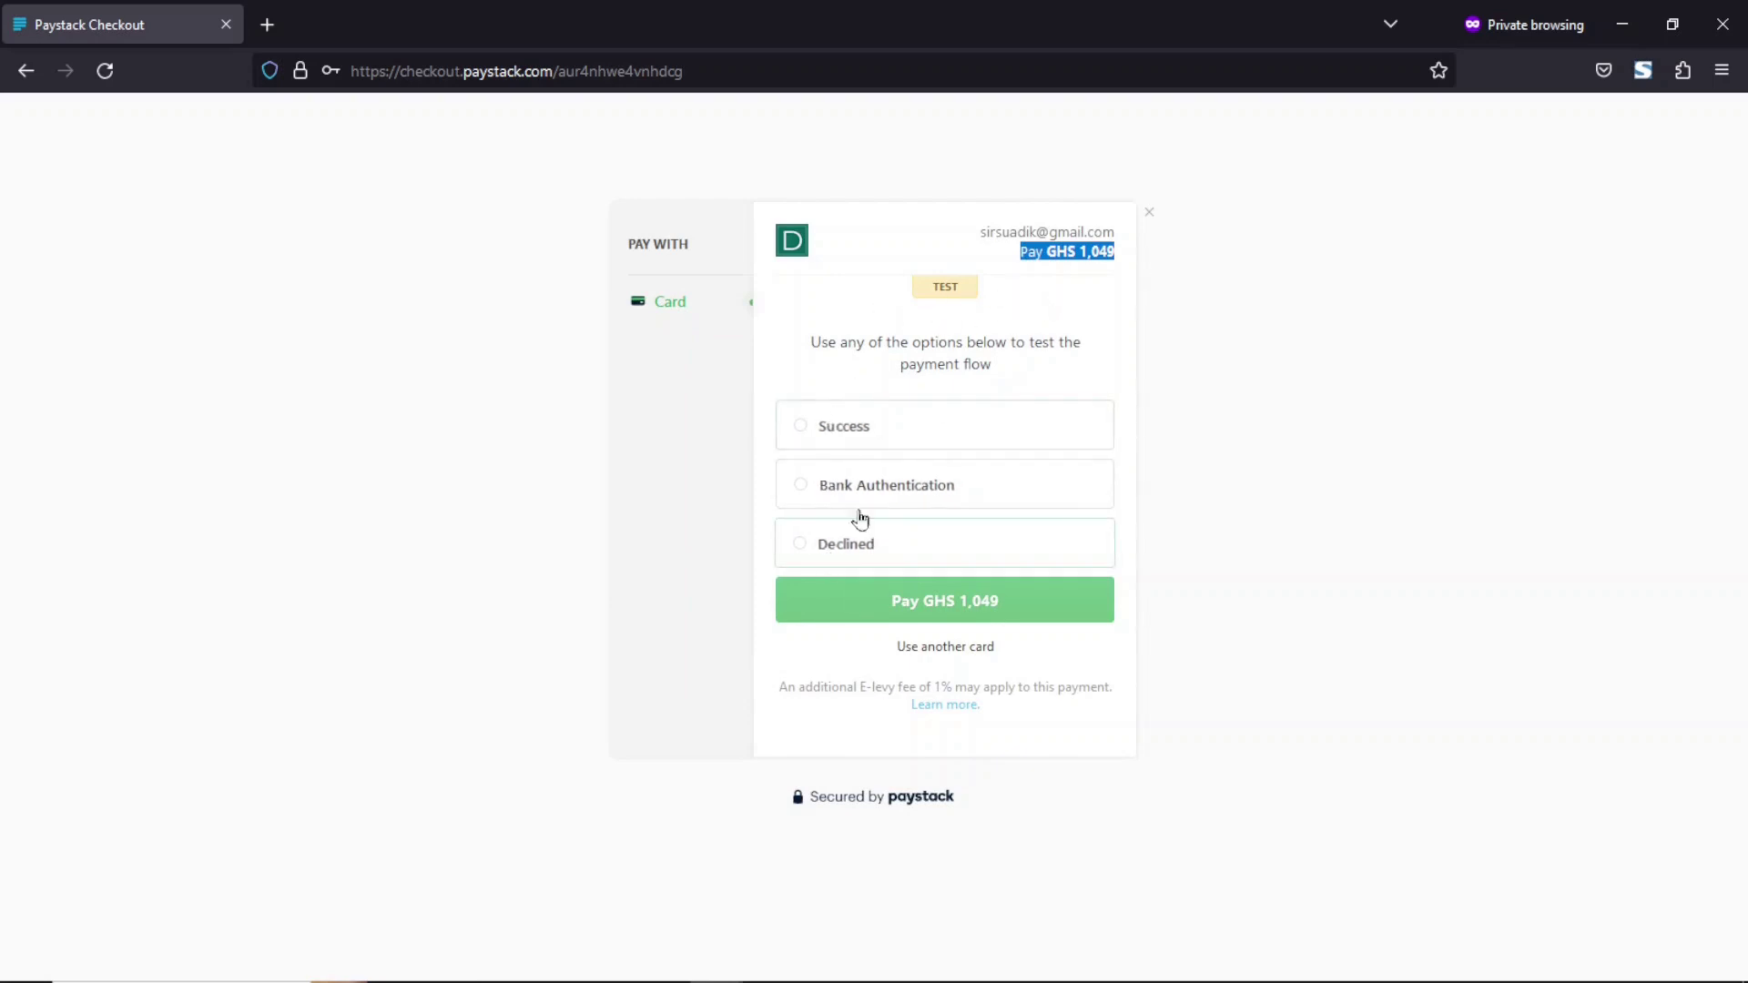
Step: Complete the Platinum Plan payment with Paystack's Success test option and review the membership confirmation and invoice details
left_click(913, 433)
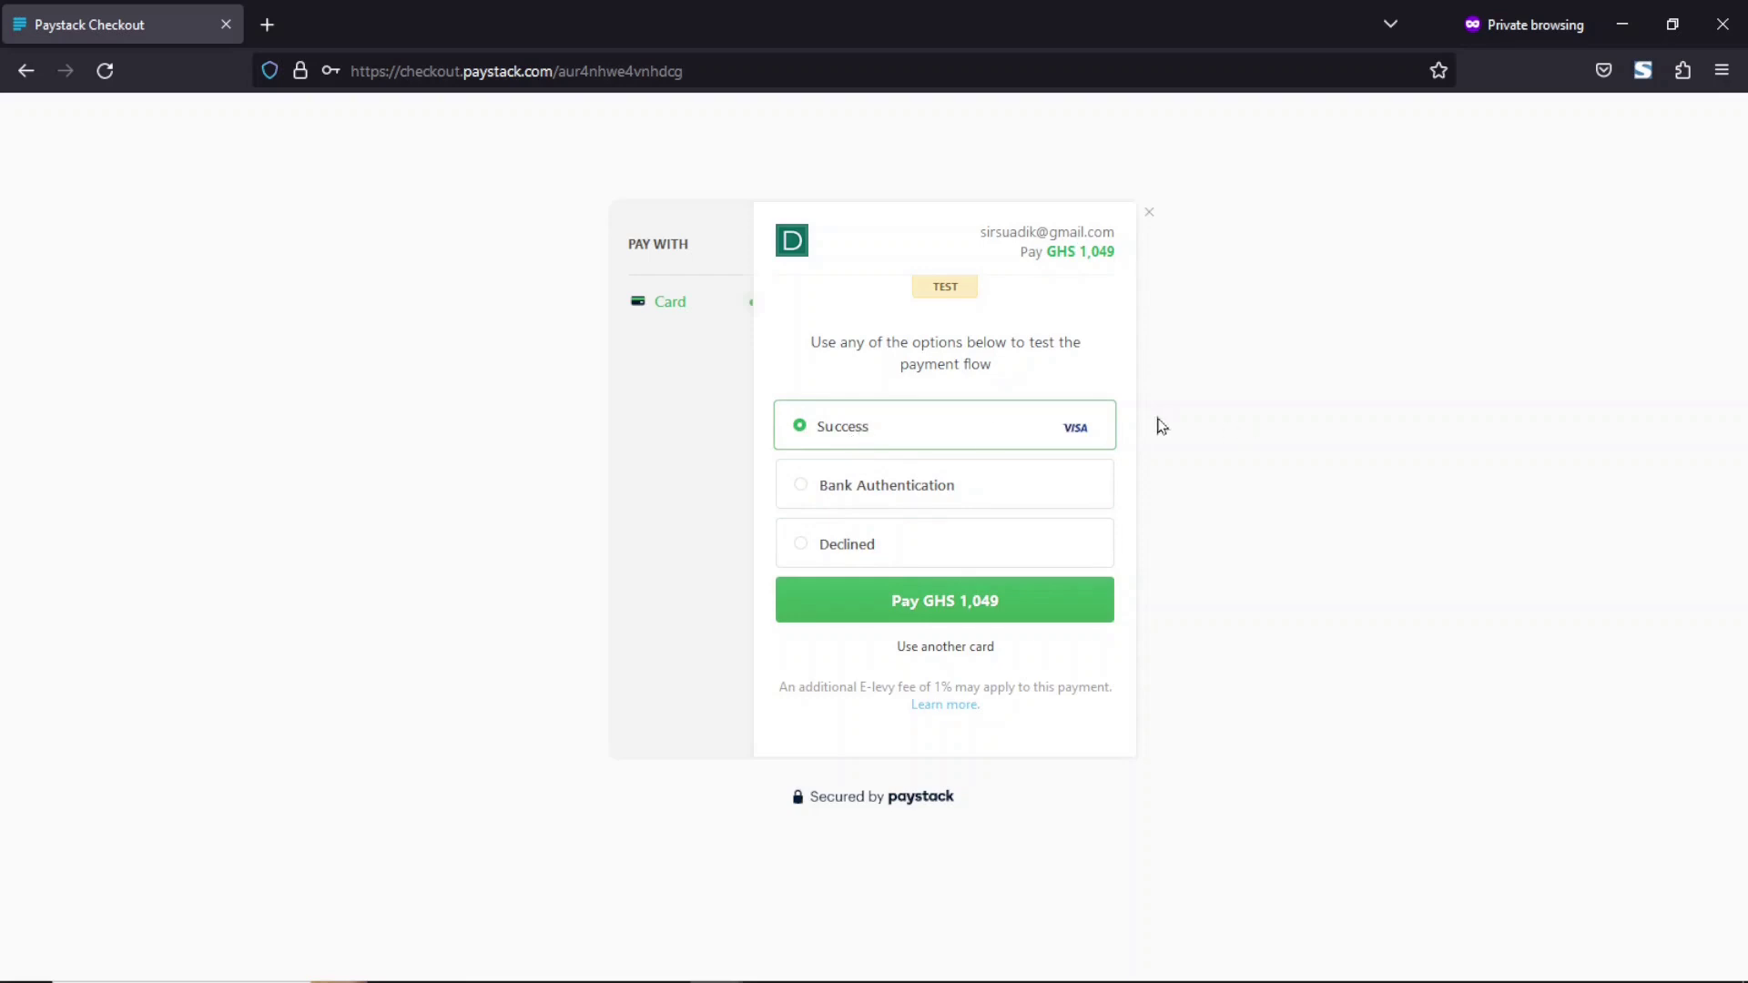
left_click(973, 608)
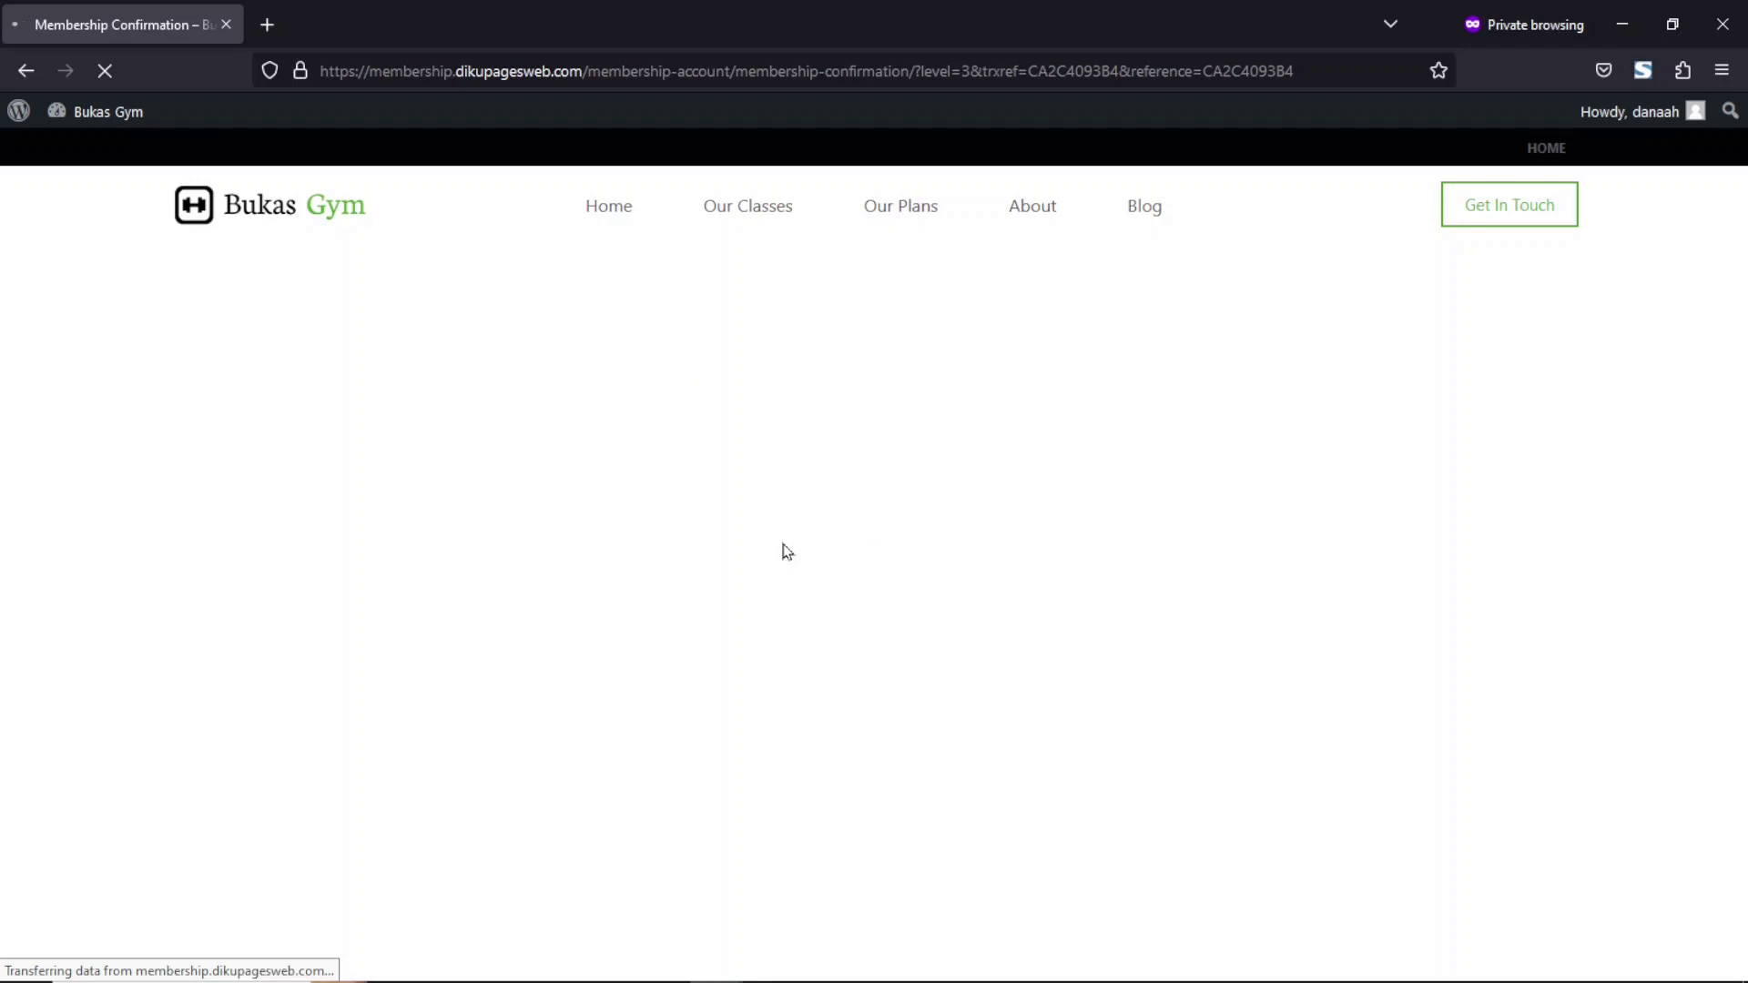
left_click_drag(156, 333, 703, 689)
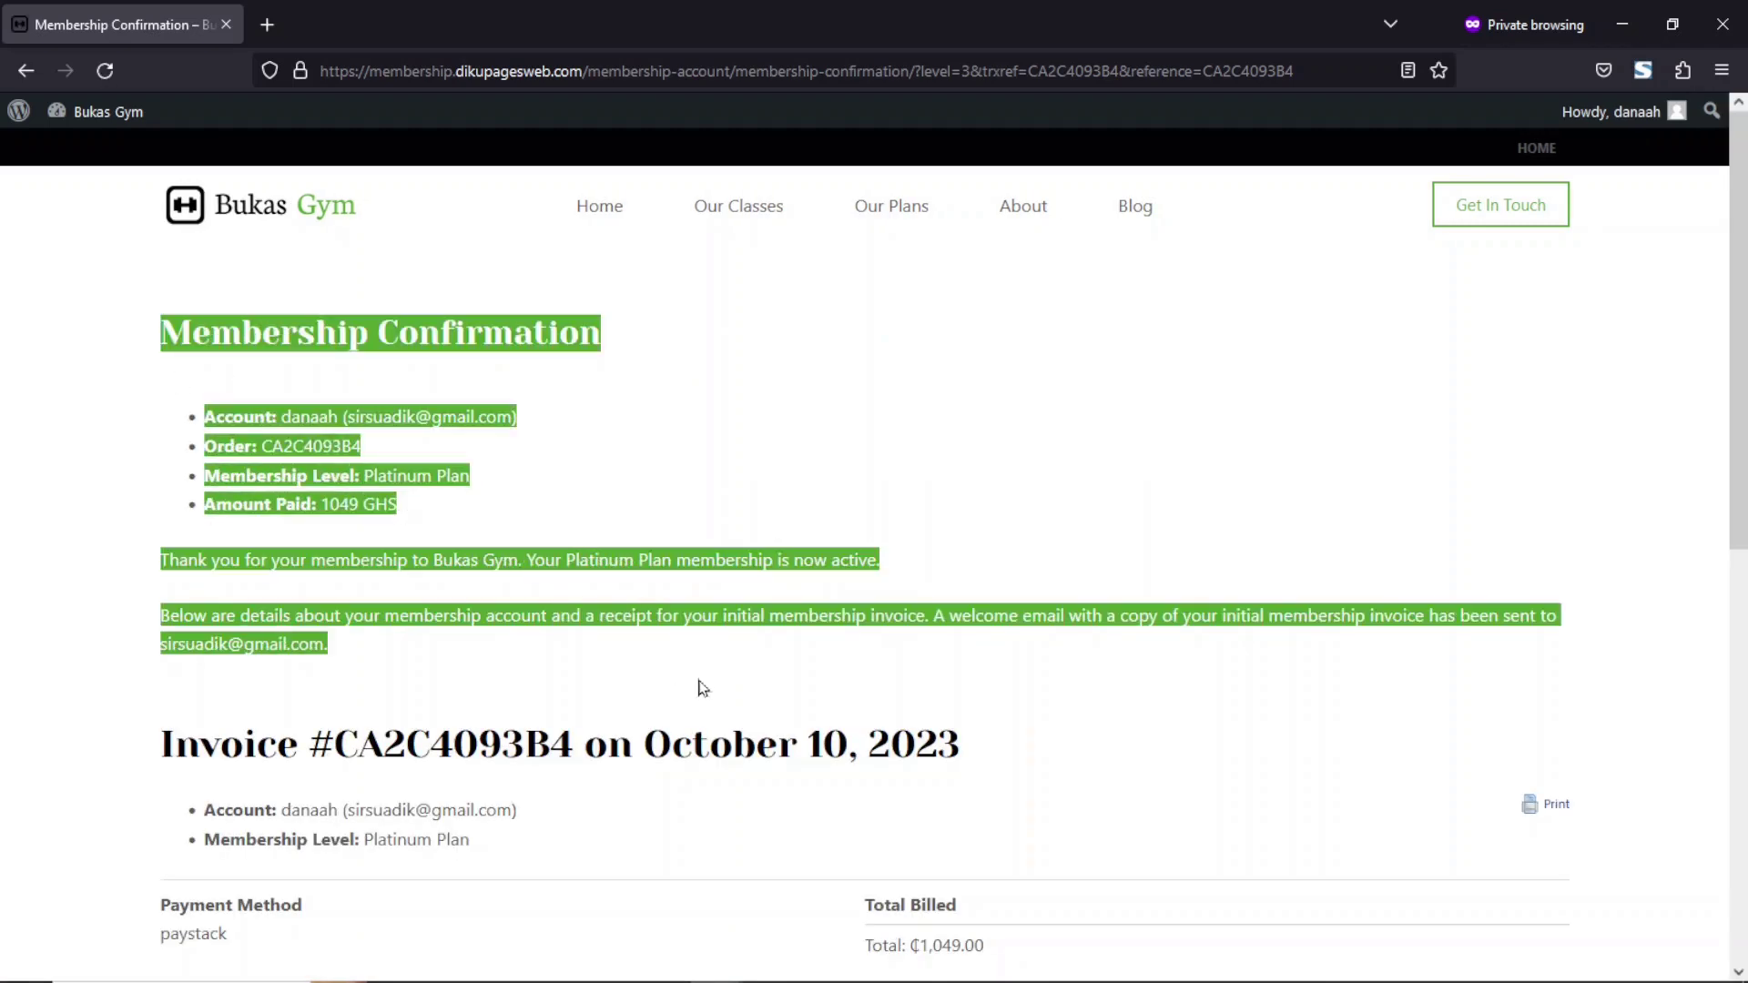
scroll(1615, 706, "down", 3)
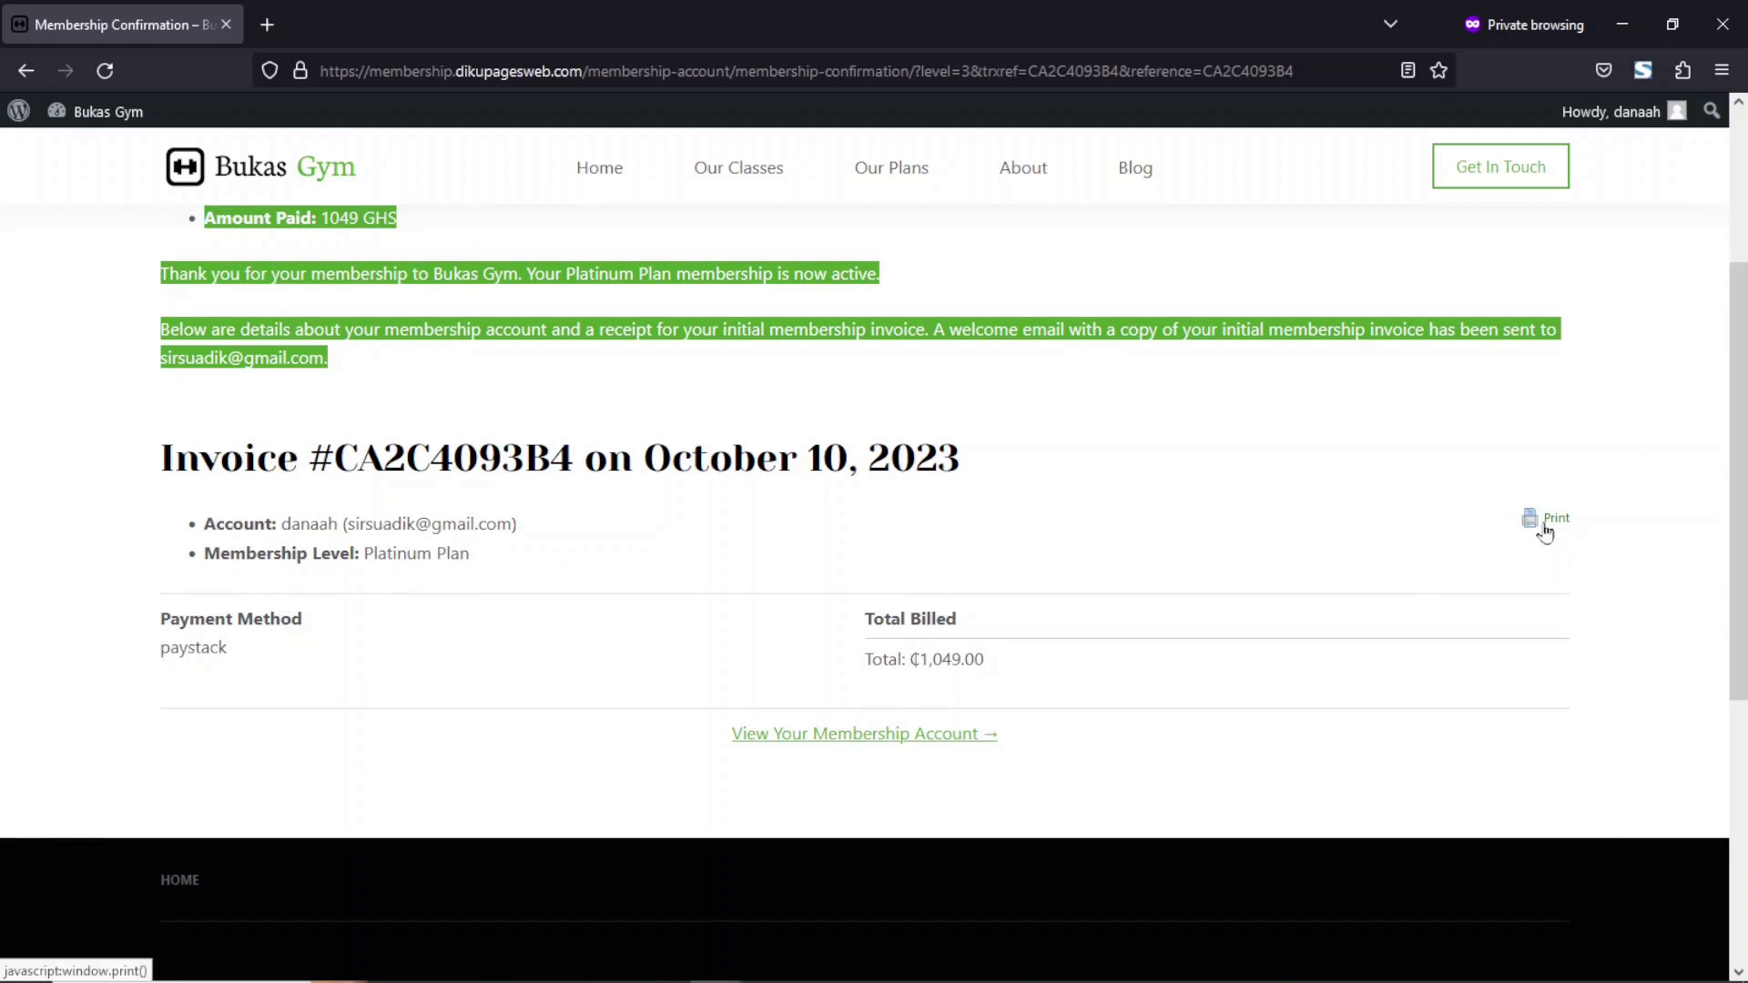
left_click_drag(1721, 596, 1730, 425)
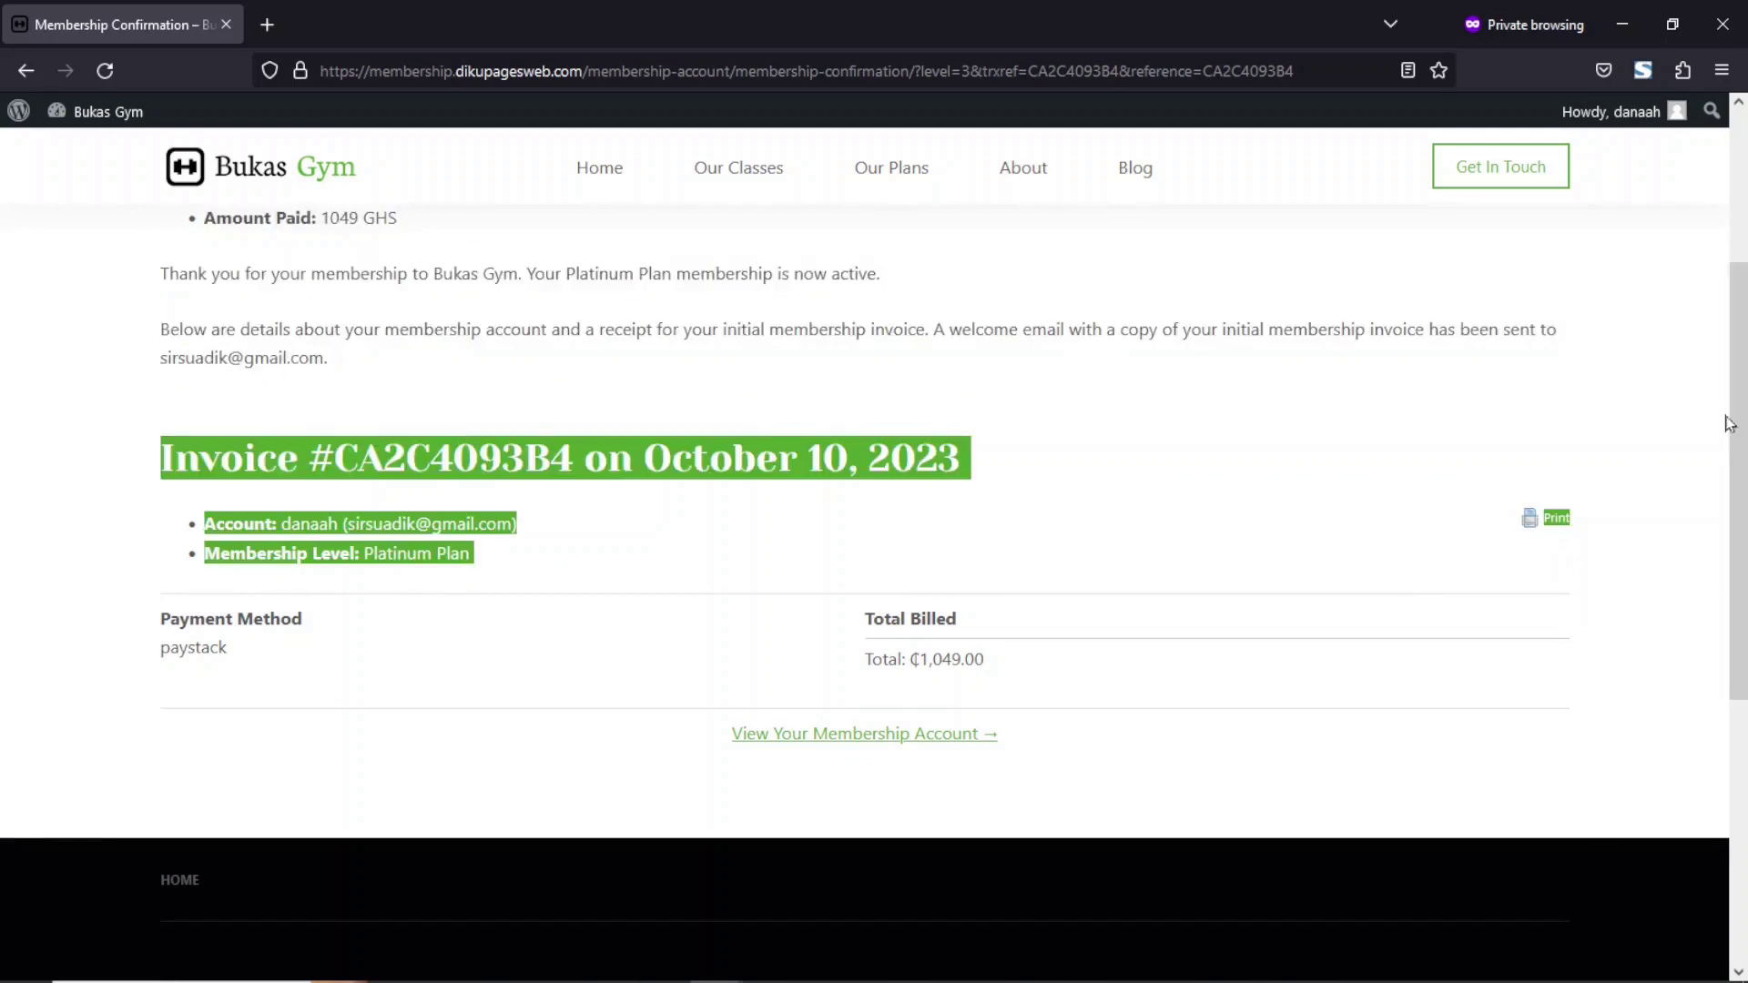
scroll(1730, 424, "up", 3)
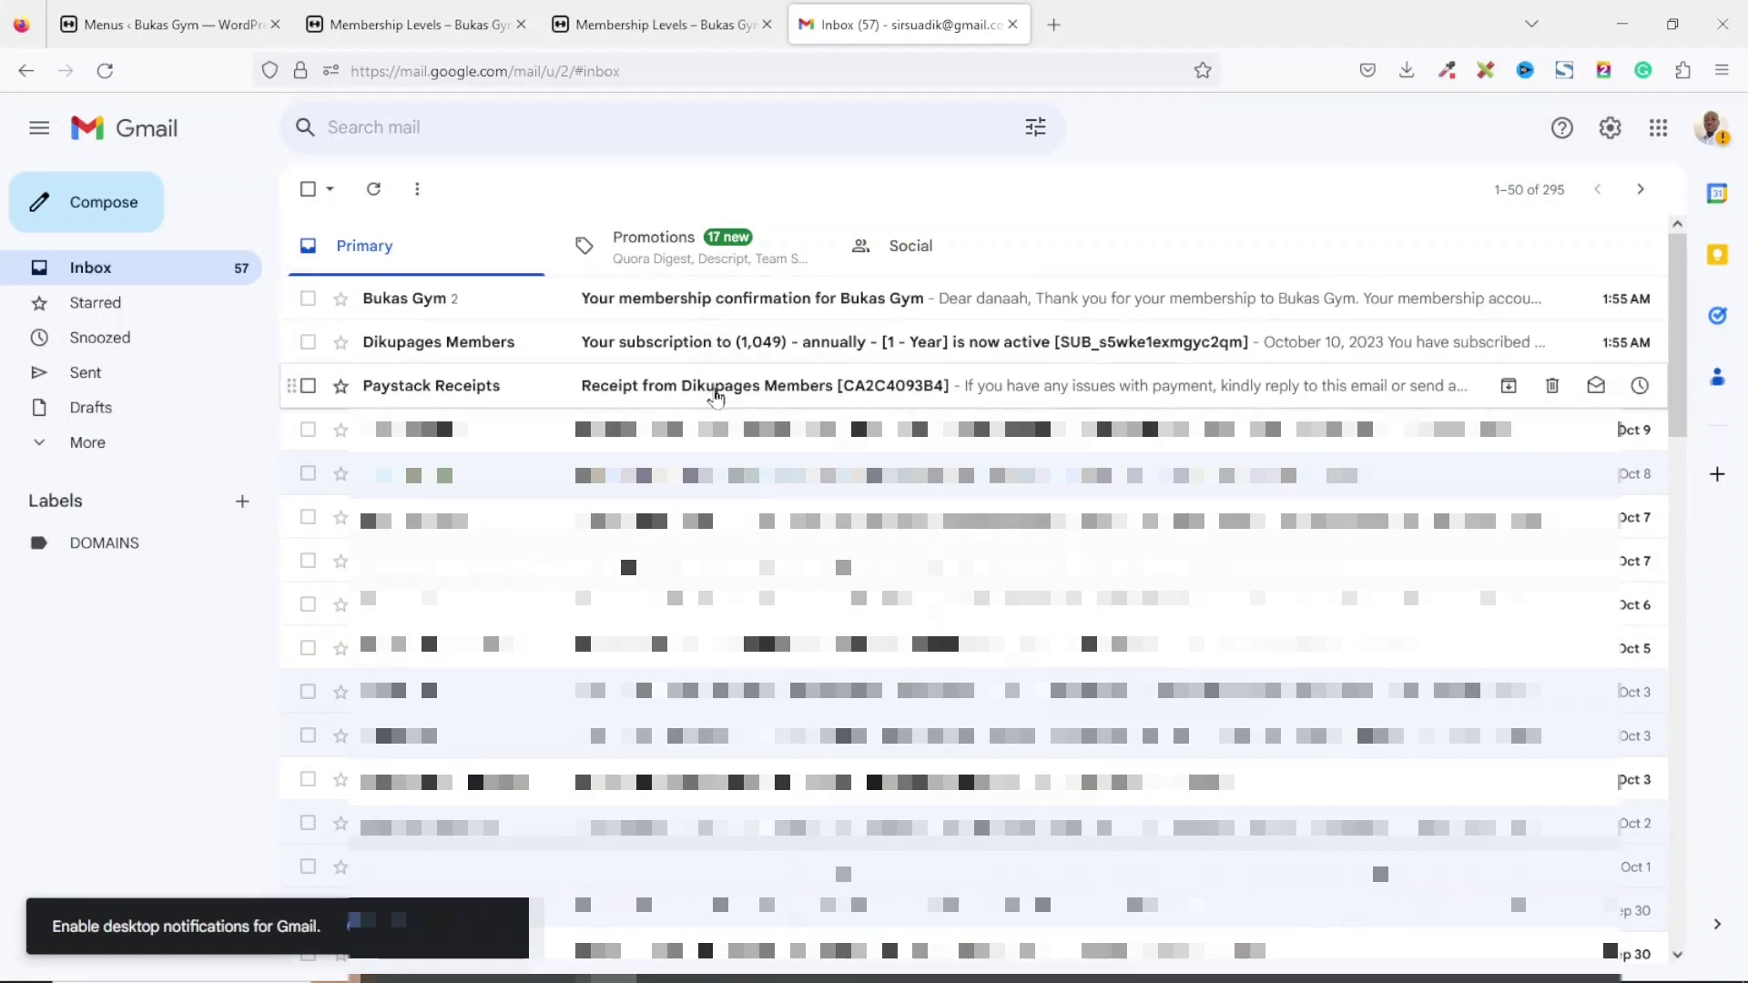
Step: Switch to the member's Gmail inbox and check the amount in the Paystack receipt and the terms in the subscription email
left_click(714, 398)
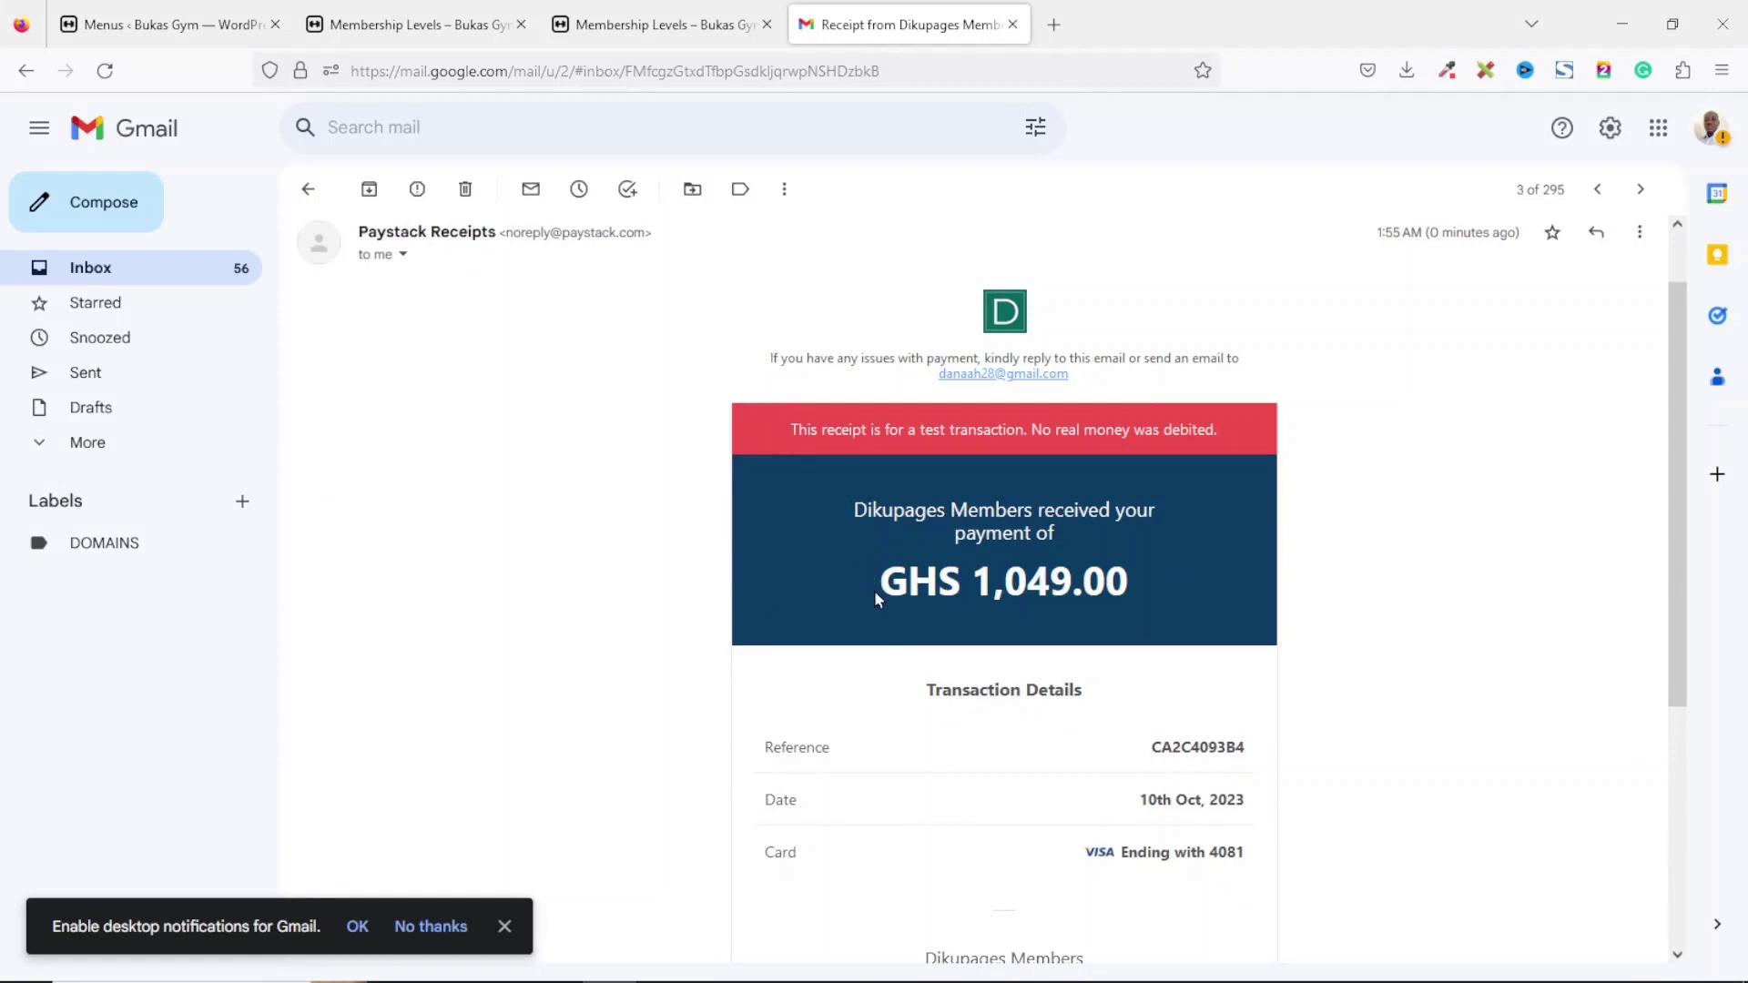
left_click_drag(876, 597, 1194, 590)
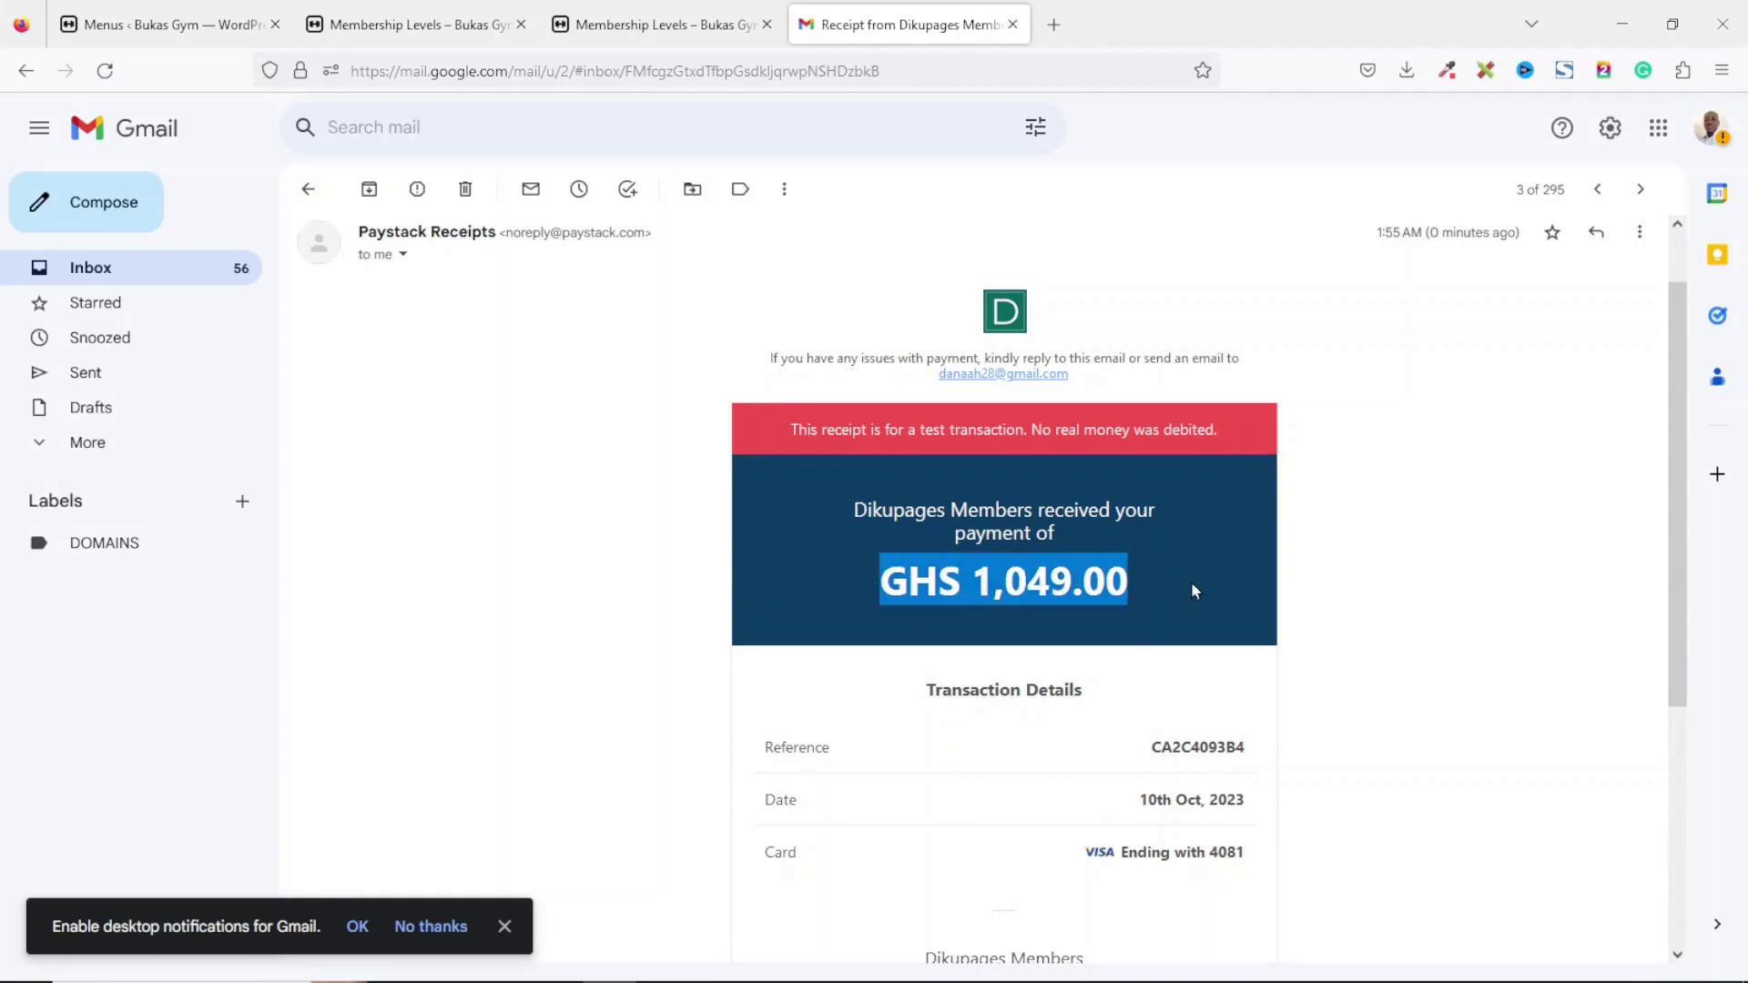
left_click(308, 189)
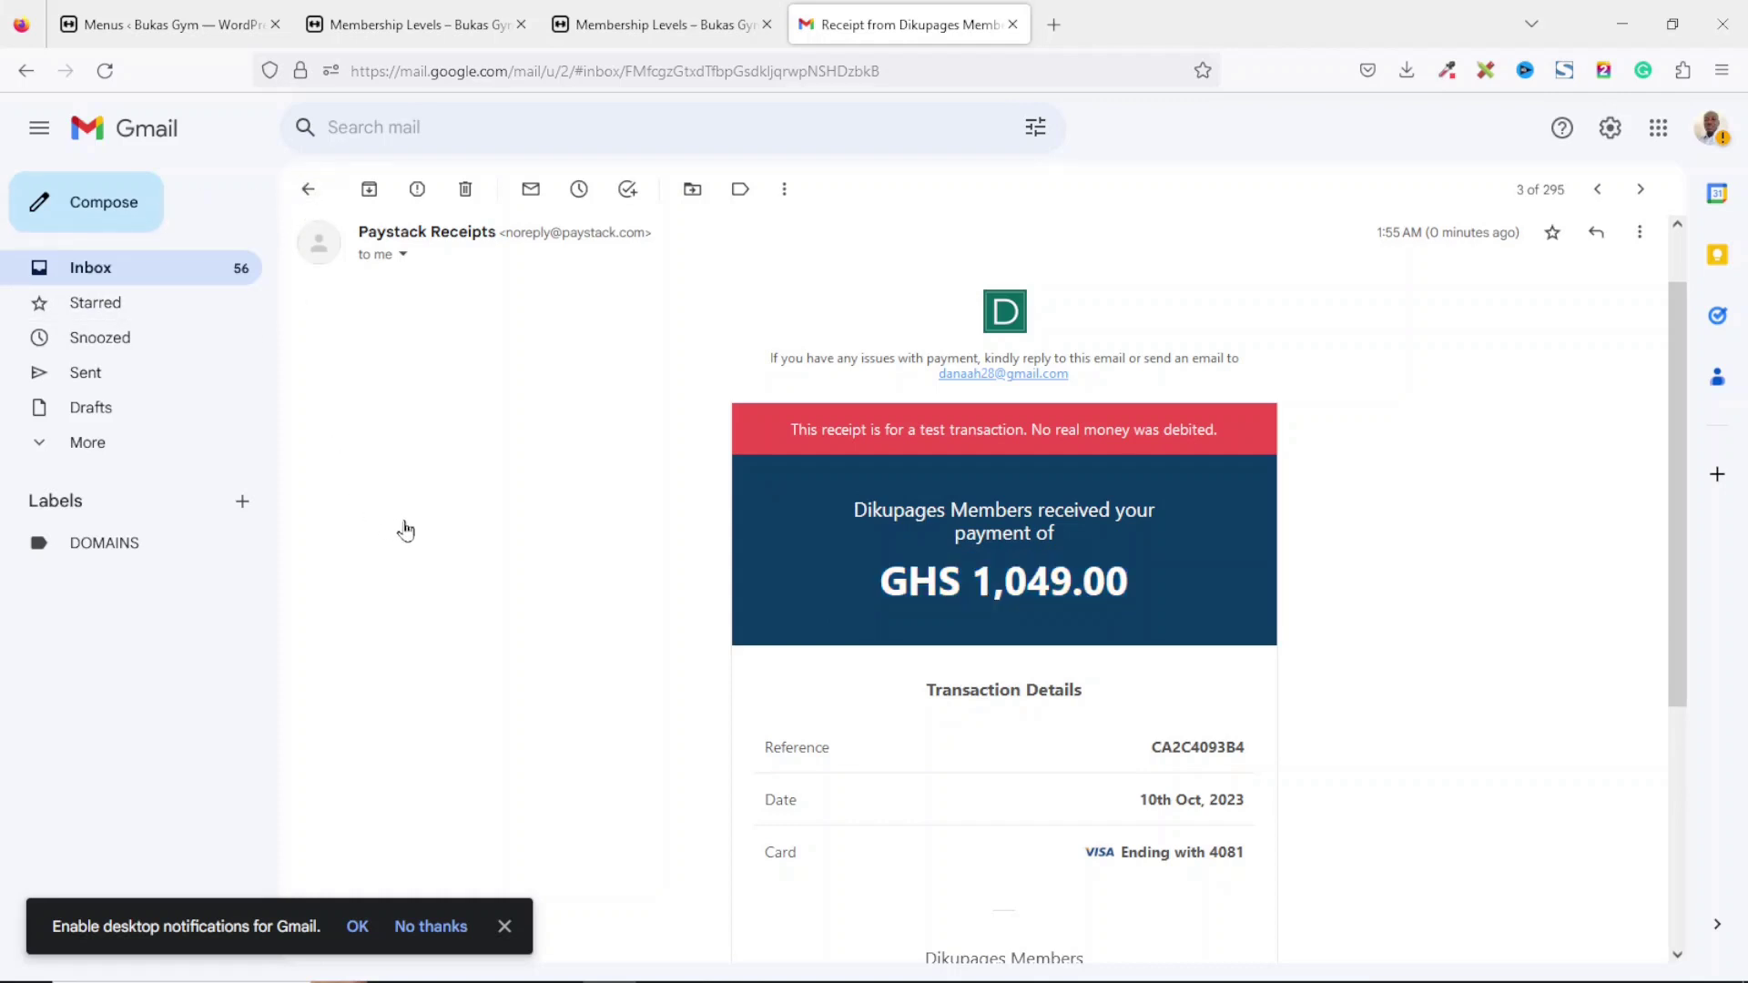
left_click(689, 348)
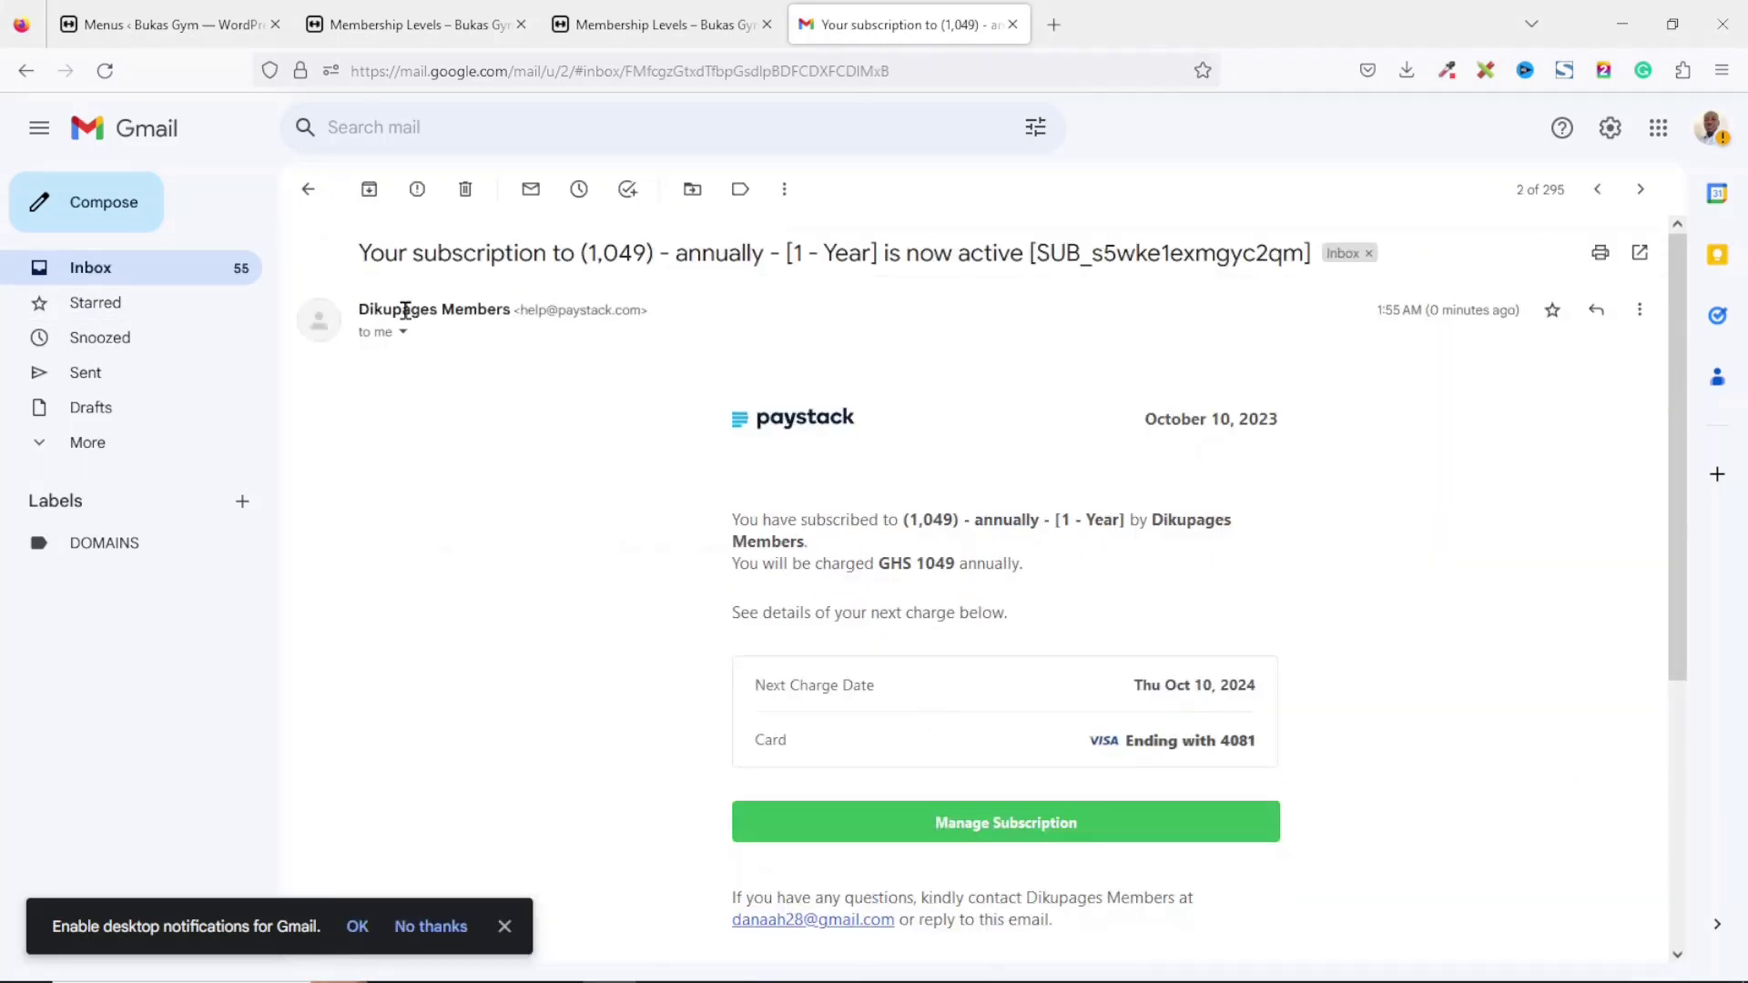
left_click_drag(908, 520, 1013, 520)
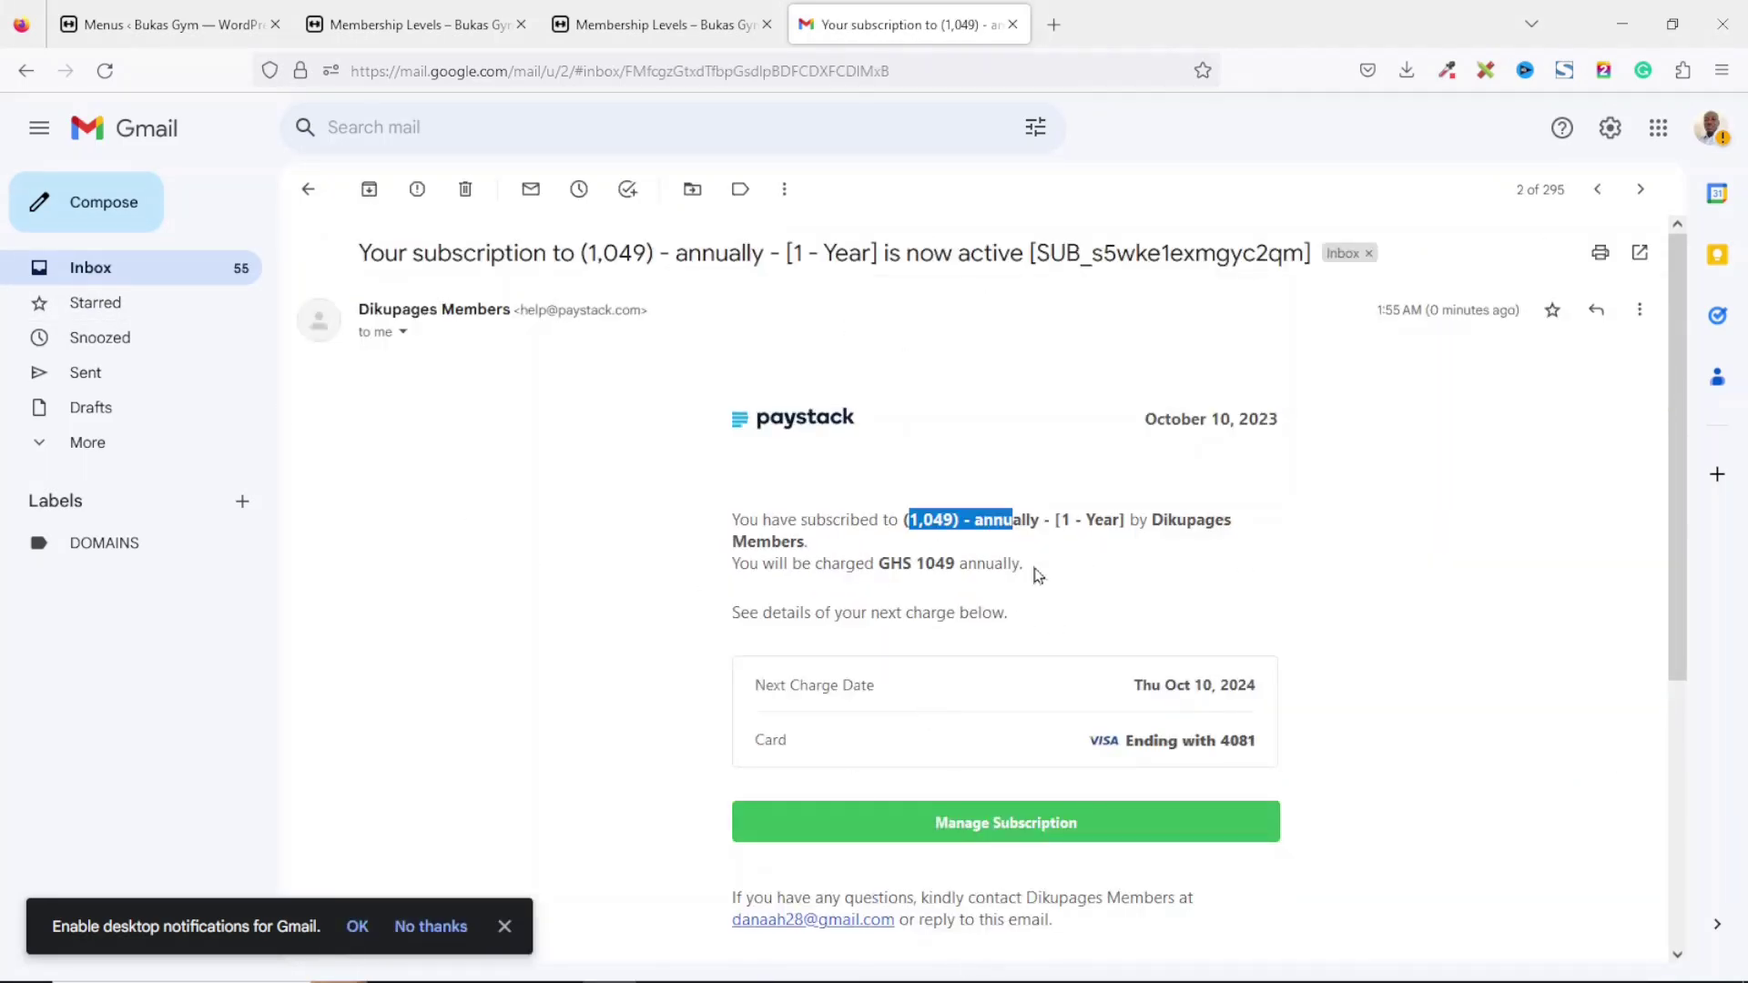
Step: Open the Bukas Gym membership confirmation email and check its membership level and membership fee lines
left_click(308, 190)
left_click(724, 299)
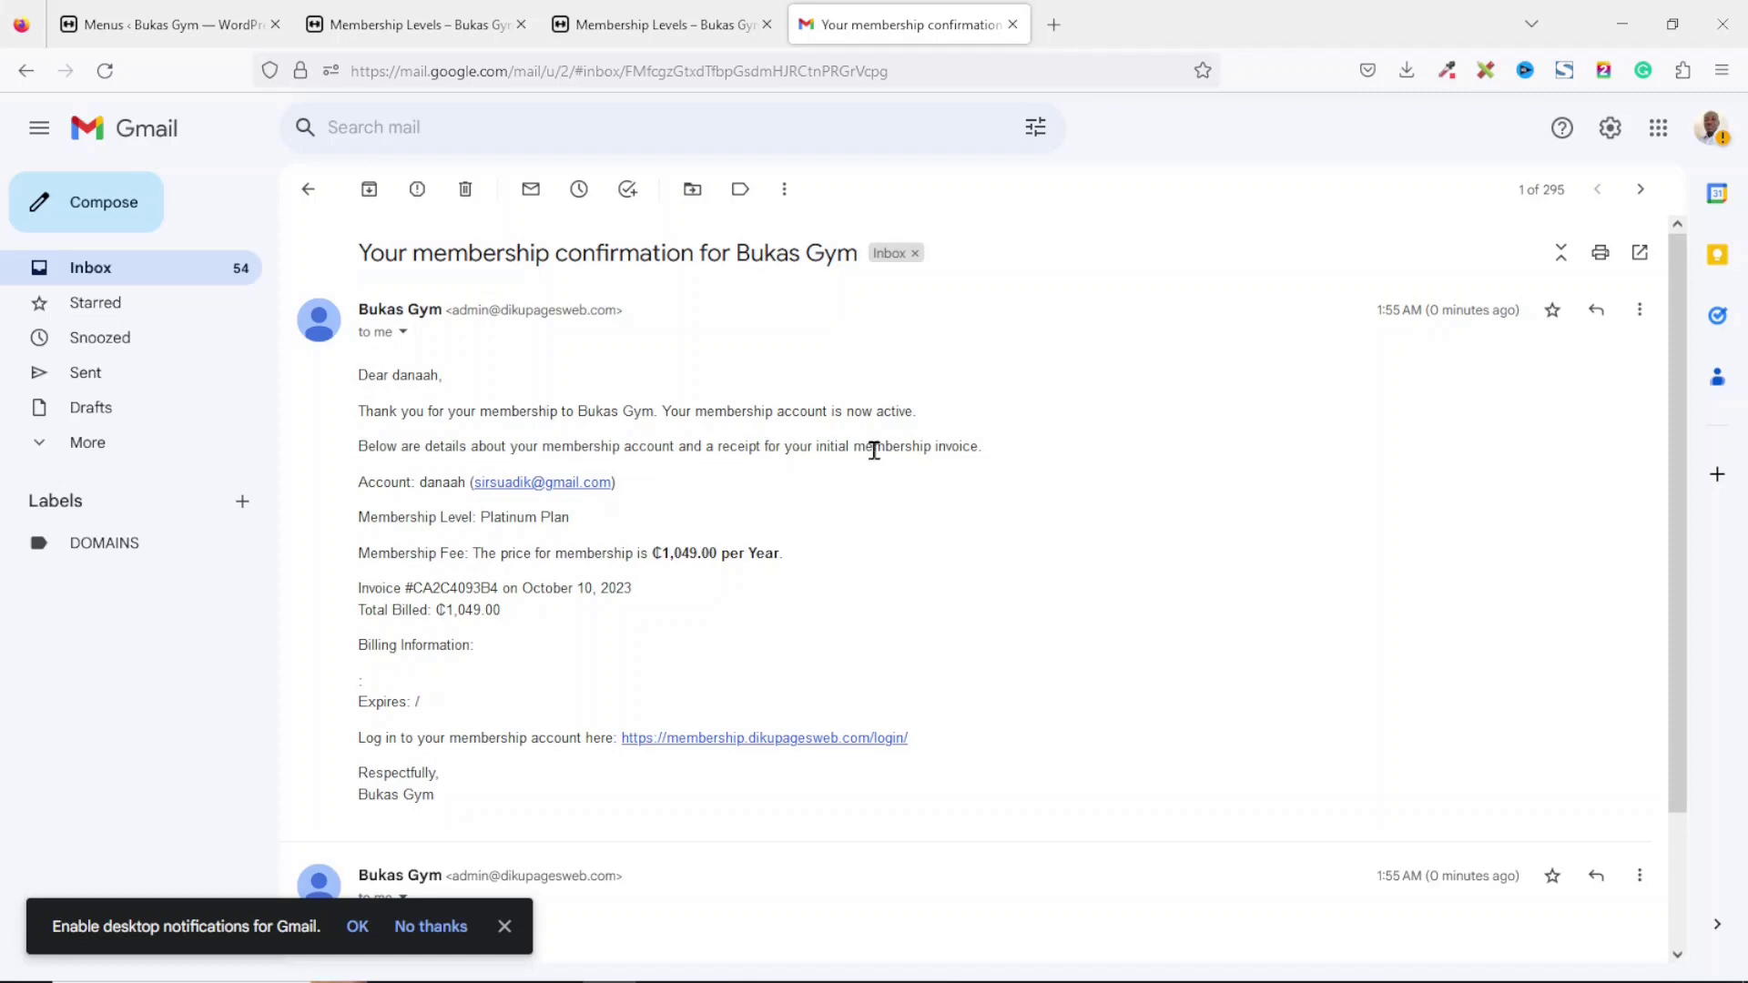
left_click_drag(414, 510, 608, 541)
left_click(496, 536)
triple_click(488, 516)
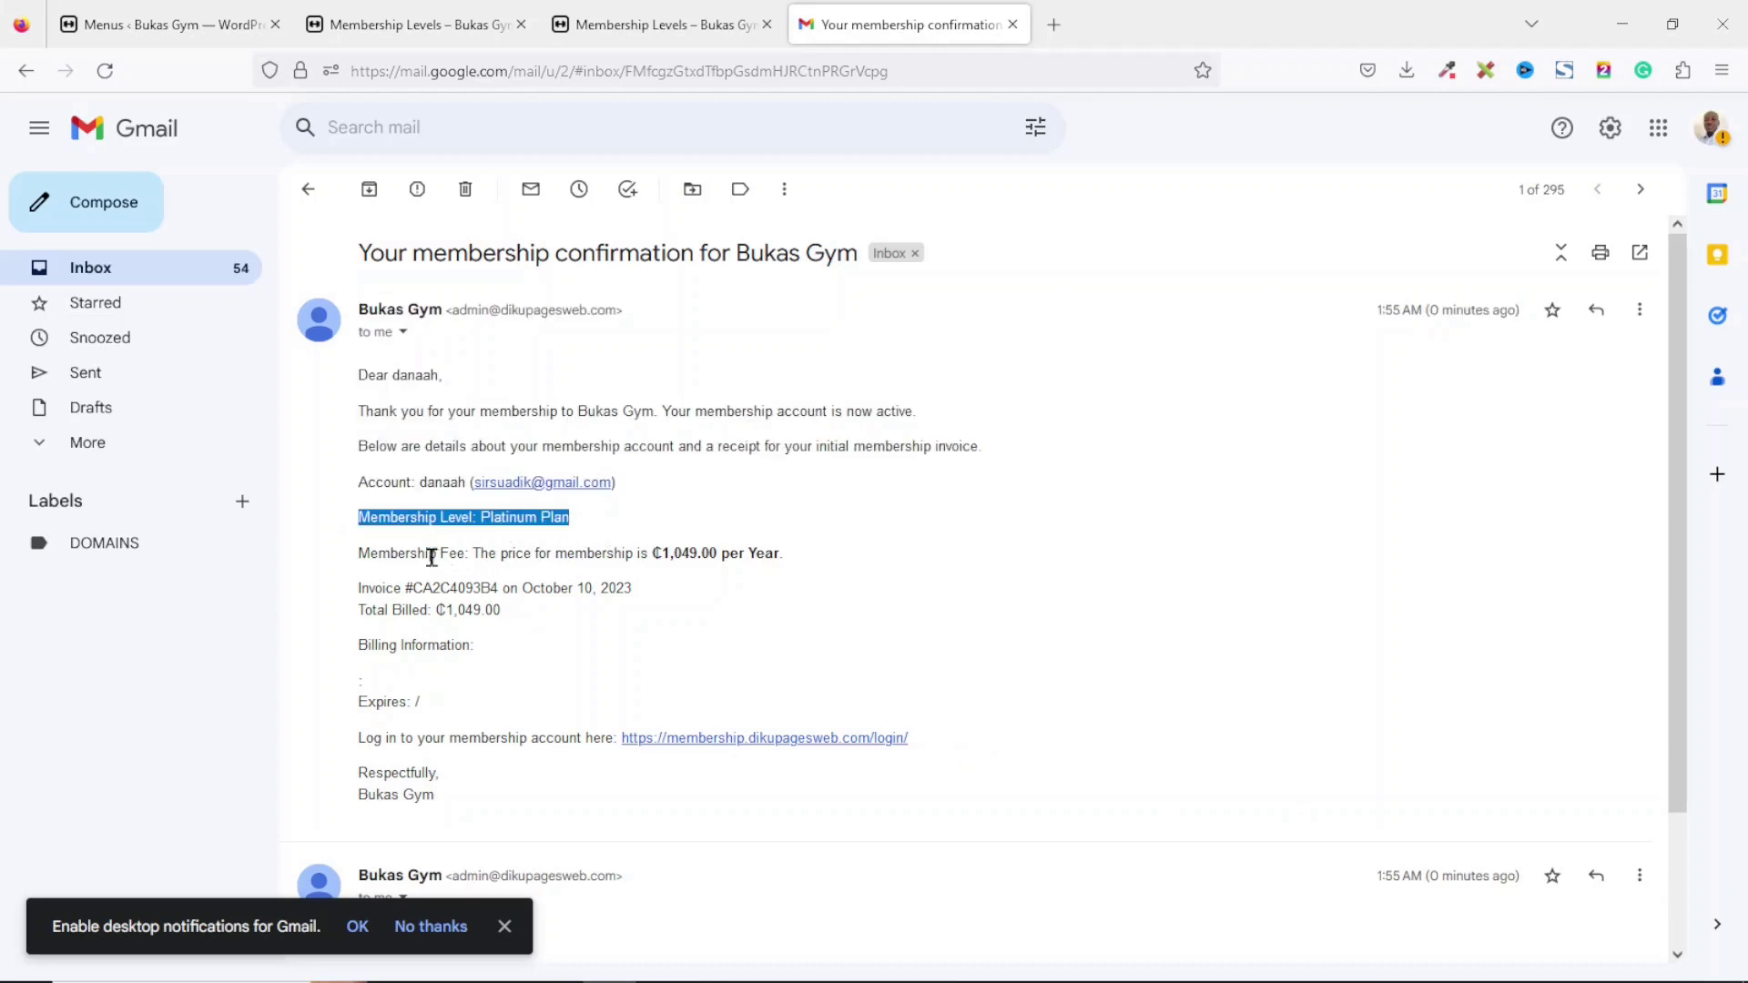
triple_click(416, 553)
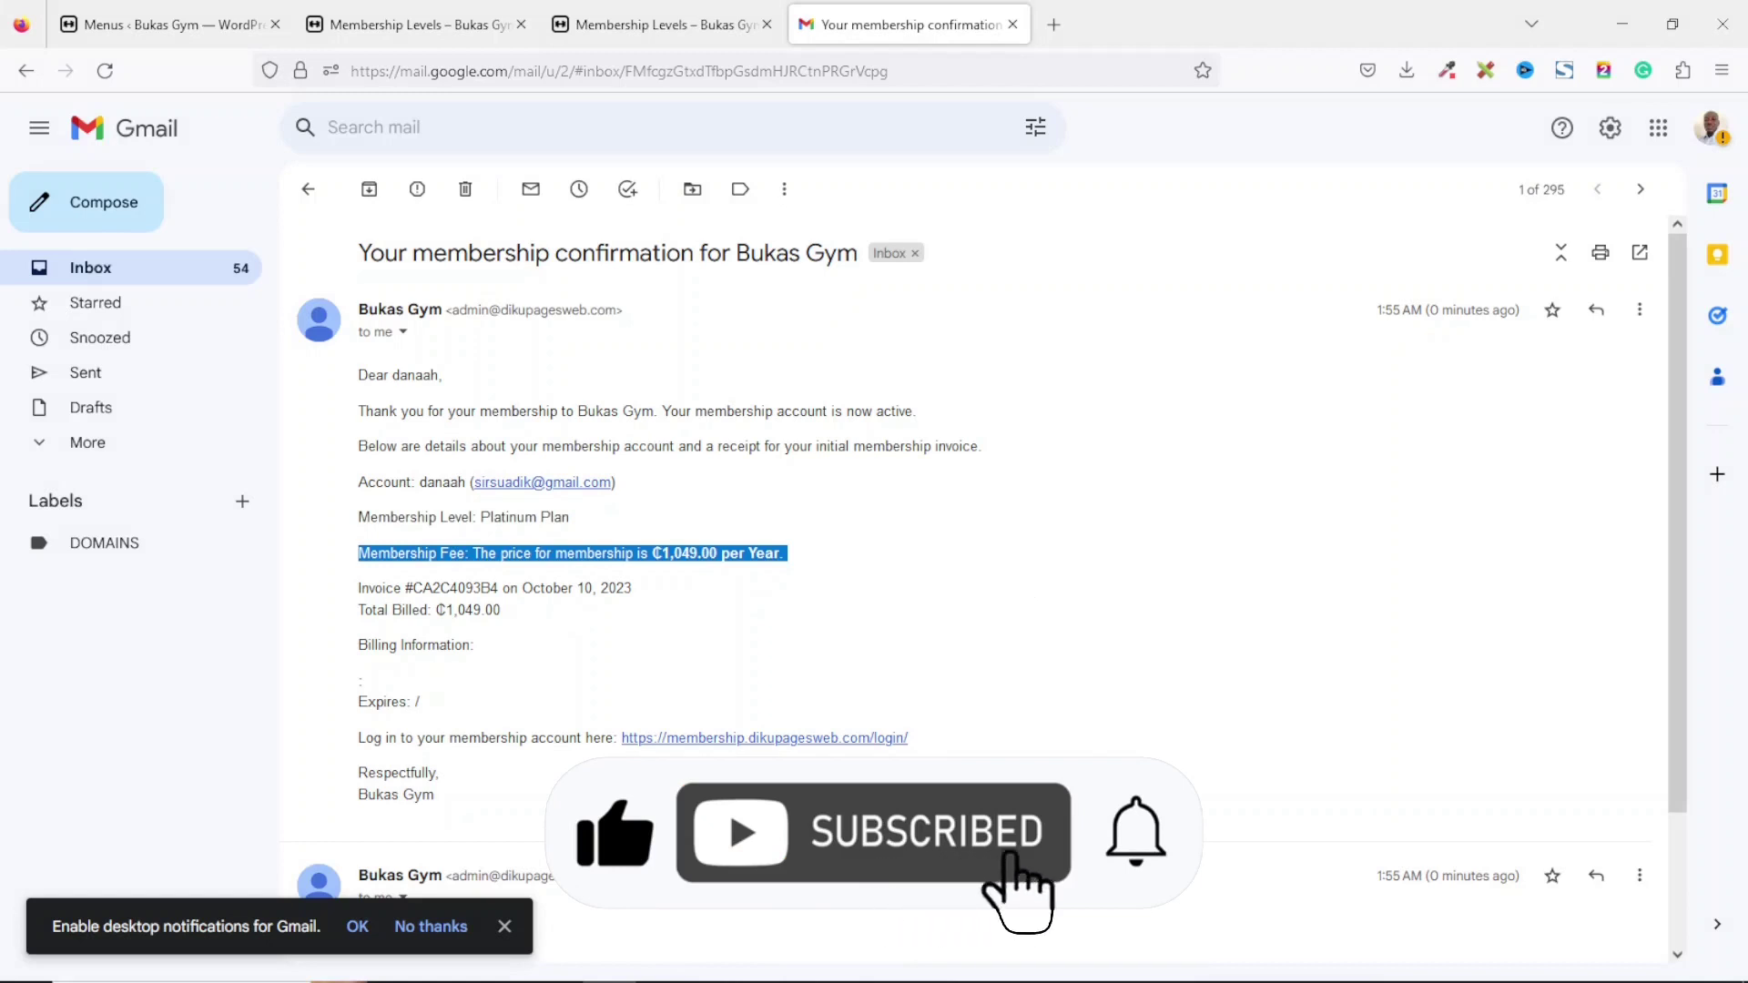
Step: Close Gmail and the duplicate Membership Levels page, and open the Bukas Gym home page from the remaining one
left_click(1012, 25)
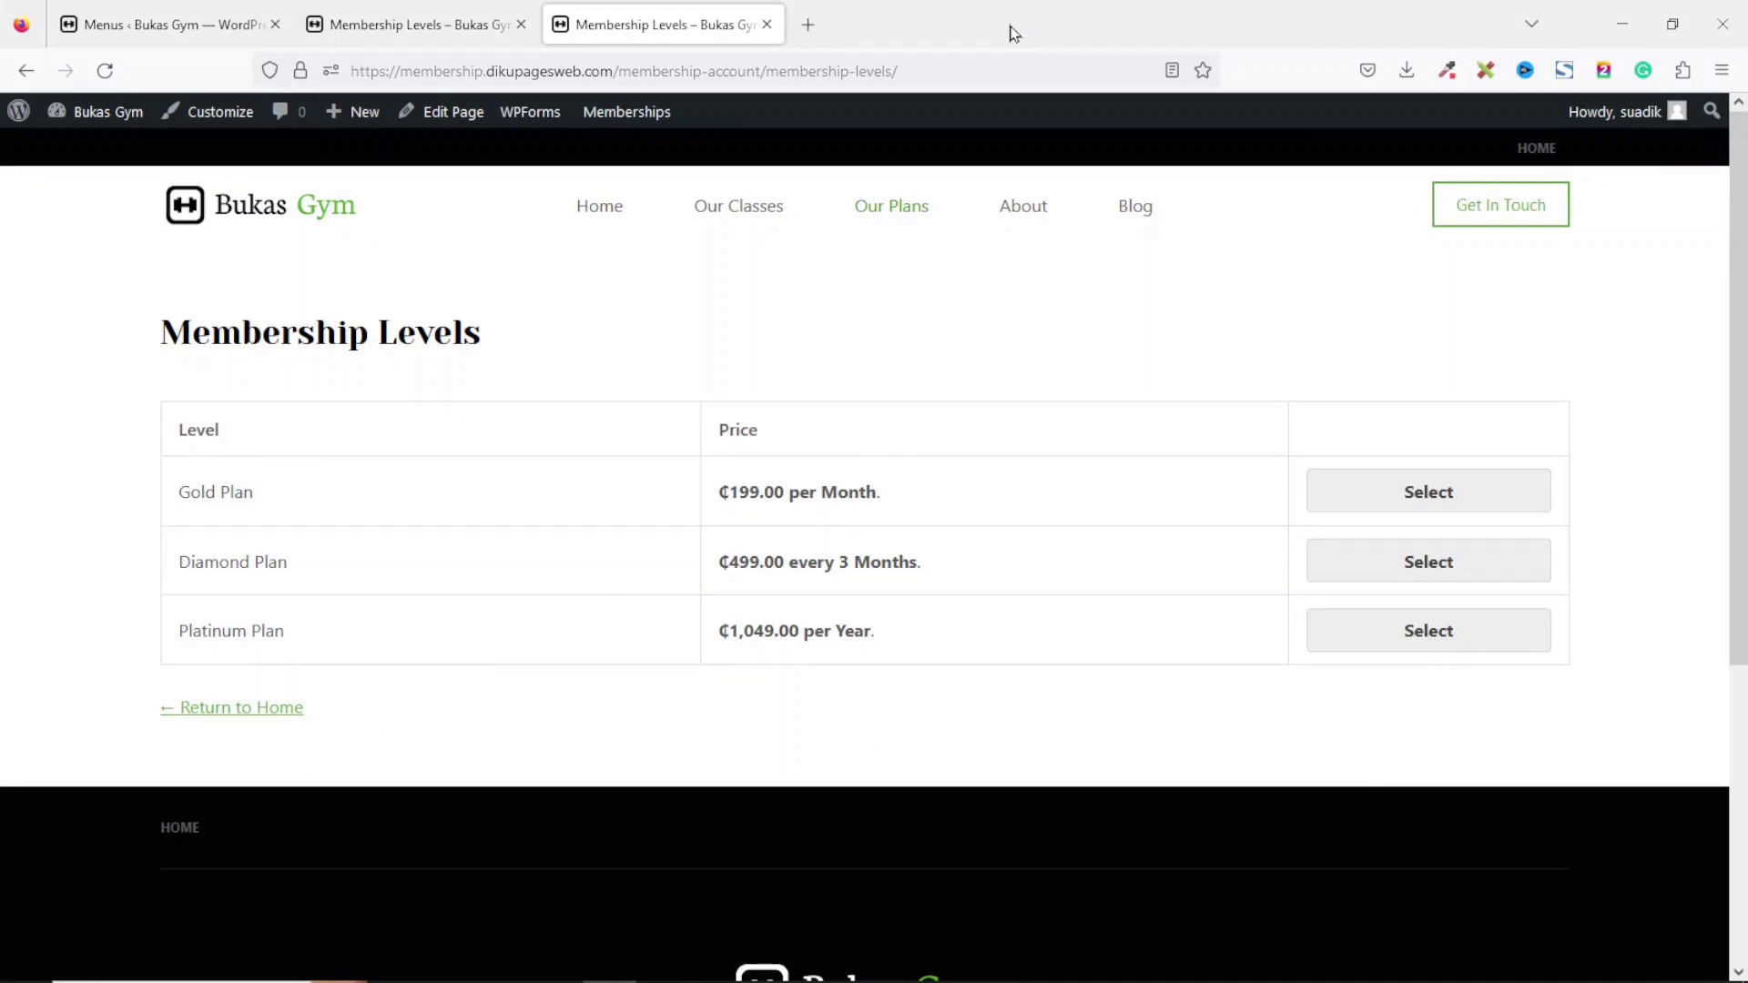
key("ctrl+w")
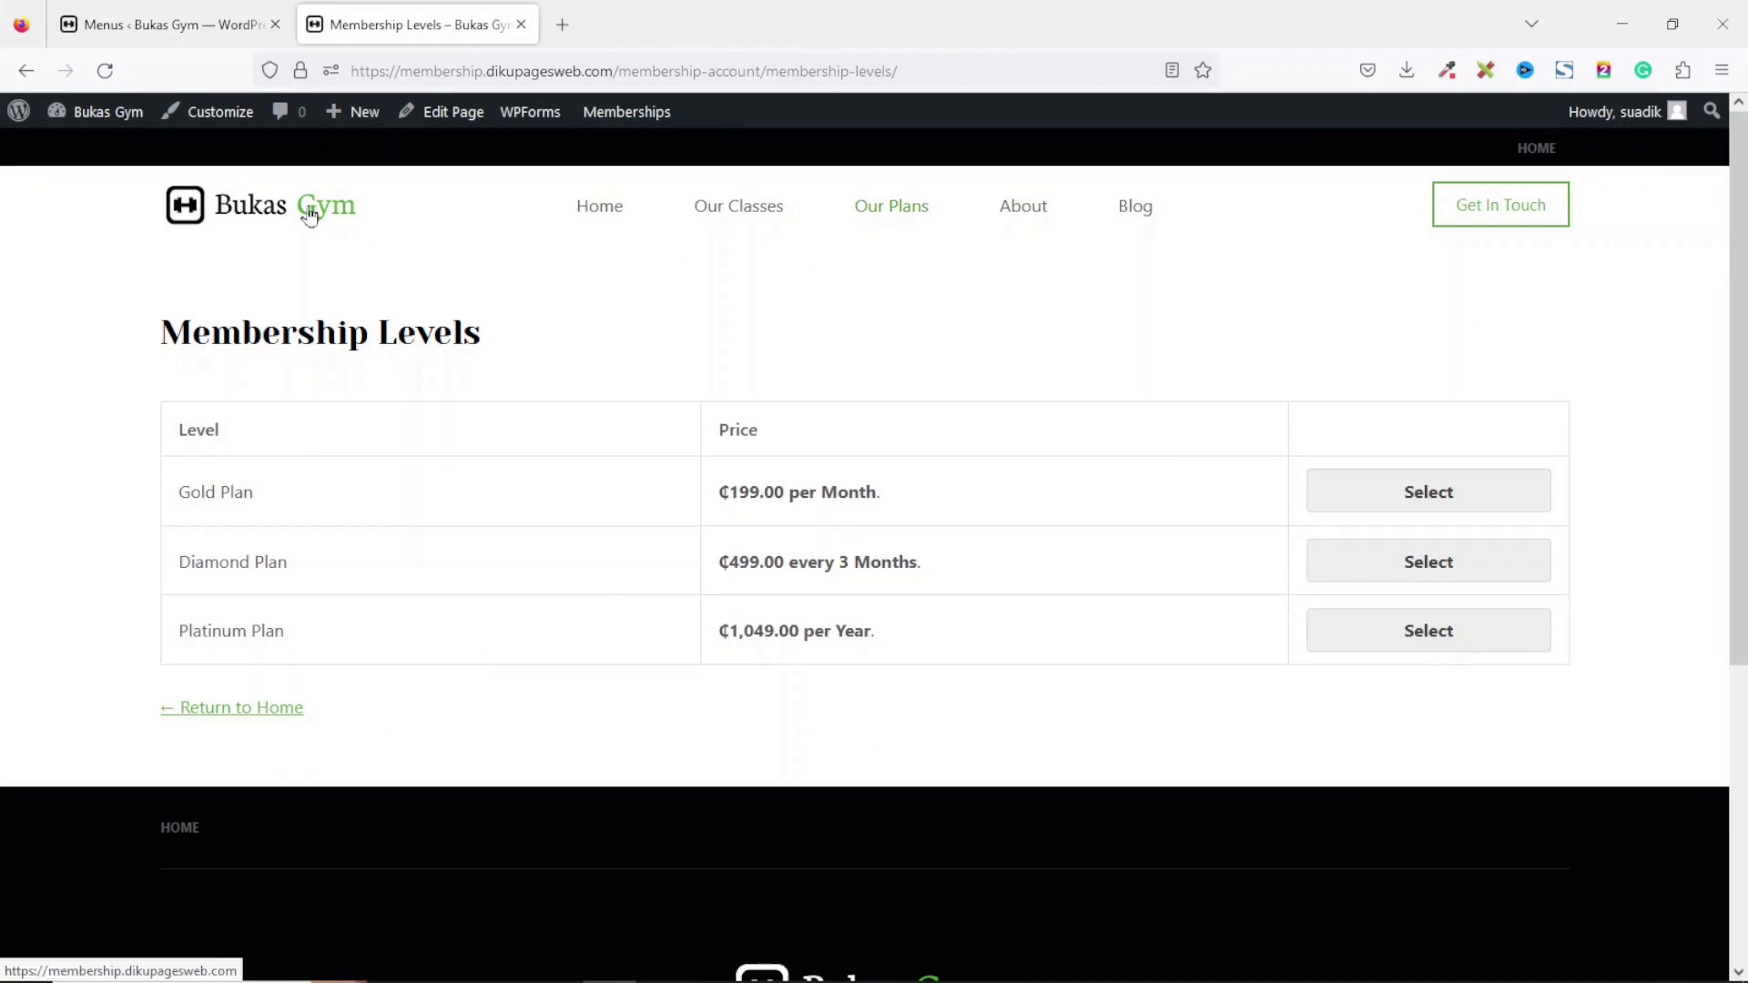
left_click(310, 214)
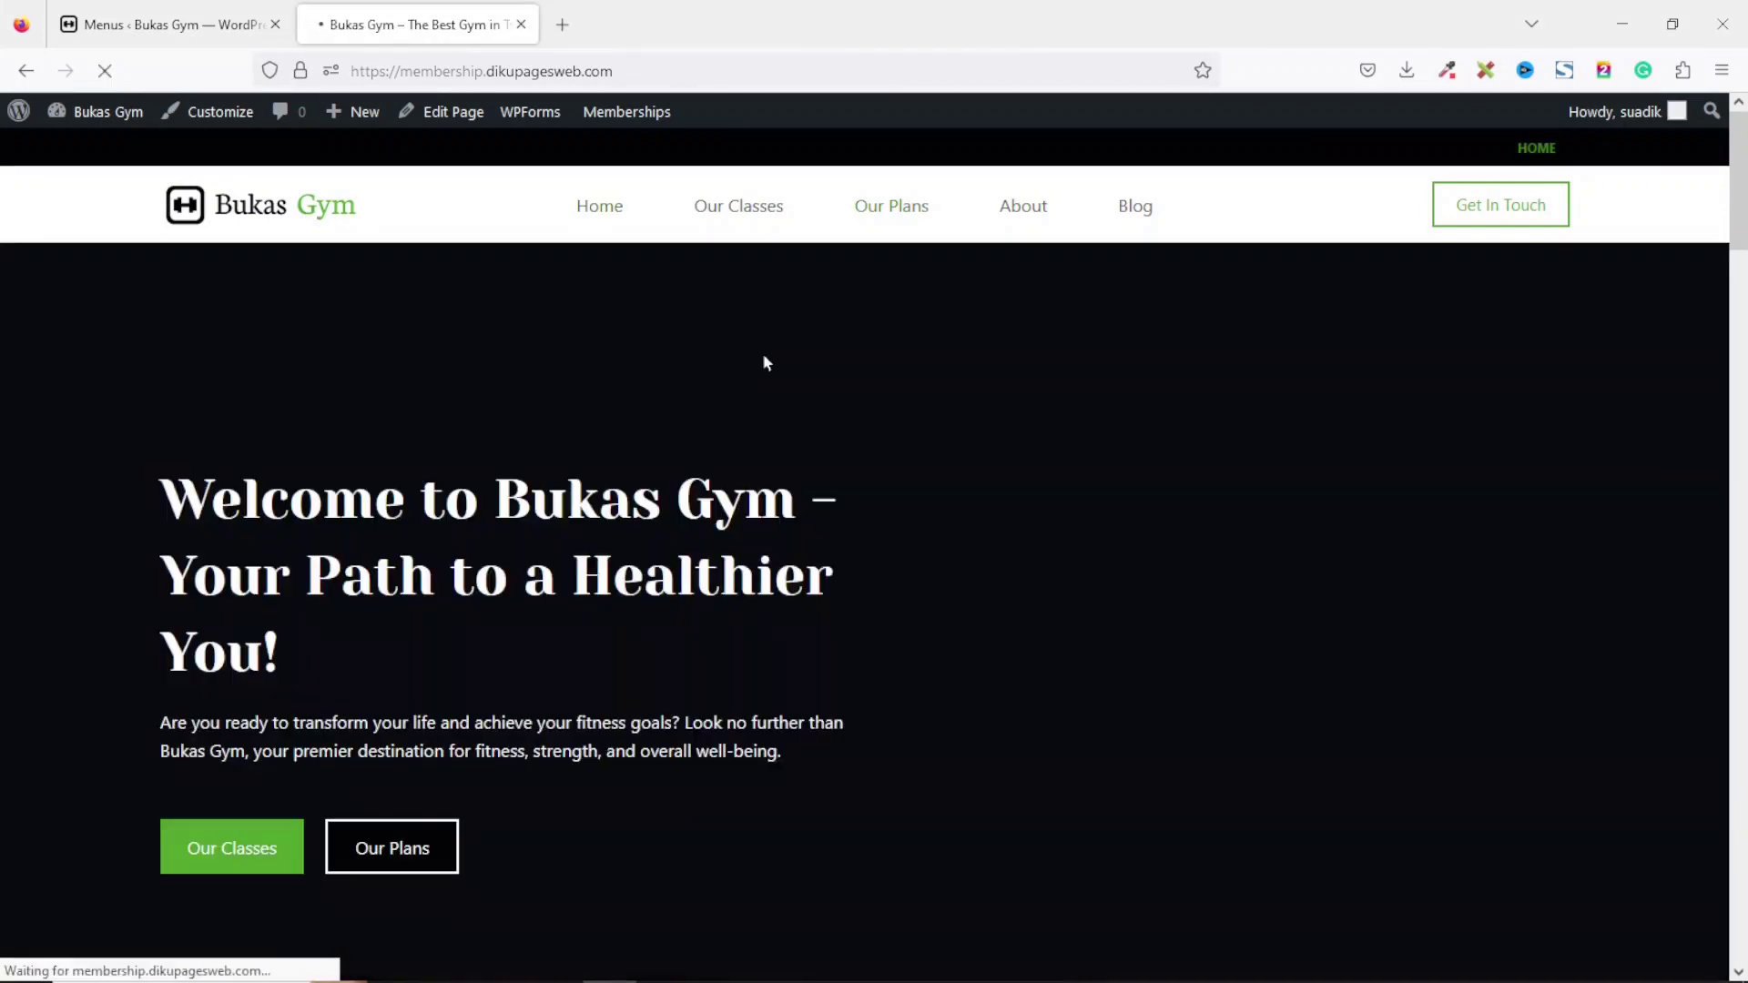